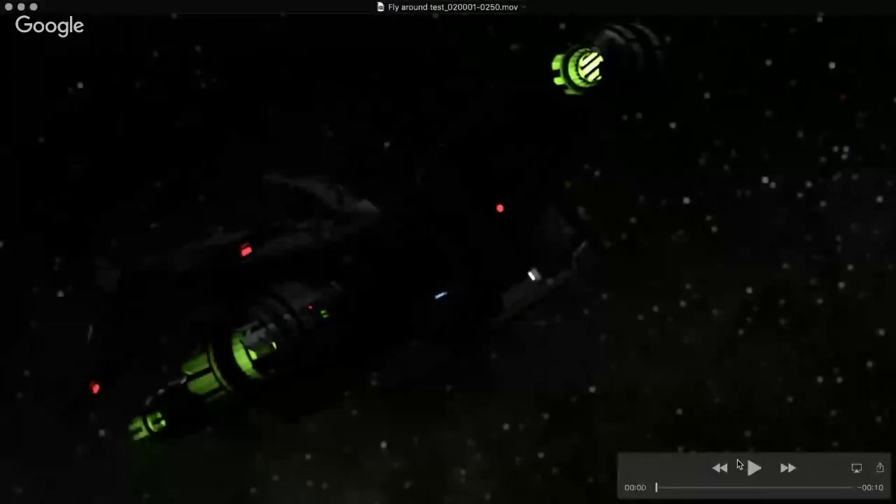
Play the fly-around test render of the spaceship in the video player.
{"action": "left_click", "coordinate": [754, 468]}
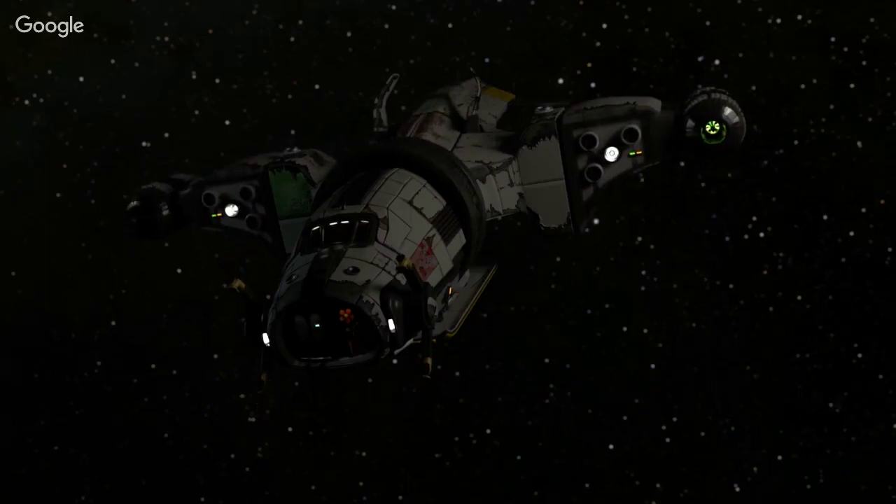
{"action": "left_click", "coordinate": [753, 468]}
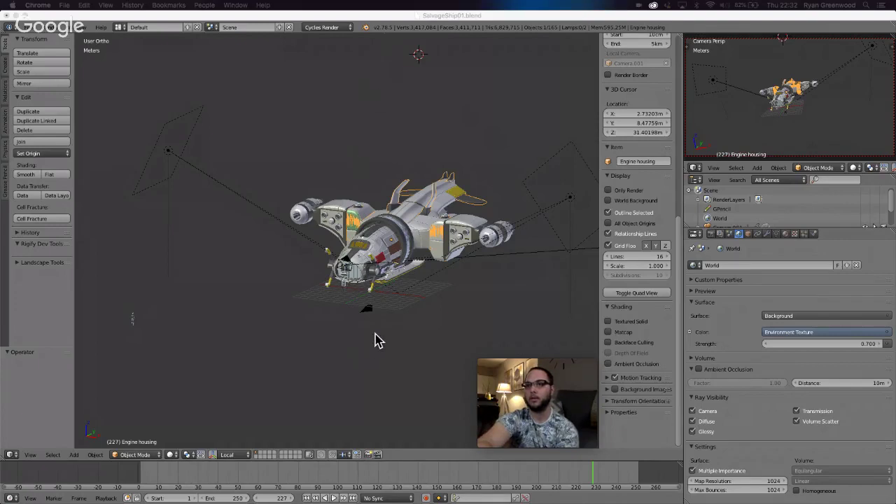
Switch to Blender and examine the finished salvage ship model from several front and side angles.
{"action": "scroll", "coordinate": [398, 349], "scroll_direction": "left", "scroll_amount": 3}
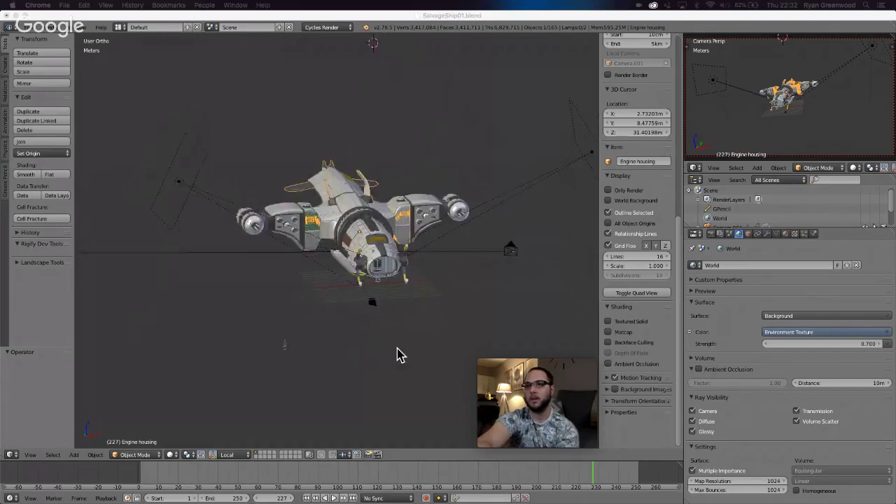
{"action": "scroll", "coordinate": [398, 350], "scroll_direction": "right", "scroll_amount": 2}
{"action": "scroll", "coordinate": [396, 355], "scroll_direction": "down", "scroll_amount": 10}
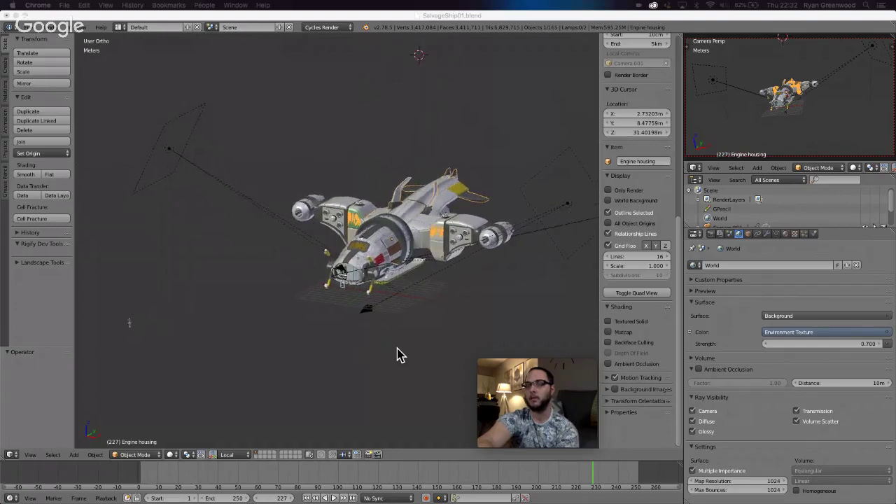
{"action": "scroll", "coordinate": [396, 355], "scroll_direction": "down", "scroll_amount": 10}
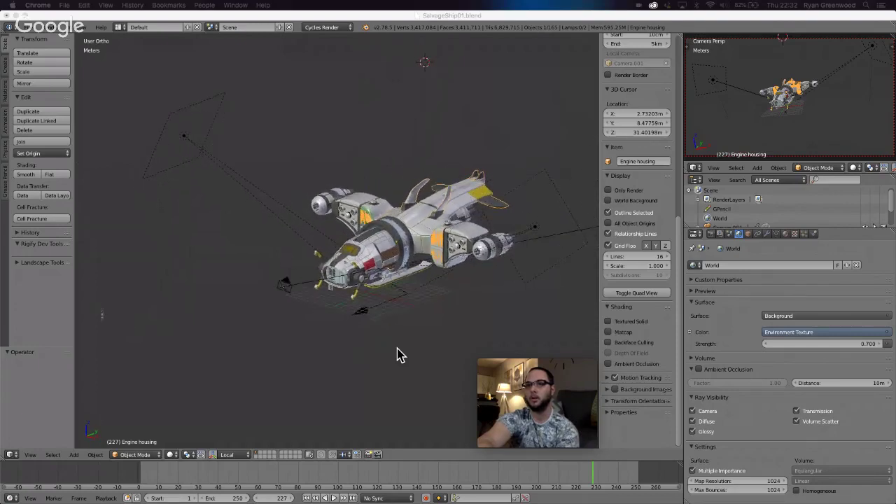
{"action": "scroll", "coordinate": [397, 355], "scroll_direction": "down", "scroll_amount": 2}
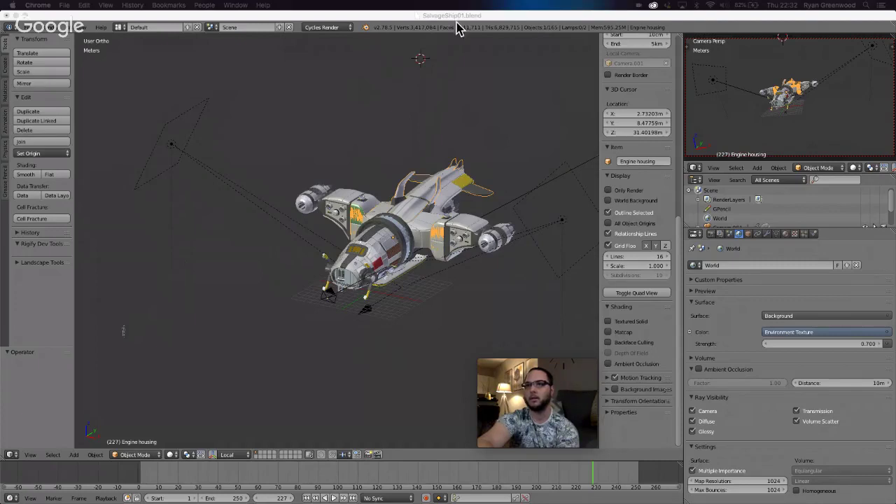
{"action": "scroll", "coordinate": [355, 325], "scroll_direction": "left", "scroll_amount": 4}
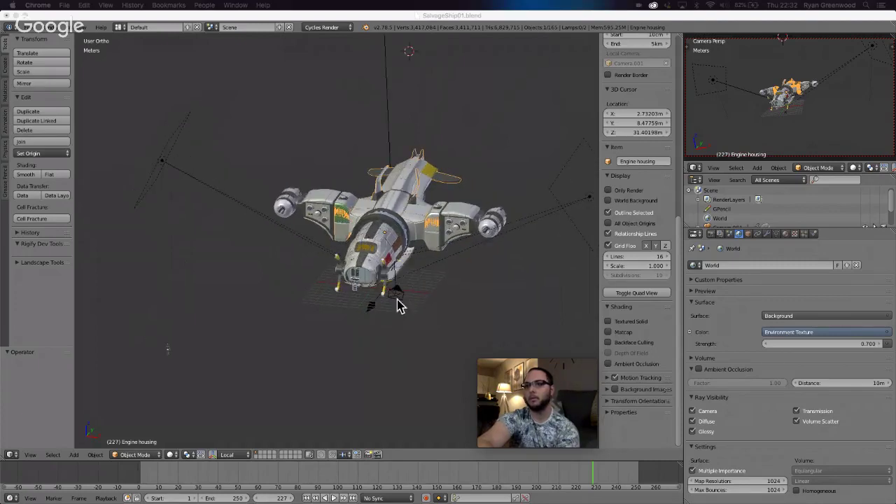
{"action": "scroll", "coordinate": [385, 361], "scroll_direction": "right", "scroll_amount": 5}
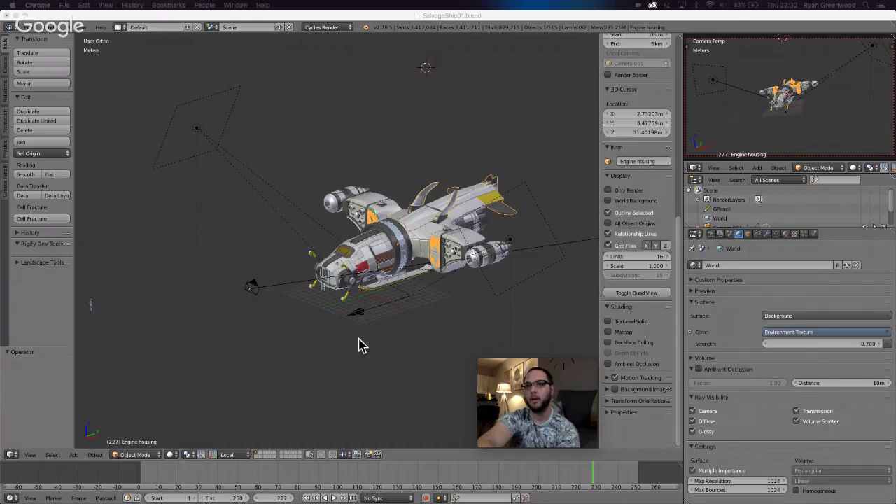
{"action": "scroll", "coordinate": [360, 339], "scroll_direction": "left", "scroll_amount": 6}
{"action": "scroll", "coordinate": [359, 339], "scroll_direction": "right", "scroll_amount": 3}
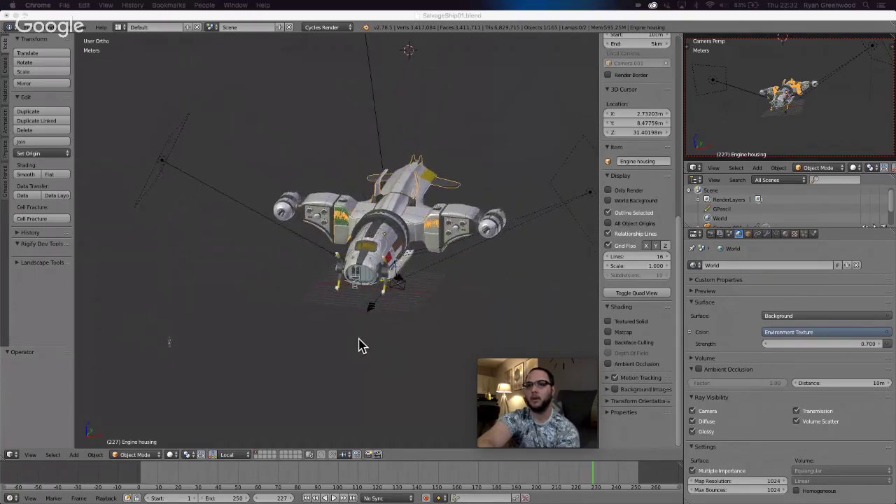
{"action": "scroll", "coordinate": [360, 340], "scroll_direction": "down", "scroll_amount": 3}
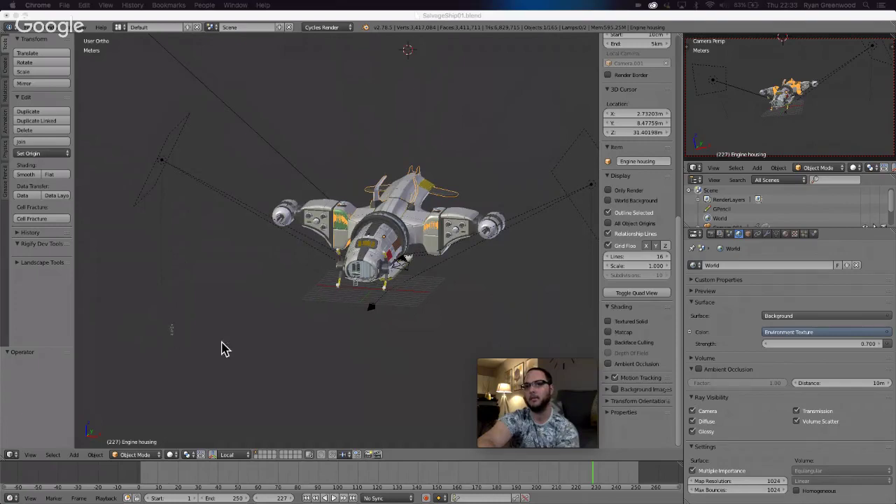
{"action": "scroll", "coordinate": [330, 359], "scroll_direction": "right", "scroll_amount": 5}
{"action": "scroll", "coordinate": [331, 358], "scroll_direction": "right", "scroll_amount": 4}
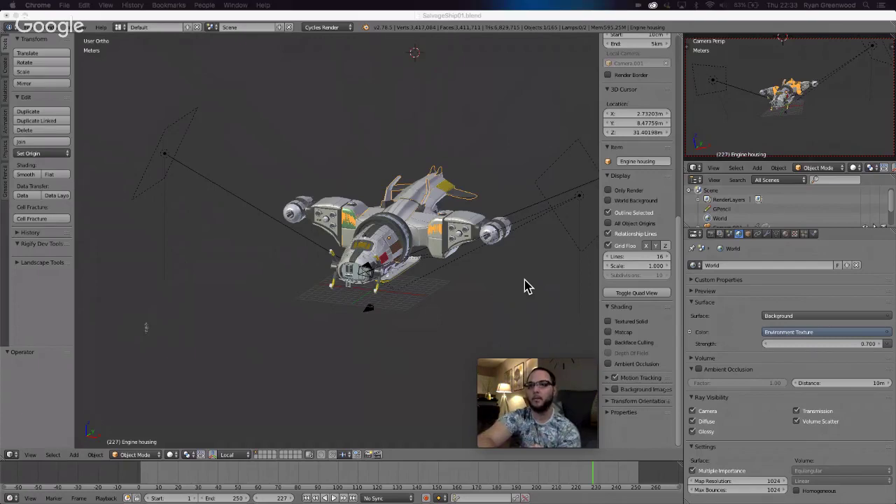
Display the second scene layer to check its contents, and return to the first layer.
{"action": "left_click", "coordinate": [260, 456]}
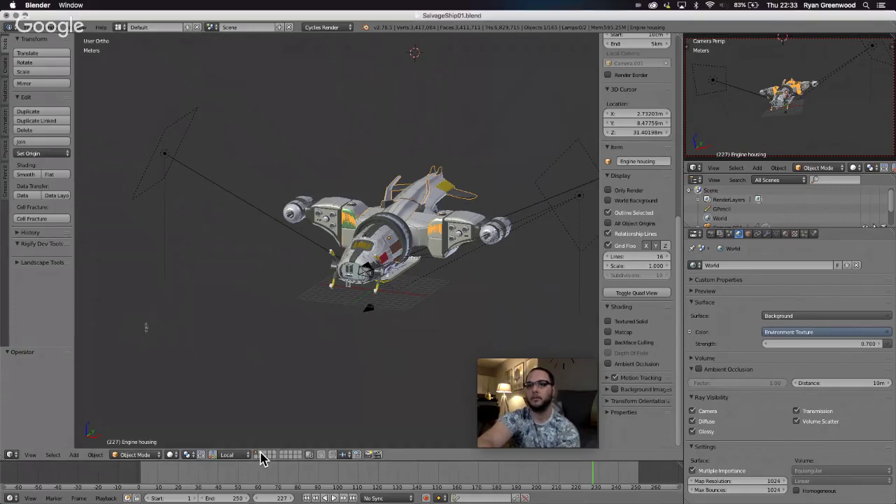
{"action": "left_click", "coordinate": [261, 456]}
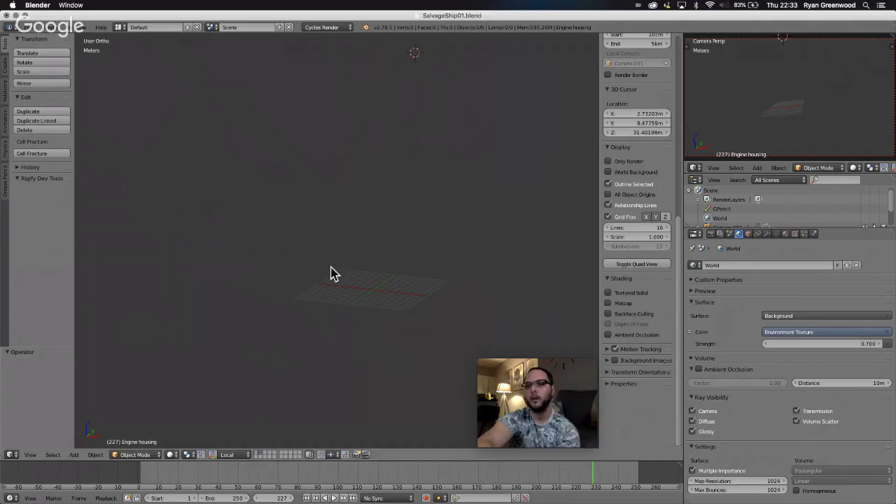
{"action": "left_click", "coordinate": [257, 455]}
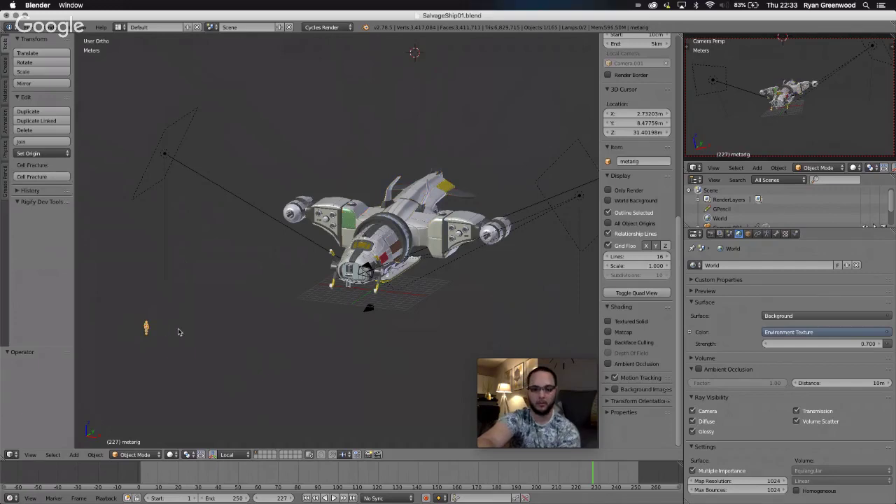
Move the metarig figure to the first layer of the second layer block and display only that layer.
{"action": "key", "text": "m"}
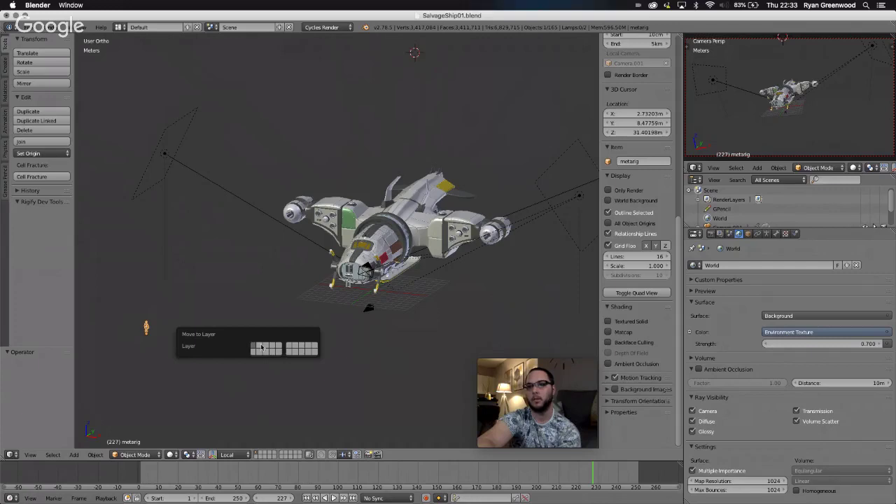
{"action": "left_click", "coordinate": [292, 353]}
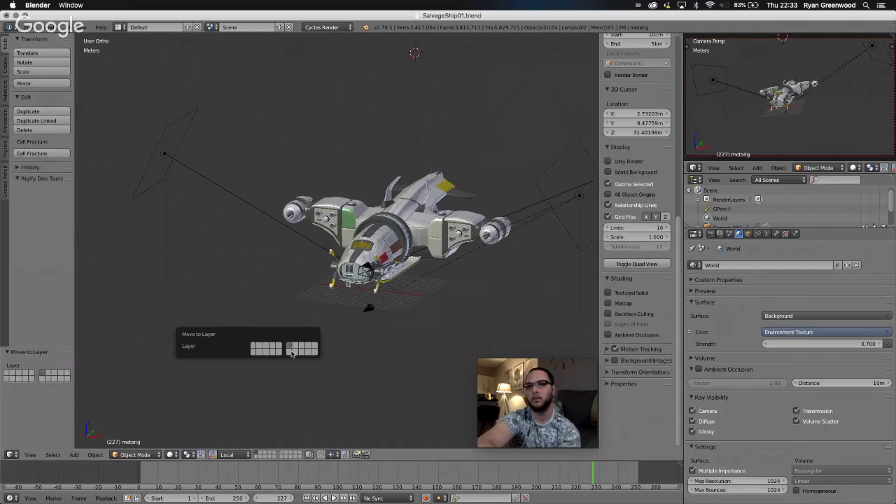
{"action": "left_click", "coordinate": [283, 455]}
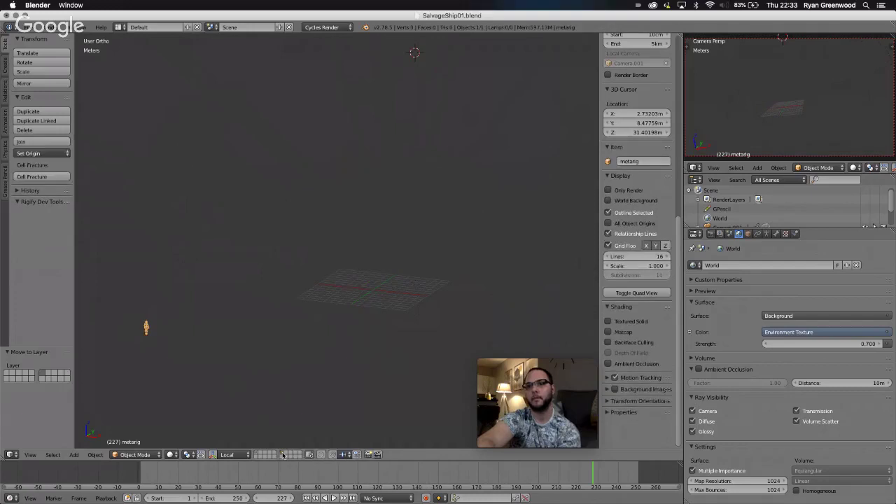
Snap the 3D cursor to the centre of the scene.
{"action": "scroll", "coordinate": [287, 342], "scroll_direction": "left", "scroll_amount": 5}
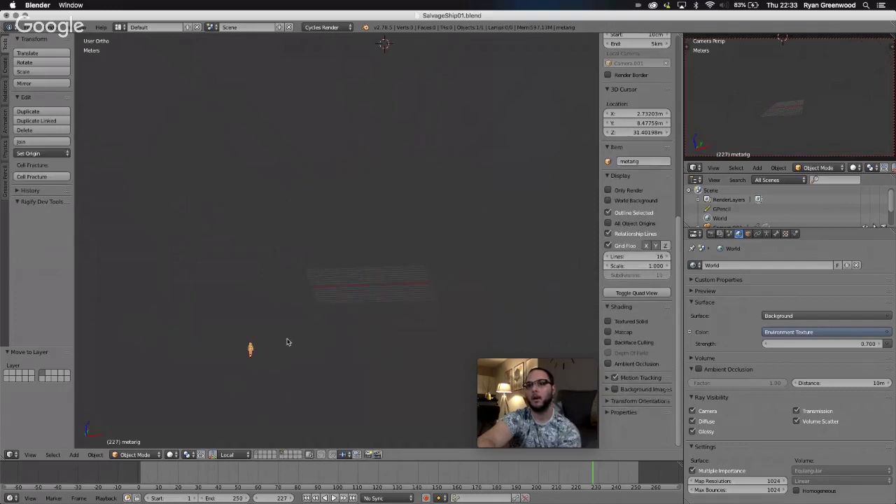
{"action": "scroll", "coordinate": [287, 341], "scroll_direction": "right", "scroll_amount": 2}
{"action": "scroll", "coordinate": [286, 341], "scroll_direction": "right", "scroll_amount": 5}
{"action": "scroll", "coordinate": [287, 342], "scroll_direction": "left", "scroll_amount": 3}
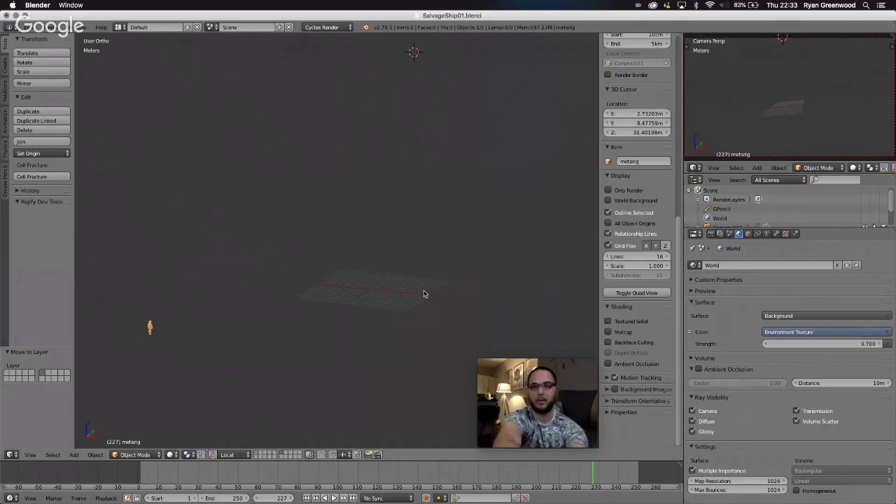
{"action": "key", "text": "shift+s"}
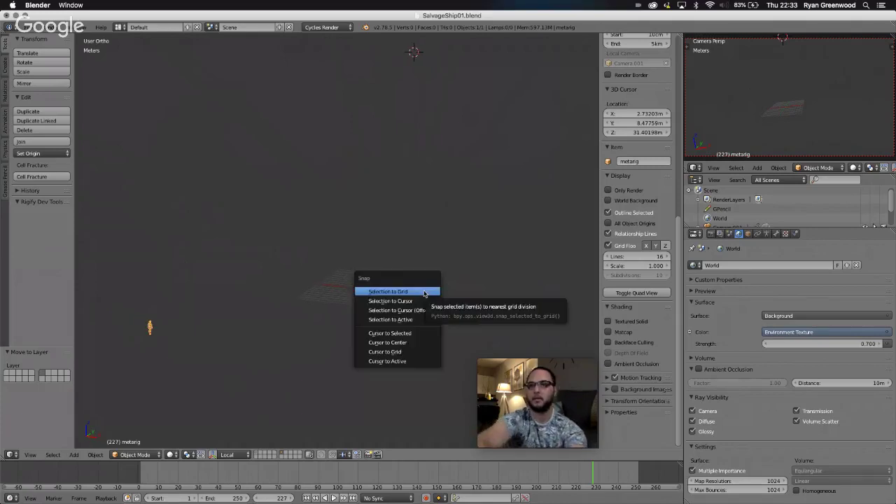
{"action": "left_click", "coordinate": [415, 343]}
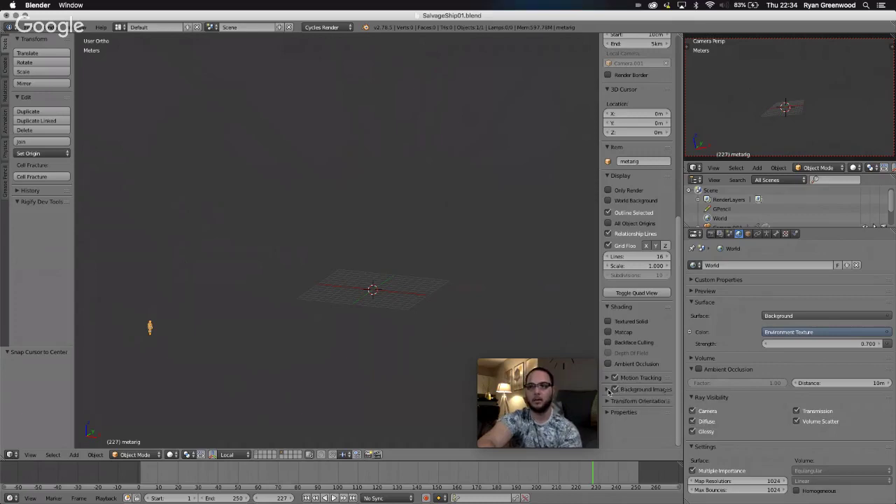
Load Salvage Ship Sketch.jpg from the 12. Salvage ship folder as a viewport background image.
{"action": "left_click", "coordinate": [608, 390]}
{"action": "scroll", "coordinate": [656, 396], "scroll_direction": "down", "scroll_amount": 3}
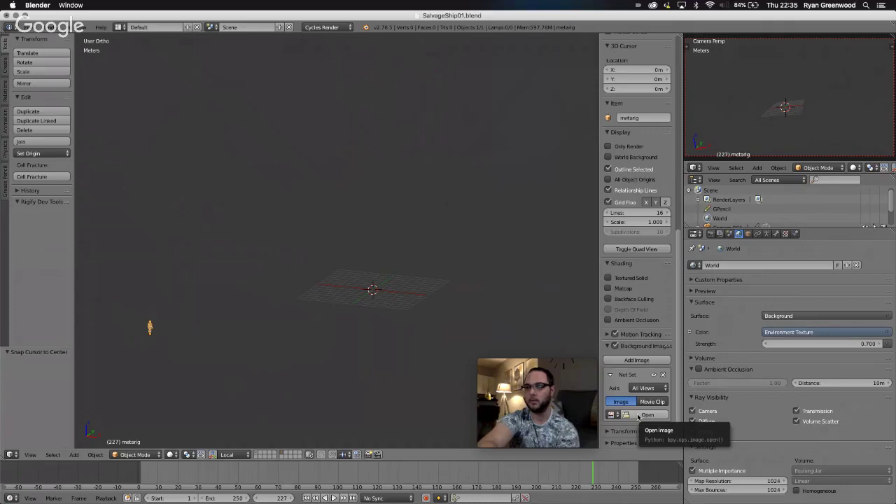
{"action": "left_click", "coordinate": [638, 417]}
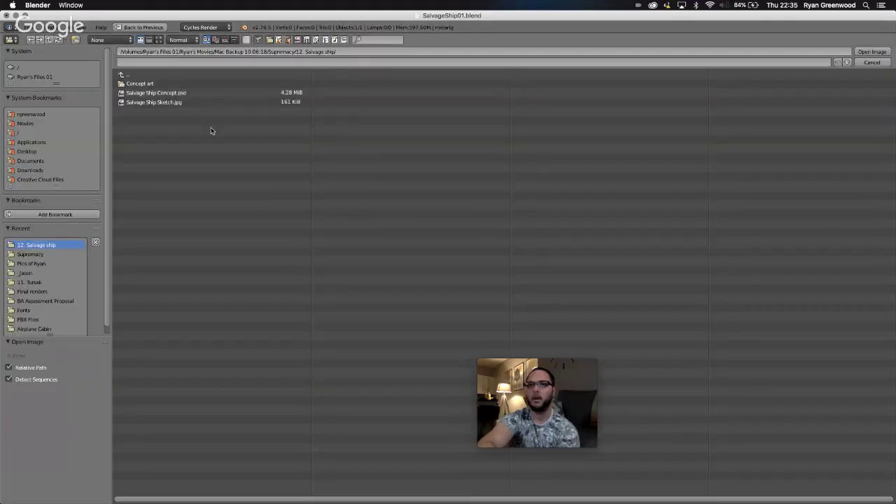
{"action": "left_click", "coordinate": [168, 103]}
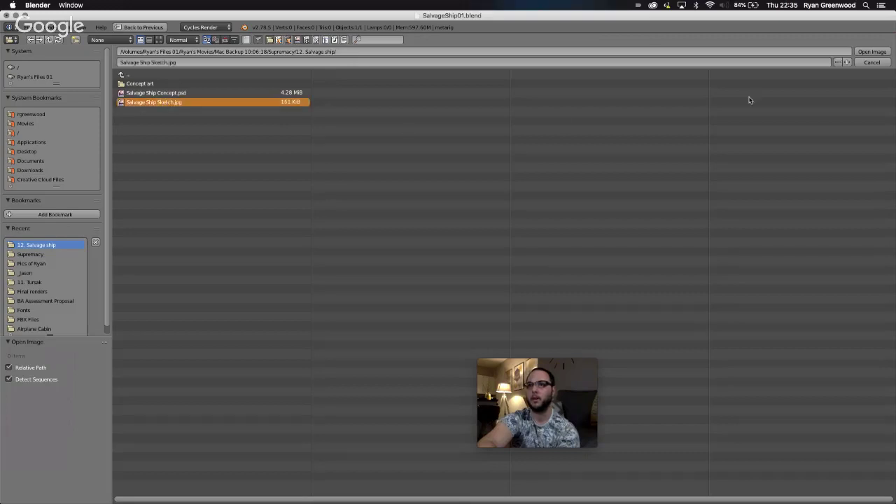
{"action": "left_click", "coordinate": [883, 53]}
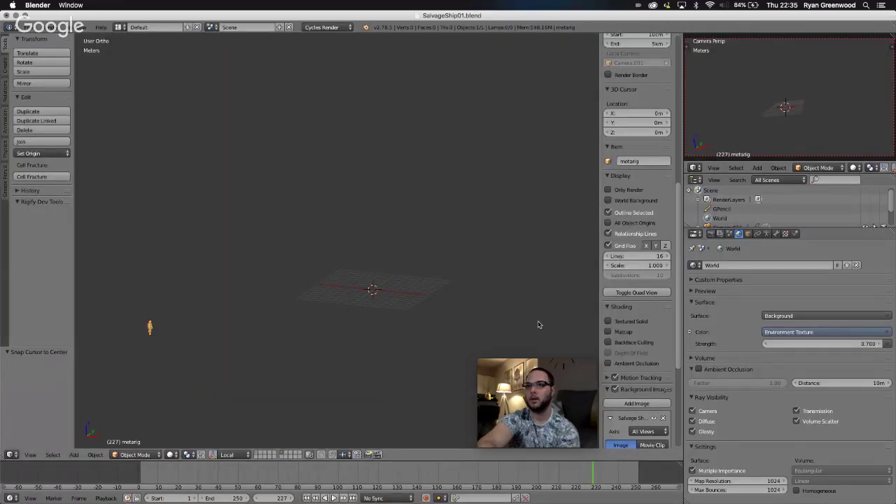
Limit the background sketch to the Front axis and switch the viewport to the front view.
{"action": "scroll", "coordinate": [636, 367], "scroll_direction": "down", "scroll_amount": 3}
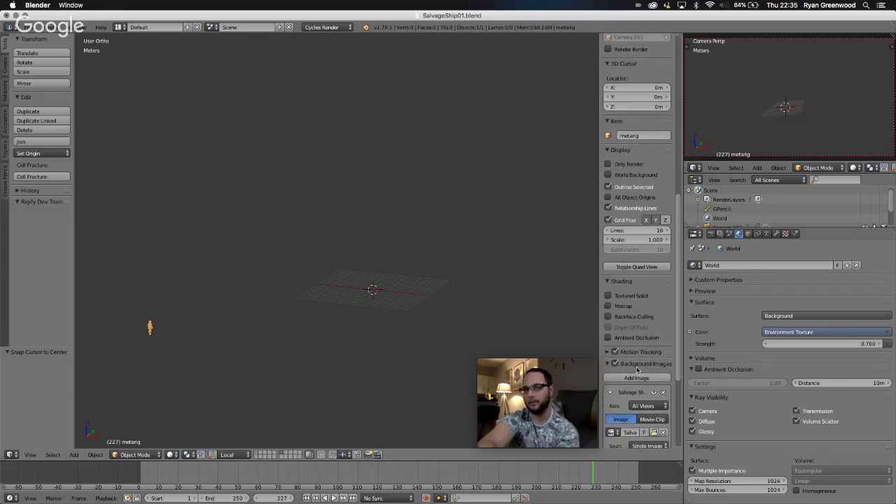
{"action": "scroll", "coordinate": [636, 369], "scroll_direction": "down", "scroll_amount": 3}
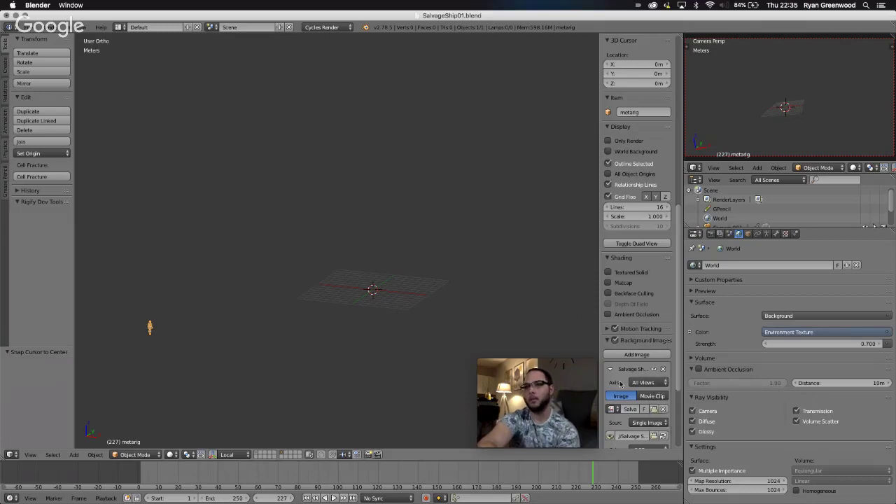
{"action": "left_click", "coordinate": [643, 383]}
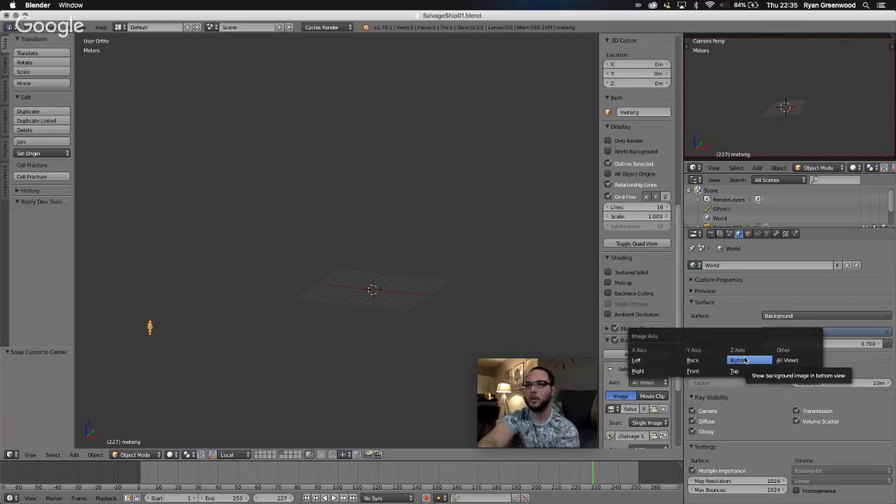
{"action": "left_click", "coordinate": [696, 372]}
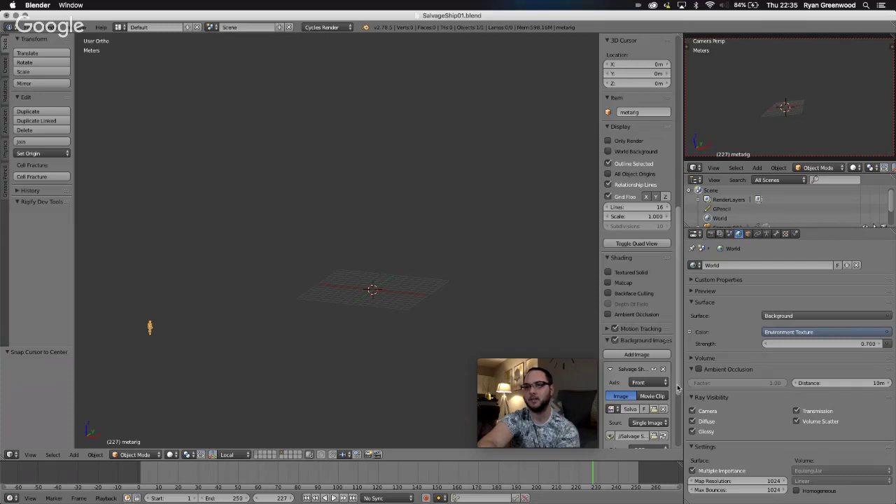
{"action": "left_click_drag", "start_coordinate": [679, 391], "coordinate": [675, 446]}
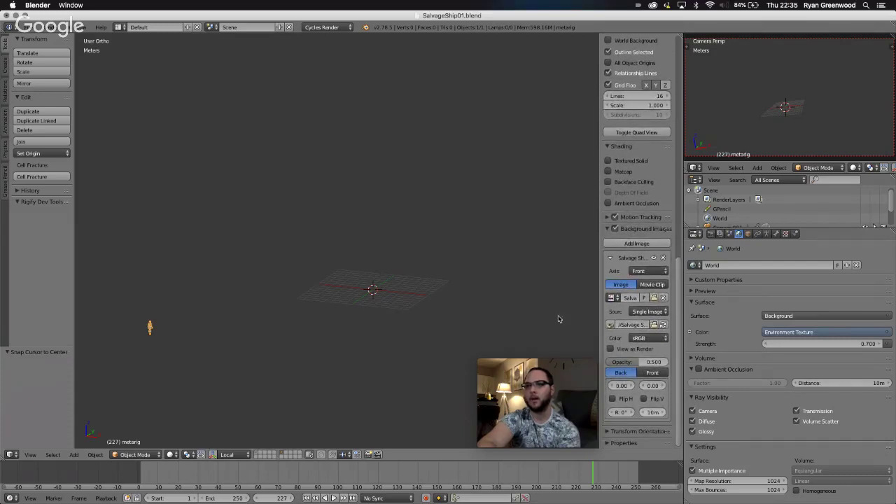
{"action": "left_click", "coordinate": [31, 456]}
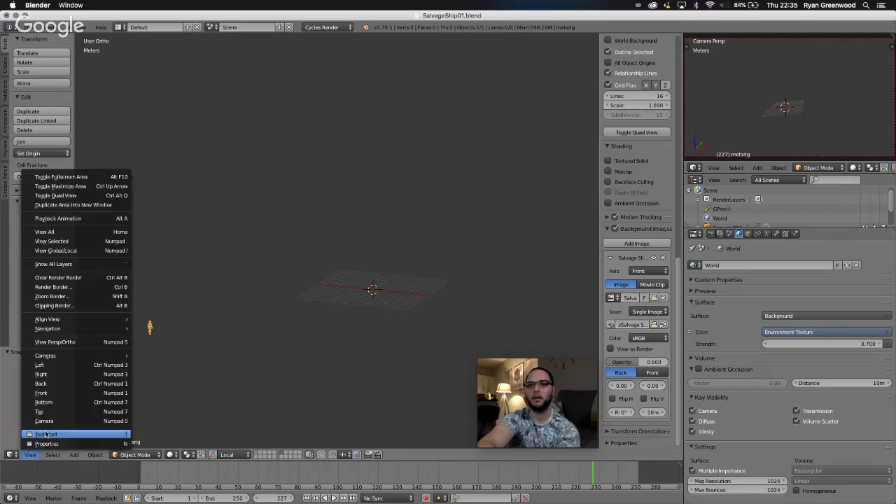
{"action": "left_click", "coordinate": [48, 392]}
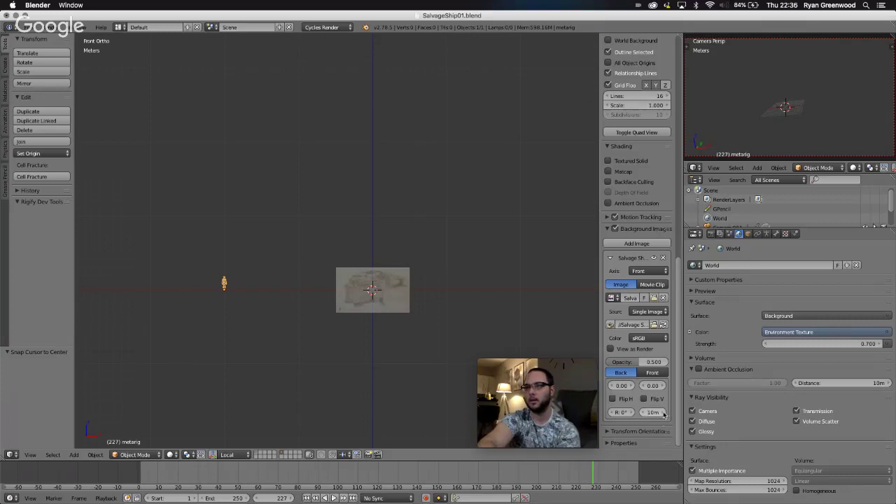
Align the sketch's small figure with the metarig by setting the background image size to 49.1, horizontal offset to 1.80 and vertical offset to 22.0.
{"action": "mouse_move", "coordinate": [664, 415]}
{"action": "left_mouse_down"}
{"action": "mouse_move", "coordinate": [681, 414]}
{"action": "mouse_move", "coordinate": [664, 414]}
{"action": "left_mouse_up"}
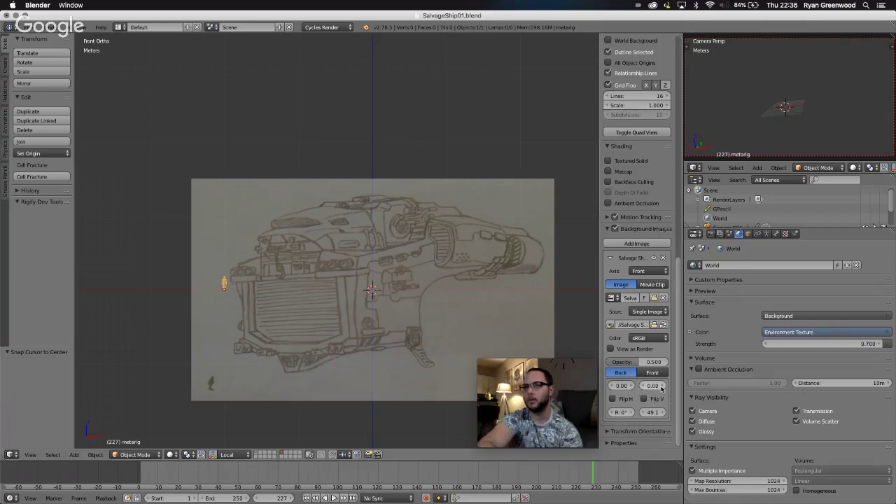
{"action": "mouse_move", "coordinate": [661, 387]}
{"action": "left_mouse_down"}
{"action": "mouse_move", "coordinate": [704, 387]}
{"action": "mouse_move", "coordinate": [662, 387]}
{"action": "left_mouse_up"}
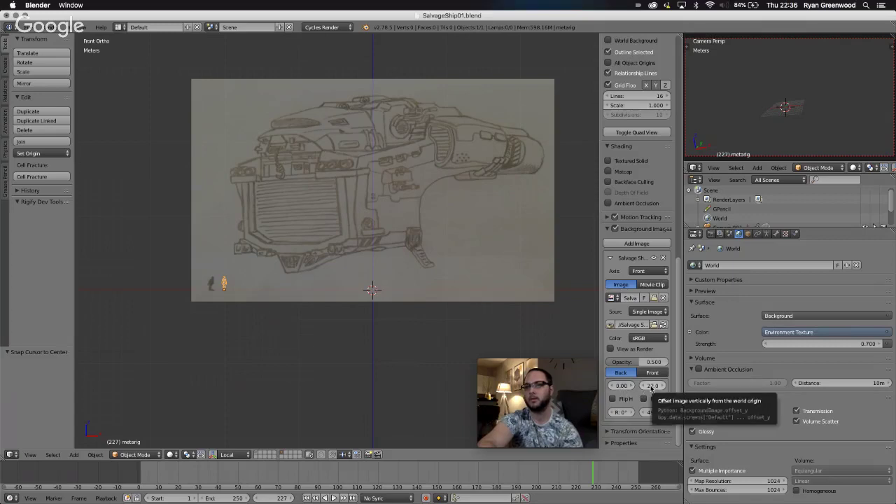
{"action": "left_click_drag", "start_coordinate": [625, 386], "coordinate": [626, 386]}
{"action": "left_click_drag", "start_coordinate": [625, 386], "coordinate": [625, 387]}
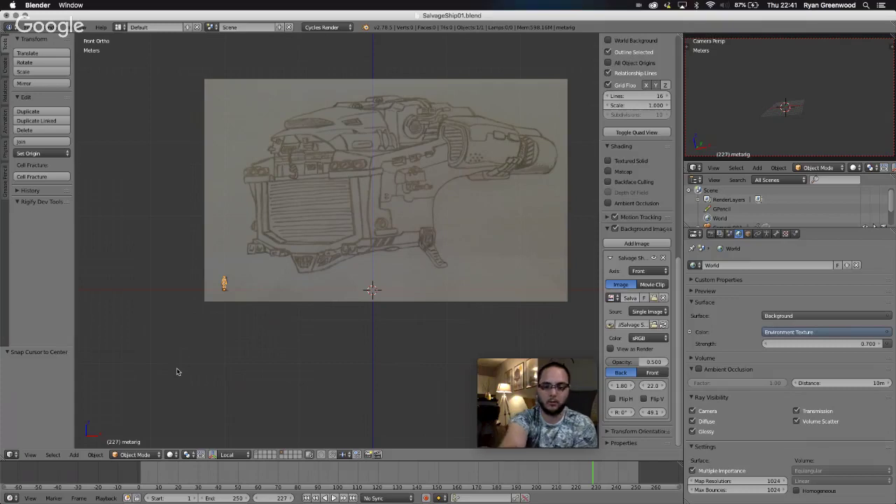
Add a cube mesh at the centre of the scene.
{"action": "key", "text": "ctrl+a"}
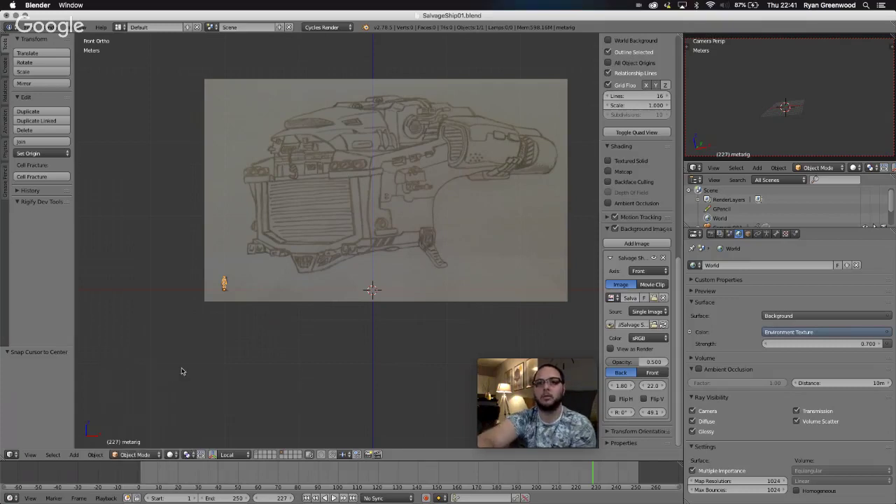
{"action": "key", "text": "shift+a"}
{"action": "mouse_move", "coordinate": [187, 370]}
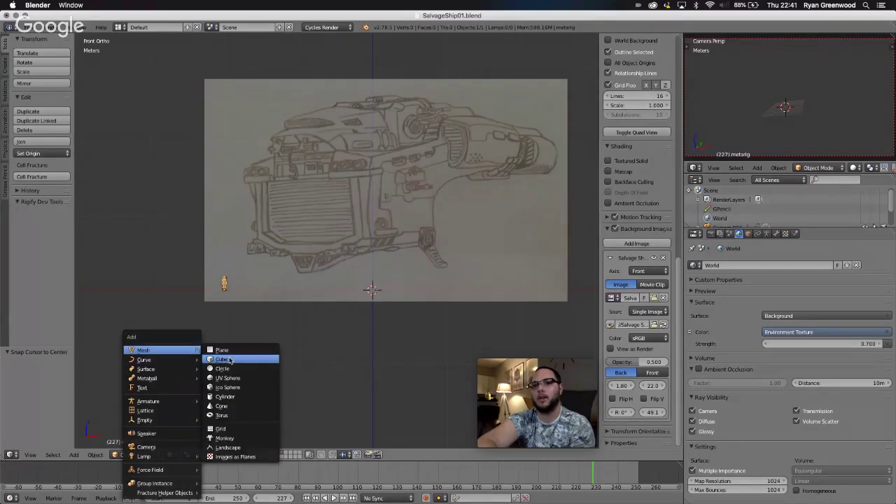
{"action": "left_click", "coordinate": [230, 360]}
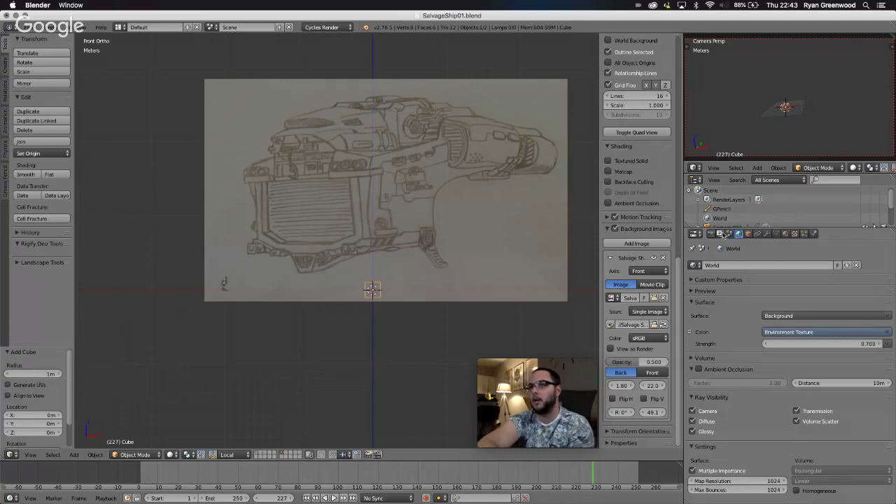
{"action": "left_click", "coordinate": [721, 234]}
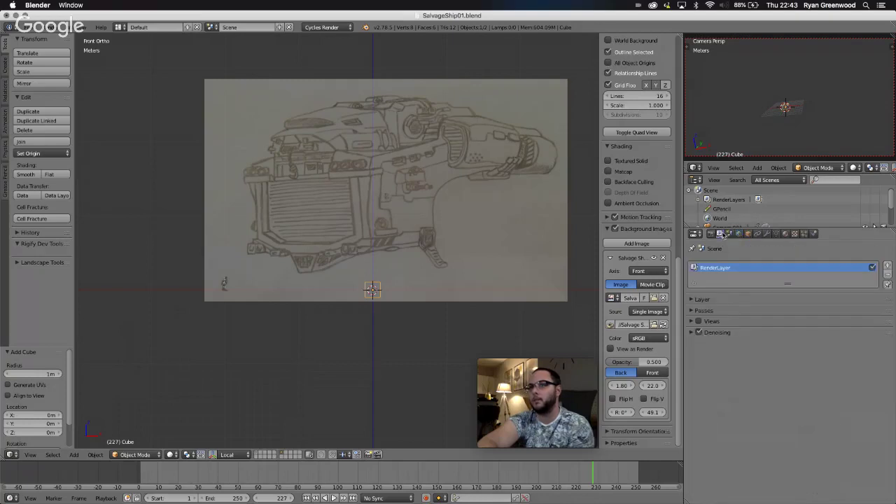
{"action": "left_click", "coordinate": [691, 311]}
{"action": "left_click", "coordinate": [691, 311]}
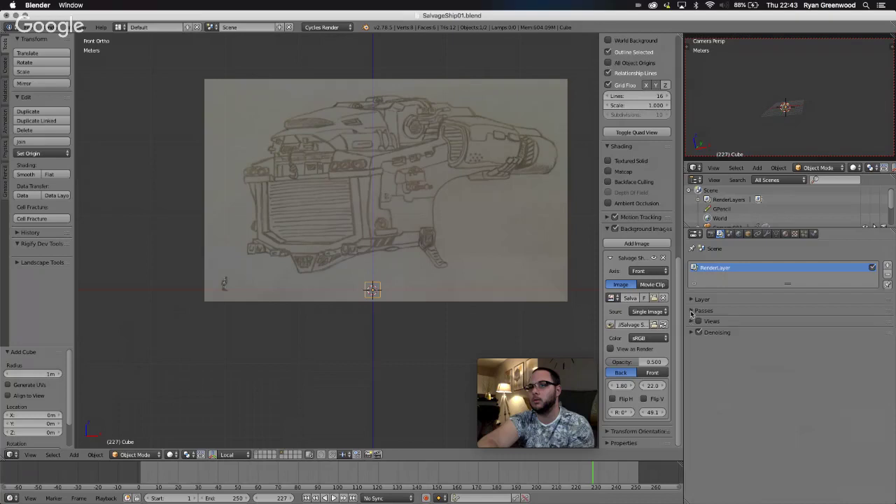
{"action": "left_click", "coordinate": [741, 234]}
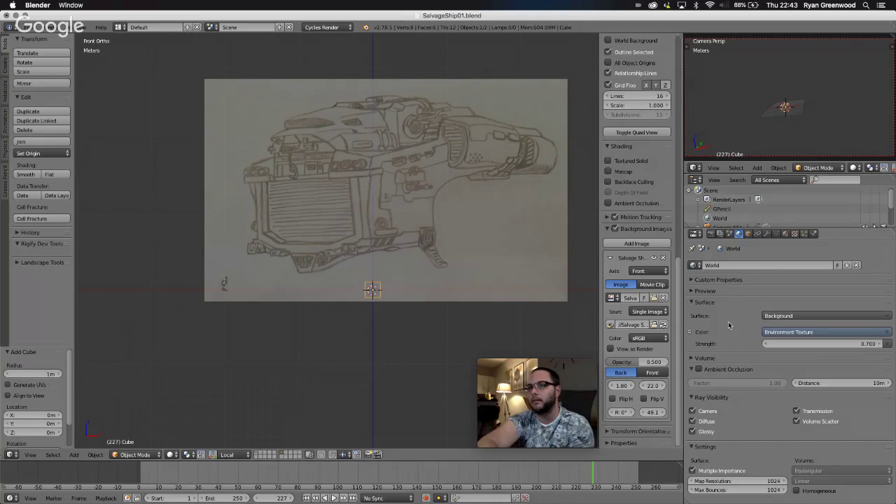
{"action": "left_click", "coordinate": [730, 235]}
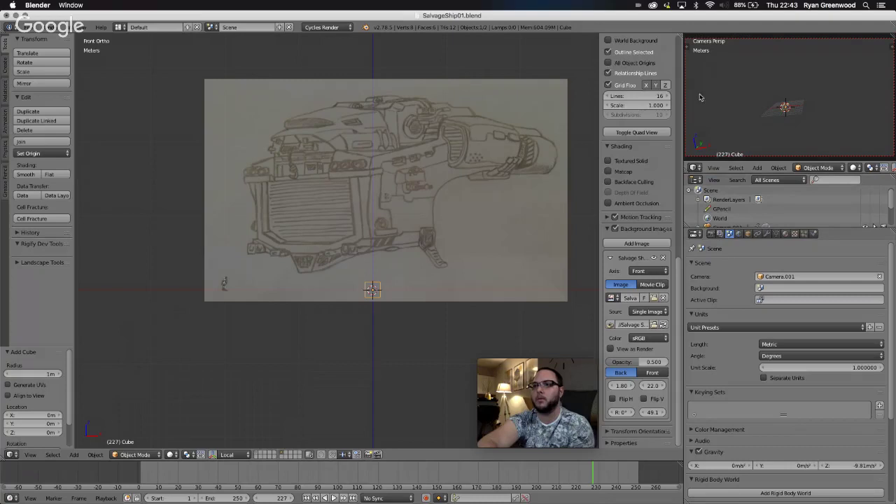
Change the small camera viewport to a UV/Image Editor and display Salvage Ship Sketch.jpg in it, framed on the ship.
{"action": "left_click", "coordinate": [697, 169]}
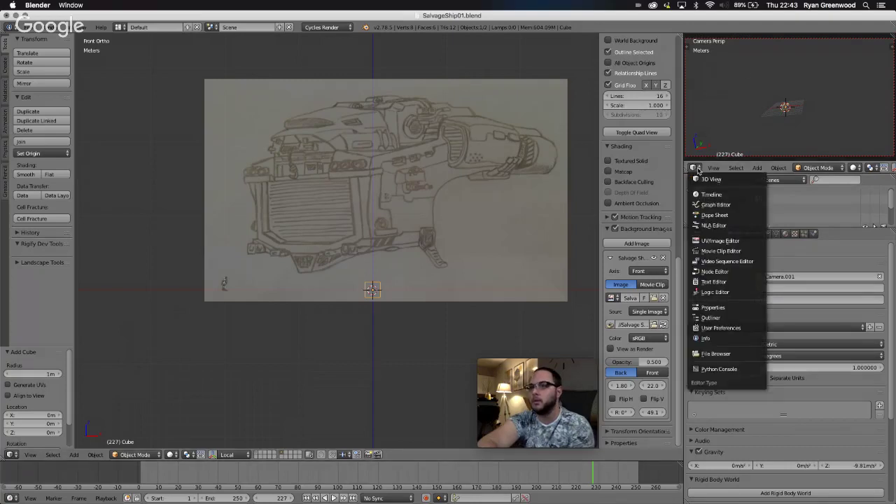
{"action": "left_click", "coordinate": [708, 241]}
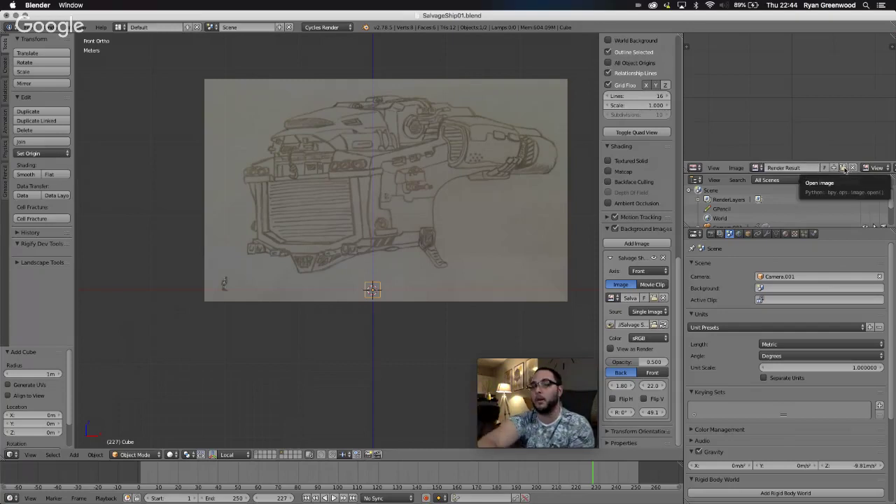
{"action": "left_click", "coordinate": [758, 169]}
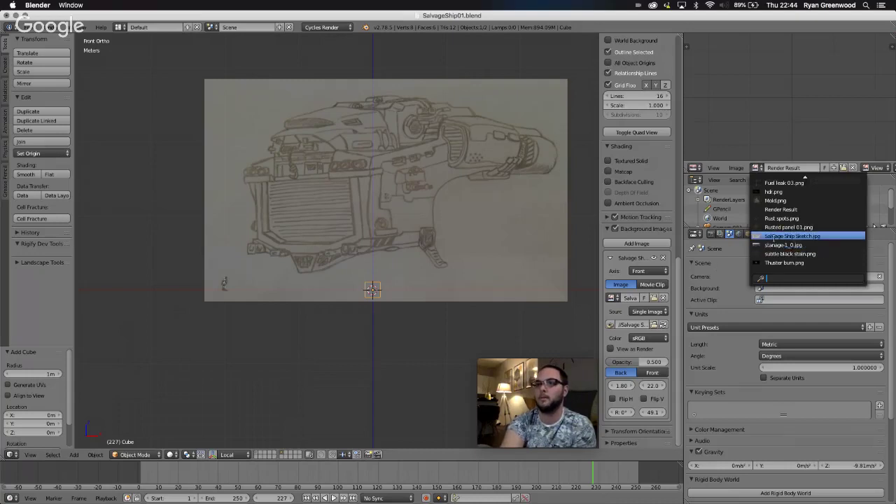
{"action": "left_click", "coordinate": [776, 238]}
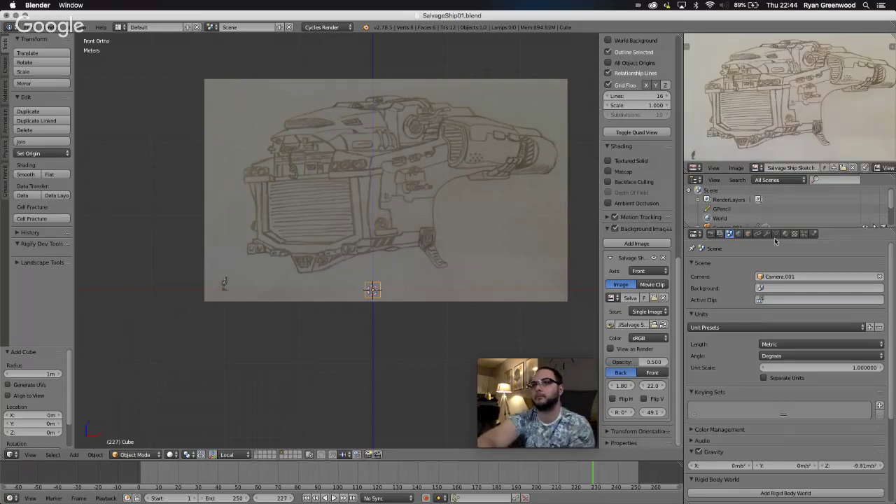
{"action": "scroll", "coordinate": [812, 125], "scroll_direction": "right", "scroll_amount": 1}
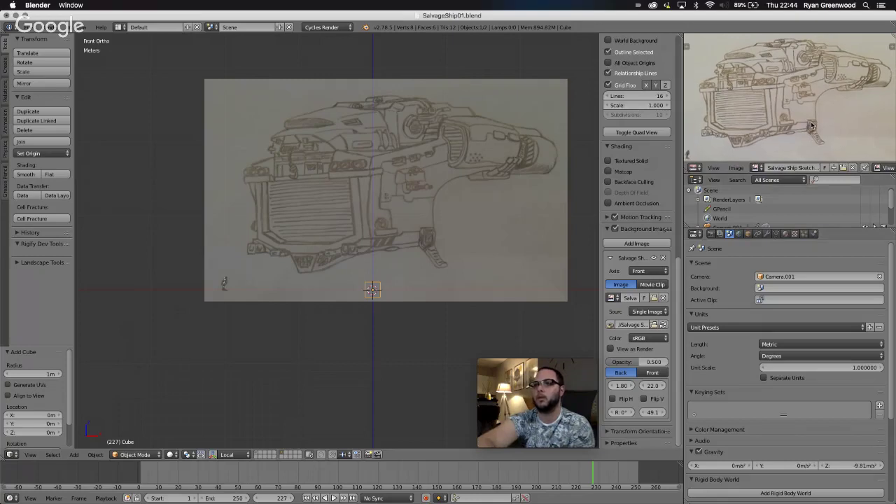
{"action": "scroll", "coordinate": [812, 125], "scroll_direction": "up", "scroll_amount": 2}
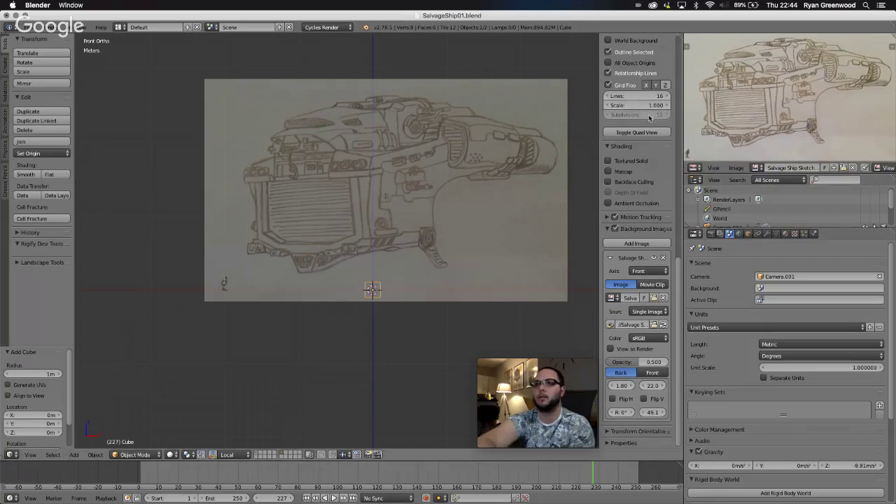
Set the cube's X, Y and Z dimensions to 15 m each.
{"action": "scroll", "coordinate": [333, 295], "scroll_direction": "right", "scroll_amount": 3}
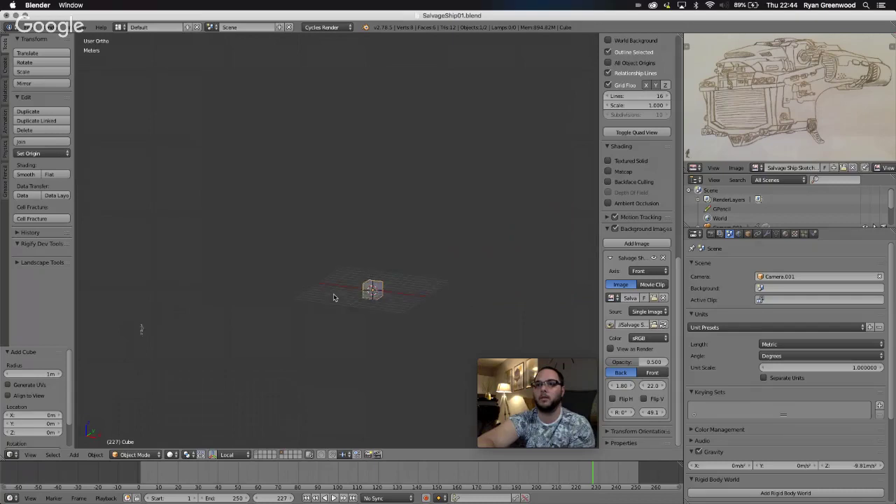
{"action": "scroll", "coordinate": [333, 295], "scroll_direction": "down", "scroll_amount": 3}
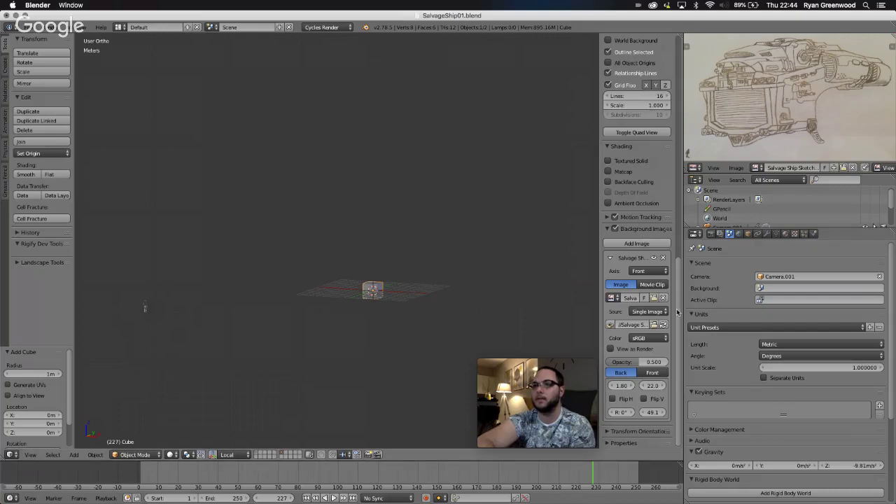
{"action": "mouse_move", "coordinate": [677, 312]}
{"action": "left_mouse_down"}
{"action": "mouse_move", "coordinate": [685, 193]}
{"action": "mouse_move", "coordinate": [676, 64]}
{"action": "left_mouse_up"}
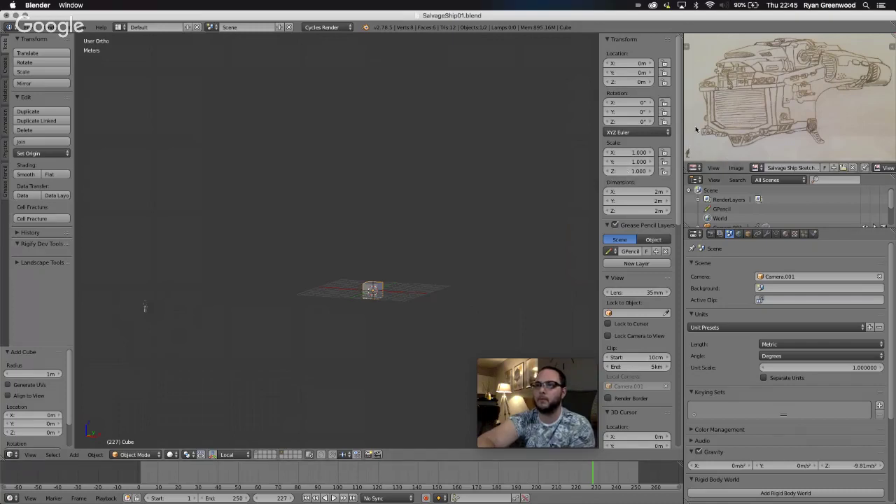
{"action": "left_click", "coordinate": [652, 193]}
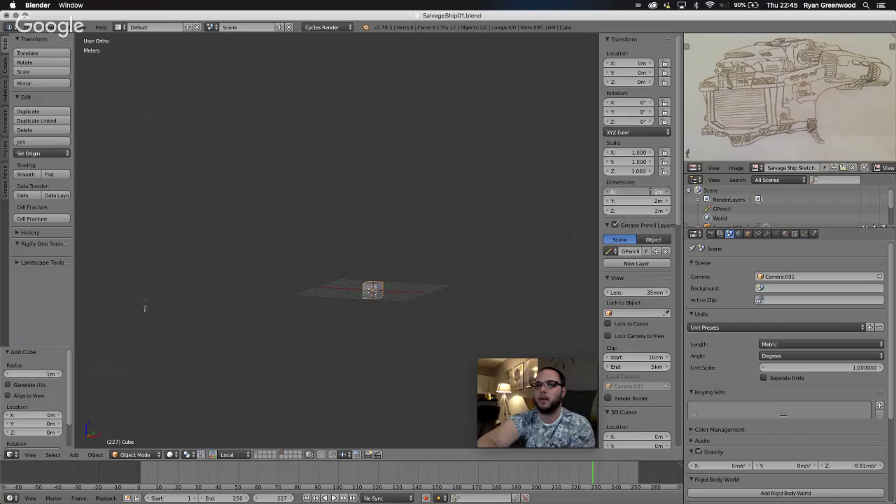
{"action": "type", "text": "1"}
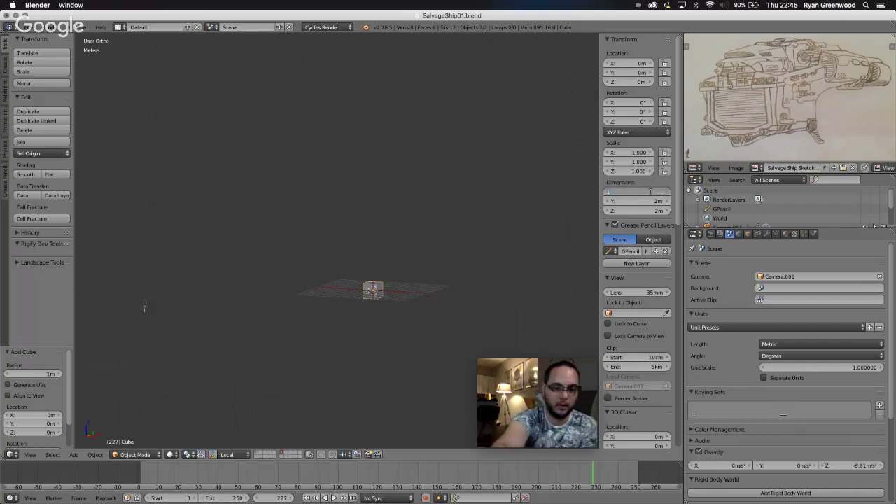
{"action": "type", "text": "5"}
{"action": "key", "text": "Tab"}
{"action": "type", "text": "1"}
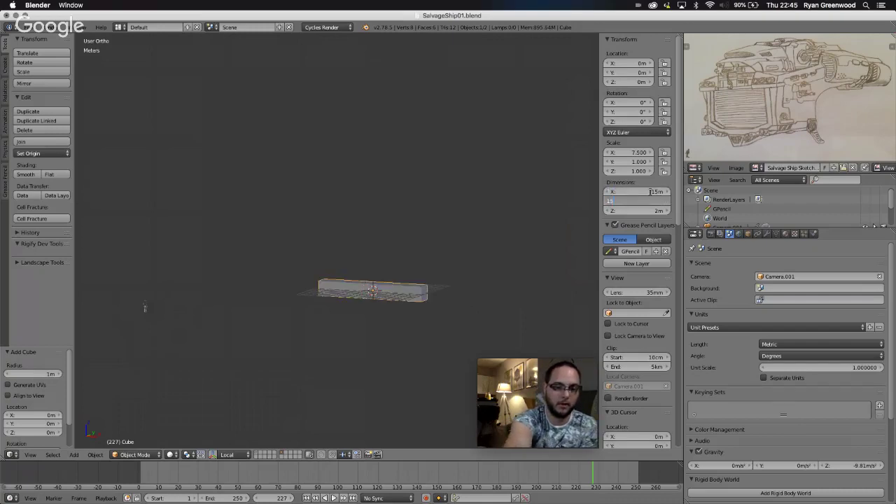
{"action": "type", "text": "5"}
{"action": "key", "text": "Tab"}
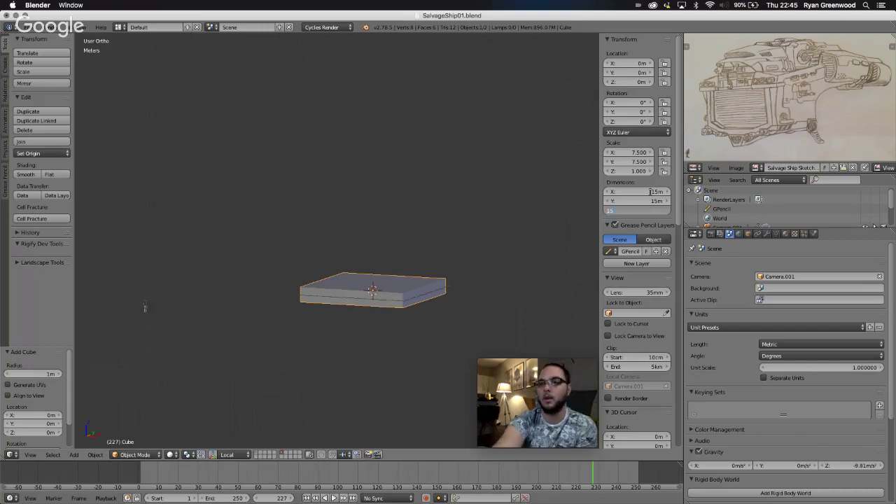
{"action": "type", "text": "15"}
{"action": "key", "text": "Return"}
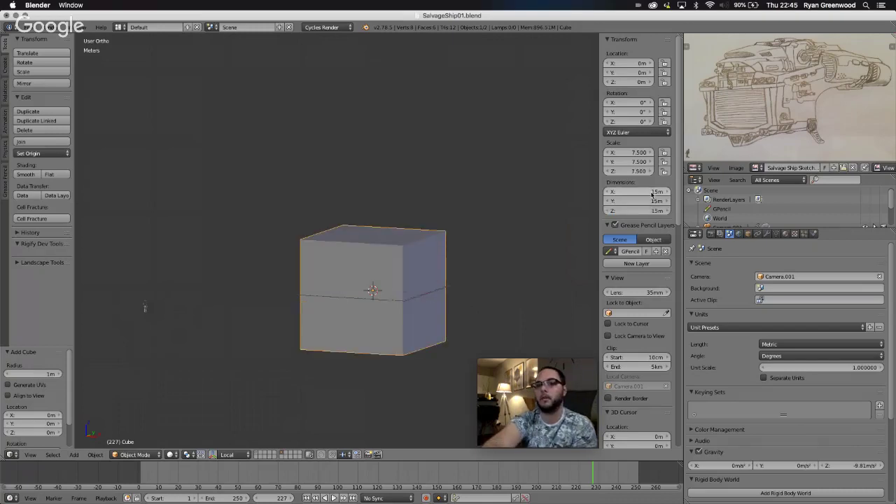
Raise the cube about 11.59 m along the Z axis, clear of the grid floor.
{"action": "middle_click_drag", "start_coordinate": [474, 320], "coordinate": [475, 319]}
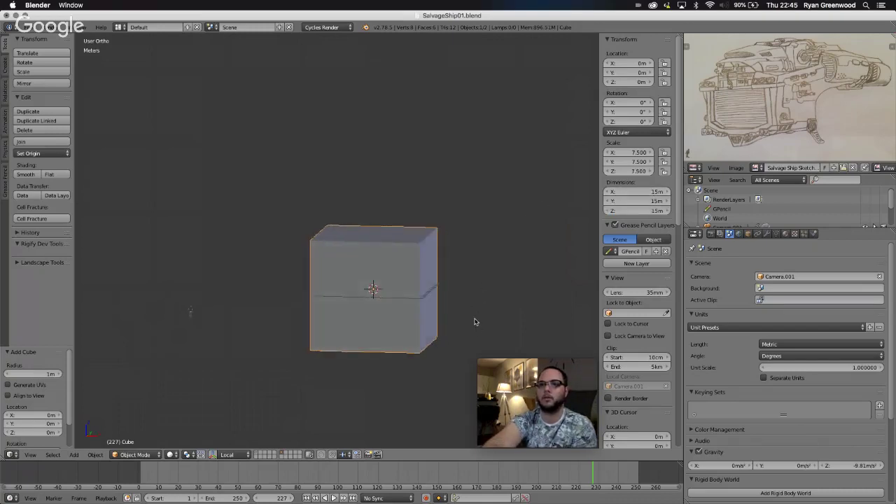
{"action": "scroll", "coordinate": [475, 322], "scroll_direction": "left", "scroll_amount": 5}
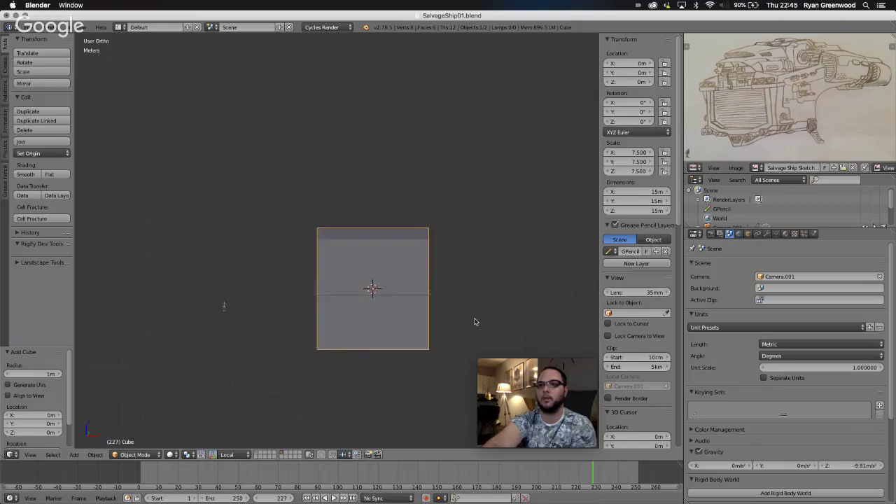
{"action": "scroll", "coordinate": [475, 322], "scroll_direction": "right", "scroll_amount": 4}
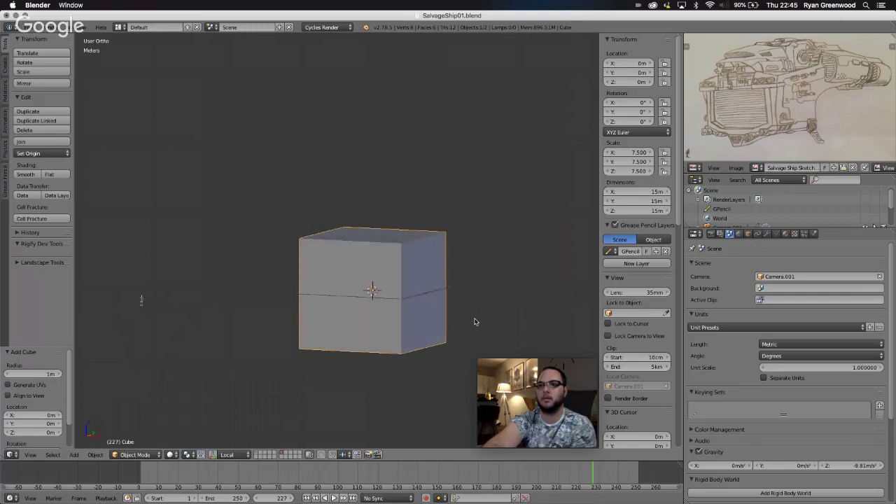
{"action": "scroll", "coordinate": [475, 322], "scroll_direction": "up", "scroll_amount": 4}
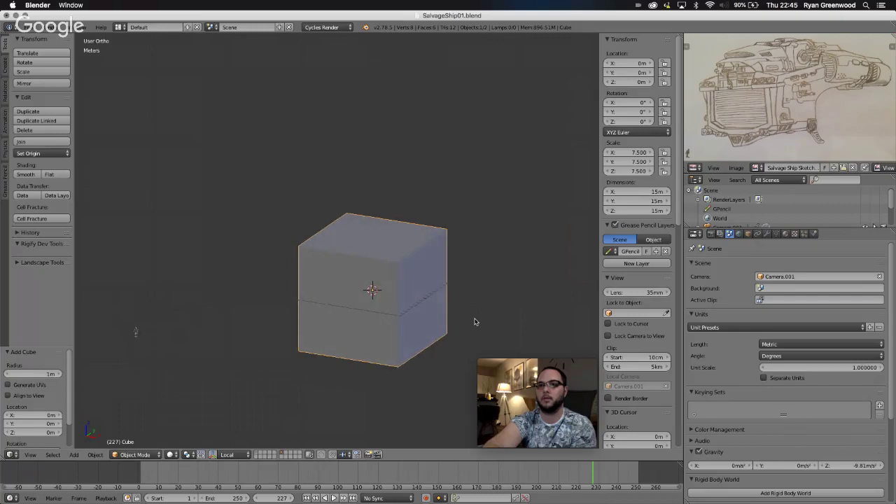
{"action": "scroll", "coordinate": [475, 322], "scroll_direction": "left", "scroll_amount": 3}
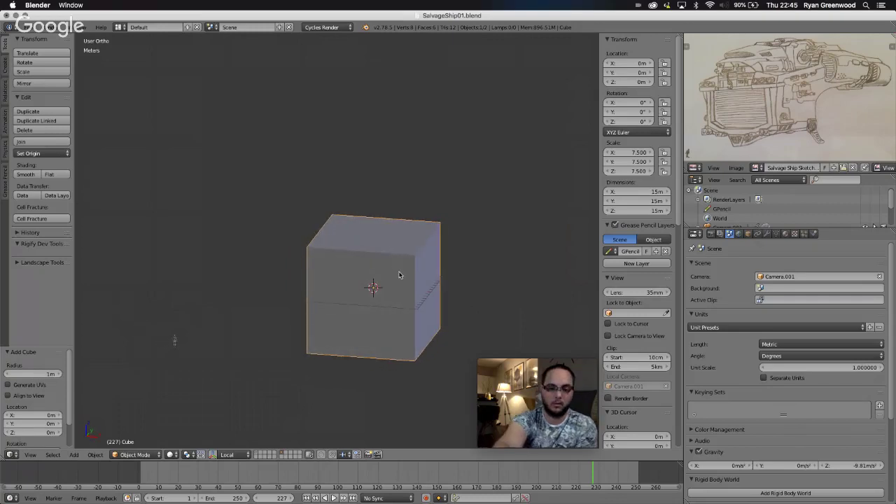
{"action": "key", "text": "g"}
{"action": "key", "text": "z"}
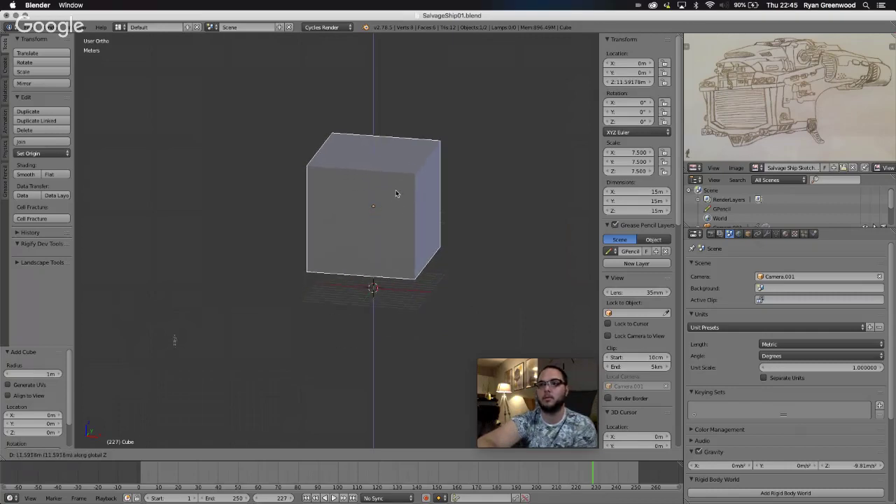
{"action": "left_click", "coordinate": [396, 189]}
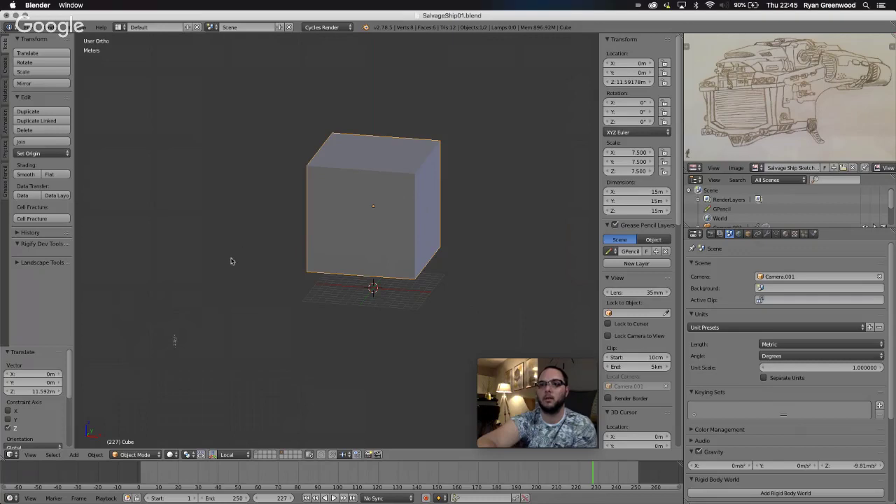
Move the metarig about 32.16 m along Y towards the cube and lower it about 3.97 m along Z.
{"action": "right_click", "coordinate": [175, 341]}
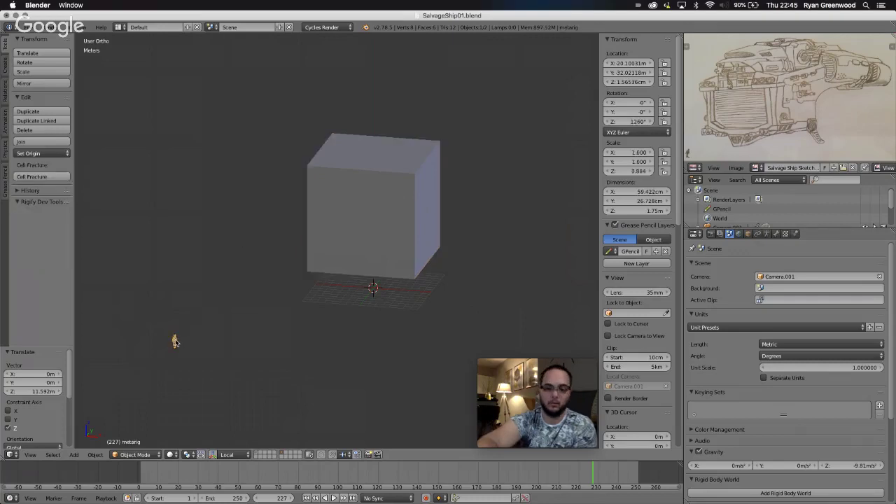
{"action": "key", "text": "g"}
{"action": "key", "text": "y"}
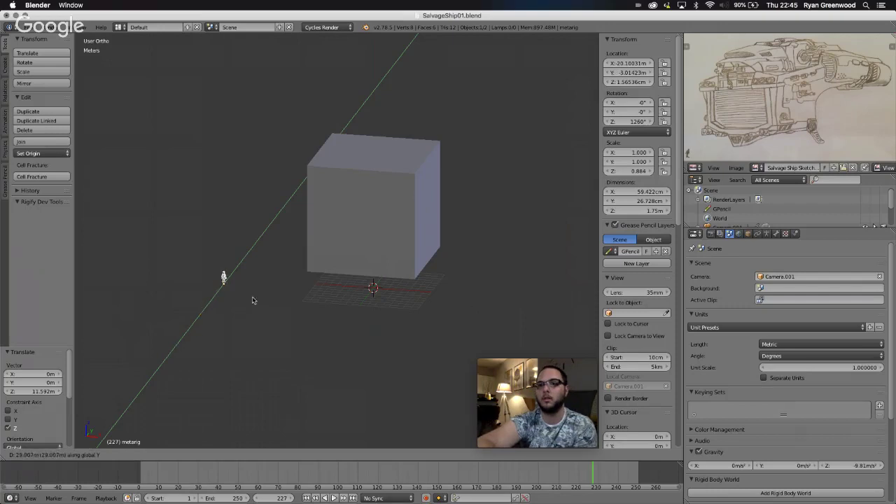
{"action": "left_click", "coordinate": [259, 295]}
{"action": "key", "text": "g"}
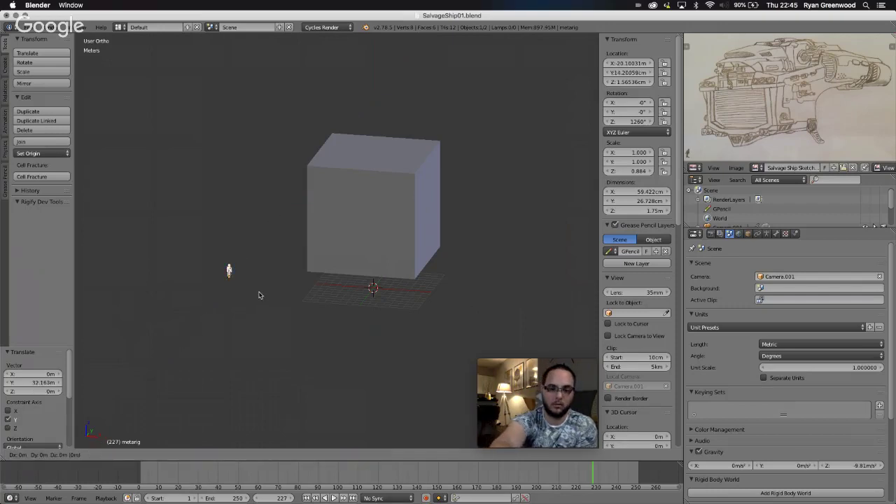
{"action": "key", "text": "z"}
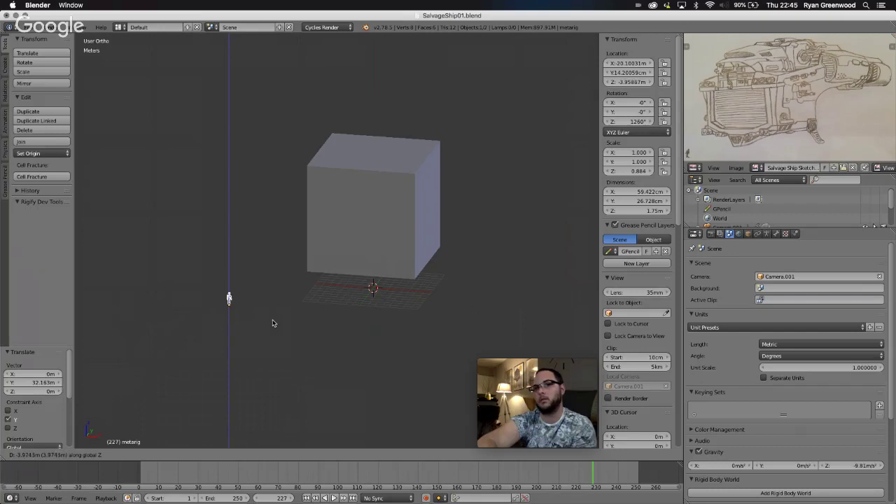
{"action": "left_click", "coordinate": [274, 323]}
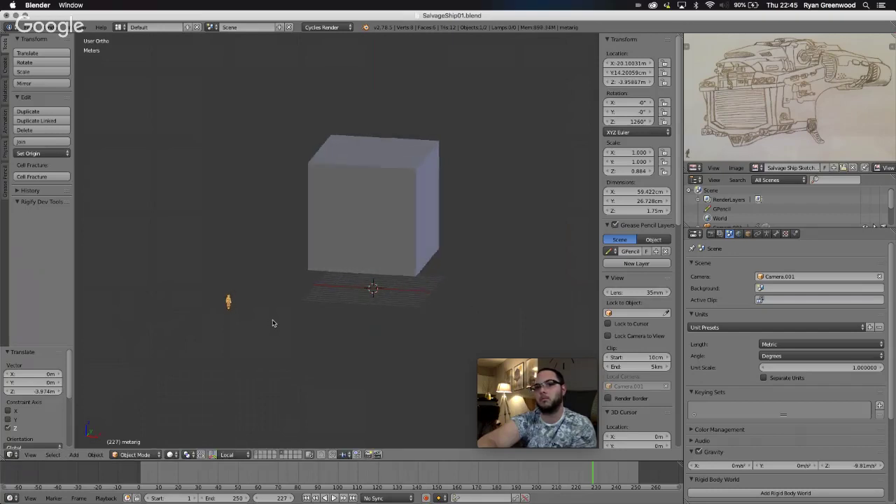
{"action": "scroll", "coordinate": [273, 323], "scroll_direction": "left", "scroll_amount": 1}
{"action": "scroll", "coordinate": [273, 324], "scroll_direction": "right", "scroll_amount": 6}
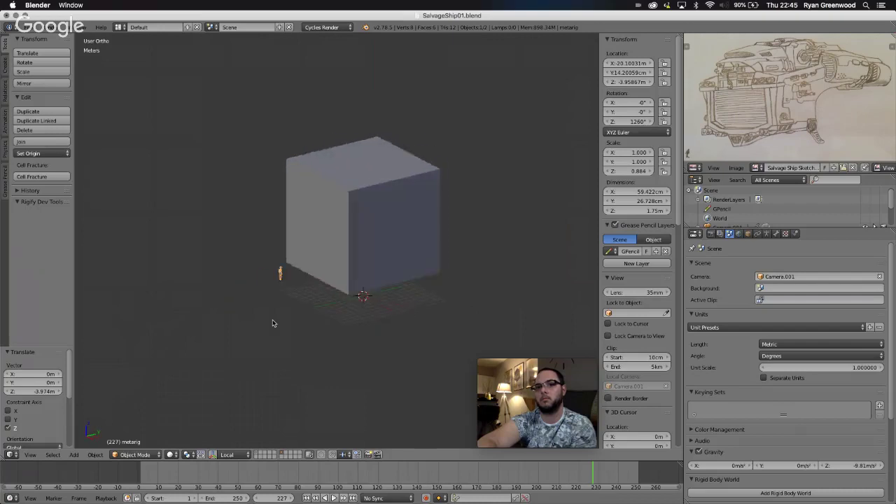
{"action": "scroll", "coordinate": [273, 323], "scroll_direction": "left", "scroll_amount": 6}
{"action": "scroll", "coordinate": [274, 323], "scroll_direction": "right", "scroll_amount": 5}
{"action": "scroll", "coordinate": [274, 324], "scroll_direction": "left", "scroll_amount": 5}
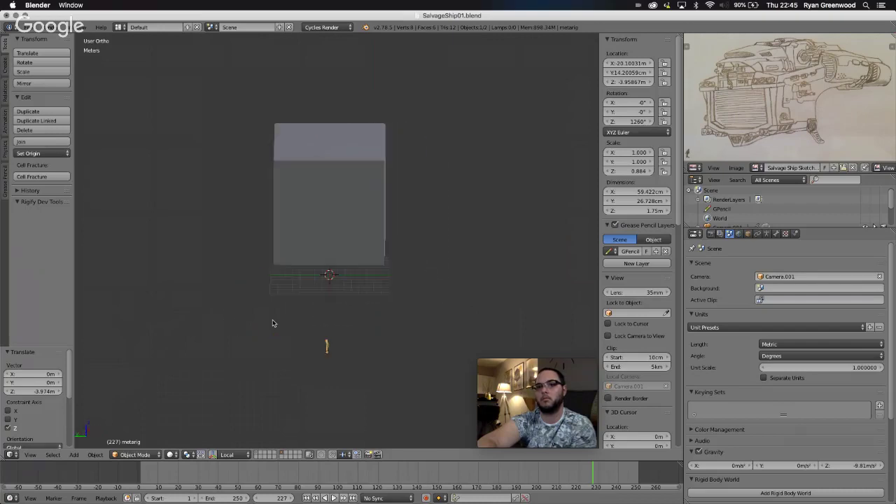
Set the large cube's X, Y and Z dimensions to 20 m each.
{"action": "scroll", "coordinate": [274, 323], "scroll_direction": "right", "scroll_amount": 5}
{"action": "scroll", "coordinate": [273, 324], "scroll_direction": "right", "scroll_amount": 6}
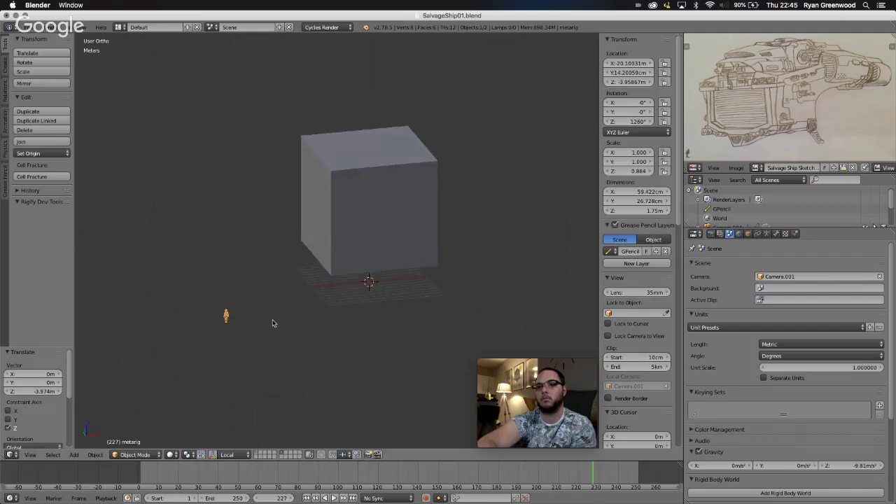
{"action": "scroll", "coordinate": [274, 324], "scroll_direction": "left", "scroll_amount": 5}
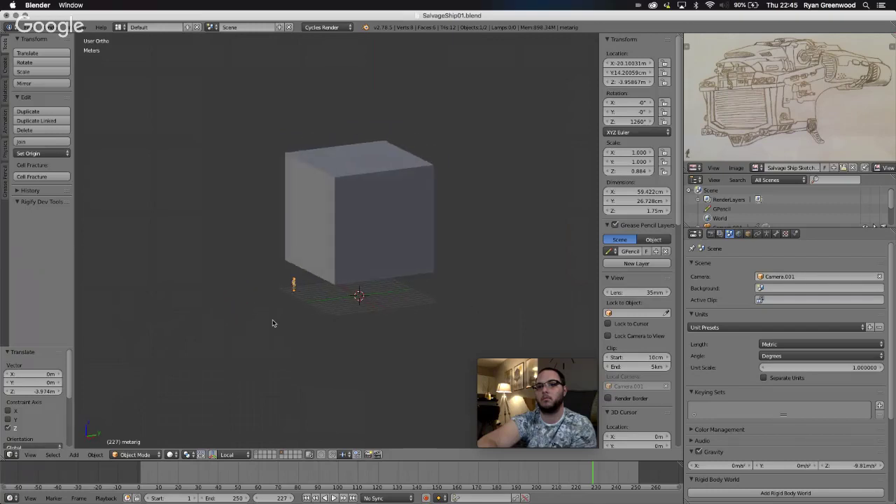
{"action": "scroll", "coordinate": [273, 324], "scroll_direction": "left", "scroll_amount": 3}
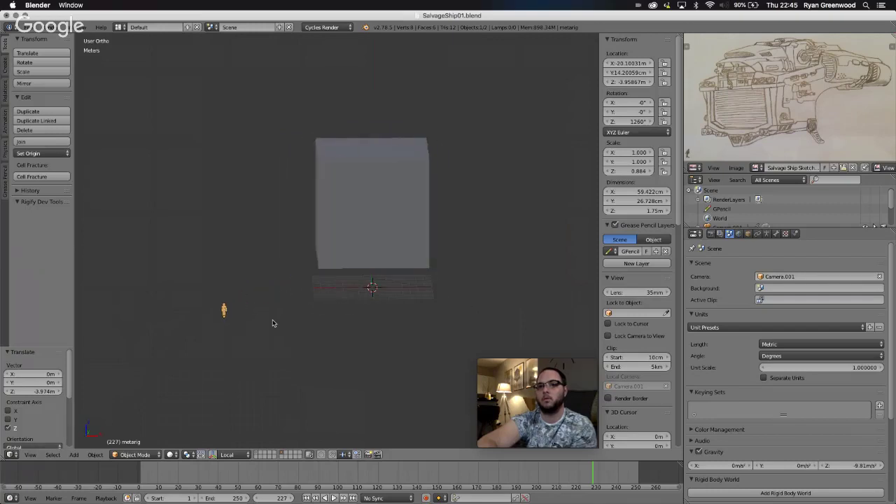
{"action": "scroll", "coordinate": [273, 323], "scroll_direction": "right", "scroll_amount": 3}
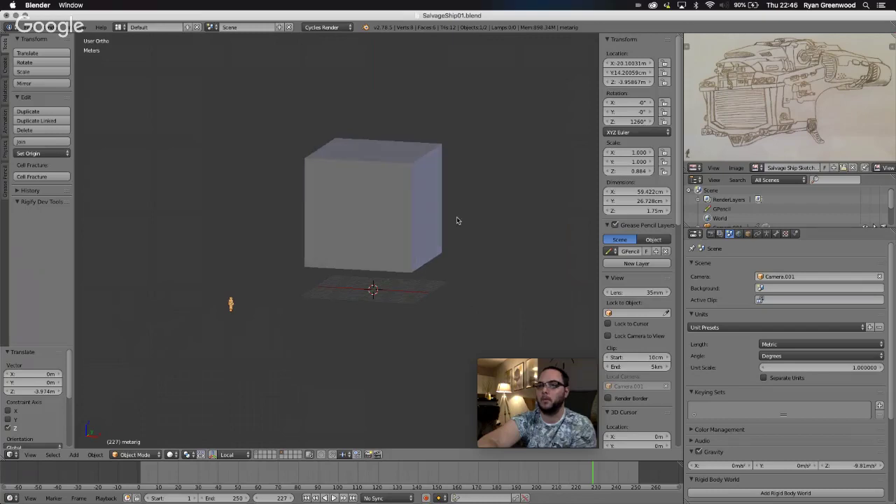
{"action": "right_click", "coordinate": [414, 209]}
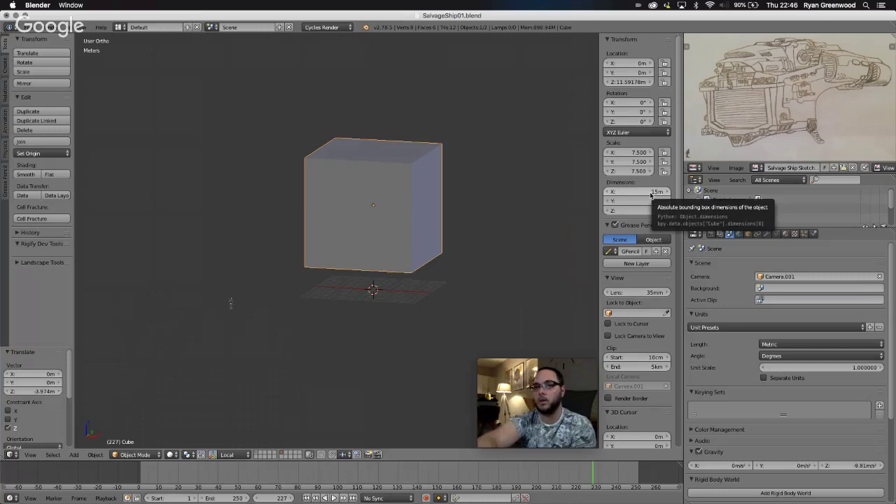
{"action": "left_click", "coordinate": [648, 192]}
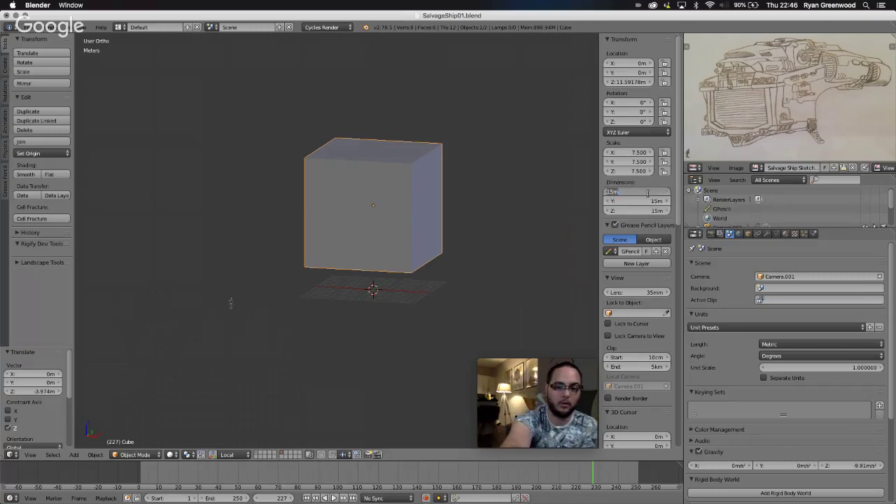
{"action": "type", "text": "20"}
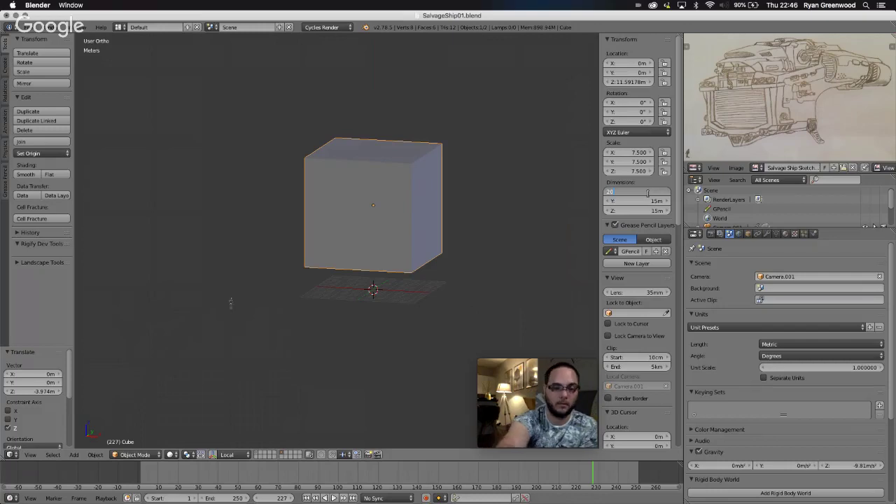
{"action": "key", "text": "Return"}
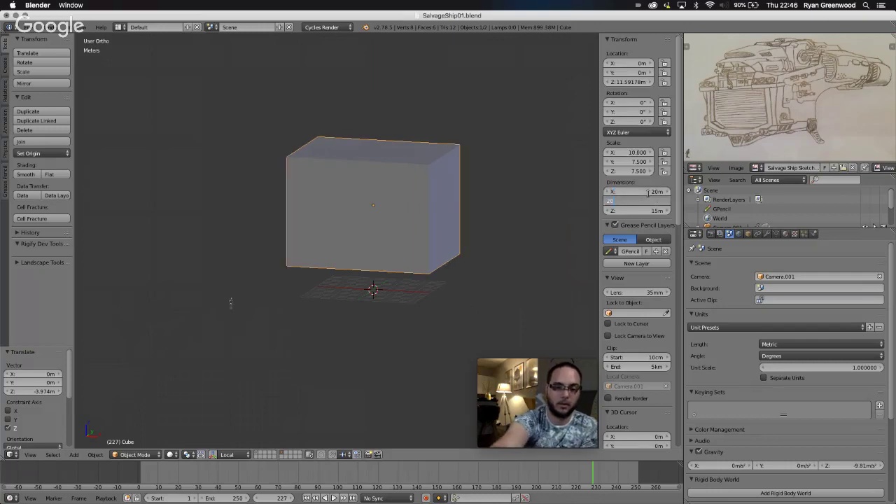
{"action": "type", "text": "20"}
{"action": "key", "text": "Tab"}
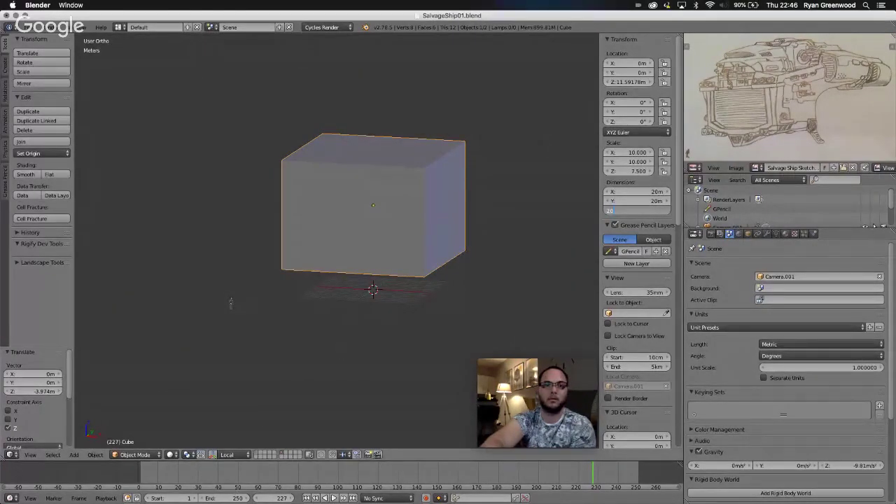
{"action": "key", "text": "super+Tab"}
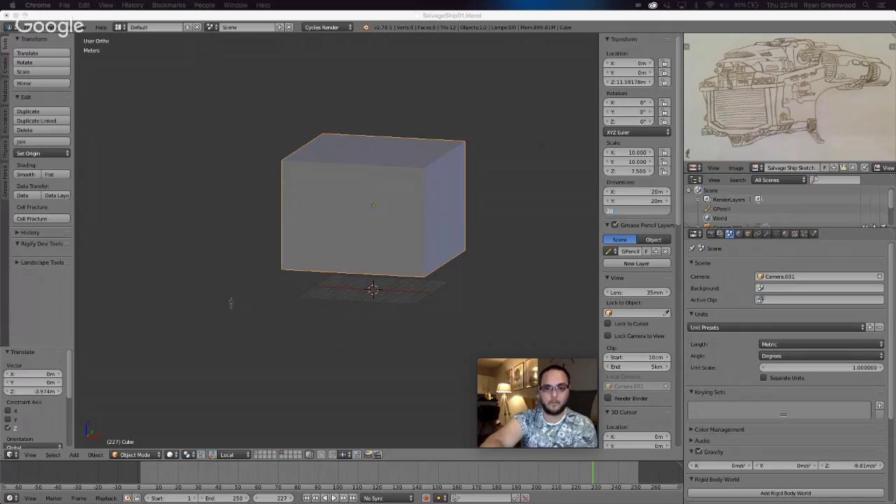
{"action": "left_click", "coordinate": [518, 17]}
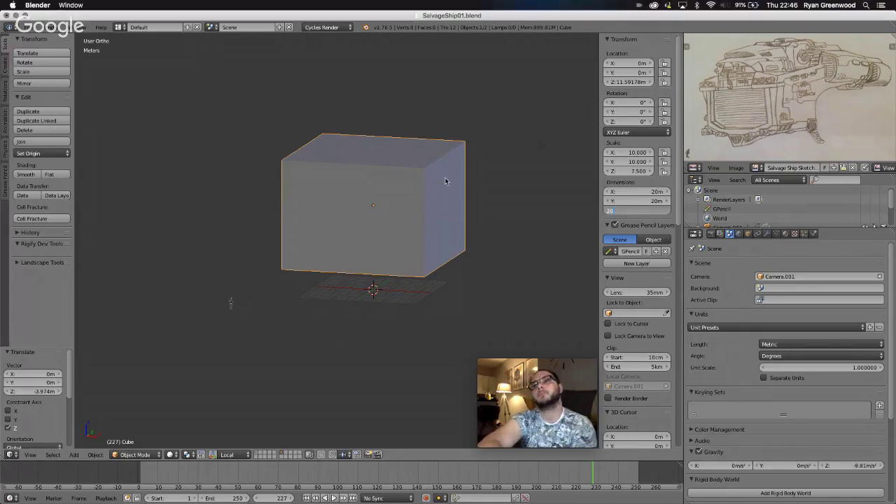
{"action": "key", "text": "Return"}
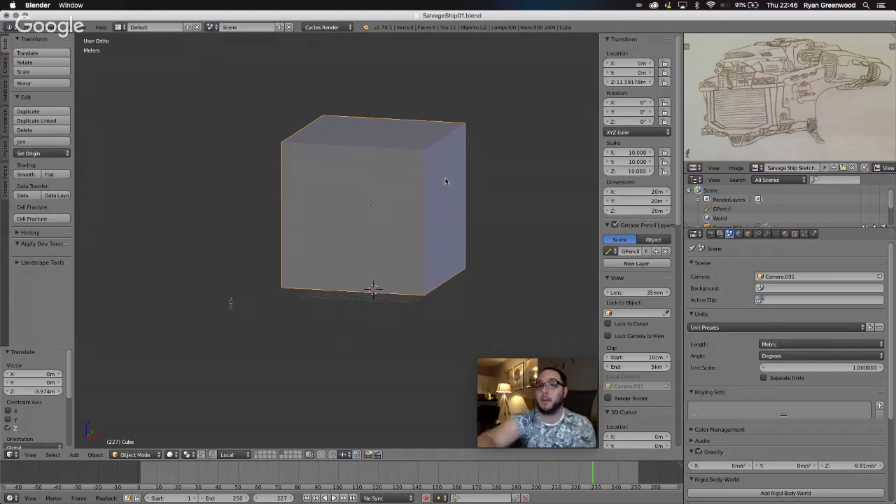
From the top view, move the metarig about -20.14 m along Y and about 7.13 m along X.
{"action": "right_click", "coordinate": [231, 305]}
{"action": "left_click", "coordinate": [32, 456]}
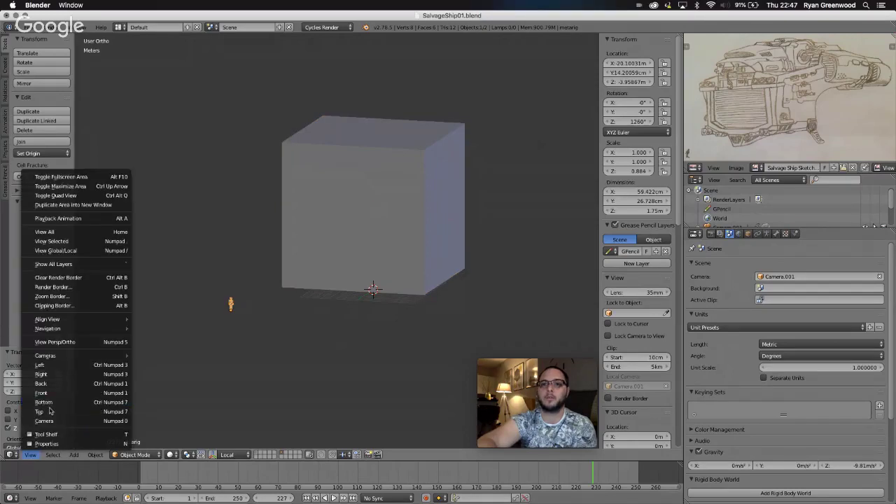
{"action": "left_click", "coordinate": [51, 412]}
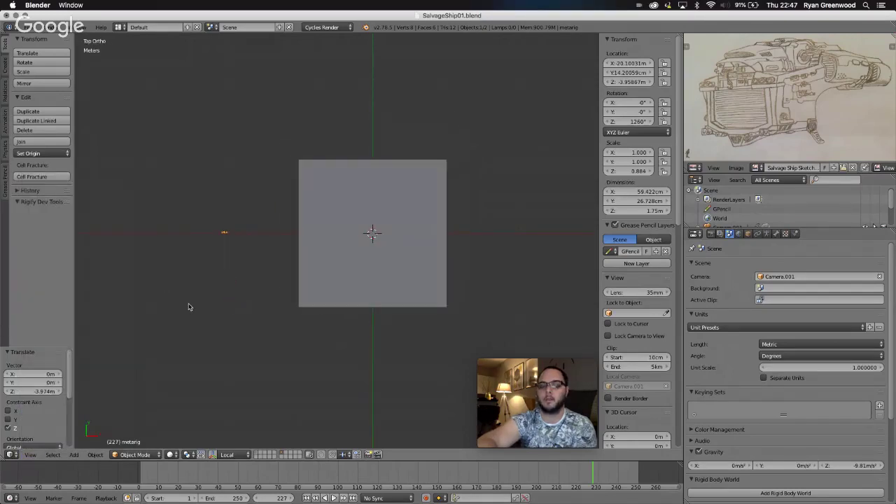
{"action": "key", "text": "g"}
{"action": "key", "text": "y"}
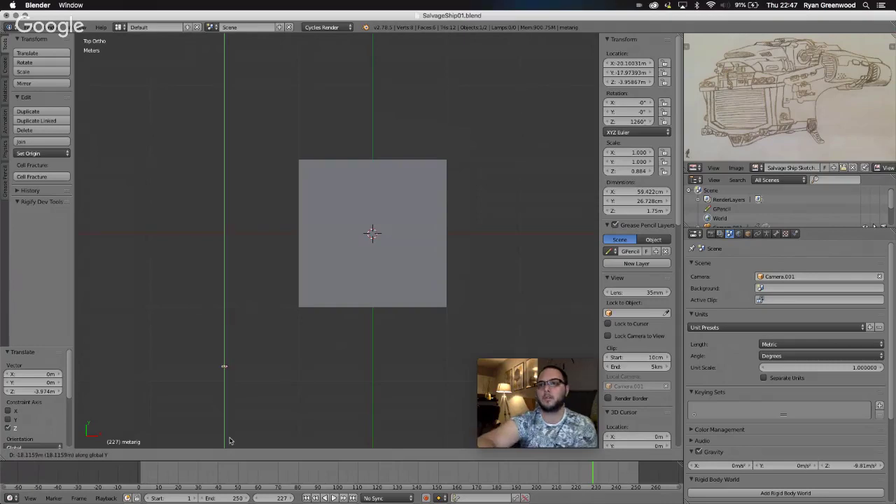
{"action": "left_click", "coordinate": [231, 43]}
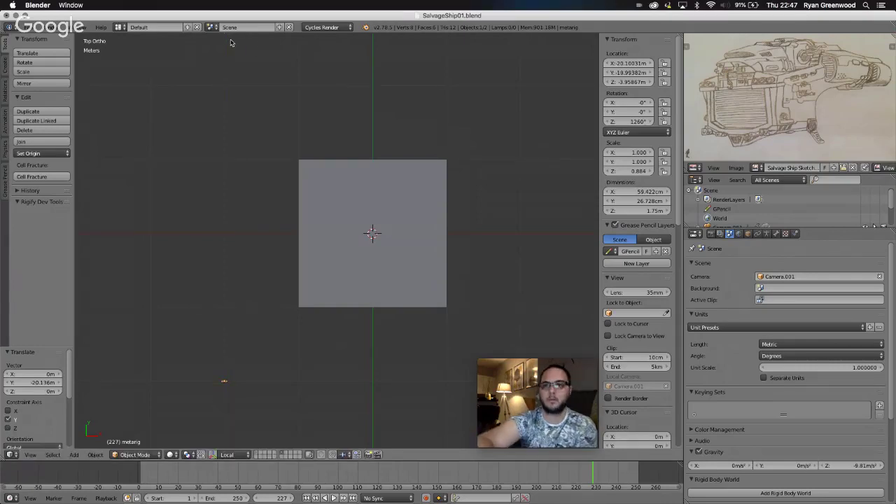
{"action": "key", "text": "g"}
{"action": "key", "text": "x"}
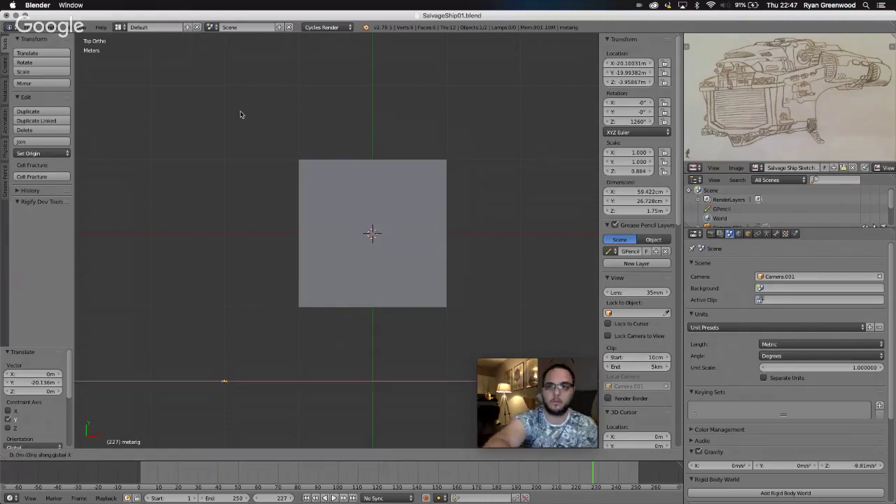
{"action": "left_click", "coordinate": [293, 154]}
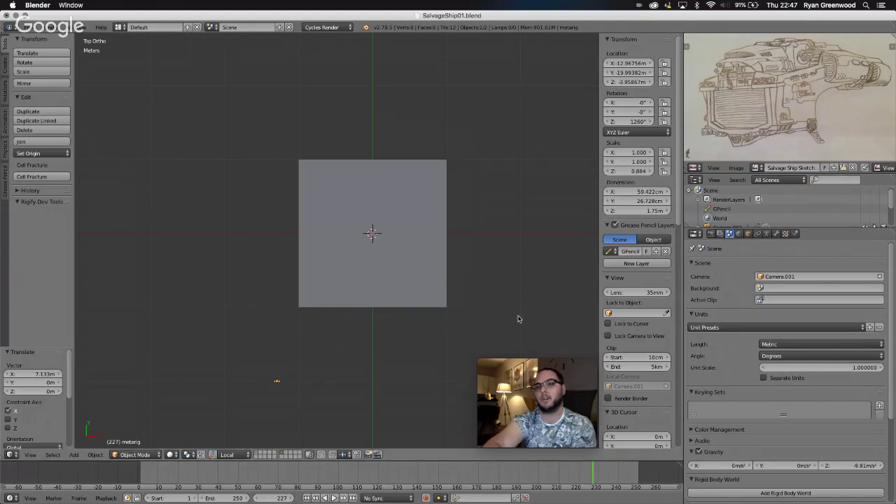
Set the large cube's Z dimension to 15 m.
{"action": "middle_click_drag", "start_coordinate": [453, 307], "coordinate": [422, 319]}
{"action": "scroll", "coordinate": [421, 318], "scroll_direction": "left", "scroll_amount": 10}
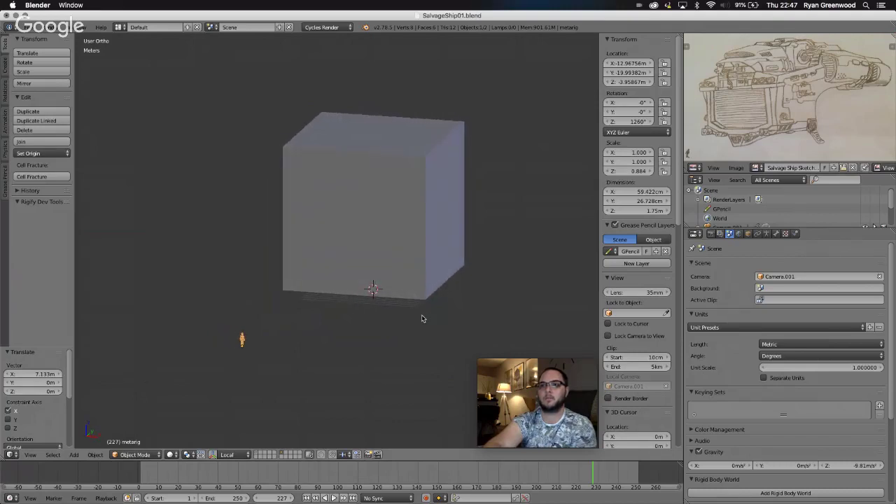
{"action": "right_click", "coordinate": [406, 201]}
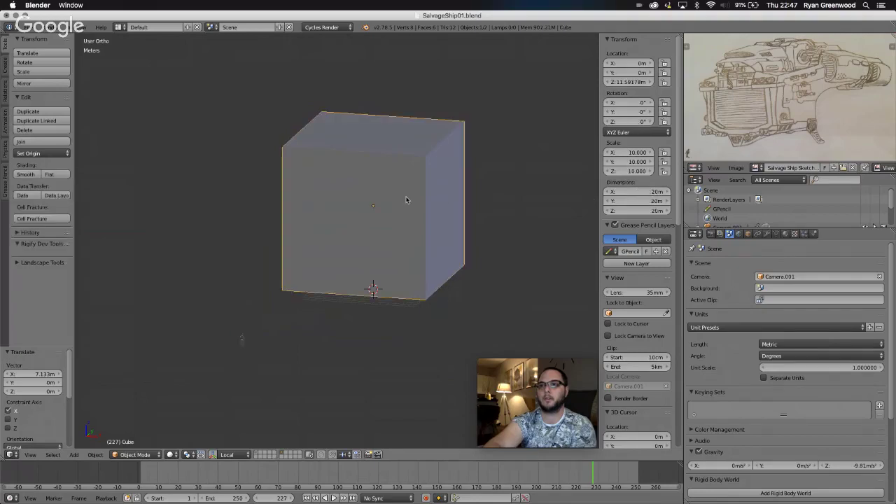
{"action": "left_click", "coordinate": [656, 211]}
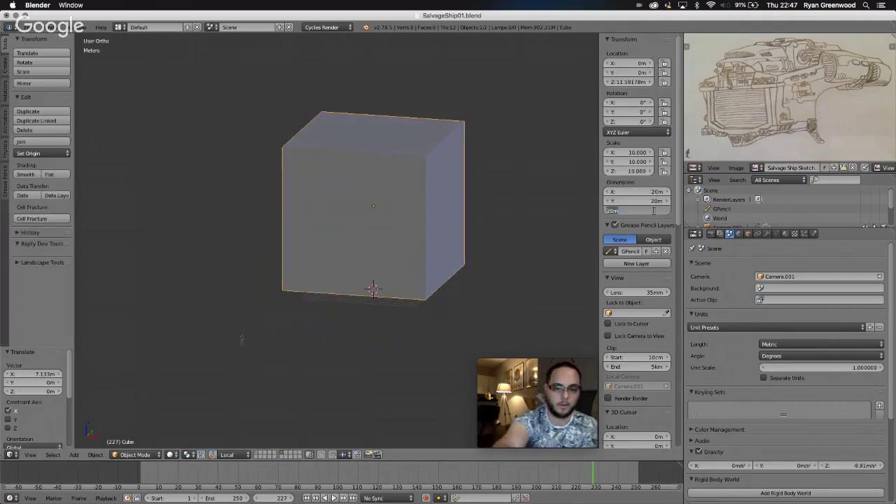
{"action": "key", "text": "BackSpace"}
{"action": "type", "text": "15"}
{"action": "key", "text": "Return"}
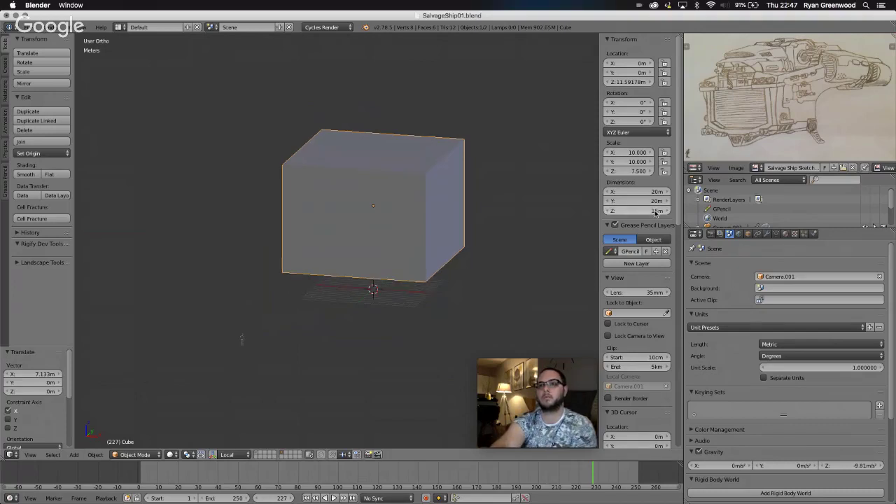
Lower the large block about 1.64 m along the Z axis, keeping it above the grid floor.
{"action": "middle_click_drag", "start_coordinate": [396, 216], "coordinate": [395, 218]}
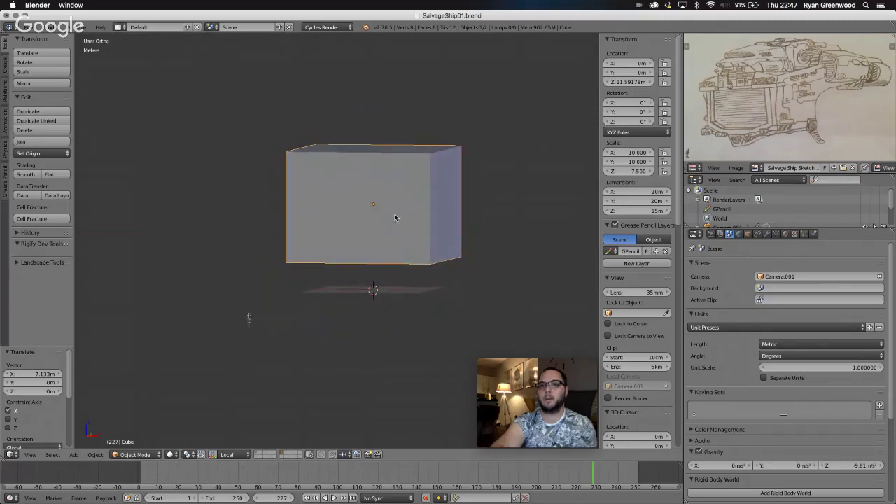
{"action": "key", "text": "g"}
{"action": "key", "text": "z"}
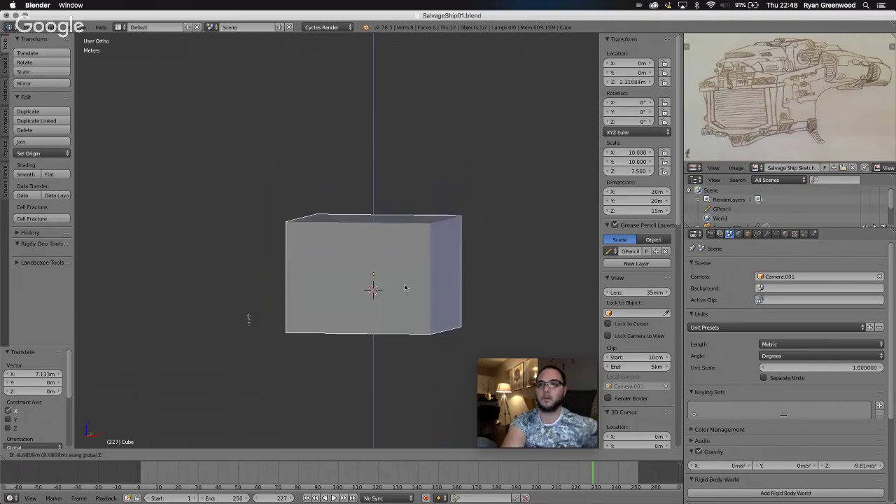
{"action": "left_click", "coordinate": [400, 226]}
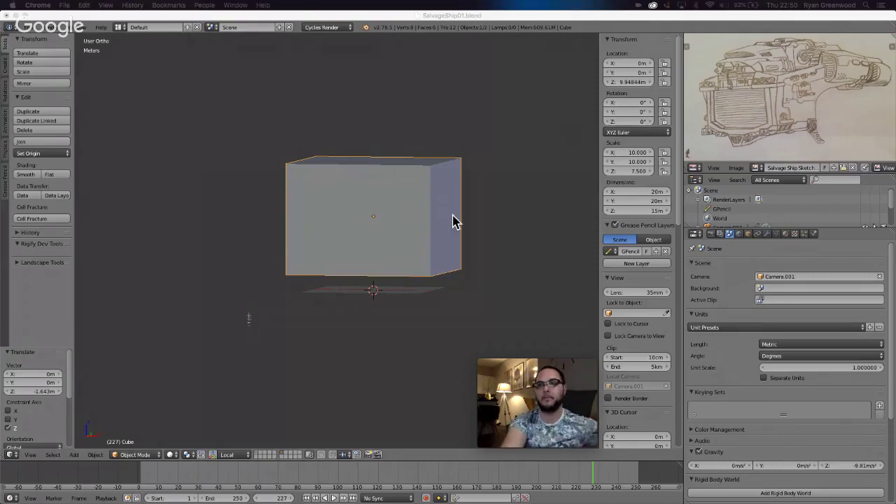
Add a new cube mesh and raise it about 18.39 m along Z onto the top of the large block.
{"action": "left_click", "coordinate": [354, 295]}
{"action": "key", "text": "shift+a"}
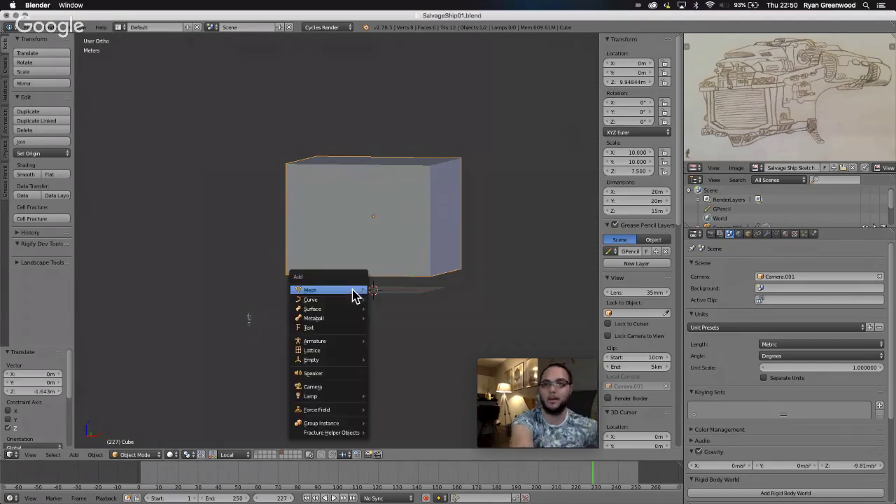
{"action": "mouse_move", "coordinate": [355, 295]}
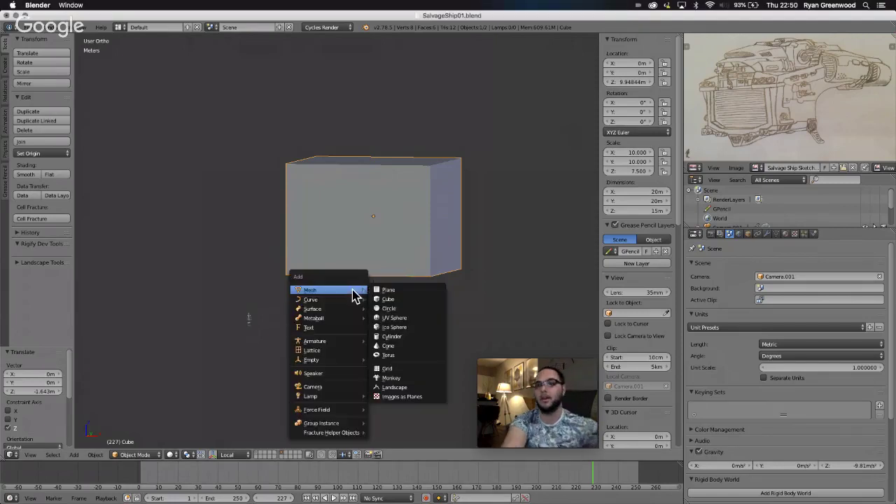
{"action": "left_click", "coordinate": [389, 299]}
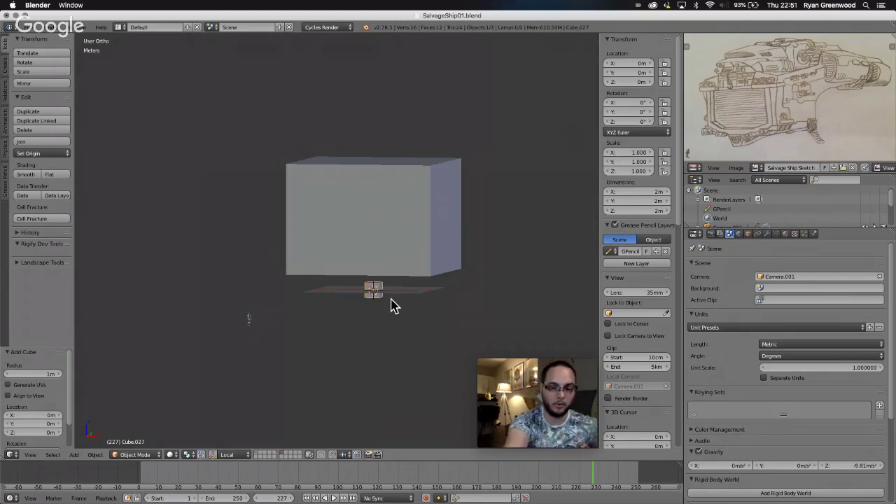
{"action": "key", "text": "g"}
{"action": "key", "text": "z"}
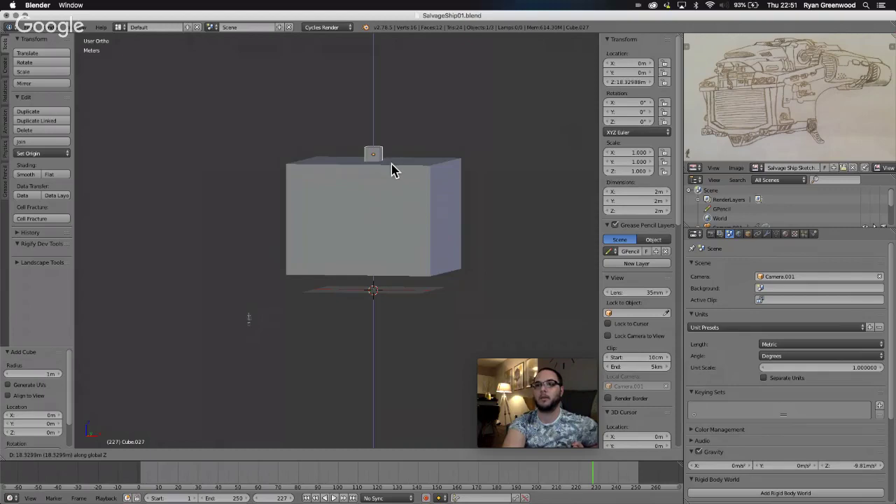
{"action": "left_click", "coordinate": [392, 171]}
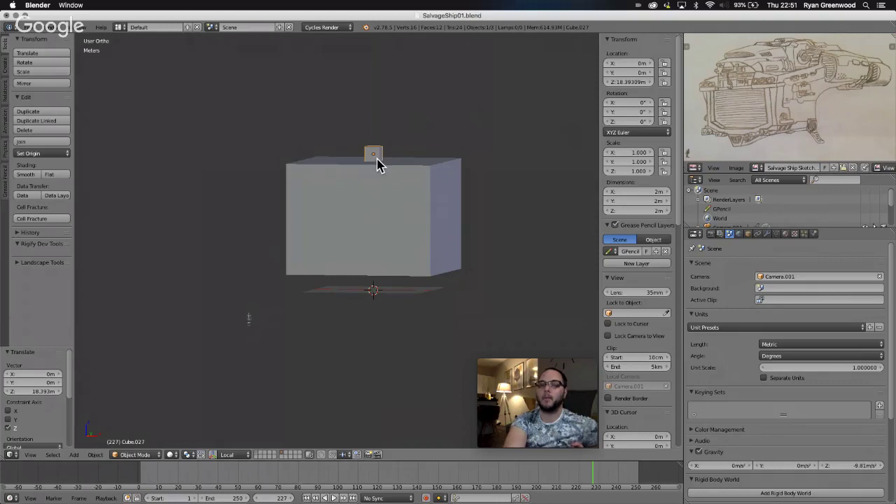
Scale the small cube by about 9.96 along Y so it runs nearly the full depth of the large block.
{"action": "key", "text": "s"}
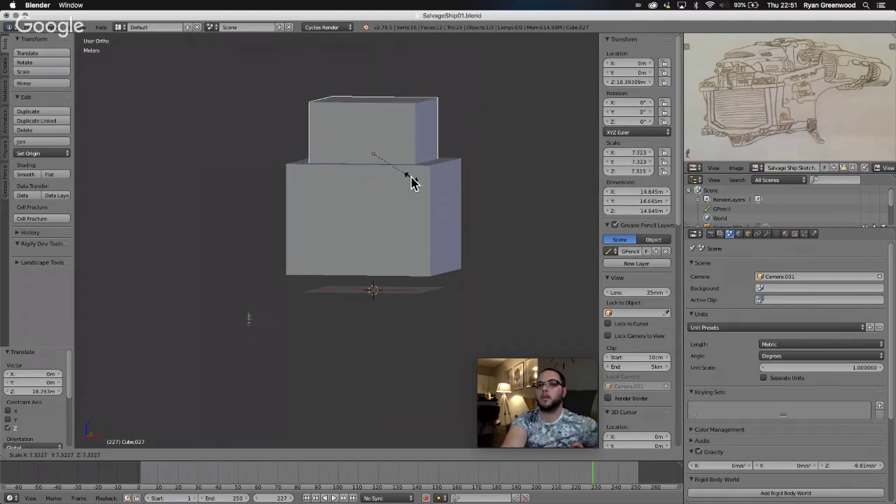
{"action": "key", "text": "Escape"}
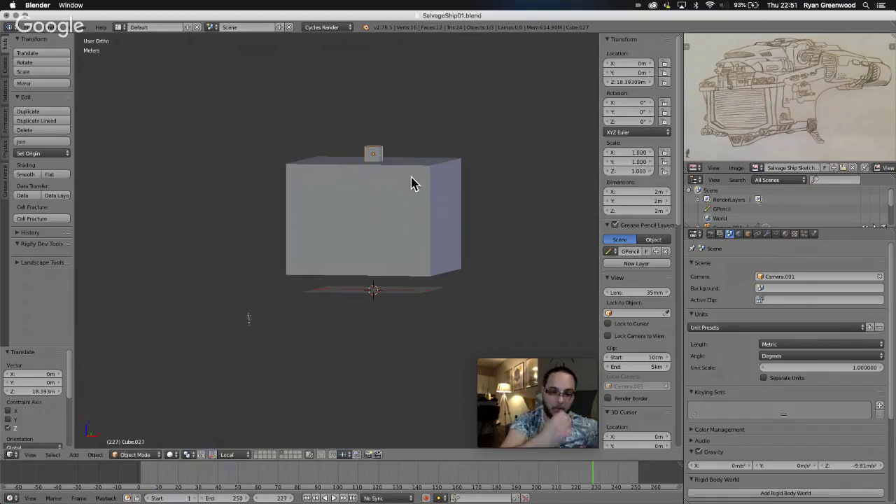
{"action": "key", "text": "s"}
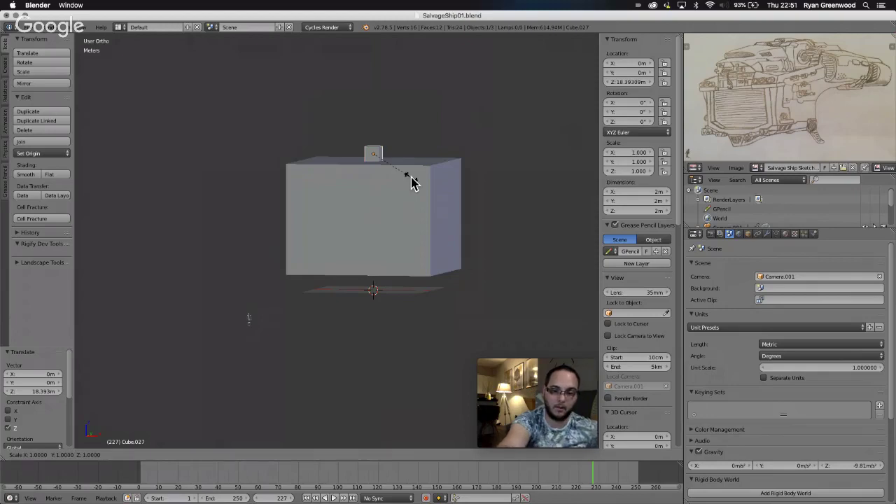
{"action": "key", "text": "y"}
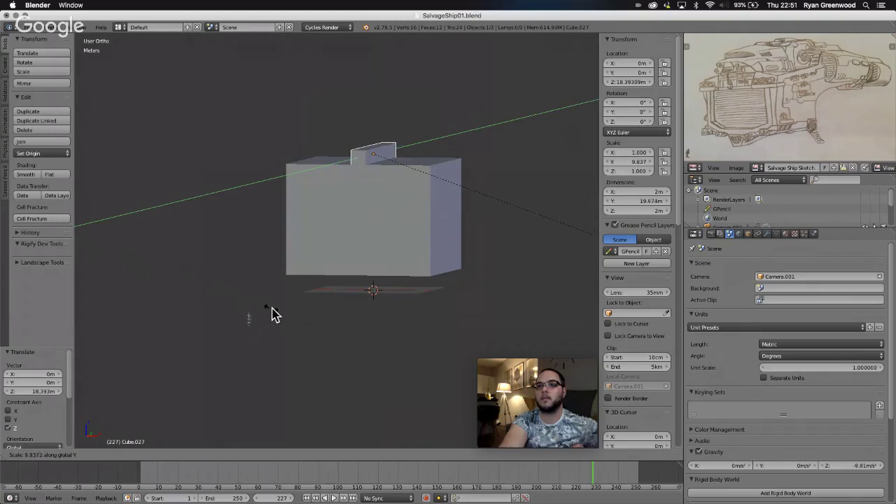
{"action": "left_click", "coordinate": [277, 314]}
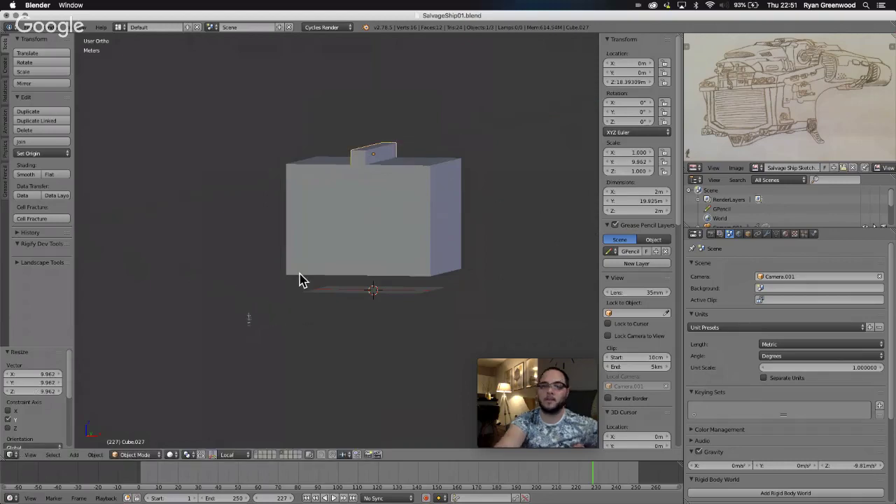
Scale the small cube by about 5.52 along X to widen it across the top of the large block.
{"action": "key", "text": "s"}
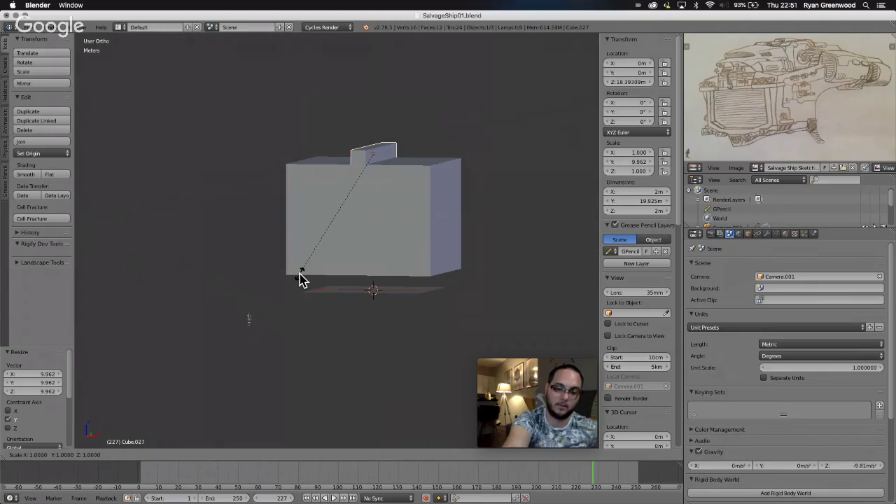
{"action": "key", "text": "x"}
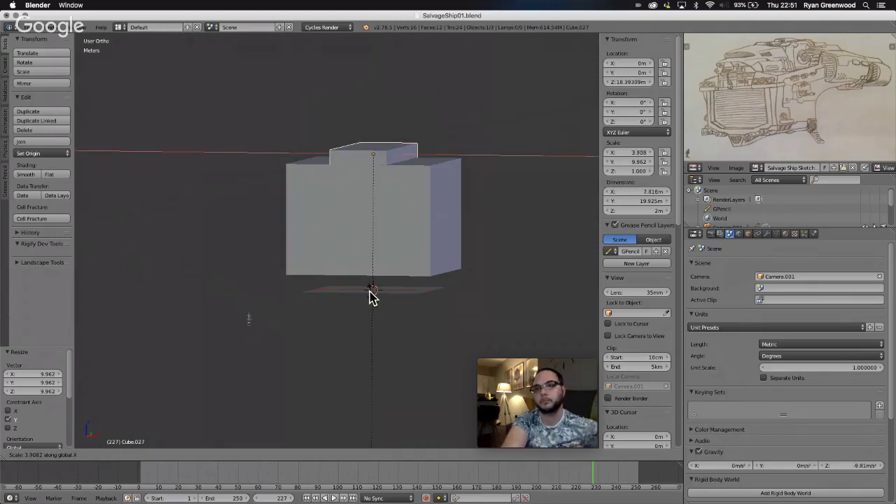
{"action": "left_click", "coordinate": [371, 94]}
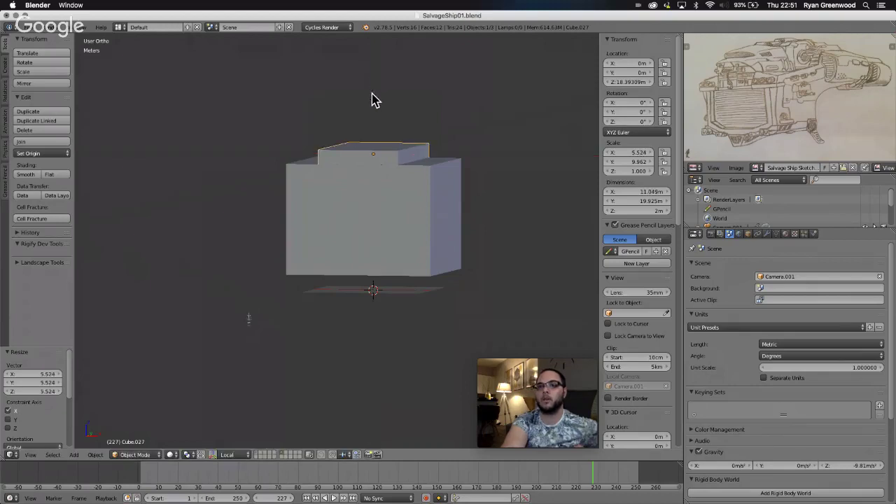
{"action": "middle_click_drag", "start_coordinate": [368, 243], "coordinate": [366, 237]}
Raise the top face of the upper block about 3.5 m along the Z axis in Edit Mode.
{"action": "key", "text": "Tab"}
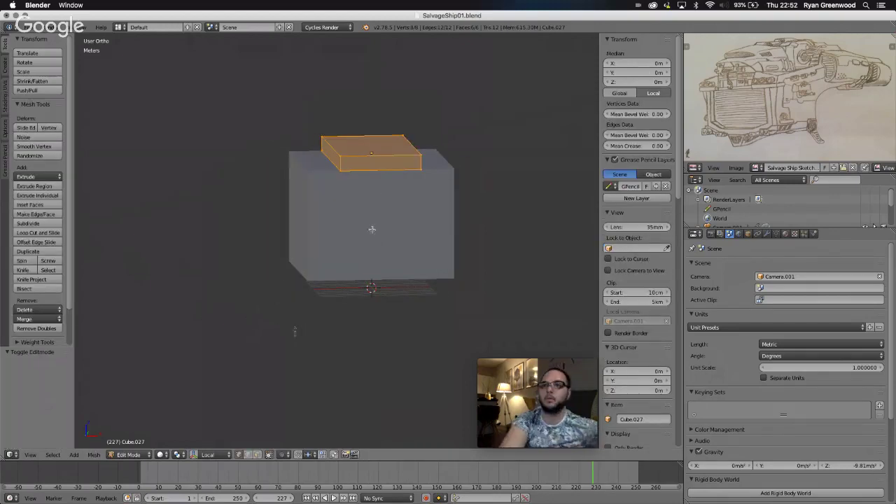
{"action": "key", "text": "KP_1"}
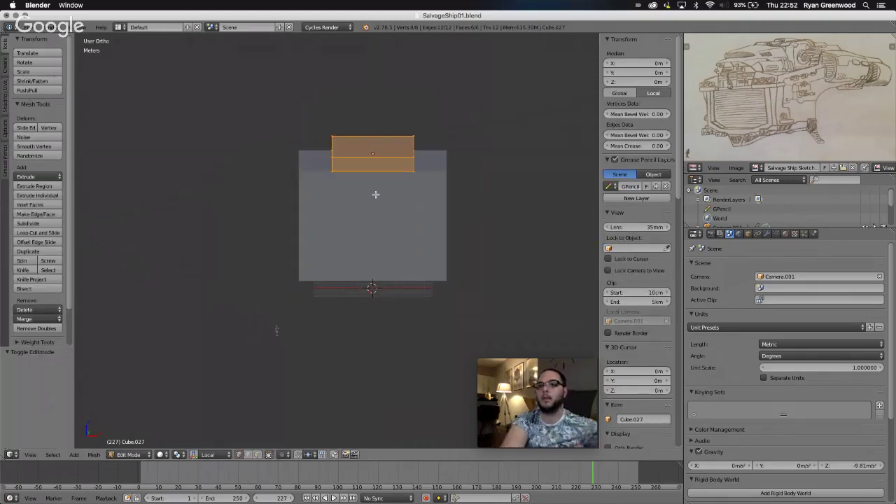
{"action": "left_click", "coordinate": [257, 456]}
{"action": "left_click", "coordinate": [360, 151]}
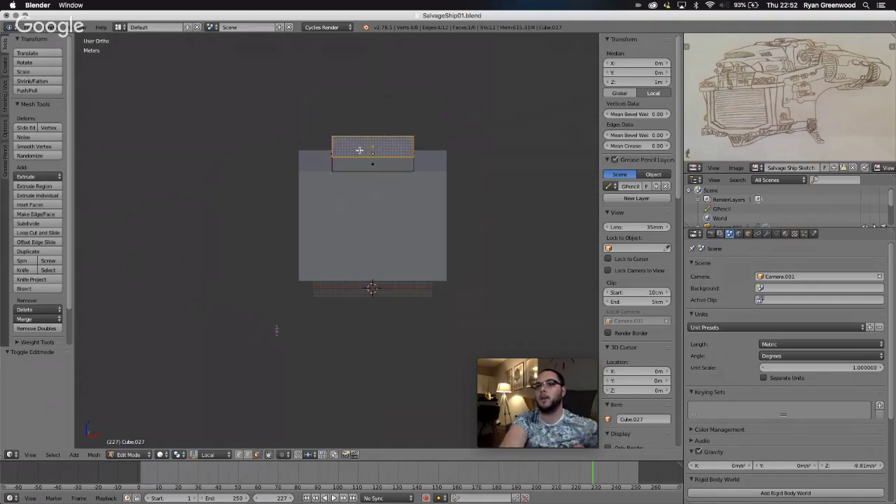
{"action": "scroll", "coordinate": [337, 203], "scroll_direction": "down", "scroll_amount": 3}
{"action": "scroll", "coordinate": [336, 203], "scroll_direction": "right", "scroll_amount": 5}
{"action": "scroll", "coordinate": [336, 203], "scroll_direction": "left", "scroll_amount": 3}
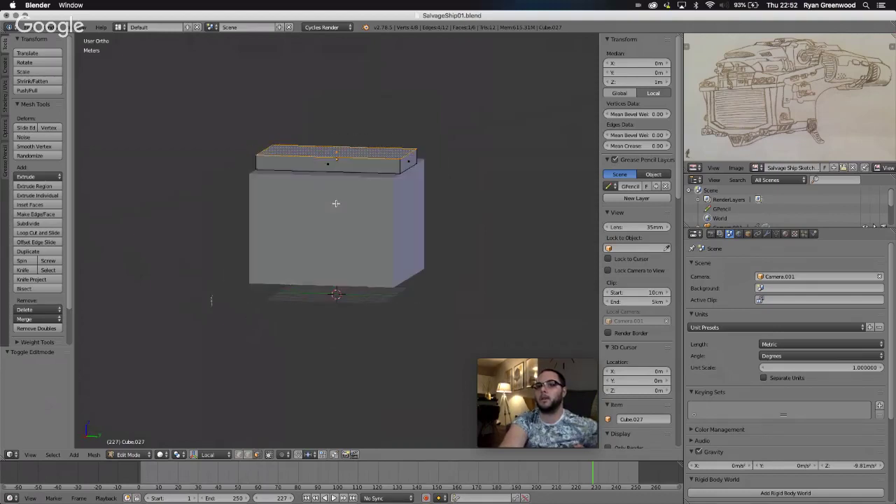
{"action": "key", "text": "g"}
{"action": "key", "text": "z"}
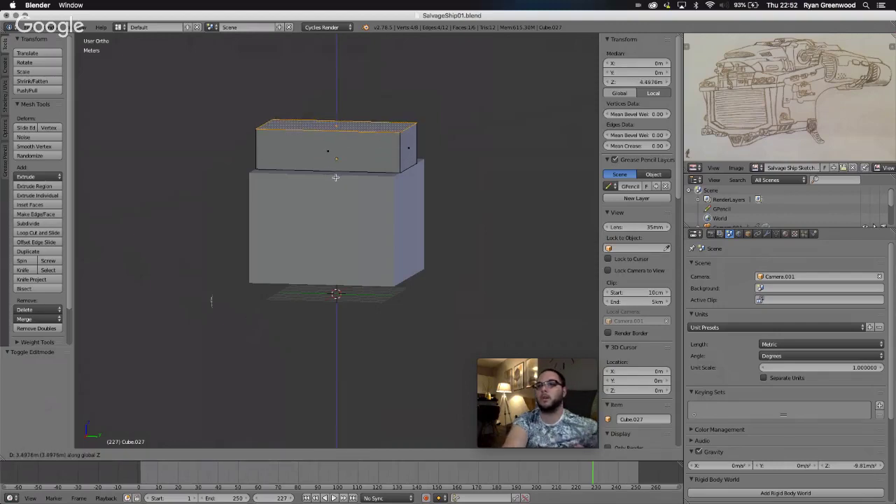
{"action": "left_click", "coordinate": [336, 173]}
Examine the proportions of the two stacked blocks from several sides and from below.
{"action": "scroll", "coordinate": [337, 177], "scroll_direction": "right", "scroll_amount": 3}
{"action": "scroll", "coordinate": [336, 177], "scroll_direction": "left", "scroll_amount": 5}
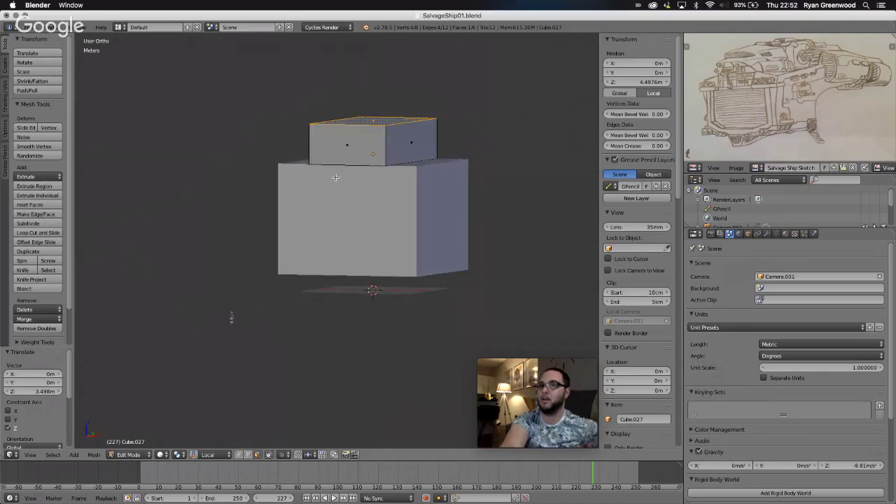
{"action": "scroll", "coordinate": [357, 189], "scroll_direction": "left", "scroll_amount": 3}
{"action": "scroll", "coordinate": [367, 196], "scroll_direction": "left", "scroll_amount": 2}
{"action": "scroll", "coordinate": [367, 196], "scroll_direction": "right", "scroll_amount": 4}
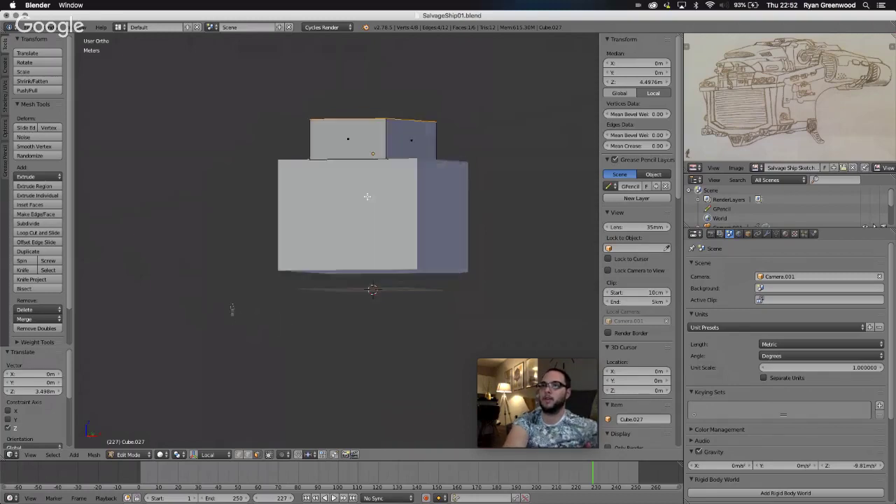
{"action": "scroll", "coordinate": [366, 196], "scroll_direction": "down", "scroll_amount": 3}
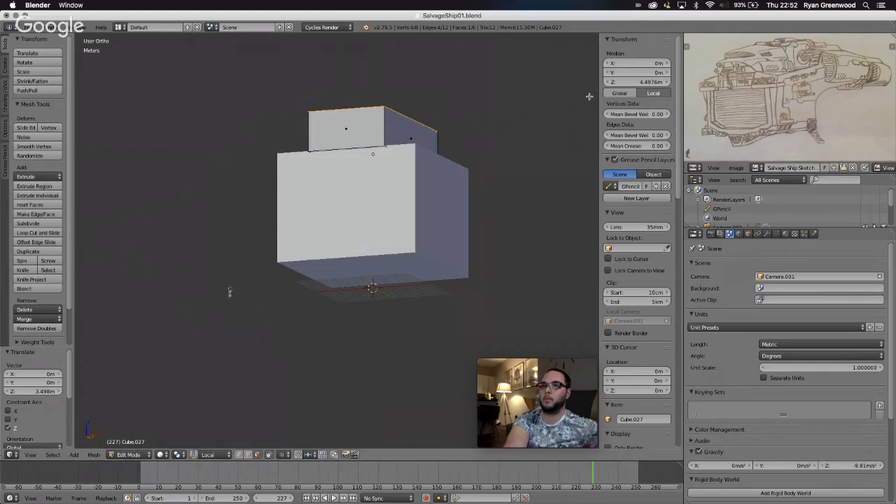
{"action": "scroll", "coordinate": [398, 200], "scroll_direction": "right", "scroll_amount": 1}
{"action": "scroll", "coordinate": [399, 201], "scroll_direction": "right", "scroll_amount": 6}
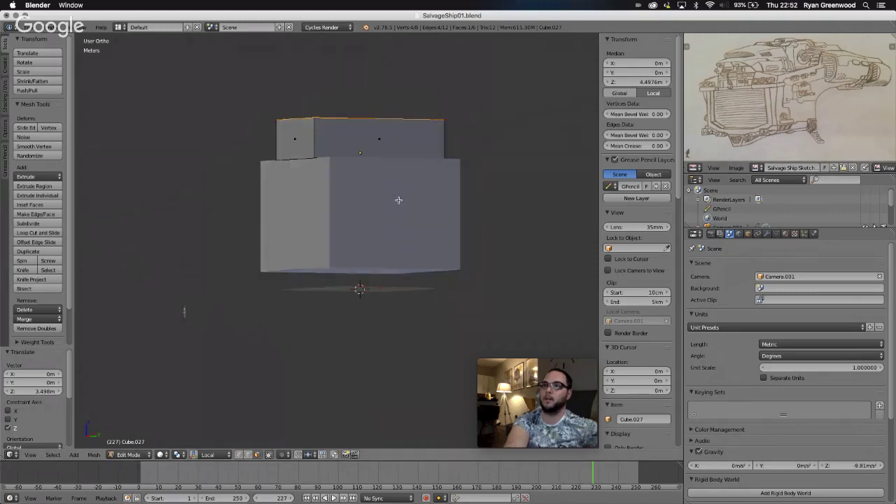
{"action": "scroll", "coordinate": [398, 201], "scroll_direction": "down", "scroll_amount": 5}
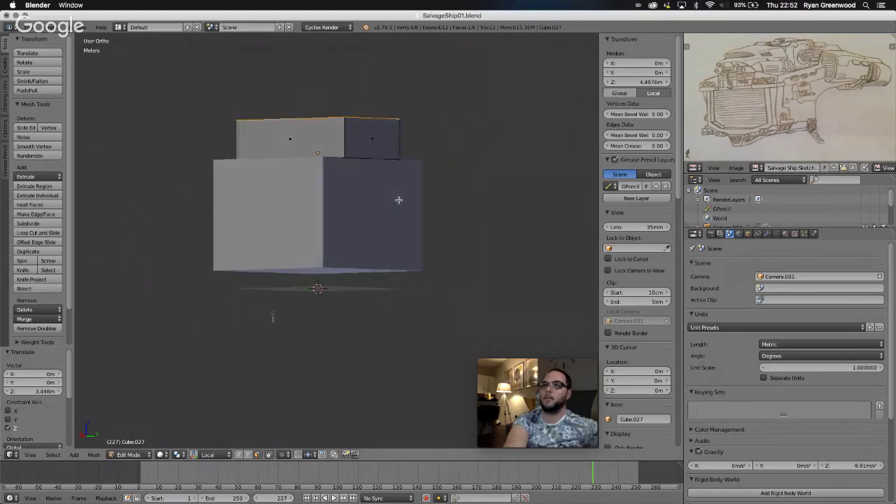
{"action": "scroll", "coordinate": [399, 200], "scroll_direction": "left", "scroll_amount": 4}
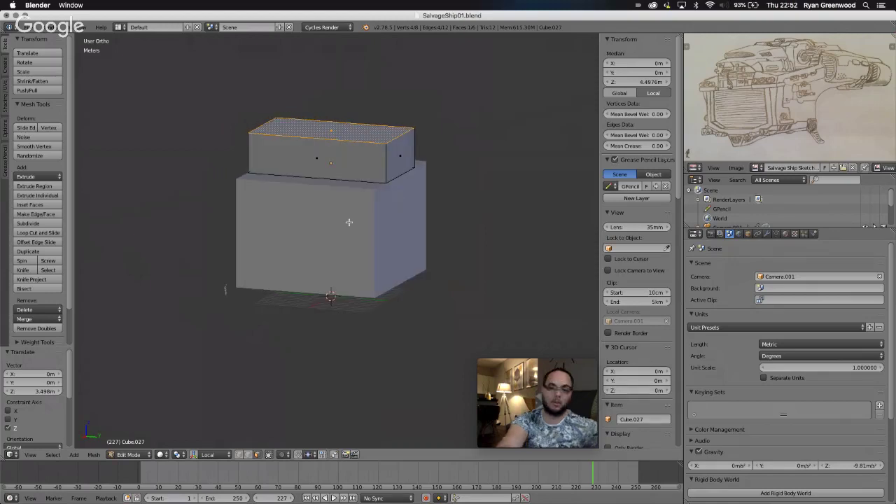
Add one horizontal loop cut around the large block, slid slightly above its middle.
{"action": "key", "text": "Tab"}
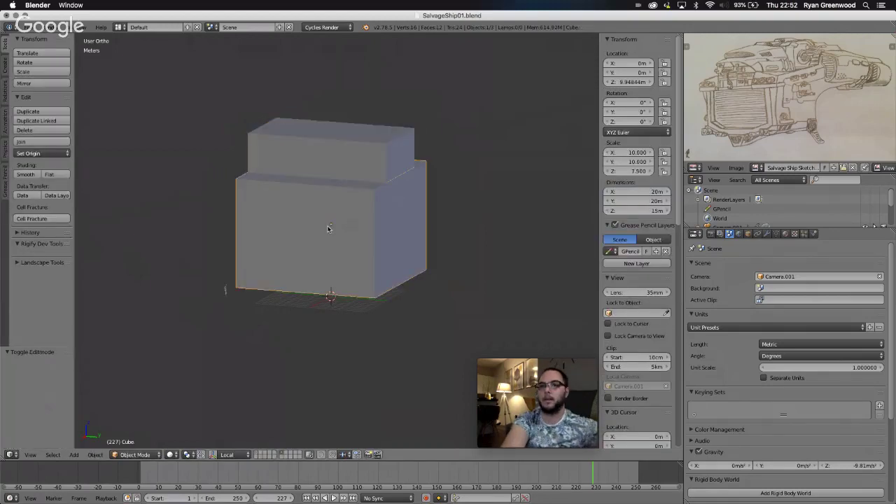
{"action": "key", "text": "Tab"}
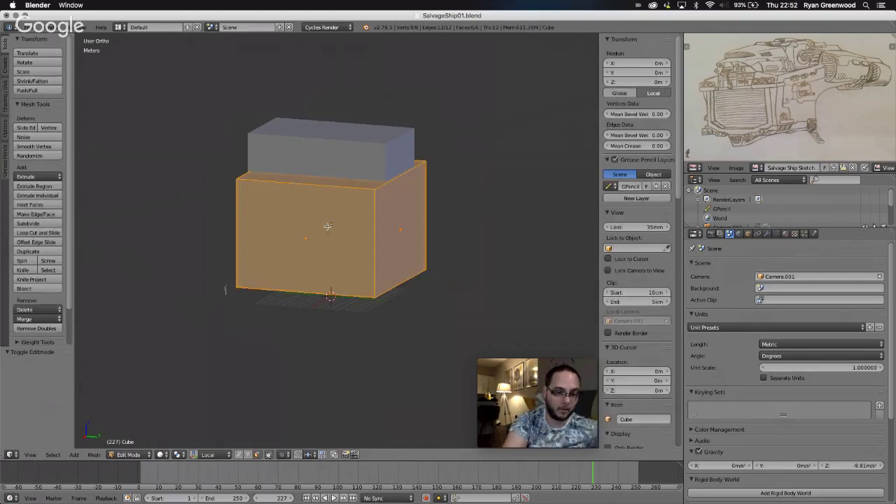
{"action": "key", "text": "ctrl+r"}
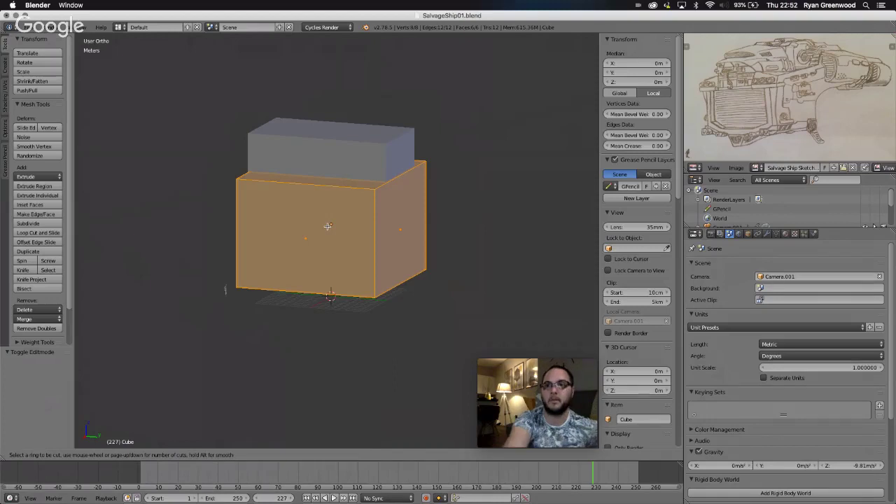
{"action": "left_click", "coordinate": [377, 232]}
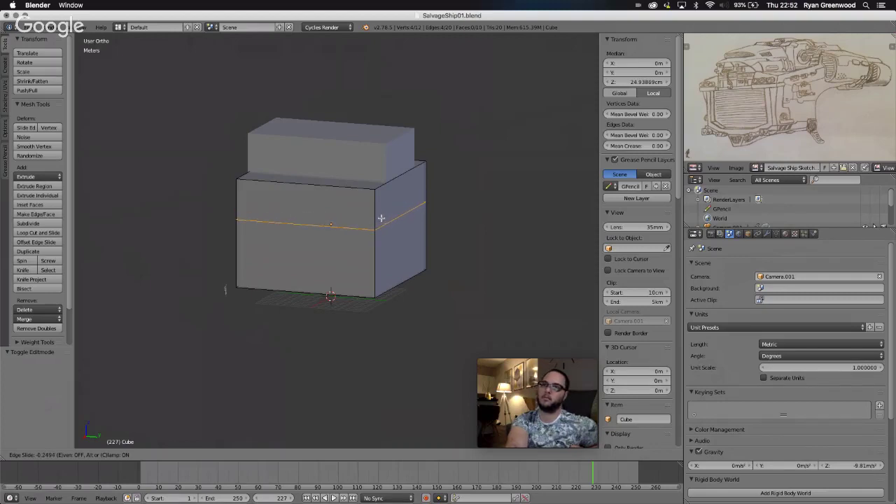
{"action": "left_click", "coordinate": [381, 218]}
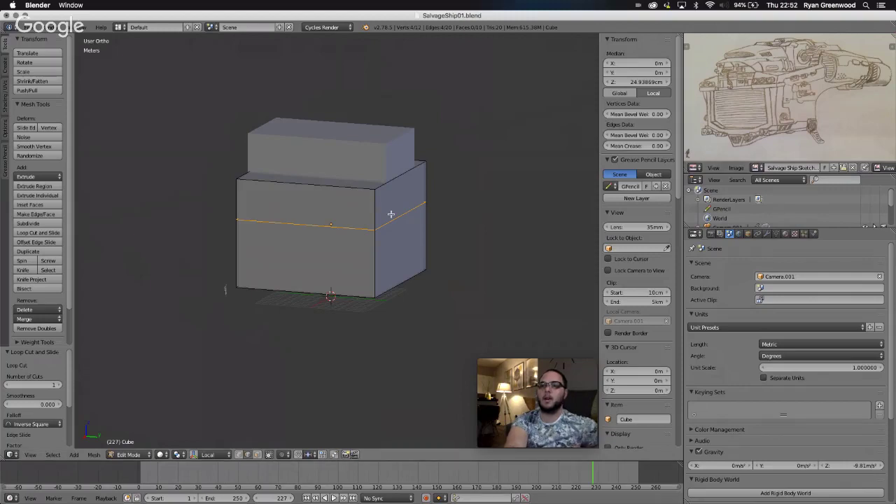
Extrude the large block's upper face on the +Y side outward about 6.98 m, and select the extension's top face.
{"action": "left_click", "coordinate": [258, 455]}
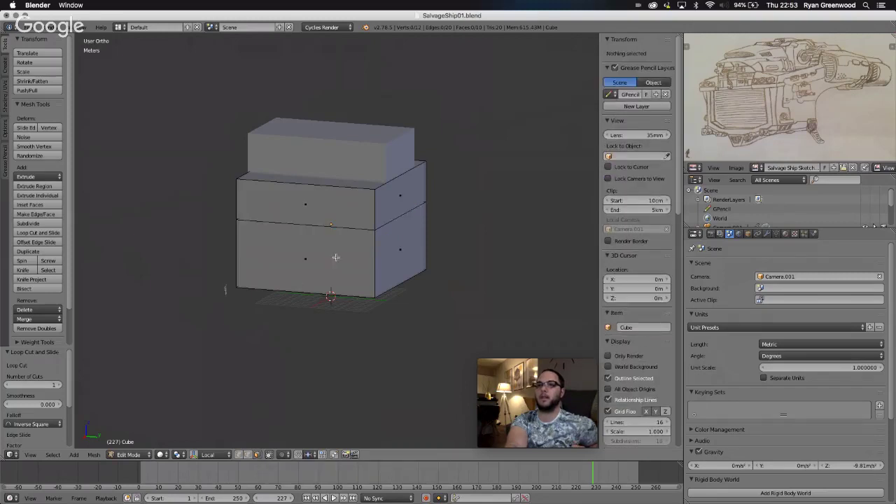
{"action": "left_click", "coordinate": [403, 188]}
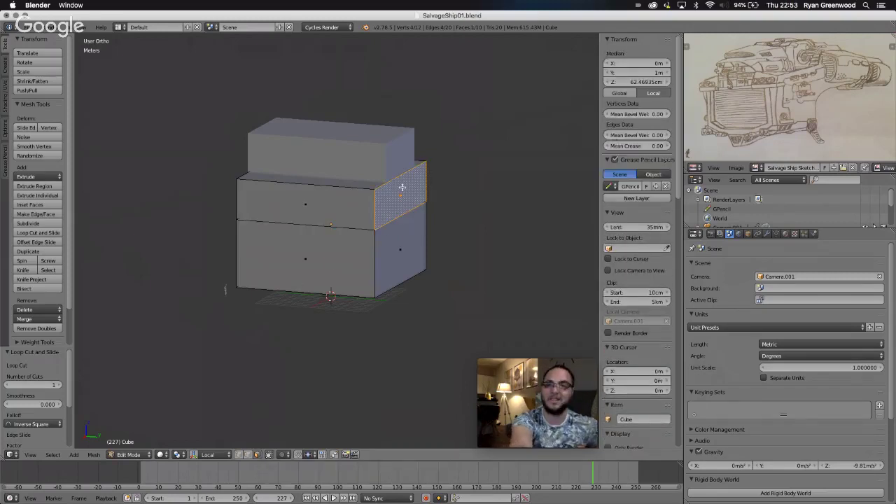
{"action": "key", "text": "e"}
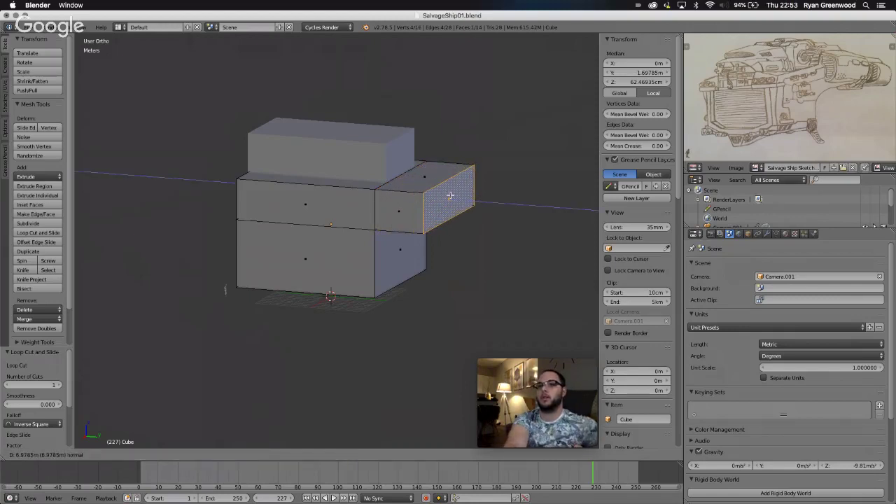
{"action": "left_click", "coordinate": [450, 196]}
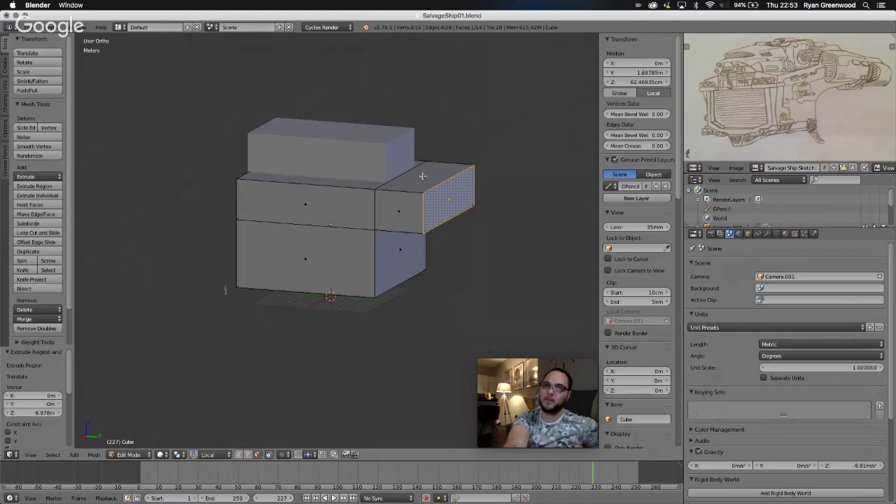
{"action": "right_click", "coordinate": [422, 176]}
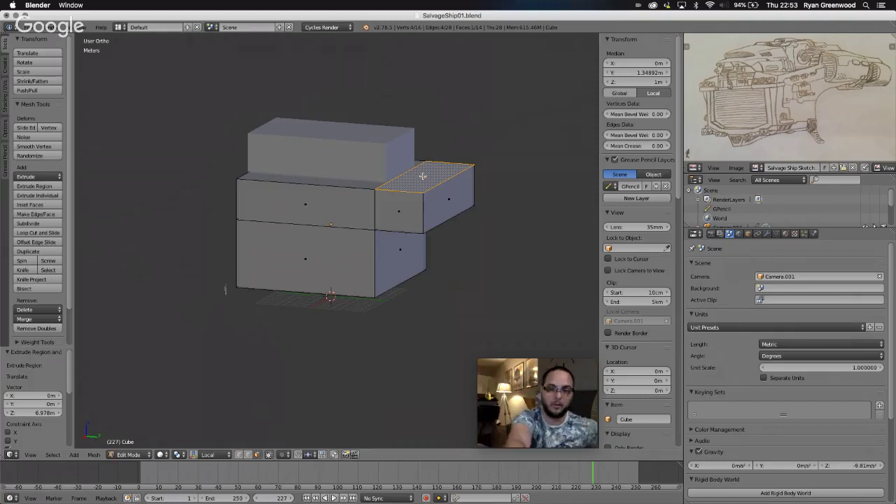
{"action": "key", "text": "e"}
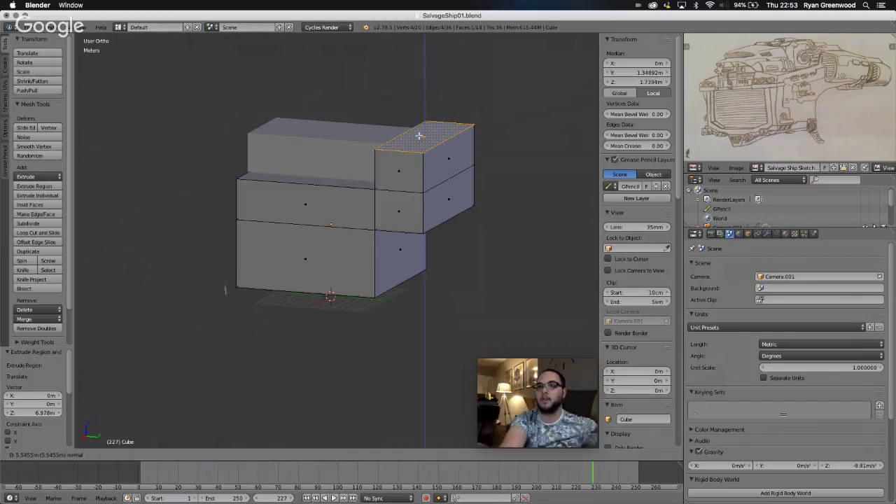
{"action": "key", "text": "Escape"}
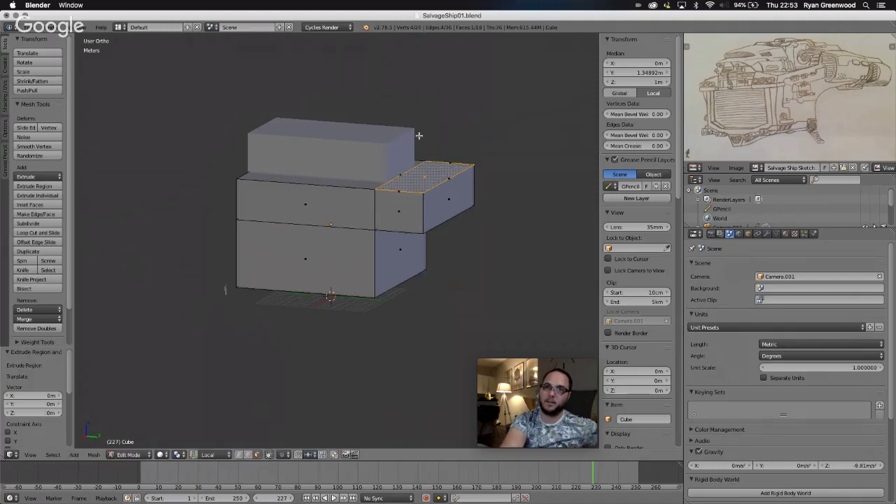
{"action": "key", "text": "ctrl+z"}
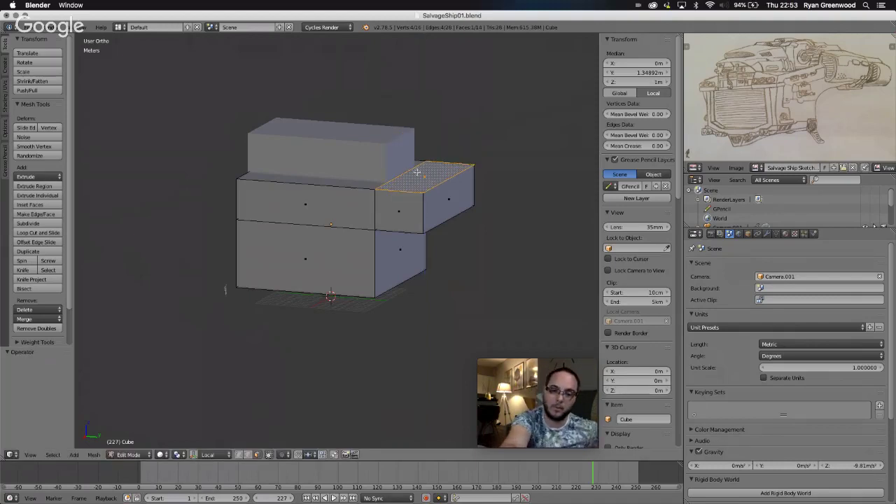
Raise the extension's top face about 2.39 m along Z so the adjoining hull top slopes up to it.
{"action": "key", "text": "g"}
{"action": "key", "text": "z"}
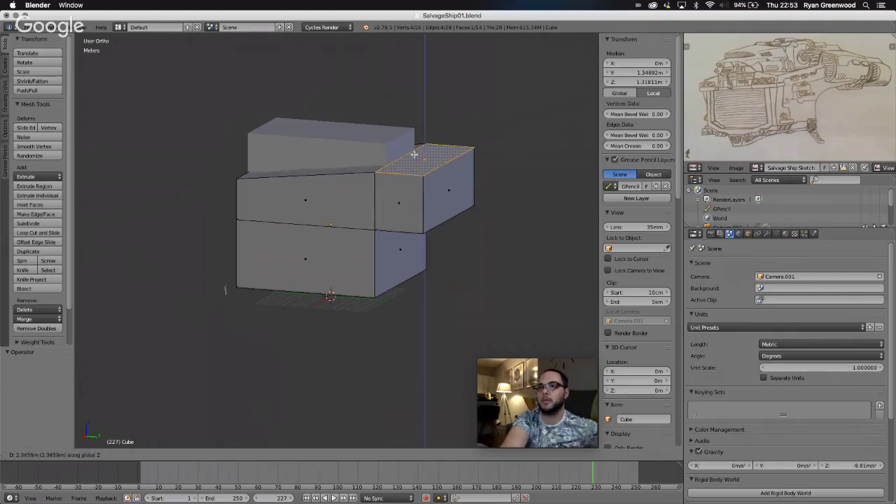
{"action": "left_click", "coordinate": [448, 142]}
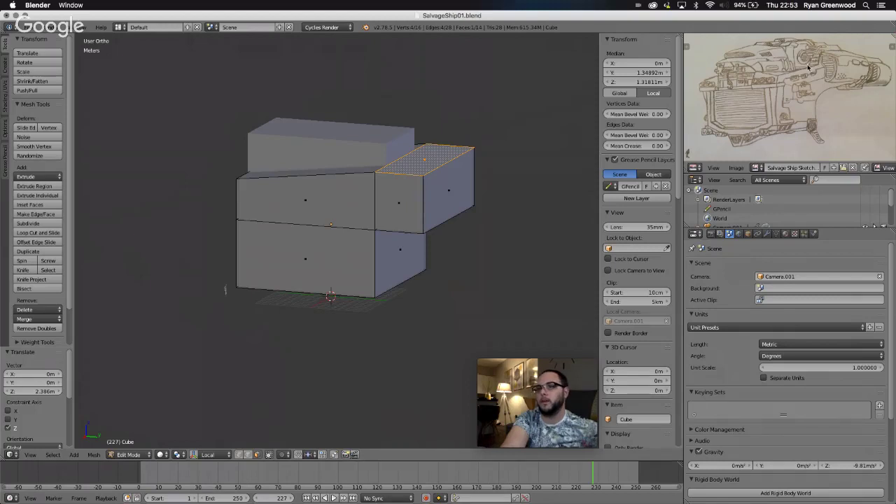
Raise the extension's top face by a further 1.75 m or so along Z to steepen the hull's slope.
{"action": "scroll", "coordinate": [399, 199], "scroll_direction": "left", "scroll_amount": 3}
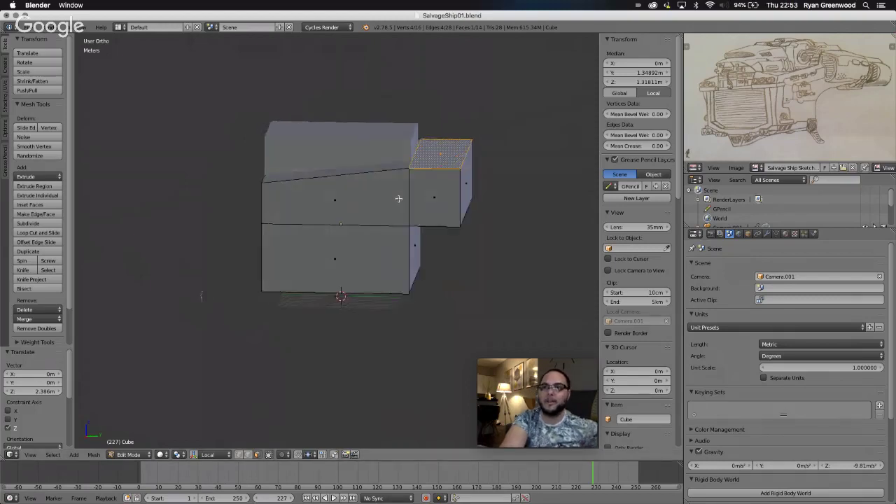
{"action": "middle_click_drag", "start_coordinate": [399, 199], "coordinate": [436, 194]}
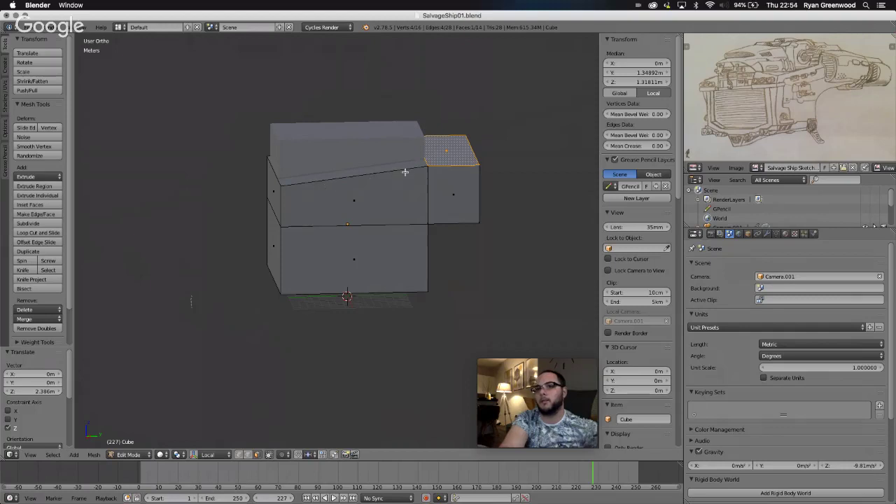
{"action": "middle_click_drag", "start_coordinate": [409, 178], "coordinate": [408, 178]}
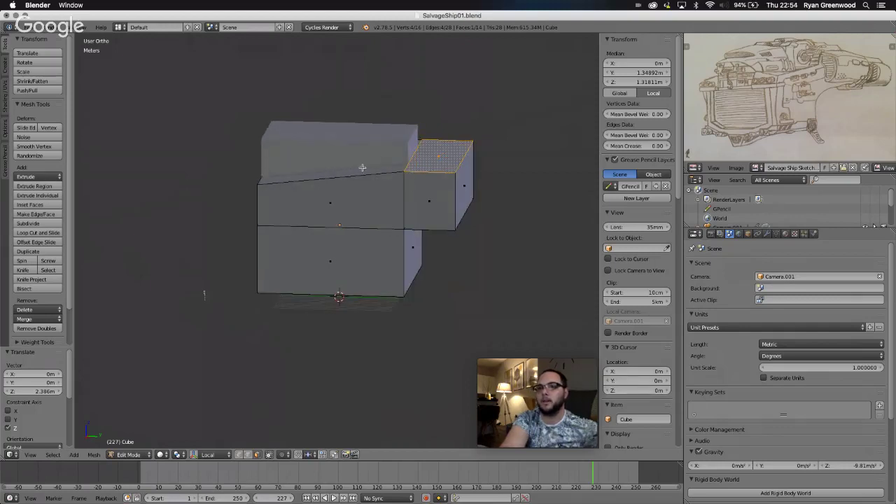
{"action": "middle_click_drag", "start_coordinate": [411, 191], "coordinate": [407, 188]}
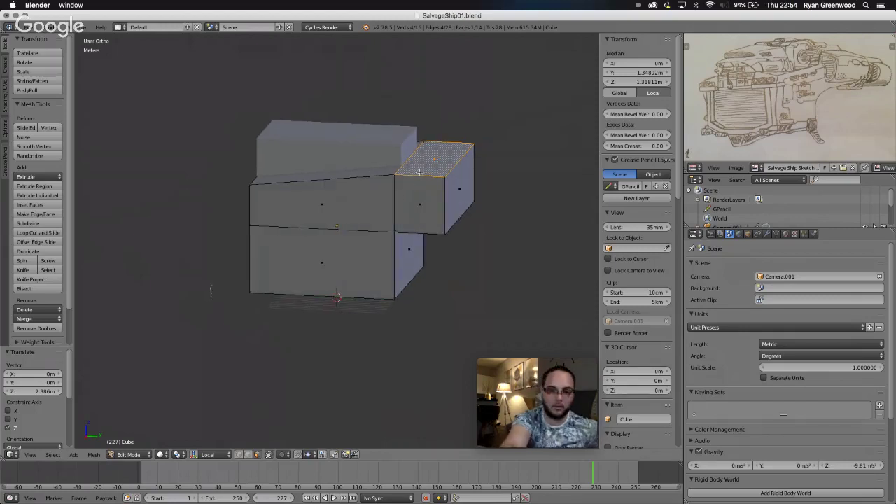
{"action": "key", "text": "g"}
{"action": "key", "text": "z"}
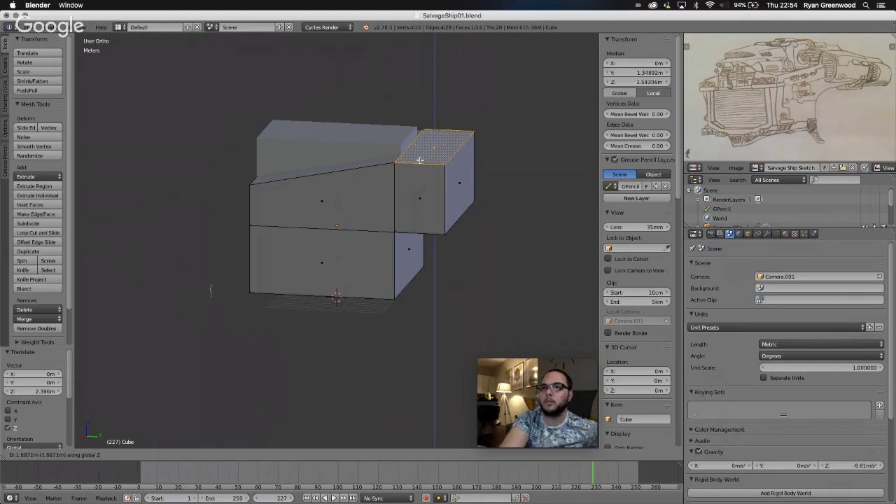
{"action": "left_click", "coordinate": [420, 158]}
{"action": "middle_click_drag", "start_coordinate": [370, 192], "coordinate": [368, 194]}
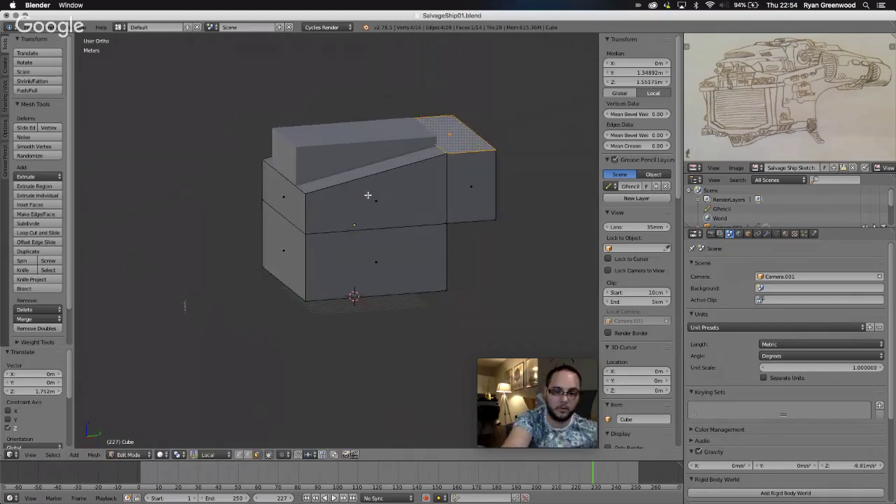
Add one vertical loop cut across the hull's main block, slid toward the +Y extension.
{"action": "key", "text": "ctrl+r"}
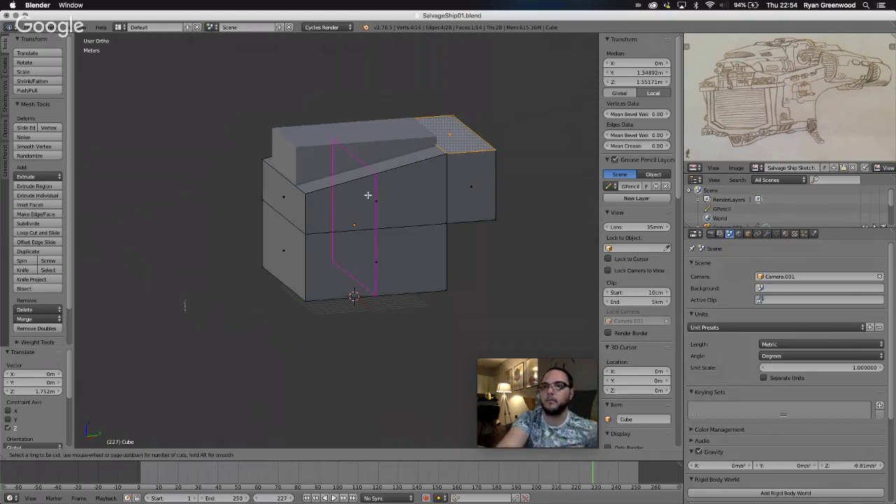
{"action": "left_click", "coordinate": [368, 194]}
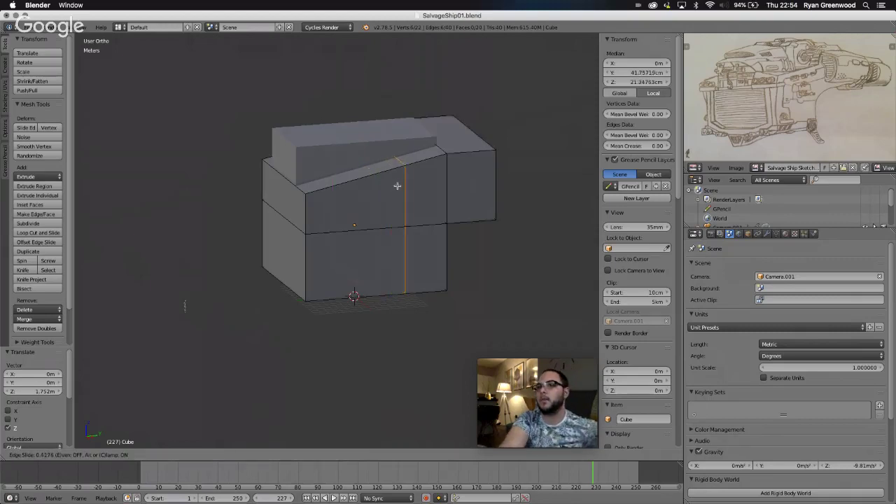
{"action": "left_click", "coordinate": [397, 186]}
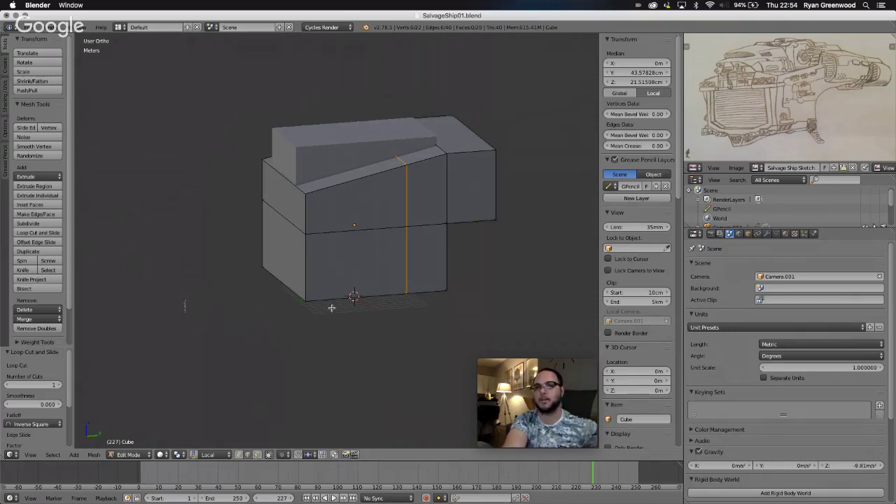
Lower the new loop's top edge about 1.30 m along Z to put a bend in the sloping hull top.
{"action": "right_click", "coordinate": [398, 160]}
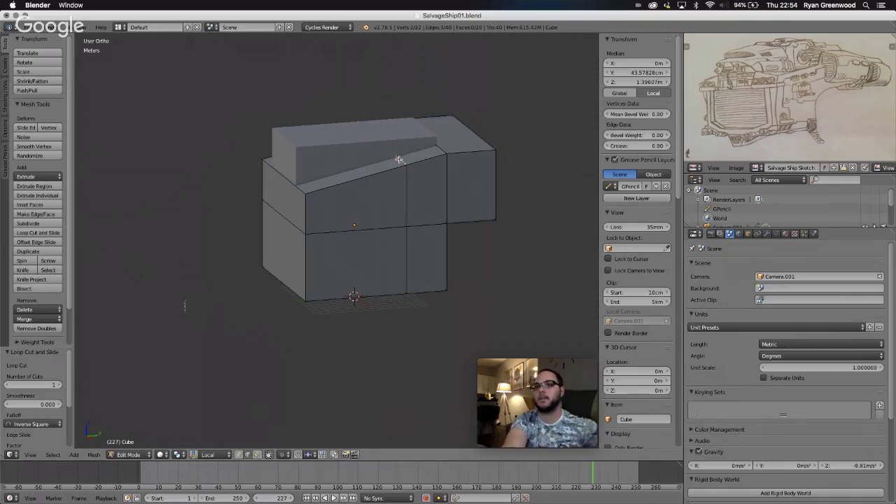
{"action": "key", "text": "g"}
{"action": "key", "text": "z"}
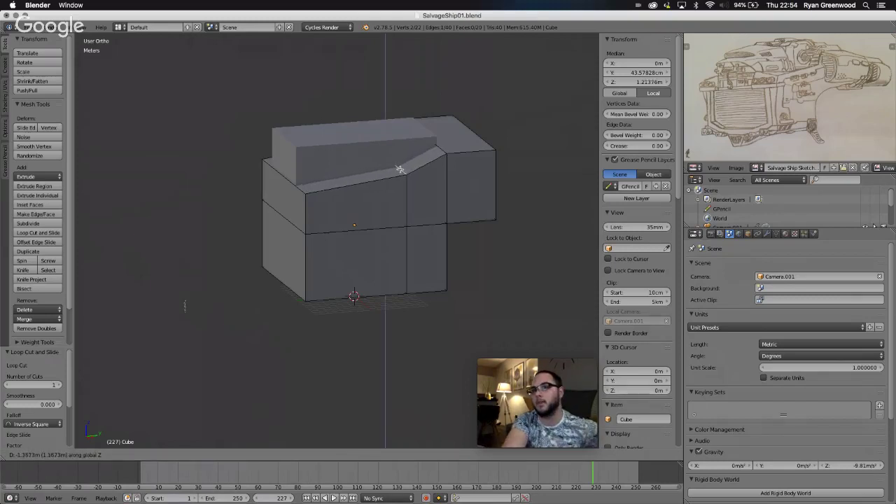
{"action": "left_click", "coordinate": [399, 169]}
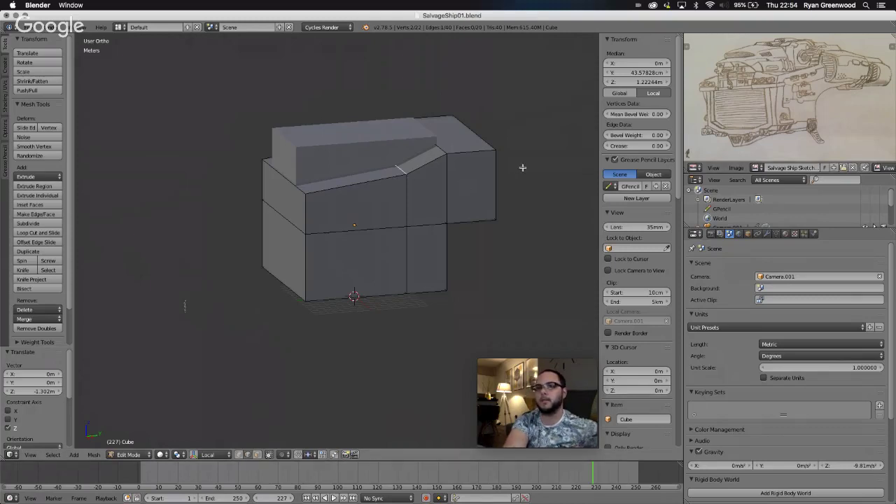
Move the extension's end face about 7.30 m outward along Y to lengthen the rear section.
{"action": "middle_click_drag", "start_coordinate": [485, 175], "coordinate": [443, 187]}
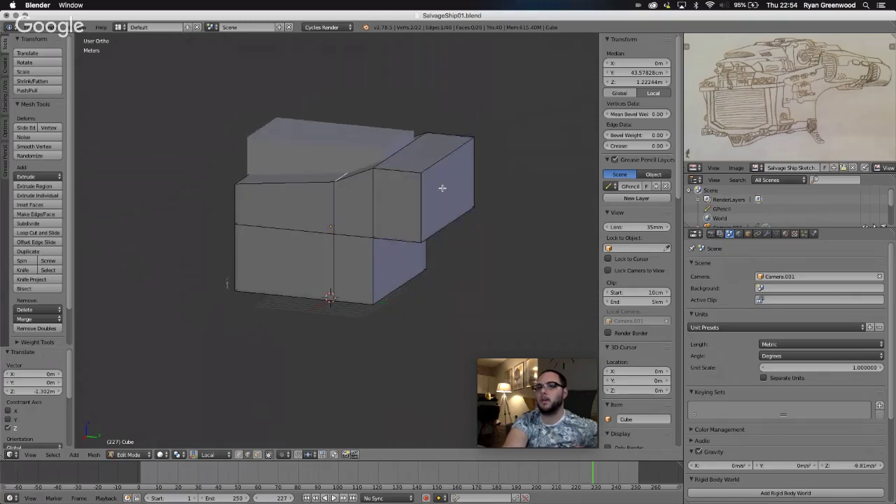
{"action": "left_click", "coordinate": [258, 455]}
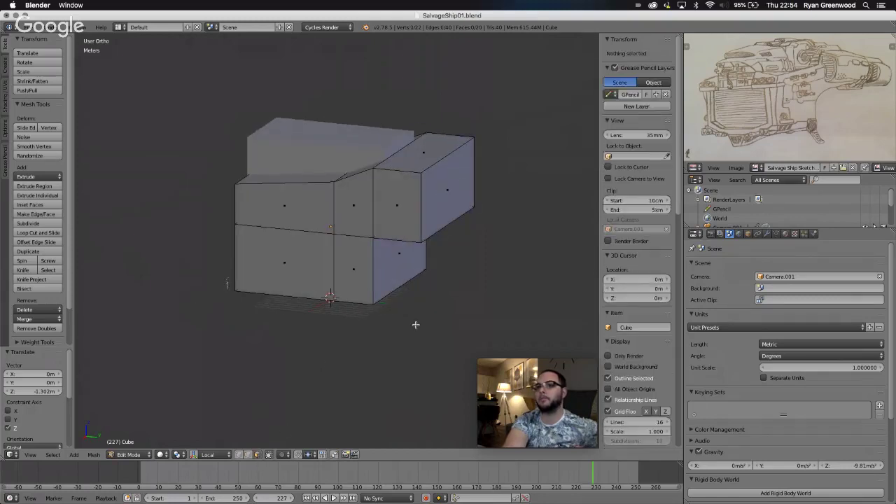
{"action": "right_click", "coordinate": [455, 199]}
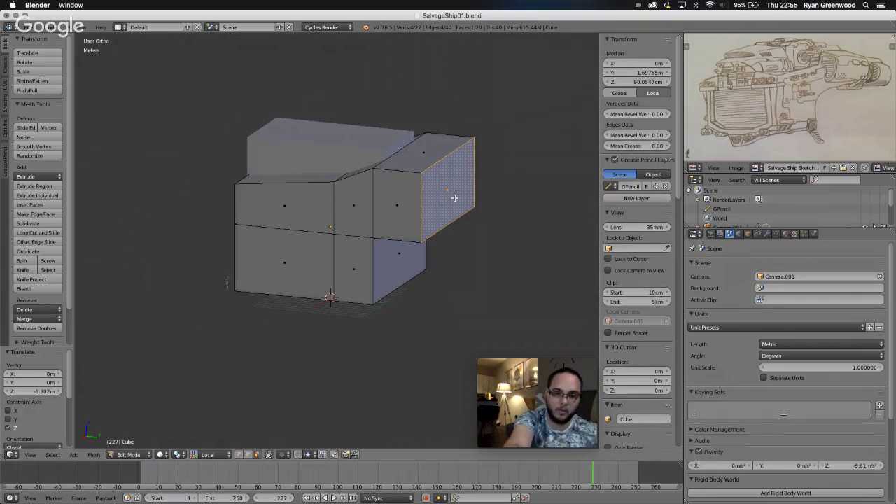
{"action": "key", "text": "g"}
{"action": "key", "text": "y"}
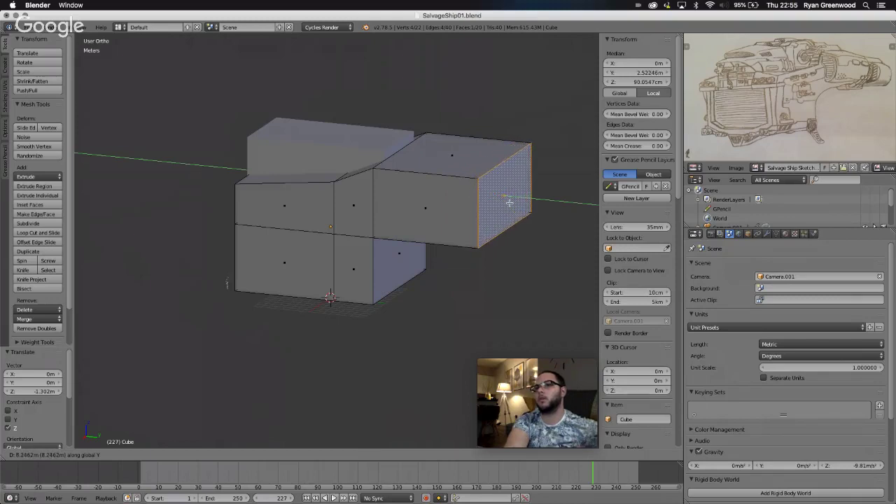
{"action": "left_click", "coordinate": [503, 201]}
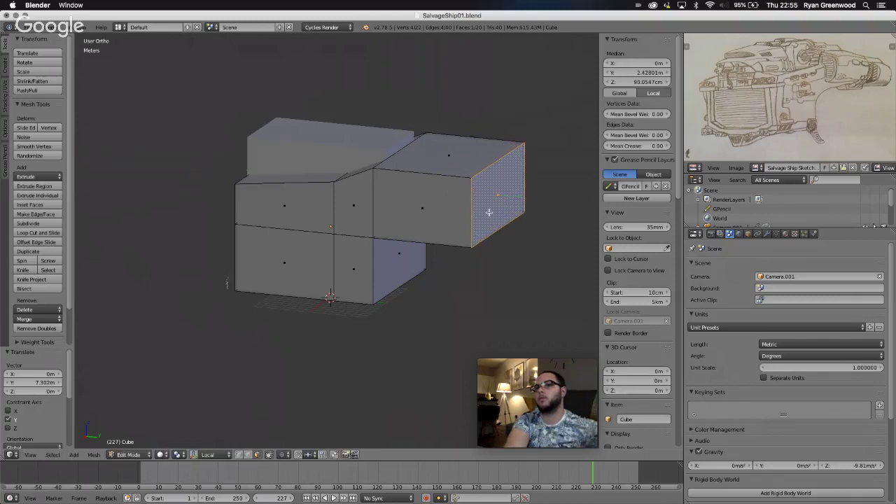
Add one centred loop cut running lengthwise through the hull and its extension.
{"action": "scroll", "coordinate": [392, 254], "scroll_direction": "left", "scroll_amount": 5}
{"action": "scroll", "coordinate": [392, 253], "scroll_direction": "left", "scroll_amount": 10}
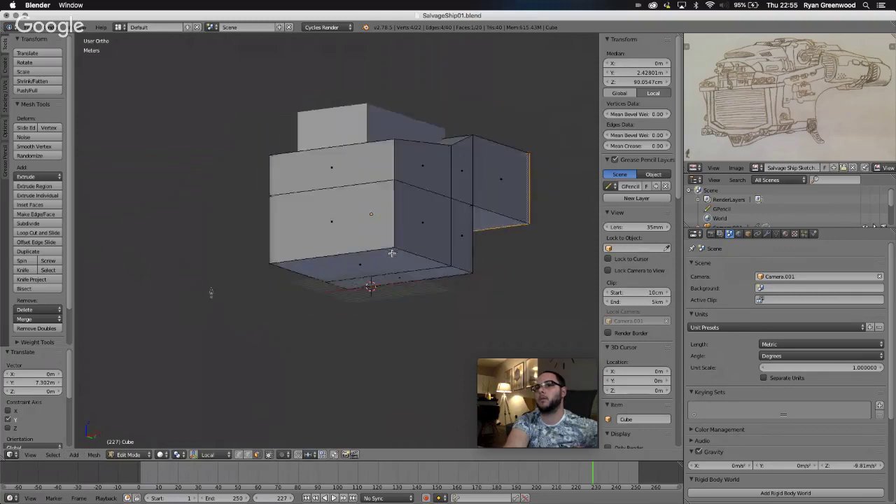
{"action": "middle_click_drag", "start_coordinate": [391, 254], "coordinate": [391, 254]}
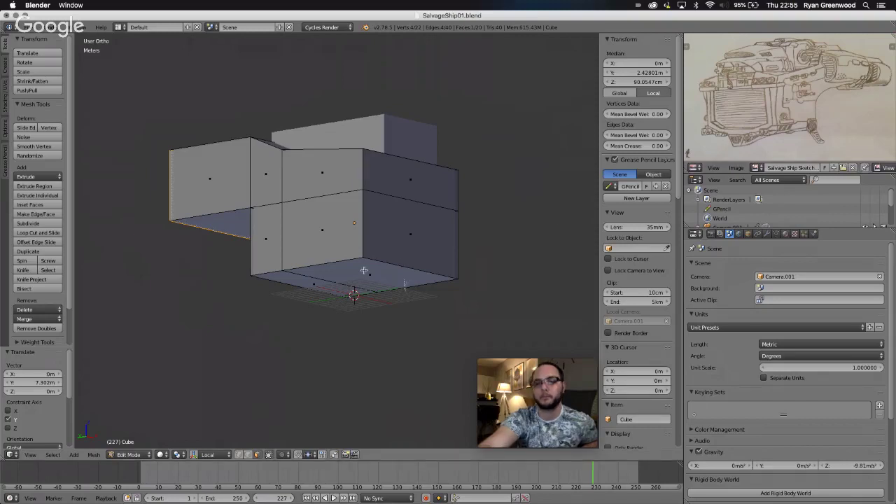
{"action": "middle_click_drag", "start_coordinate": [364, 270], "coordinate": [225, 310]}
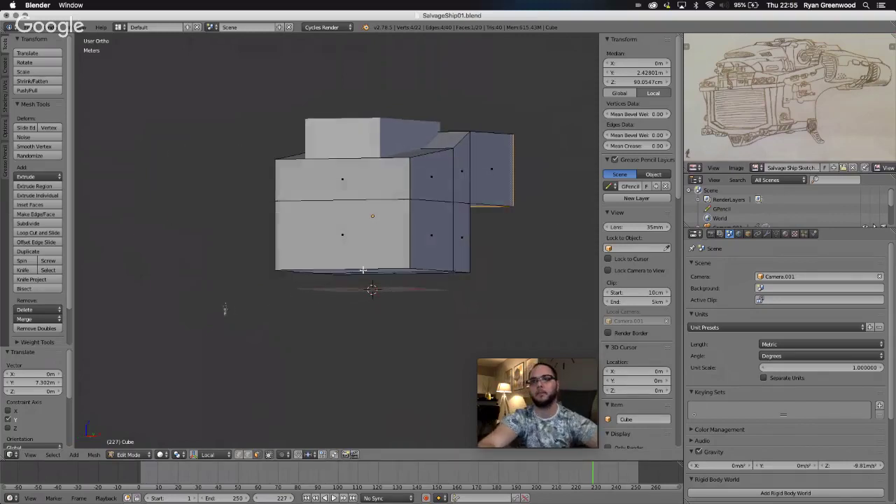
{"action": "middle_click_drag", "start_coordinate": [364, 270], "coordinate": [358, 260]}
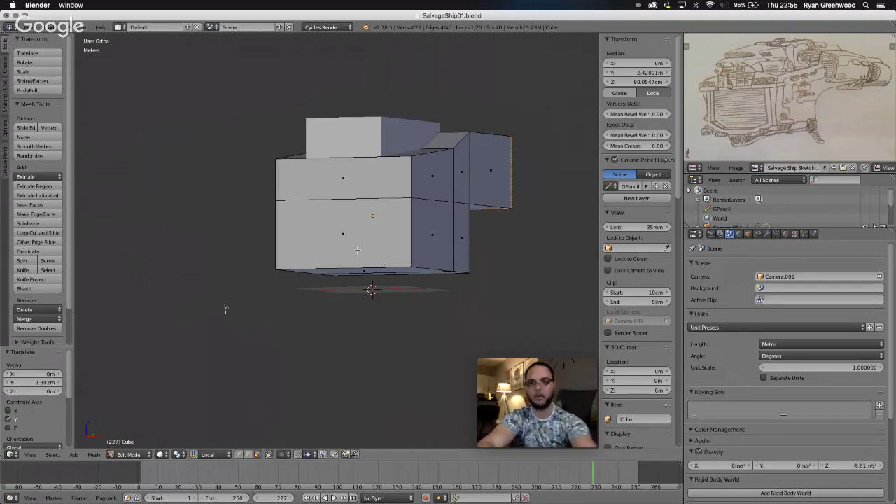
{"action": "middle_click_drag", "start_coordinate": [225, 309], "coordinate": [223, 163]}
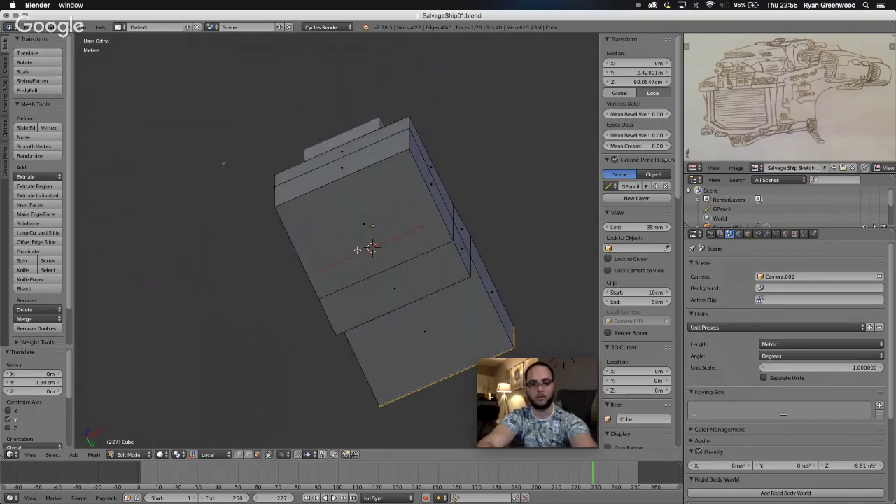
{"action": "key", "text": "ctrl+r"}
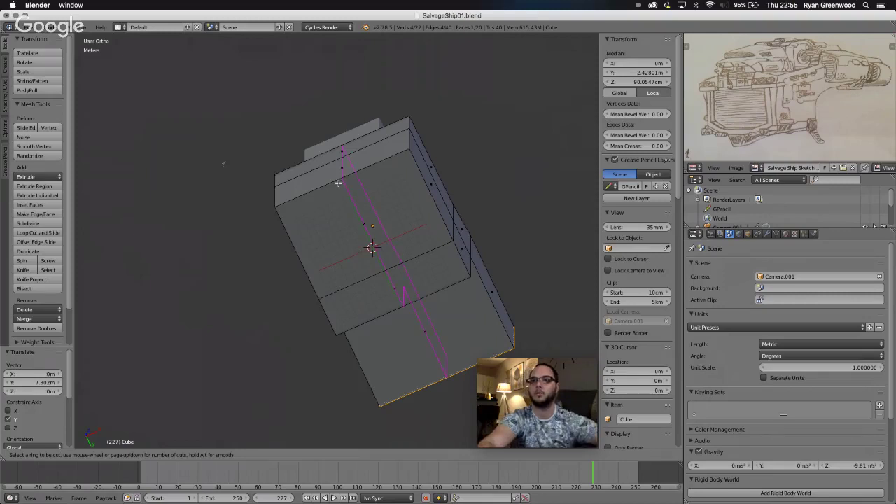
{"action": "left_click", "coordinate": [338, 183]}
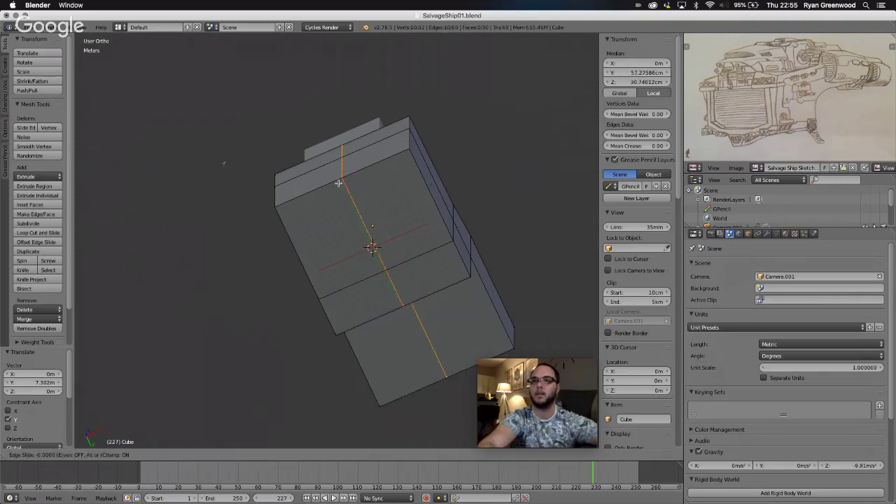
{"action": "right_click", "coordinate": [338, 183]}
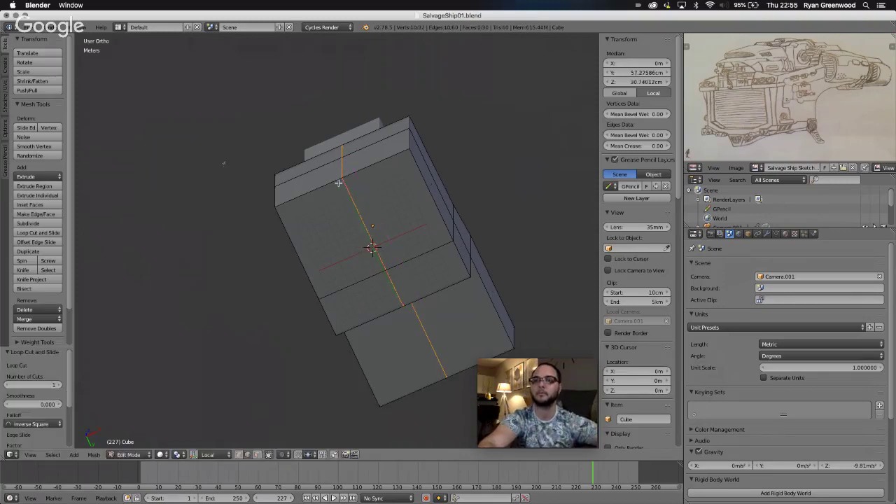
Bevel the two centre edges on the main block's underside with an offset of about 0.154 and one segment.
{"action": "scroll", "coordinate": [376, 217], "scroll_direction": "left", "scroll_amount": 5}
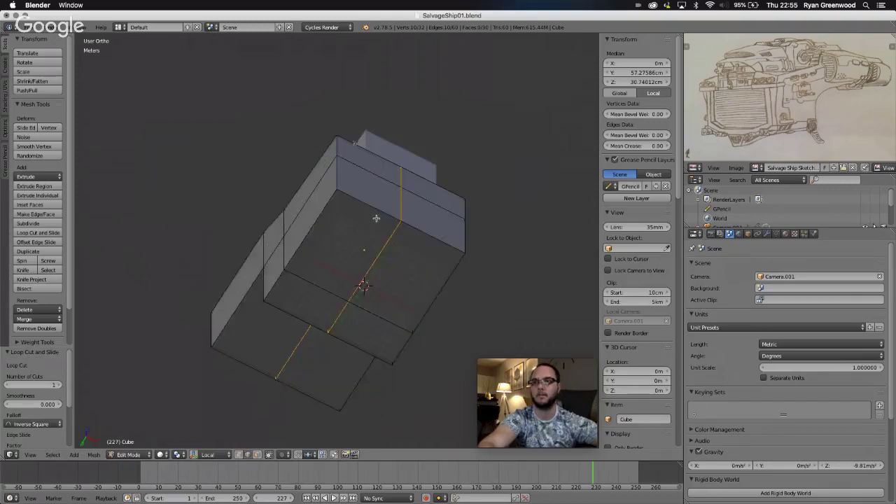
{"action": "scroll", "coordinate": [376, 218], "scroll_direction": "right", "scroll_amount": 3}
{"action": "middle_click_drag", "start_coordinate": [376, 219], "coordinate": [374, 238]}
{"action": "right_click", "coordinate": [369, 206]}
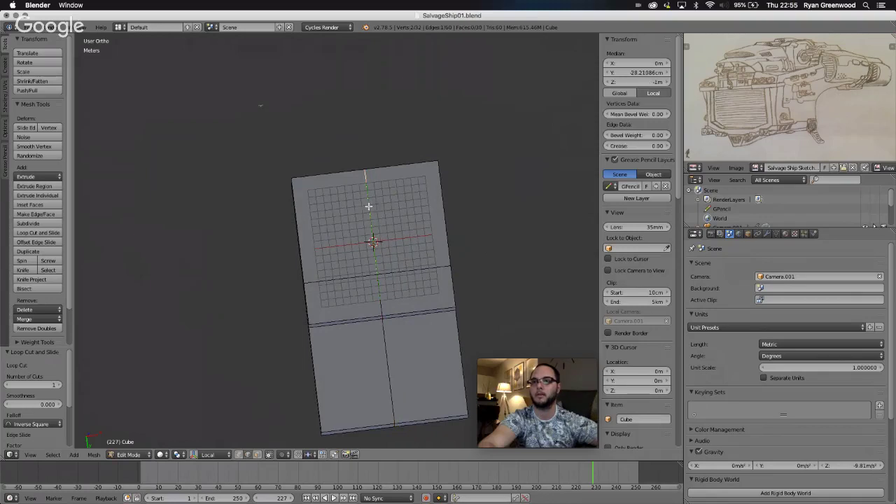
{"action": "middle_click_drag", "start_coordinate": [404, 268], "coordinate": [404, 268]}
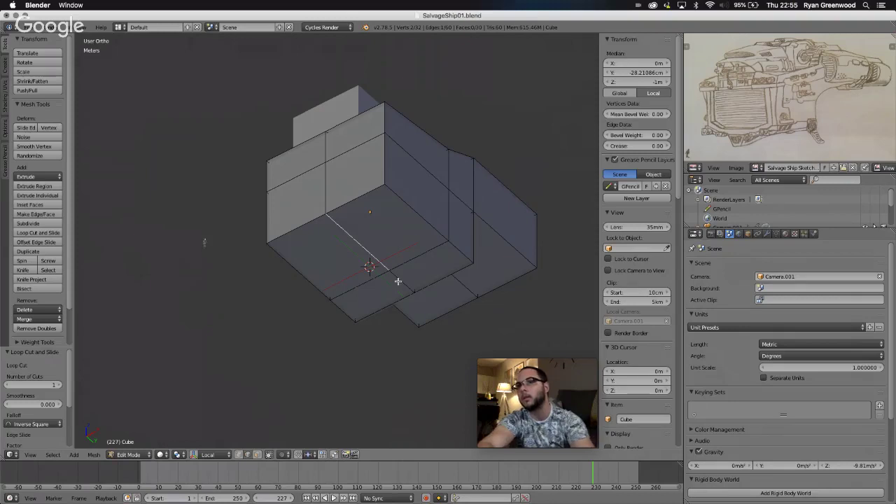
{"action": "middle_click_drag", "start_coordinate": [398, 281], "coordinate": [392, 253]}
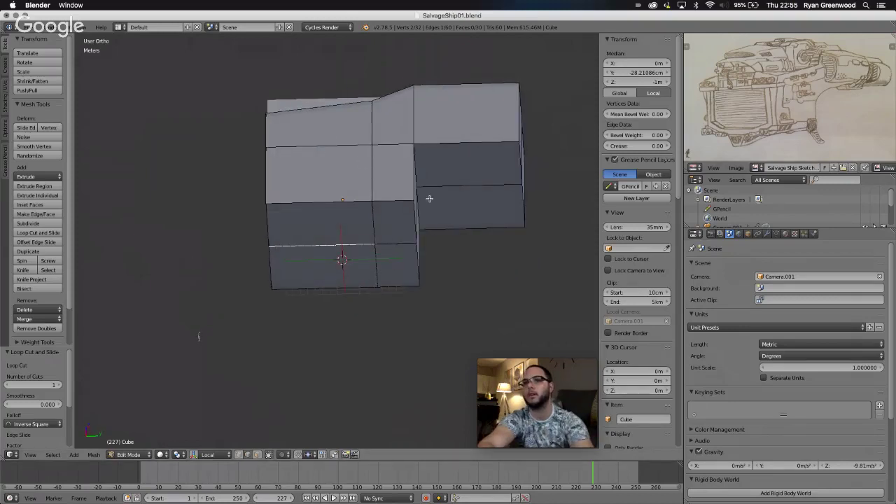
{"action": "middle_click_drag", "start_coordinate": [398, 224], "coordinate": [397, 225]}
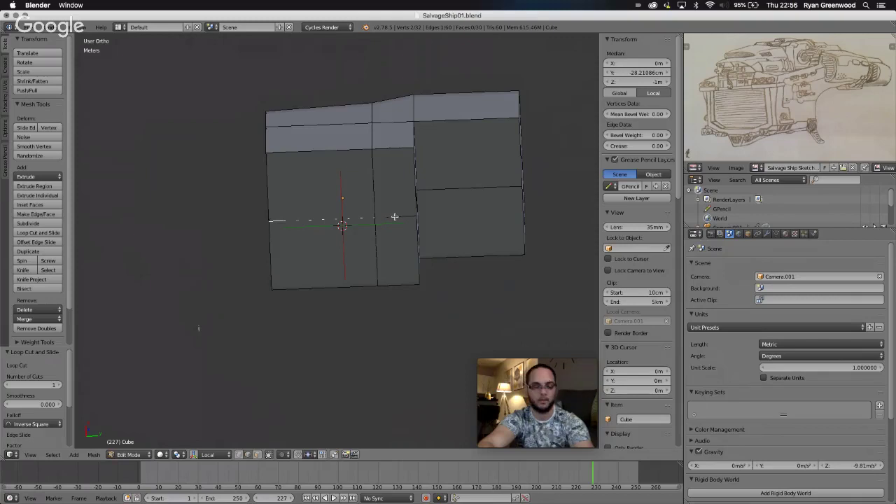
{"action": "right_click", "coordinate": [395, 217]}
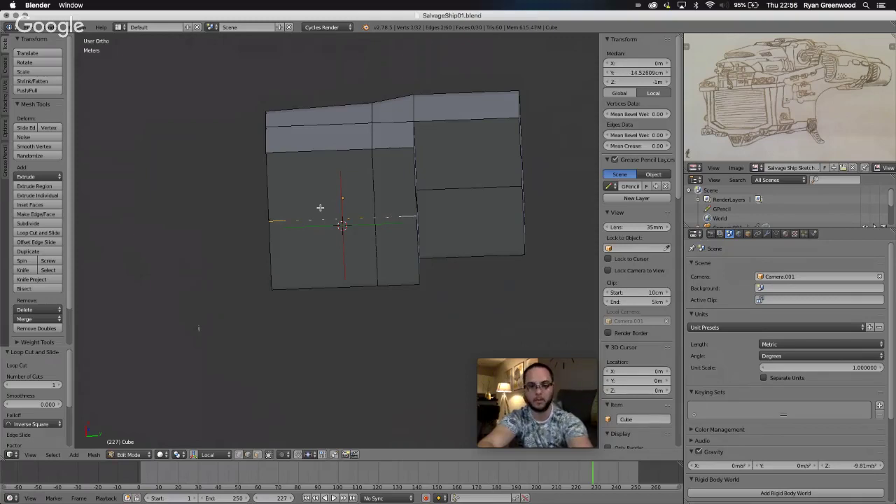
{"action": "key", "text": "ctrl+b"}
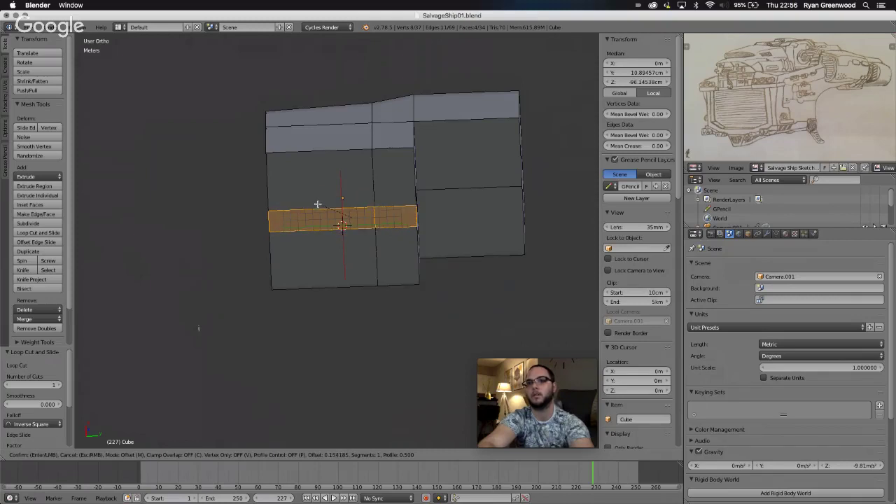
{"action": "left_click", "coordinate": [318, 204]}
Extrude the two bevelled strip faces on the hull's underside about 2.31 m downward along Z.
{"action": "middle_click_drag", "start_coordinate": [342, 229], "coordinate": [345, 232]}
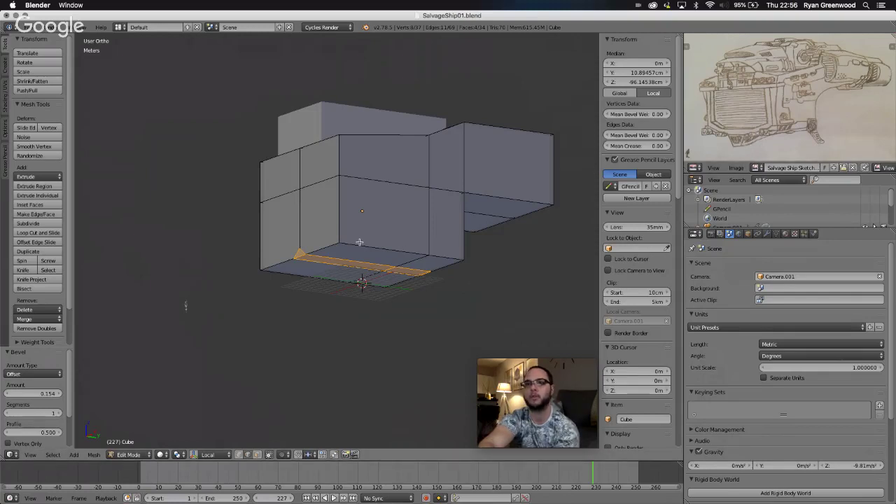
{"action": "middle_click_drag", "start_coordinate": [314, 285], "coordinate": [313, 285]}
{"action": "middle_click_drag", "start_coordinate": [313, 285], "coordinate": [314, 286]}
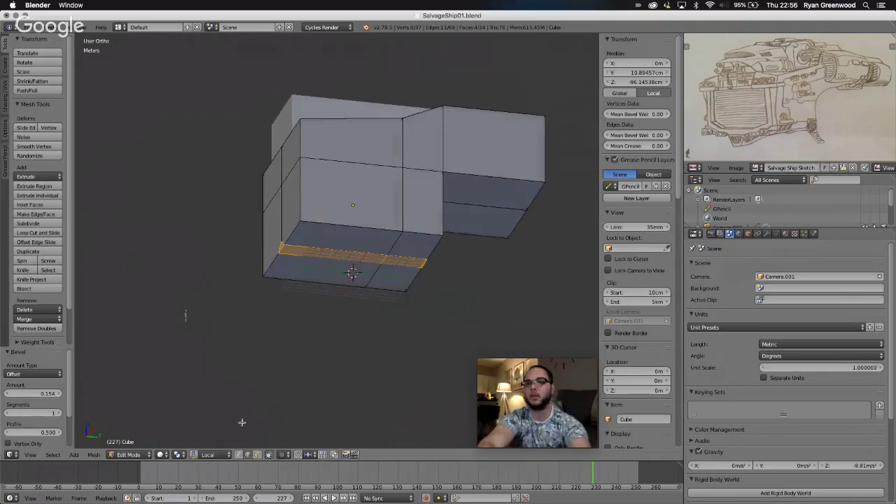
{"action": "left_click", "coordinate": [256, 455]}
{"action": "right_click", "coordinate": [351, 253]}
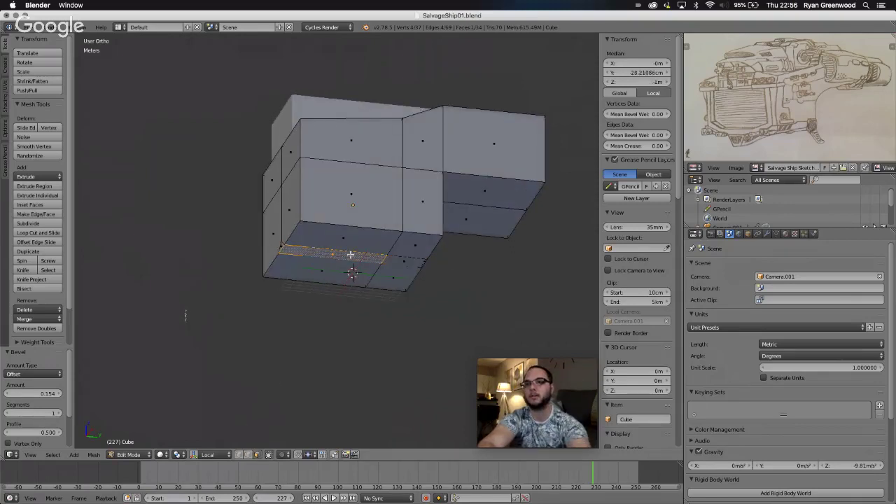
{"action": "right_click", "coordinate": [394, 261], "text": "shift"}
{"action": "middle_click_drag", "start_coordinate": [389, 285], "coordinate": [390, 284]}
{"action": "key", "text": "e"}
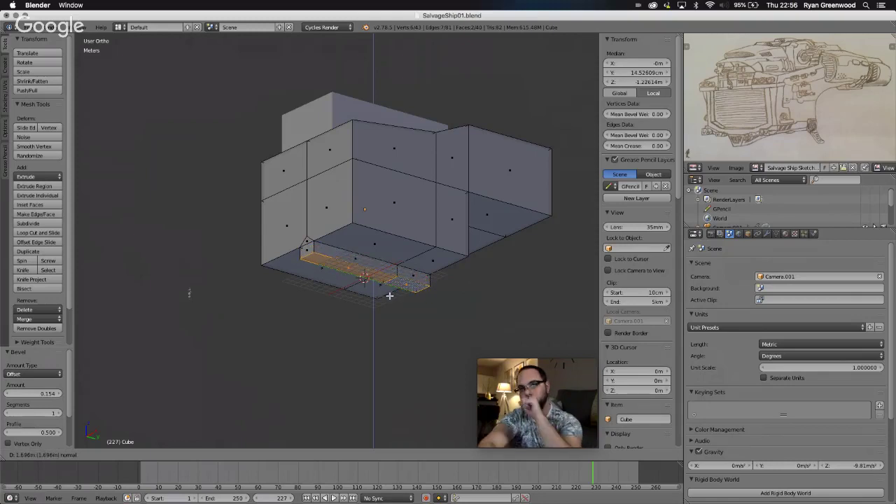
{"action": "key", "text": "Escape"}
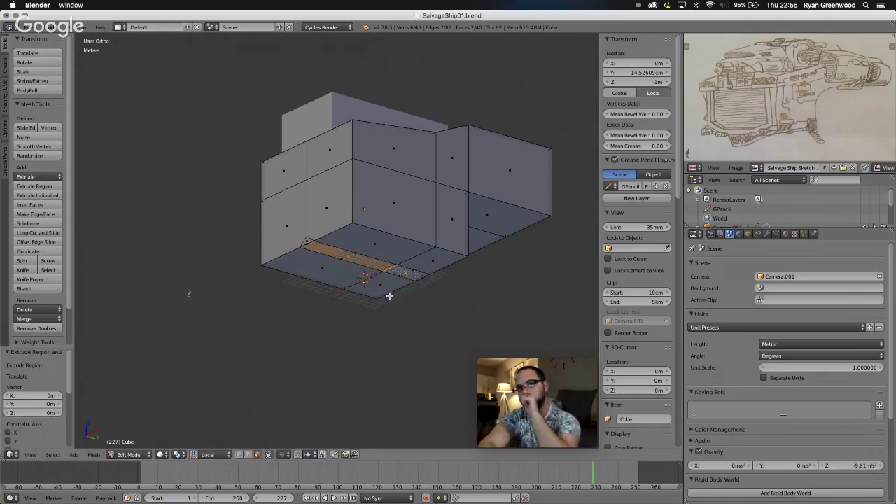
{"action": "key", "text": "g"}
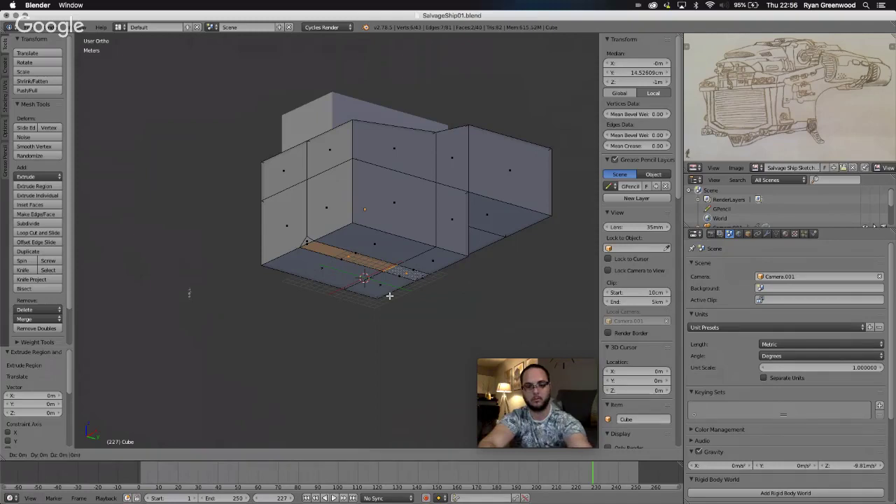
{"action": "key", "text": "z"}
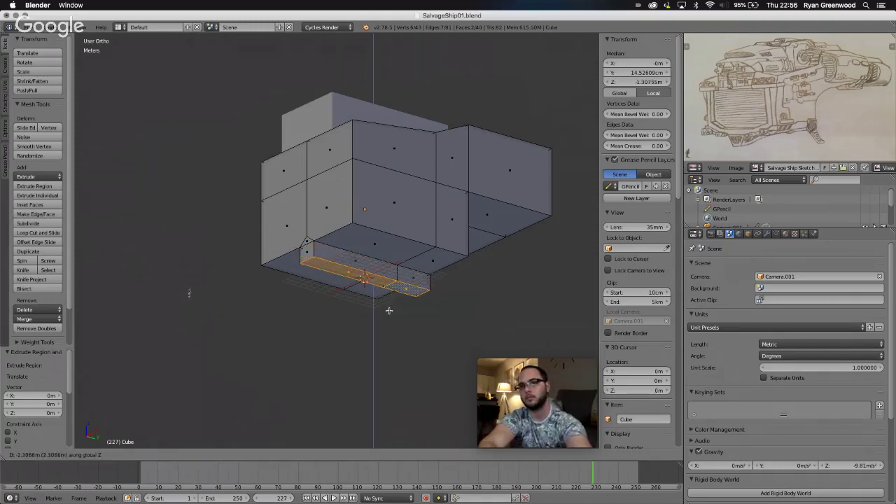
{"action": "left_click", "coordinate": [389, 311]}
{"action": "scroll", "coordinate": [399, 340], "scroll_direction": "up", "scroll_amount": 5}
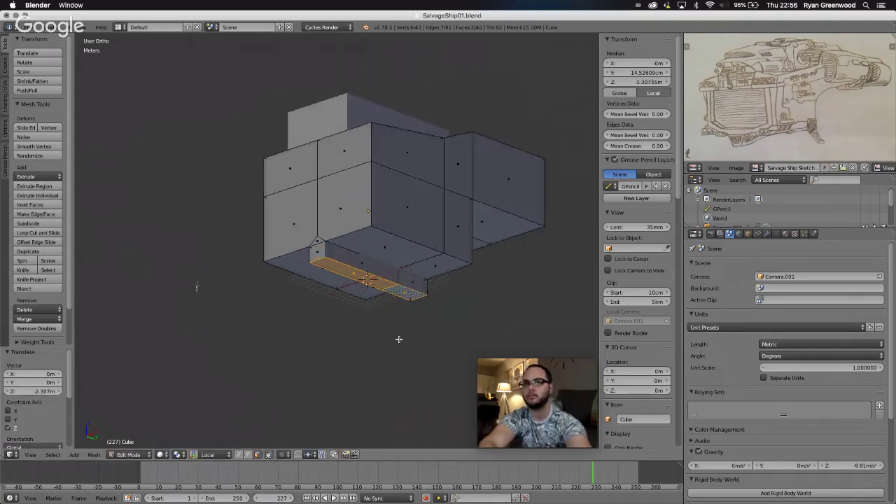
{"action": "scroll", "coordinate": [398, 339], "scroll_direction": "down", "scroll_amount": 10}
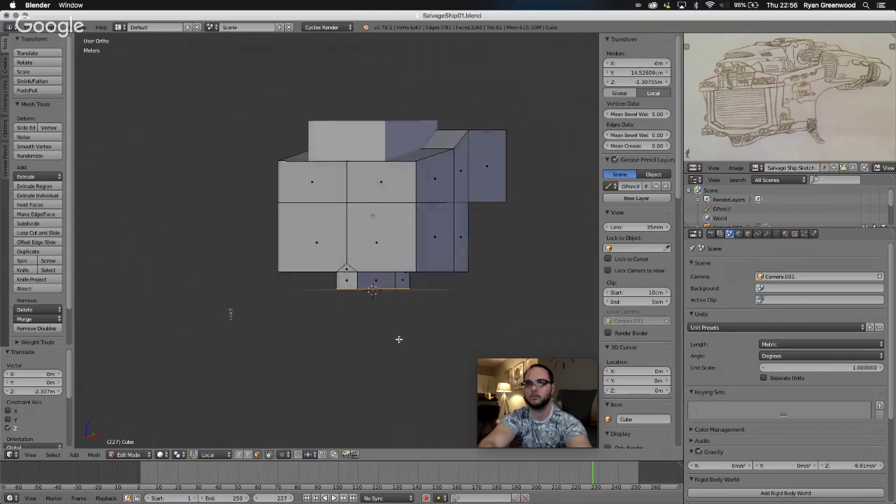
Move the two bottom faces of the underside strip about 57.4 cm further down along Z.
{"action": "scroll", "coordinate": [399, 339], "scroll_direction": "right", "scroll_amount": 6}
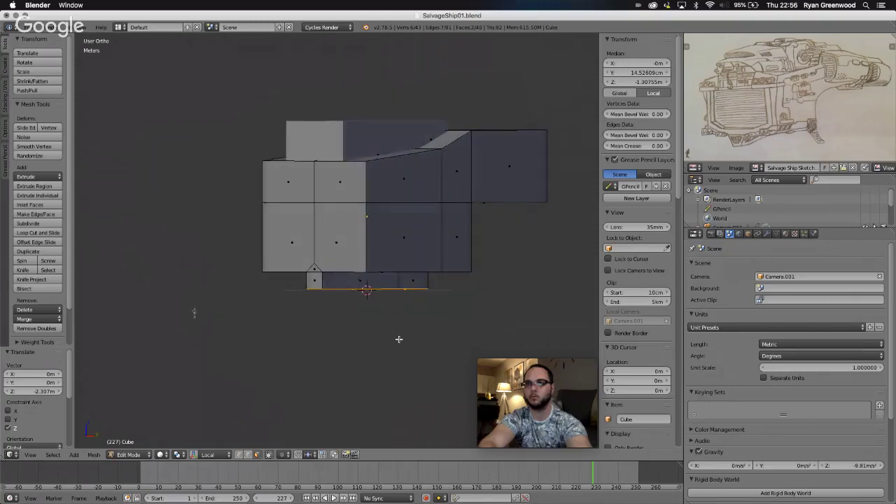
{"action": "scroll", "coordinate": [399, 340], "scroll_direction": "down", "scroll_amount": 3}
{"action": "key", "text": "g"}
{"action": "key", "text": "z"}
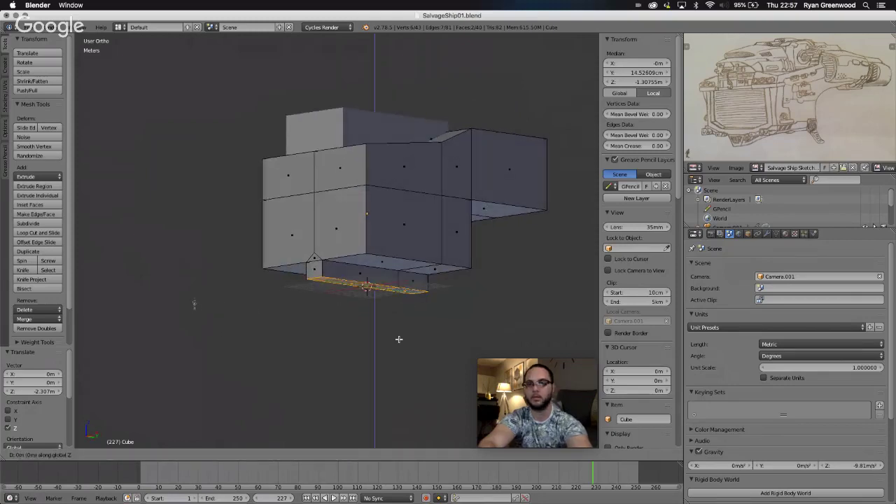
{"action": "left_click", "coordinate": [399, 344]}
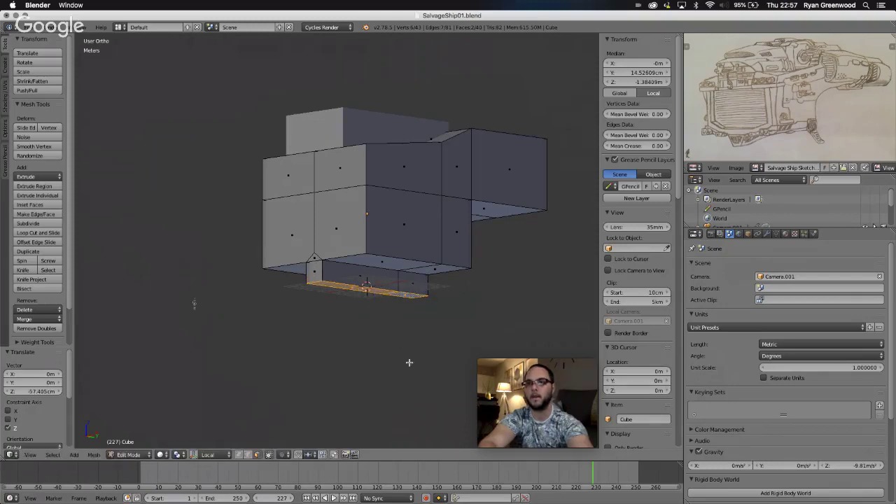
Examine the deepened underside strip from the side, front and below against the concept sketch.
{"action": "scroll", "coordinate": [409, 362], "scroll_direction": "left", "scroll_amount": 3}
{"action": "scroll", "coordinate": [409, 362], "scroll_direction": "up", "scroll_amount": 4}
{"action": "scroll", "coordinate": [409, 362], "scroll_direction": "right", "scroll_amount": 5}
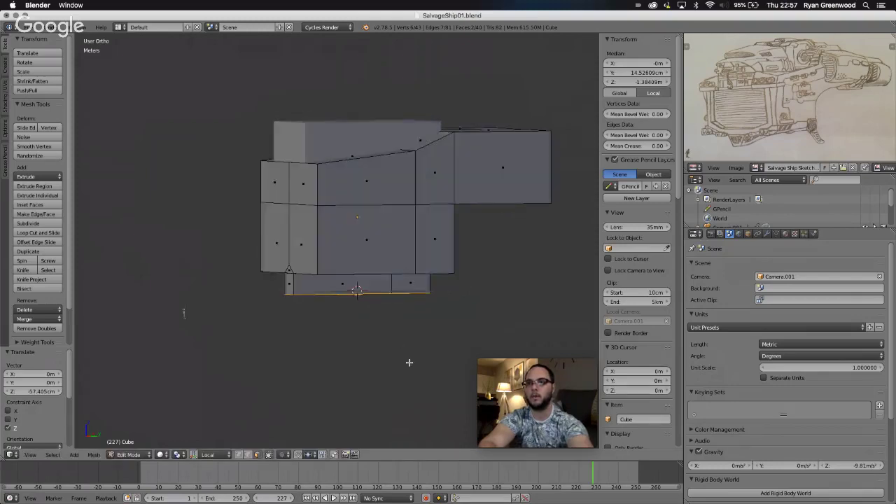
{"action": "scroll", "coordinate": [409, 362], "scroll_direction": "down", "scroll_amount": 3}
{"action": "scroll", "coordinate": [409, 362], "scroll_direction": "up", "scroll_amount": 3}
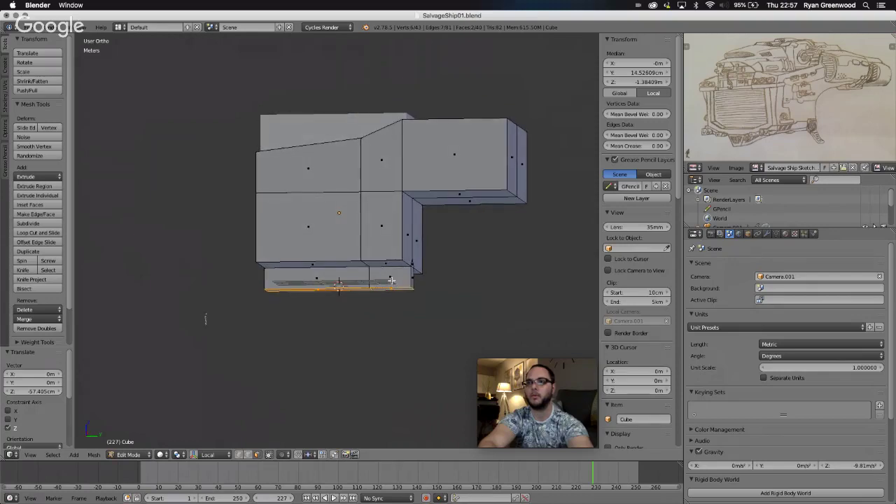
{"action": "scroll", "coordinate": [392, 281], "scroll_direction": "left", "scroll_amount": 5}
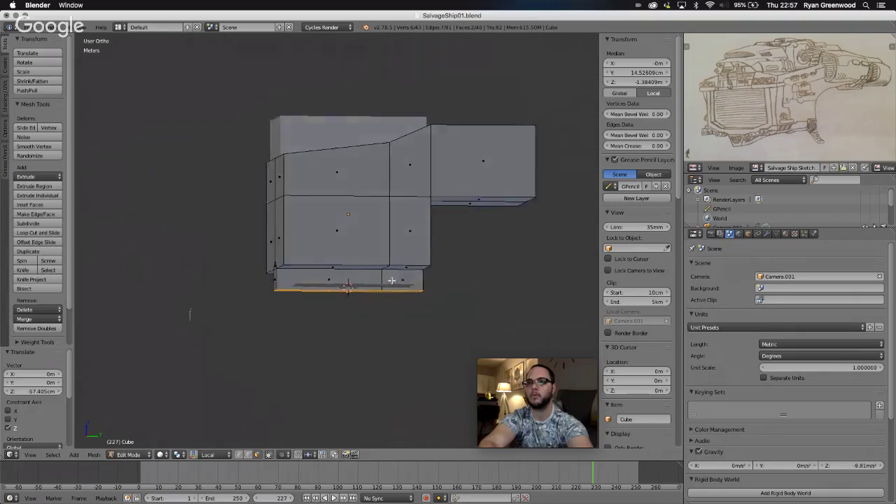
{"action": "scroll", "coordinate": [391, 281], "scroll_direction": "right", "scroll_amount": 5}
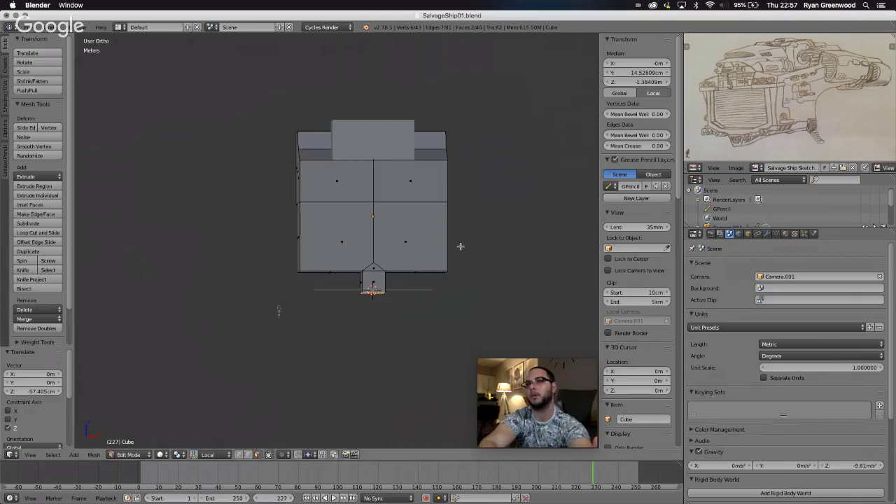
{"action": "middle_click_drag", "start_coordinate": [461, 246], "coordinate": [422, 251]}
{"action": "middle_click_drag", "start_coordinate": [266, 311], "coordinate": [224, 344]}
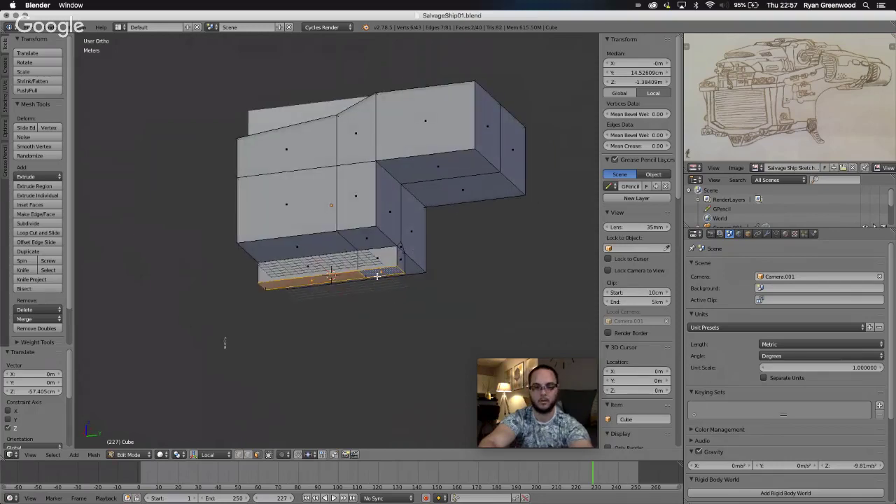
Merge the strip's lower middle vertex on the positive X side into the vertex directly above it, using At Last.
{"action": "scroll", "coordinate": [377, 277], "scroll_direction": "up", "scroll_amount": 5}
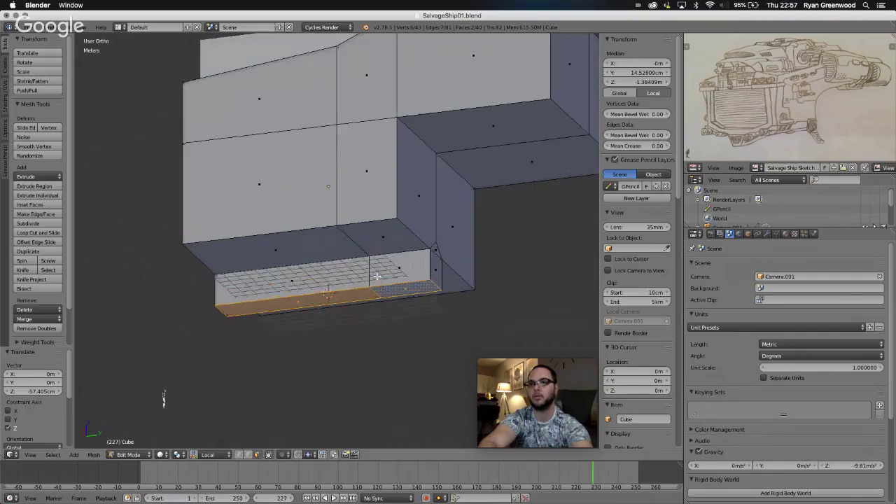
{"action": "scroll", "coordinate": [377, 277], "scroll_direction": "up", "scroll_amount": 4}
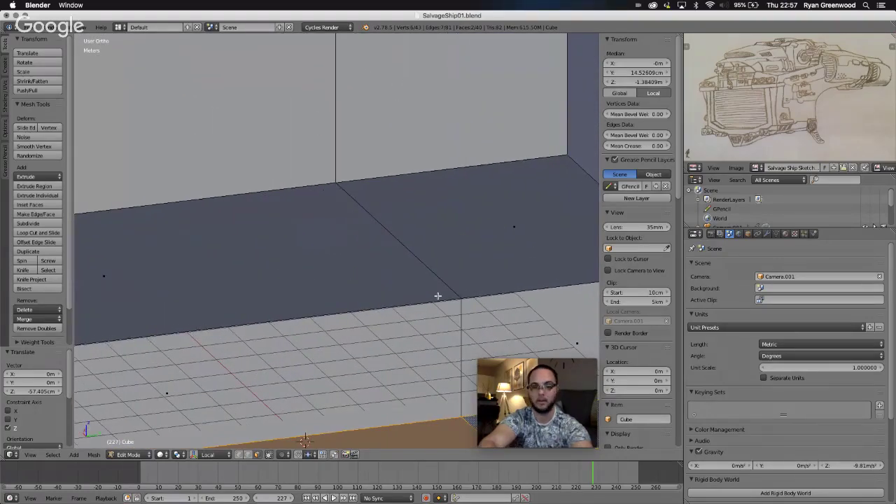
{"action": "scroll", "coordinate": [438, 296], "scroll_direction": "right", "scroll_amount": 5, "text": "shift"}
{"action": "scroll", "coordinate": [438, 296], "scroll_direction": "down", "scroll_amount": 2, "text": "shift"}
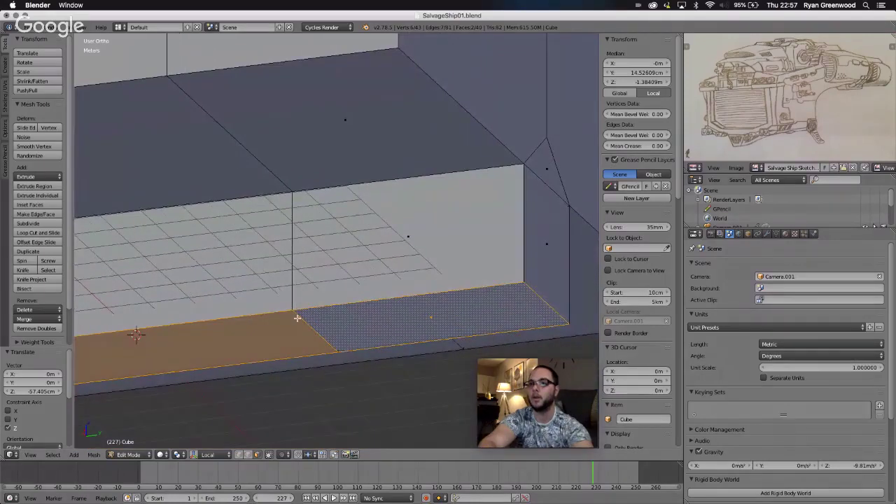
{"action": "left_click", "coordinate": [240, 455]}
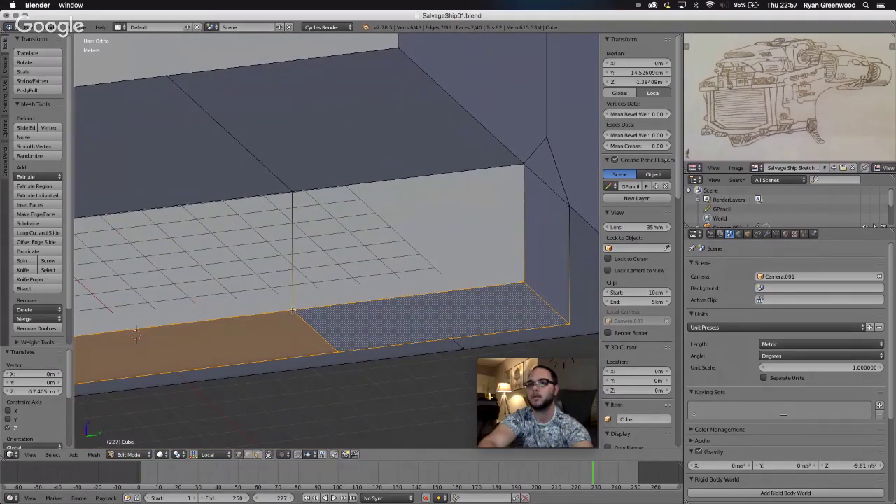
{"action": "right_click", "coordinate": [293, 311]}
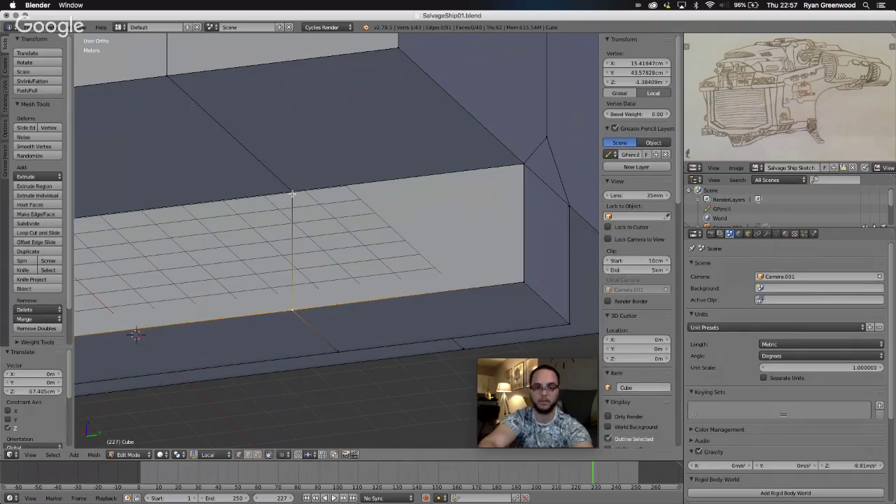
{"action": "right_click", "coordinate": [293, 193], "text": "shift"}
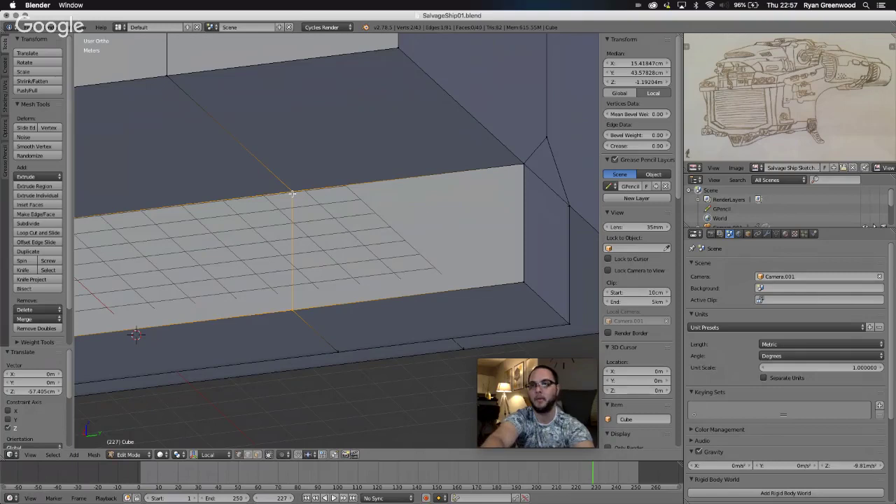
{"action": "key", "text": "alt+m"}
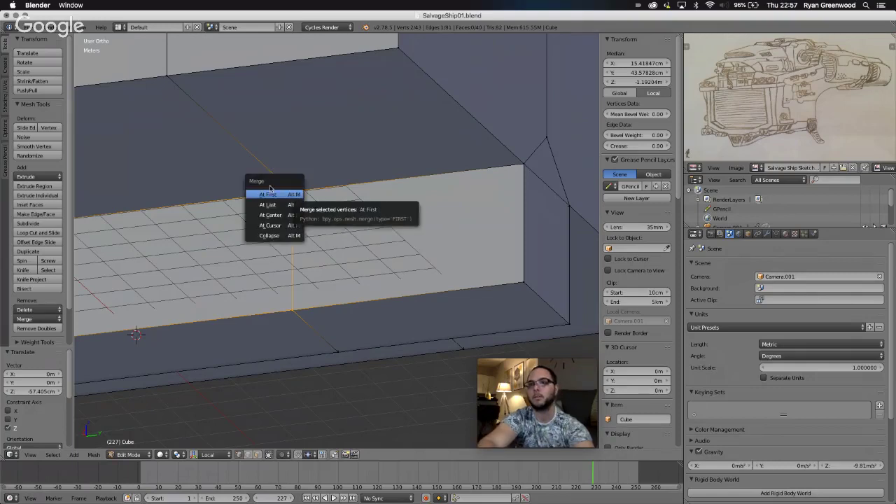
{"action": "left_click", "coordinate": [274, 205]}
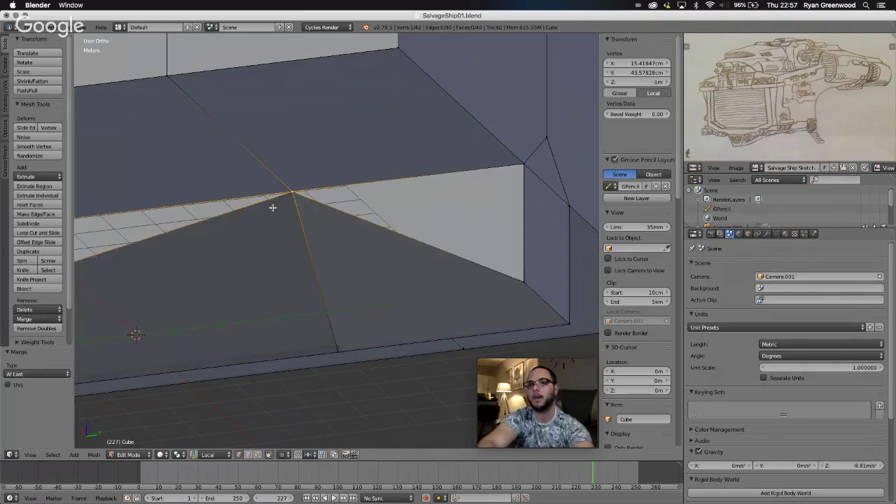
Merge the strip's lower rear corner vertex on the positive X side into the vertex above it, using At Last.
{"action": "left_click", "coordinate": [523, 282]}
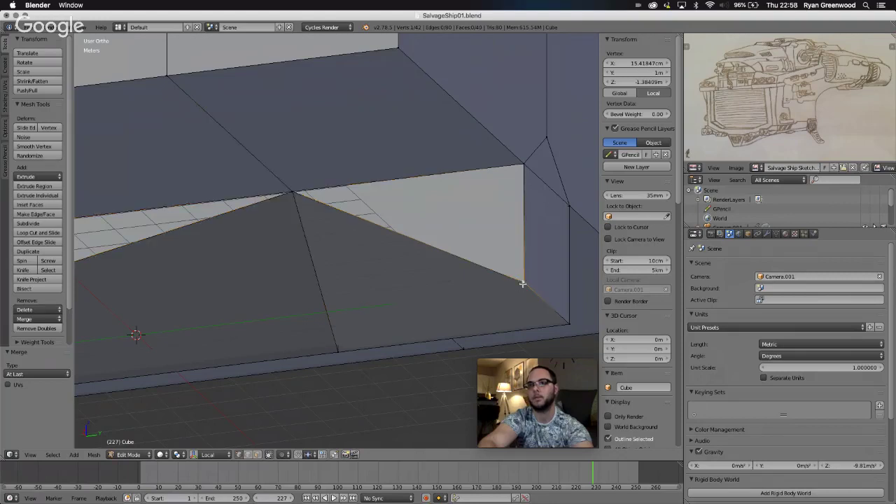
{"action": "left_click", "coordinate": [522, 162], "text": "shift"}
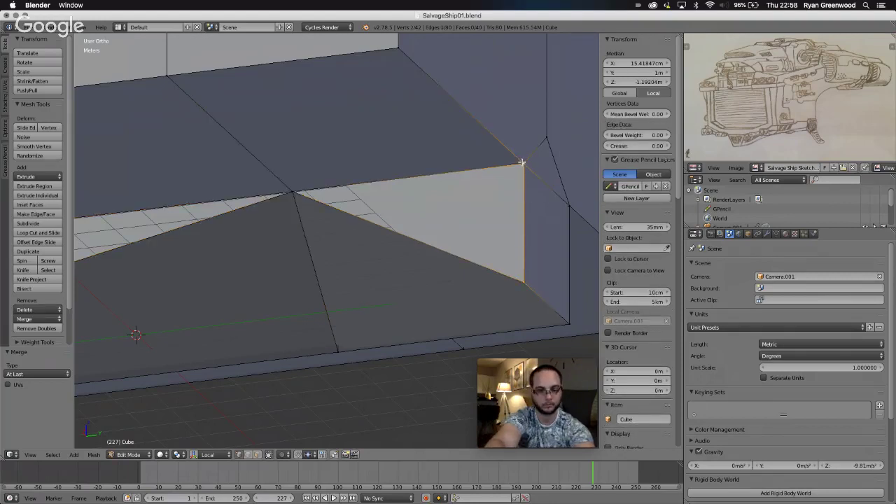
{"action": "key", "text": "alt+m"}
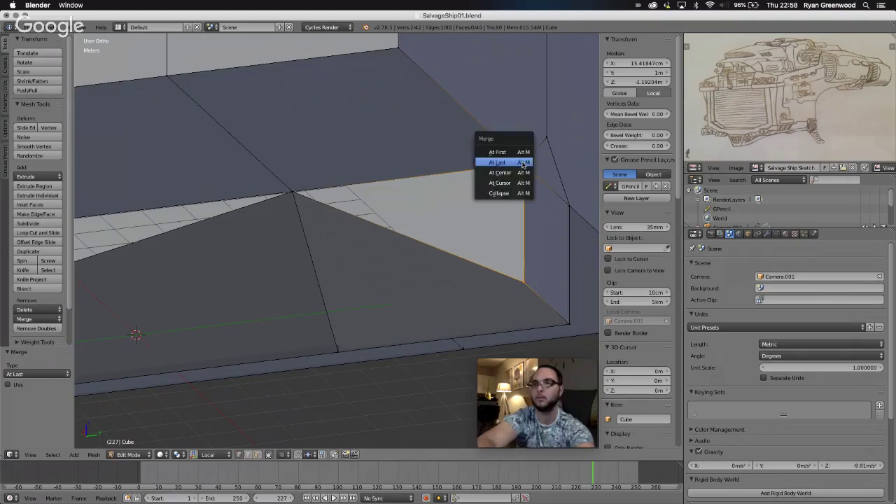
{"action": "left_click", "coordinate": [522, 162]}
Merge the strip's lower middle vertex on the negative X side into the vertex directly above it, using At Last.
{"action": "scroll", "coordinate": [495, 269], "scroll_direction": "up", "scroll_amount": 3}
{"action": "scroll", "coordinate": [495, 270], "scroll_direction": "left", "scroll_amount": 5}
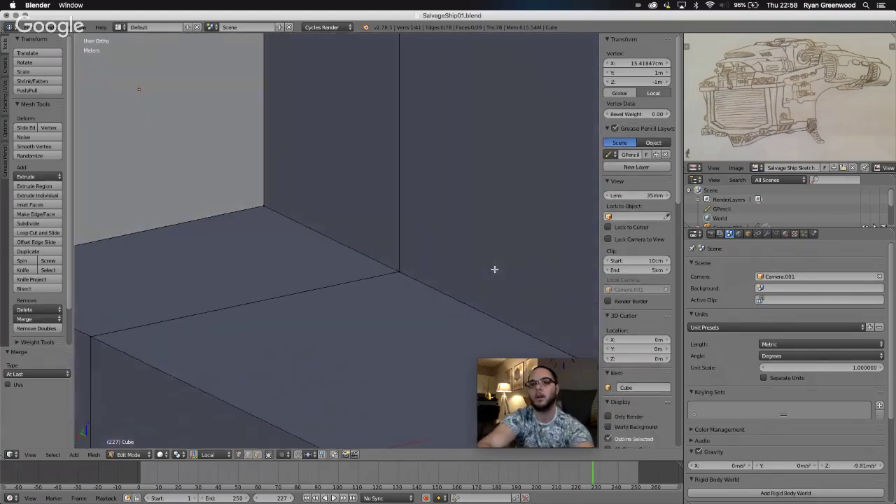
{"action": "scroll", "coordinate": [494, 269], "scroll_direction": "down", "scroll_amount": 5, "text": "shift"}
{"action": "scroll", "coordinate": [494, 270], "scroll_direction": "left", "scroll_amount": 5, "text": "shift"}
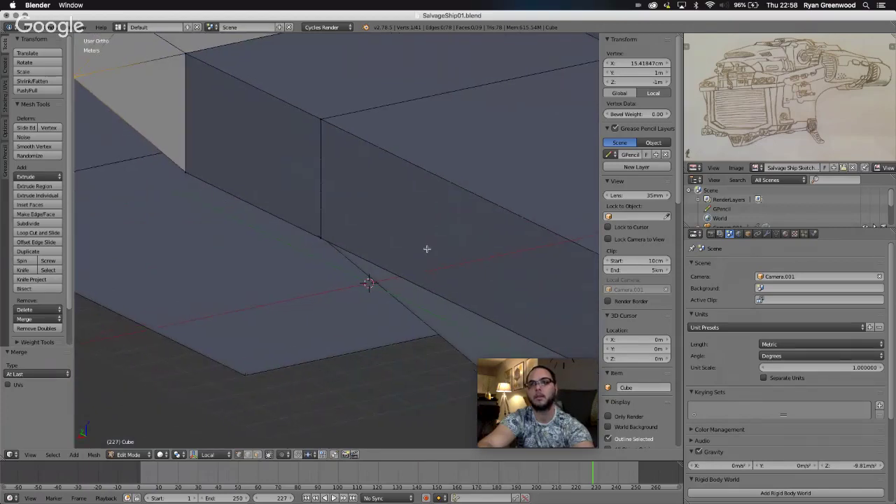
{"action": "right_click", "coordinate": [319, 238]}
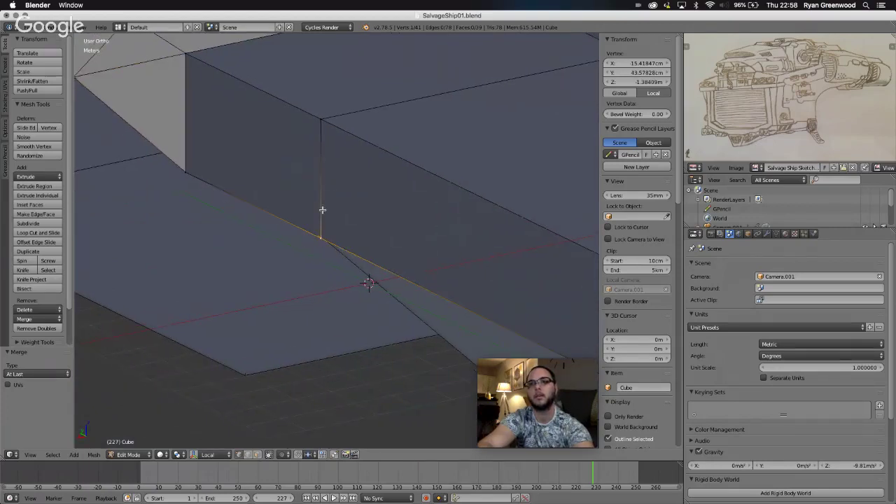
{"action": "right_click", "coordinate": [322, 124], "text": "shift"}
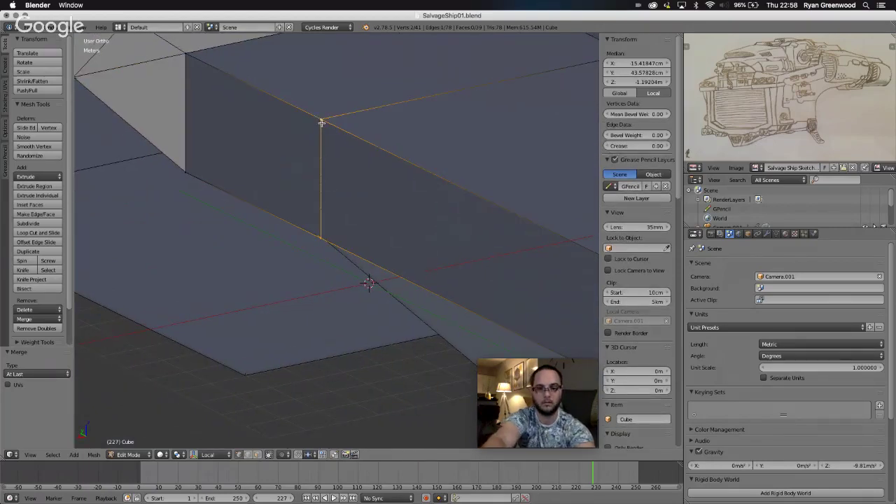
{"action": "key", "text": "alt+m"}
{"action": "left_click", "coordinate": [324, 124]}
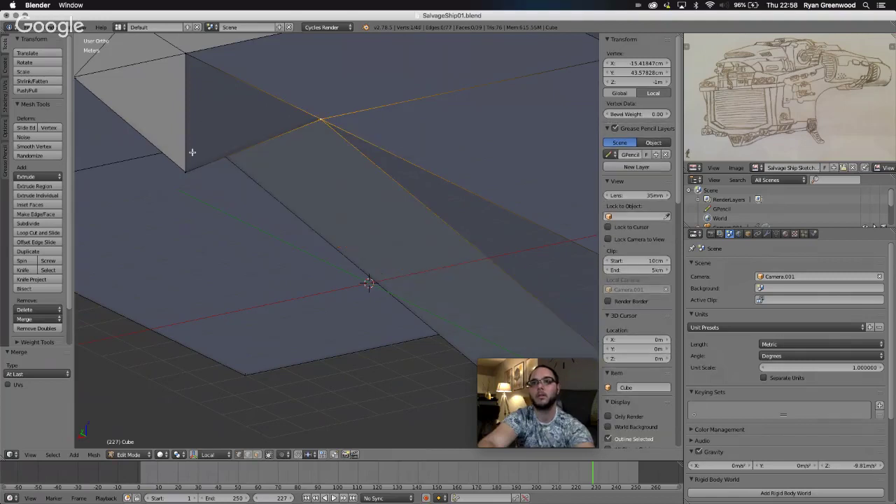
Merge the strip's lower rear corner vertex on the negative X side into the vertex above it, using At Last.
{"action": "right_click", "coordinate": [187, 168]}
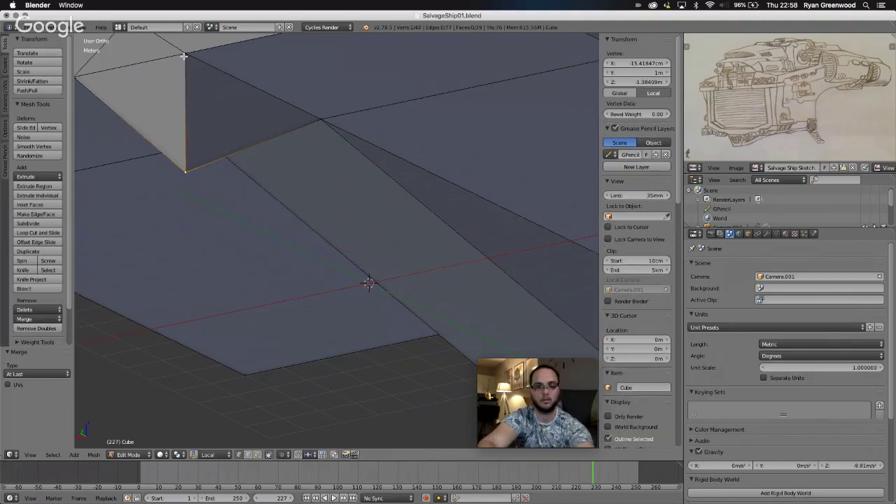
{"action": "right_click", "coordinate": [185, 54], "text": "shift"}
{"action": "key", "text": "alt+m"}
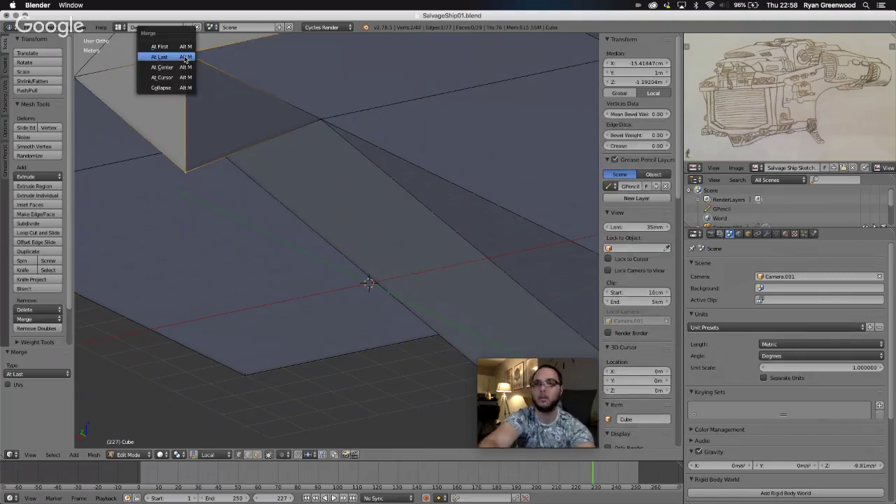
{"action": "left_click", "coordinate": [184, 57]}
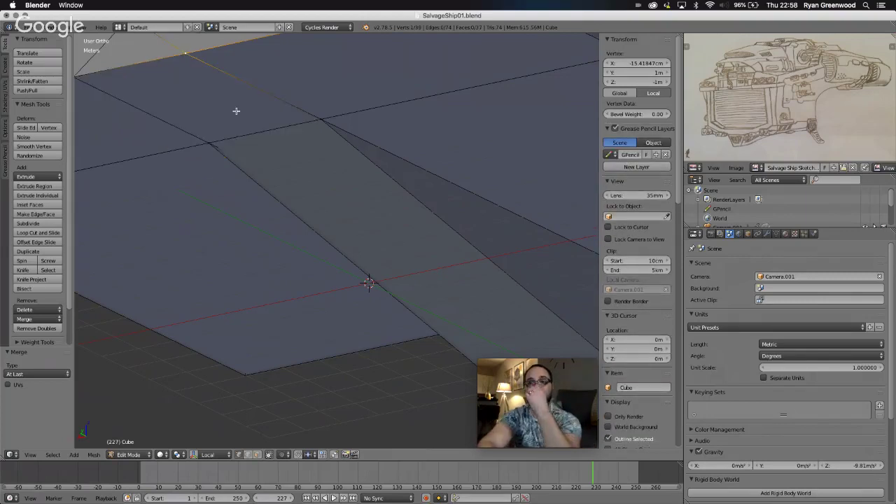
Add one crosswise loop cut to the sloped face of the underside wedge and slide it toward the front end.
{"action": "scroll", "coordinate": [236, 111], "scroll_direction": "down", "scroll_amount": 3}
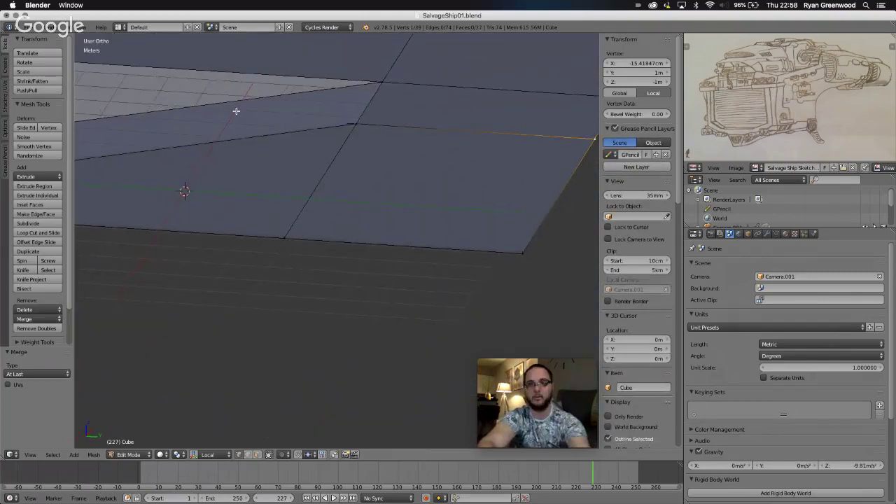
{"action": "scroll", "coordinate": [236, 111], "scroll_direction": "down", "scroll_amount": 6}
{"action": "scroll", "coordinate": [236, 110], "scroll_direction": "up", "scroll_amount": 8}
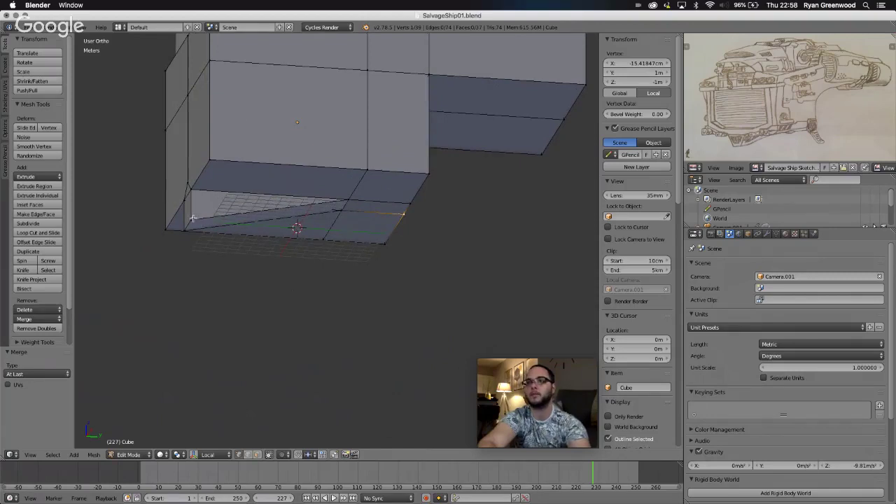
{"action": "middle_click_drag", "start_coordinate": [207, 222], "coordinate": [207, 224]}
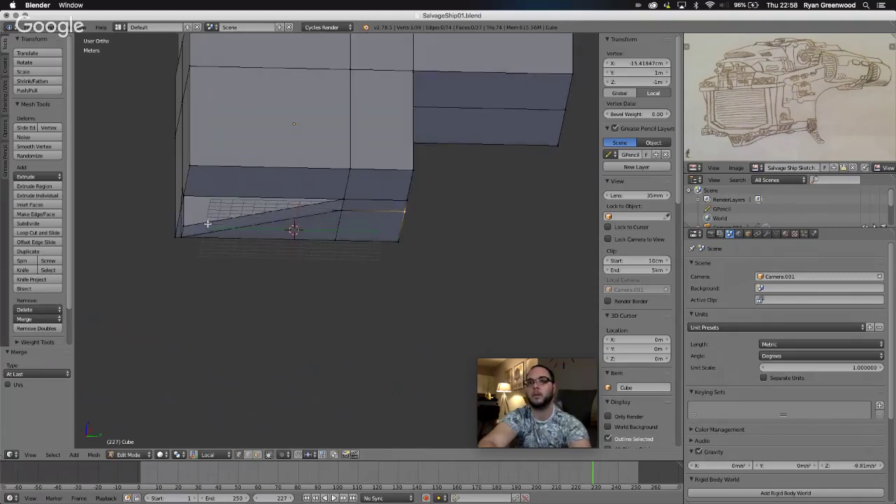
{"action": "key", "text": "ctrl+r"}
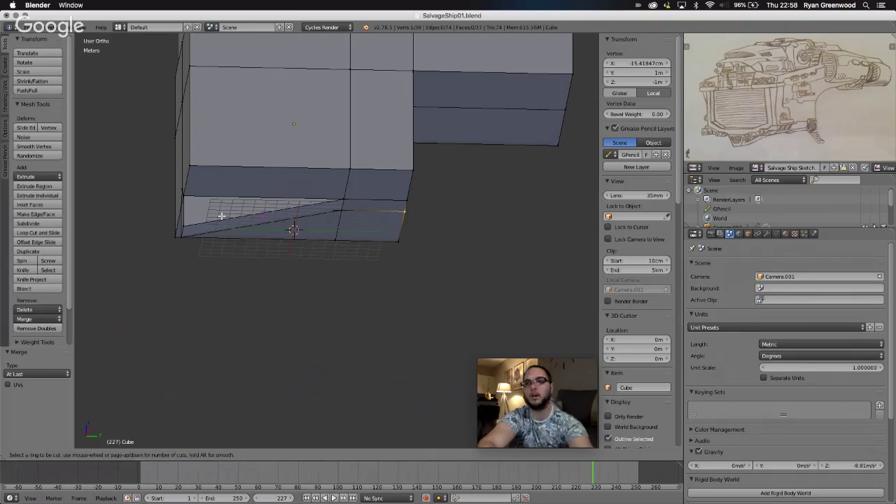
{"action": "left_click", "coordinate": [221, 216]}
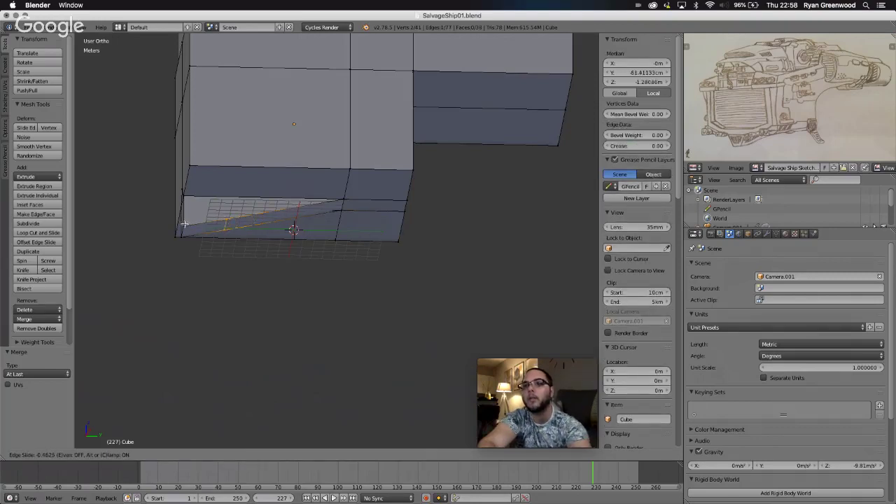
{"action": "left_click", "coordinate": [181, 224]}
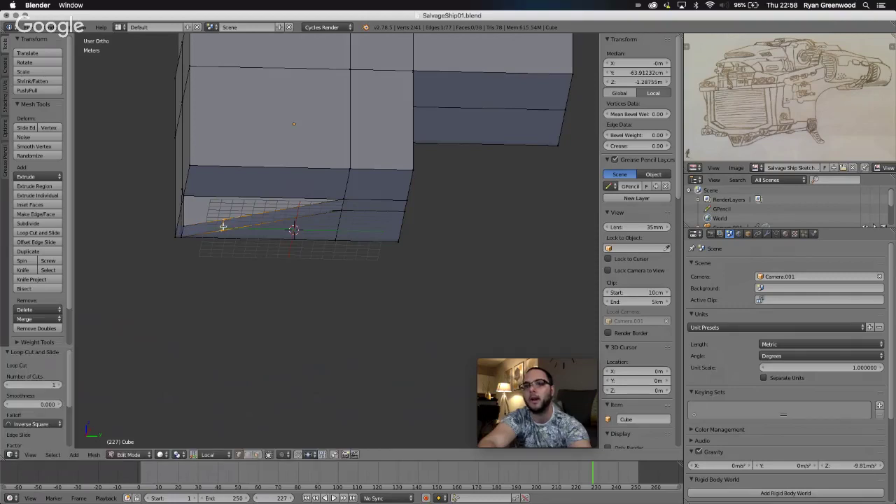
Select the new crosswise edge on the underside wedge and lower it about 80 cm along Z.
{"action": "right_click", "coordinate": [224, 226]}
{"action": "middle_click_drag", "start_coordinate": [224, 242], "coordinate": [175, 352]}
{"action": "key", "text": "a"}
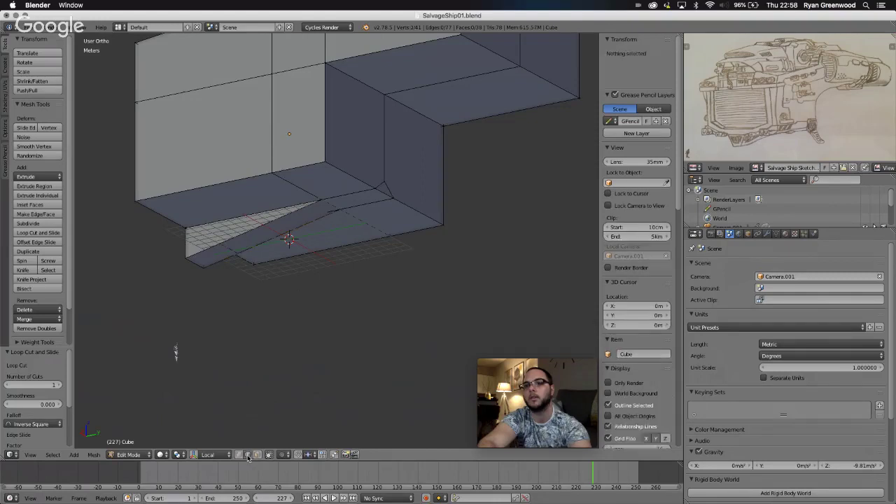
{"action": "right_click", "coordinate": [229, 247]}
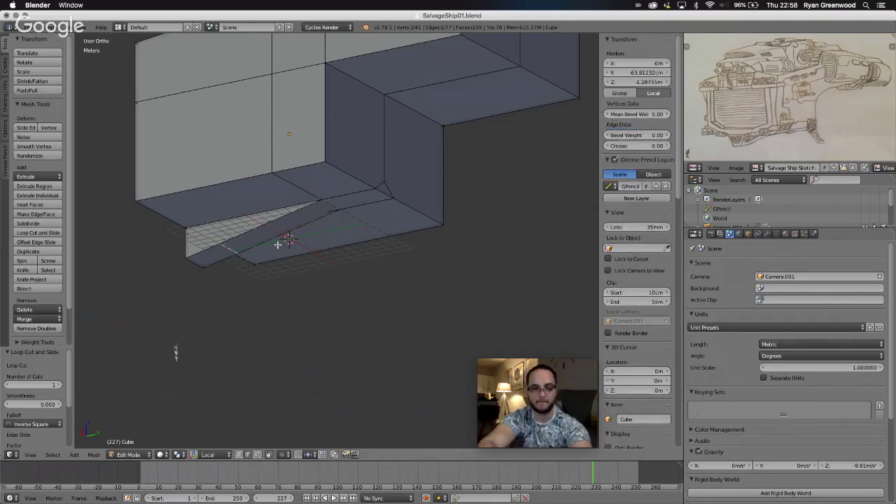
{"action": "key", "text": "g"}
{"action": "key", "text": "z"}
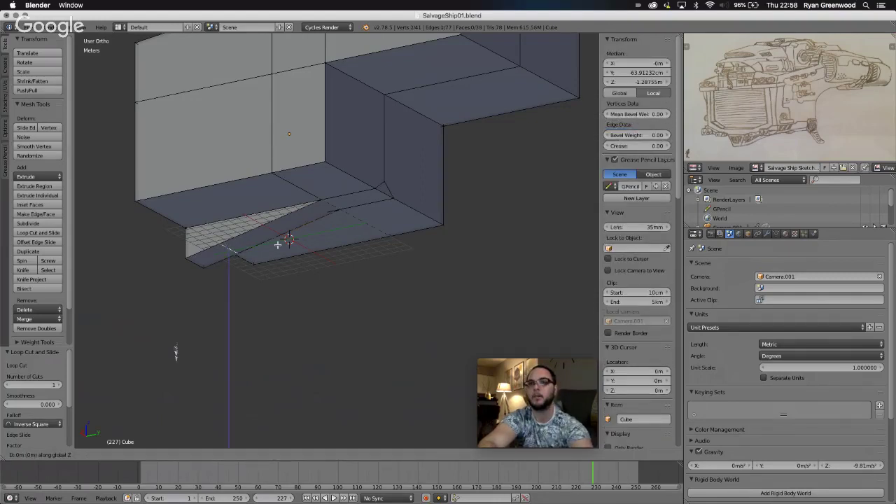
{"action": "left_click", "coordinate": [273, 256]}
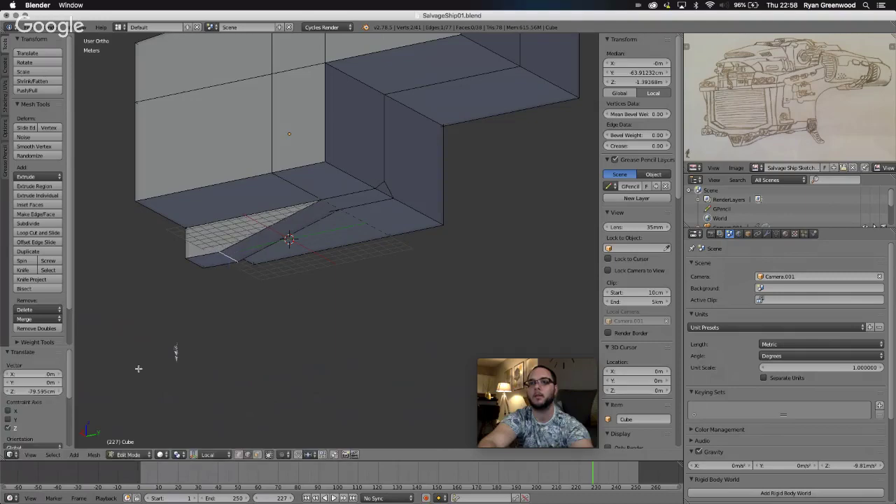
Using the right view, raise the wedge's crosswise edge about 4.2 cm along Z, and return to Object Mode.
{"action": "left_click", "coordinate": [31, 455]}
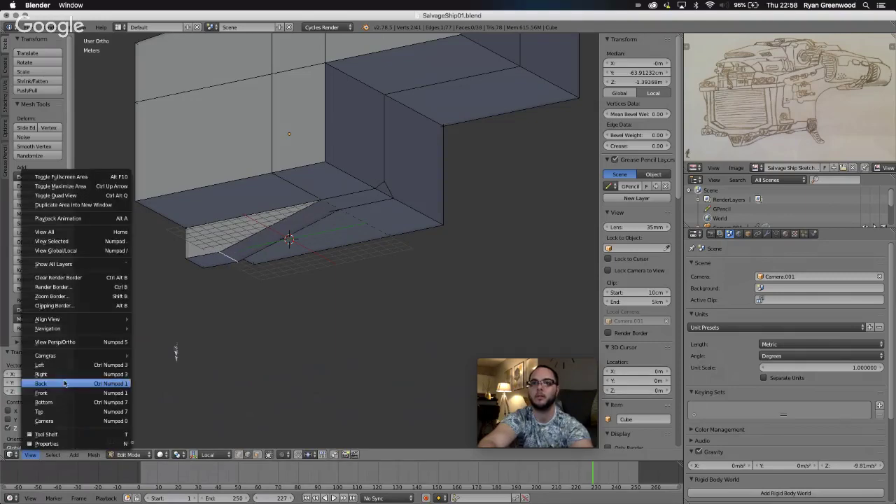
{"action": "left_click", "coordinate": [64, 375]}
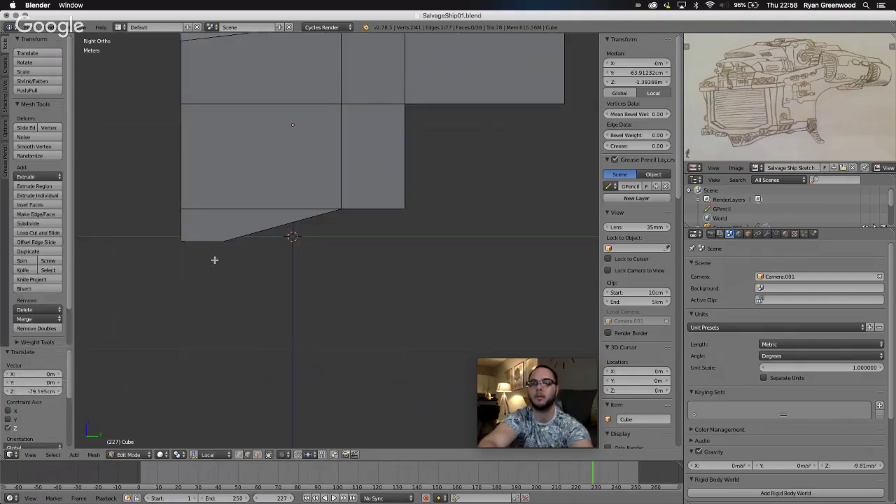
{"action": "key", "text": "g"}
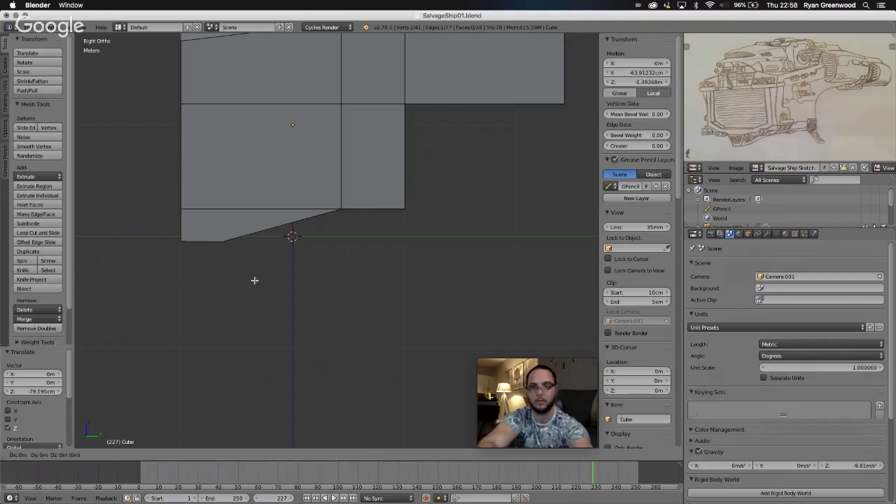
{"action": "key", "text": "z"}
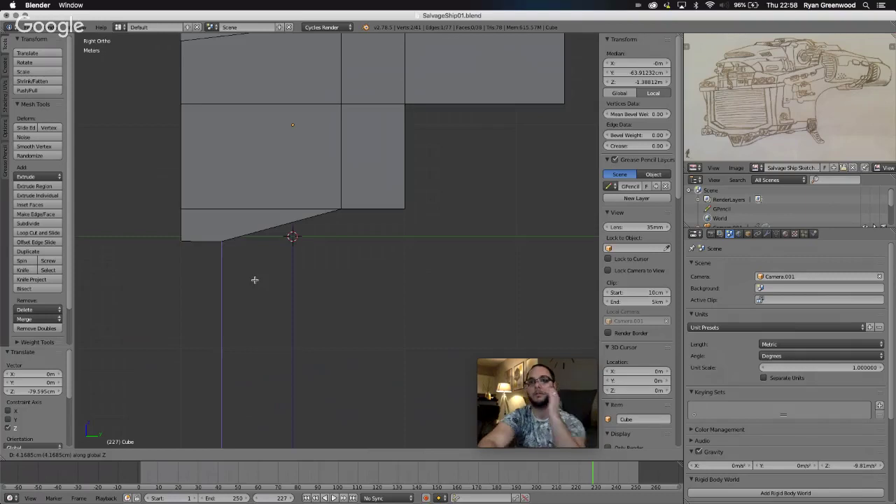
{"action": "left_click", "coordinate": [255, 280]}
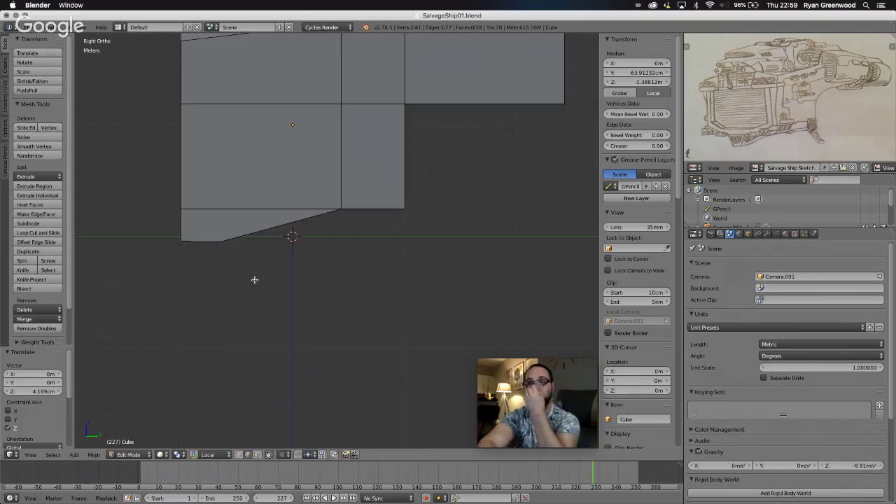
{"action": "scroll", "coordinate": [263, 280], "scroll_direction": "down", "scroll_amount": 2}
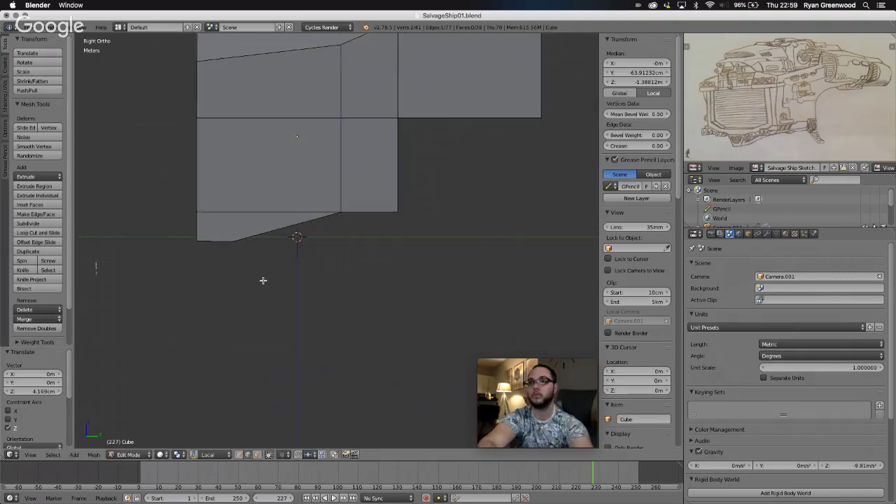
{"action": "scroll", "coordinate": [339, 283], "scroll_direction": "left", "scroll_amount": 3}
{"action": "scroll", "coordinate": [338, 282], "scroll_direction": "left", "scroll_amount": 2}
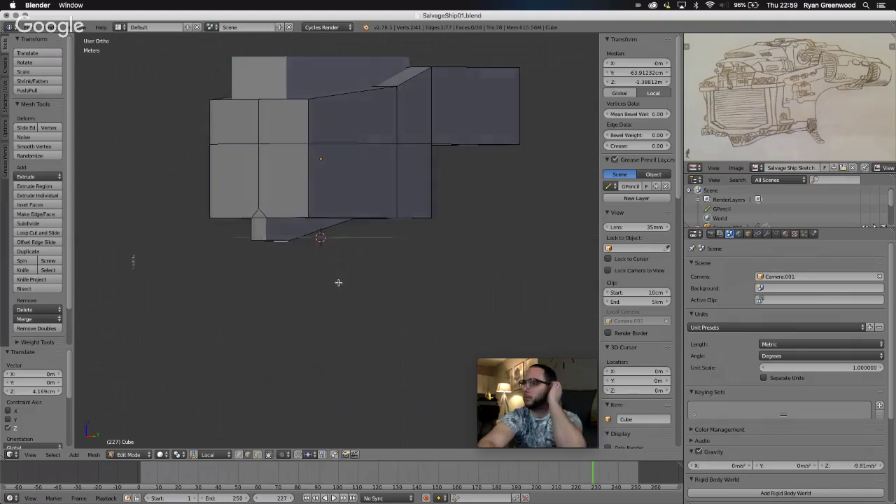
{"action": "scroll", "coordinate": [338, 283], "scroll_direction": "left", "scroll_amount": 2}
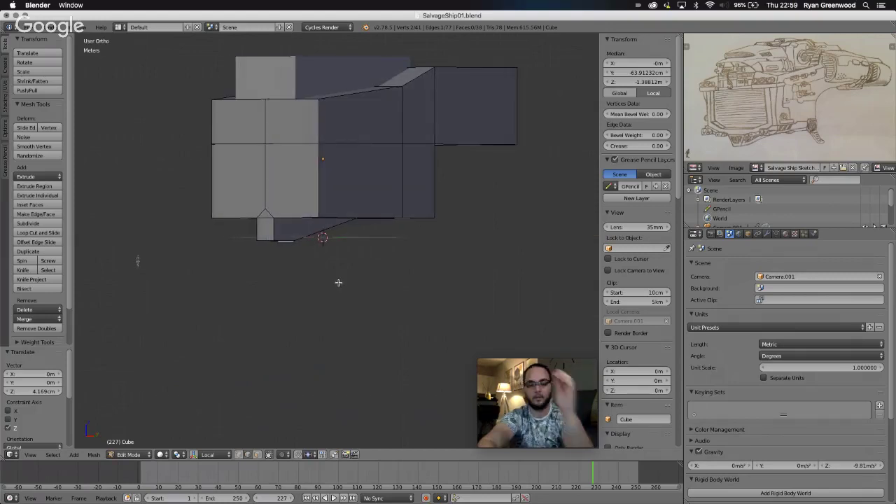
{"action": "key", "text": "Tab"}
Examine the blocked-out hull and its underside wedge from the front and side angles.
{"action": "scroll", "coordinate": [376, 286], "scroll_direction": "left", "scroll_amount": 8}
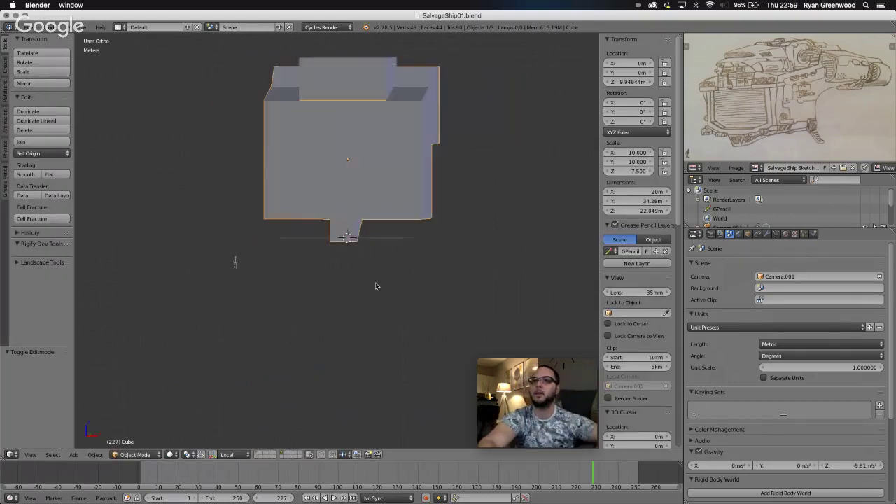
{"action": "scroll", "coordinate": [376, 286], "scroll_direction": "left", "scroll_amount": 10}
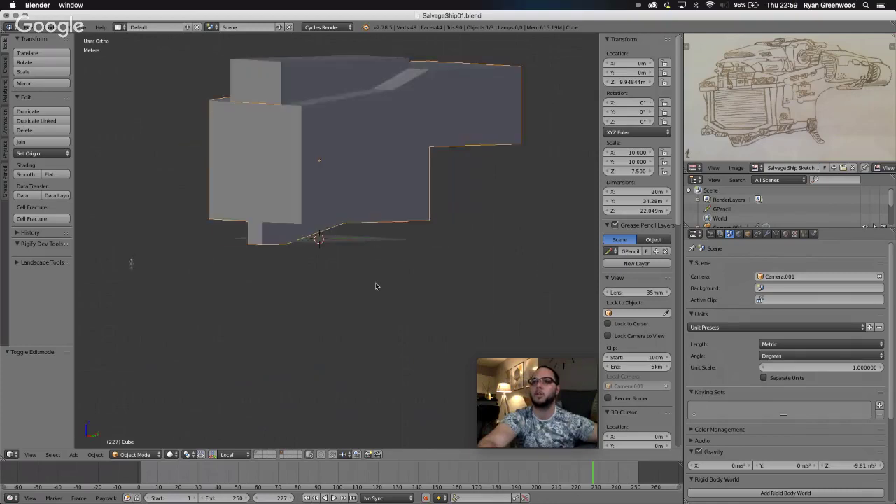
{"action": "scroll", "coordinate": [376, 286], "scroll_direction": "left", "scroll_amount": 10}
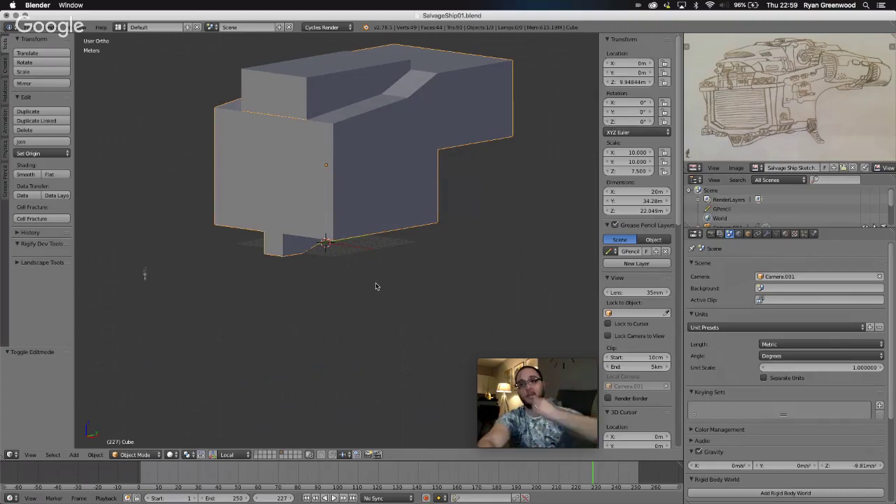
{"action": "scroll", "coordinate": [377, 286], "scroll_direction": "left", "scroll_amount": 8}
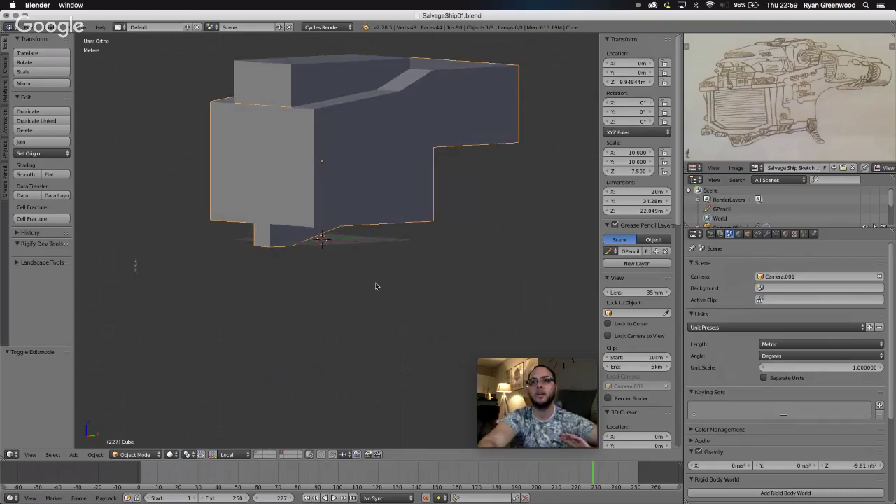
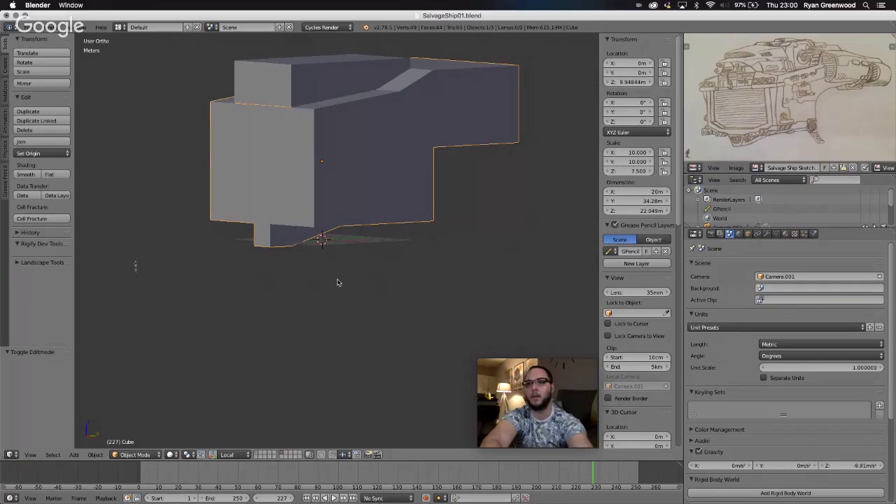
{"action": "scroll", "coordinate": [338, 282], "scroll_direction": "left", "scroll_amount": 5}
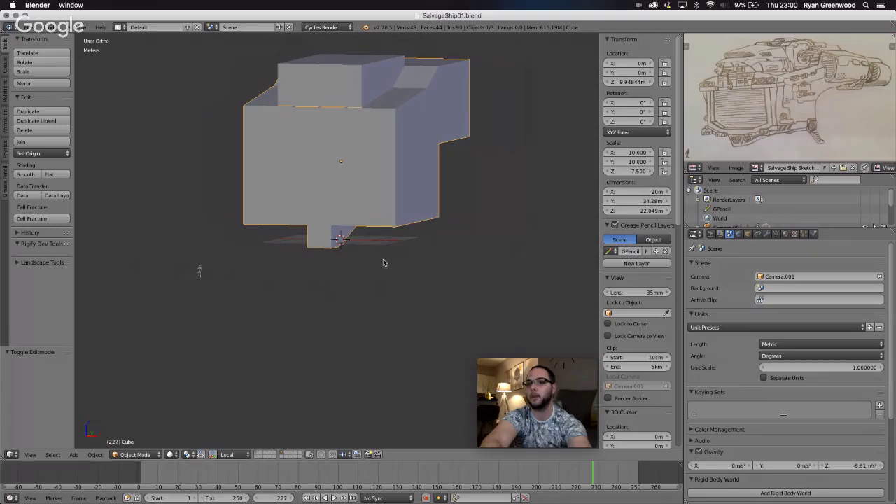
{"action": "scroll", "coordinate": [348, 254], "scroll_direction": "right", "scroll_amount": 3}
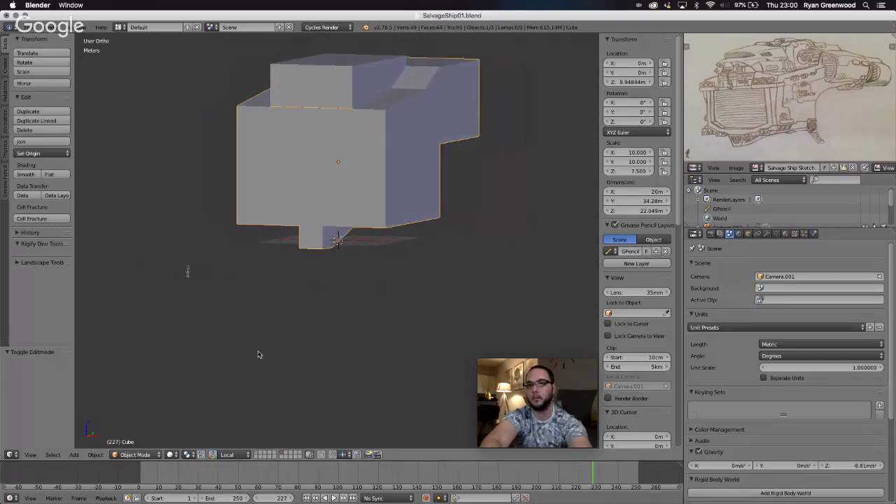
{"action": "key", "text": "shift+a"}
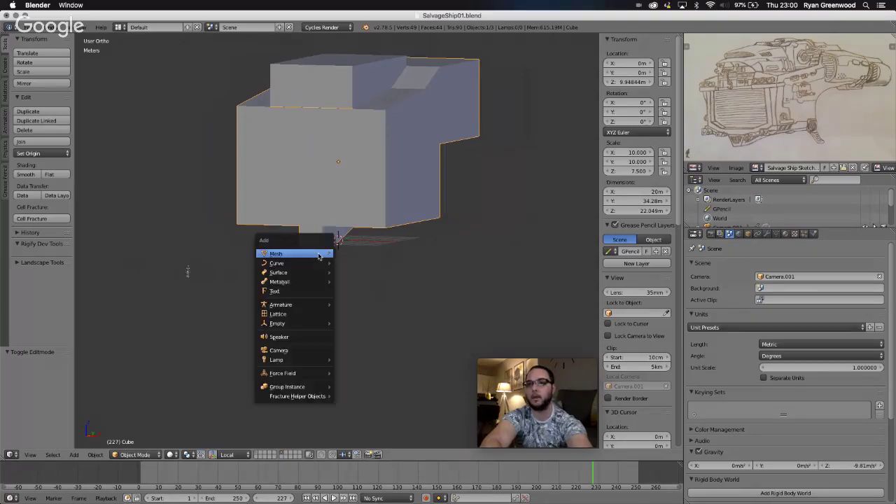
{"action": "mouse_move", "coordinate": [318, 255]}
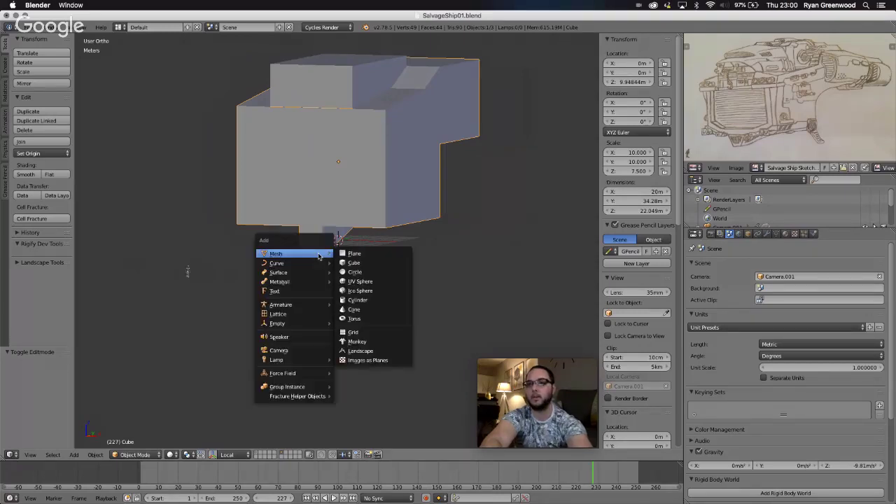
{"action": "left_click", "coordinate": [364, 271]}
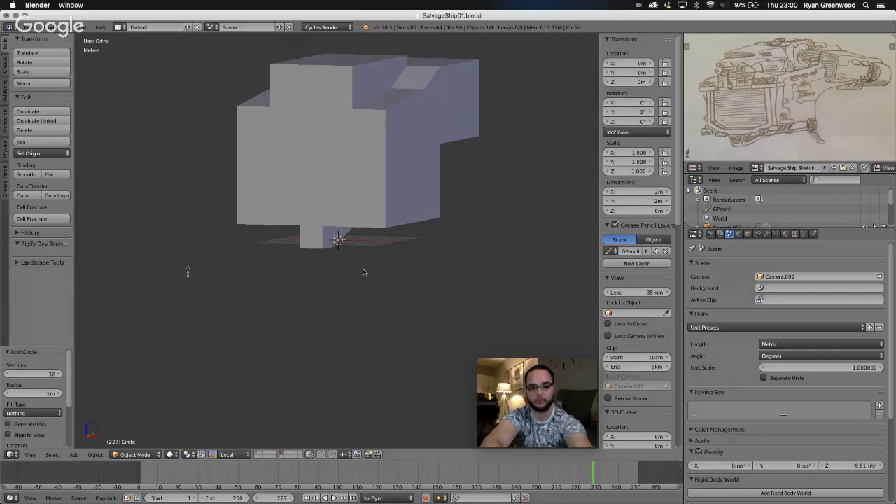
{"action": "key", "text": "g"}
{"action": "key", "text": "y"}
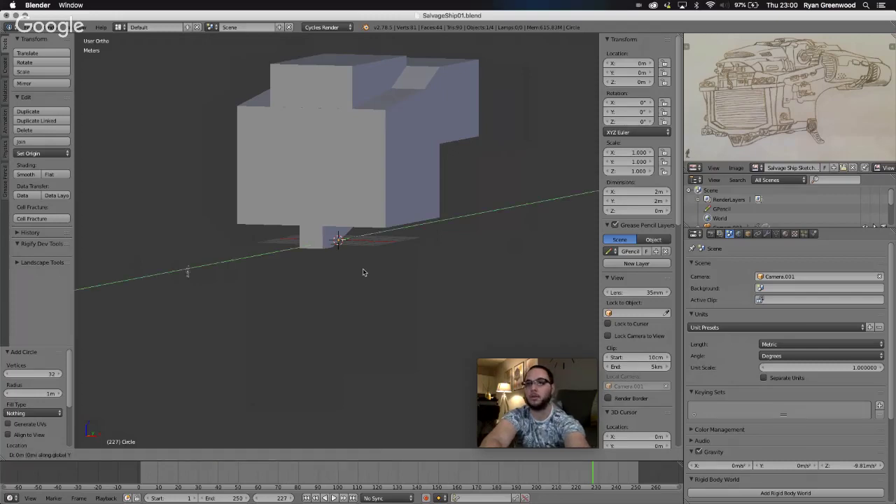
{"action": "left_click", "coordinate": [209, 305]}
{"action": "scroll", "coordinate": [225, 314], "scroll_direction": "left", "scroll_amount": 5}
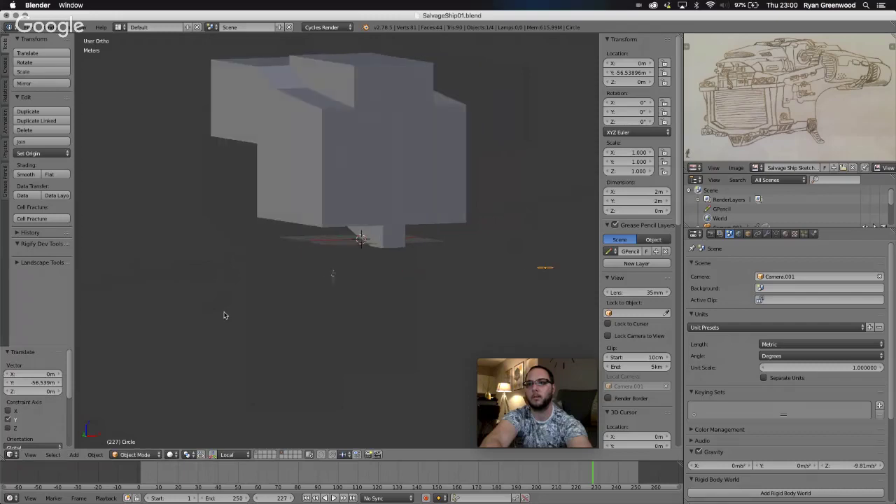
{"action": "scroll", "coordinate": [224, 315], "scroll_direction": "left", "scroll_amount": 3}
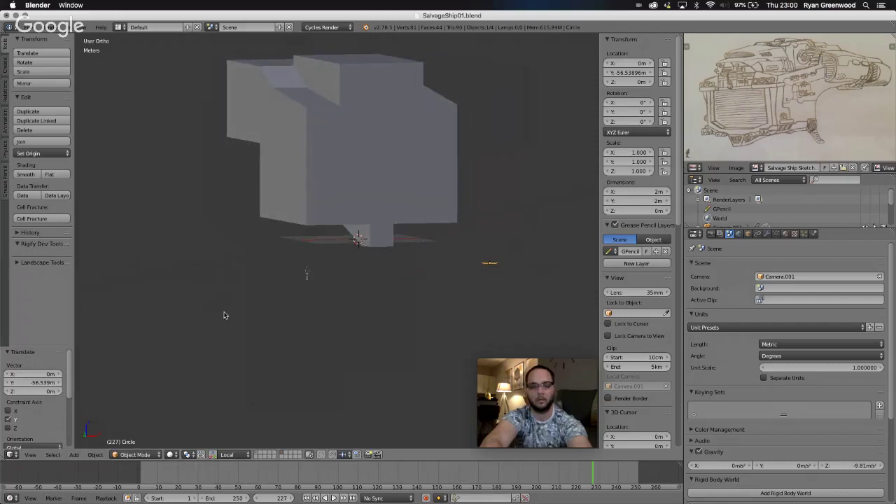
{"action": "key", "text": "x"}
{"action": "left_click", "coordinate": [223, 314]}
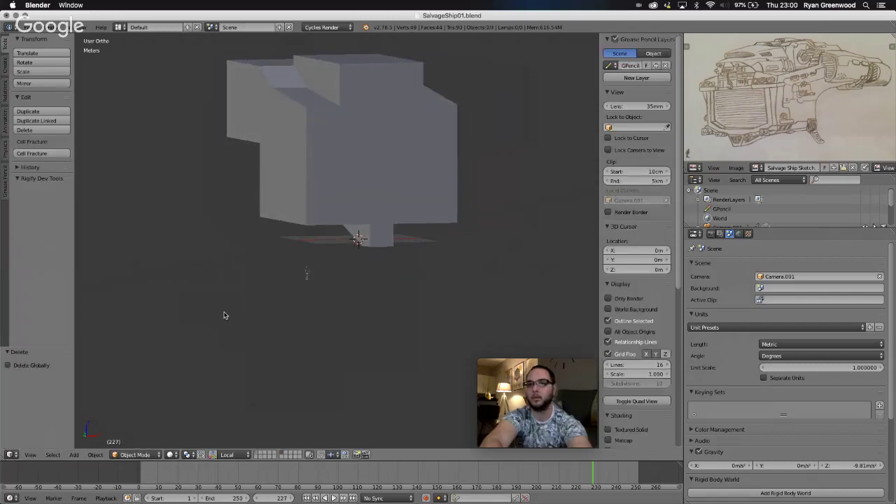
Add a cube mesh and move it about 47.8 m along negative Y, out in front of the hull.
{"action": "key", "text": "shift+a"}
{"action": "mouse_move", "coordinate": [372, 272]}
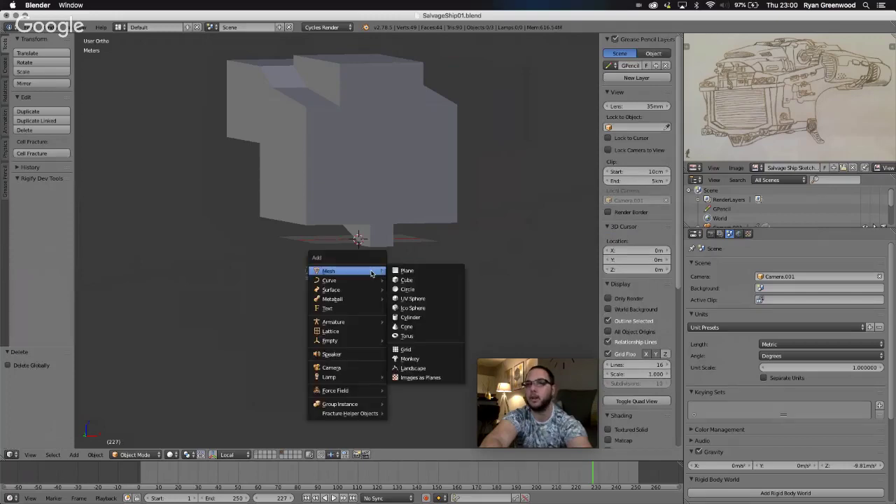
{"action": "left_click", "coordinate": [414, 282]}
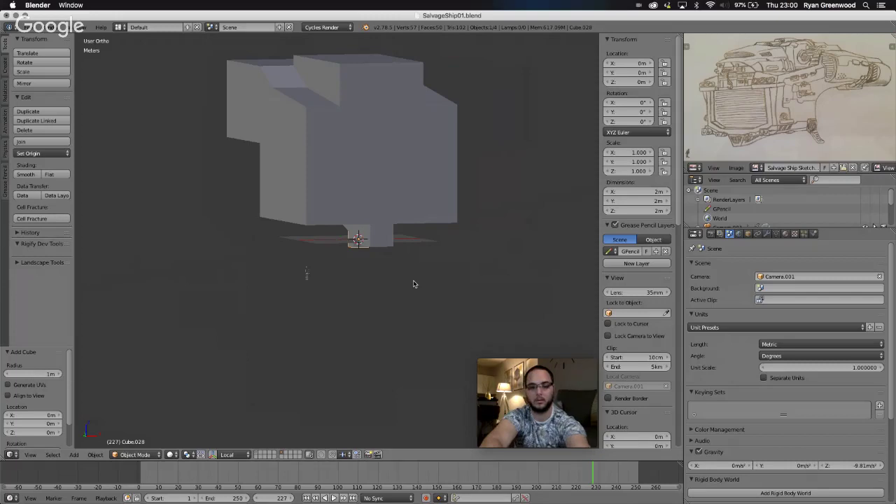
{"action": "key", "text": "g"}
{"action": "key", "text": "y"}
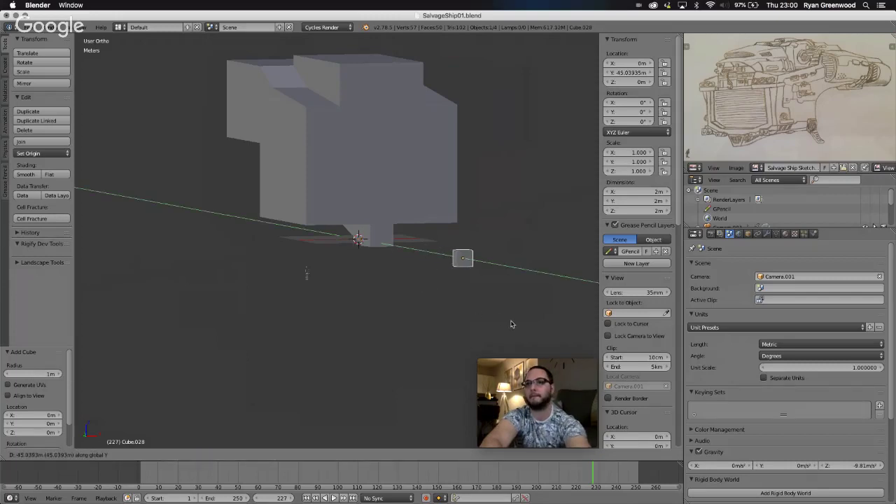
{"action": "left_click", "coordinate": [515, 324]}
In the top view, move the cube about 28 m along positive Y and about 12.8 m along negative X.
{"action": "left_click", "coordinate": [32, 454]}
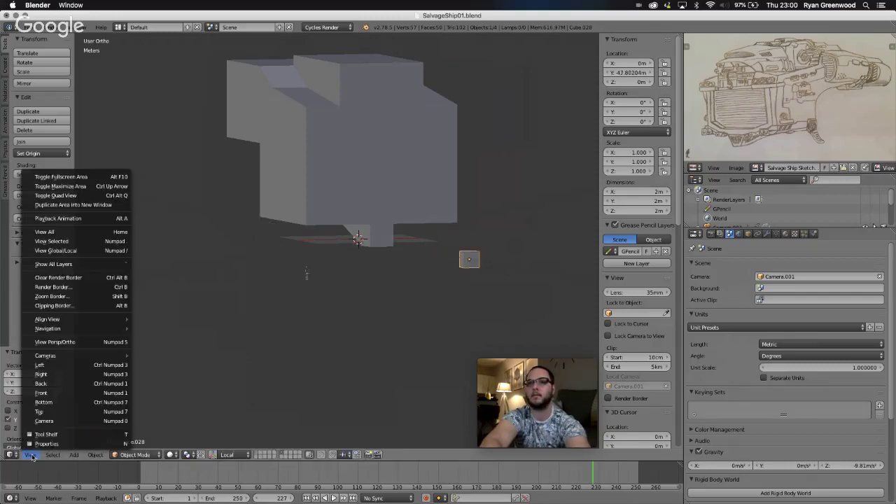
{"action": "left_click", "coordinate": [47, 414]}
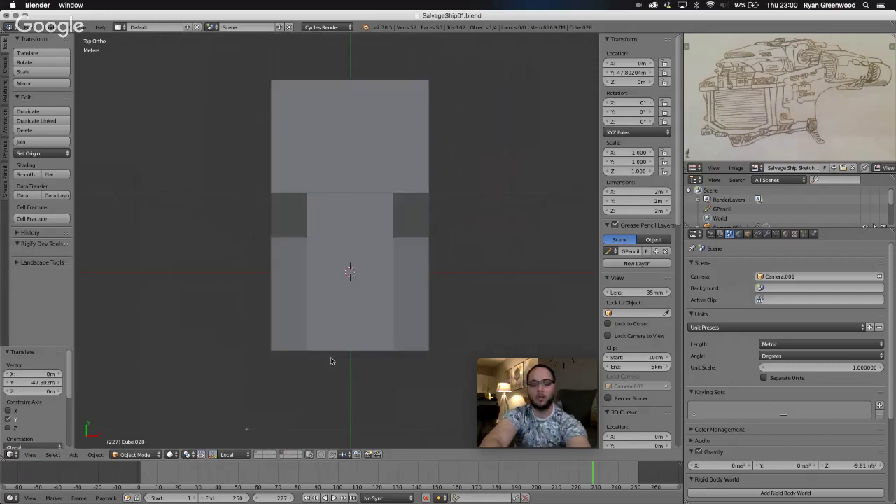
{"action": "key", "text": "g"}
{"action": "key", "text": "y"}
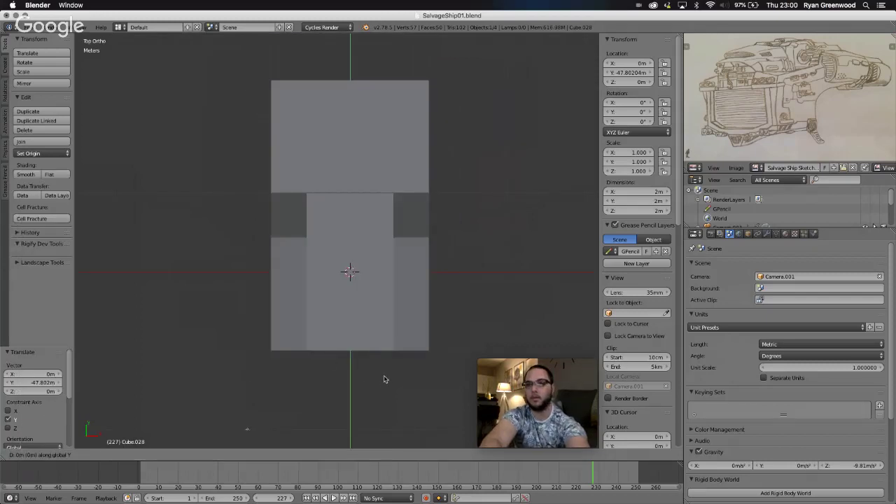
{"action": "left_click", "coordinate": [353, 158]}
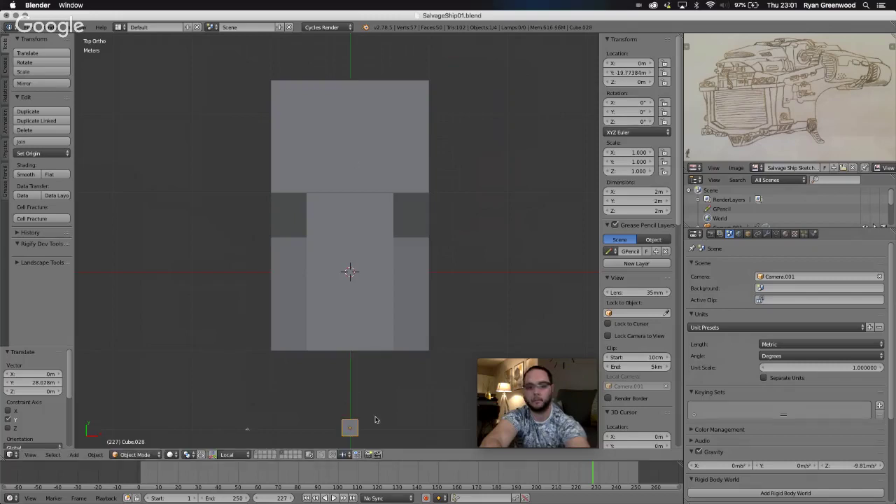
{"action": "key", "text": "g"}
{"action": "key", "text": "x"}
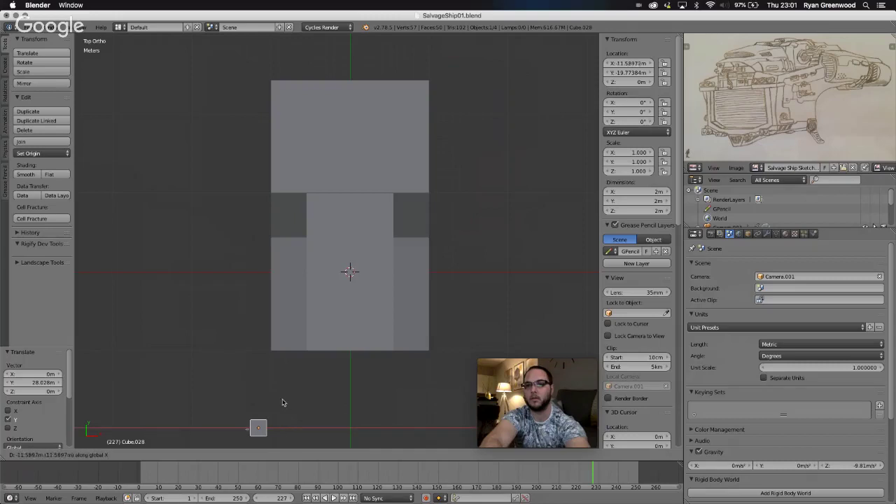
{"action": "left_click", "coordinate": [275, 403]}
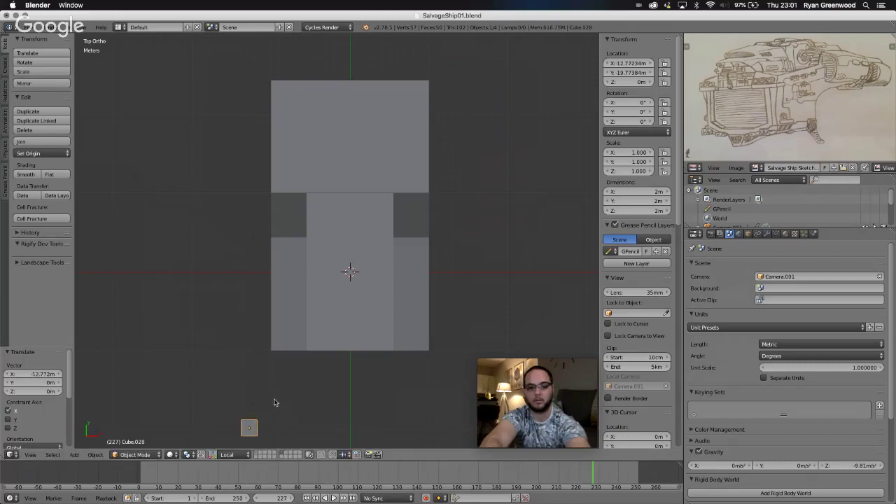
Move the cube about 1.66 m along positive Y, then isolate it together with the human rig in local view.
{"action": "key", "text": "g"}
{"action": "key", "text": "y"}
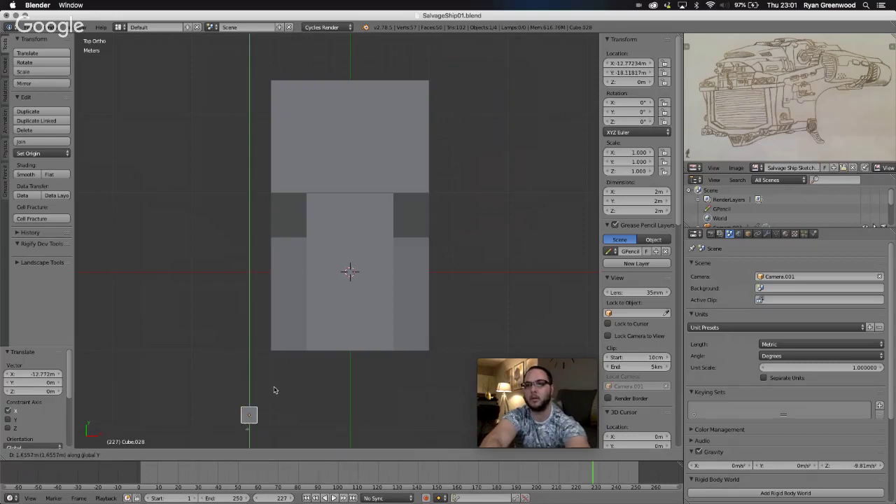
{"action": "left_click", "coordinate": [274, 390]}
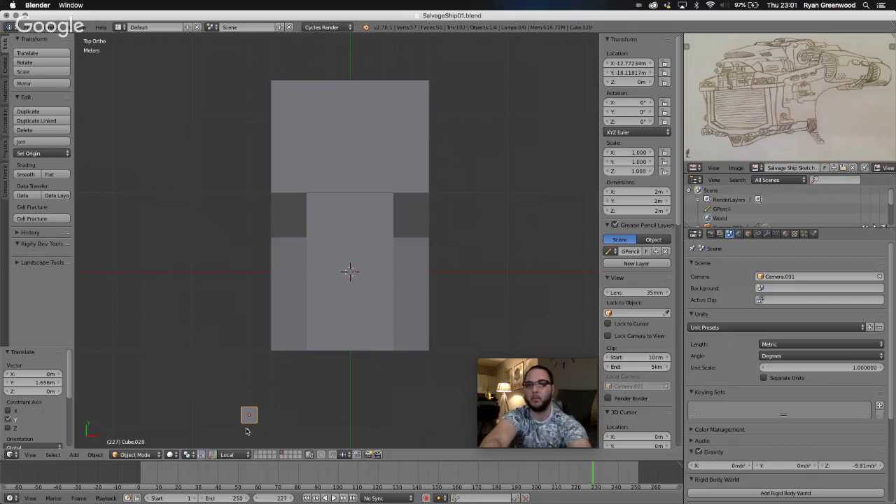
{"action": "right_click", "coordinate": [248, 433]}
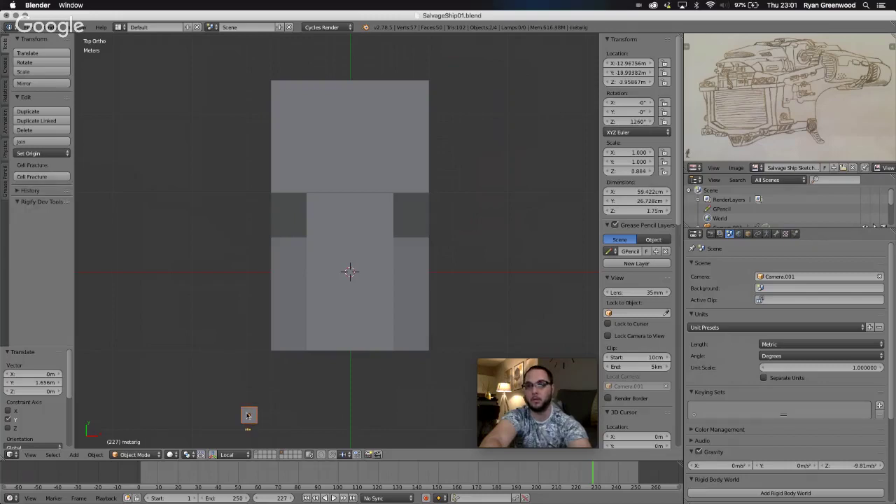
{"action": "left_click", "coordinate": [31, 456]}
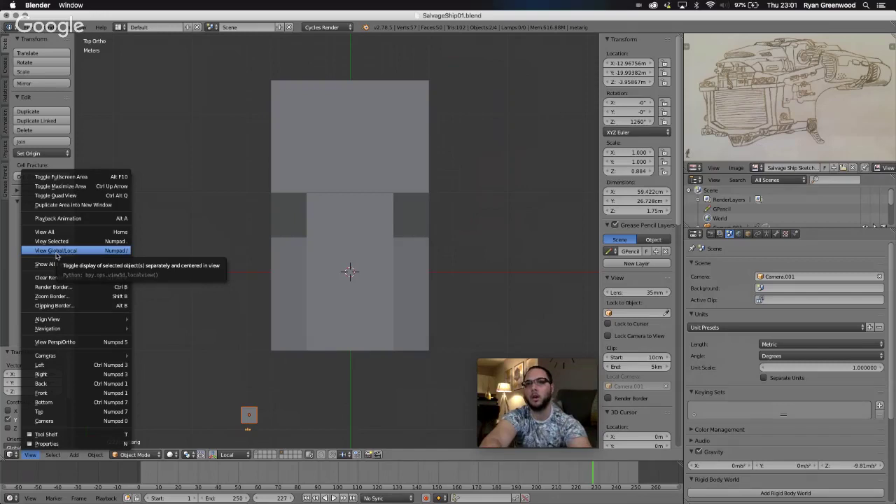
{"action": "left_click", "coordinate": [56, 254]}
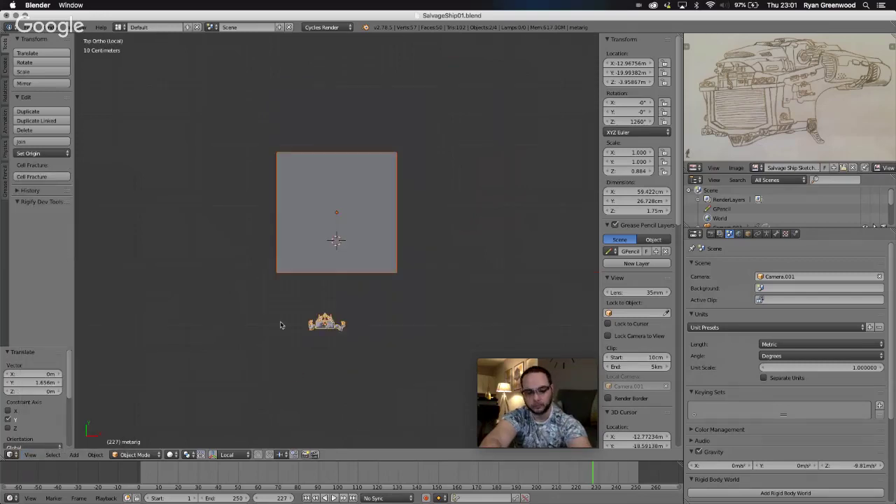
Examine the isolated cube and human rig from above and from the side to compare their sizes.
{"action": "scroll", "coordinate": [280, 325], "scroll_direction": "down", "scroll_amount": 15}
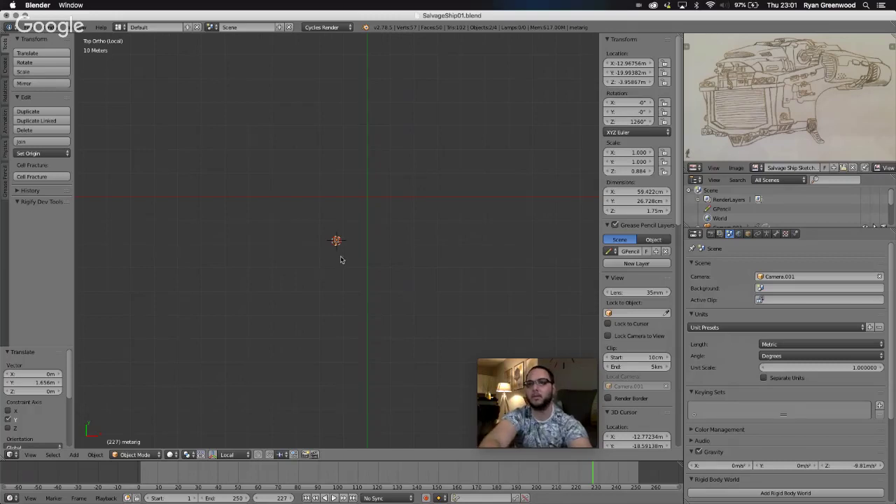
{"action": "scroll", "coordinate": [341, 260], "scroll_direction": "up", "scroll_amount": 5}
{"action": "scroll", "coordinate": [341, 259], "scroll_direction": "up", "scroll_amount": 8}
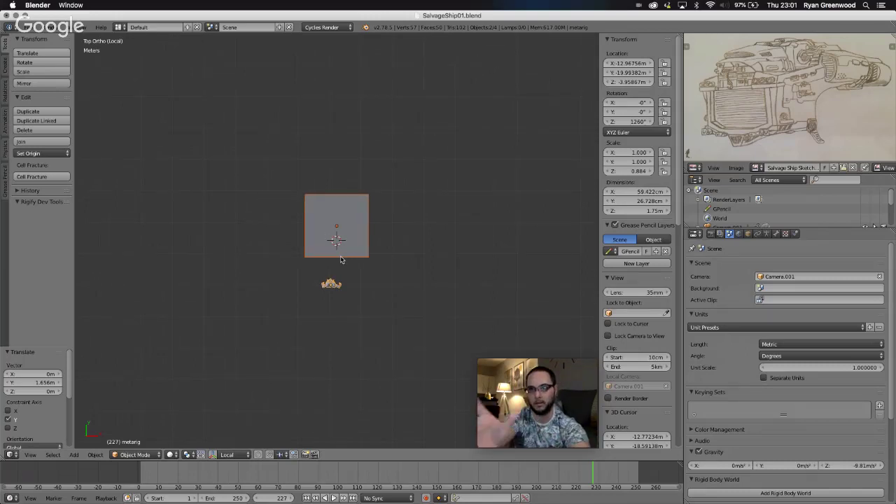
{"action": "scroll", "coordinate": [352, 242], "scroll_direction": "down", "scroll_amount": 5}
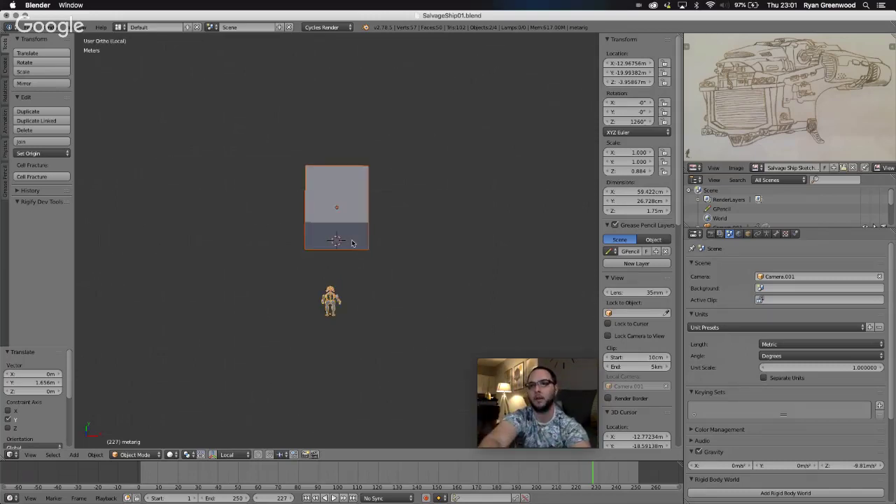
{"action": "key", "text": "KP_4"}
{"action": "key", "text": "KP_4"}
{"action": "key", "text": "KP_4"}
{"action": "key", "text": "KP_4"}
{"action": "key", "text": "KP_4"}
{"action": "key", "text": "KP_4"}
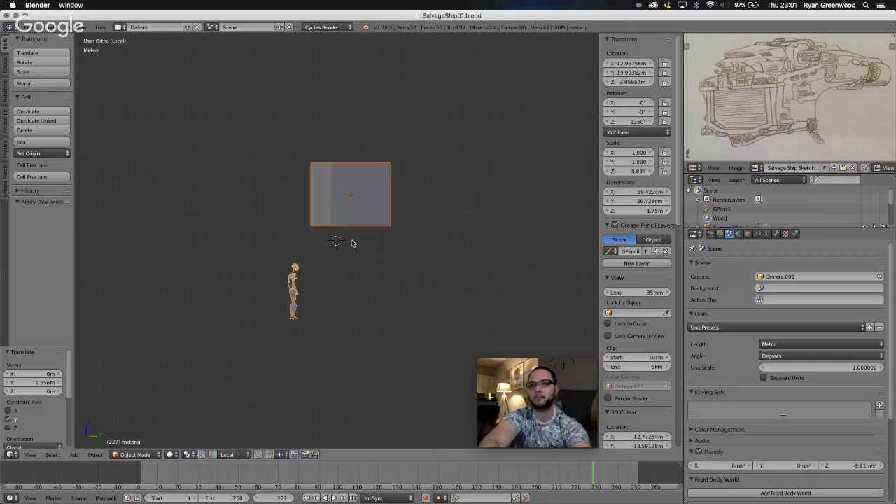
In the right view, raise the human rig alone about 3.02 m along Z so its feet line up with the cube's base.
{"action": "left_click", "coordinate": [30, 455]}
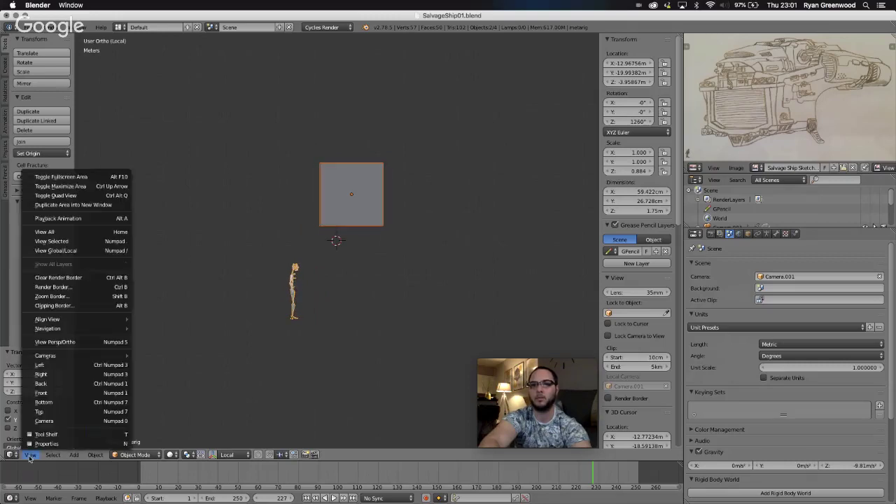
{"action": "left_click", "coordinate": [56, 376]}
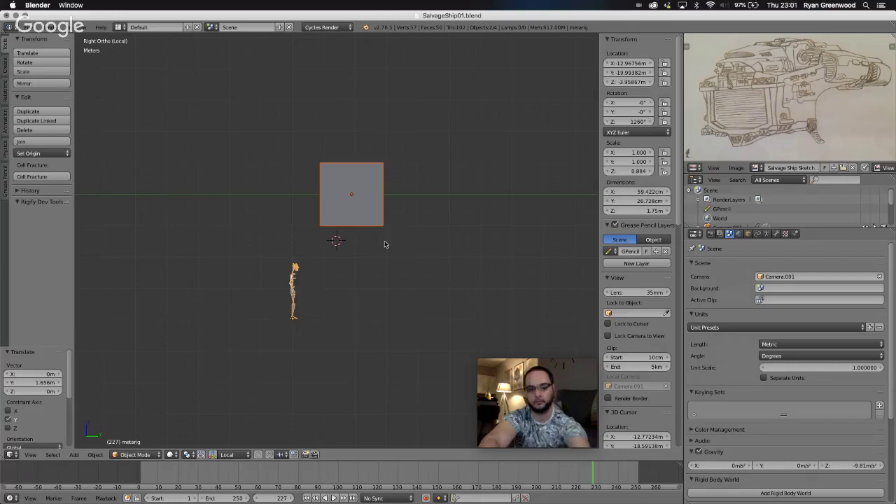
{"action": "key", "text": "g"}
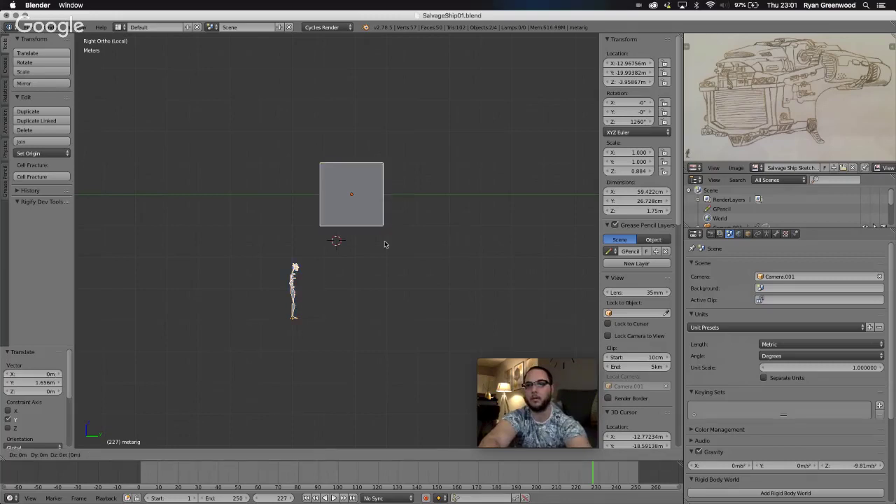
{"action": "left_click", "coordinate": [385, 244]}
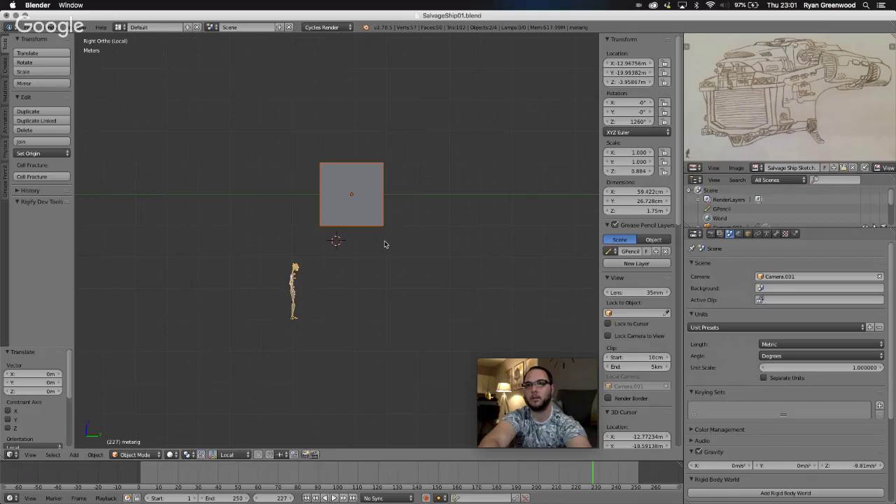
{"action": "left_click", "coordinate": [294, 304]}
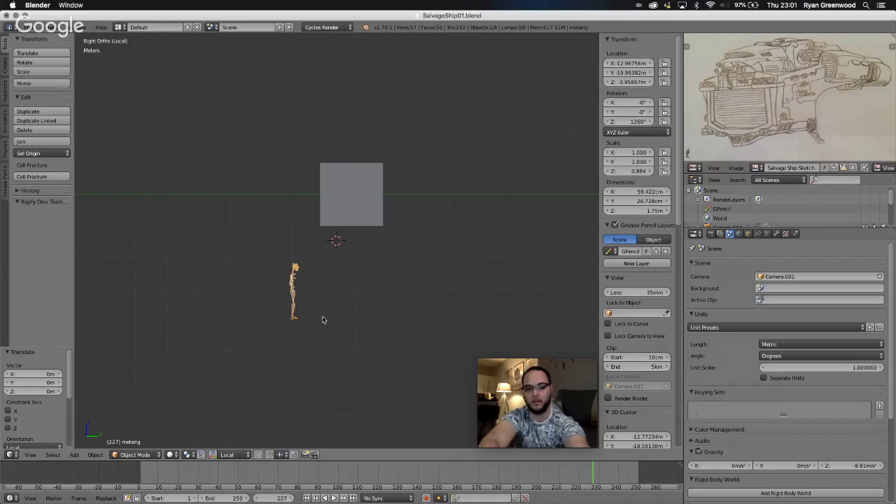
{"action": "key", "text": "g"}
{"action": "key", "text": "z"}
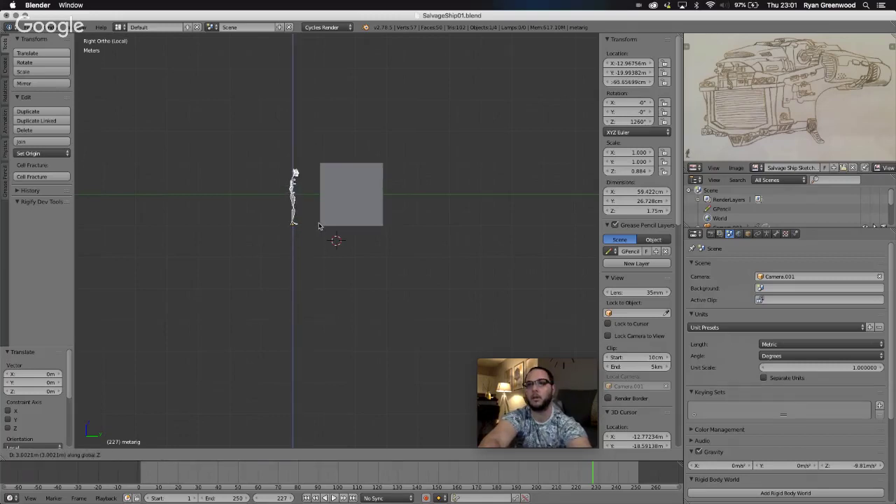
{"action": "left_click", "coordinate": [319, 225]}
Select the cube and enter Edit Mode with face selection active.
{"action": "right_click", "coordinate": [357, 209]}
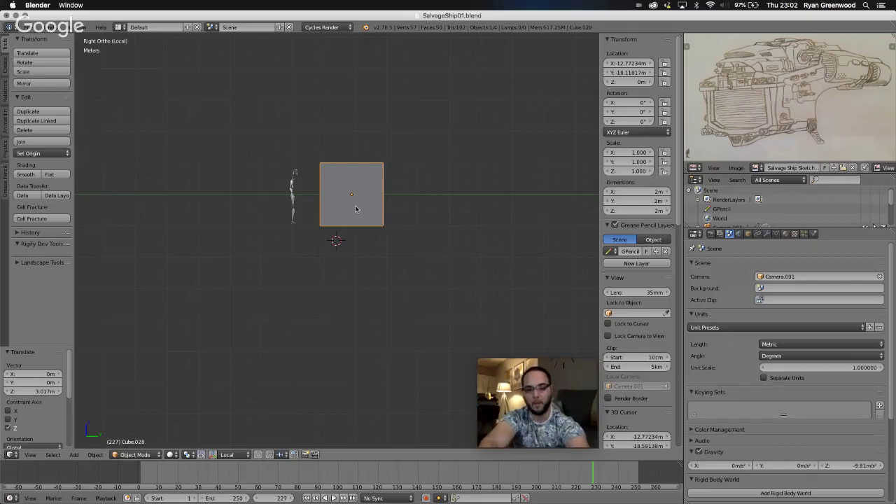
{"action": "key", "text": "s"}
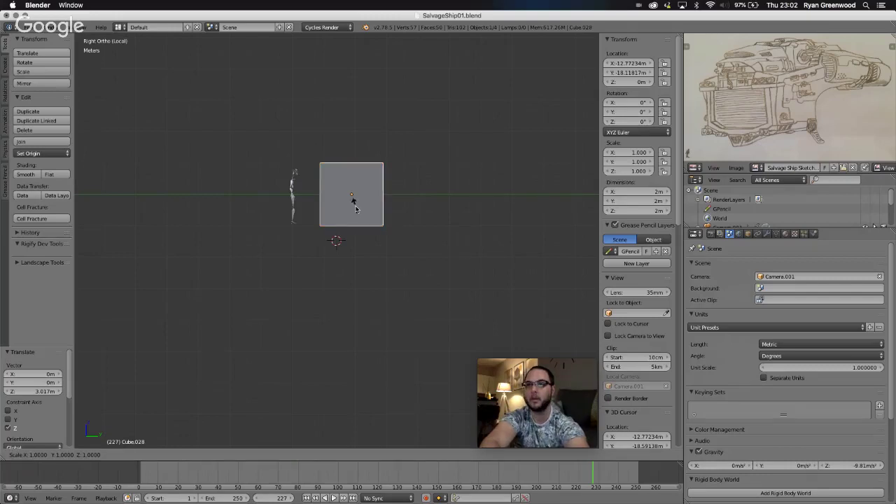
{"action": "key", "text": "Escape"}
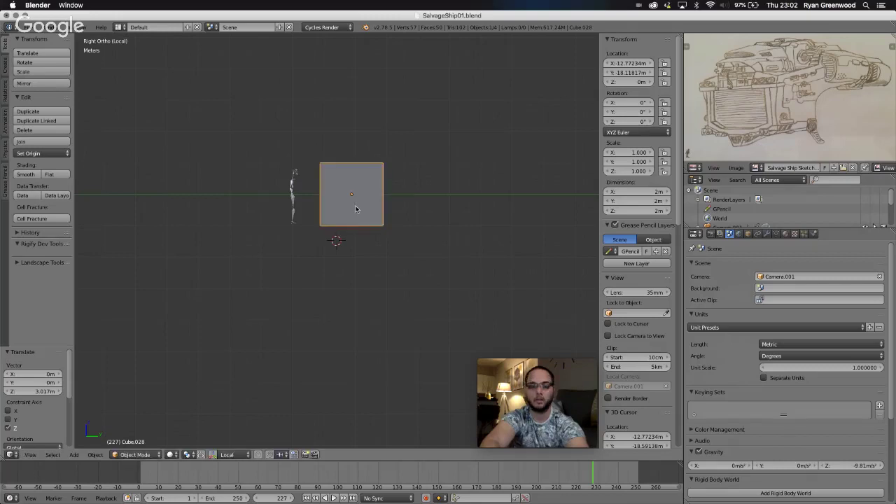
{"action": "key", "text": "Tab"}
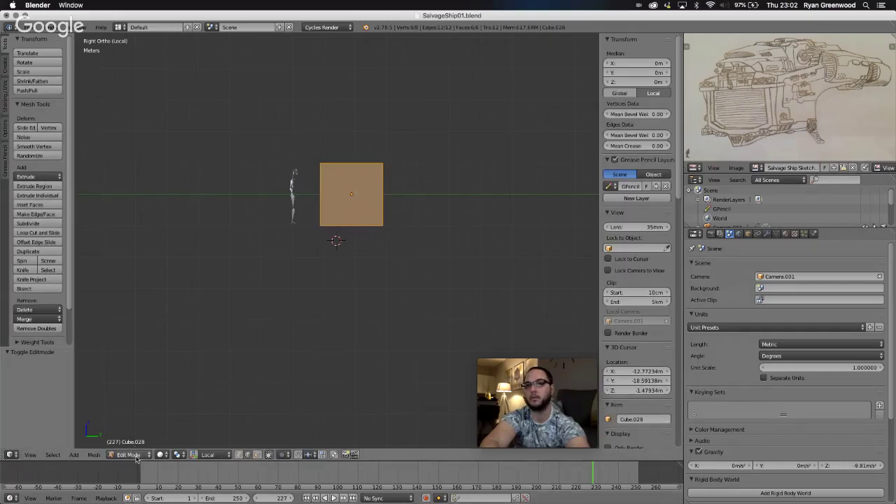
{"action": "middle_click_drag", "start_coordinate": [372, 199], "coordinate": [372, 200]}
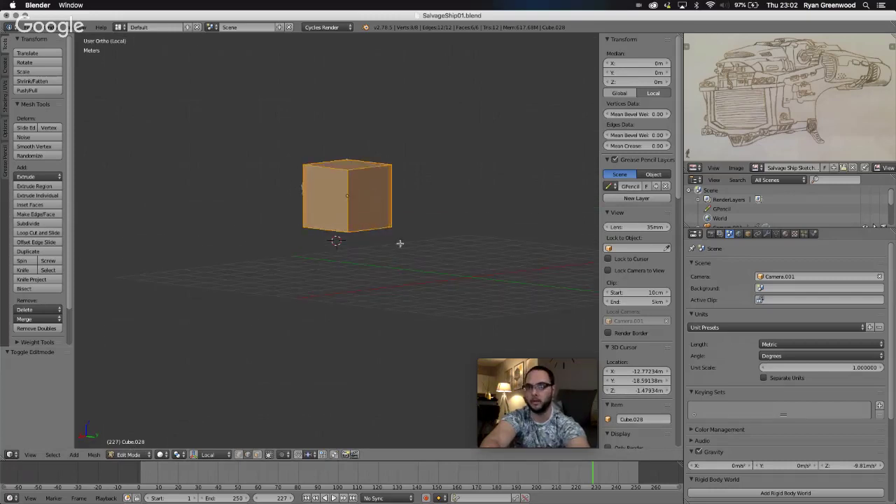
{"action": "middle_click_drag", "start_coordinate": [398, 245], "coordinate": [398, 244]}
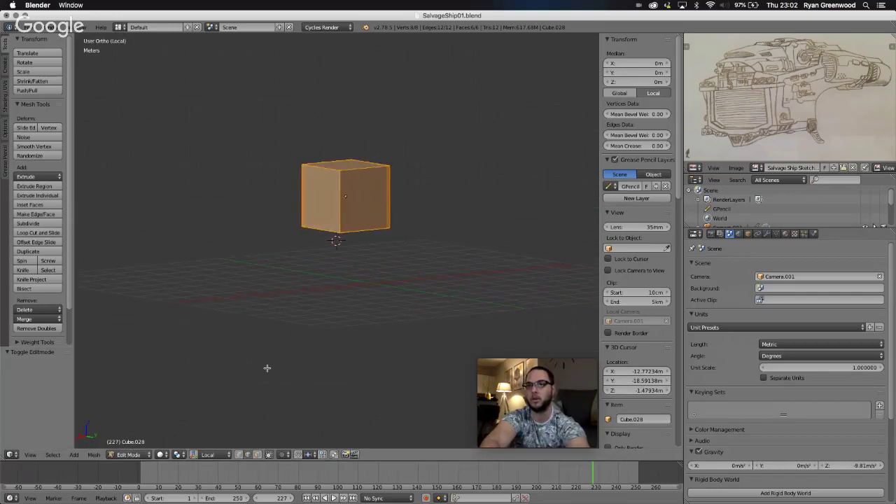
{"action": "left_click", "coordinate": [257, 455]}
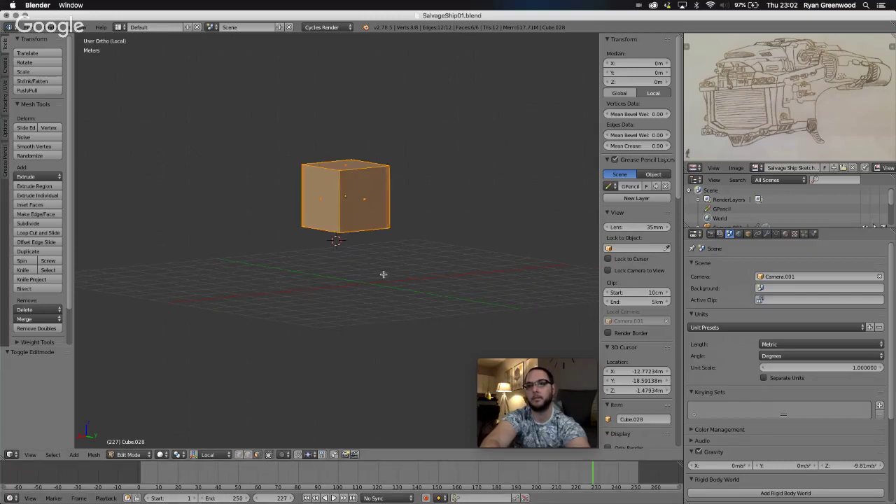
In the right view, move the cube's positive-Y face about 1.56 m along negative Y to thin it into a slab.
{"action": "middle_click_drag", "start_coordinate": [383, 275], "coordinate": [384, 275]}
{"action": "right_click", "coordinate": [325, 201]}
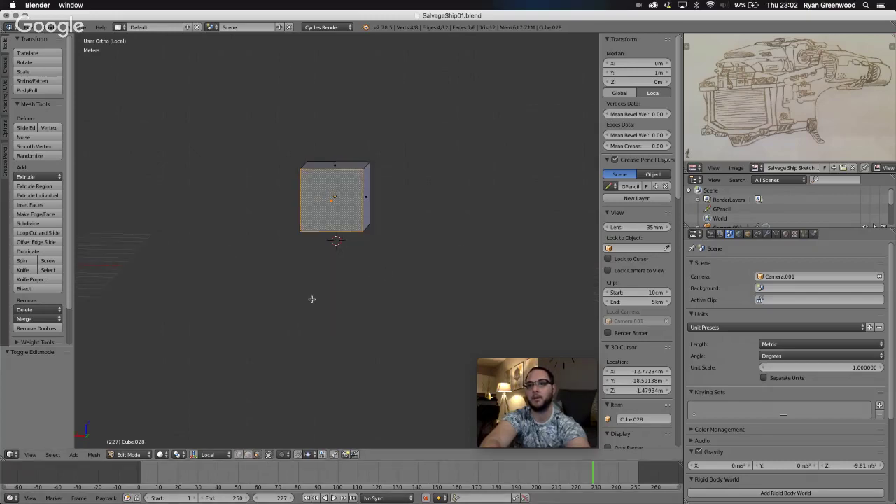
{"action": "middle_click_drag", "start_coordinate": [312, 300], "coordinate": [175, 346]}
{"action": "left_click", "coordinate": [31, 455]}
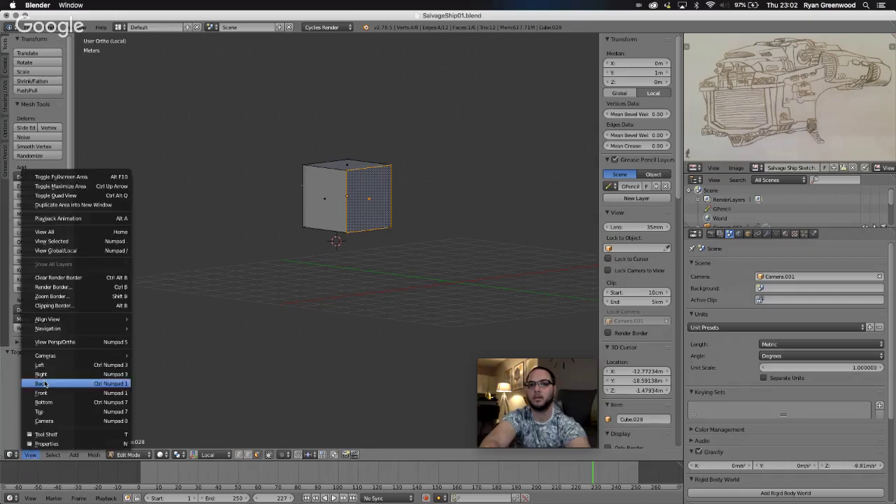
{"action": "left_click", "coordinate": [46, 373]}
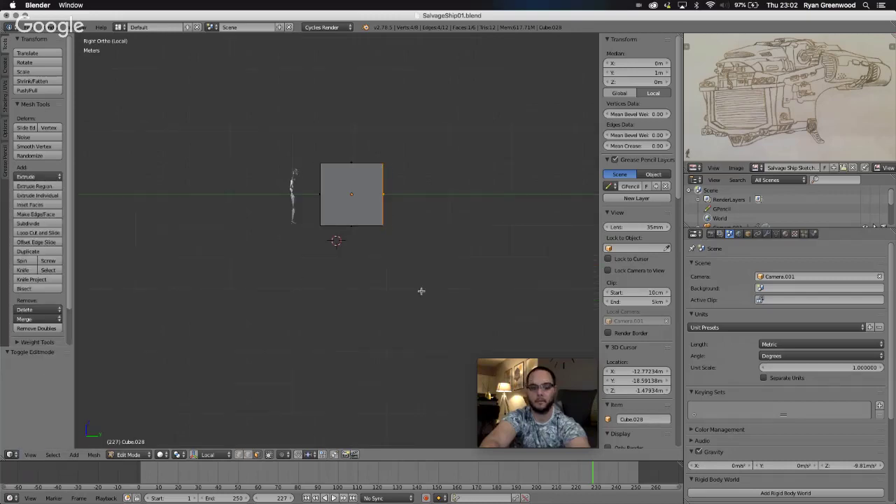
{"action": "key", "text": "g"}
{"action": "key", "text": "y"}
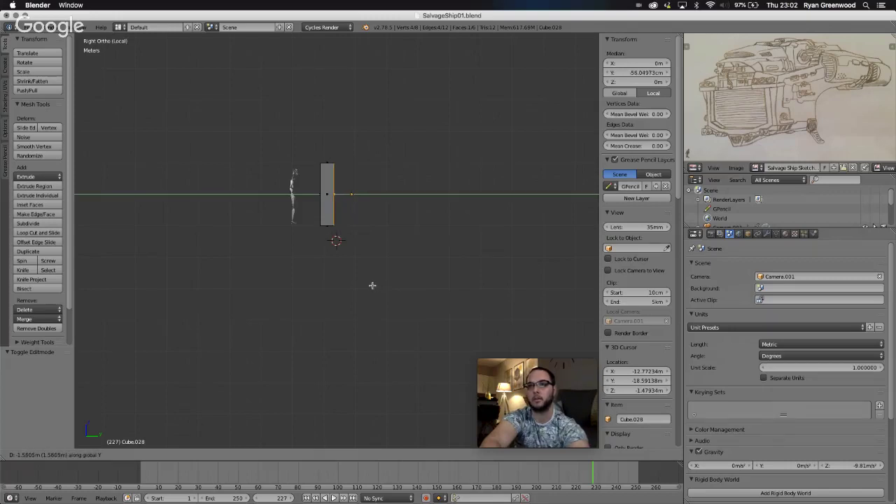
{"action": "left_click", "coordinate": [372, 284]}
Raise the slab's top face about 35.4 cm along Z.
{"action": "middle_click_drag", "start_coordinate": [362, 294], "coordinate": [360, 308]}
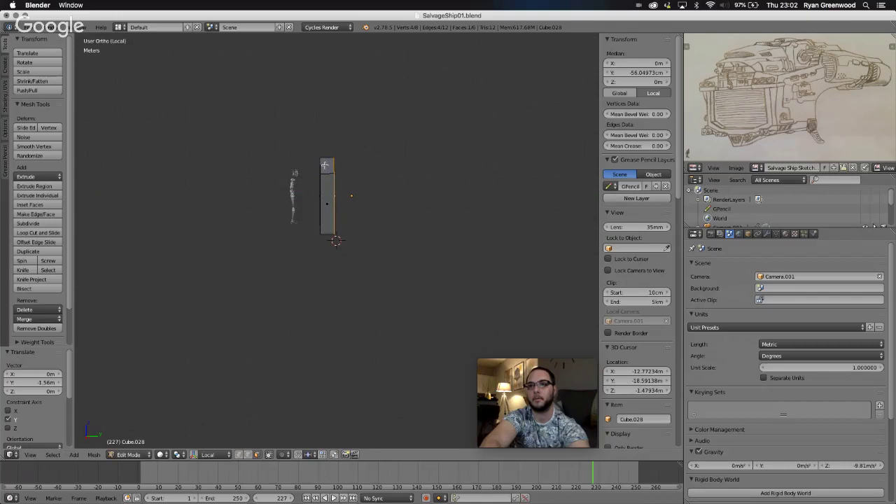
{"action": "right_click", "coordinate": [326, 165]}
{"action": "key", "text": "g"}
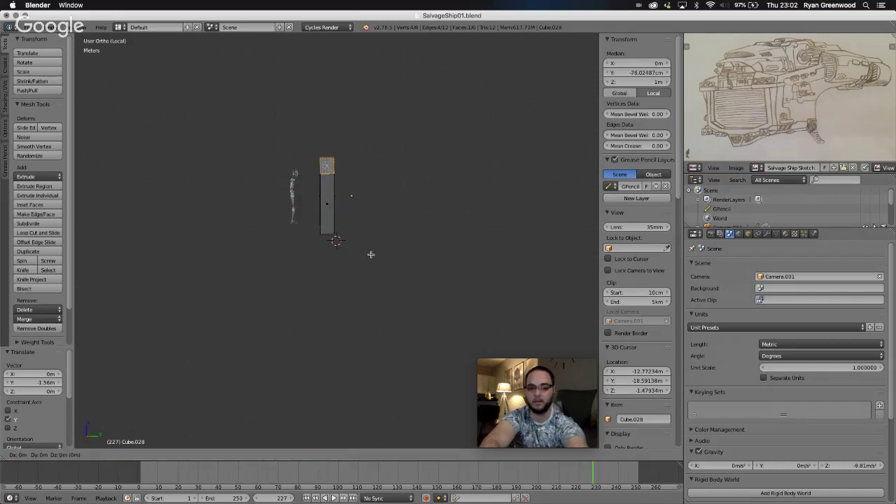
{"action": "key", "text": "z"}
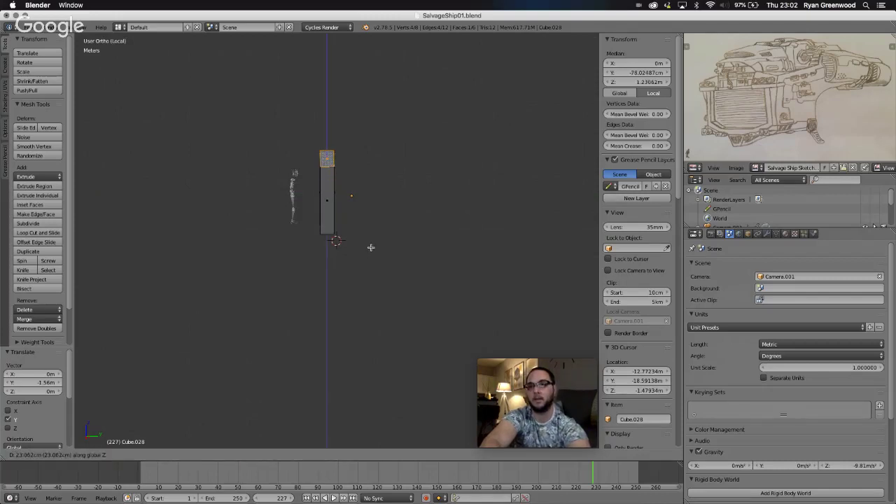
{"action": "left_click", "coordinate": [368, 243]}
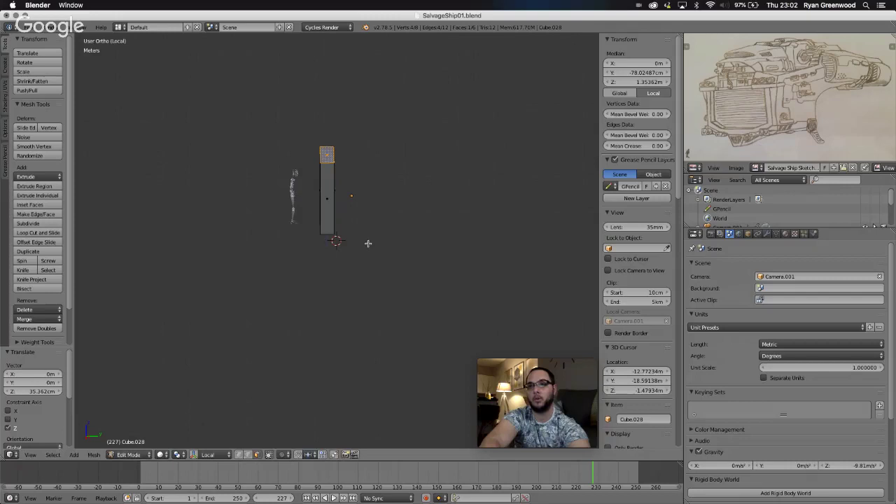
Compare the slab's height with the human rig up close in the right view.
{"action": "left_click", "coordinate": [31, 455]}
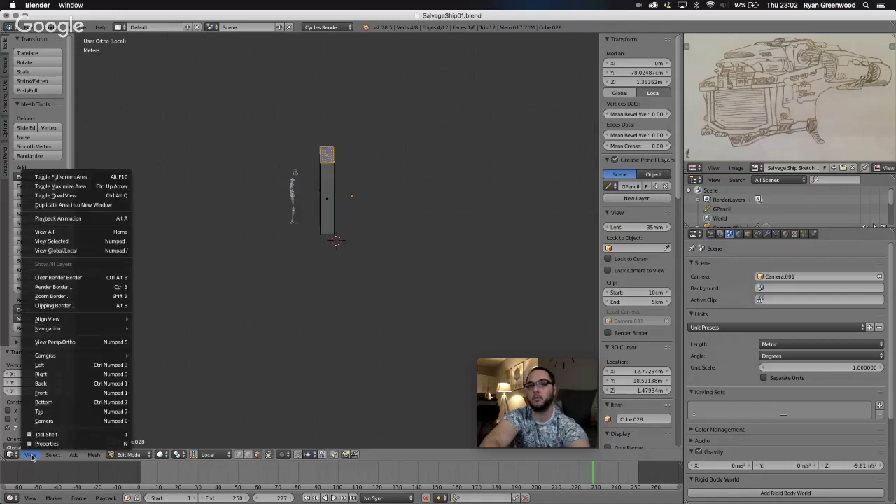
{"action": "left_click", "coordinate": [44, 374]}
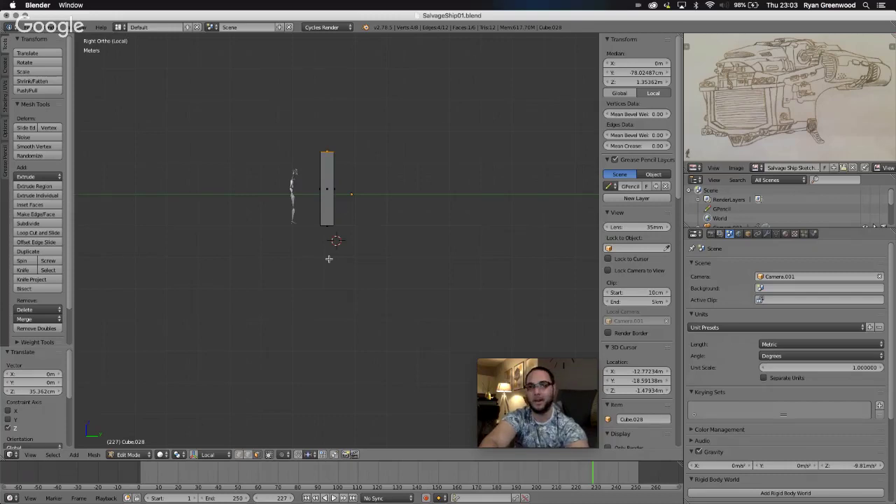
{"action": "scroll", "coordinate": [354, 213], "scroll_direction": "up", "scroll_amount": 6}
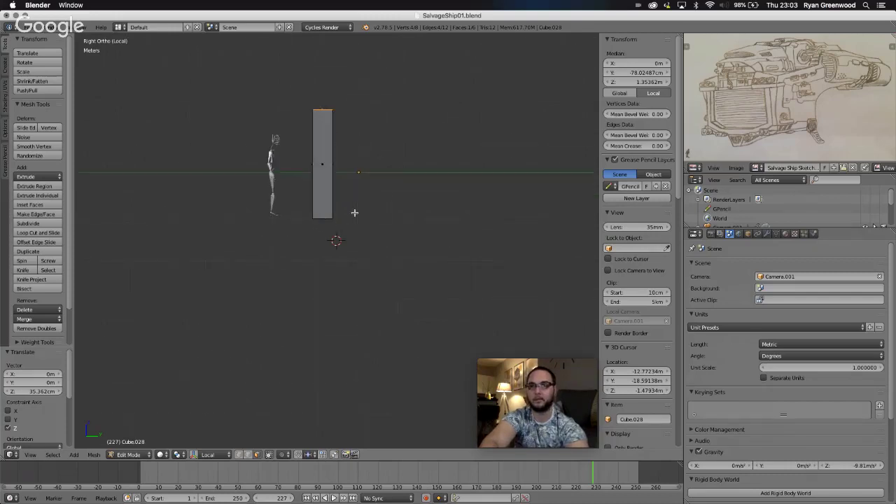
{"action": "scroll", "coordinate": [355, 213], "scroll_direction": "down", "scroll_amount": 1}
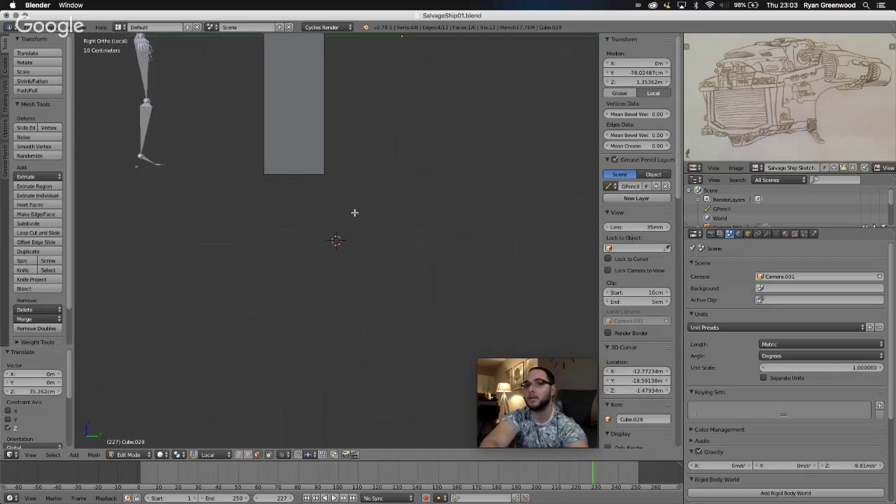
{"action": "scroll", "coordinate": [355, 213], "scroll_direction": "up", "scroll_amount": 6, "text": "shift"}
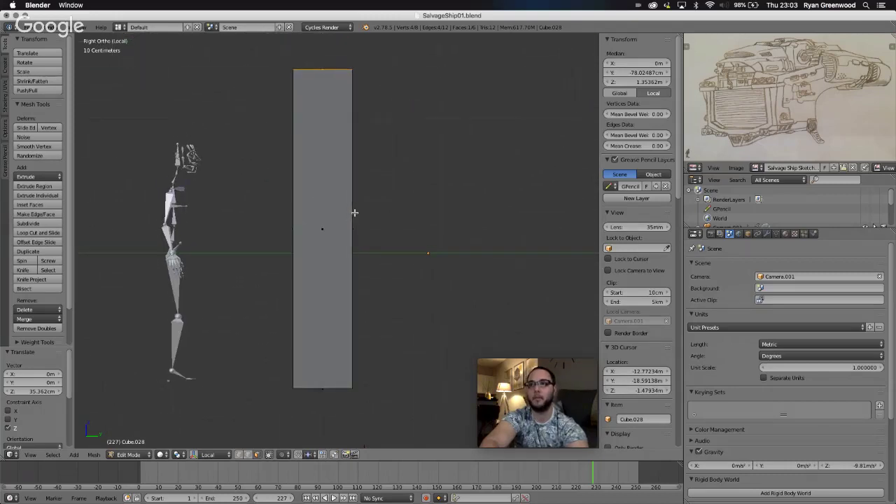
Move the slab's negative-Y face about 18.5 cm along positive Y to make the slab thinner.
{"action": "scroll", "coordinate": [376, 246], "scroll_direction": "left", "scroll_amount": 3}
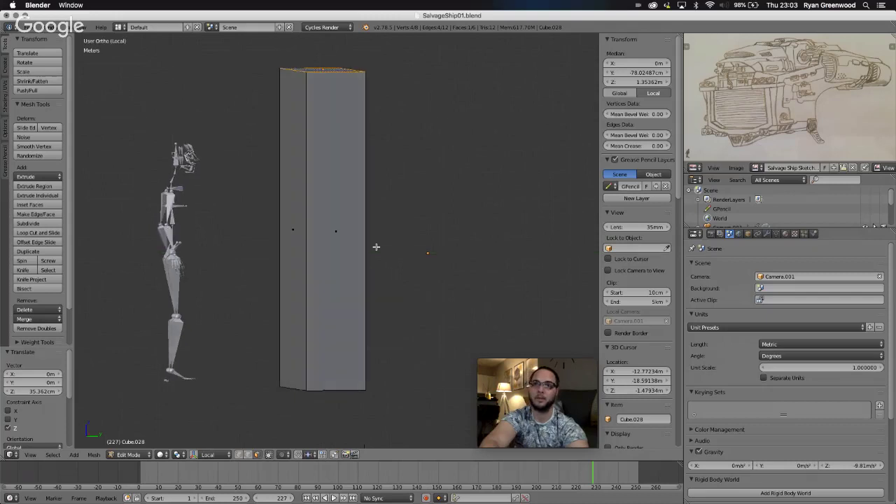
{"action": "scroll", "coordinate": [376, 246], "scroll_direction": "right", "scroll_amount": 2}
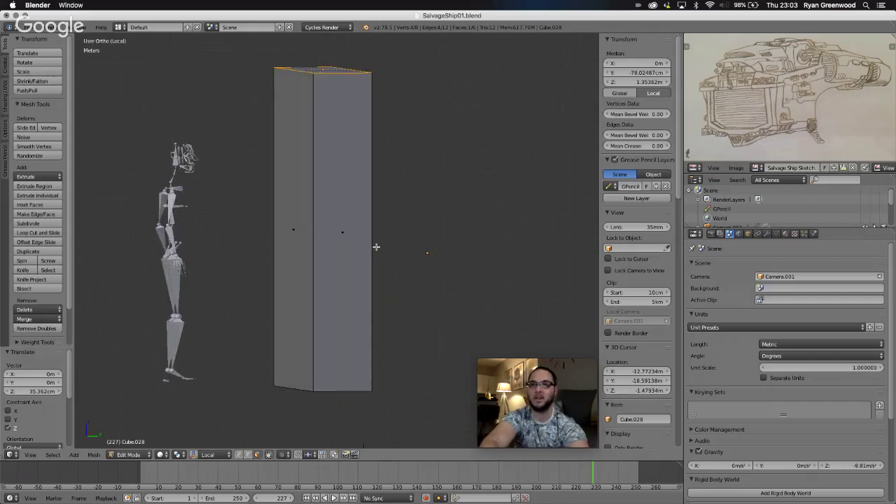
{"action": "right_click", "coordinate": [308, 229]}
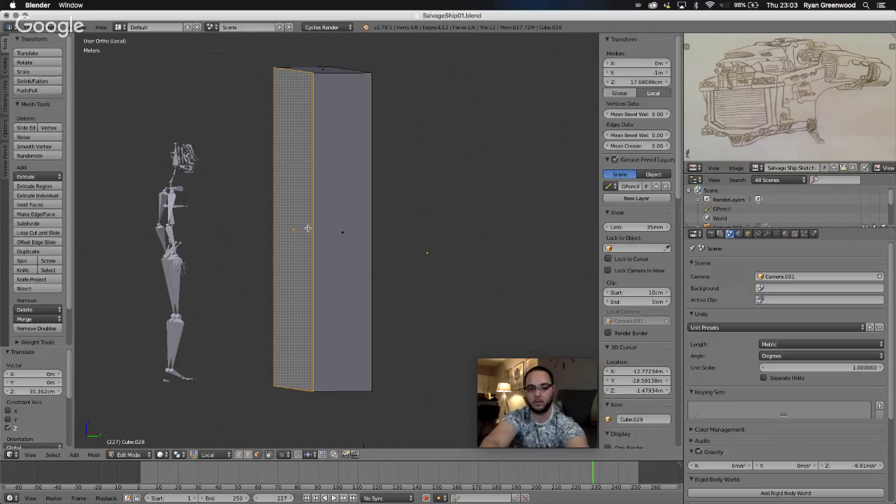
{"action": "key", "text": "g"}
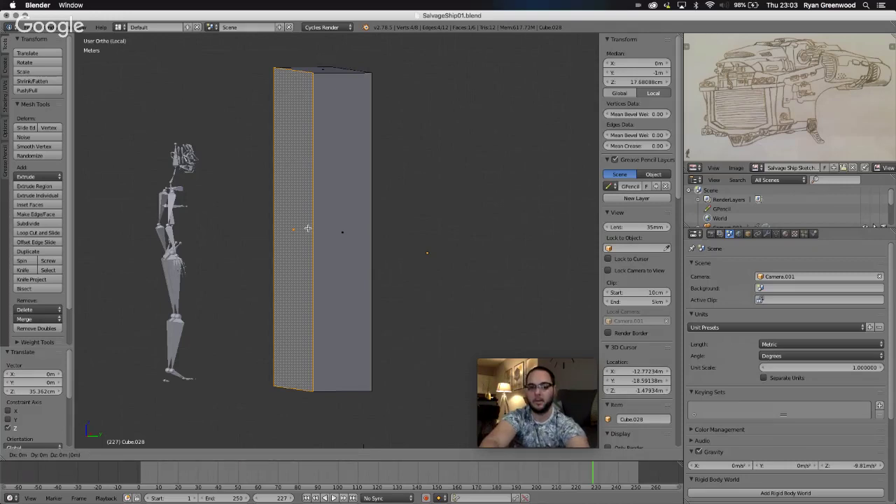
{"action": "key", "text": "y"}
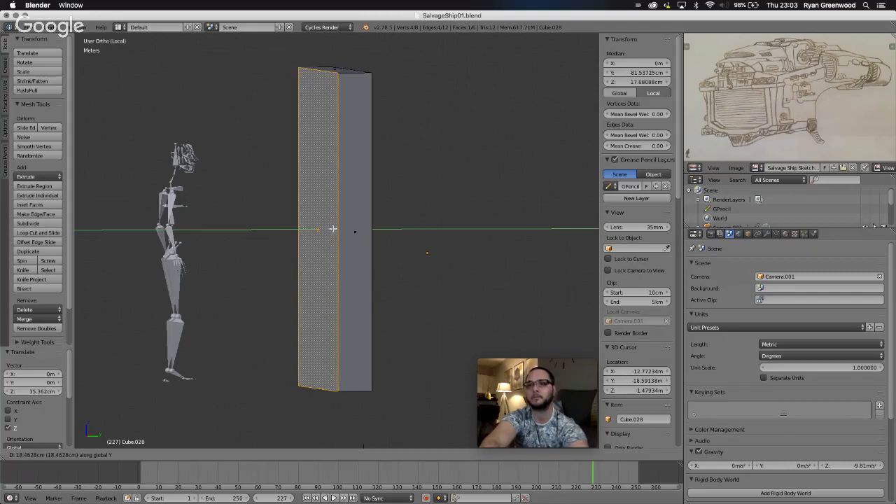
{"action": "left_click", "coordinate": [333, 229]}
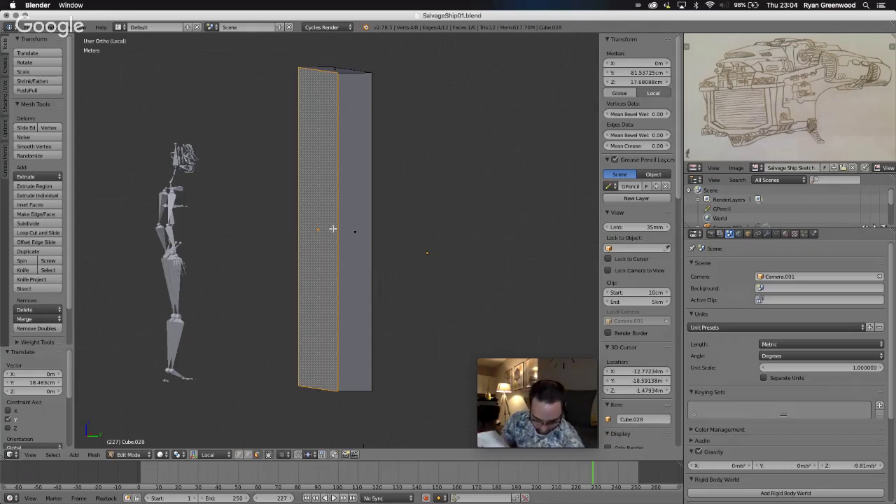
Lower the slab's top face about 94.8 cm along Z, to around the human rig's shoulder height.
{"action": "right_click", "coordinate": [338, 71]}
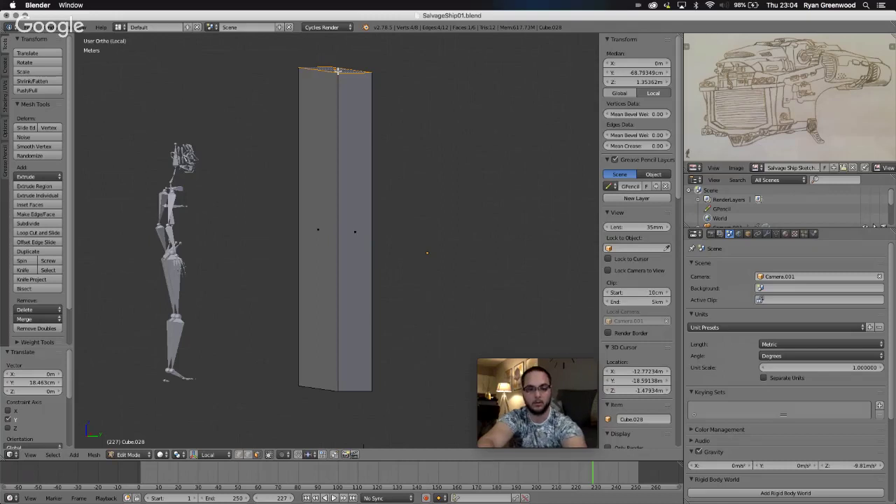
{"action": "key", "text": "g"}
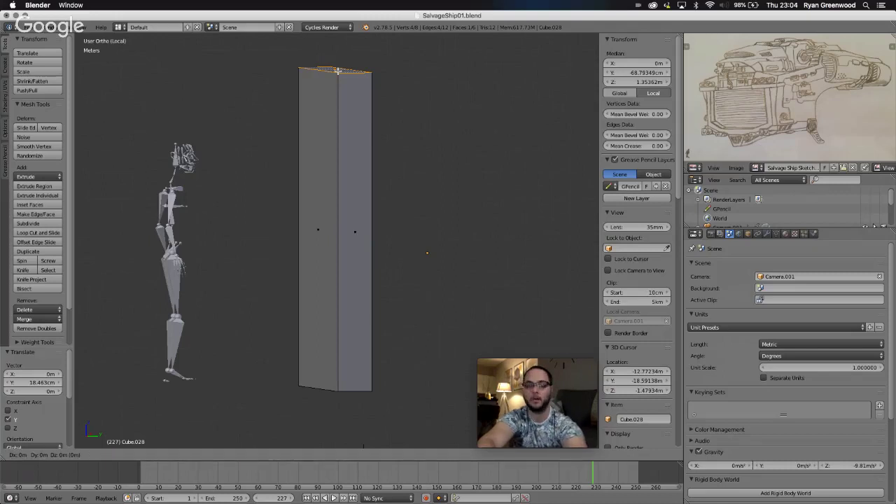
{"action": "key", "text": "z"}
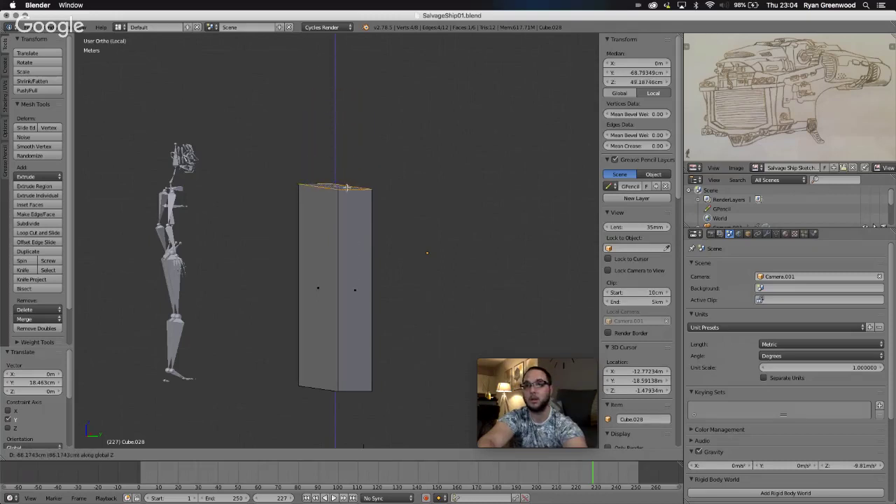
{"action": "left_click", "coordinate": [347, 200]}
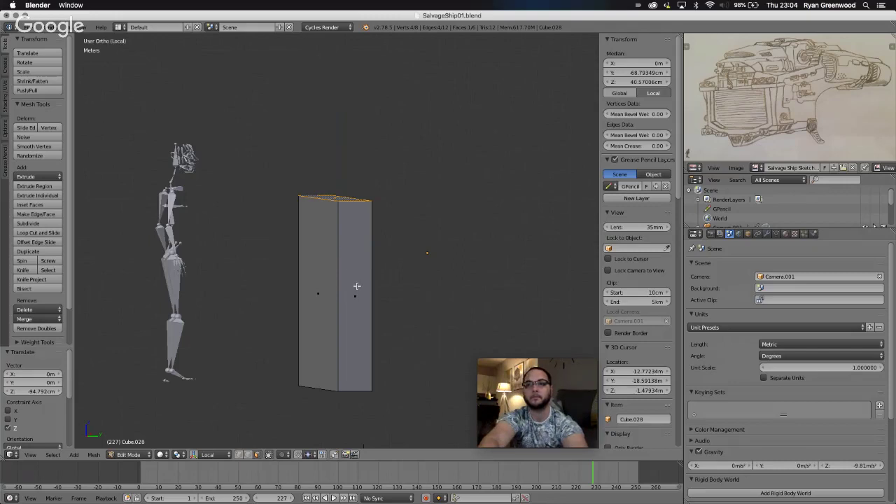
Select the slab's two opposite X side faces and, in the front view, scale them along X by about 0.518.
{"action": "scroll", "coordinate": [357, 277], "scroll_direction": "left", "scroll_amount": 3}
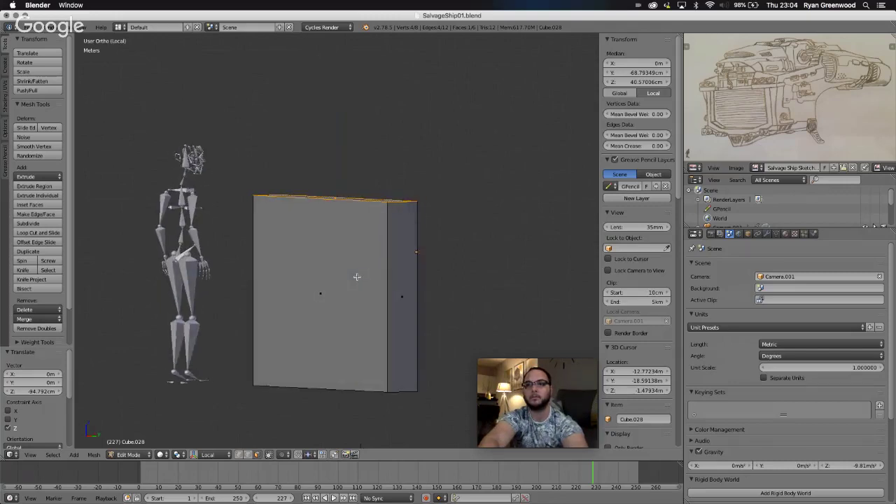
{"action": "scroll", "coordinate": [357, 276], "scroll_direction": "right", "scroll_amount": 5}
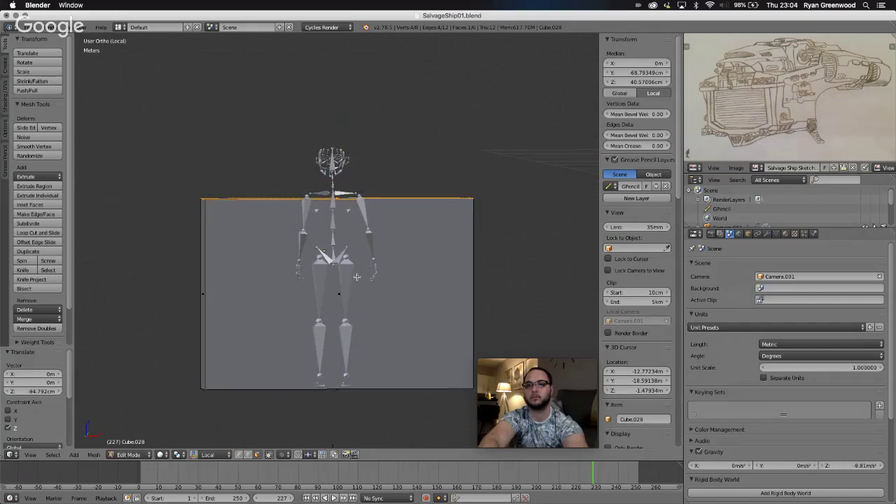
{"action": "scroll", "coordinate": [357, 277], "scroll_direction": "right", "scroll_amount": 3}
{"action": "scroll", "coordinate": [357, 277], "scroll_direction": "left", "scroll_amount": 2}
{"action": "scroll", "coordinate": [358, 277], "scroll_direction": "right", "scroll_amount": 3}
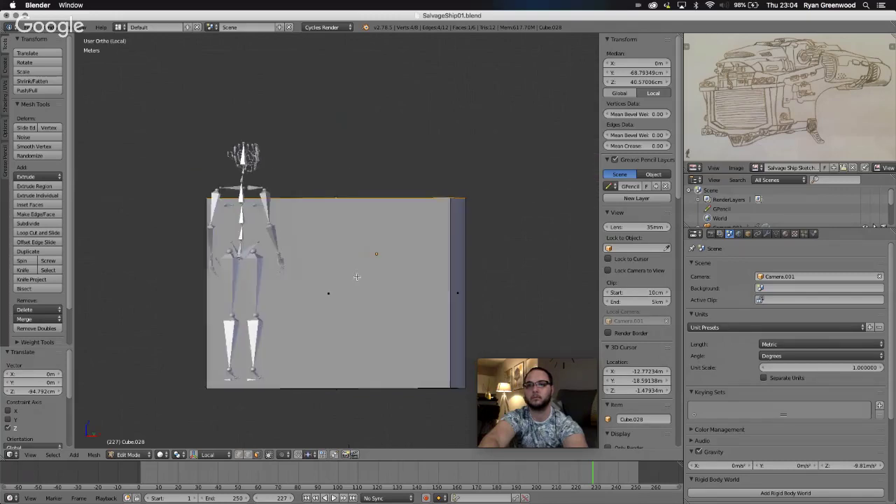
{"action": "scroll", "coordinate": [357, 276], "scroll_direction": "right", "scroll_amount": 1}
{"action": "right_click", "coordinate": [456, 293]}
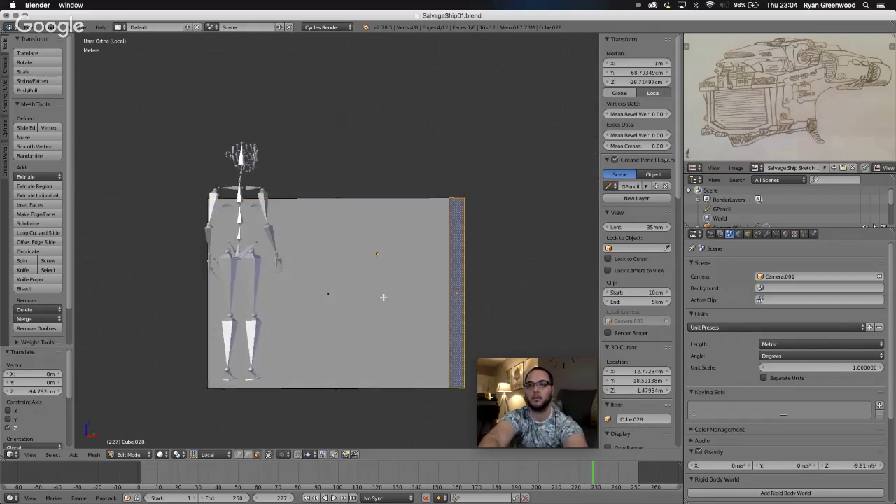
{"action": "scroll", "coordinate": [384, 297], "scroll_direction": "right", "scroll_amount": 5}
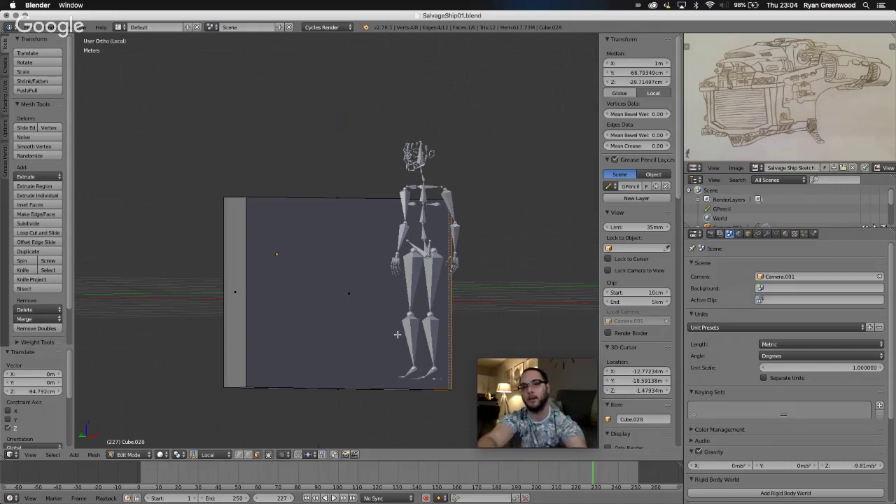
{"action": "right_click", "coordinate": [238, 287]}
{"action": "middle_click_drag", "start_coordinate": [259, 328], "coordinate": [275, 326]}
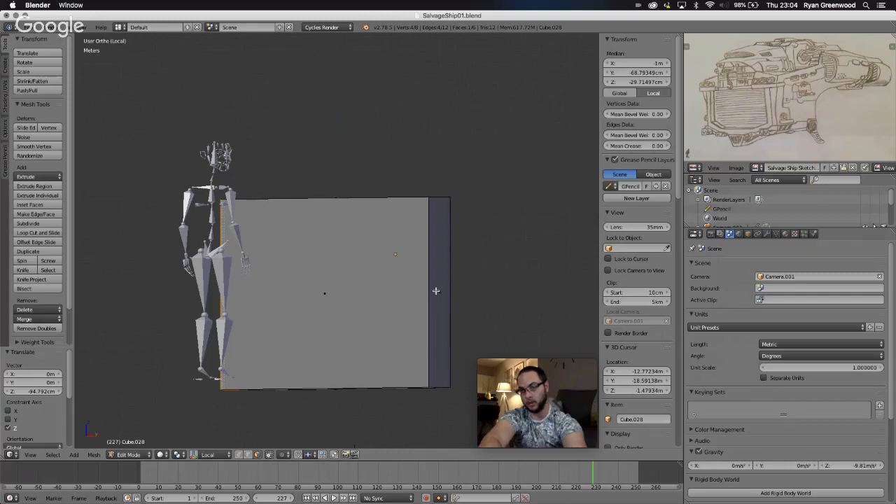
{"action": "right_click", "coordinate": [436, 291]}
{"action": "key", "text": "KP_1"}
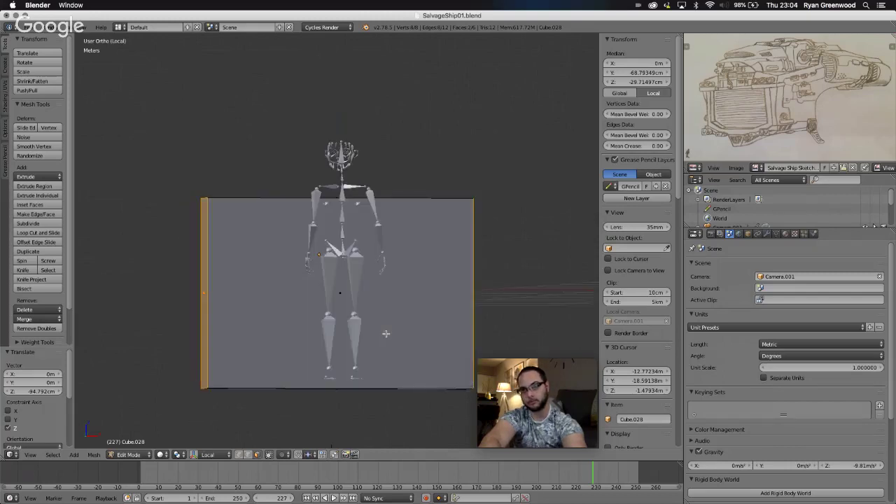
{"action": "left_click", "coordinate": [30, 457]}
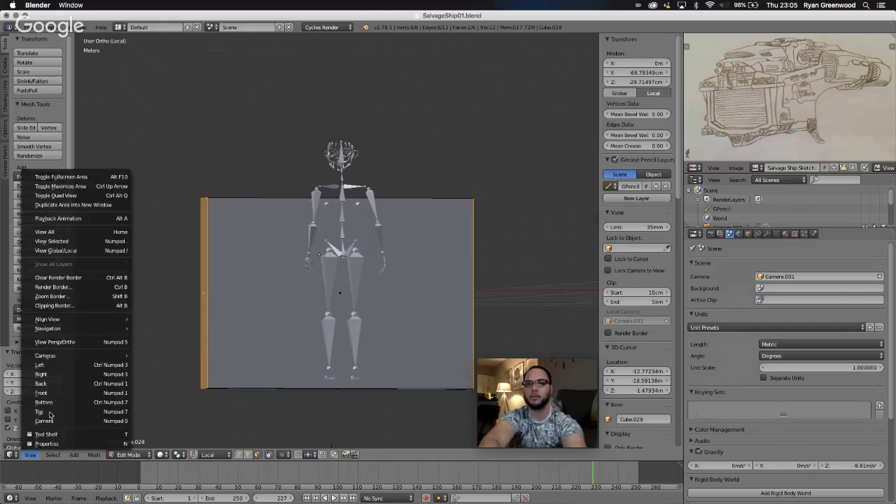
{"action": "left_click", "coordinate": [51, 397]}
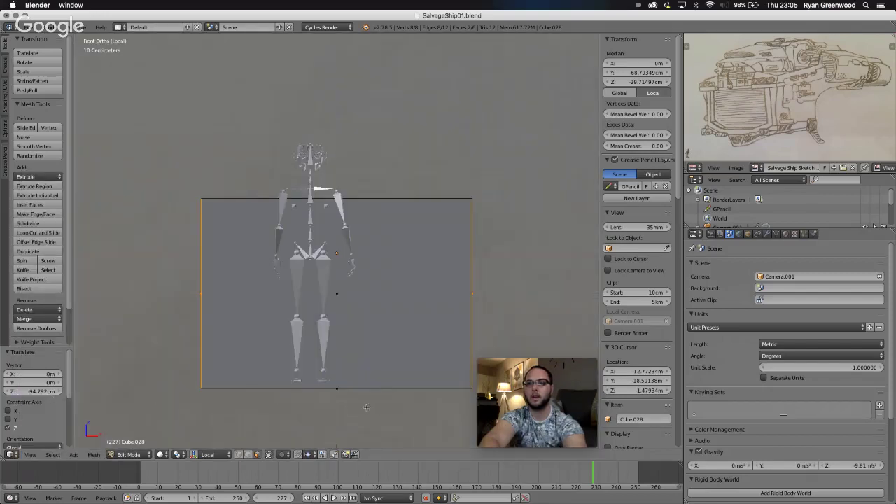
{"action": "key", "text": "s"}
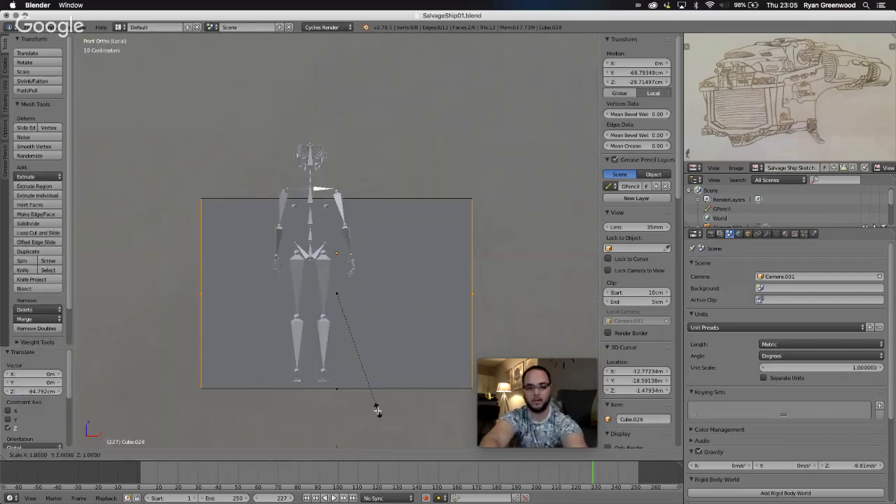
{"action": "key", "text": "x"}
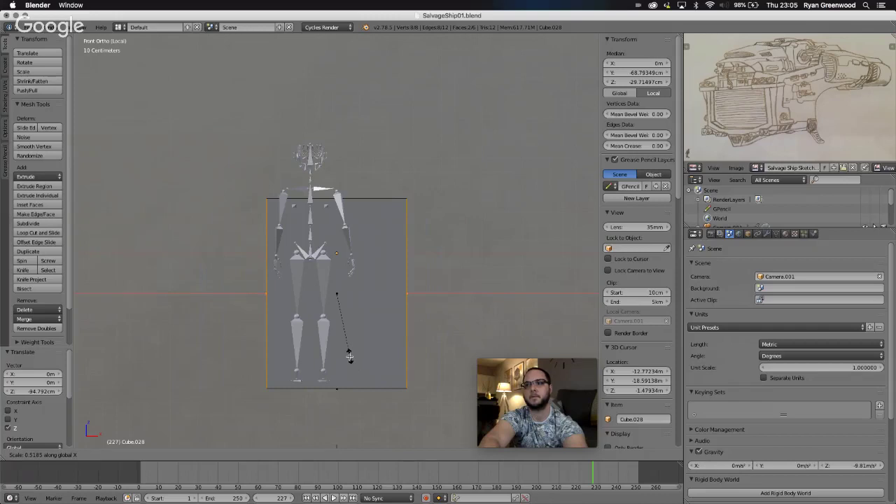
{"action": "left_click", "coordinate": [350, 356]}
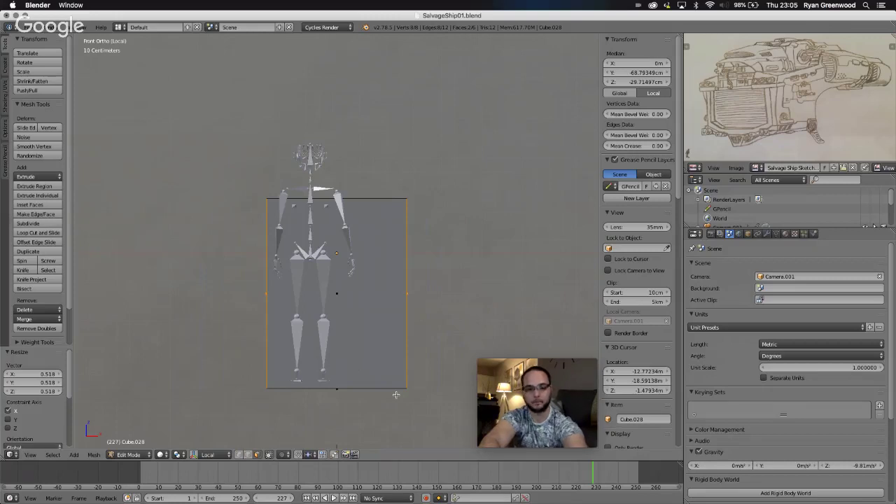
Select the slab's entire mesh and move it about -20.3 cm along X and 4.8 cm along Z behind the rig.
{"action": "key", "text": "a"}
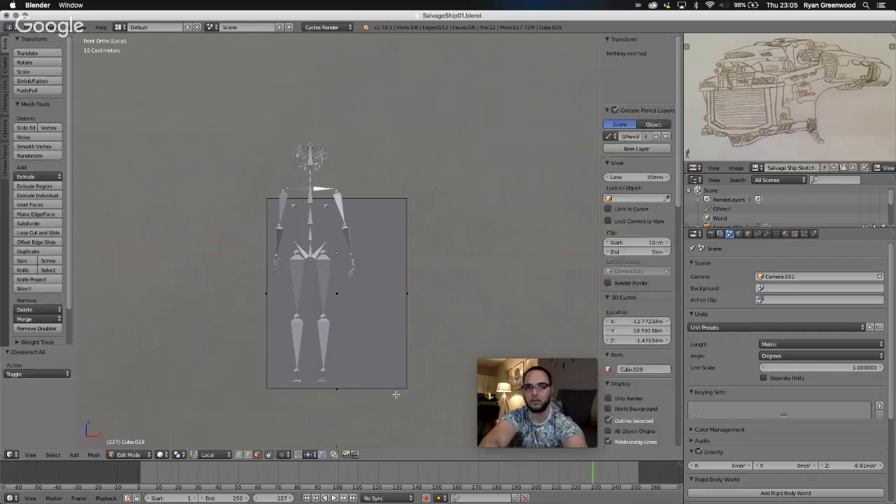
{"action": "key", "text": "a"}
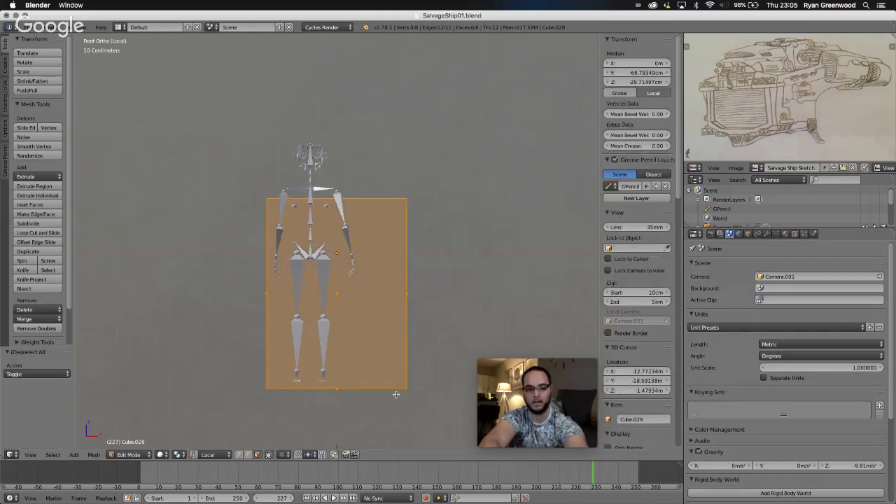
{"action": "key", "text": "g"}
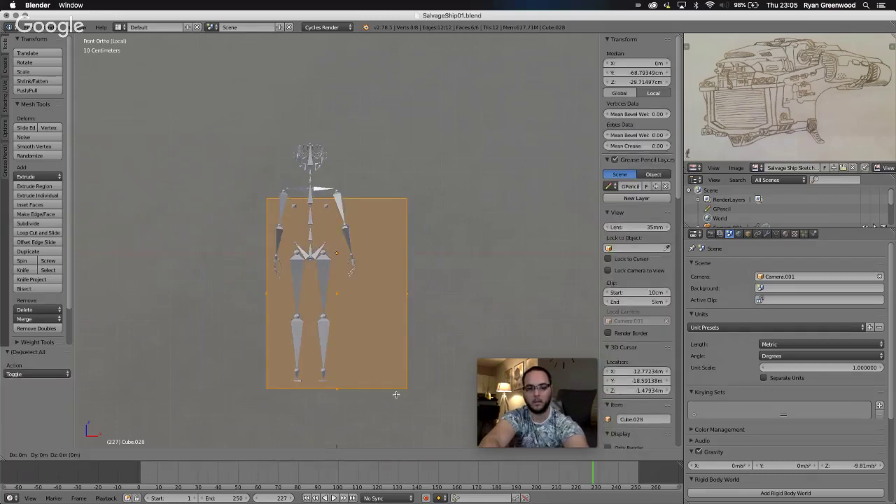
{"action": "key", "text": "x"}
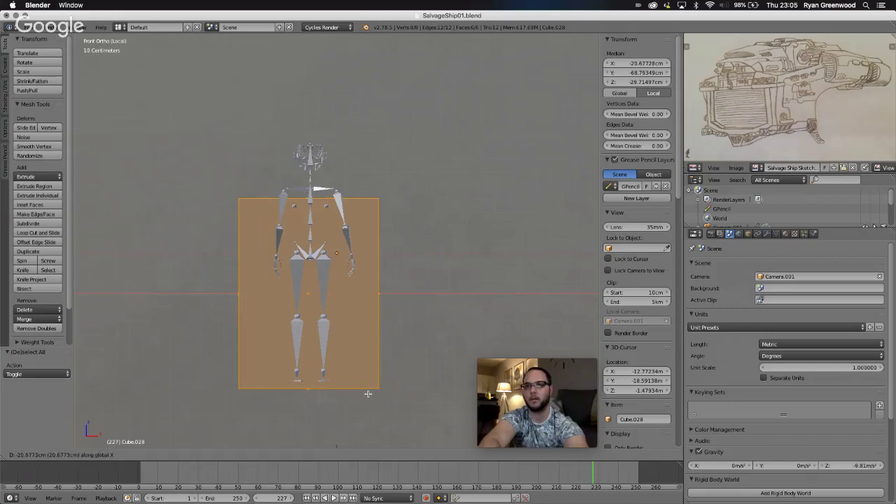
{"action": "left_click", "coordinate": [369, 395]}
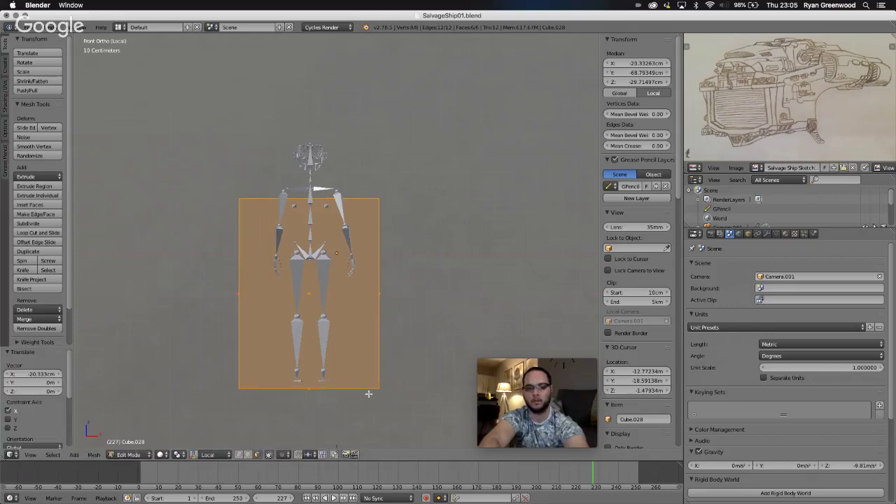
{"action": "key", "text": "g"}
{"action": "key", "text": "z"}
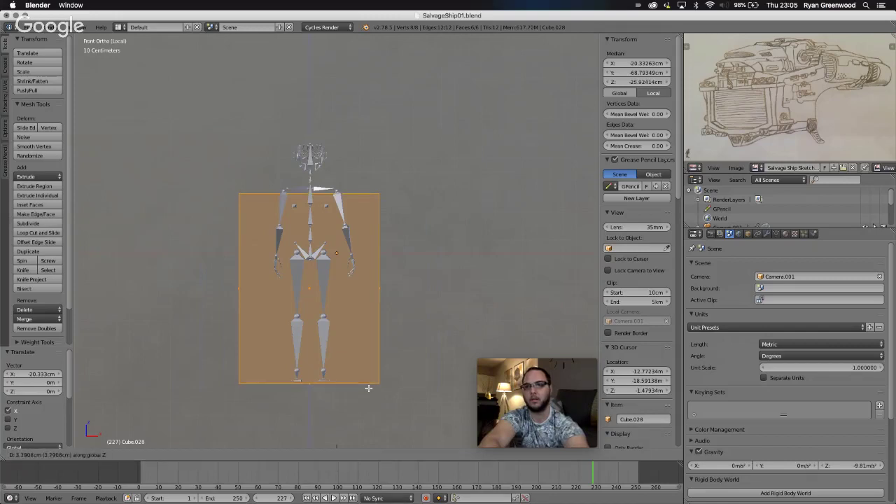
{"action": "left_click", "coordinate": [368, 388]}
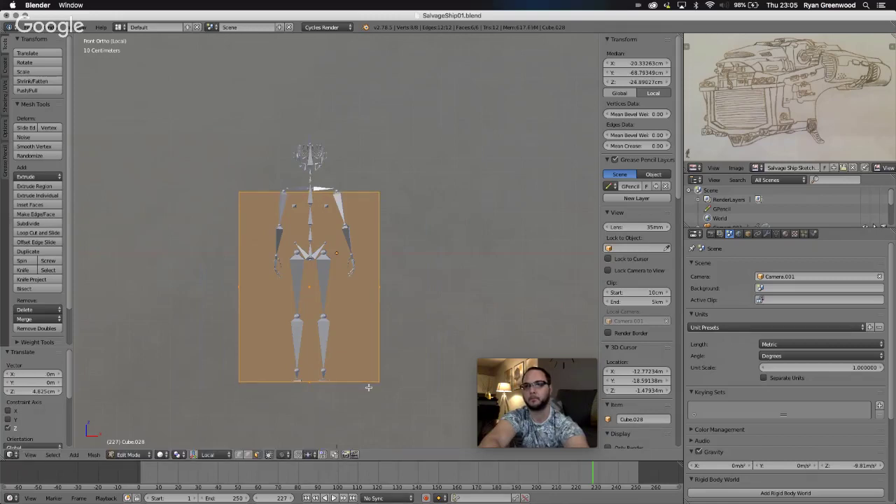
In the front view, lower the whole slab mesh about 6.9 cm along Z.
{"action": "middle_click_drag", "start_coordinate": [367, 341], "coordinate": [368, 340]}
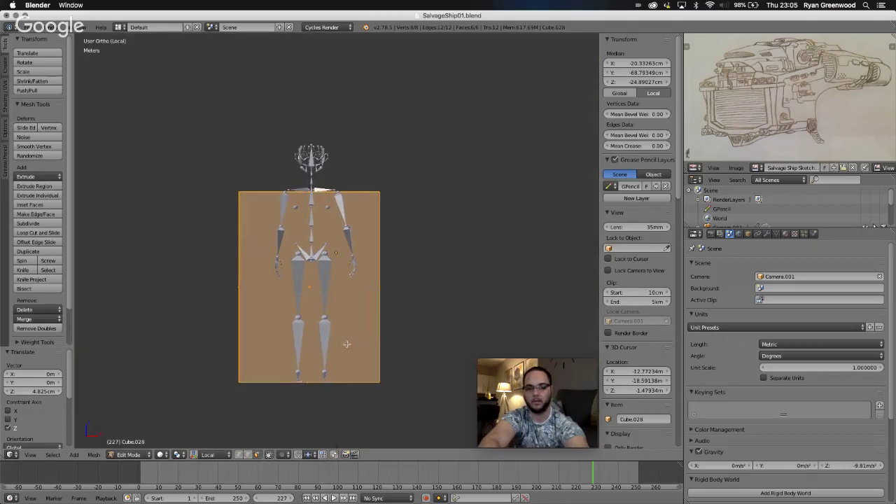
{"action": "left_click", "coordinate": [29, 455]}
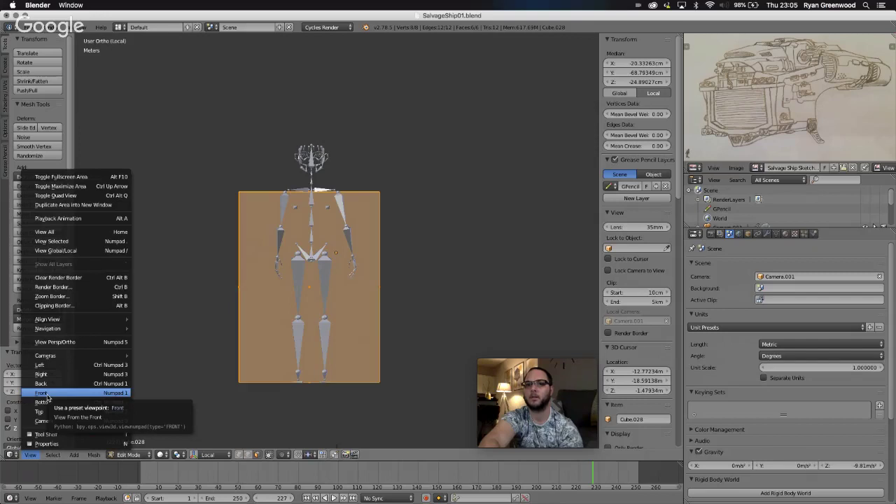
{"action": "left_click", "coordinate": [46, 395]}
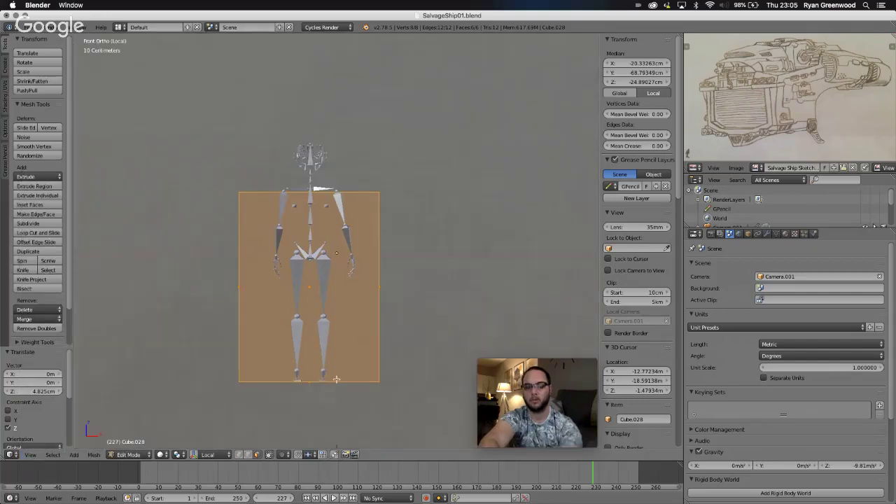
{"action": "key", "text": "g"}
{"action": "key", "text": "z"}
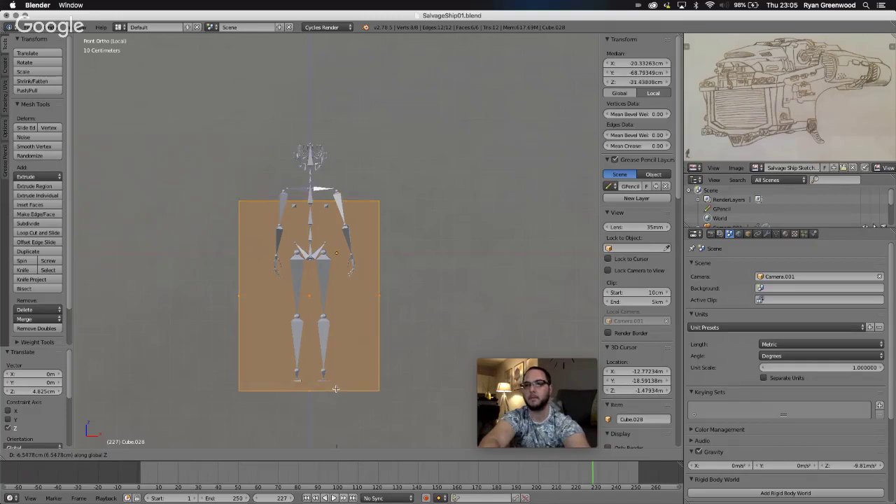
{"action": "left_click", "coordinate": [336, 389]}
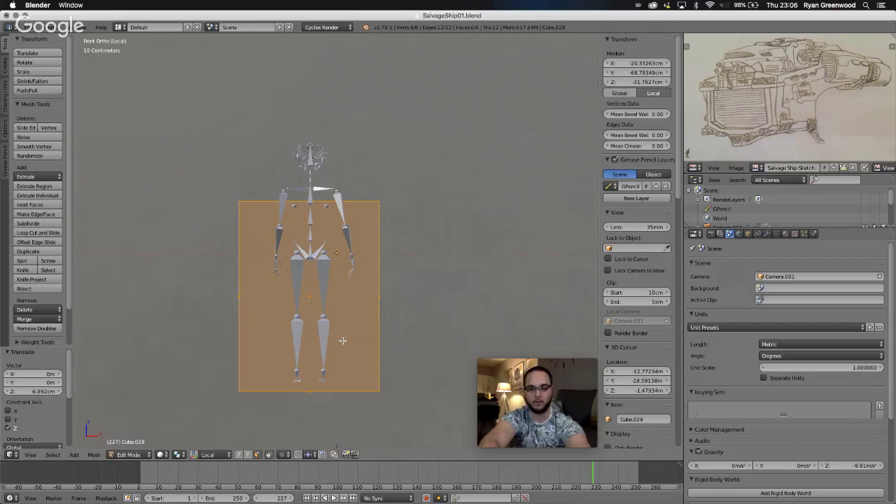
Try adding vertical loop cuts near the slab's two X sides, and undo them.
{"action": "key", "text": "ctrl+r"}
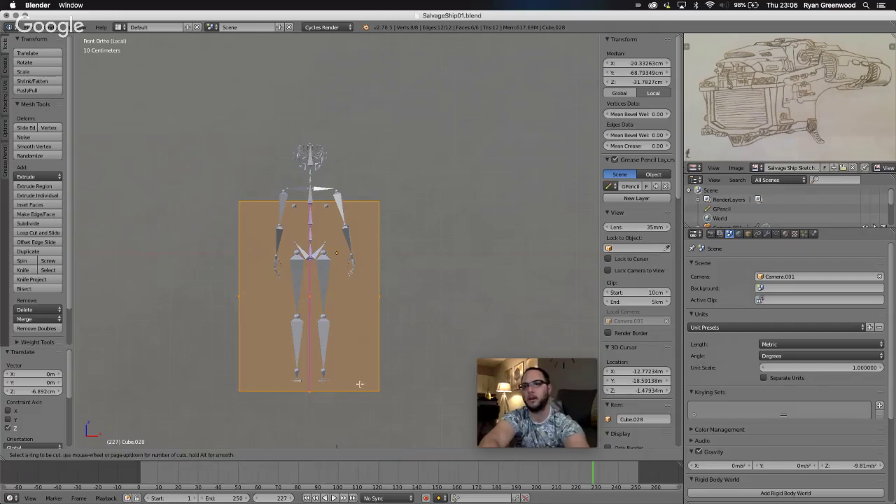
{"action": "left_click", "coordinate": [359, 384]}
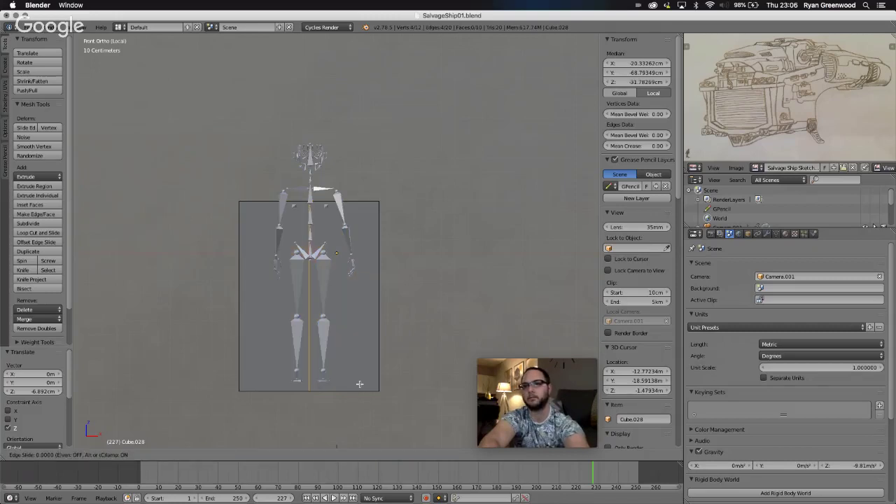
{"action": "left_click", "coordinate": [410, 383]}
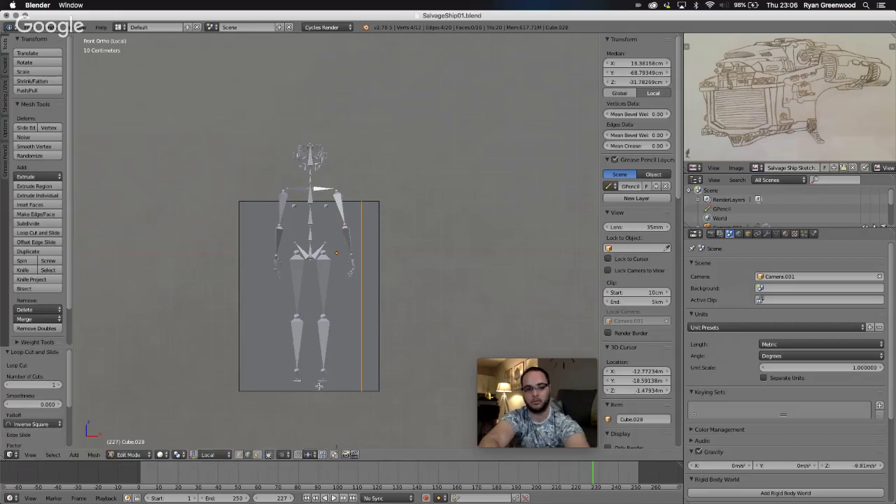
{"action": "key", "text": "ctrl+r"}
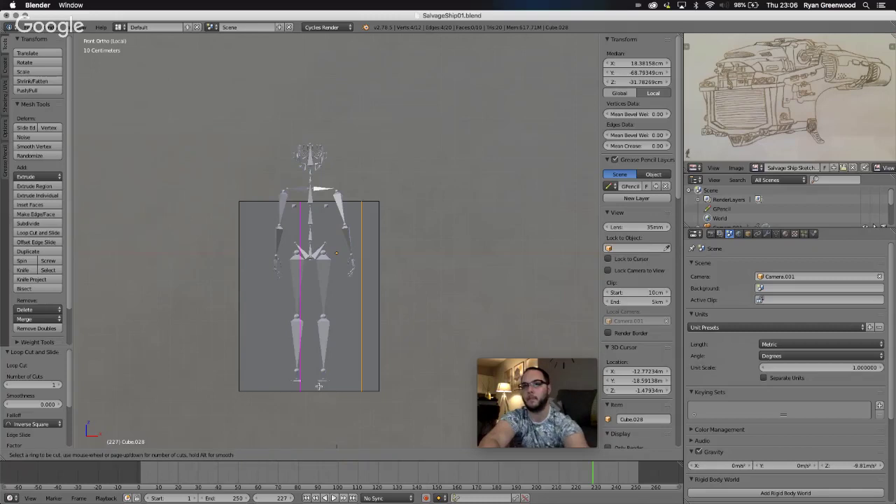
{"action": "left_click", "coordinate": [319, 385]}
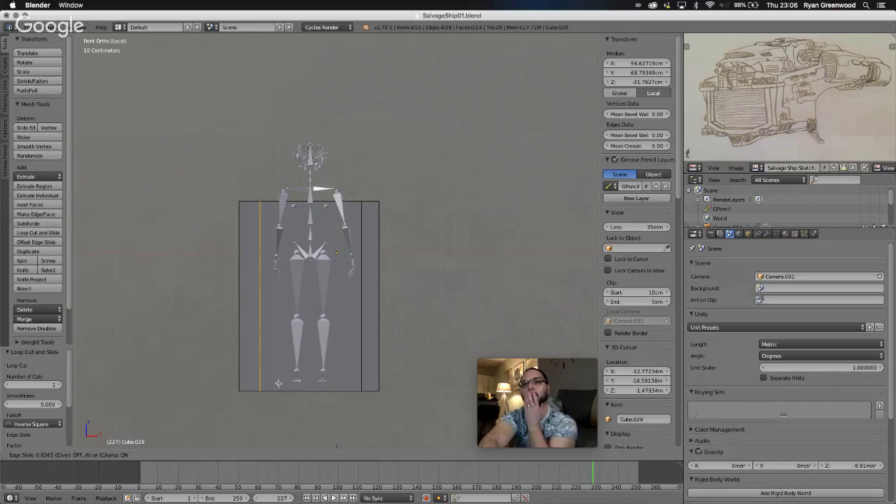
{"action": "right_click", "coordinate": [278, 383]}
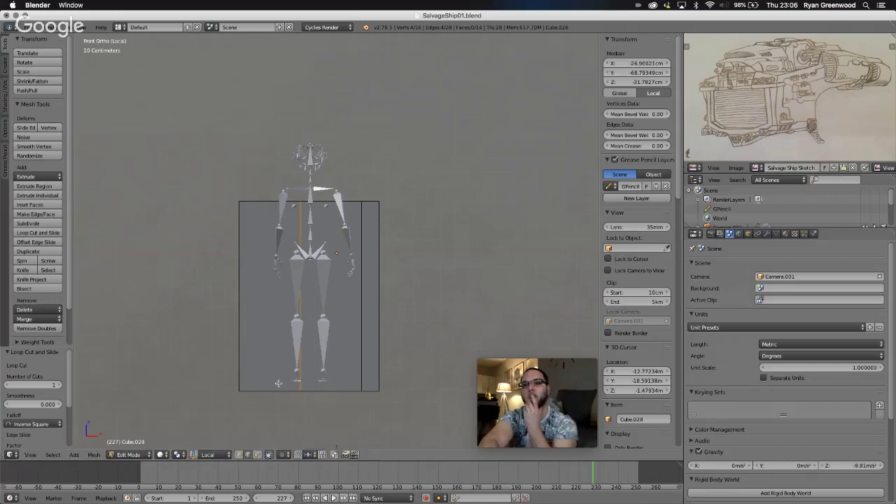
{"action": "key", "text": "ctrl+z"}
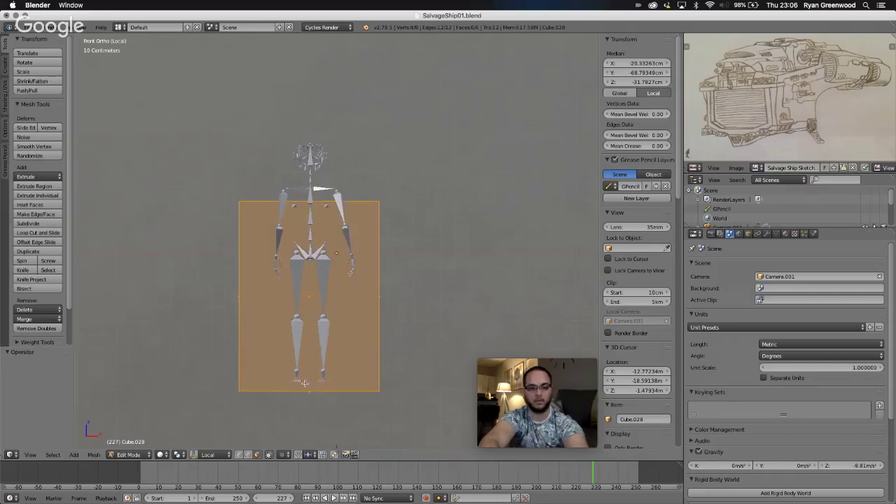
Add a single vertical loop cut through the exact centre of the slab's width.
{"action": "key", "text": "ctrl+r"}
{"action": "left_click", "coordinate": [305, 384]}
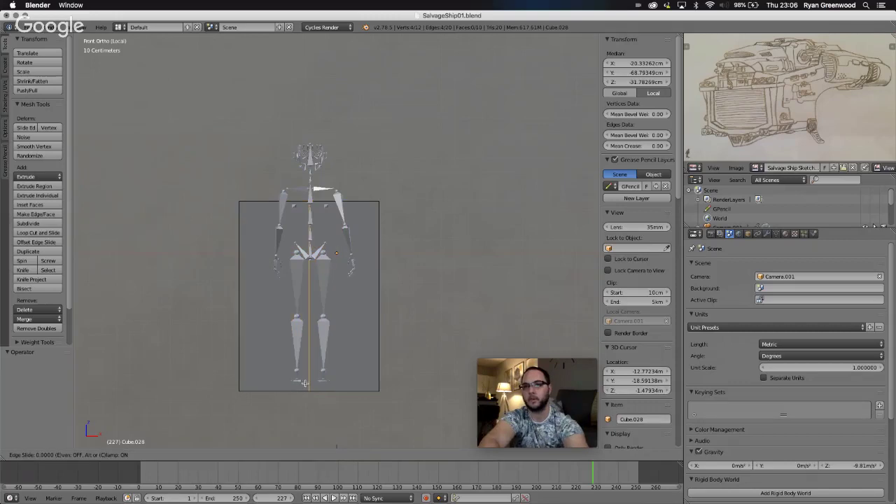
{"action": "right_click", "coordinate": [305, 383]}
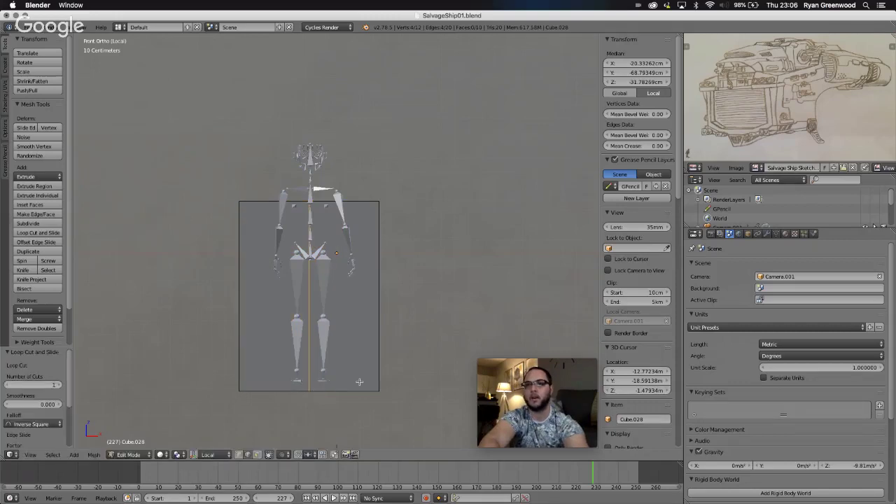
{"action": "scroll", "coordinate": [359, 381], "scroll_direction": "left", "scroll_amount": 8}
{"action": "scroll", "coordinate": [359, 382], "scroll_direction": "right", "scroll_amount": 5}
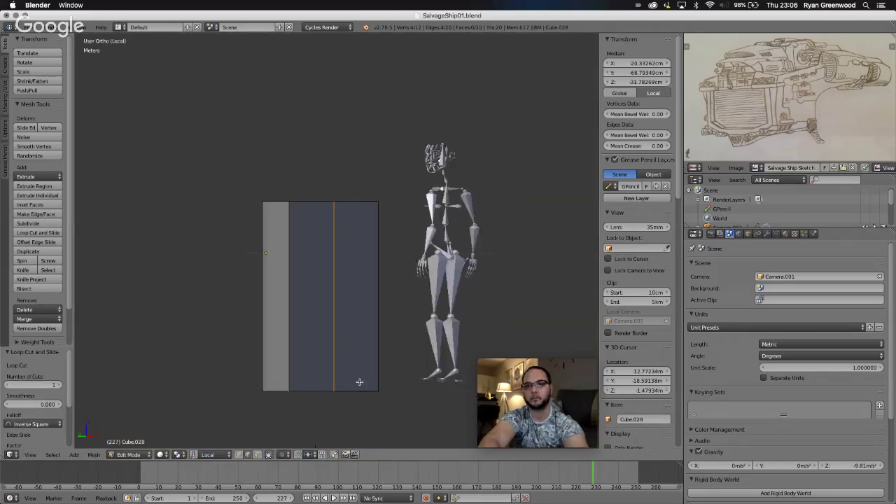
{"action": "scroll", "coordinate": [359, 381], "scroll_direction": "right", "scroll_amount": 5}
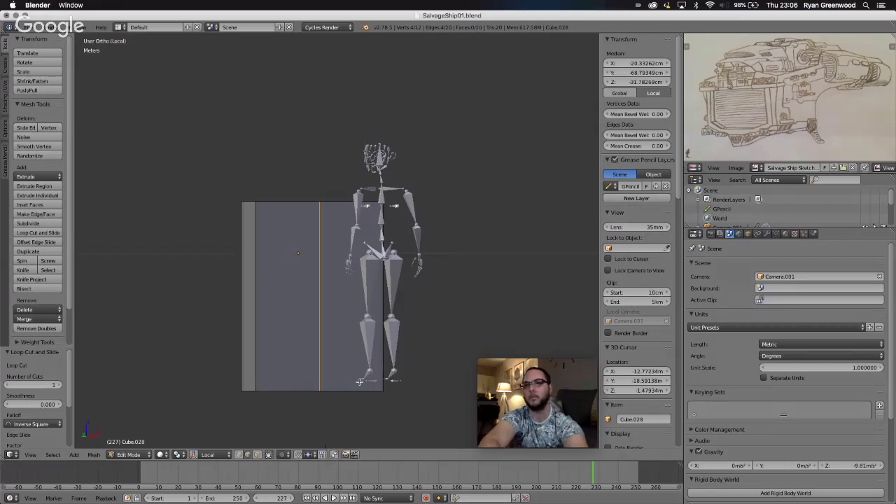
In the wireframe front view, select all faces of the slab's -X half and delete them.
{"action": "key", "text": "z"}
{"action": "scroll", "coordinate": [339, 390], "scroll_direction": "right", "scroll_amount": 5}
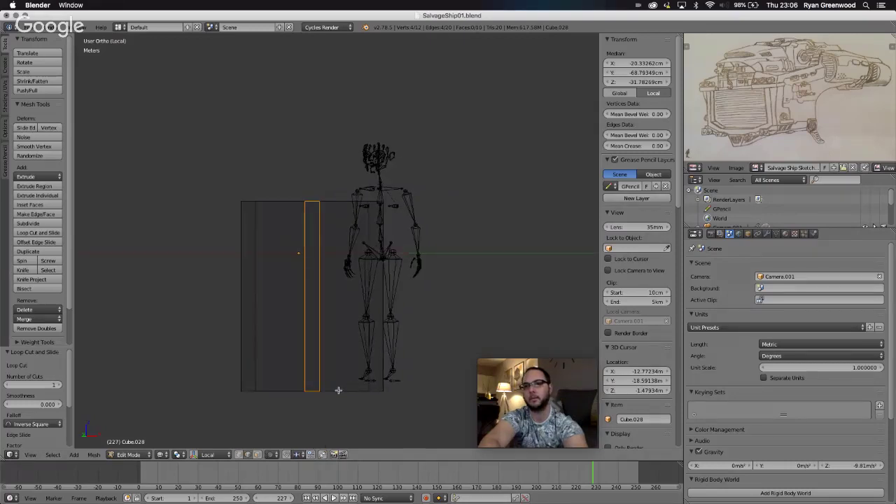
{"action": "scroll", "coordinate": [338, 390], "scroll_direction": "right", "scroll_amount": 3}
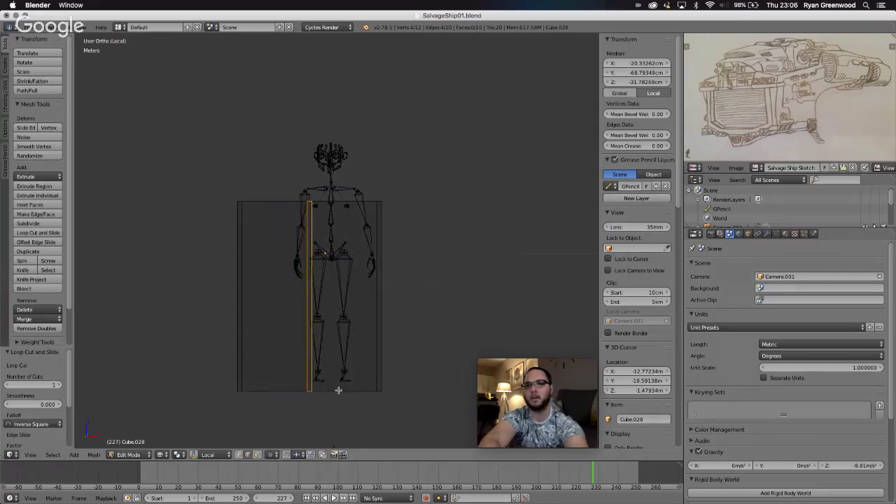
{"action": "left_click", "coordinate": [30, 456]}
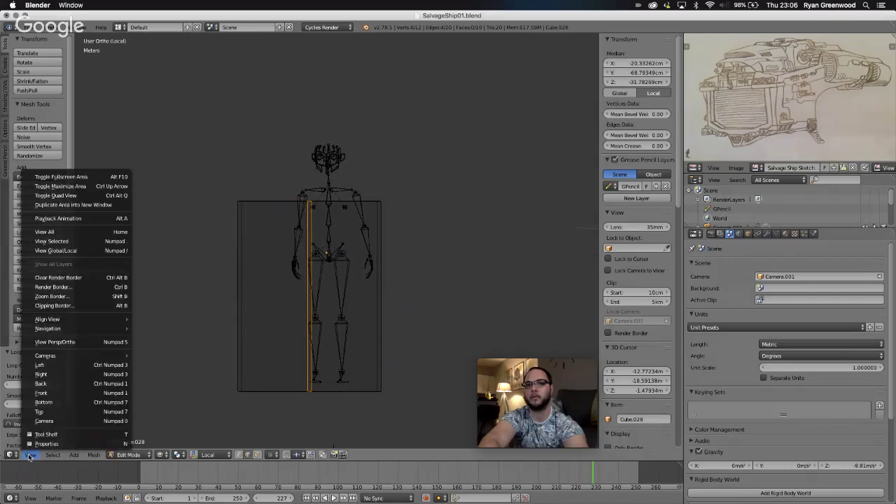
{"action": "left_click", "coordinate": [42, 392]}
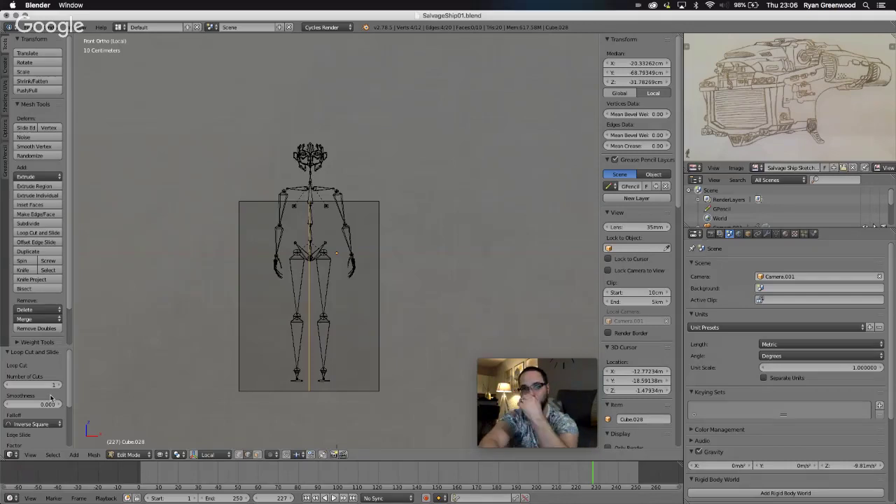
{"action": "left_click", "coordinate": [257, 455]}
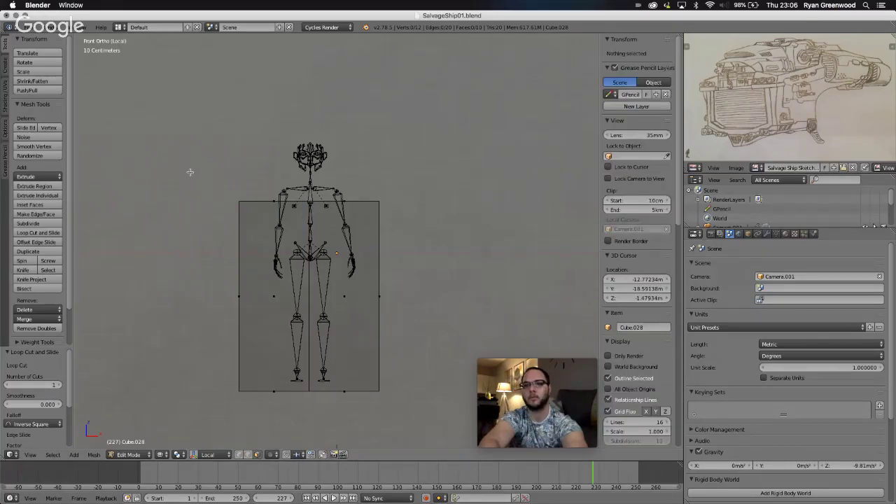
{"action": "key", "text": "b"}
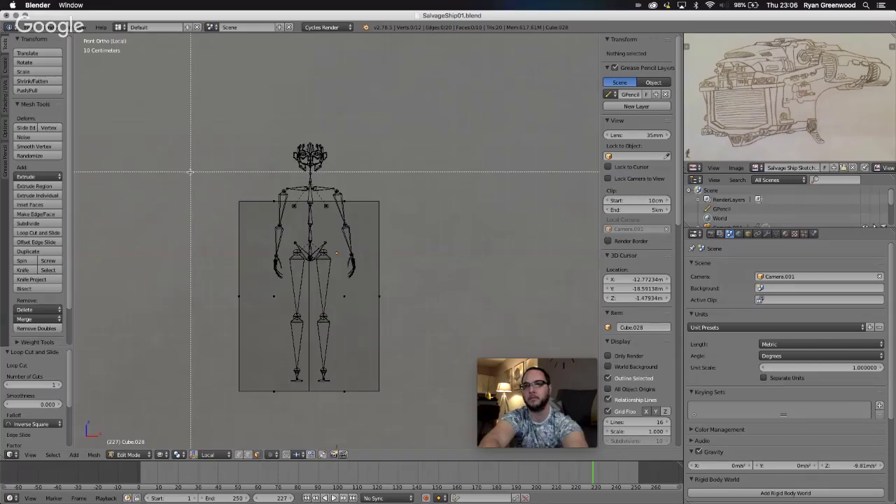
{"action": "left_click_drag", "start_coordinate": [190, 171], "coordinate": [266, 420]}
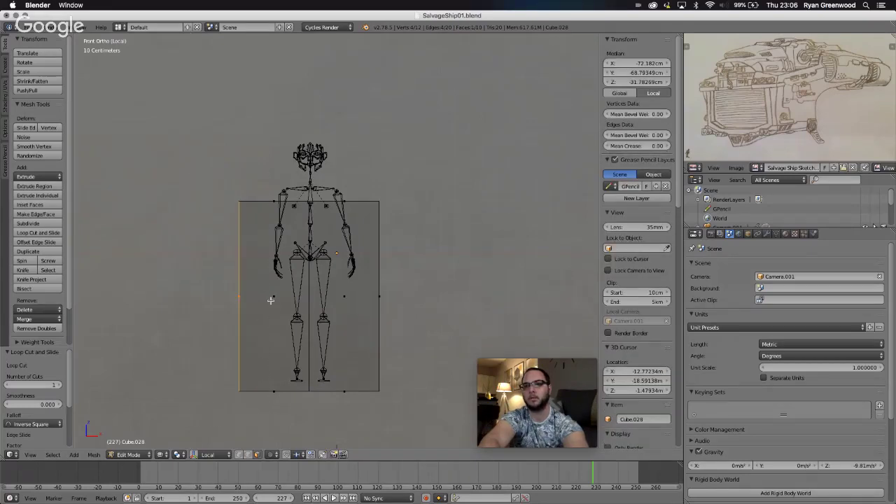
{"action": "key", "text": "b"}
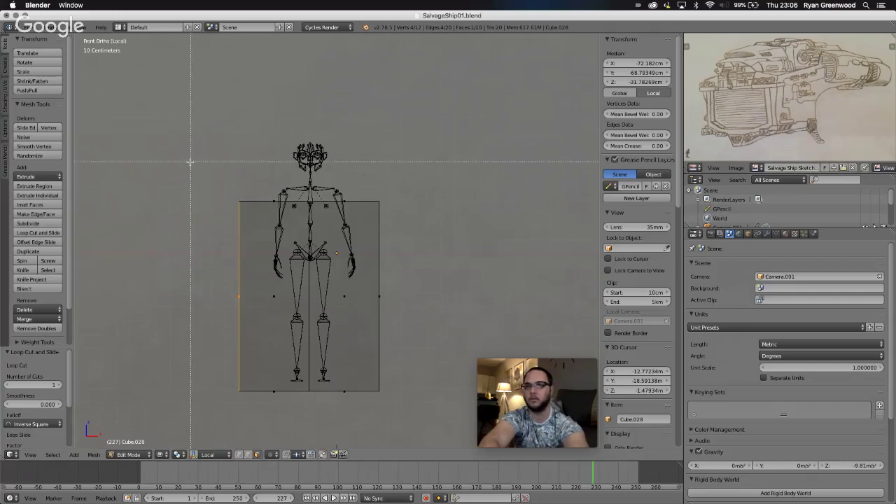
{"action": "left_click_drag", "start_coordinate": [191, 162], "coordinate": [304, 426]}
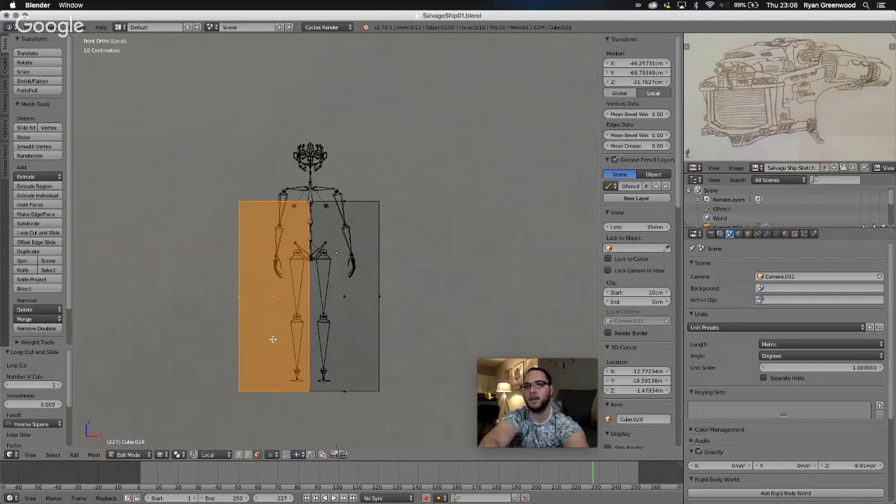
{"action": "middle_click_drag", "start_coordinate": [274, 340], "coordinate": [273, 340]}
{"action": "scroll", "coordinate": [273, 340], "scroll_direction": "left", "scroll_amount": 10}
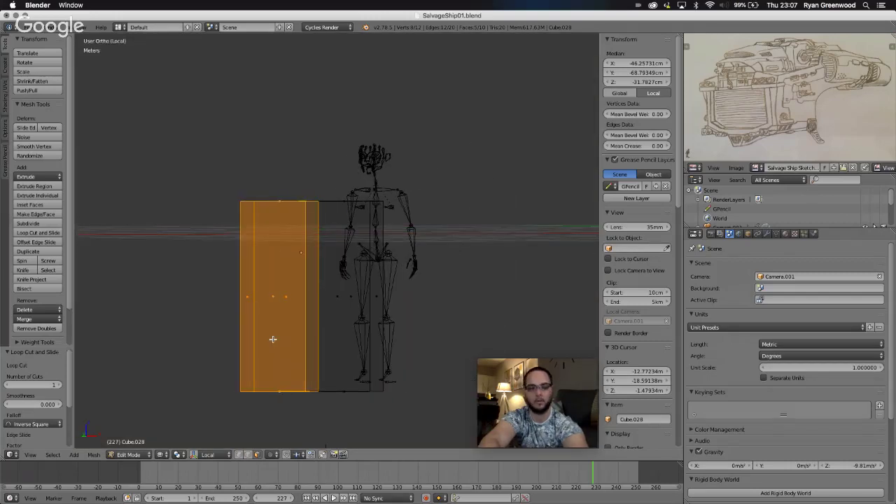
{"action": "key", "text": "z"}
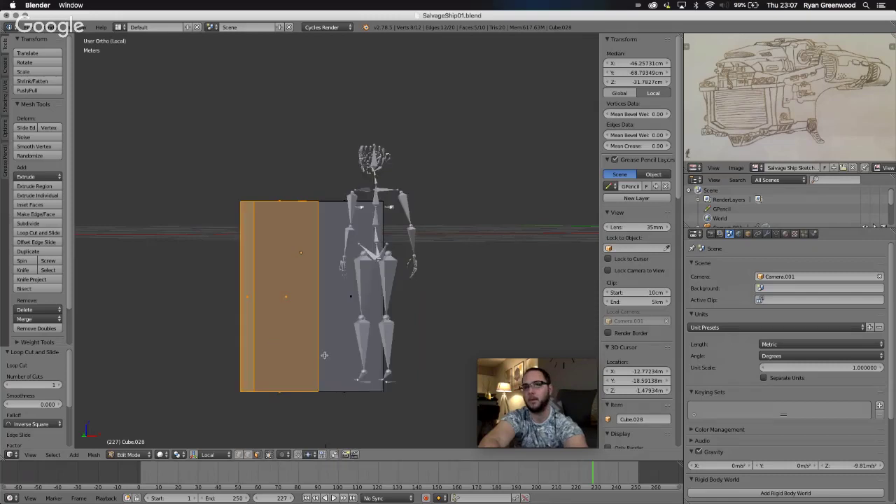
{"action": "middle_click_drag", "start_coordinate": [325, 356], "coordinate": [324, 356]}
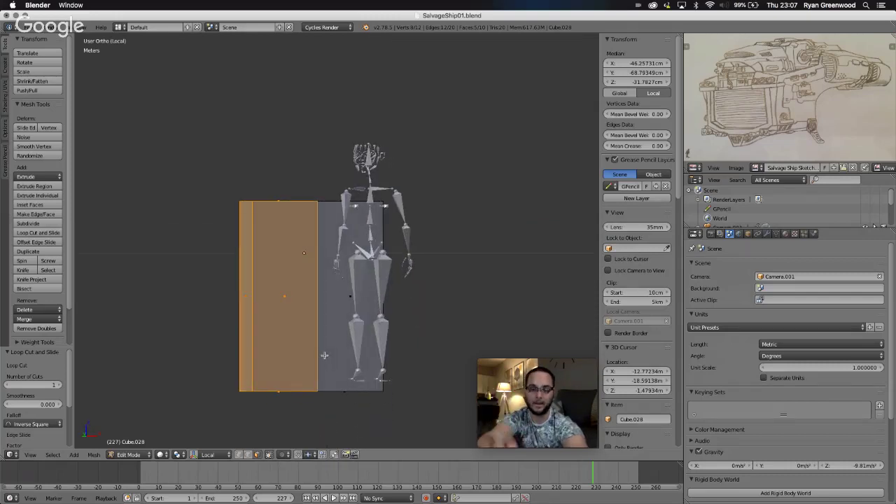
{"action": "key", "text": "x"}
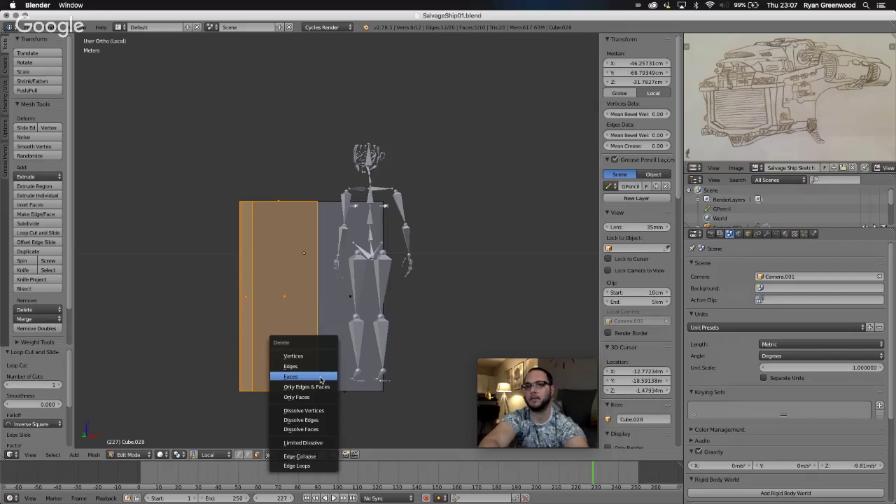
{"action": "left_click", "coordinate": [320, 377]}
{"action": "scroll", "coordinate": [299, 368], "scroll_direction": "right", "scroll_amount": 3}
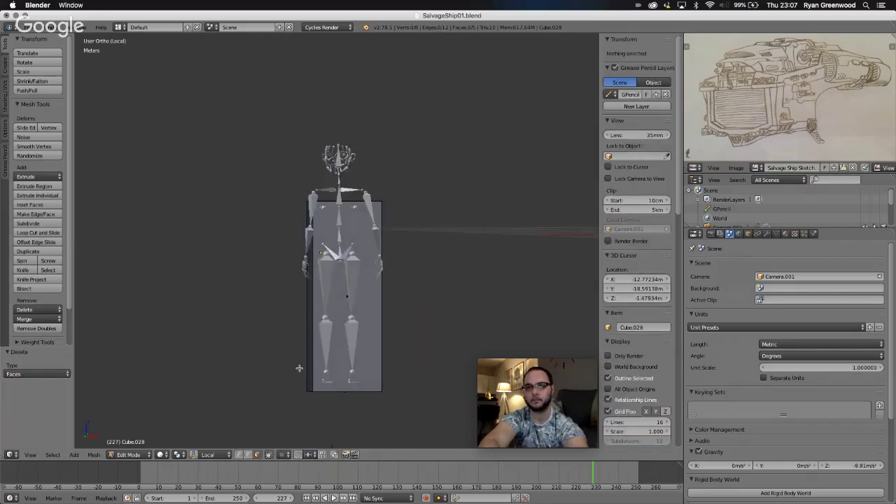
Try setting the halved slab's origin to its geometry in object mode, and undo the origin change.
{"action": "key", "text": "Tab"}
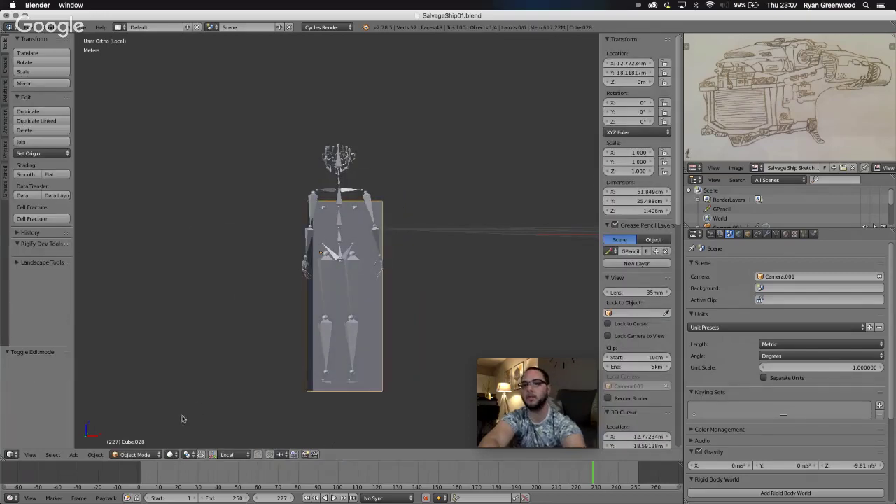
{"action": "left_click", "coordinate": [40, 155]}
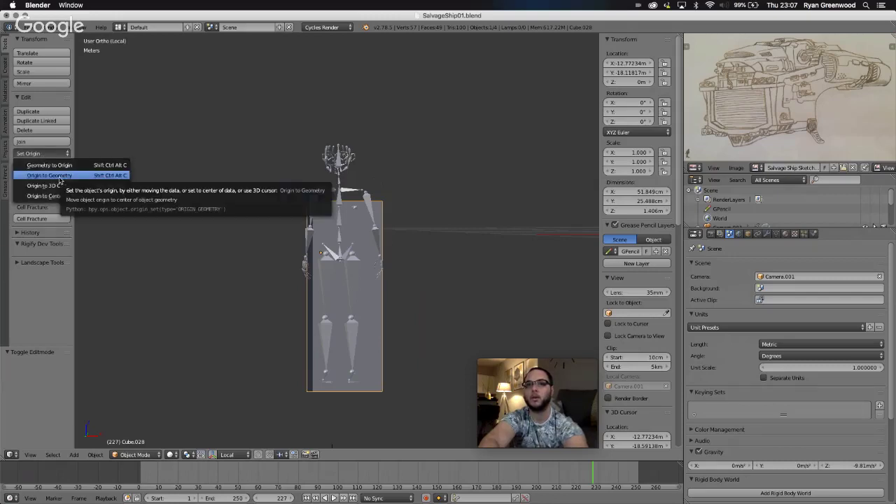
{"action": "left_click", "coordinate": [49, 175]}
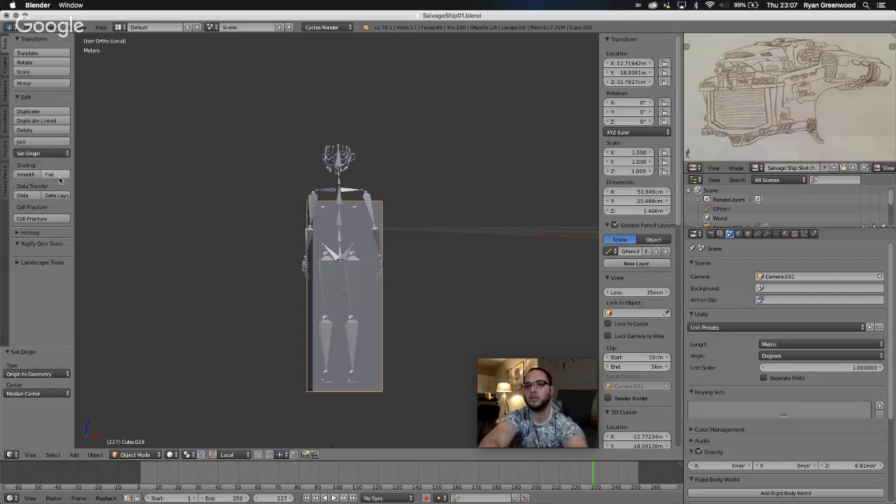
{"action": "scroll", "coordinate": [210, 325], "scroll_direction": "left", "scroll_amount": 5}
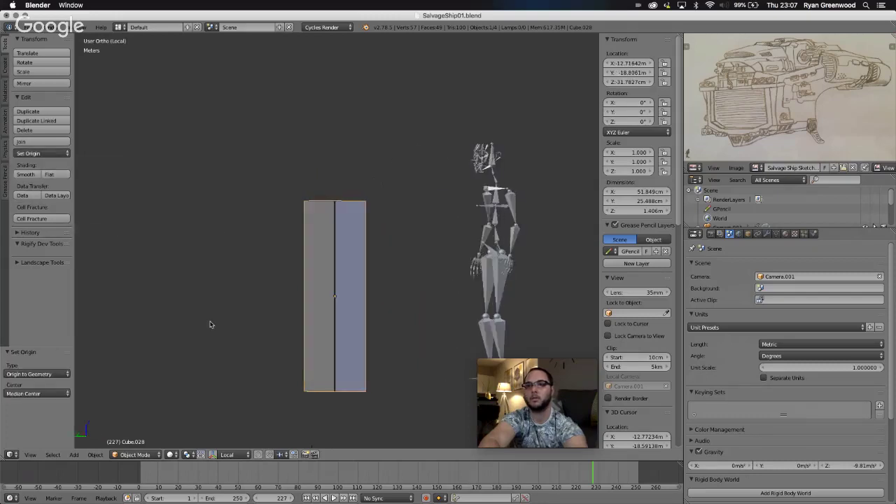
{"action": "scroll", "coordinate": [210, 324], "scroll_direction": "right", "scroll_amount": 5}
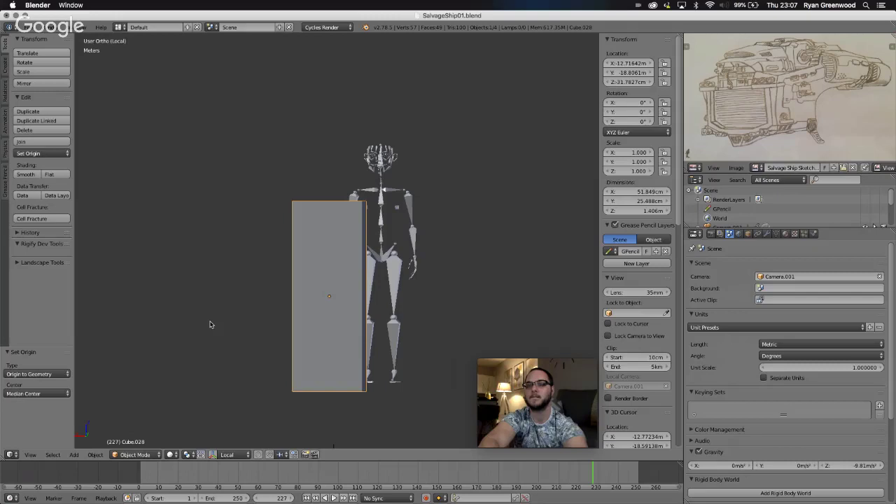
{"action": "key", "text": "super+z"}
{"action": "key", "text": "super+z"}
{"action": "key", "text": "super+z"}
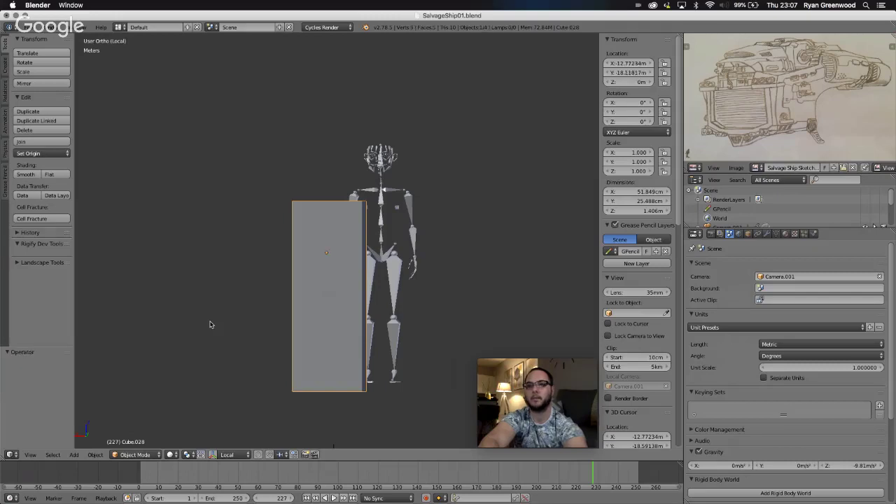
Go back and forth through the undo history, ending on the halved slab with its original origin.
{"action": "scroll", "coordinate": [210, 324], "scroll_direction": "right", "scroll_amount": 6}
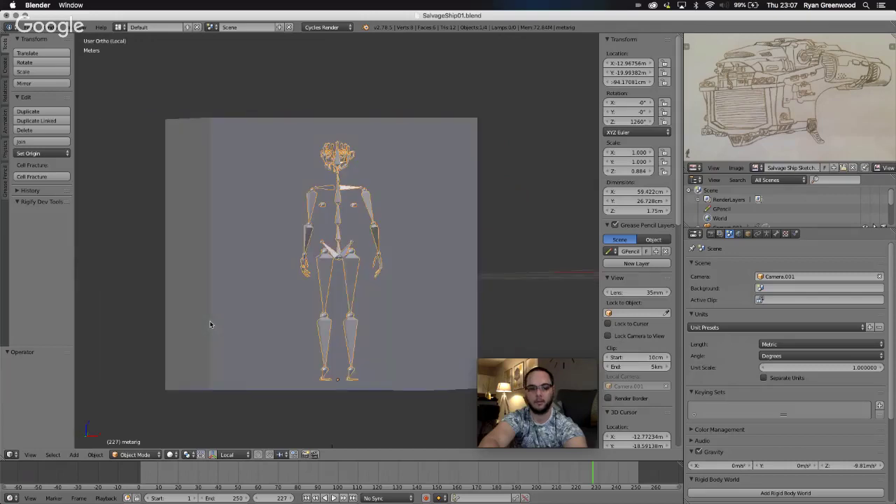
{"action": "right_click", "coordinate": [210, 324]}
{"action": "key", "text": "ctrl+z"}
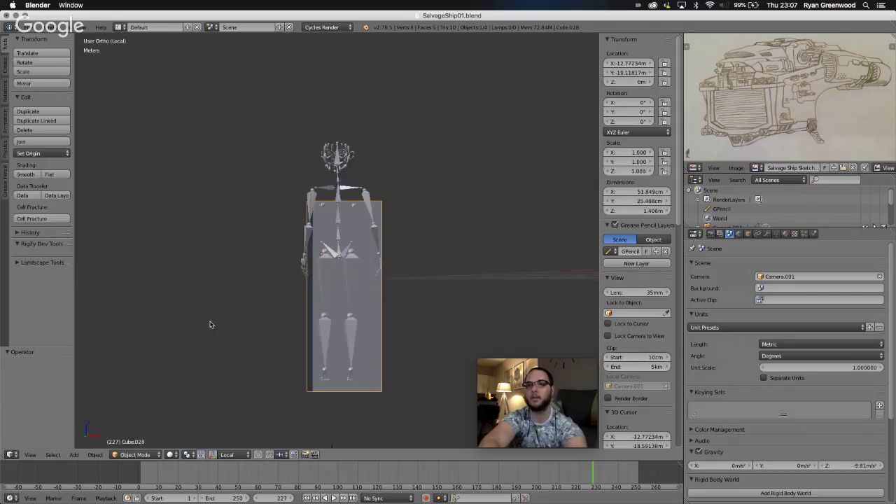
{"action": "key", "text": "ctrl+z"}
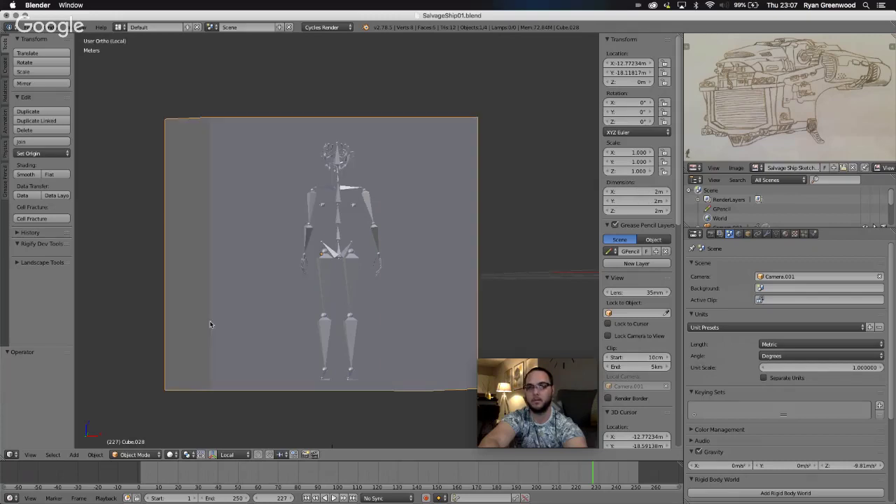
{"action": "scroll", "coordinate": [243, 327], "scroll_direction": "right", "scroll_amount": 6}
{"action": "scroll", "coordinate": [242, 327], "scroll_direction": "right", "scroll_amount": 5}
{"action": "scroll", "coordinate": [243, 327], "scroll_direction": "left", "scroll_amount": 4}
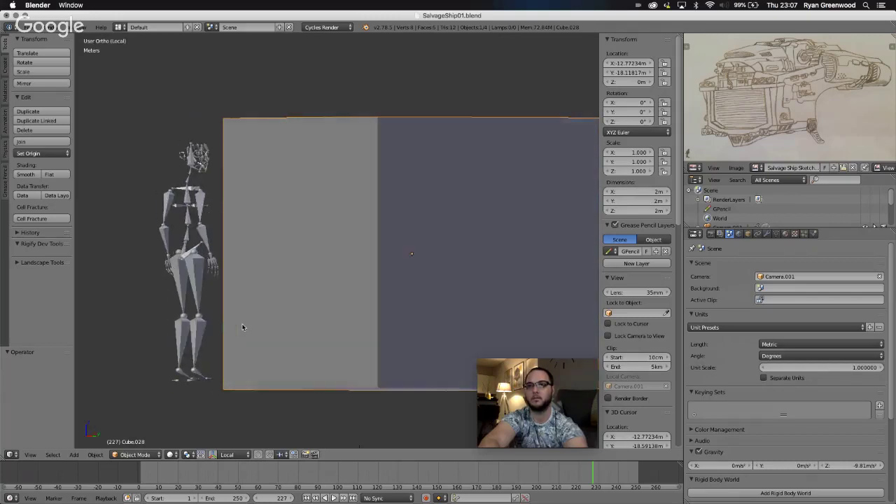
{"action": "key", "text": "ctrl+z"}
{"action": "key", "text": "ctrl+z"}
{"action": "key", "text": "ctrl+z"}
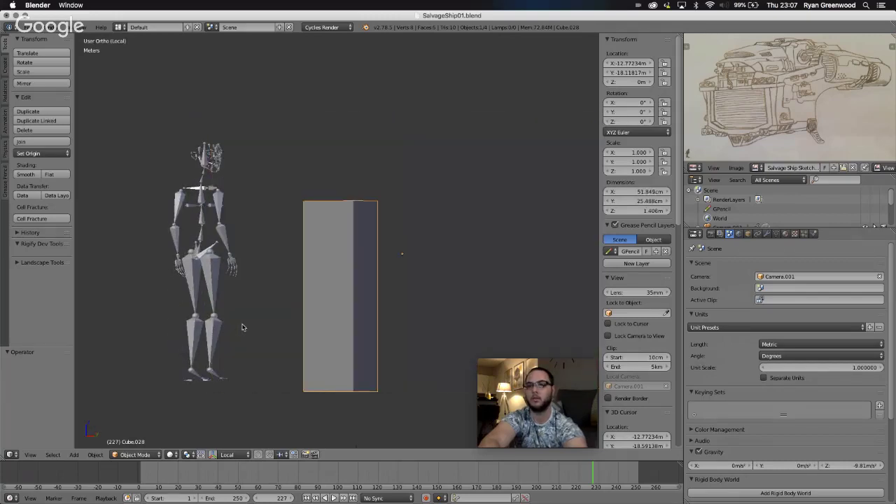
{"action": "key", "text": "ctrl+z"}
{"action": "key", "text": "ctrl+z"}
{"action": "key", "text": "ctrl+z"}
{"action": "key", "text": "ctrl+z"}
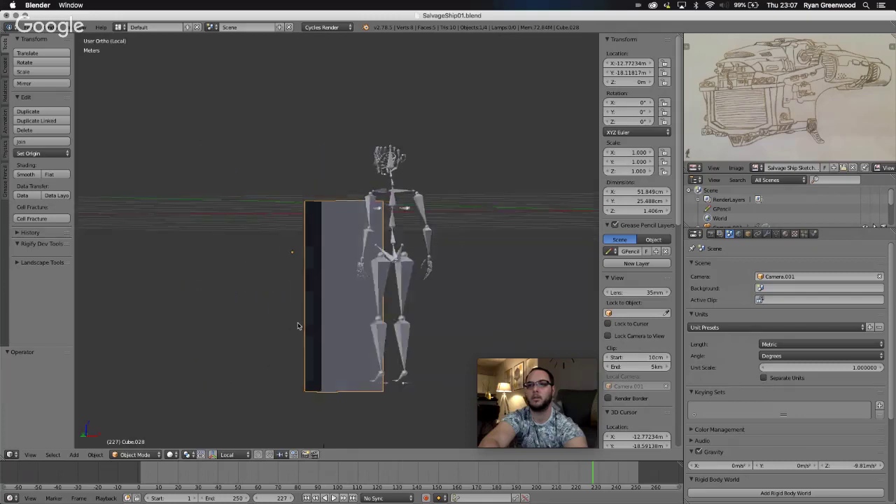
Open the halved slab's mesh for editing, viewed from its open cut side.
{"action": "scroll", "coordinate": [297, 325], "scroll_direction": "right", "scroll_amount": 8}
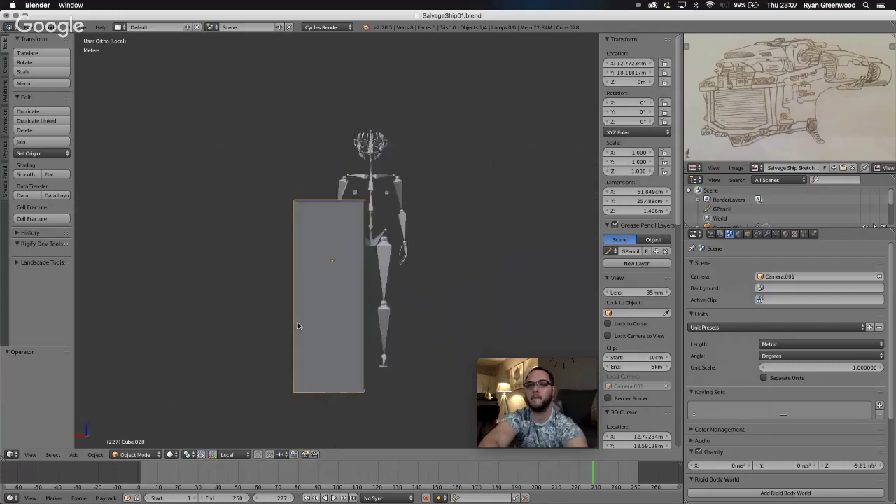
{"action": "scroll", "coordinate": [298, 326], "scroll_direction": "left", "scroll_amount": 3}
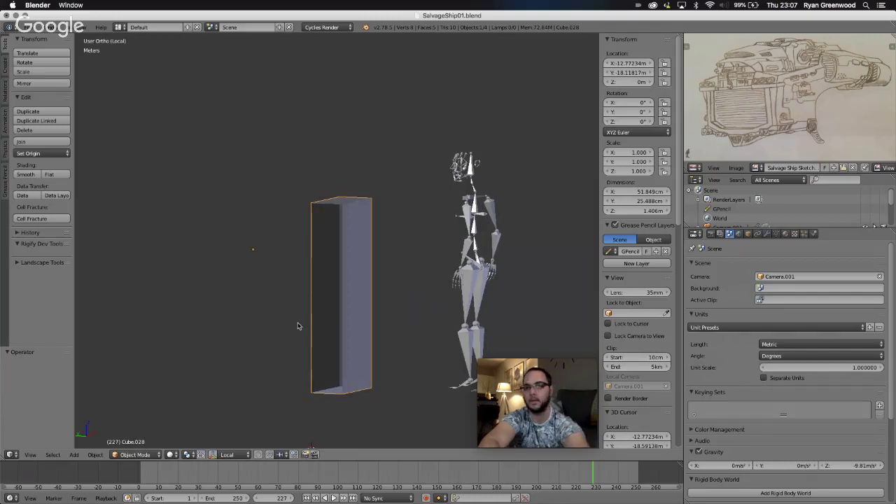
{"action": "key", "text": "Tab"}
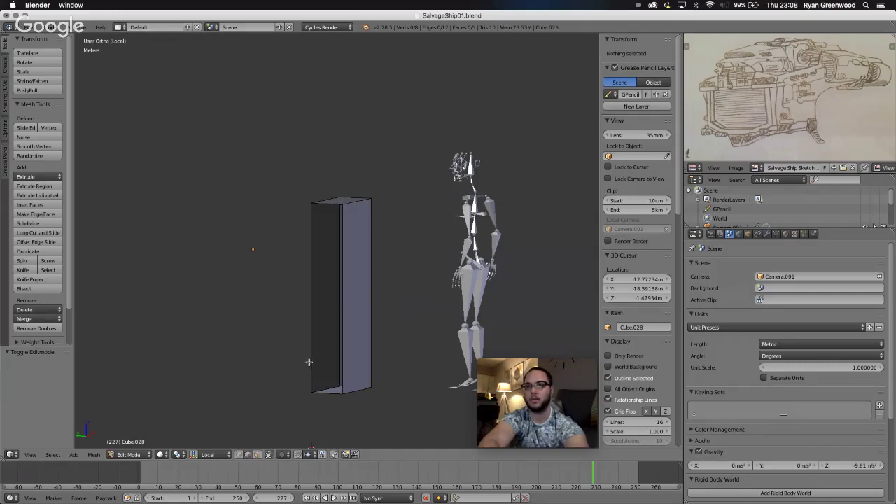
Select the edge loop around the box's open side and snap the 3D cursor to that selection.
{"action": "scroll", "coordinate": [310, 360], "scroll_direction": "right", "scroll_amount": 5}
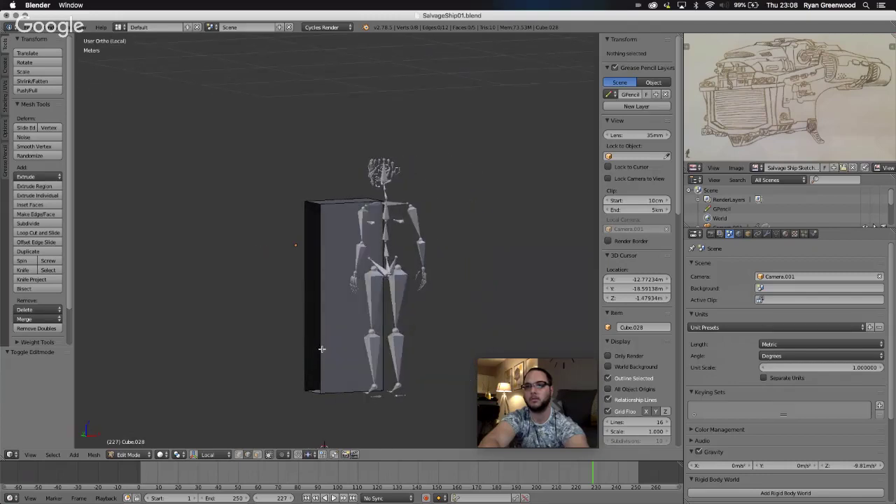
{"action": "scroll", "coordinate": [325, 356], "scroll_direction": "up", "scroll_amount": 8}
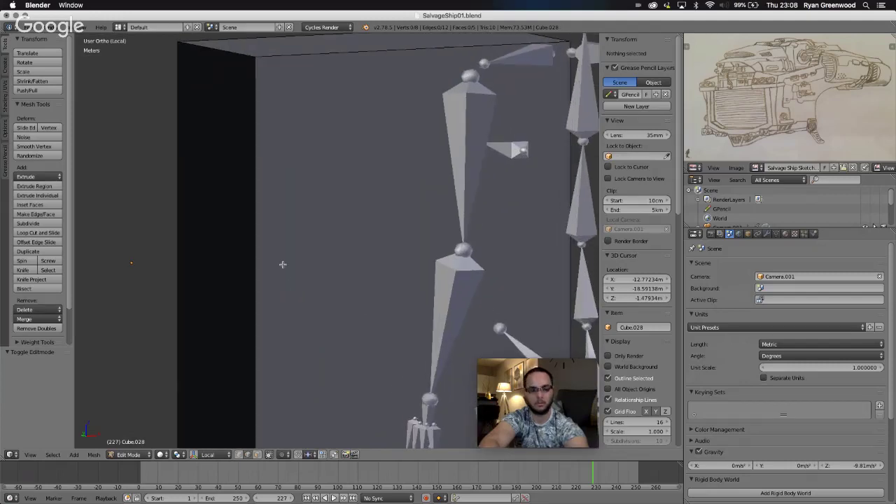
{"action": "right_click", "coordinate": [236, 53], "text": "alt"}
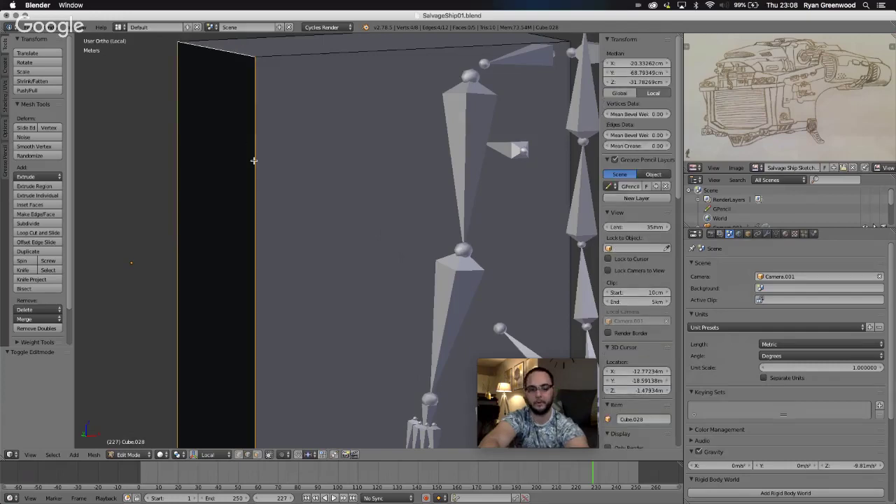
{"action": "scroll", "coordinate": [254, 161], "scroll_direction": "down", "scroll_amount": 8}
{"action": "scroll", "coordinate": [254, 160], "scroll_direction": "up", "scroll_amount": 3}
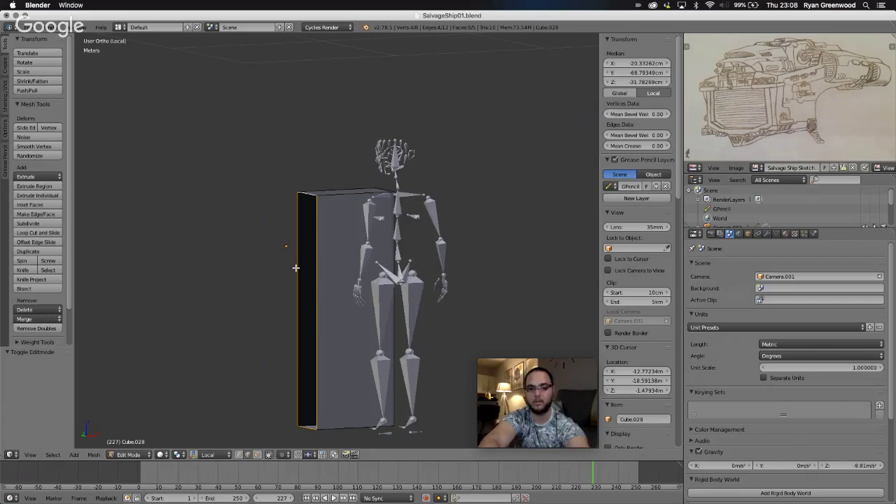
{"action": "key", "text": "shift+s"}
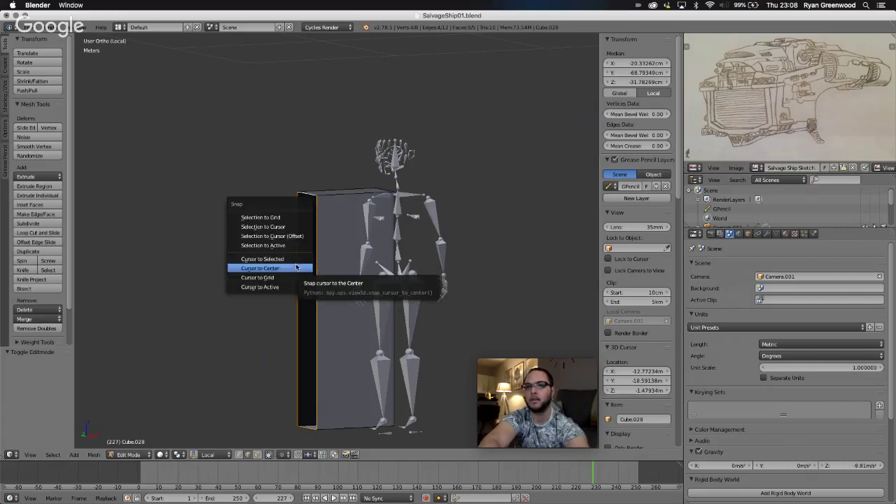
{"action": "left_click", "coordinate": [295, 259]}
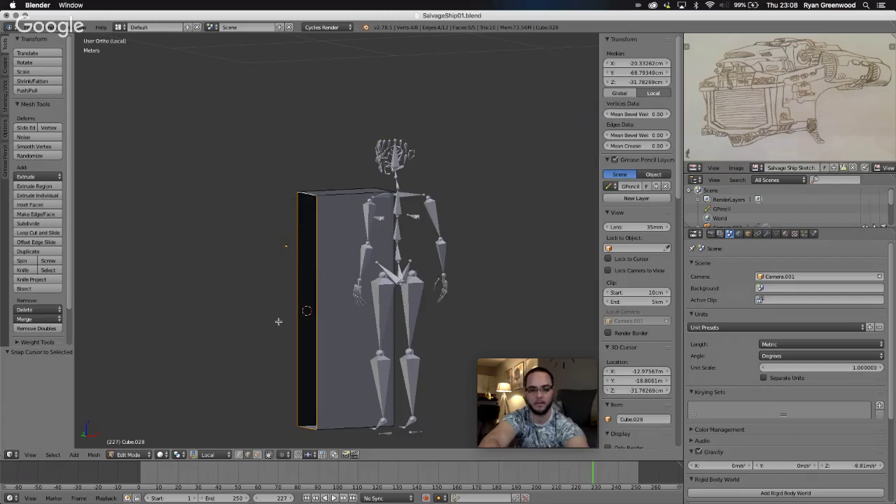
Return to Object Mode and set the box's origin to the 3D cursor.
{"action": "key", "text": "Tab"}
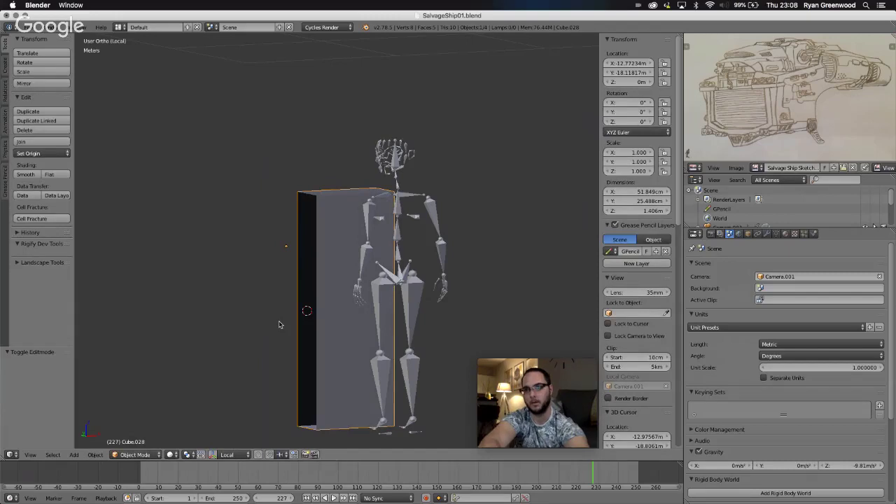
{"action": "left_click", "coordinate": [50, 154]}
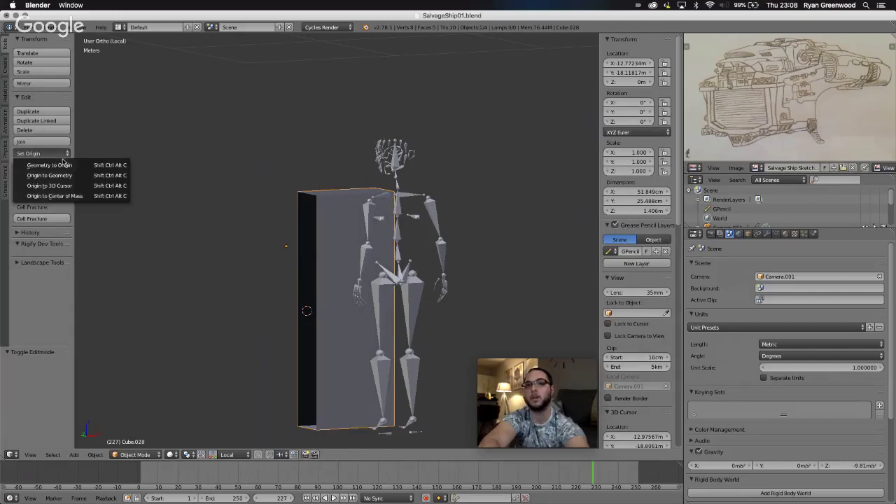
{"action": "left_click", "coordinate": [67, 185]}
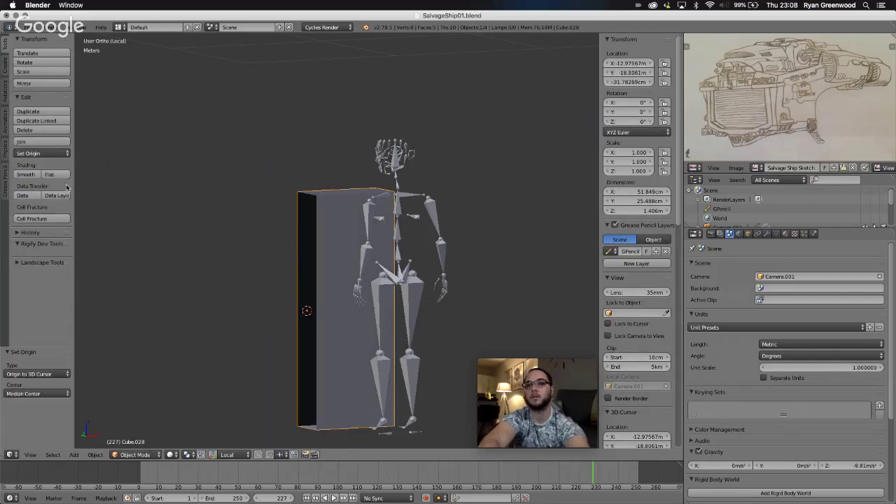
Add a Mirror modifier to the box so its open side is completed across the origin.
{"action": "middle_click_drag", "start_coordinate": [288, 330], "coordinate": [341, 327]}
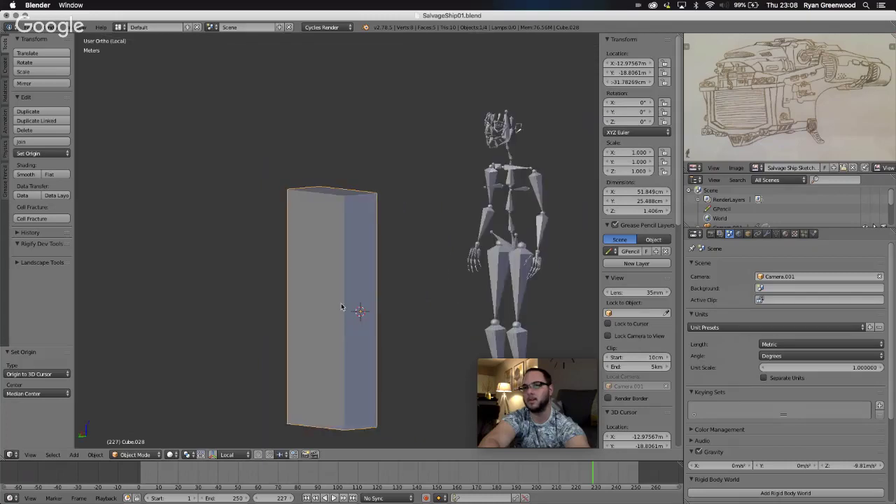
{"action": "scroll", "coordinate": [287, 317], "scroll_direction": "right", "scroll_amount": 3}
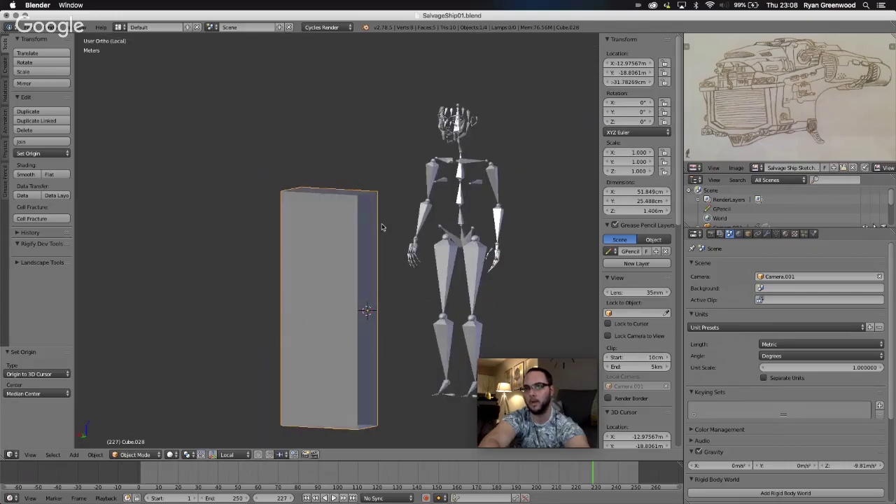
{"action": "scroll", "coordinate": [353, 357], "scroll_direction": "right", "scroll_amount": 4}
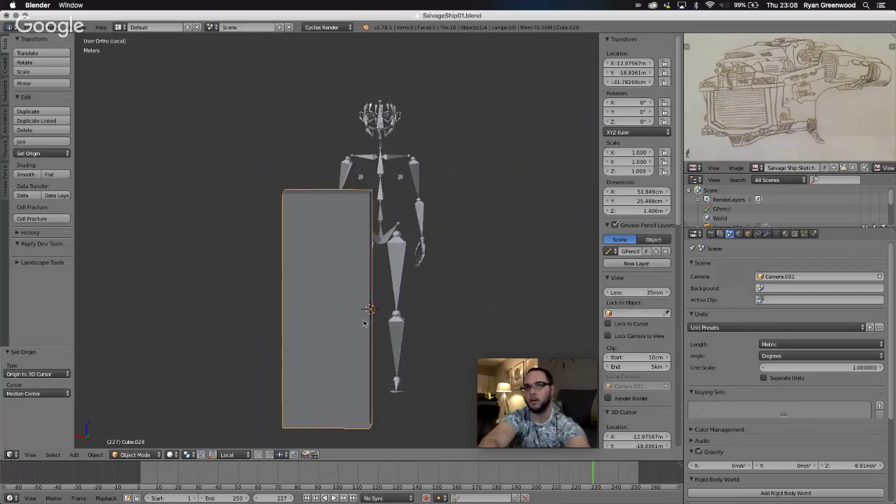
{"action": "scroll", "coordinate": [365, 364], "scroll_direction": "right", "scroll_amount": 6}
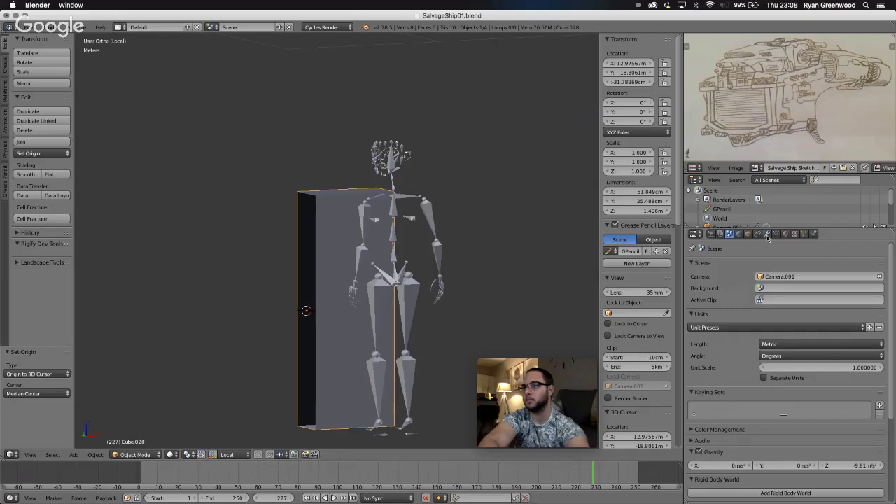
{"action": "left_click", "coordinate": [767, 234]}
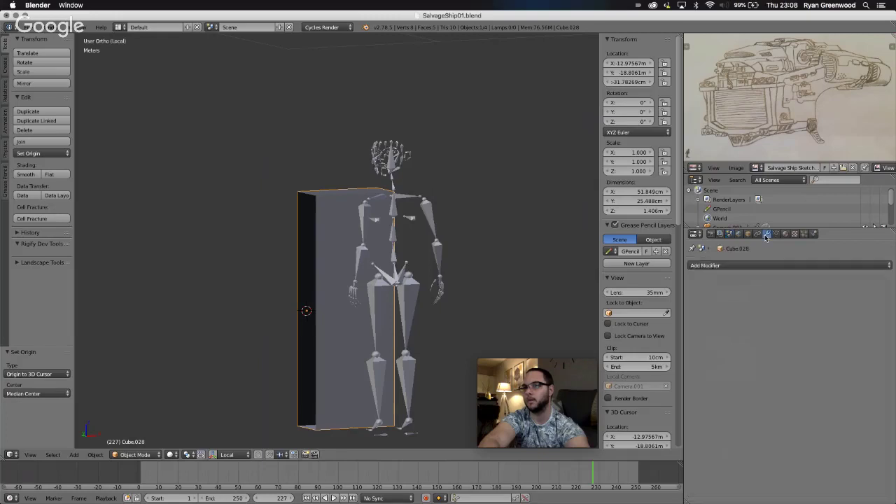
{"action": "left_click", "coordinate": [743, 265]}
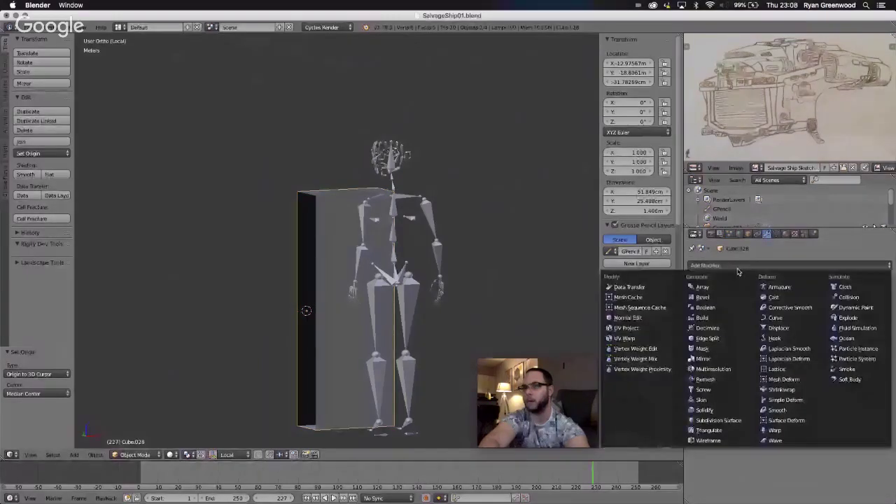
{"action": "left_click", "coordinate": [703, 358]}
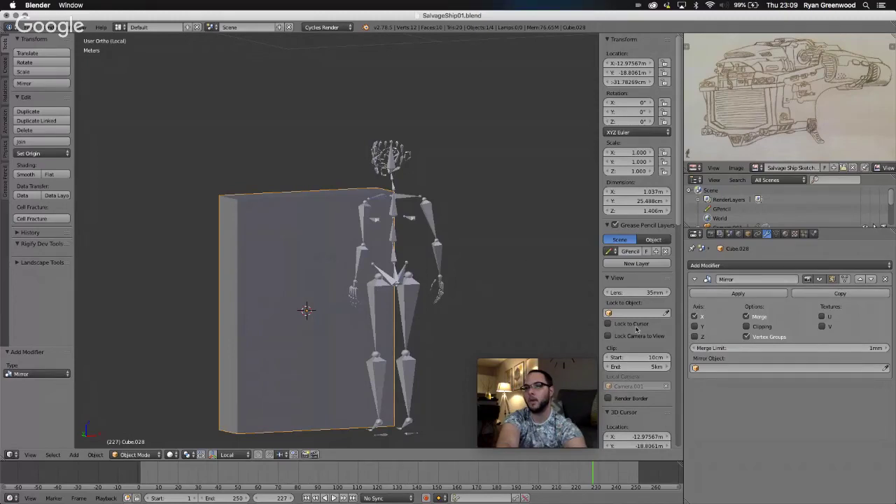
Try mirroring the box along the Y and Z axes instead of X.
{"action": "left_click", "coordinate": [694, 316]}
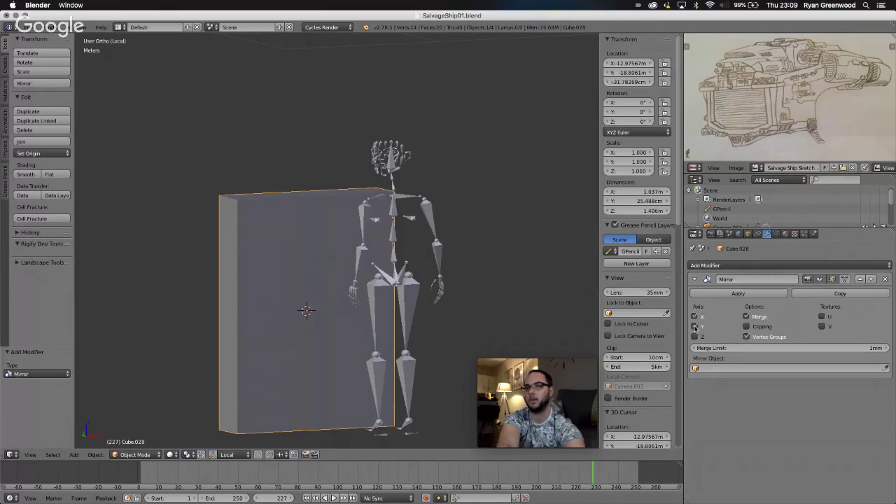
{"action": "left_click", "coordinate": [694, 327]}
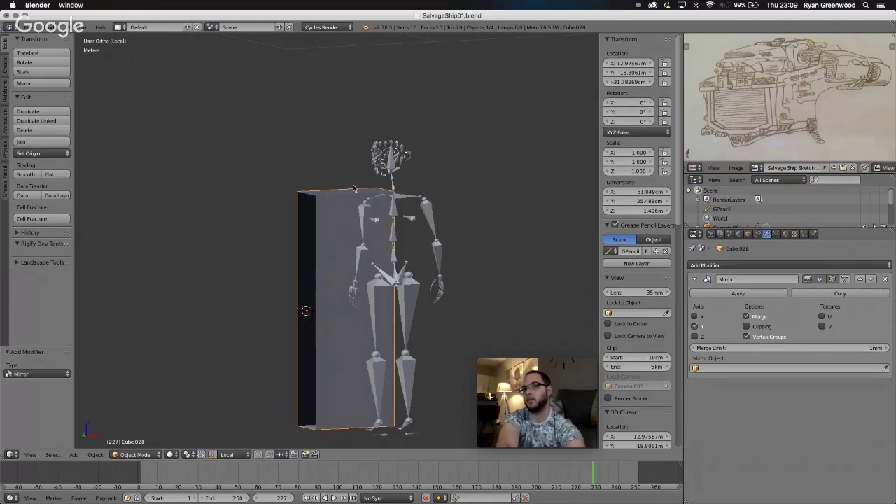
{"action": "left_click", "coordinate": [695, 337]}
{"action": "left_click", "coordinate": [697, 327]}
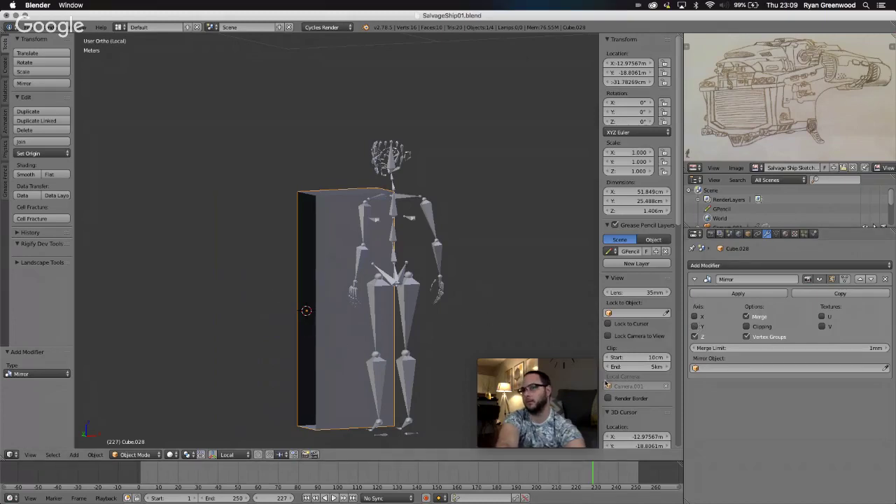
{"action": "left_click", "coordinate": [695, 337]}
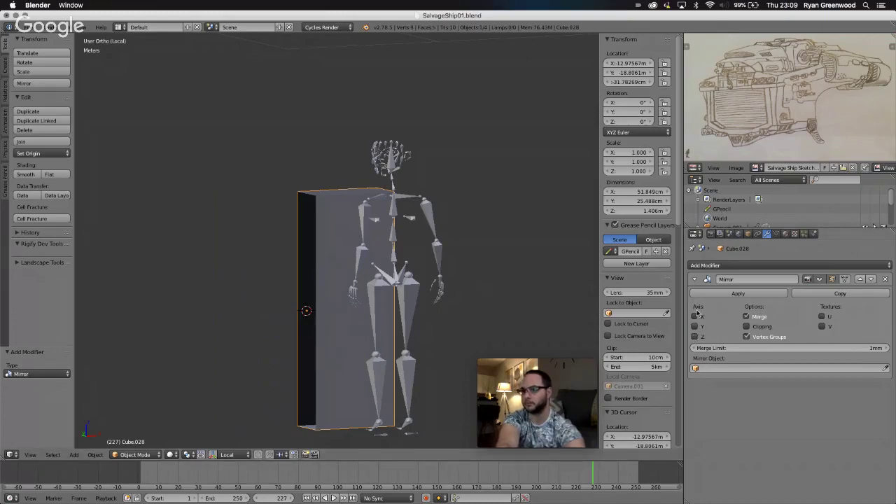
Set the Mirror modifier to the X axis only and enable Clipping.
{"action": "left_click", "coordinate": [695, 317]}
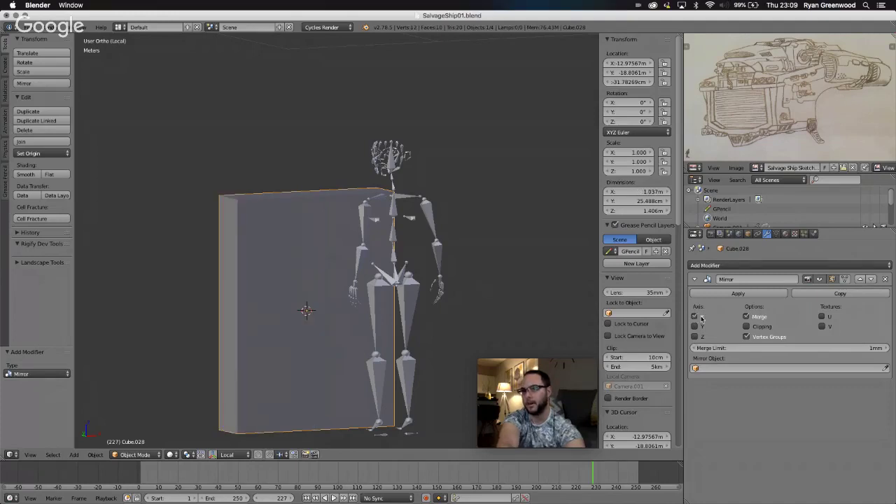
{"action": "left_click", "coordinate": [747, 328]}
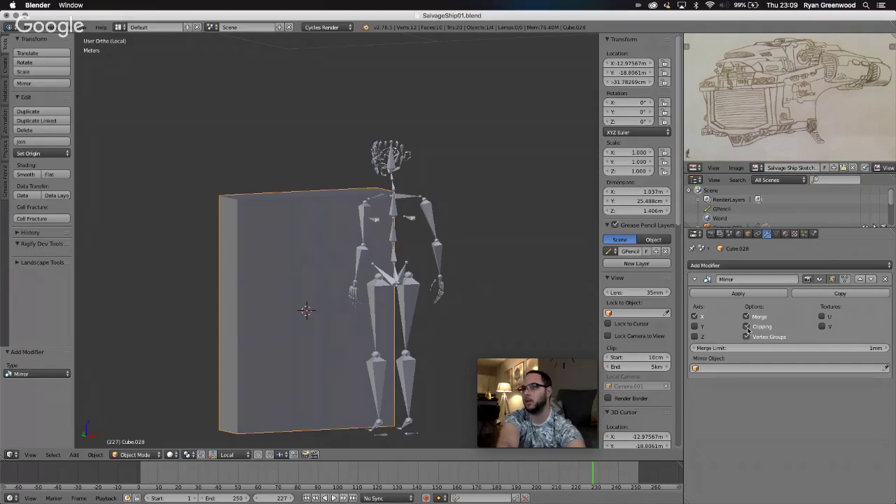
In Edit Mode, add one vertical loop cut near the box's outer side, at about 37.4 cm in local X.
{"action": "middle_click_drag", "start_coordinate": [304, 325], "coordinate": [304, 325]}
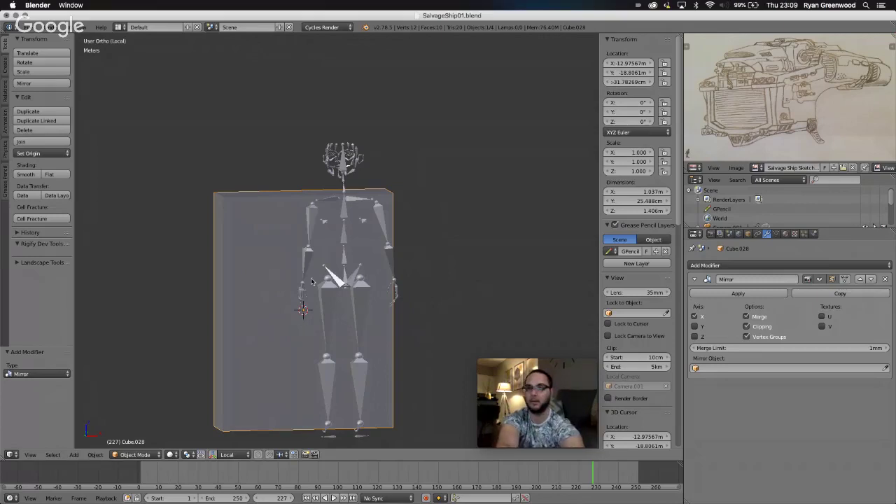
{"action": "key", "text": "Tab"}
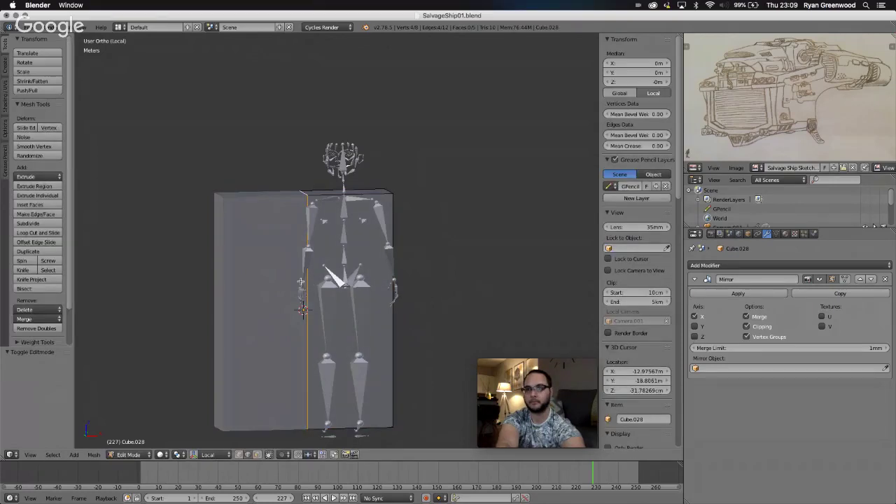
{"action": "key", "text": "KP_1"}
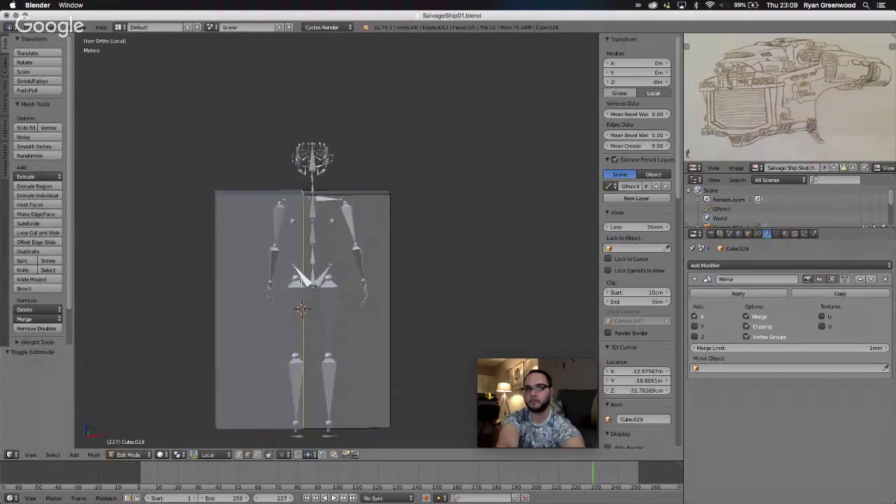
{"action": "key", "text": "ctrl+r"}
{"action": "left_click", "coordinate": [375, 206]}
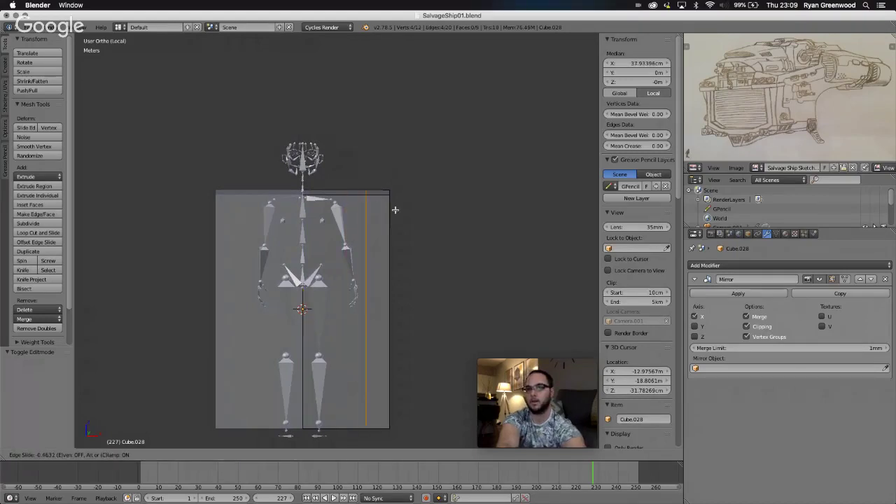
{"action": "left_click", "coordinate": [394, 211]}
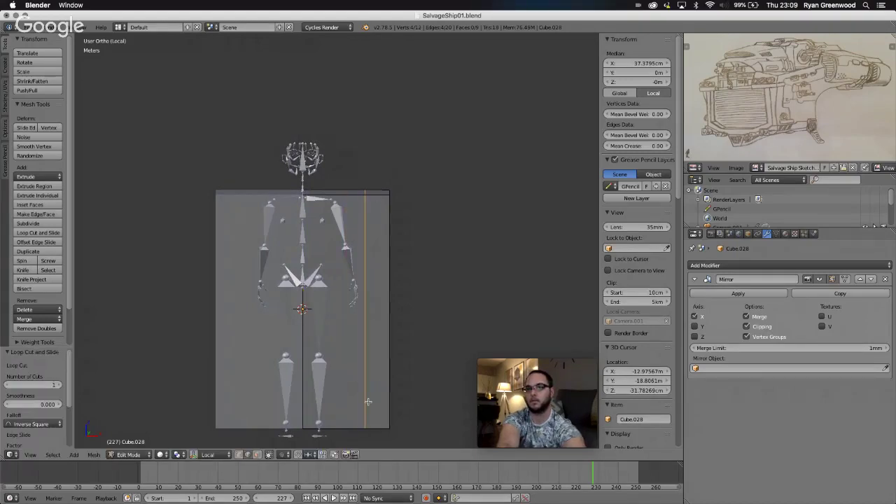
Add one horizontal loop cut across the box and slide it near the base, to about -65.2 cm in local Z.
{"action": "key", "text": "ctrl+r"}
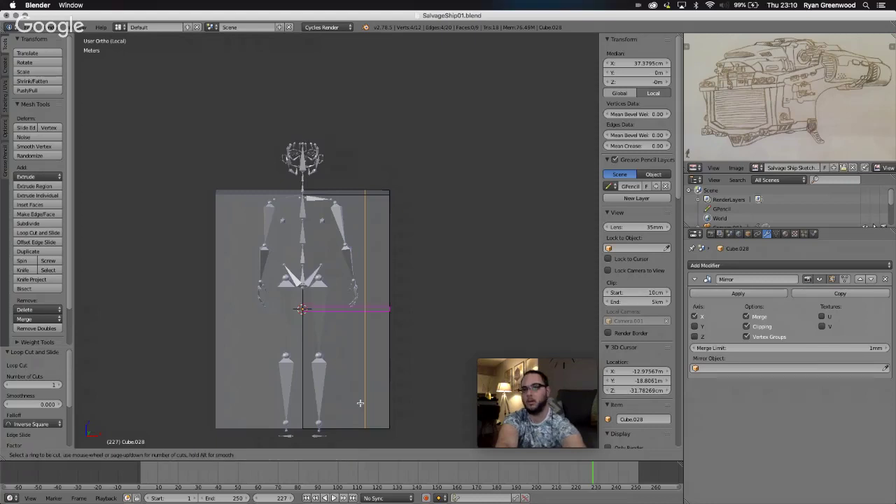
{"action": "left_click", "coordinate": [379, 308]}
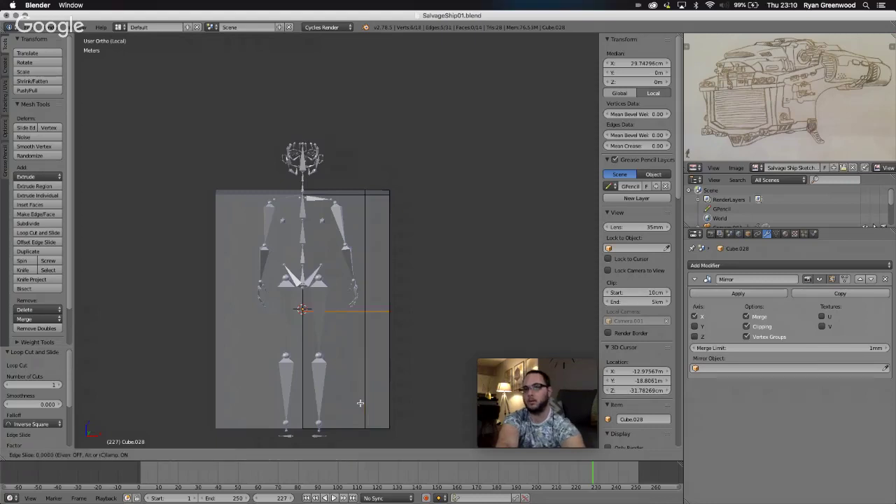
{"action": "left_click", "coordinate": [363, 98]}
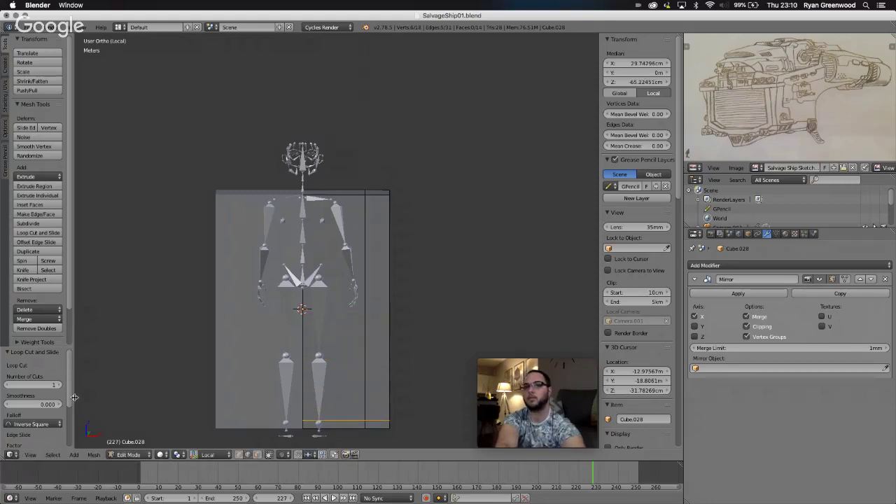
In front view, raise the horizontal edge loop near the base by about 1.67 cm along Z.
{"action": "left_click", "coordinate": [30, 455]}
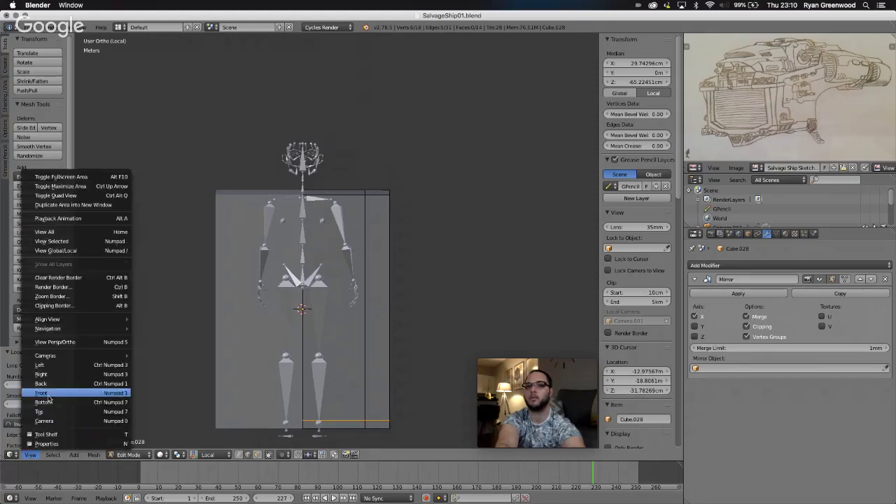
{"action": "left_click", "coordinate": [46, 396]}
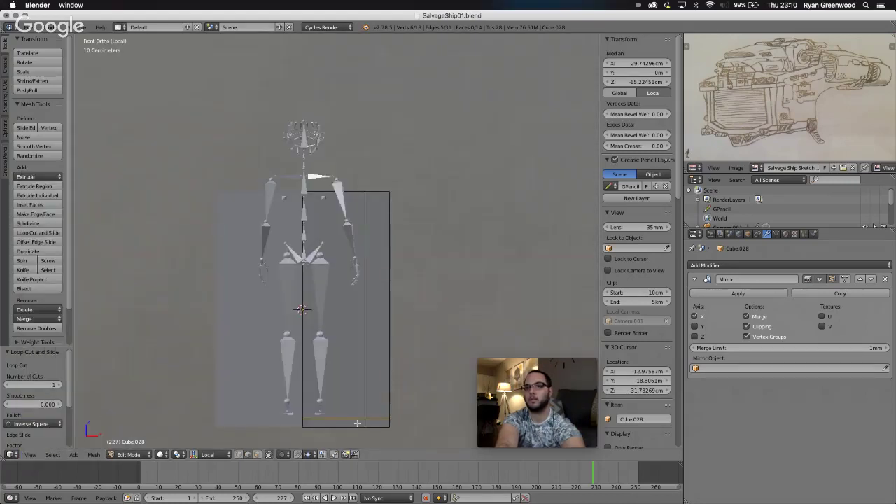
{"action": "key", "text": "g"}
{"action": "key", "text": "z"}
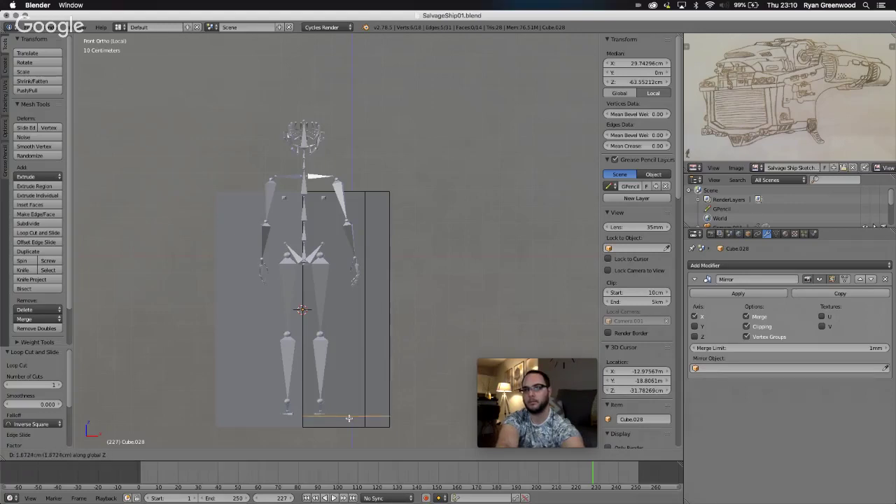
{"action": "left_click", "coordinate": [348, 418]}
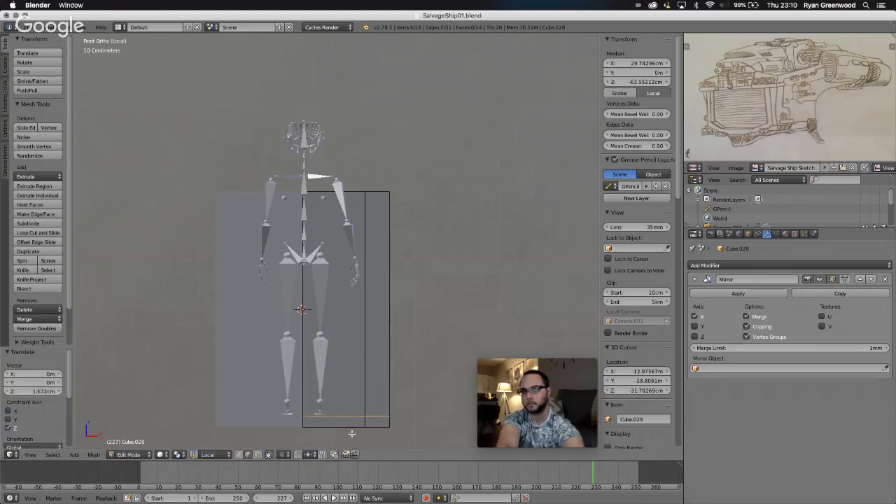
In front view, move the vertical edge loop near the box's outer side outward by about 3.07 cm along X.
{"action": "right_click", "coordinate": [364, 399]}
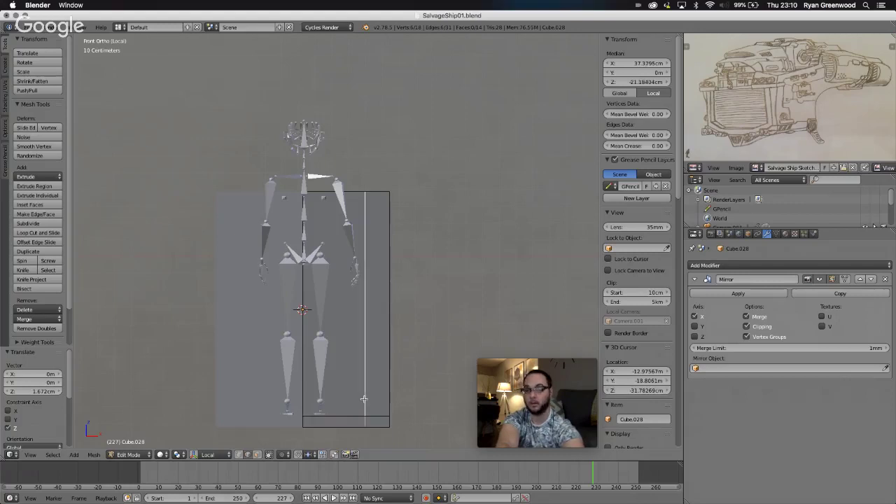
{"action": "key", "text": "KP_3"}
{"action": "middle_click_drag", "start_coordinate": [365, 412], "coordinate": [301, 431]}
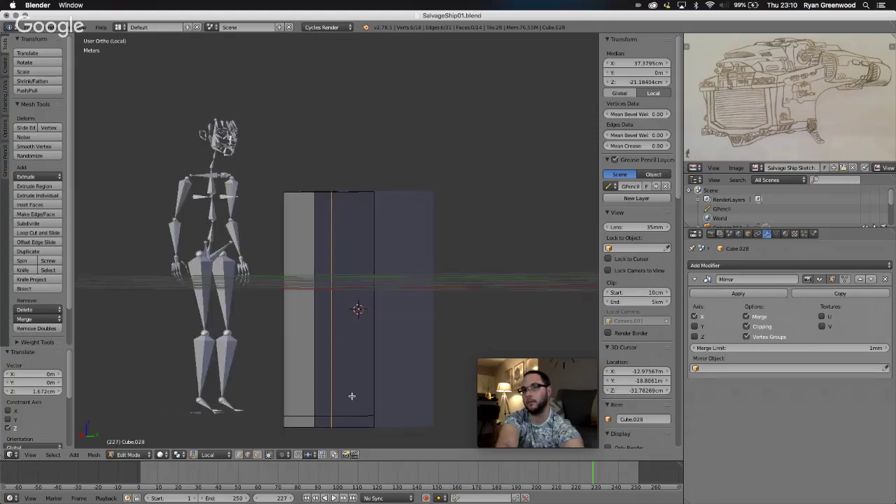
{"action": "middle_click_drag", "start_coordinate": [276, 392], "coordinate": [275, 391]}
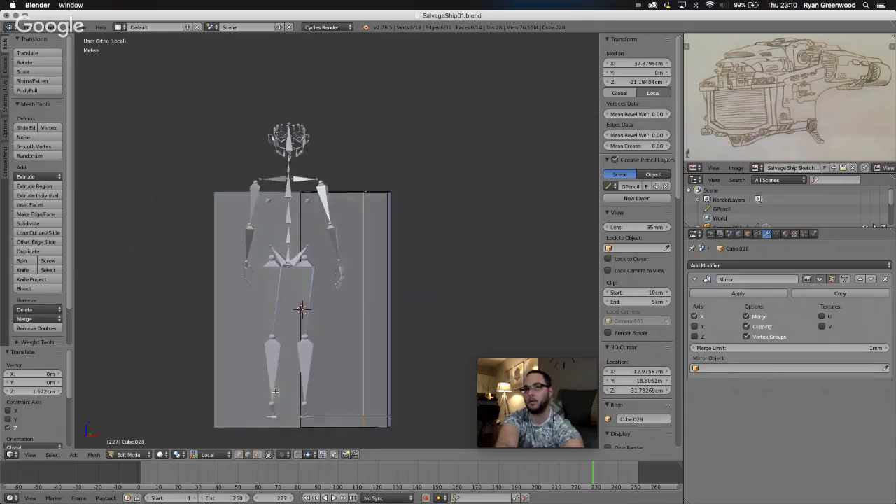
{"action": "left_click", "coordinate": [30, 454]}
{"action": "left_click", "coordinate": [42, 393]}
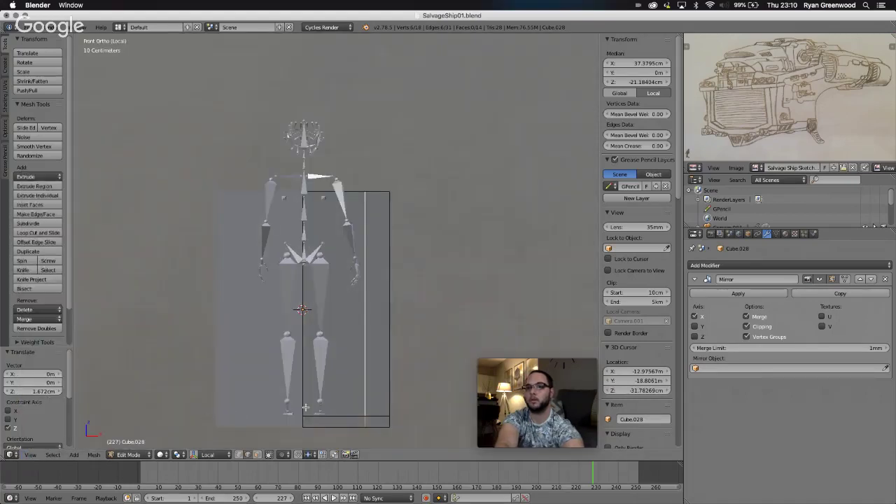
{"action": "key", "text": "g"}
{"action": "key", "text": "x"}
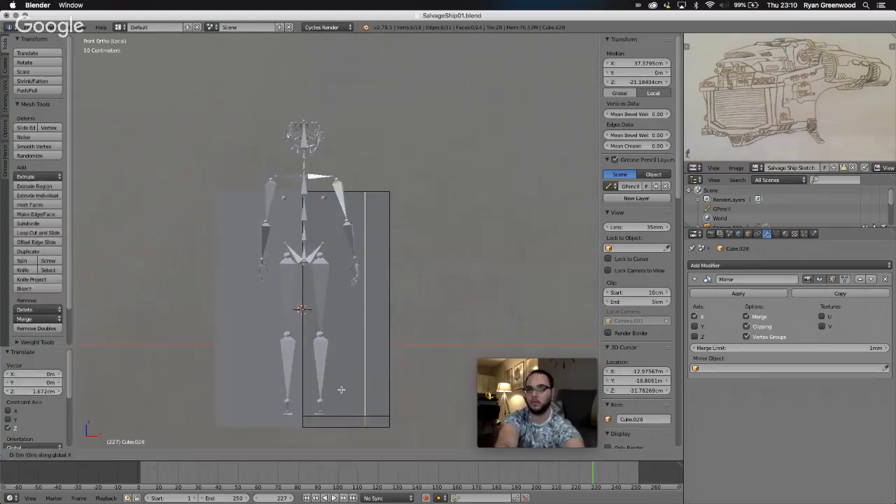
{"action": "left_click", "coordinate": [346, 389]}
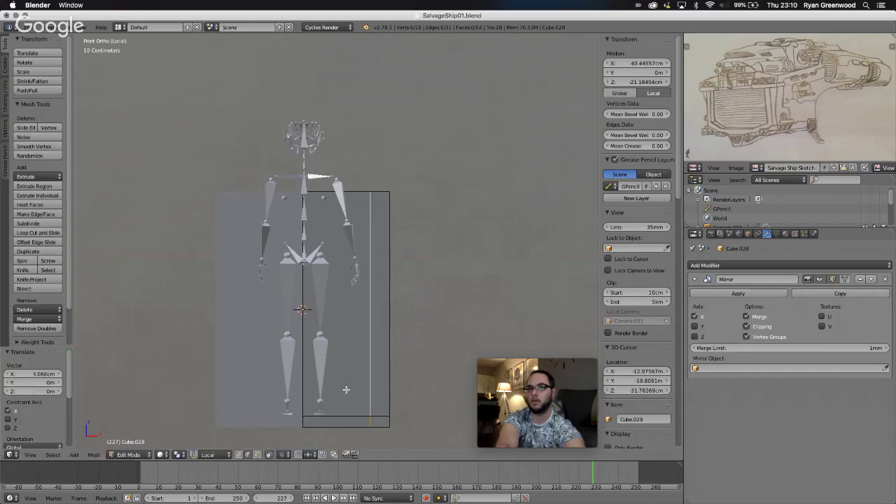
Delete the front, back and top faces of the box's inner section above the base strip.
{"action": "middle_click_drag", "start_coordinate": [356, 404], "coordinate": [336, 426]}
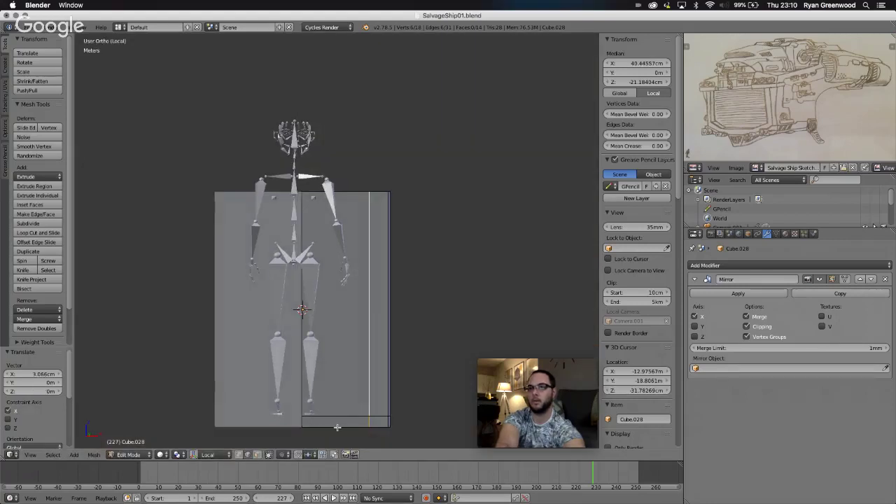
{"action": "left_click", "coordinate": [258, 455]}
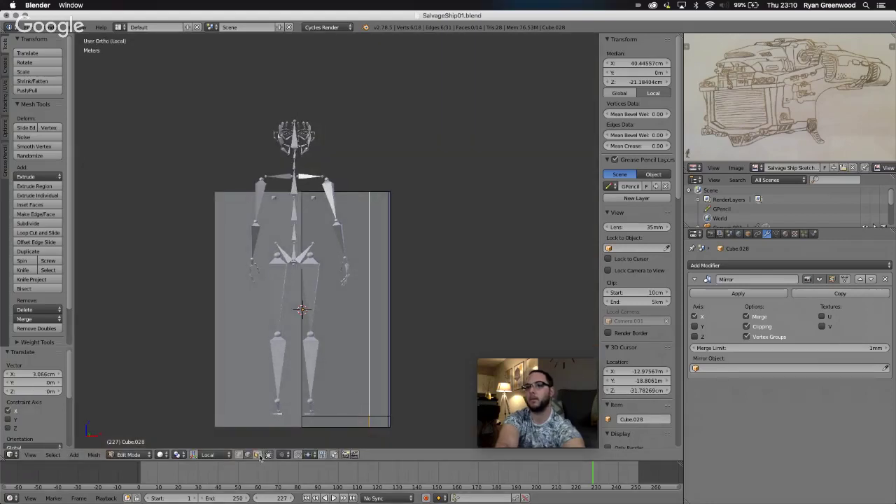
{"action": "right_click", "coordinate": [352, 339]}
{"action": "middle_click_drag", "start_coordinate": [351, 340], "coordinate": [344, 380]}
{"action": "right_click", "coordinate": [344, 355], "text": "shift"}
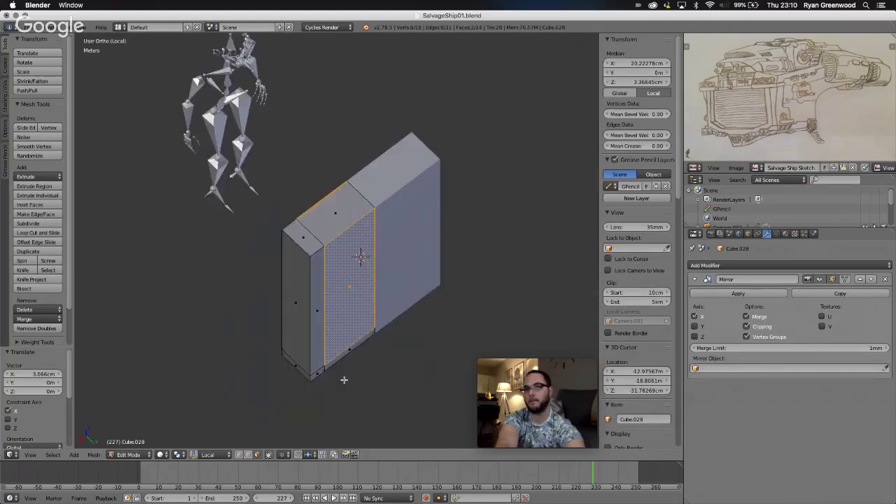
{"action": "right_click", "coordinate": [335, 221], "text": "shift"}
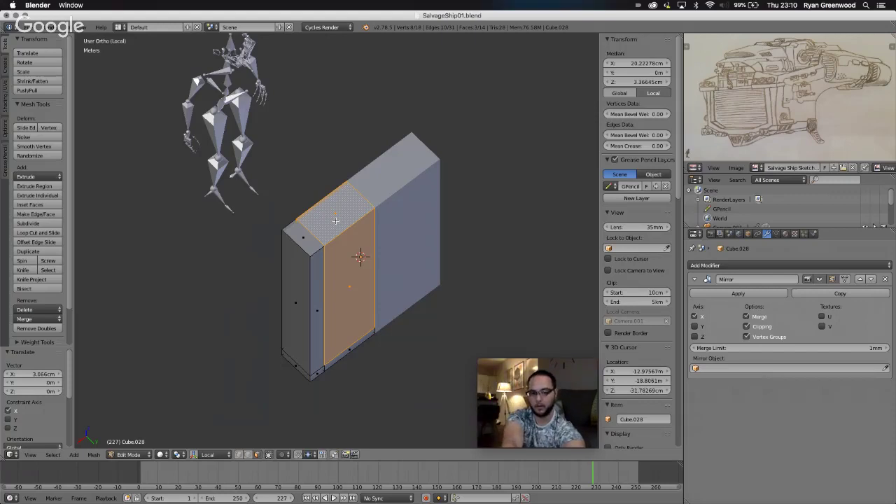
{"action": "key", "text": "x"}
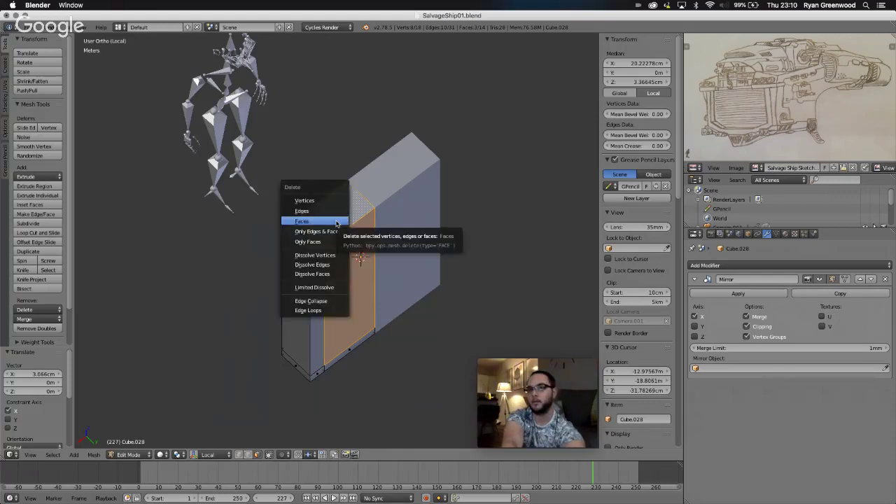
{"action": "left_click", "coordinate": [336, 223]}
{"action": "middle_click_drag", "start_coordinate": [360, 254], "coordinate": [324, 295]}
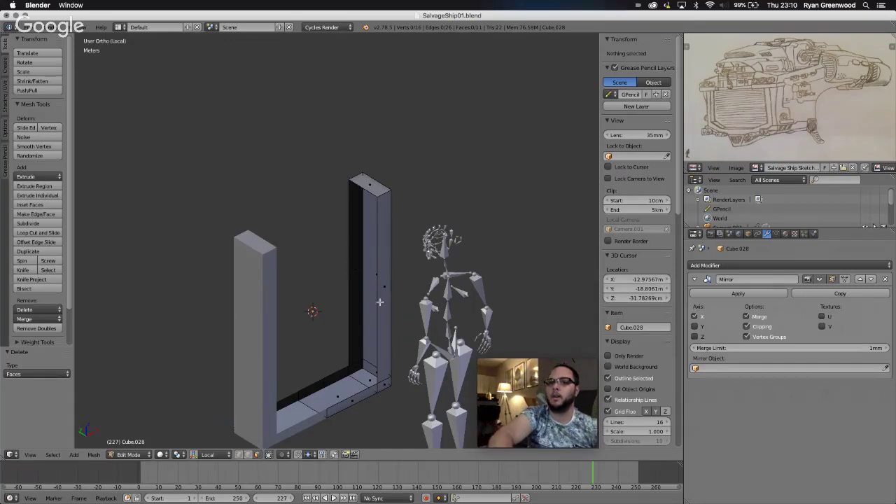
Fill the open upper side of the base strip with a face between its front and back inner edges.
{"action": "right_click", "coordinate": [338, 399]}
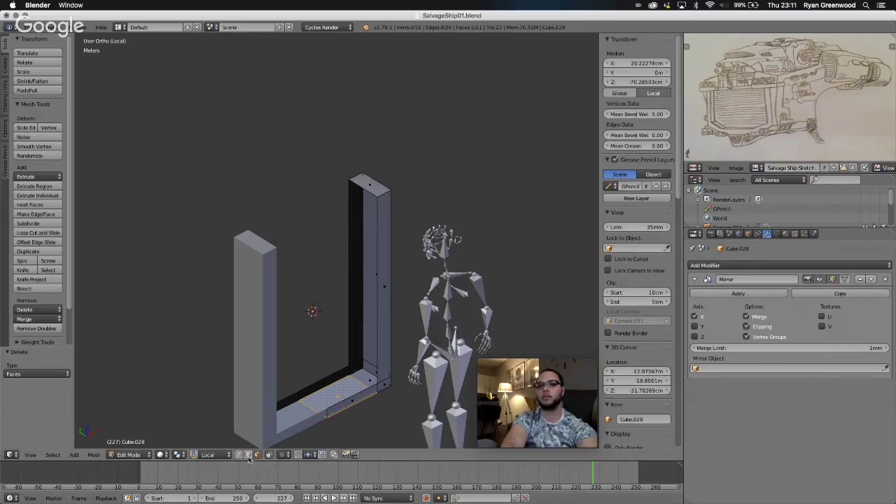
{"action": "right_click", "coordinate": [355, 395]}
{"action": "right_click", "coordinate": [322, 376], "text": "shift"}
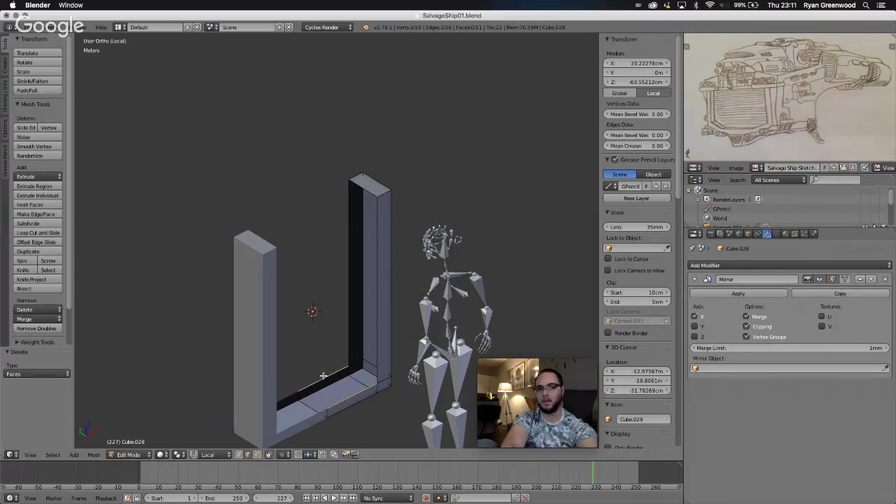
{"action": "key", "text": "f"}
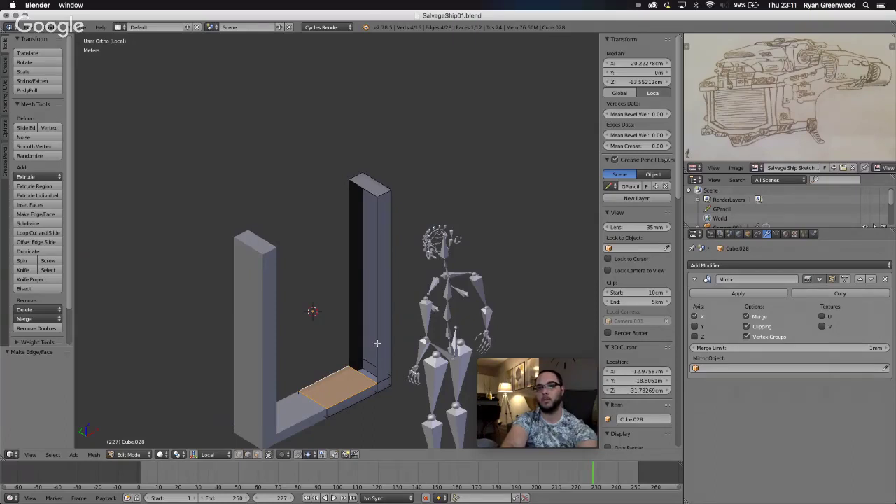
Fill the open inner side of the upright with a face bounded by its four surrounding edges.
{"action": "right_click", "coordinate": [353, 323]}
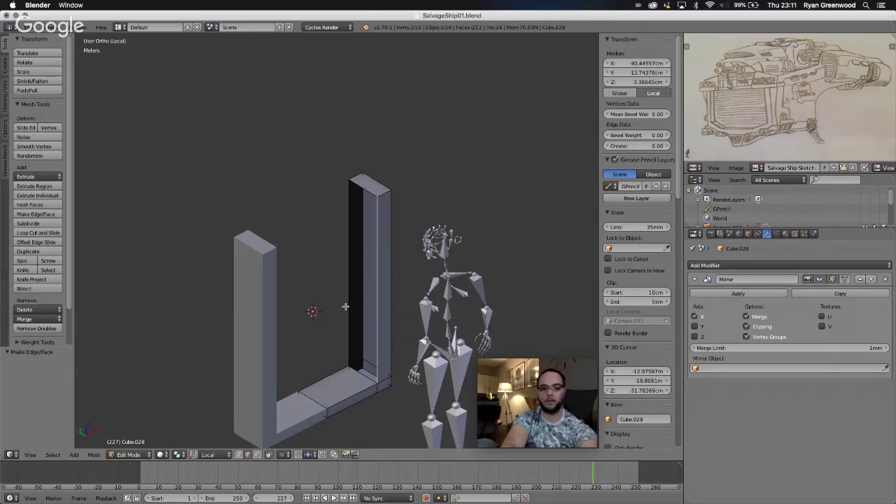
{"action": "right_click", "coordinate": [345, 307], "text": "shift"}
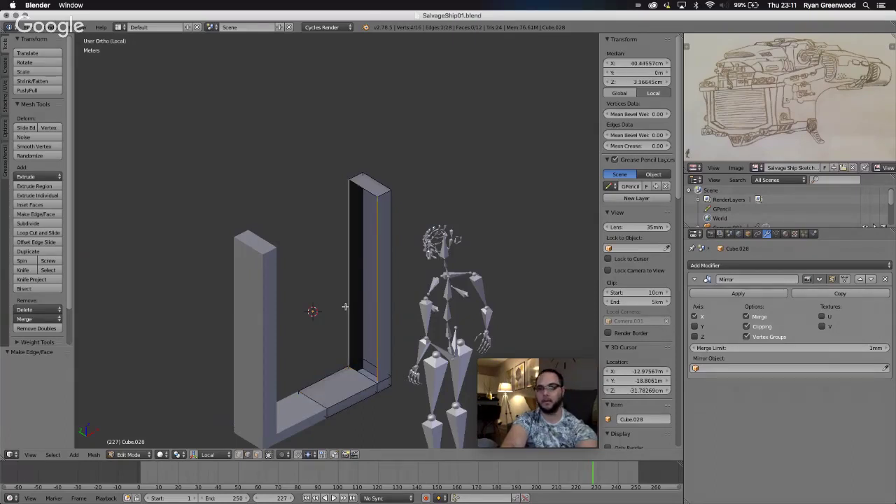
{"action": "right_click", "coordinate": [364, 376], "text": "shift"}
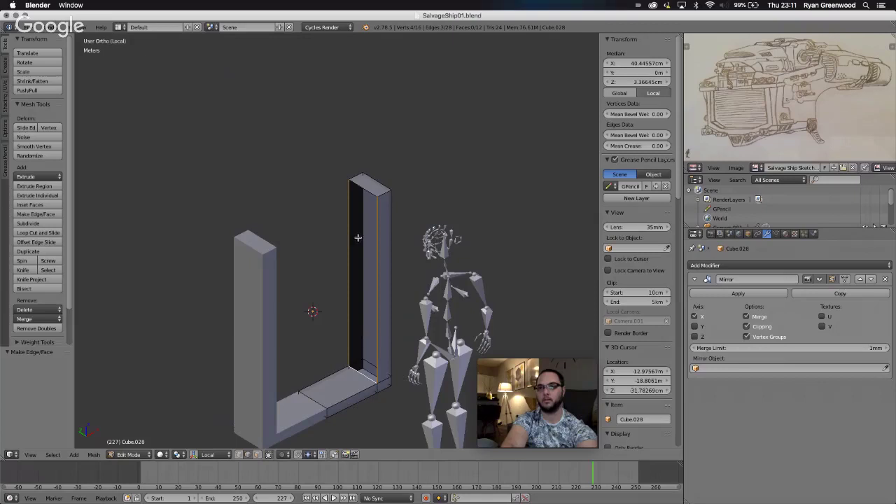
{"action": "right_click", "coordinate": [364, 189], "text": "shift"}
{"action": "key", "text": "f"}
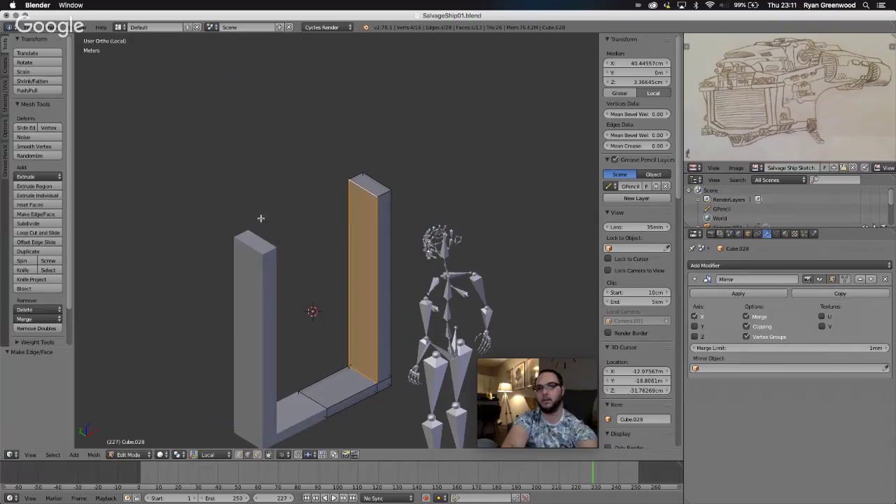
In right view, lower the upright's front top edge by about 17 cm along Z to slope its top.
{"action": "scroll", "coordinate": [261, 219], "scroll_direction": "right", "scroll_amount": 10}
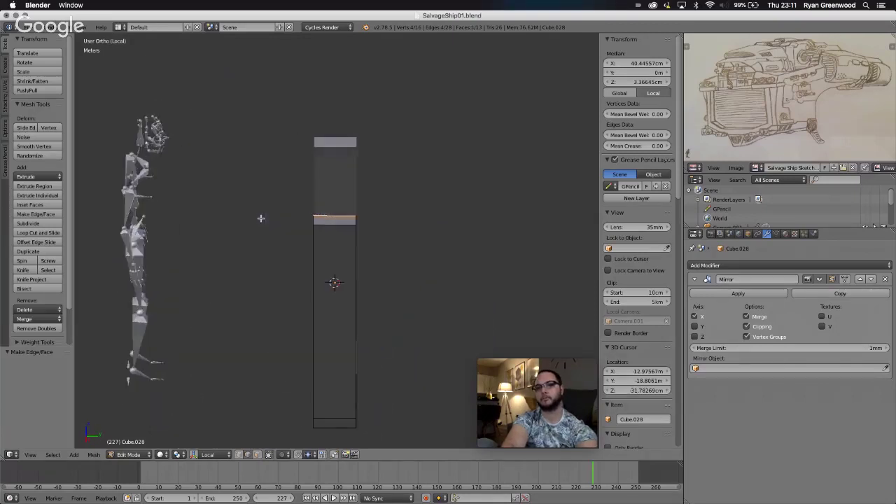
{"action": "scroll", "coordinate": [261, 219], "scroll_direction": "left", "scroll_amount": 8}
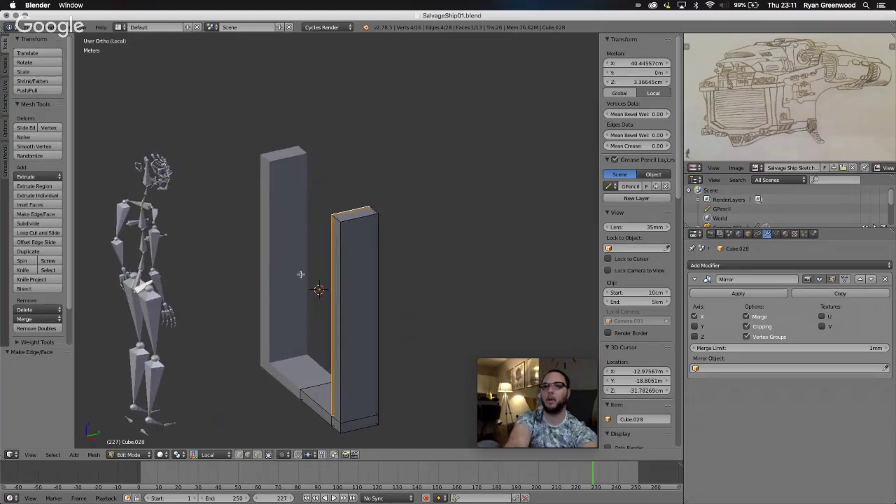
{"action": "scroll", "coordinate": [317, 303], "scroll_direction": "left", "scroll_amount": 8}
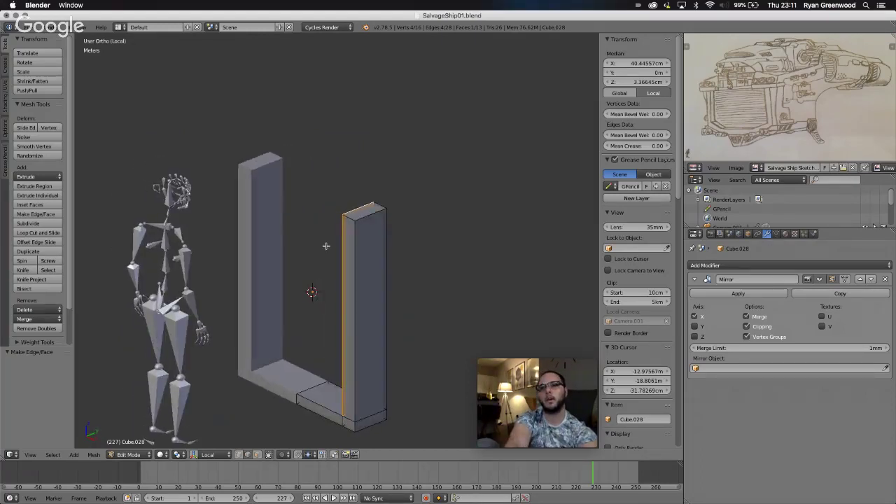
{"action": "right_click", "coordinate": [351, 219]}
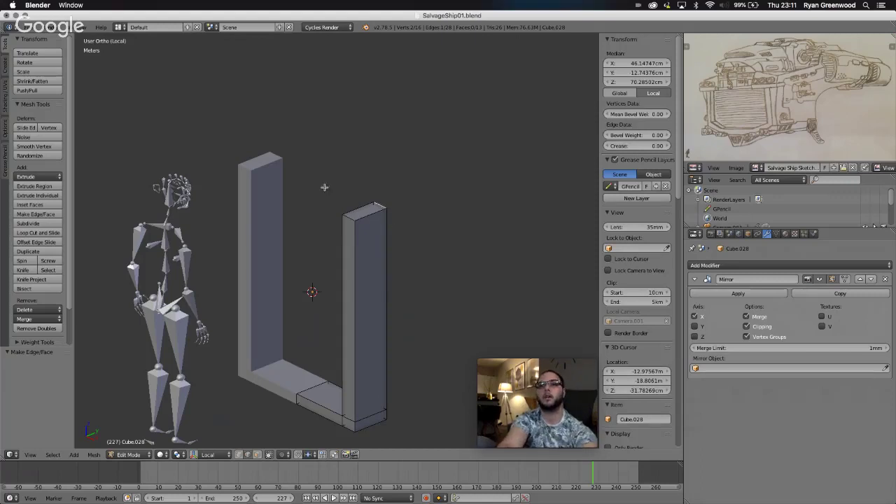
{"action": "left_click", "coordinate": [31, 455]}
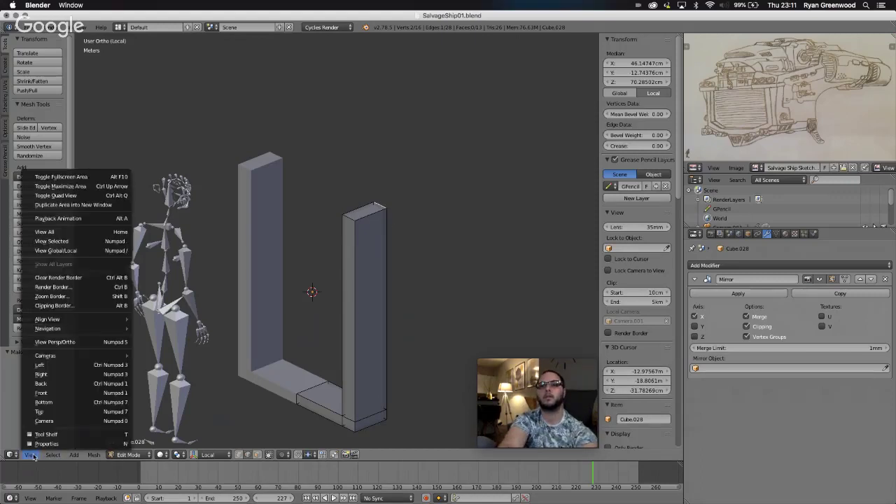
{"action": "left_click", "coordinate": [51, 375]}
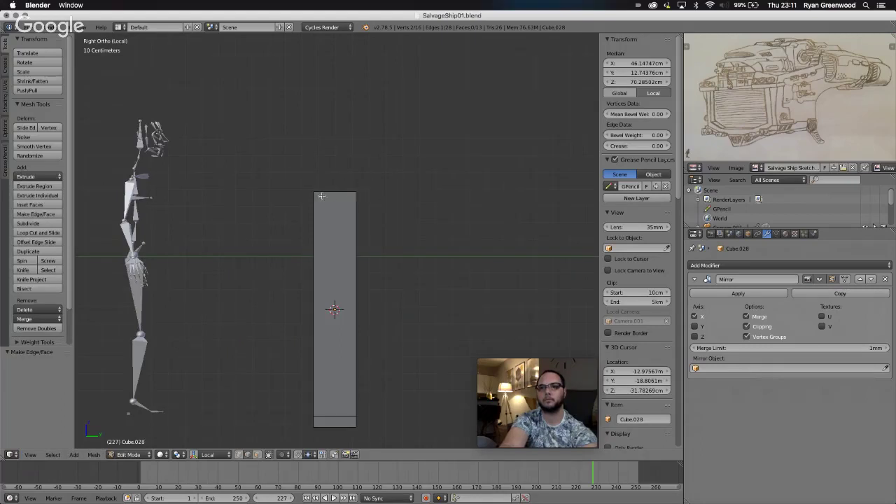
{"action": "scroll", "coordinate": [332, 204], "scroll_direction": "left", "scroll_amount": 3}
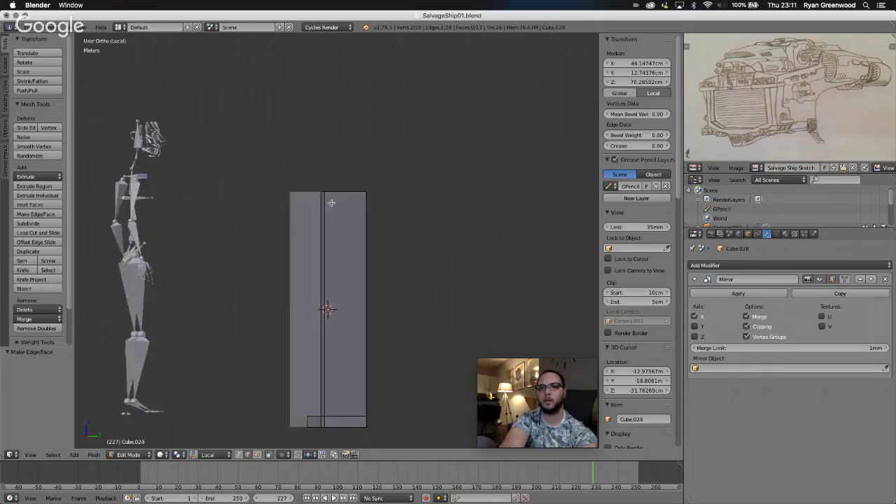
{"action": "right_click", "coordinate": [340, 201]}
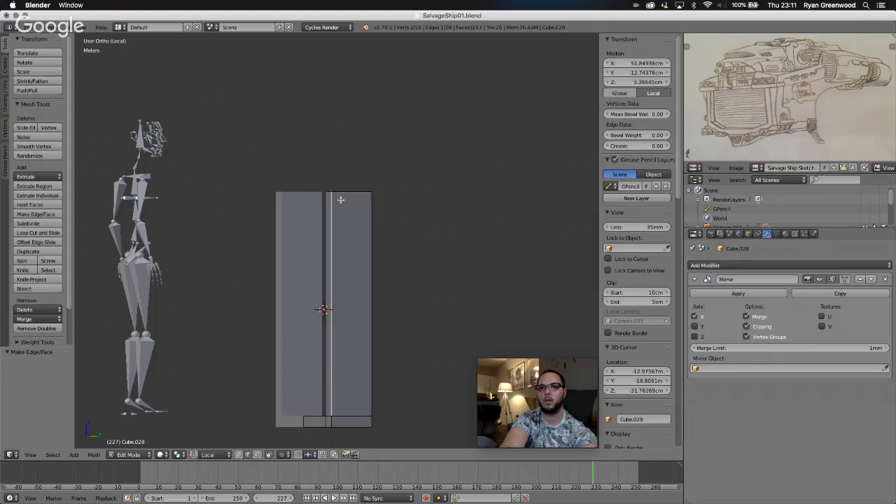
{"action": "right_click", "coordinate": [328, 192]}
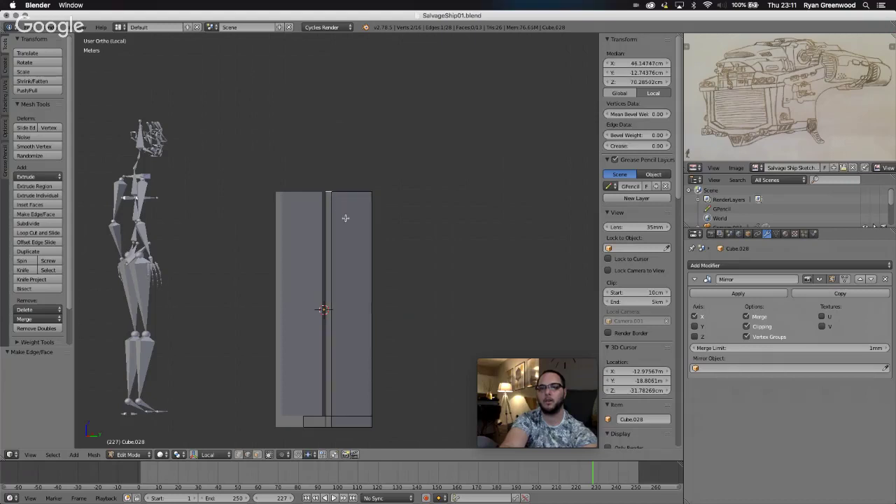
{"action": "left_click", "coordinate": [30, 455]}
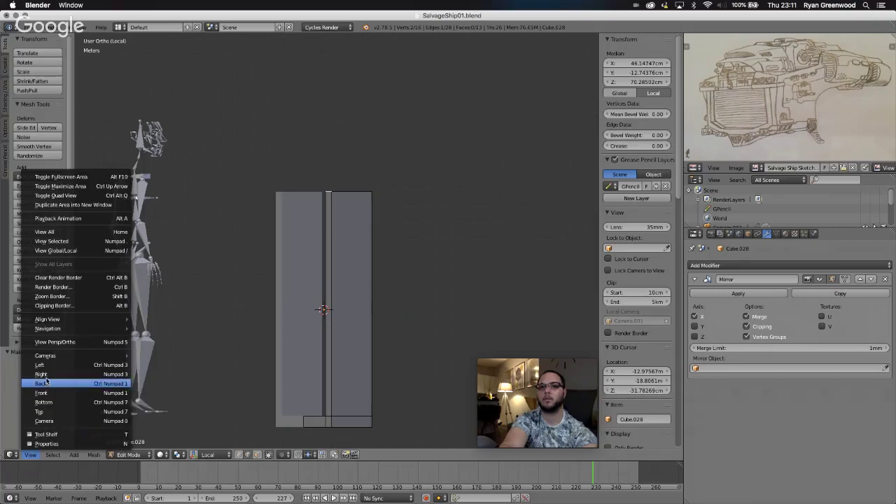
{"action": "left_click", "coordinate": [41, 374]}
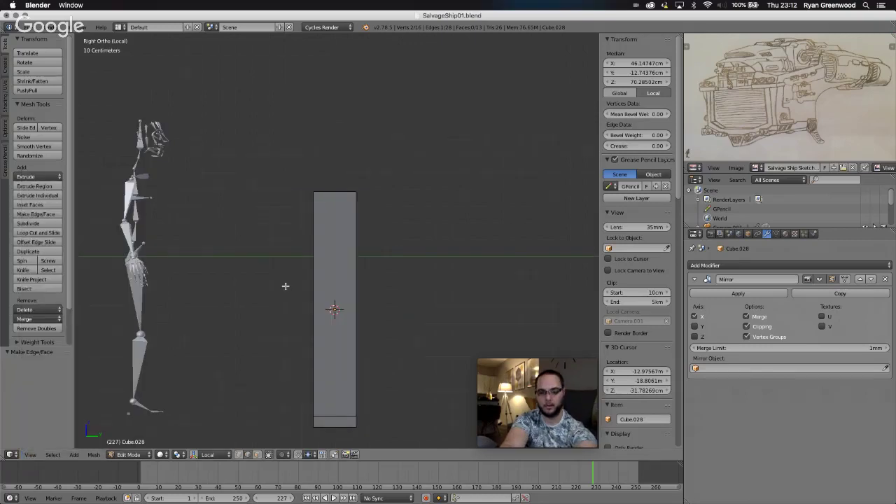
{"action": "key", "text": "g"}
{"action": "key", "text": "z"}
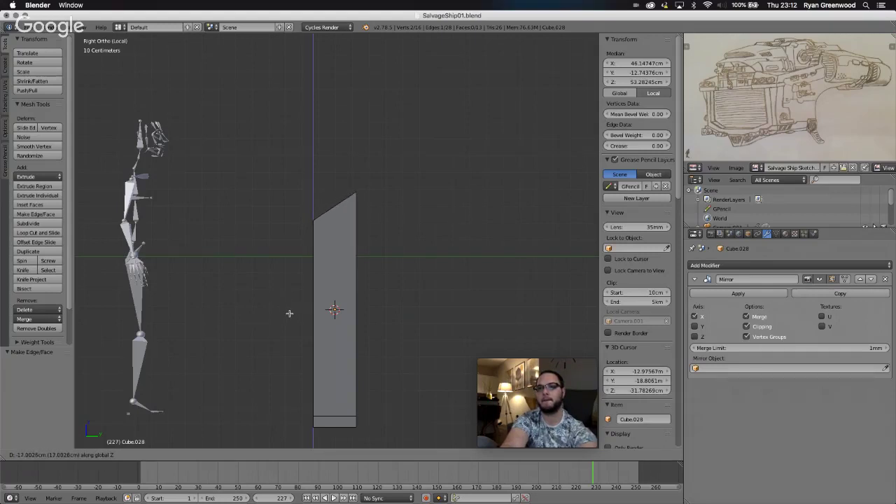
{"action": "left_click", "coordinate": [289, 313]}
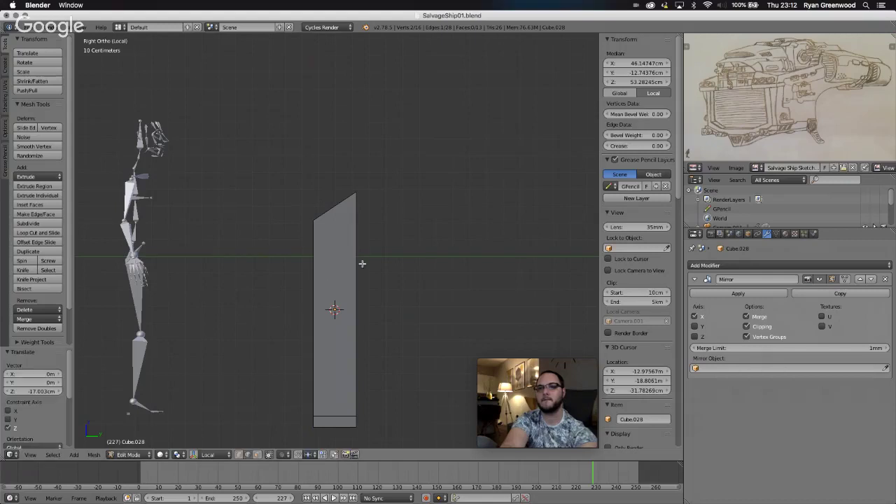
Bevel the front and rear top edges of the upright together with an offset of about 0.05 and one segment.
{"action": "middle_click_drag", "start_coordinate": [390, 256], "coordinate": [390, 256]}
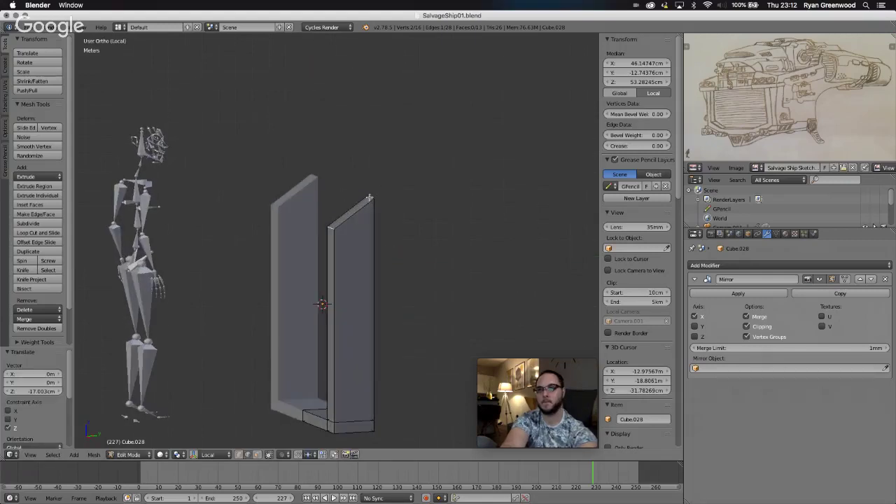
{"action": "right_click", "coordinate": [370, 198], "text": "shift"}
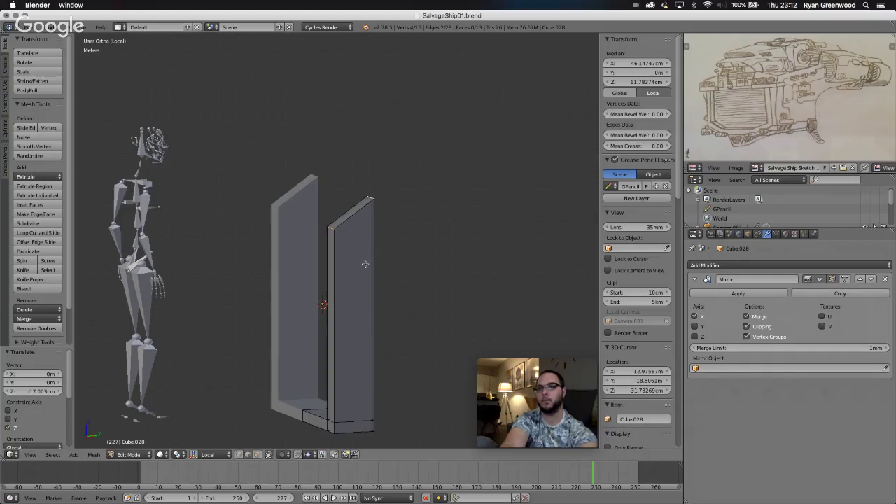
{"action": "middle_click_drag", "start_coordinate": [365, 264], "coordinate": [364, 264]}
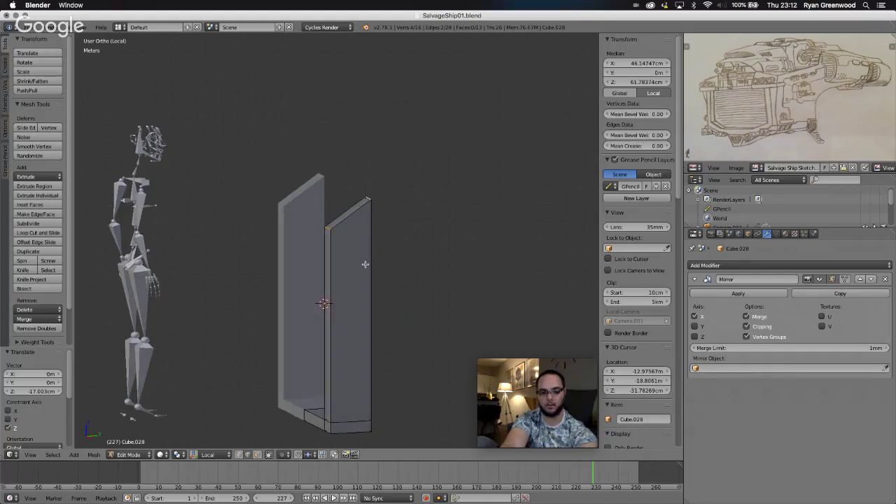
{"action": "key", "text": "ctrl+b"}
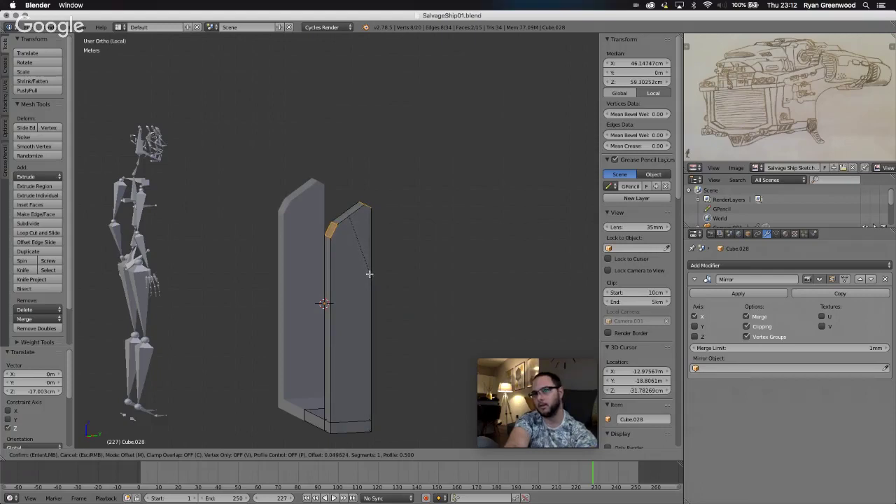
{"action": "left_click", "coordinate": [369, 274]}
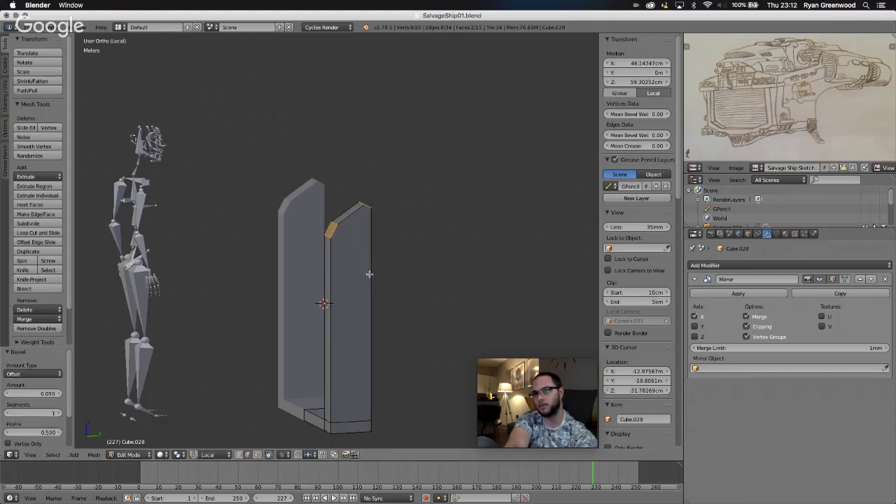
Select the four edges that border the front and rear chamfers on top of the upright.
{"action": "right_click", "coordinate": [331, 230]}
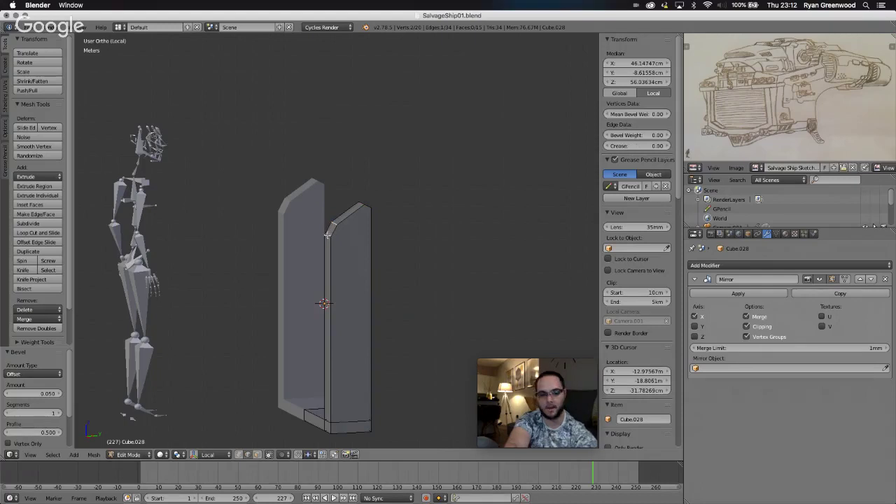
{"action": "right_click", "coordinate": [327, 236], "text": "shift"}
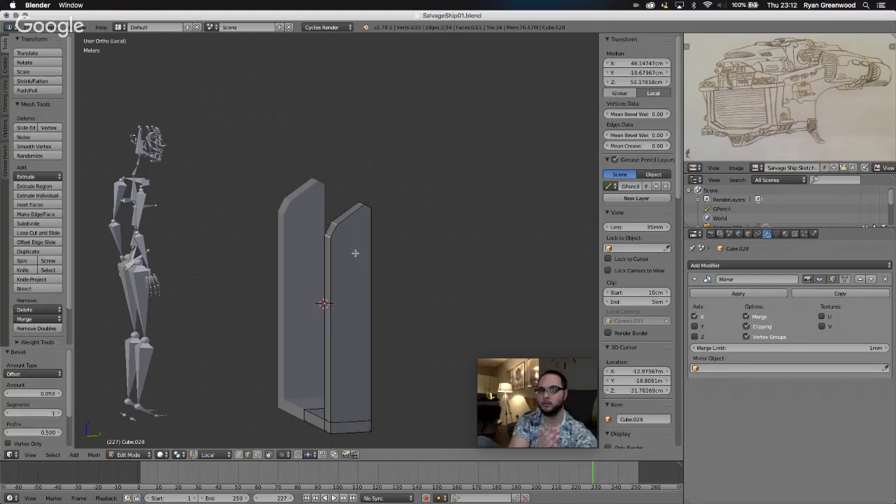
{"action": "middle_click_drag", "start_coordinate": [342, 239], "coordinate": [336, 226]}
{"action": "scroll", "coordinate": [323, 208], "scroll_direction": "left", "scroll_amount": 3}
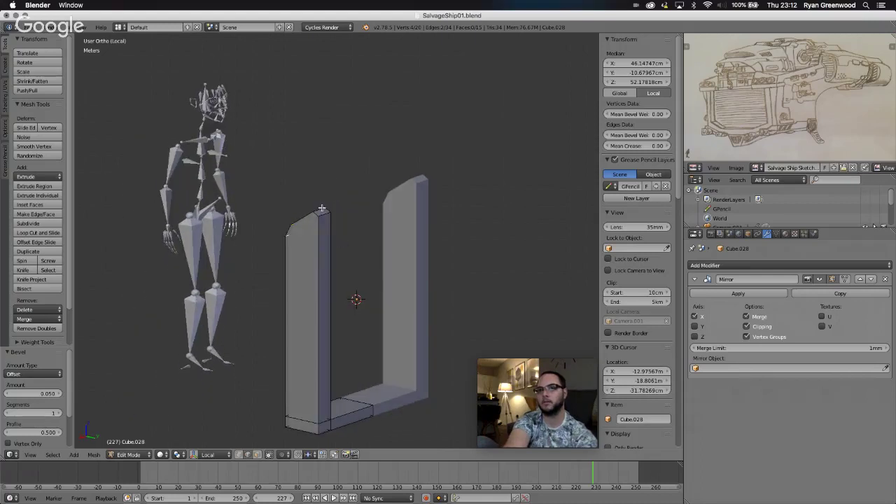
{"action": "right_click", "coordinate": [320, 208], "text": "shift"}
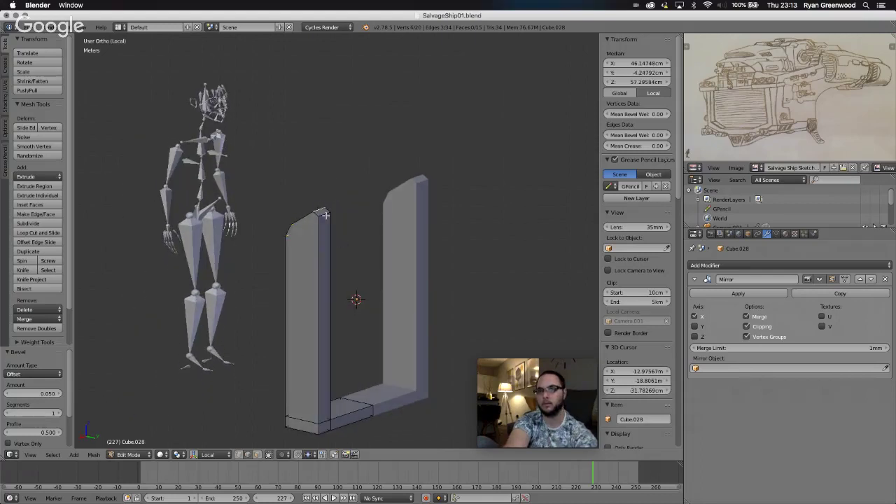
{"action": "right_click", "coordinate": [324, 215], "text": "shift"}
{"action": "scroll", "coordinate": [346, 272], "scroll_direction": "left", "scroll_amount": 5}
{"action": "scroll", "coordinate": [346, 271], "scroll_direction": "right", "scroll_amount": 5}
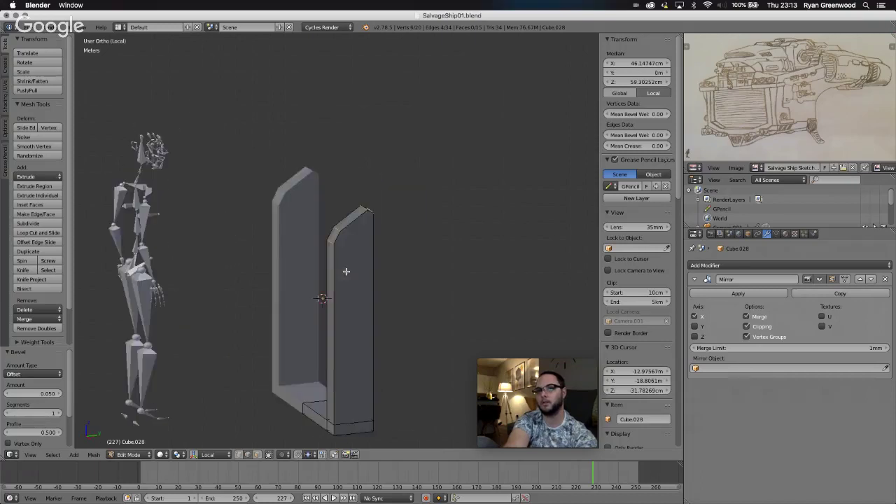
Try to bevel the four chamfer edges together by about 0.019, inspect the uprights, and undo that bevel.
{"action": "key", "text": "ctrl+b"}
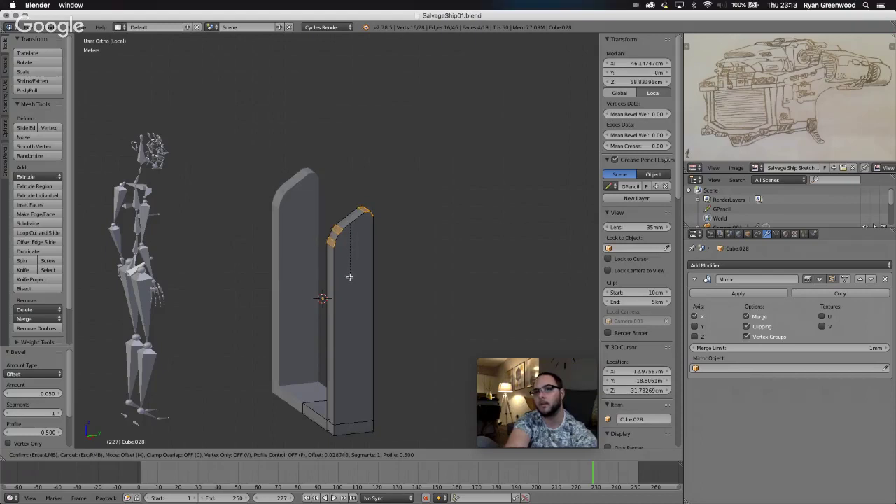
{"action": "left_click", "coordinate": [350, 278]}
{"action": "middle_click_drag", "start_coordinate": [336, 304], "coordinate": [336, 306]}
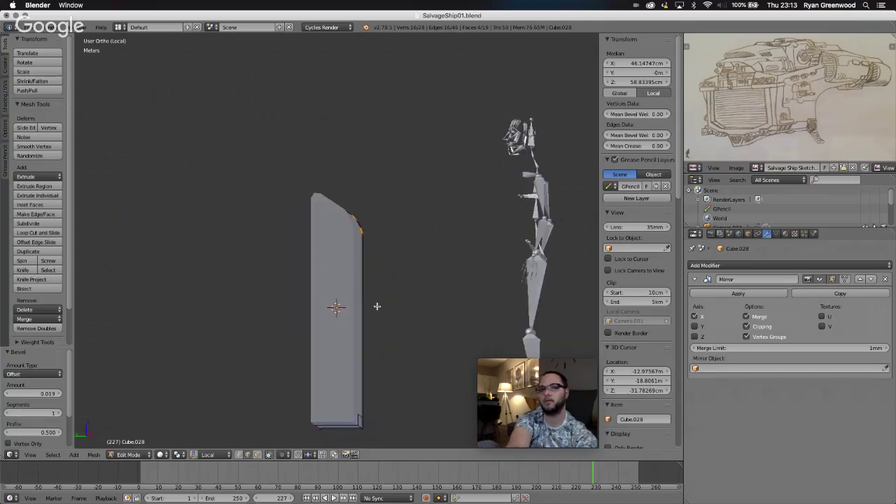
{"action": "scroll", "coordinate": [377, 307], "scroll_direction": "right", "scroll_amount": 10}
{"action": "middle_click_drag", "start_coordinate": [377, 306], "coordinate": [370, 268]}
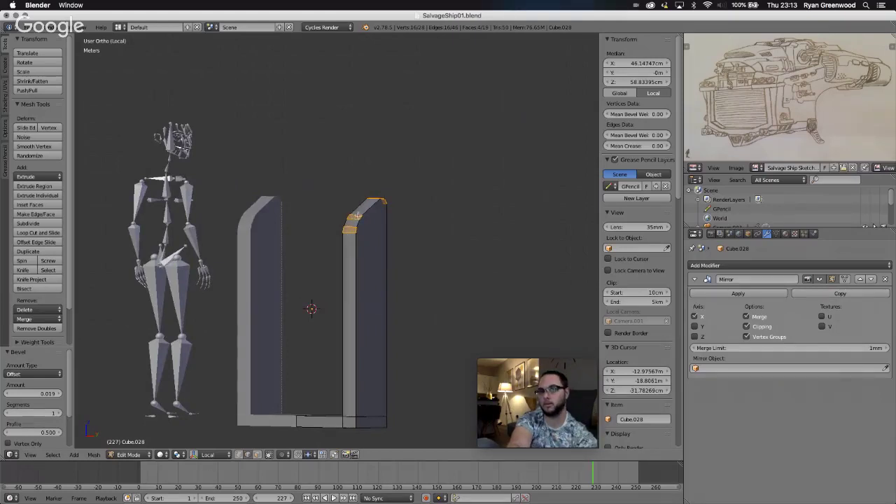
{"action": "mouse_move", "coordinate": [350, 223]}
{"action": "middle_mouse_down"}
{"action": "mouse_move", "coordinate": [352, 234]}
{"action": "mouse_move", "coordinate": [344, 207]}
{"action": "middle_mouse_up"}
{"action": "middle_click_drag", "start_coordinate": [355, 239], "coordinate": [355, 240]}
{"action": "scroll", "coordinate": [355, 239], "scroll_direction": "right", "scroll_amount": 10}
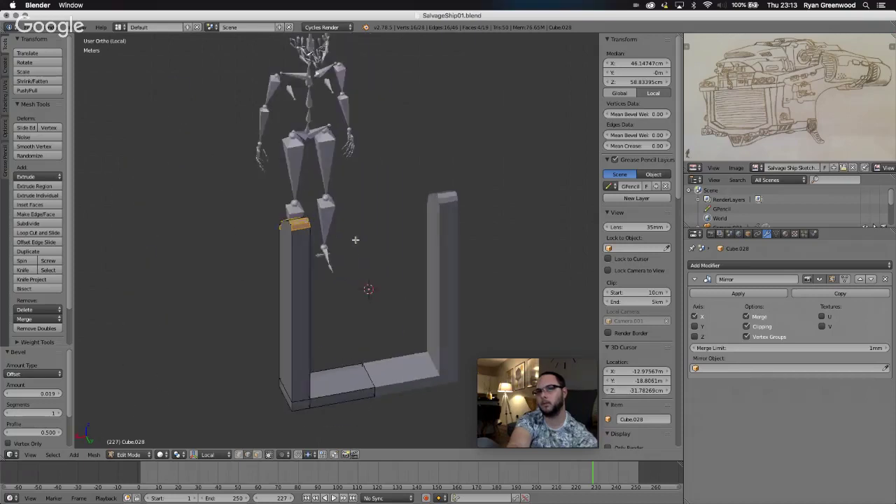
{"action": "scroll", "coordinate": [355, 239], "scroll_direction": "right", "scroll_amount": 8}
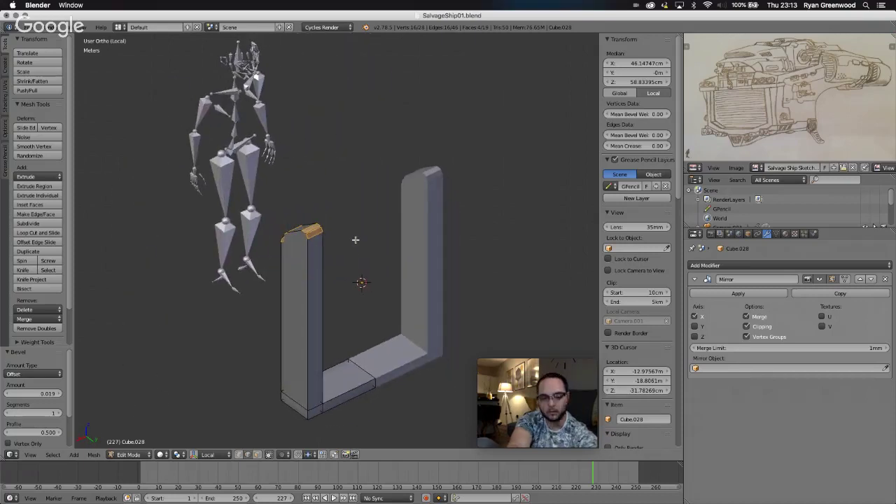
{"action": "key", "text": "ctrl+z"}
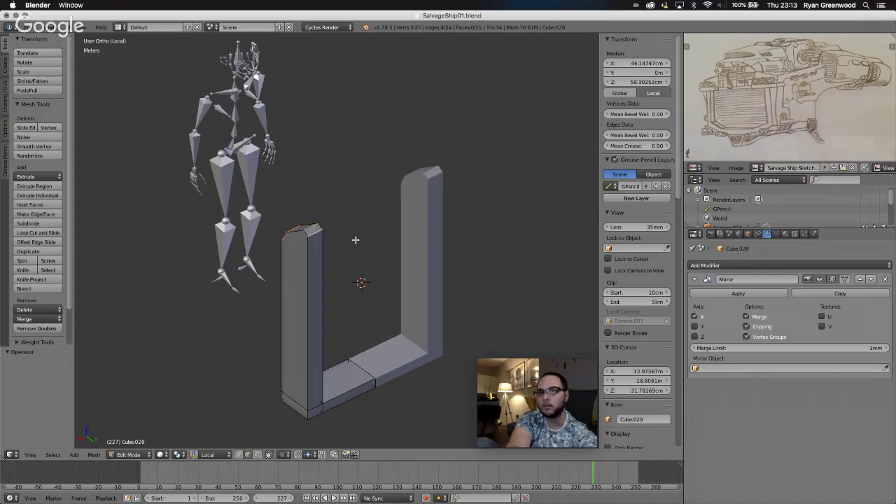
Remove the two rear chamfer edges from the selection and bevel the two front ones by about 0.02.
{"action": "scroll", "coordinate": [355, 239], "scroll_direction": "right", "scroll_amount": 5}
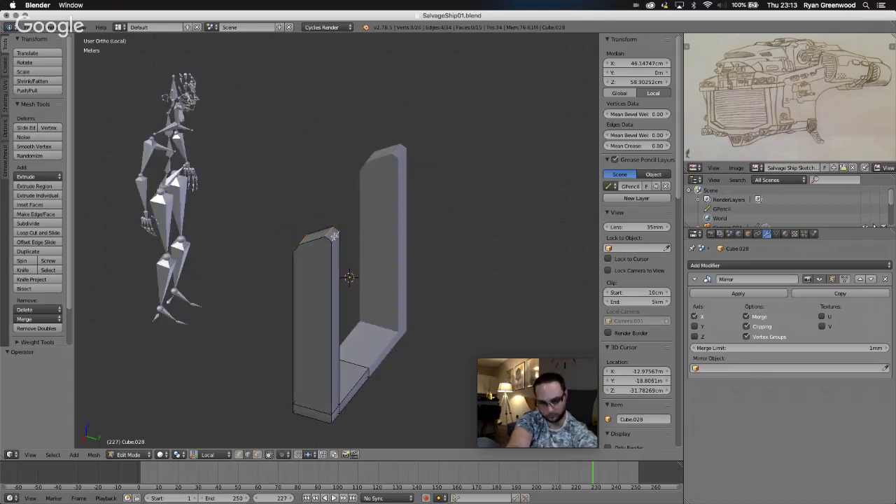
{"action": "right_click", "coordinate": [334, 234], "text": "shift"}
{"action": "right_click", "coordinate": [329, 237], "text": "shift"}
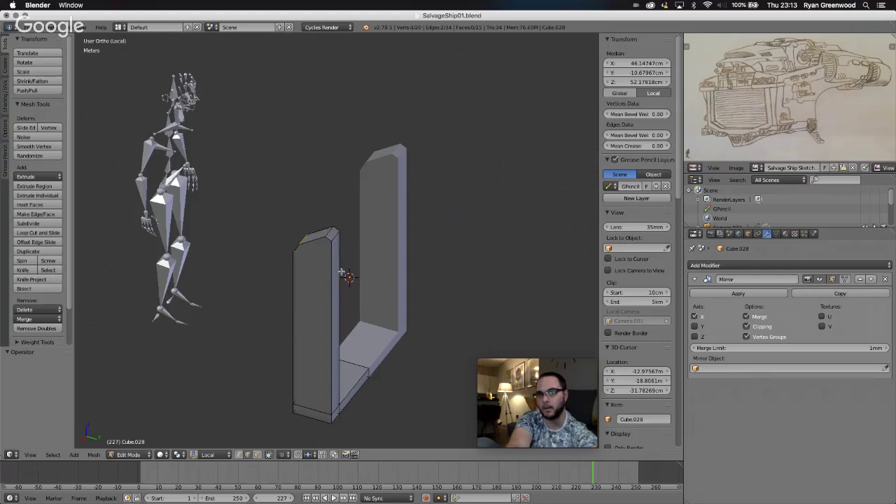
{"action": "scroll", "coordinate": [342, 272], "scroll_direction": "right", "scroll_amount": 3}
{"action": "scroll", "coordinate": [343, 273], "scroll_direction": "right", "scroll_amount": 6}
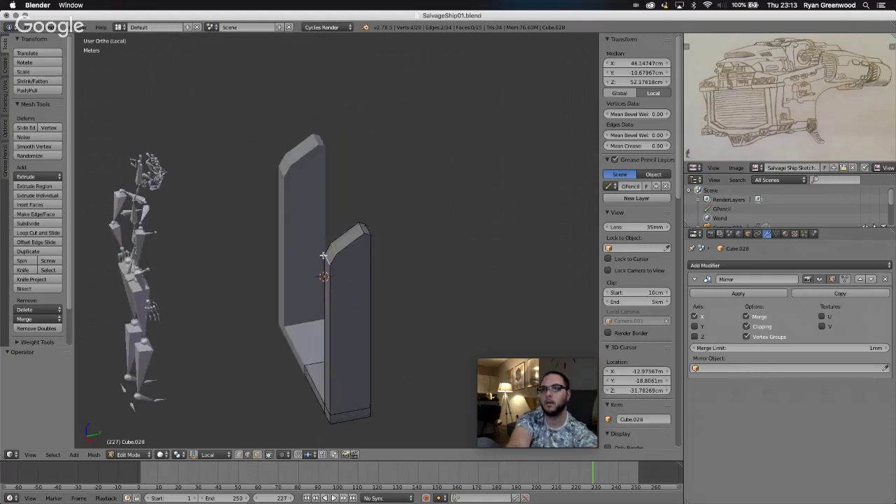
{"action": "scroll", "coordinate": [360, 298], "scroll_direction": "down", "scroll_amount": 4}
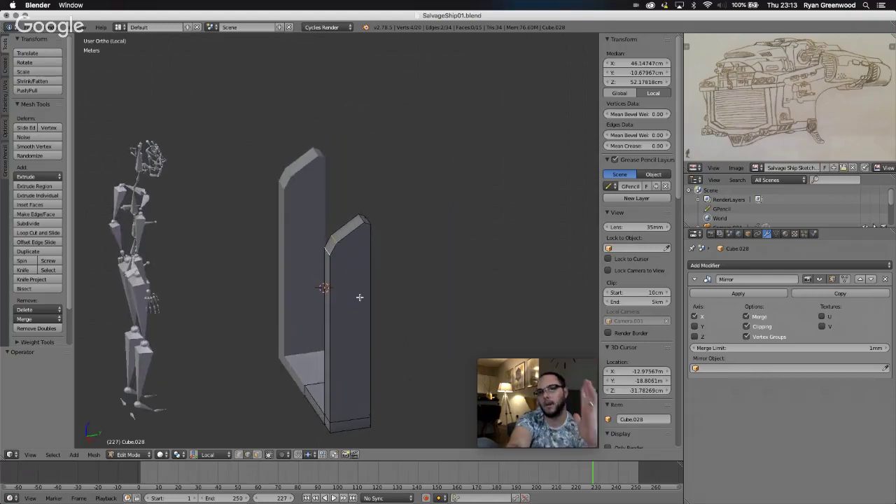
{"action": "scroll", "coordinate": [360, 297], "scroll_direction": "down", "scroll_amount": 2}
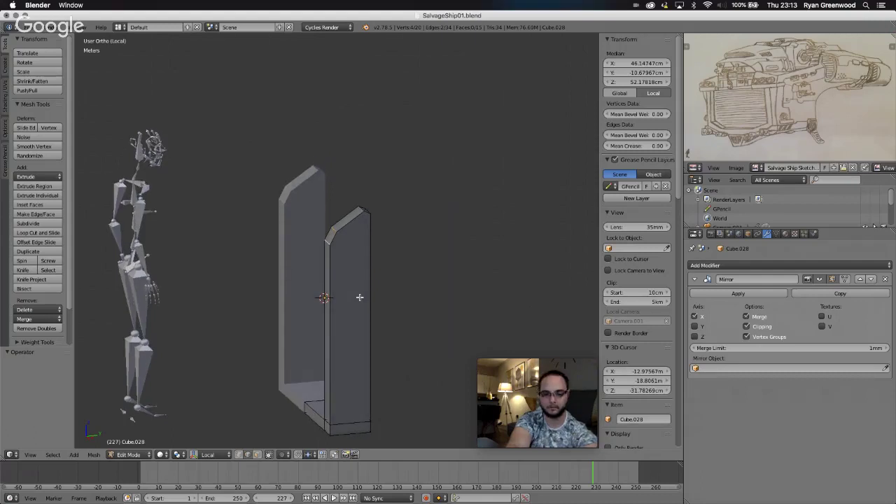
{"action": "key", "text": "ctrl+b"}
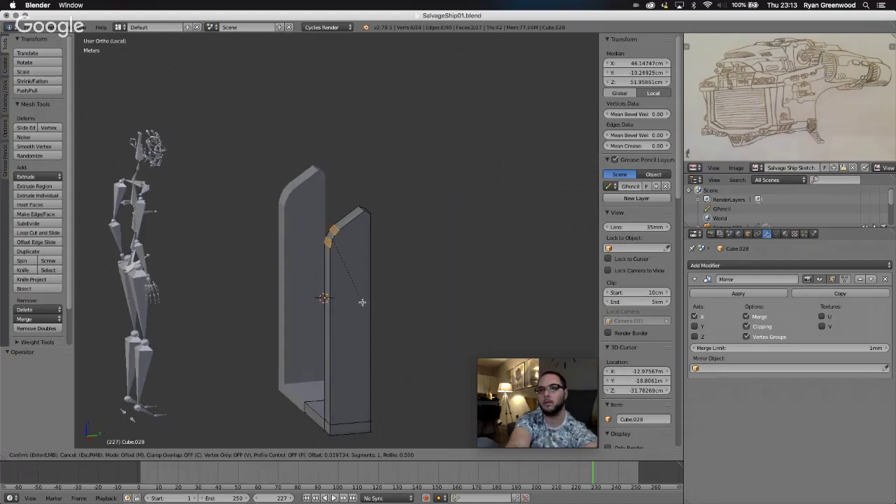
{"action": "left_click", "coordinate": [362, 302]}
Bevel the two edges of the rear chamfer on top of the upright by about 0.013.
{"action": "scroll", "coordinate": [360, 283], "scroll_direction": "left", "scroll_amount": 5}
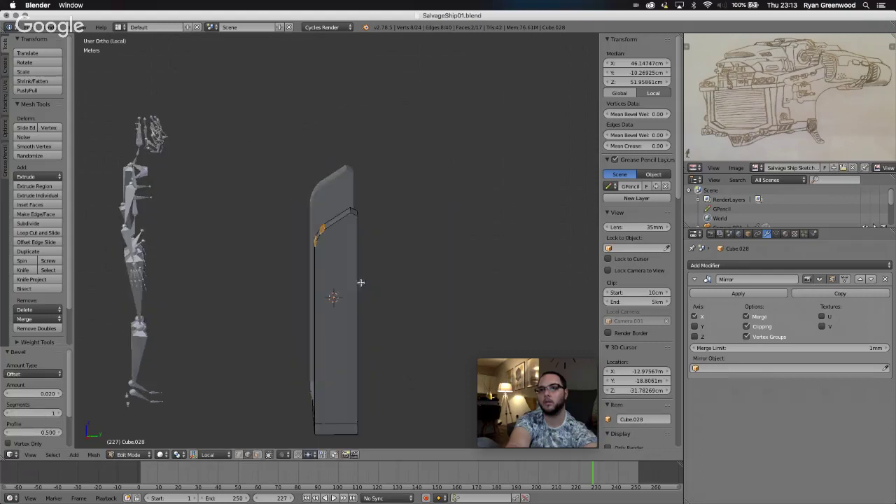
{"action": "right_click", "coordinate": [349, 210]}
{"action": "scroll", "coordinate": [336, 239], "scroll_direction": "left", "scroll_amount": 5}
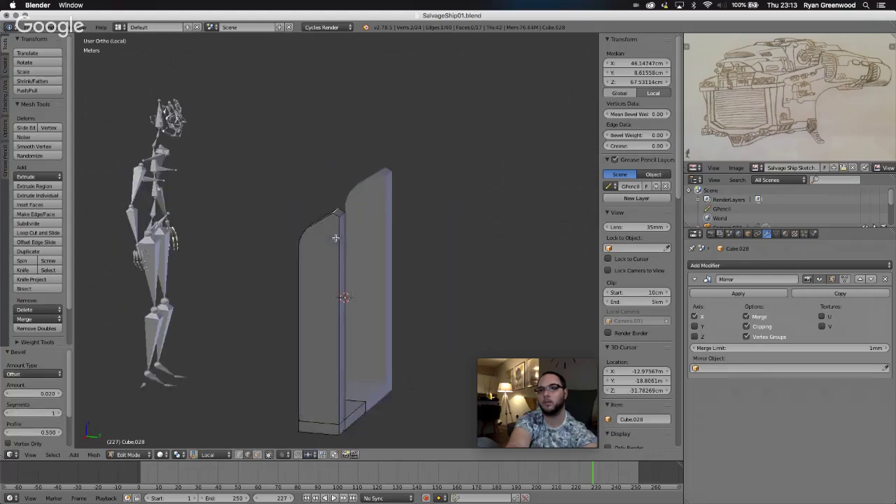
{"action": "scroll", "coordinate": [336, 238], "scroll_direction": "right", "scroll_amount": 2}
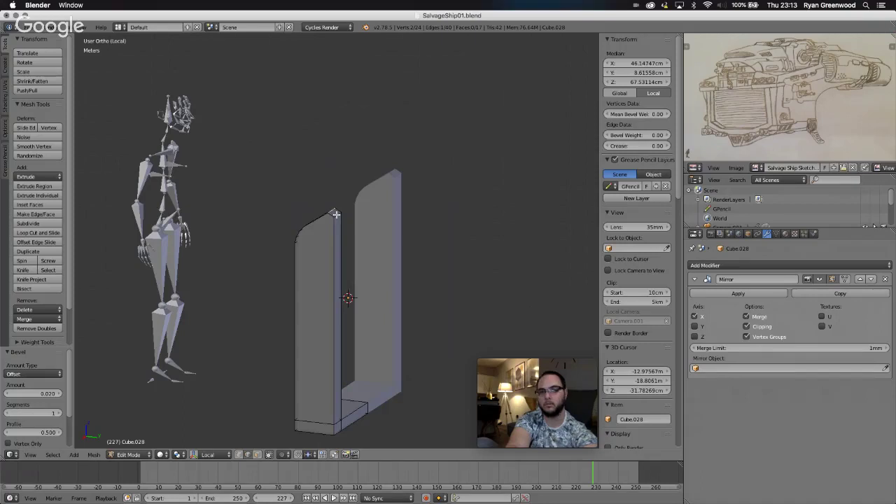
{"action": "right_click", "coordinate": [335, 215], "text": "shift"}
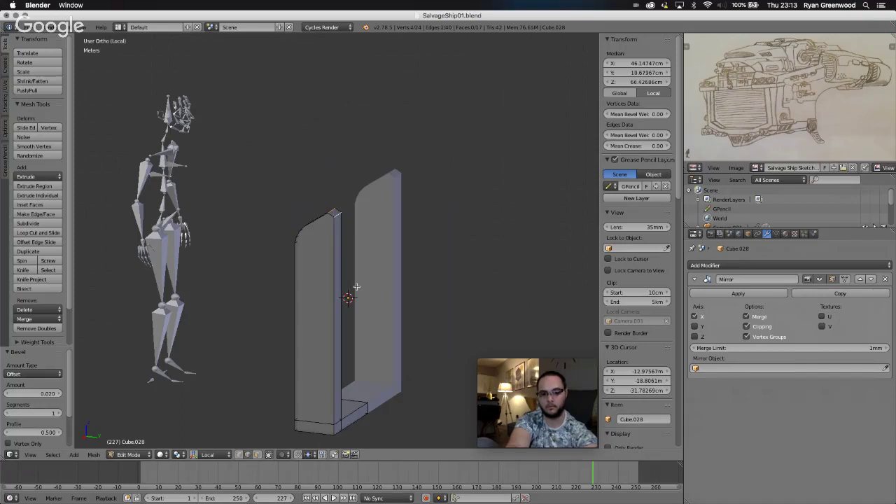
{"action": "key", "text": "ctrl+b"}
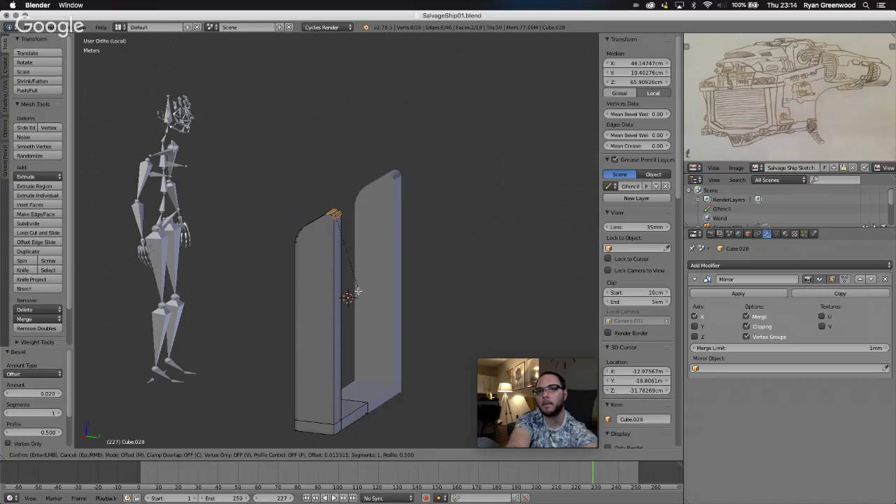
{"action": "left_click", "coordinate": [359, 290]}
Examine the rounded tops and base of the mirrored frame from several sides, in object mode and again in edit mode.
{"action": "scroll", "coordinate": [380, 305], "scroll_direction": "left", "scroll_amount": 10}
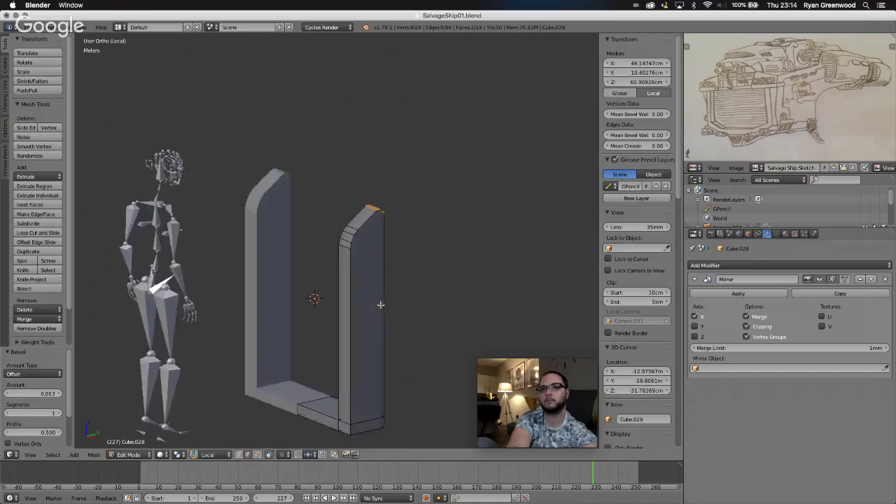
{"action": "scroll", "coordinate": [380, 305], "scroll_direction": "left", "scroll_amount": 5}
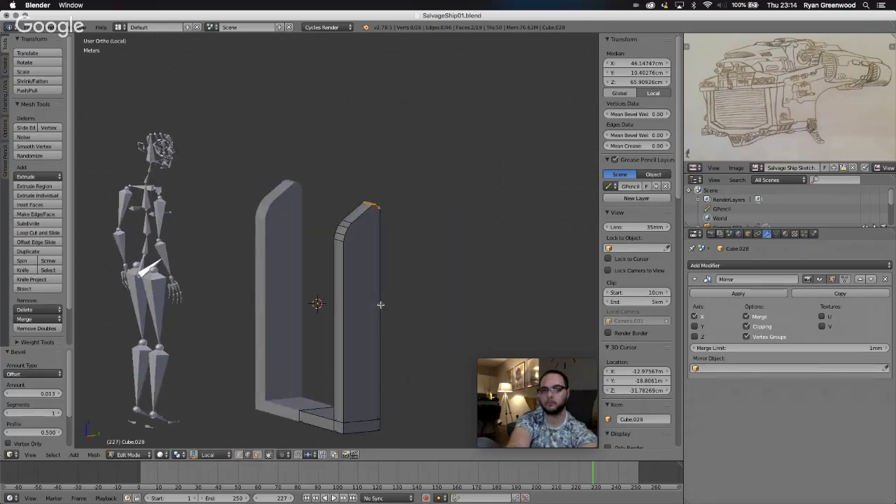
{"action": "key", "text": "Tab"}
{"action": "scroll", "coordinate": [407, 326], "scroll_direction": "left", "scroll_amount": 10}
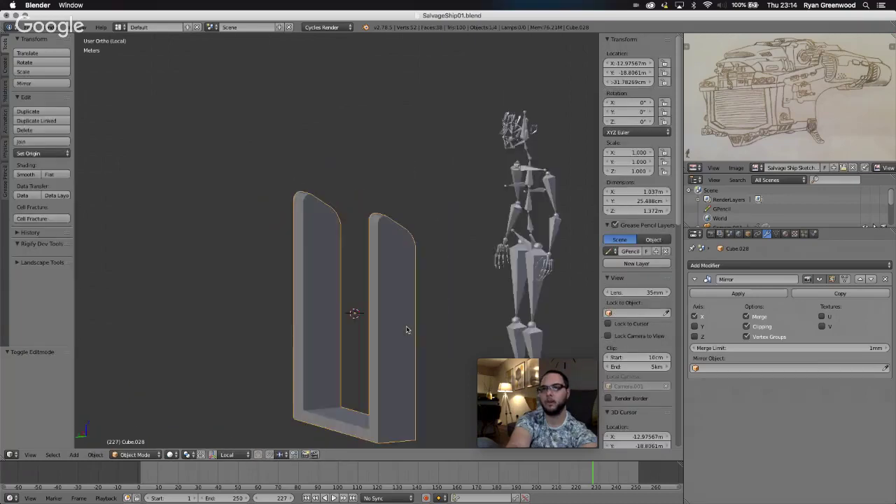
{"action": "scroll", "coordinate": [407, 329], "scroll_direction": "left", "scroll_amount": 10}
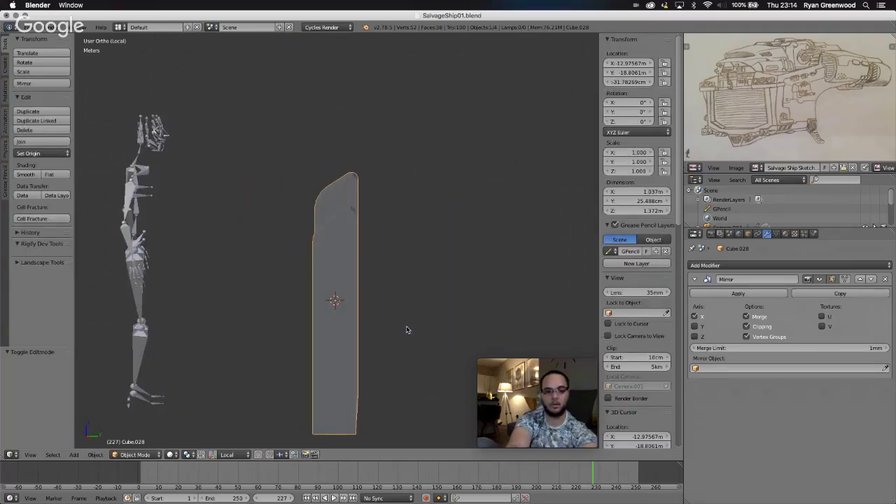
{"action": "key", "text": "Tab"}
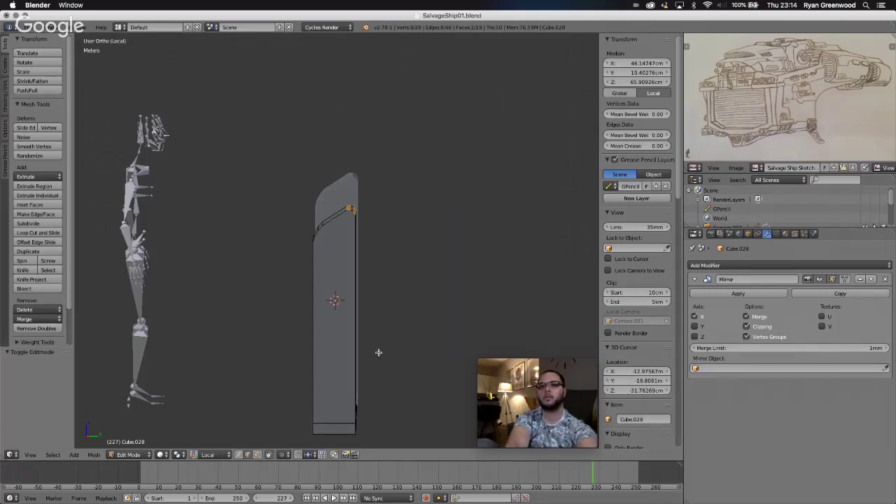
{"action": "scroll", "coordinate": [379, 353], "scroll_direction": "left", "scroll_amount": 5}
{"action": "scroll", "coordinate": [378, 352], "scroll_direction": "left", "scroll_amount": 5}
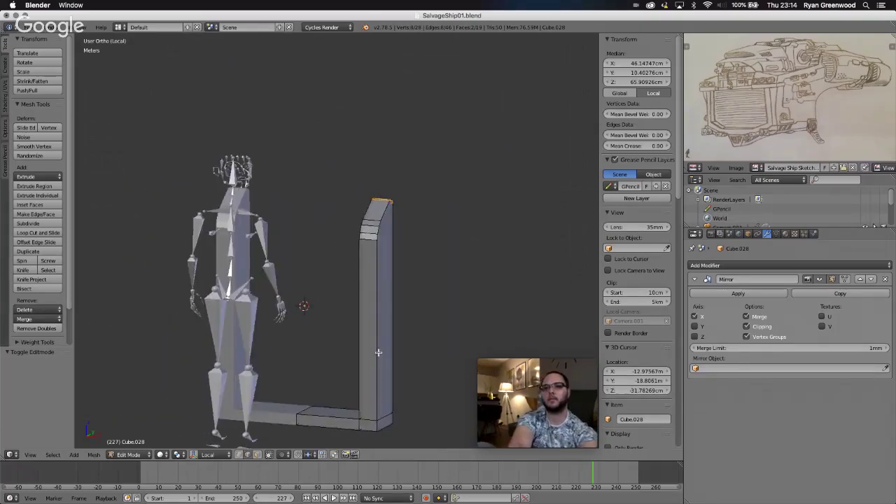
{"action": "scroll", "coordinate": [378, 352], "scroll_direction": "left", "scroll_amount": 5}
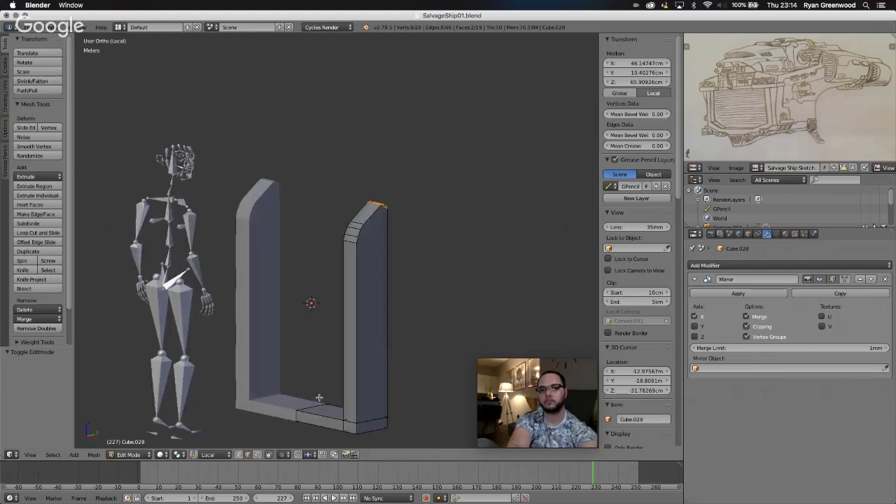
{"action": "scroll", "coordinate": [378, 352], "scroll_direction": "left", "scroll_amount": 3}
{"action": "scroll", "coordinate": [319, 398], "scroll_direction": "left", "scroll_amount": 1}
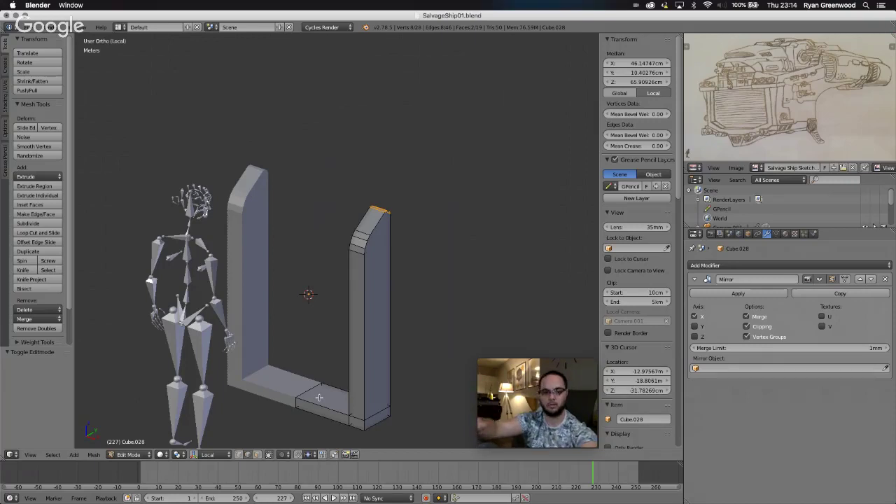
Add a cube to the frame's mesh at the 3D cursor and scale it to about 0.164.
{"action": "key", "text": "shift+a"}
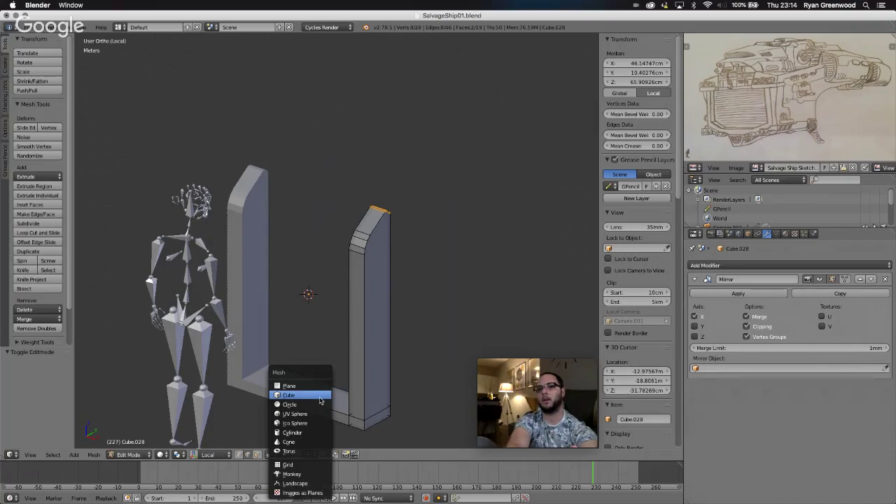
{"action": "left_click", "coordinate": [288, 395]}
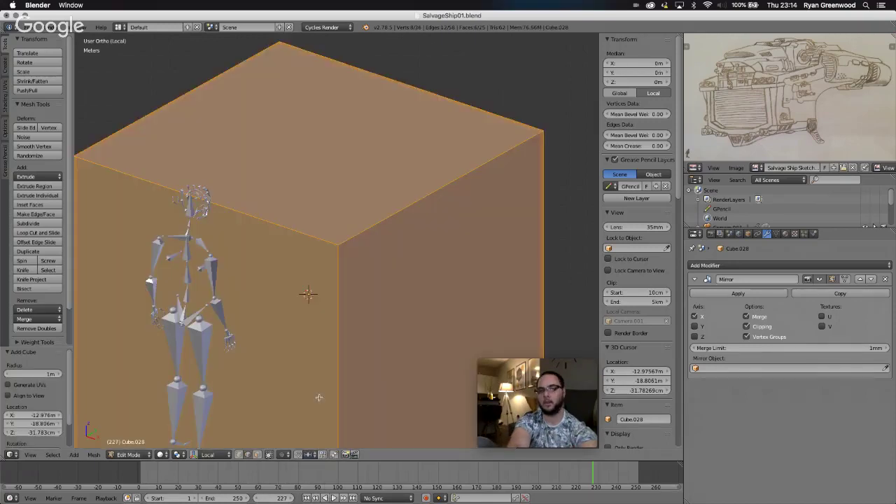
{"action": "key", "text": "s"}
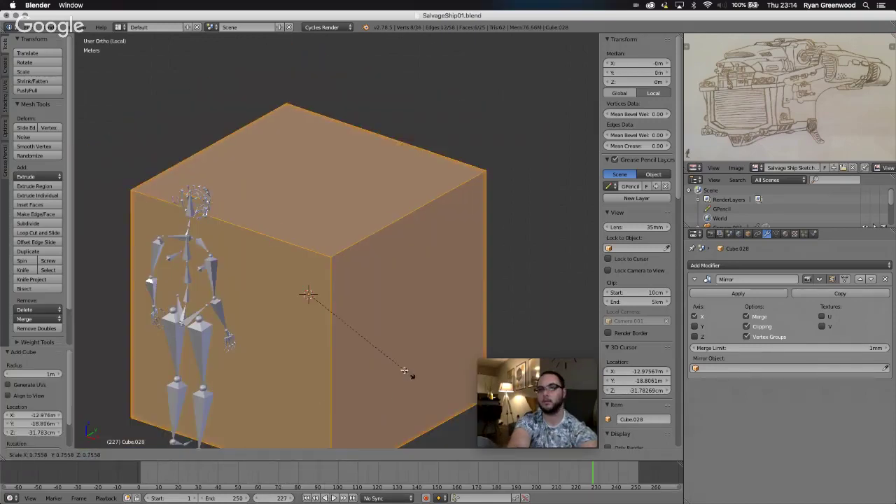
{"action": "left_click", "coordinate": [329, 313]}
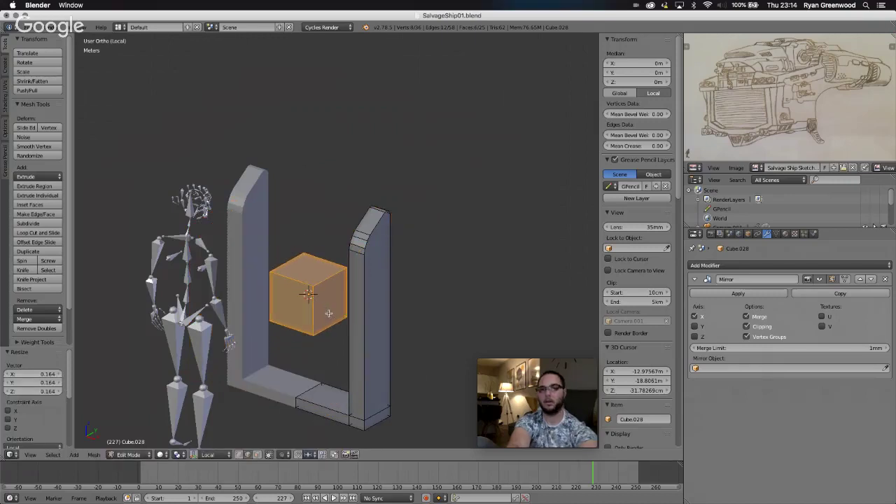
{"action": "key", "text": "Tab"}
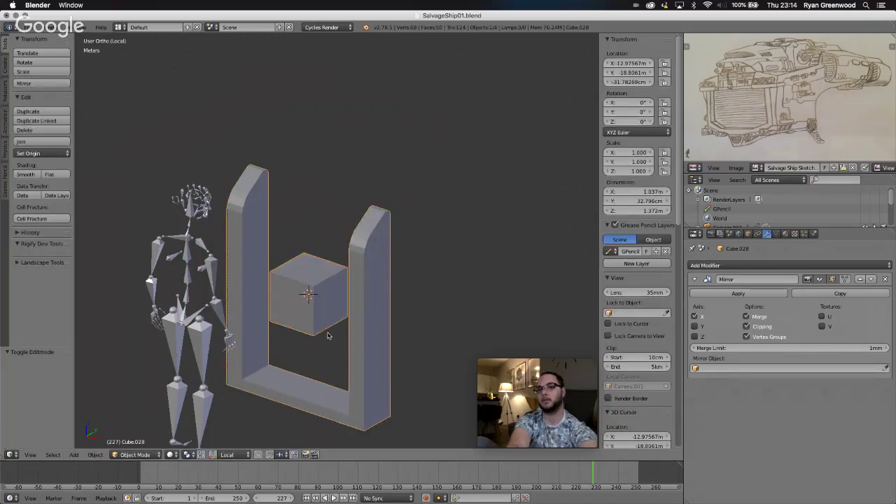
{"action": "key", "text": "g"}
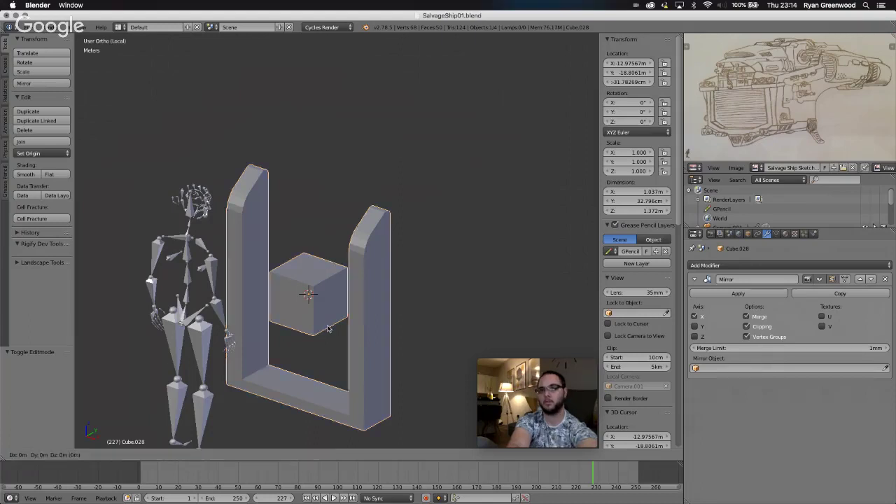
{"action": "key", "text": "Escape"}
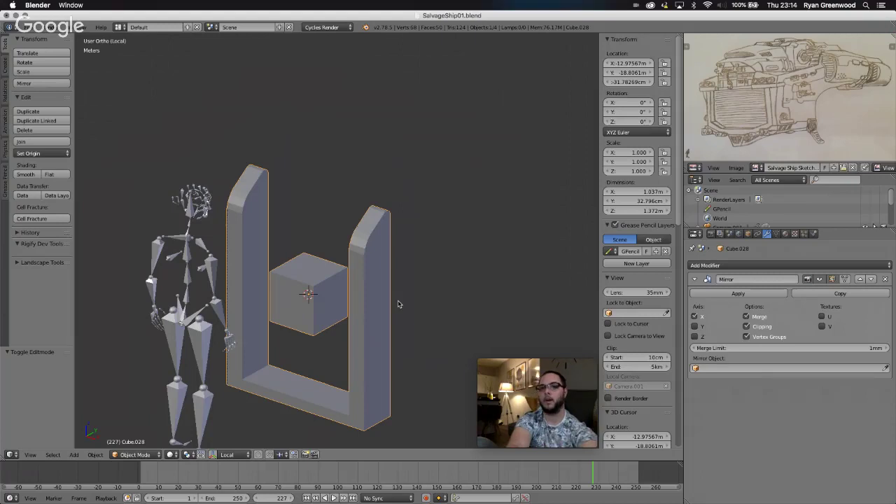
{"action": "left_click", "coordinate": [146, 456]}
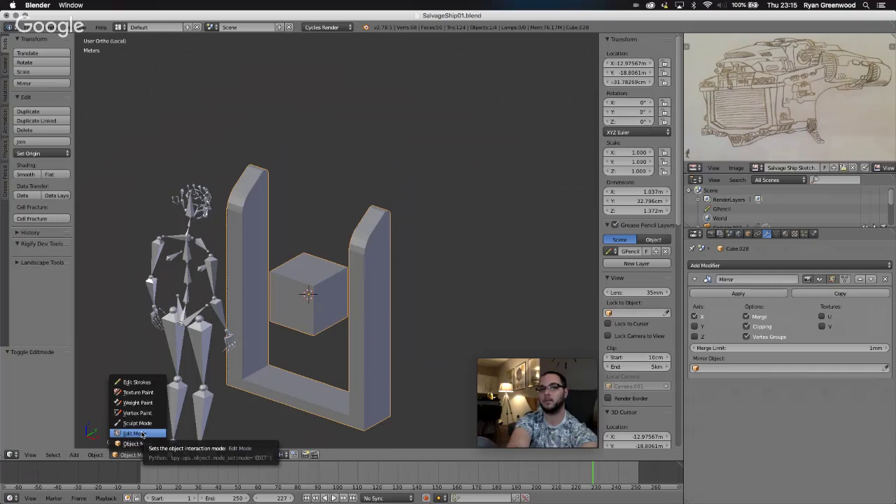
{"action": "left_click", "coordinate": [141, 434]}
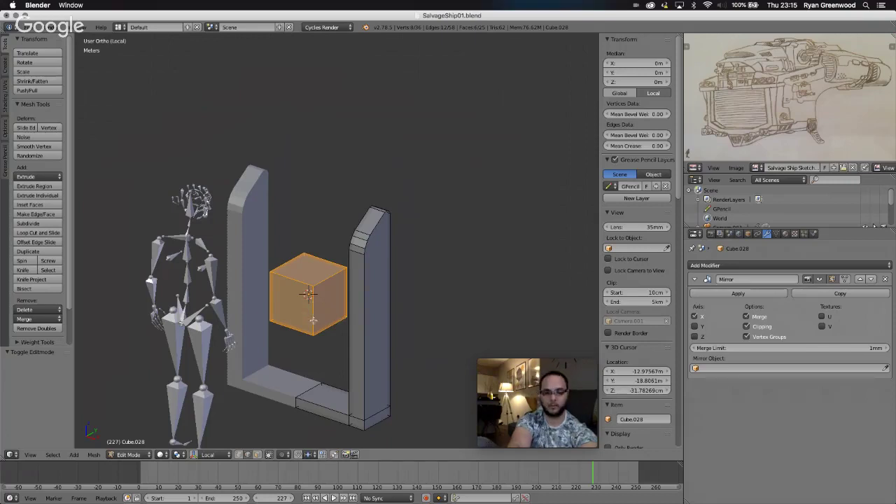
In front view, lower the new cube about 54.07 cm along Z, level with the underside of the frame's base.
{"action": "left_click", "coordinate": [30, 456]}
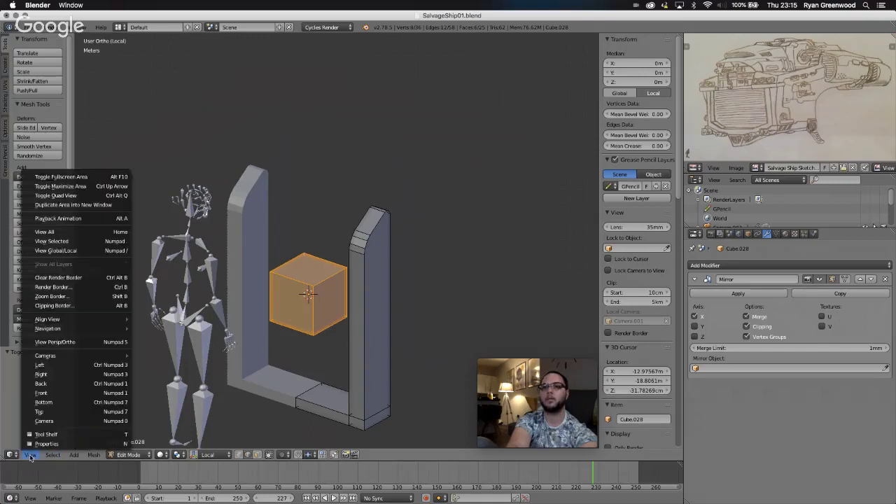
{"action": "left_click", "coordinate": [46, 393]}
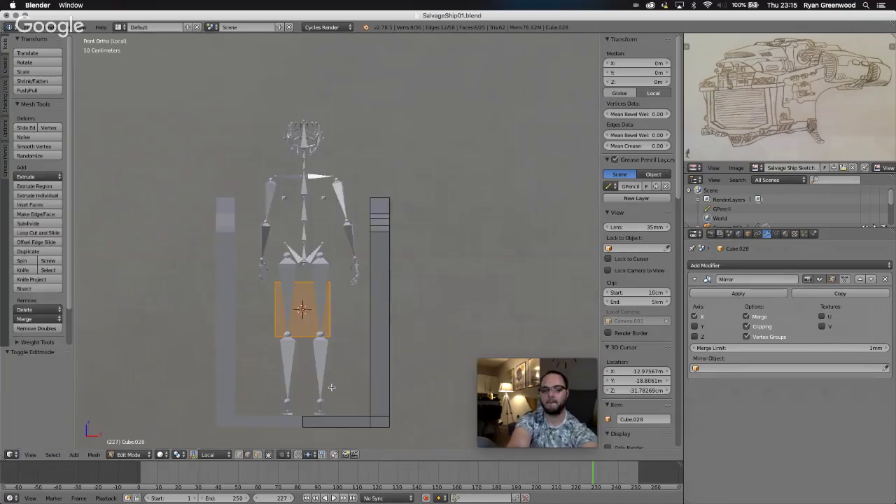
{"action": "key", "text": "g"}
{"action": "key", "text": "z"}
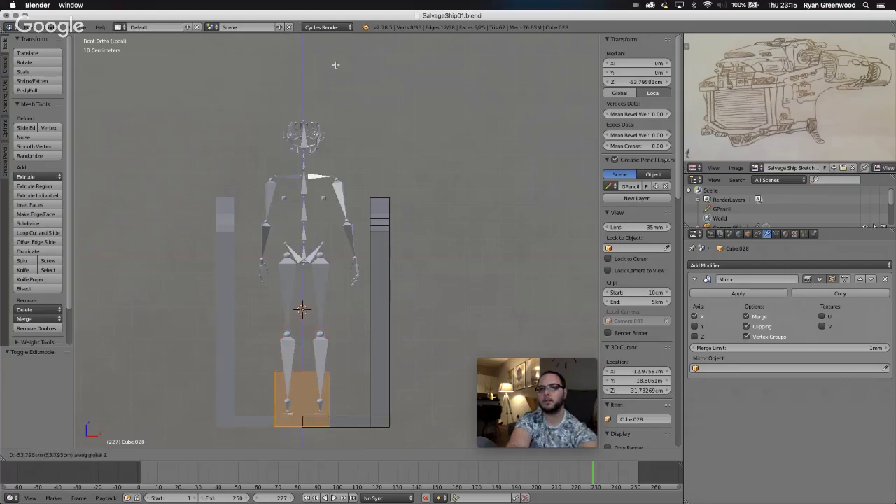
{"action": "left_click", "coordinate": [336, 64]}
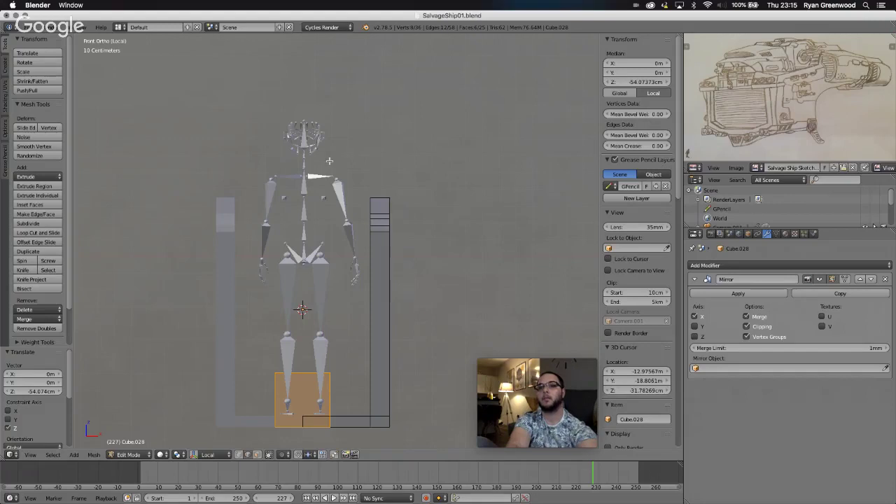
{"action": "right_click", "coordinate": [326, 389]}
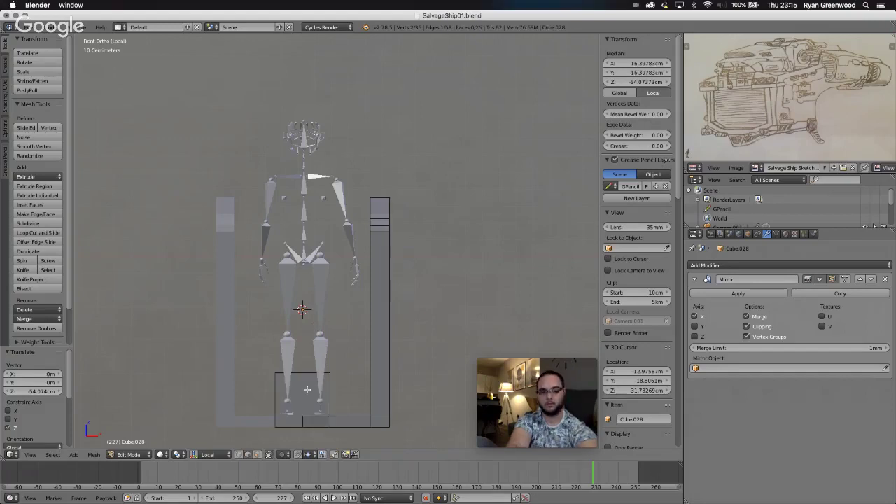
{"action": "key", "text": "l"}
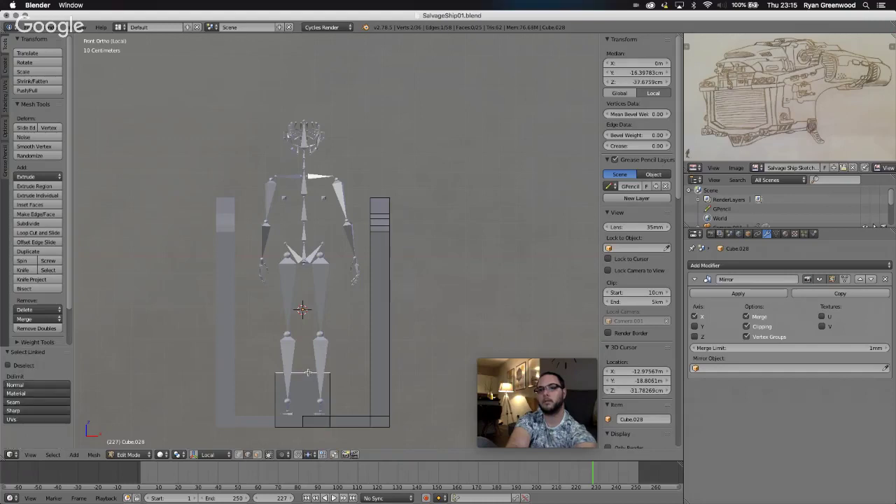
{"action": "key", "text": "l"}
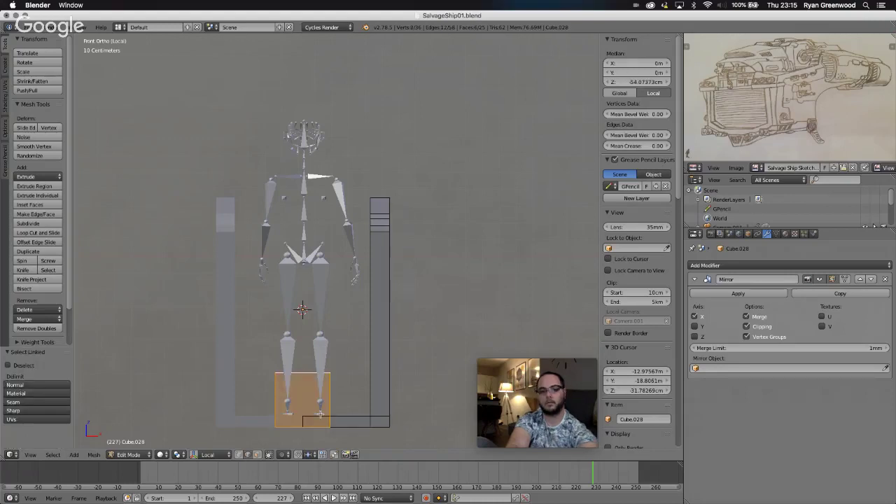
{"action": "key", "text": "g"}
{"action": "key", "text": "x"}
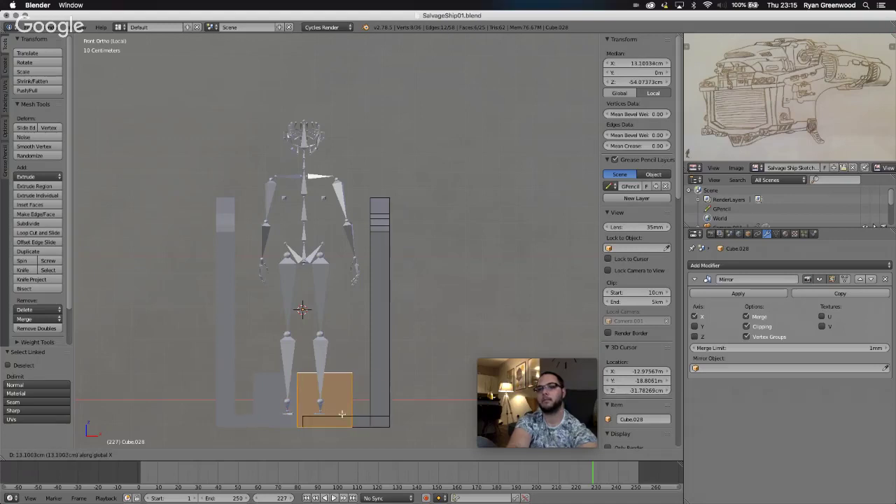
{"action": "key", "text": "0"}
{"action": "key", "text": "Return"}
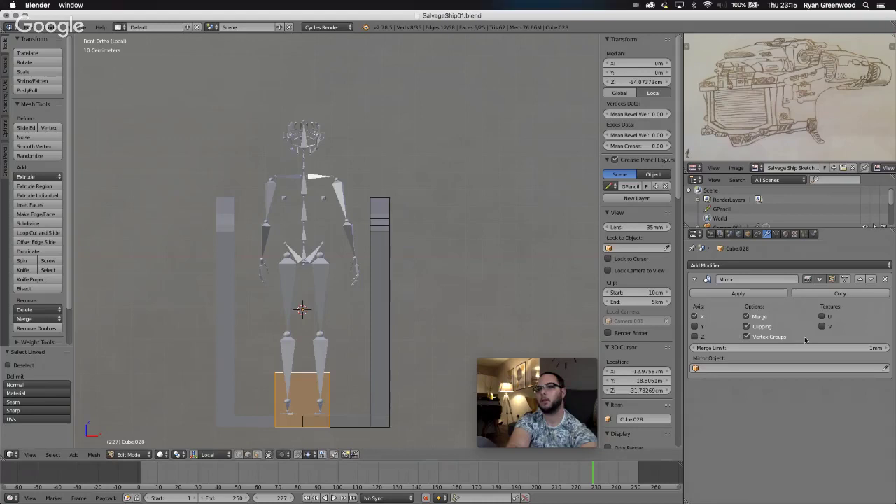
Disable clipping in the Mirror modifier and move the cube about 35.12 cm along X to the upright's outer edge.
{"action": "left_click", "coordinate": [748, 326]}
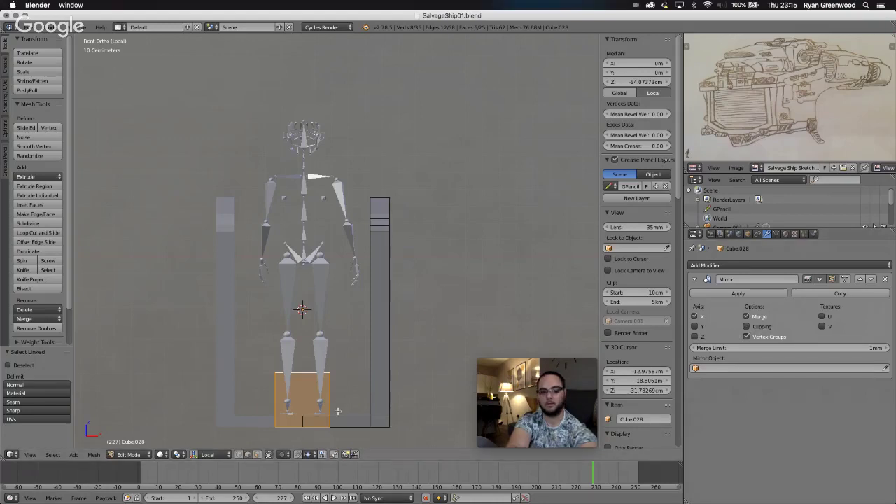
{"action": "key", "text": "g"}
{"action": "key", "text": "x"}
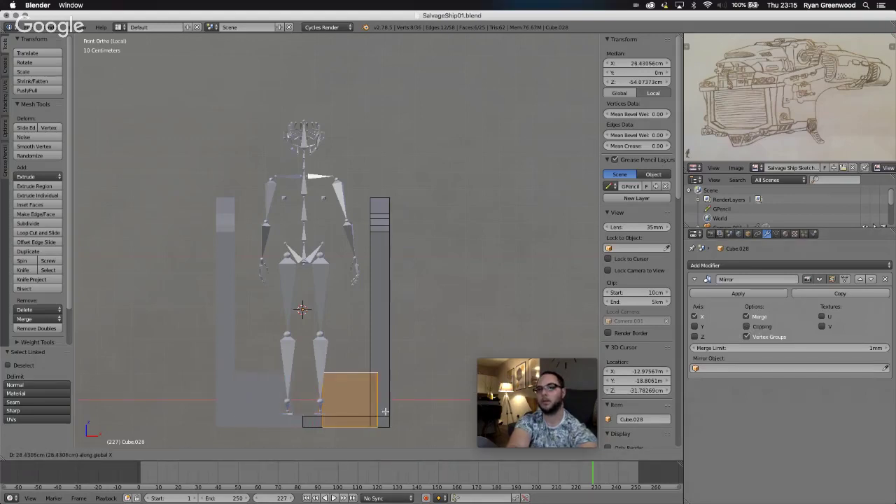
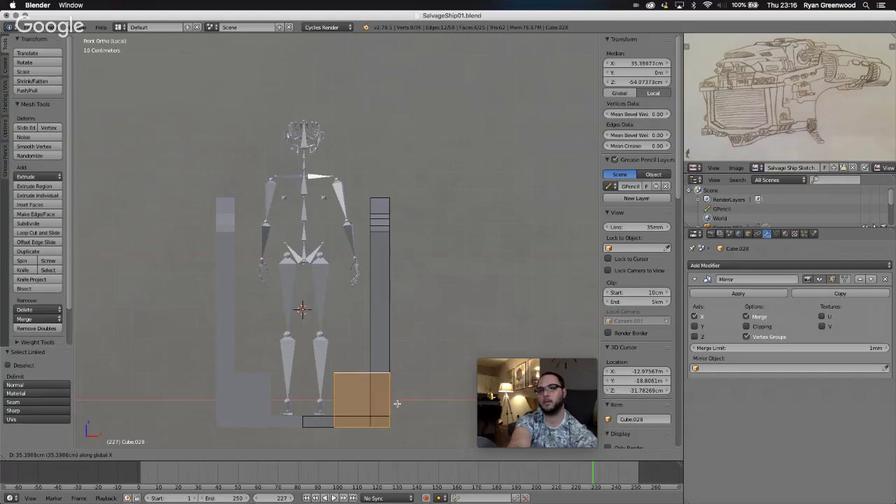
{"action": "left_click", "coordinate": [396, 404]}
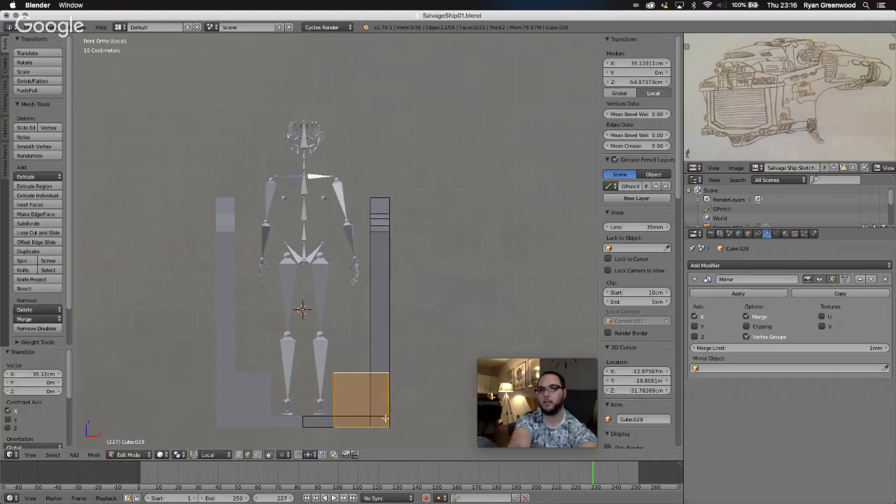
Move the cube's inner side face about 22.3 cm along X to line up with the upright's inner face.
{"action": "middle_click_drag", "start_coordinate": [385, 419], "coordinate": [315, 434]}
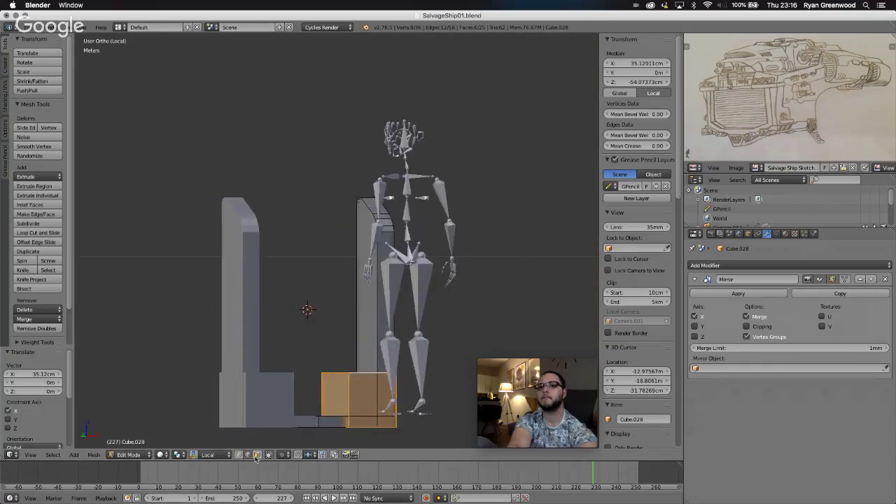
{"action": "left_click", "coordinate": [256, 455]}
{"action": "right_click", "coordinate": [340, 397]}
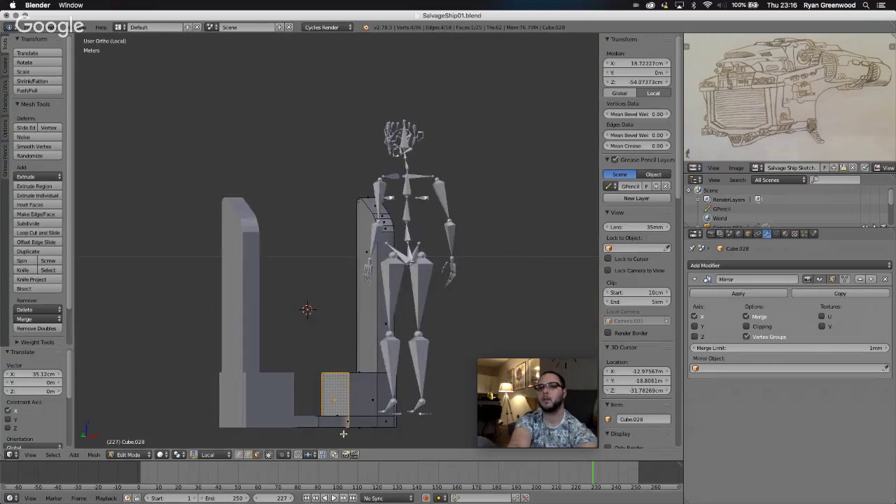
{"action": "scroll", "coordinate": [343, 432], "scroll_direction": "left", "scroll_amount": 8}
{"action": "scroll", "coordinate": [342, 432], "scroll_direction": "right", "scroll_amount": 4}
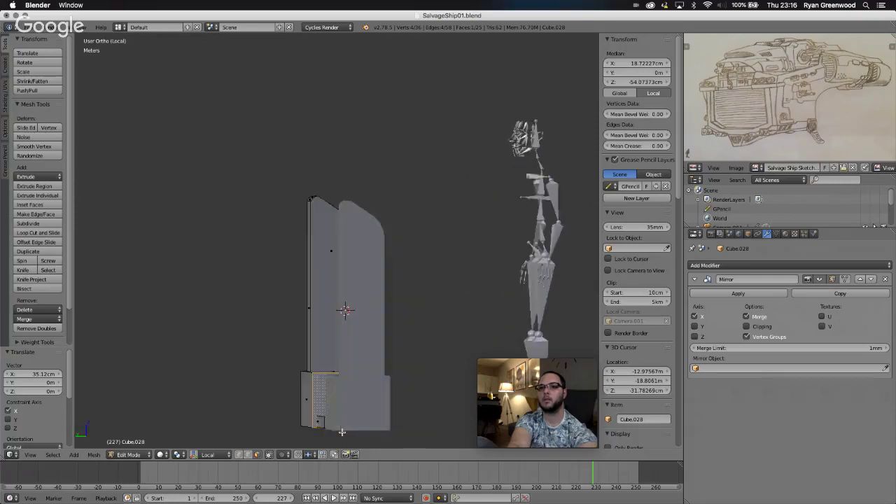
{"action": "scroll", "coordinate": [342, 432], "scroll_direction": "right", "scroll_amount": 8}
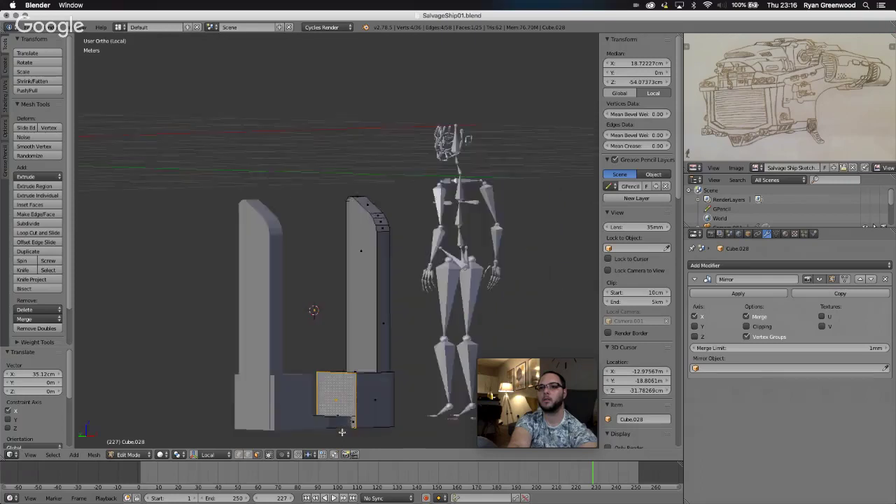
{"action": "left_click", "coordinate": [31, 456]}
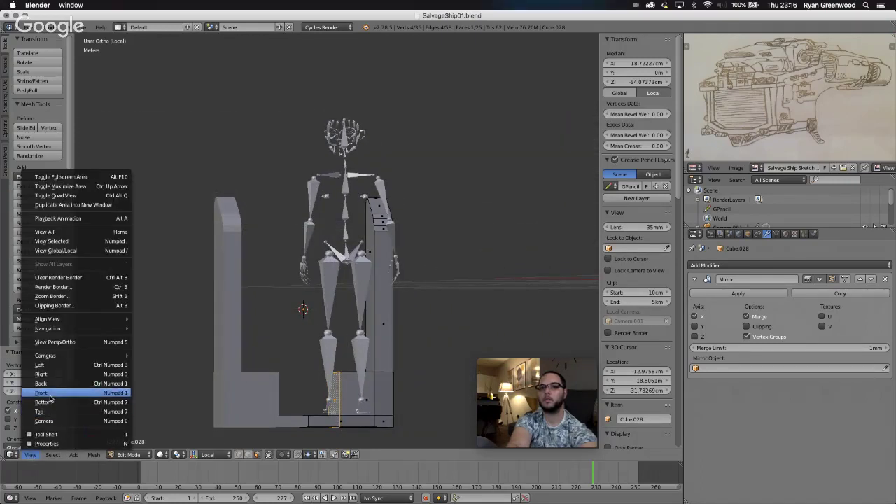
{"action": "left_click", "coordinate": [48, 393]}
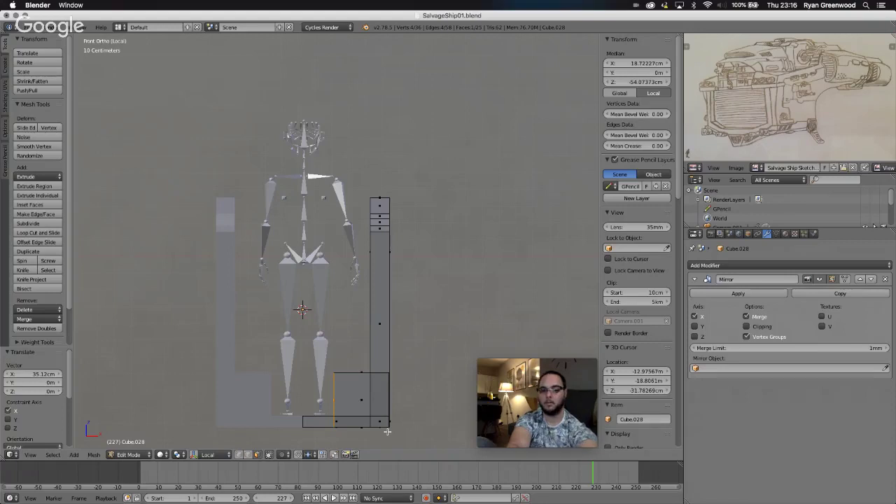
{"action": "key", "text": "g"}
{"action": "key", "text": "x"}
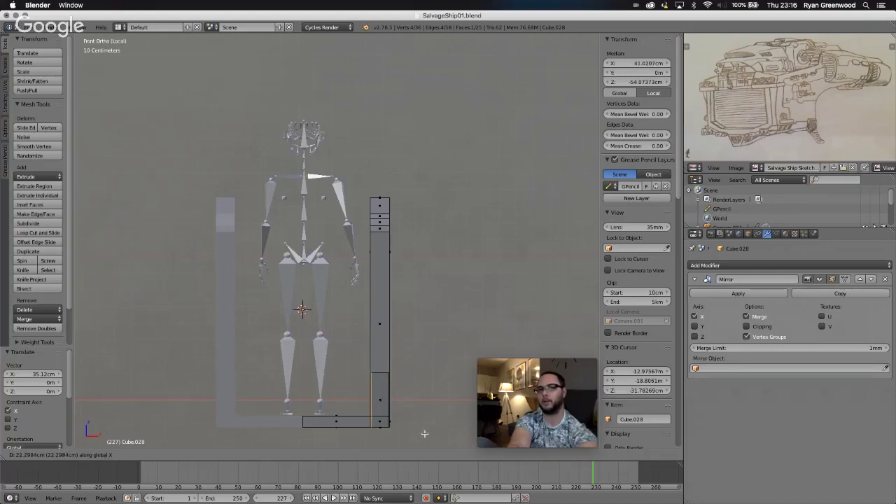
{"action": "left_click", "coordinate": [424, 434]}
Move the block's rear face about -28.78 cm along Y to leave a thin plate at the front of the upright.
{"action": "scroll", "coordinate": [406, 420], "scroll_direction": "left", "scroll_amount": 10}
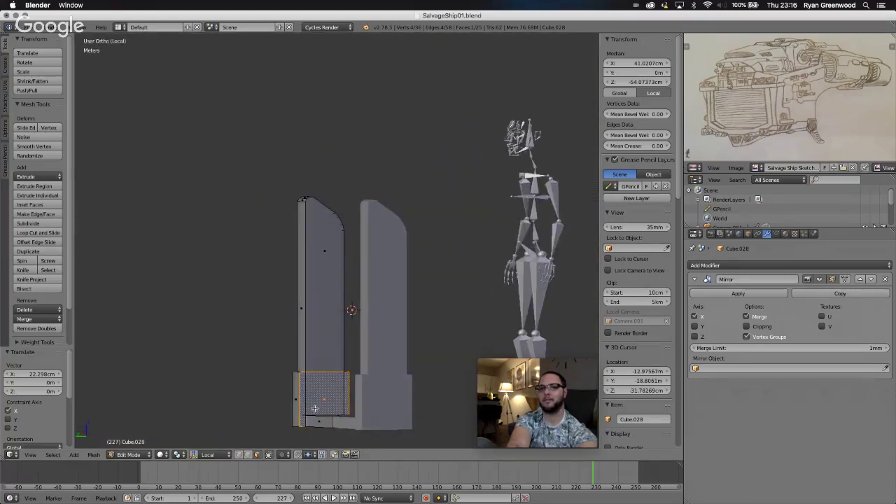
{"action": "middle_click_drag", "start_coordinate": [315, 409], "coordinate": [282, 428]}
{"action": "right_click", "coordinate": [290, 399]}
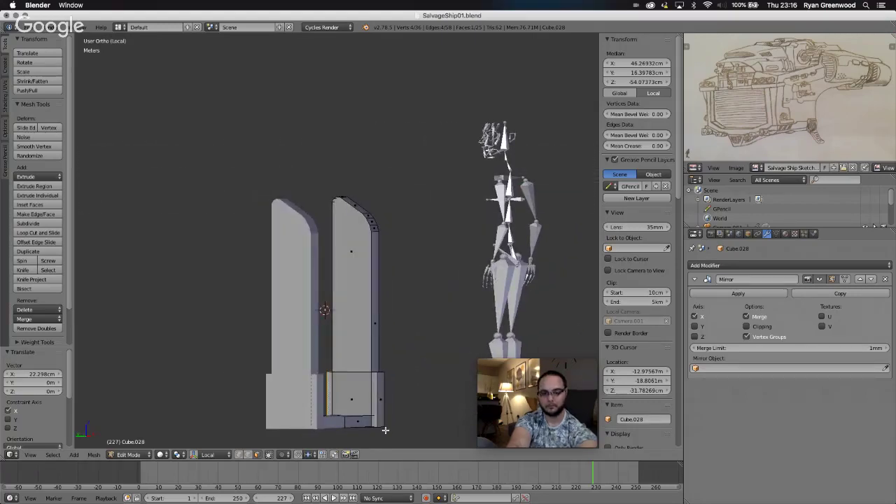
{"action": "key", "text": "g"}
{"action": "key", "text": "y"}
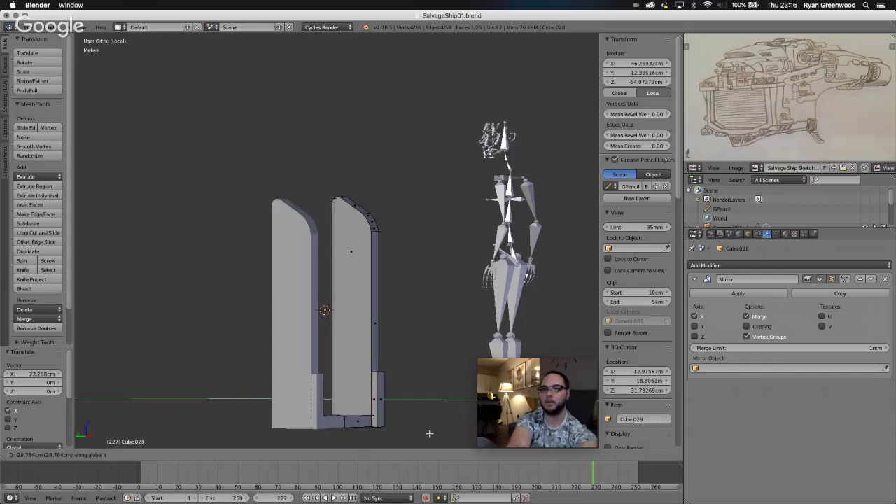
{"action": "left_click", "coordinate": [430, 435]}
Select the whole front plate and raise it about 41.55 cm along Z on the upright.
{"action": "scroll", "coordinate": [402, 428], "scroll_direction": "right", "scroll_amount": 10}
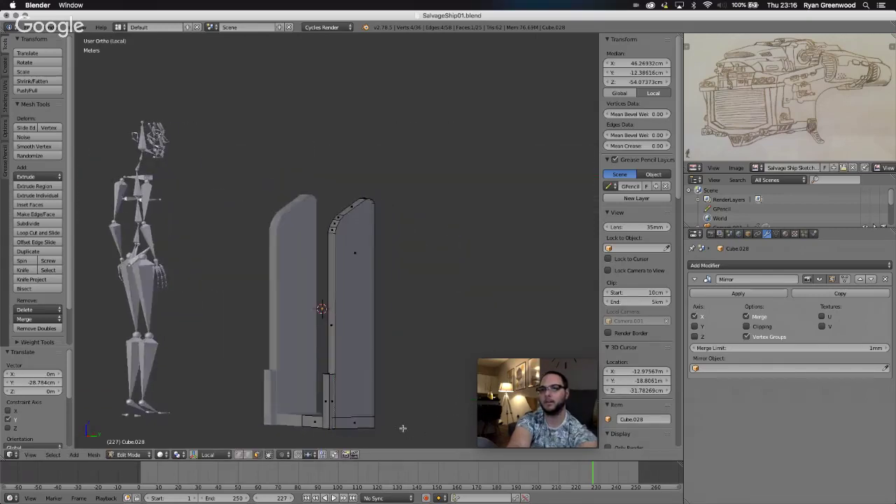
{"action": "scroll", "coordinate": [403, 429], "scroll_direction": "right", "scroll_amount": 2}
{"action": "scroll", "coordinate": [403, 429], "scroll_direction": "left", "scroll_amount": 2}
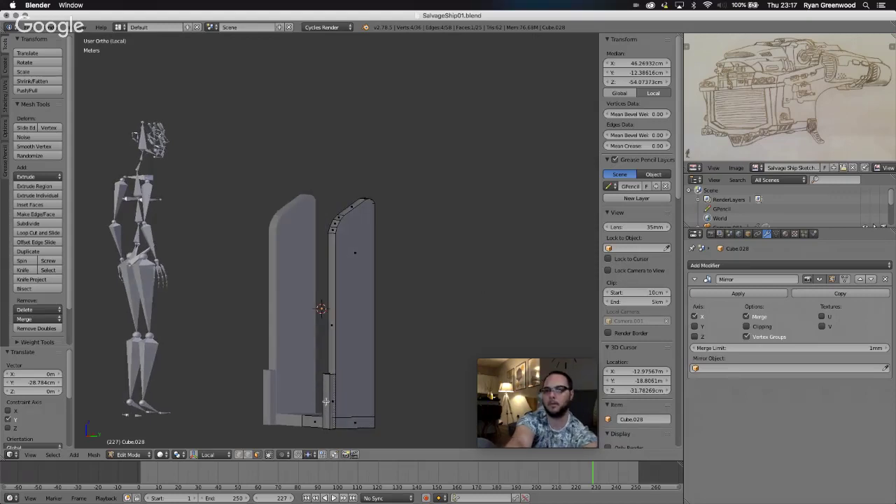
{"action": "key", "text": "l"}
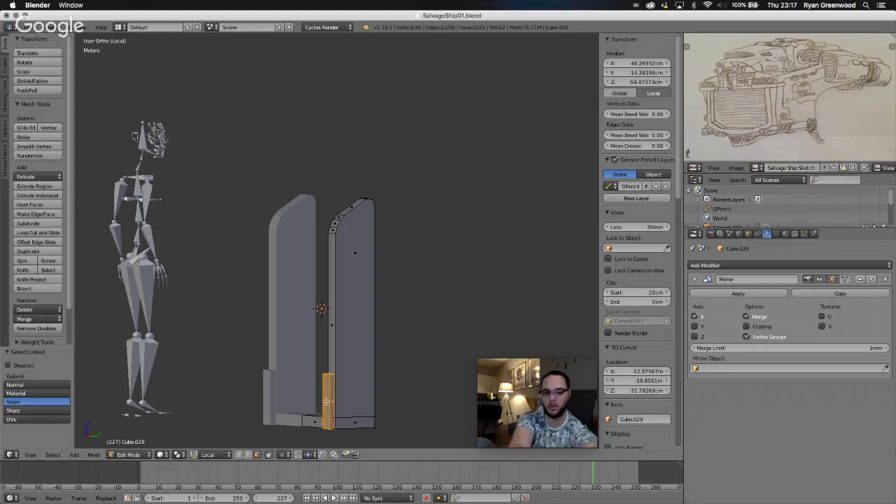
{"action": "key", "text": "g"}
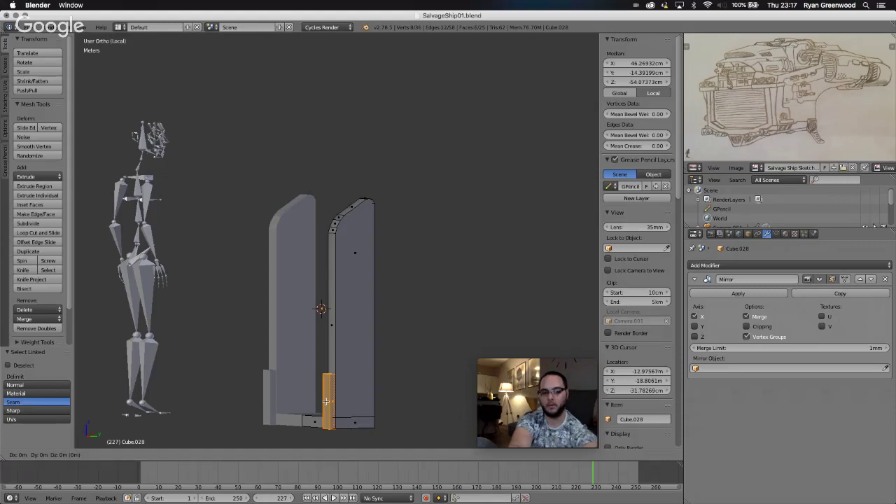
{"action": "key", "text": "z"}
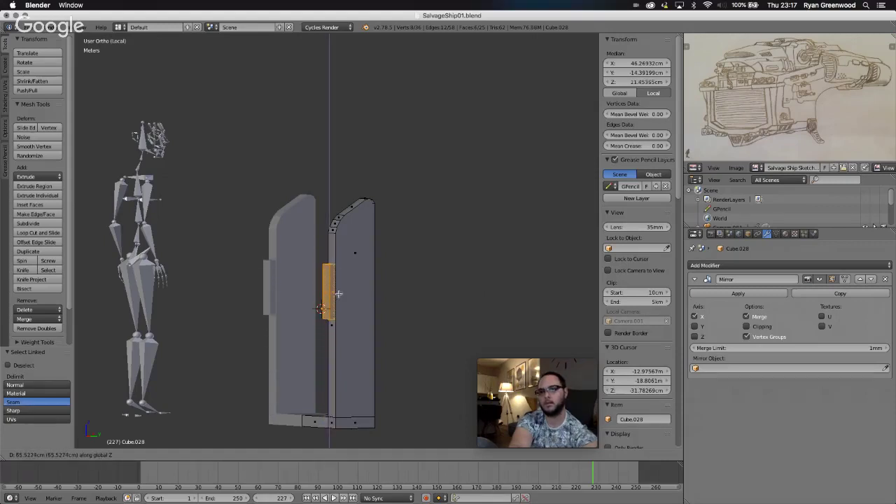
{"action": "left_click", "coordinate": [342, 332]}
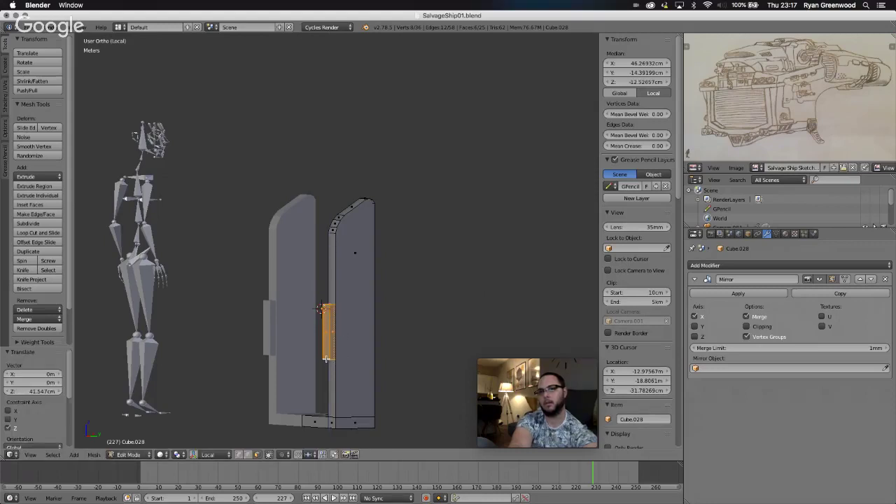
Raise the plate's lower front edge about 6.97 cm along Z to slope its bottom end.
{"action": "scroll", "coordinate": [341, 356], "scroll_direction": "left", "scroll_amount": 1}
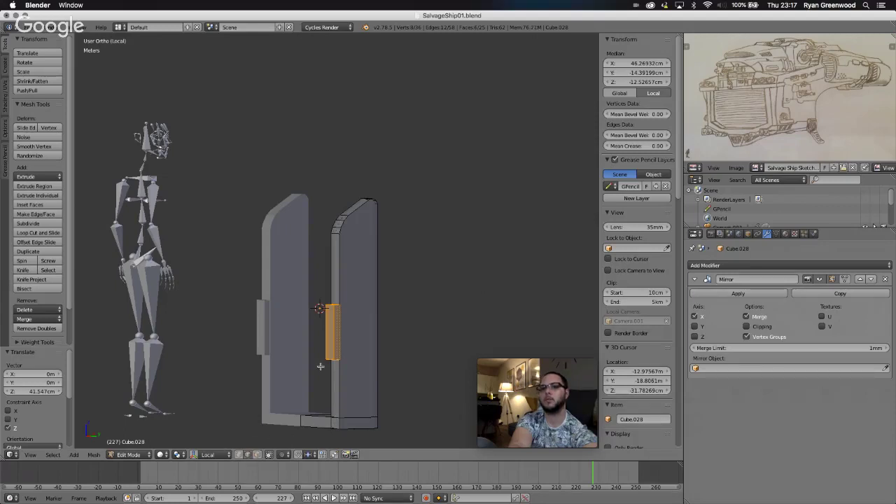
{"action": "right_click", "coordinate": [328, 358]}
{"action": "scroll", "coordinate": [337, 390], "scroll_direction": "right", "scroll_amount": 2}
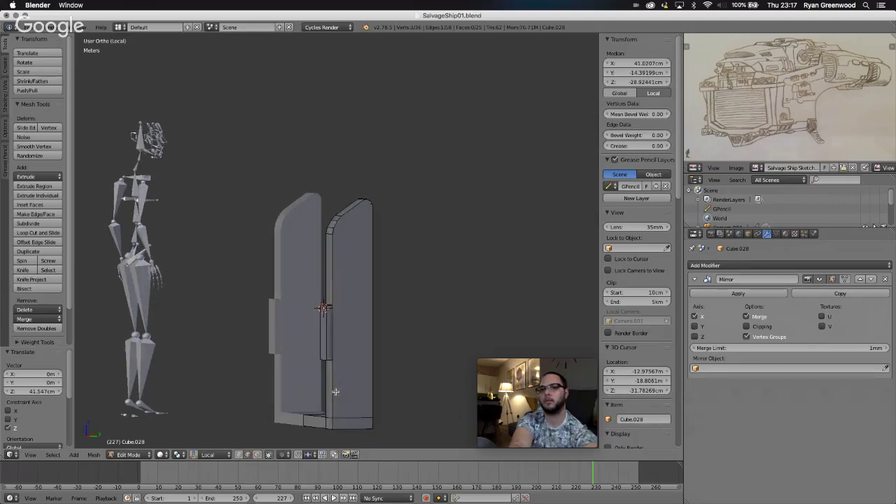
{"action": "scroll", "coordinate": [336, 390], "scroll_direction": "left", "scroll_amount": 3}
{"action": "scroll", "coordinate": [301, 390], "scroll_direction": "left", "scroll_amount": 5}
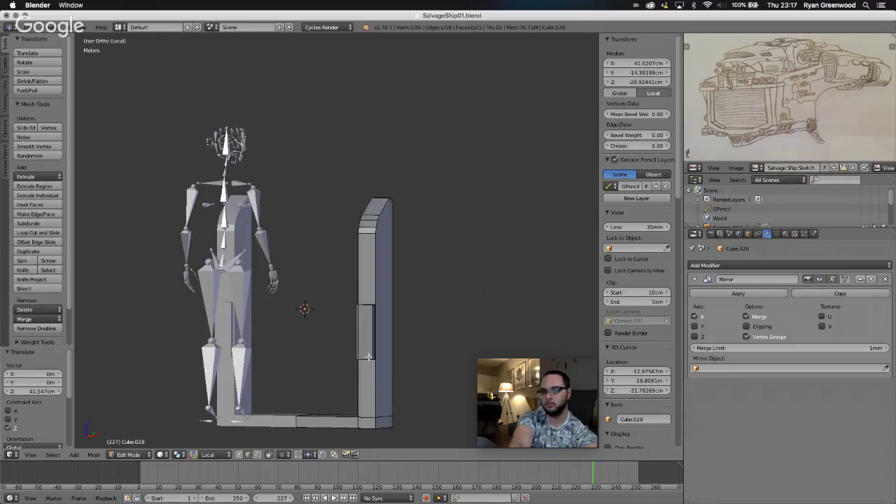
{"action": "right_click", "coordinate": [364, 359]}
{"action": "scroll", "coordinate": [384, 384], "scroll_direction": "right", "scroll_amount": 6}
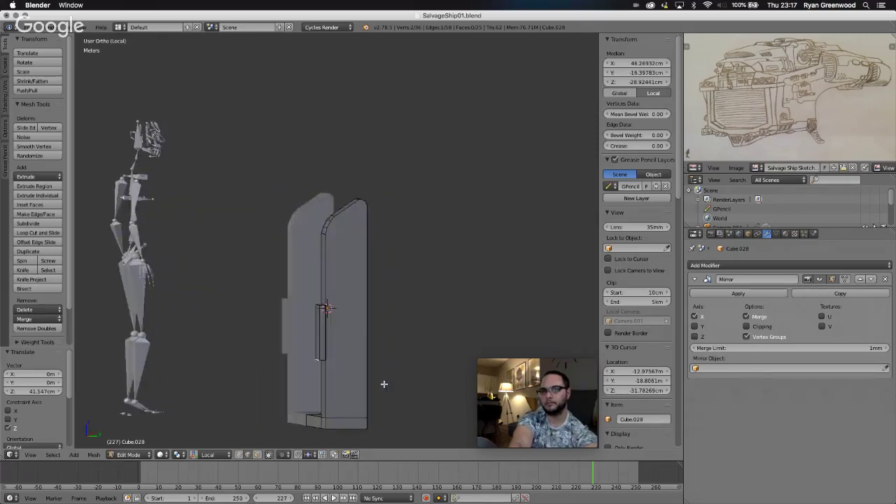
{"action": "key", "text": "g"}
{"action": "key", "text": "z"}
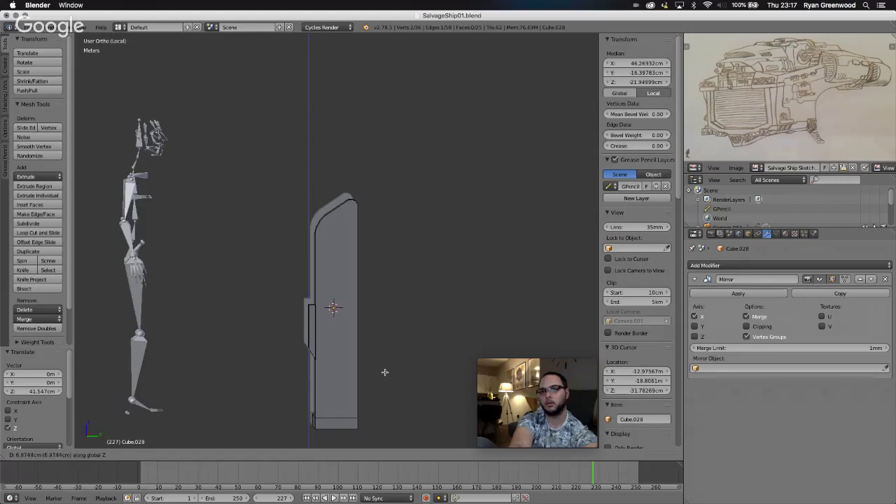
{"action": "left_click", "coordinate": [385, 373]}
Bevel the plate's lower front edge with an amount of about 0.033 and one segment.
{"action": "scroll", "coordinate": [386, 373], "scroll_direction": "left", "scroll_amount": 3}
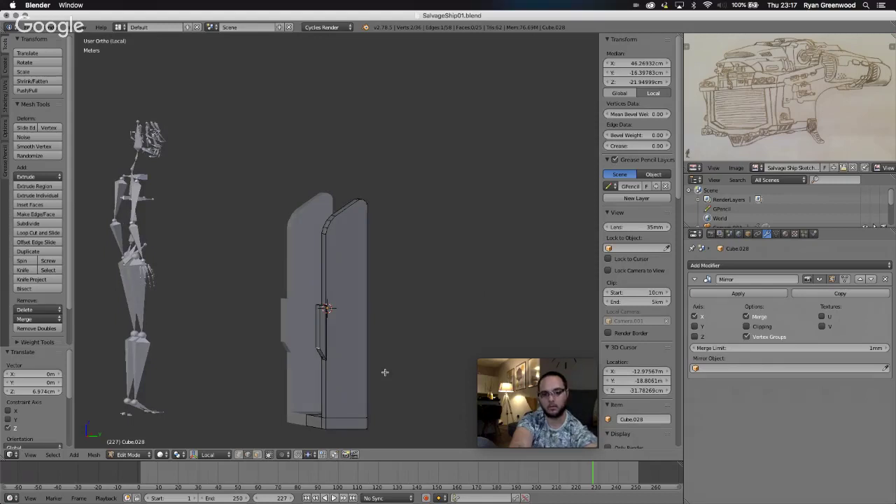
{"action": "key", "text": "ctrl+b"}
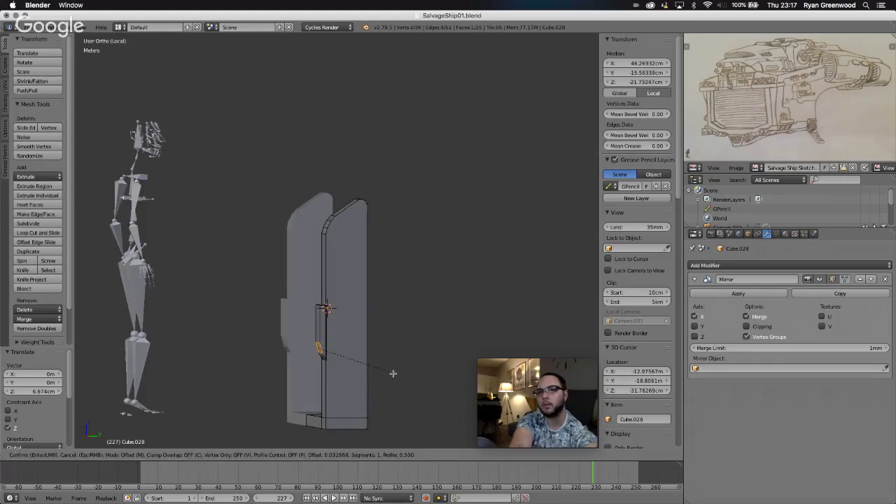
{"action": "left_click", "coordinate": [393, 373]}
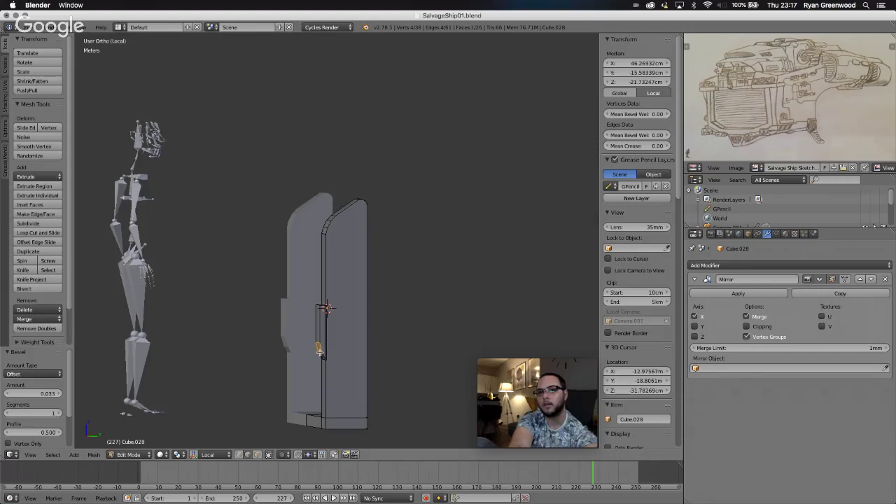
Bevel the two edges bordering the new bevel face with an amount of about 0.014 to round the lower corner.
{"action": "right_click", "coordinate": [319, 346]}
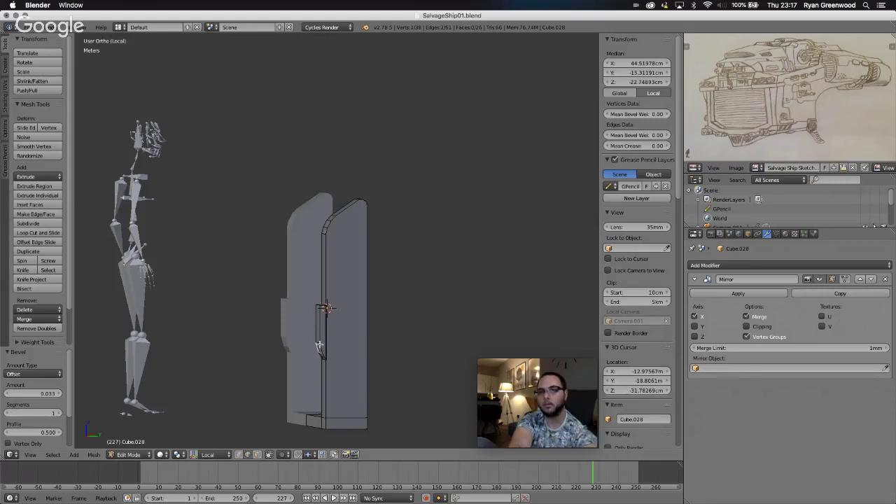
{"action": "right_click", "coordinate": [316, 344]}
{"action": "right_click", "coordinate": [316, 344], "text": "shift"}
{"action": "middle_click_drag", "start_coordinate": [334, 353], "coordinate": [339, 350]}
{"action": "right_click", "coordinate": [339, 349], "text": "shift"}
{"action": "right_click", "coordinate": [338, 345], "text": "shift"}
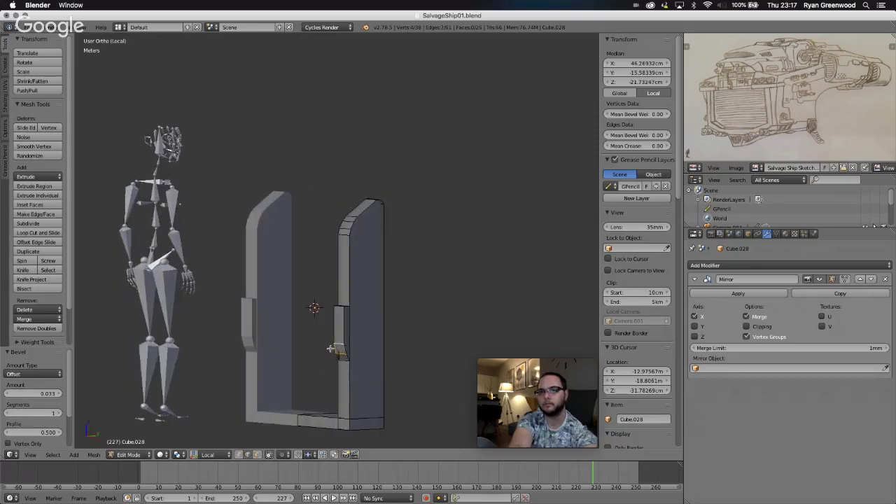
{"action": "middle_click_drag", "start_coordinate": [392, 356], "coordinate": [392, 355]}
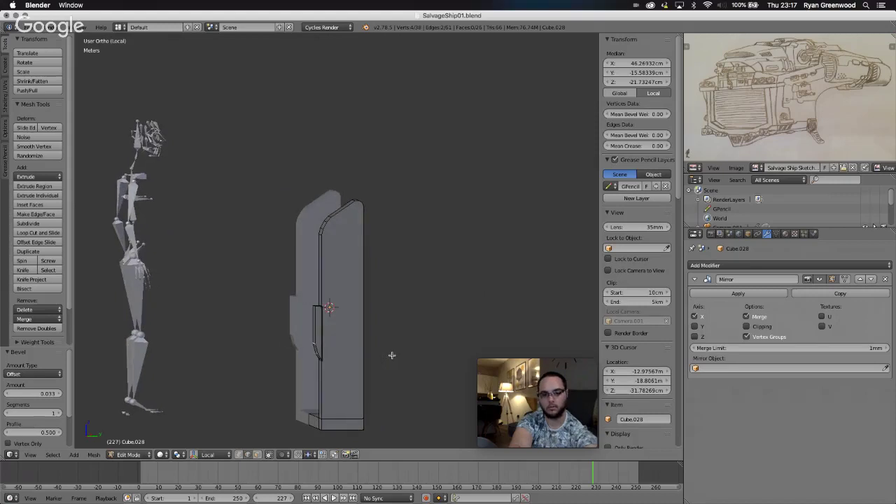
{"action": "key", "text": "ctrl+b"}
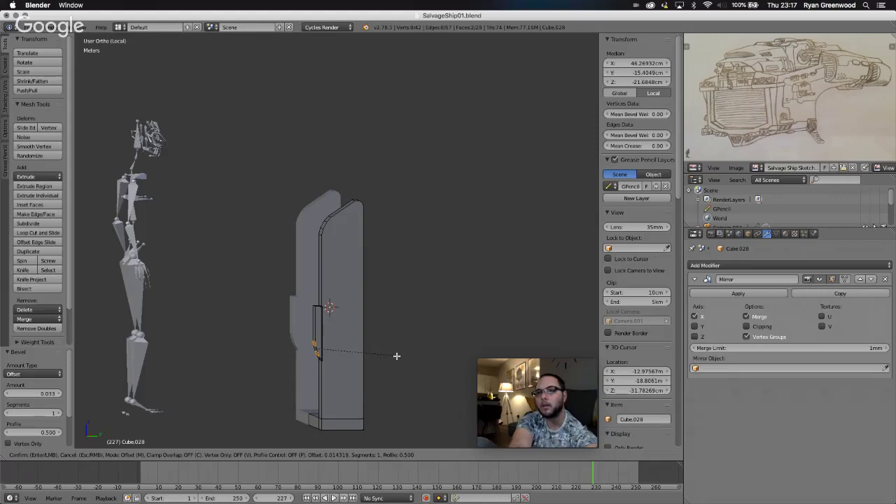
{"action": "left_click", "coordinate": [396, 356]}
Extrude the plate's top face upward about 42.24 cm, and again by about 13.22 cm.
{"action": "scroll", "coordinate": [372, 365], "scroll_direction": "right", "scroll_amount": 4}
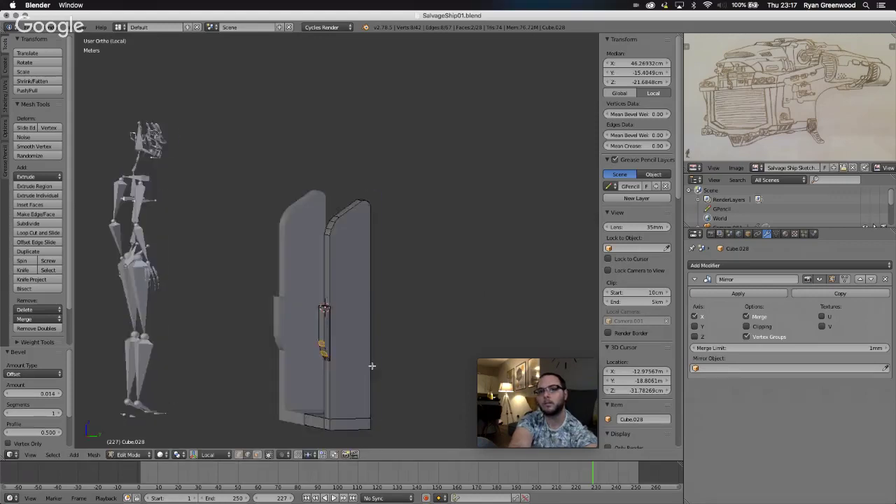
{"action": "scroll", "coordinate": [372, 366], "scroll_direction": "right", "scroll_amount": 10}
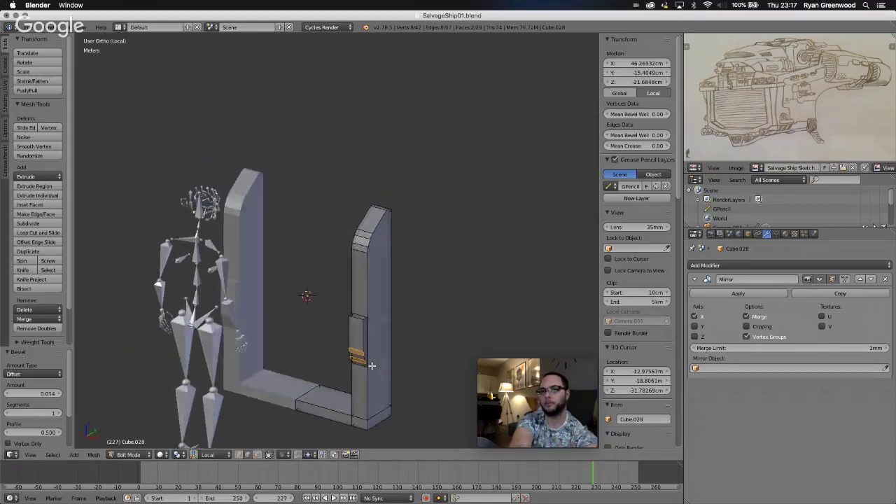
{"action": "scroll", "coordinate": [372, 366], "scroll_direction": "down", "scroll_amount": 3}
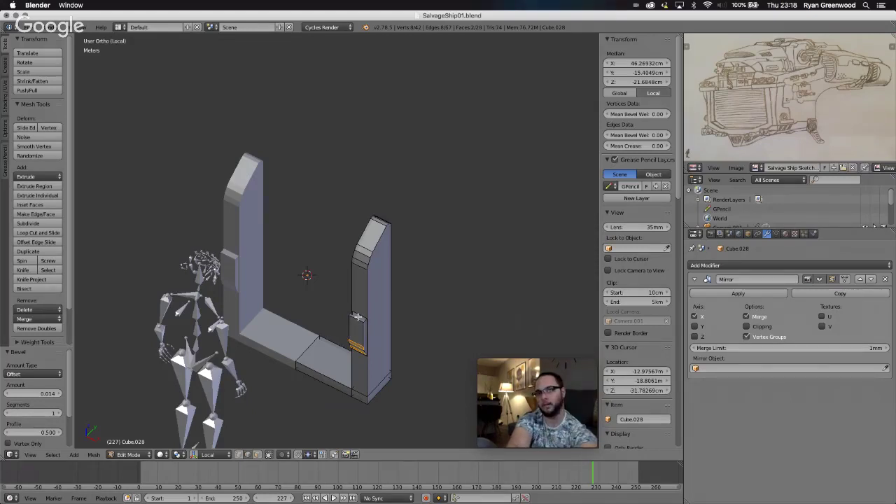
{"action": "left_click", "coordinate": [243, 454]}
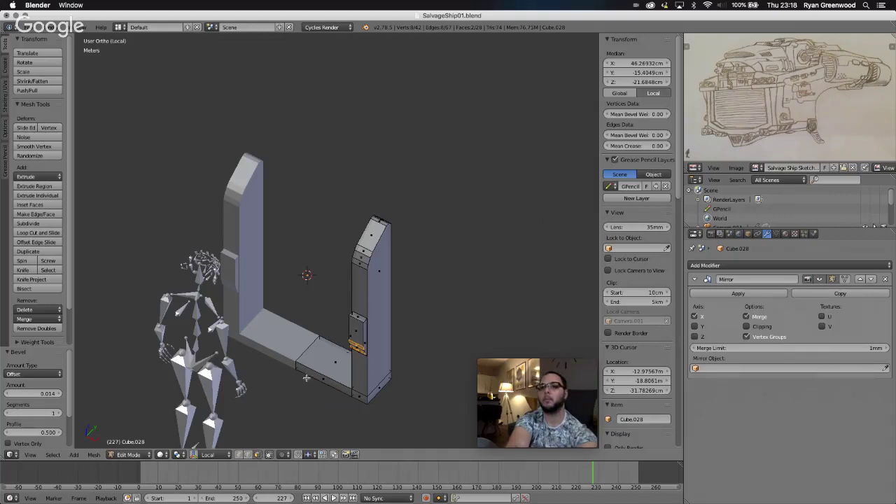
{"action": "right_click", "coordinate": [356, 318]}
{"action": "middle_click_drag", "start_coordinate": [332, 323], "coordinate": [332, 322]}
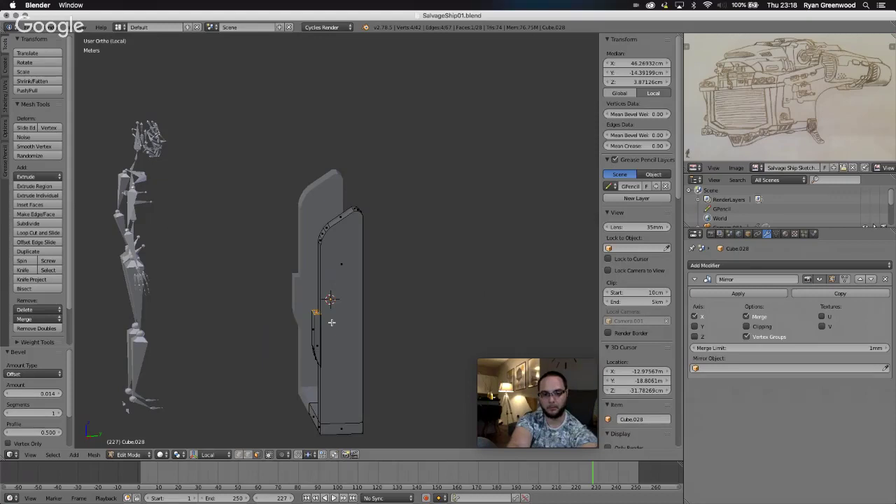
{"action": "key", "text": "e"}
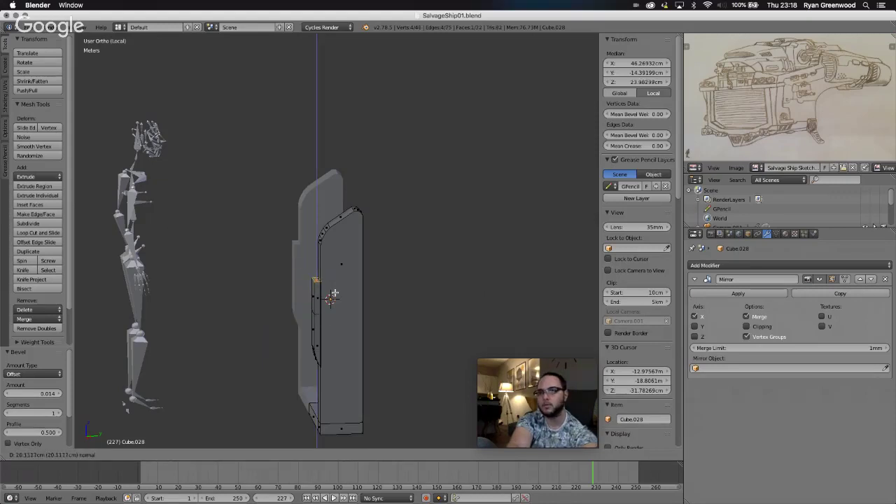
{"action": "left_click", "coordinate": [341, 257]}
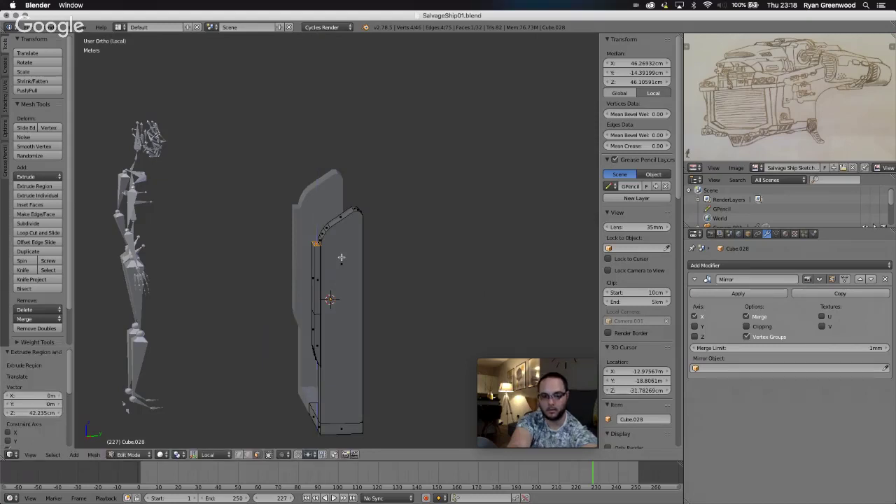
{"action": "key", "text": "e"}
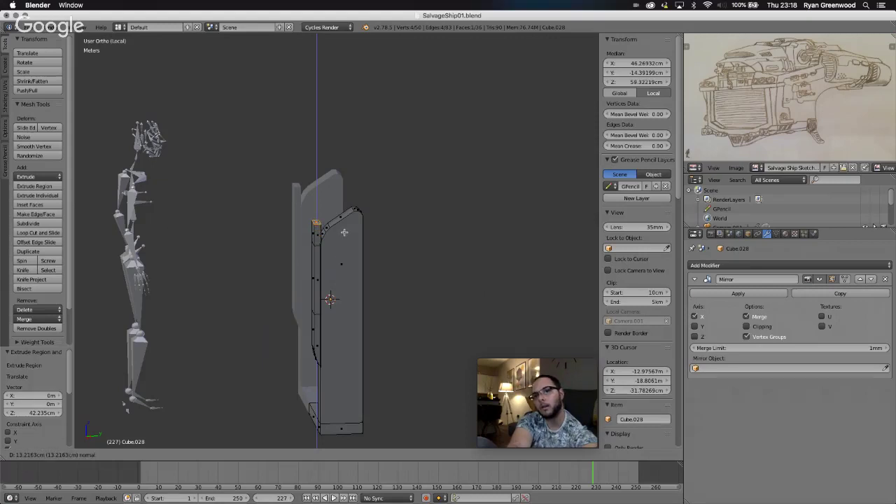
{"action": "left_click", "coordinate": [344, 232]}
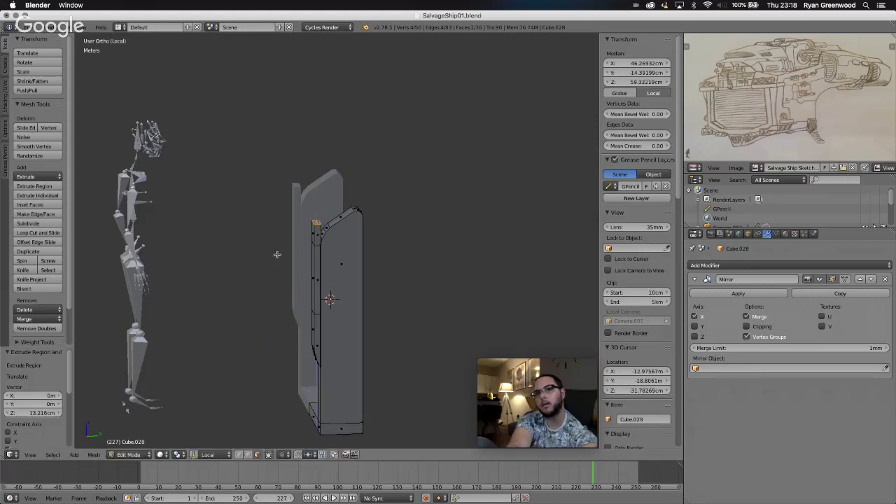
In right view, move the whole plate about -4.45 mm along Y to sit against the upright's front face.
{"action": "left_click", "coordinate": [30, 455]}
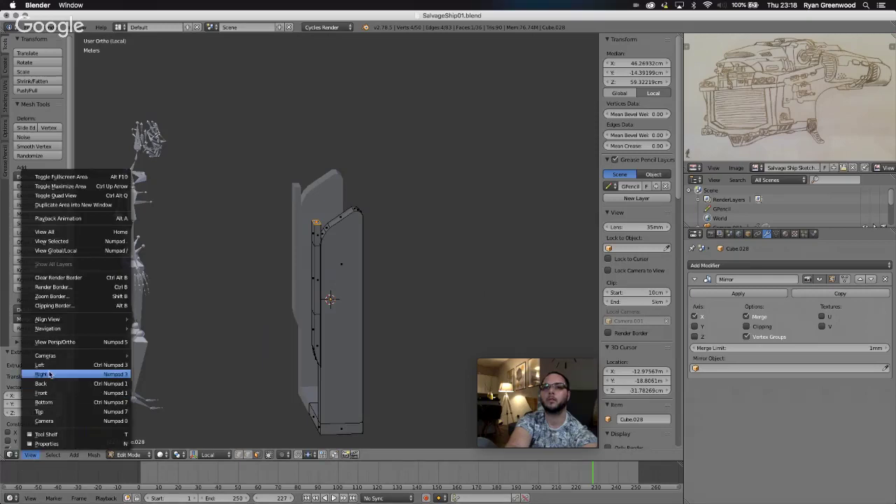
{"action": "left_click", "coordinate": [50, 367]}
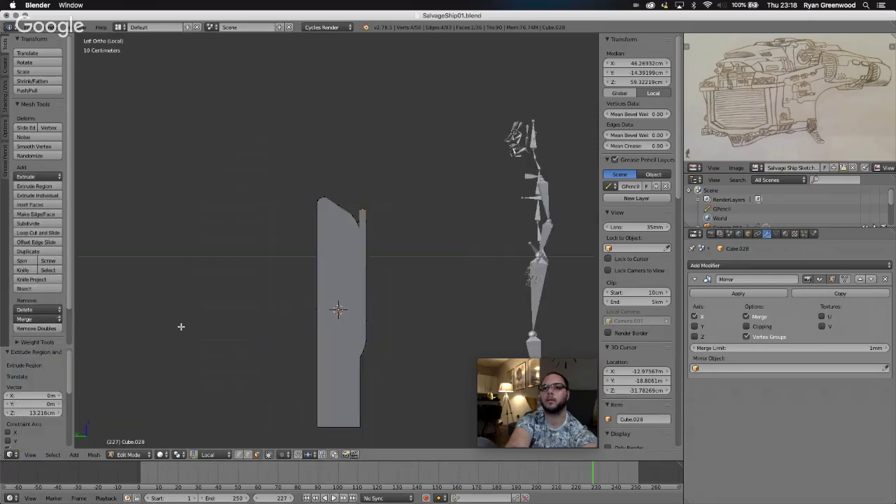
{"action": "left_click", "coordinate": [30, 455]}
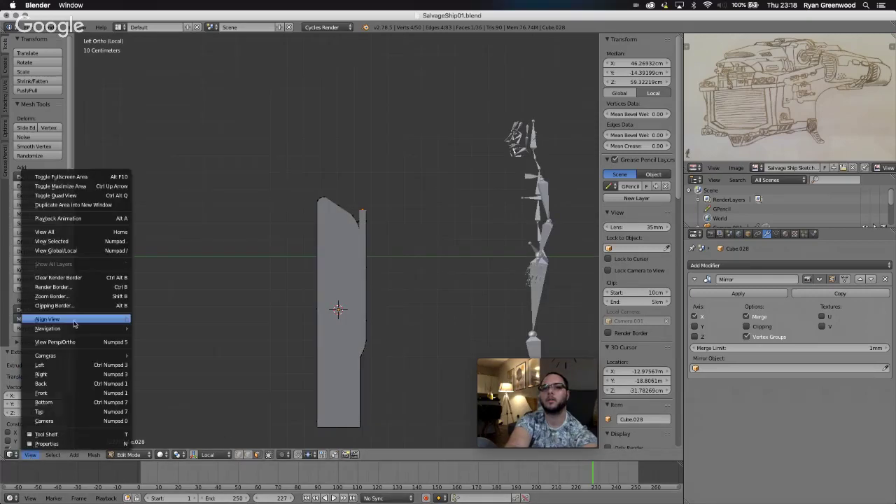
{"action": "left_click", "coordinate": [62, 374]}
{"action": "scroll", "coordinate": [291, 276], "scroll_direction": "up", "scroll_amount": 8}
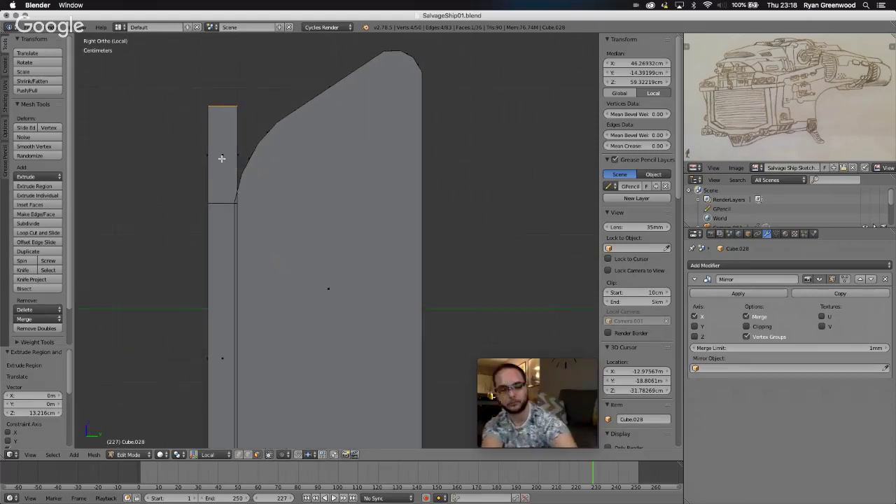
{"action": "key", "text": "l"}
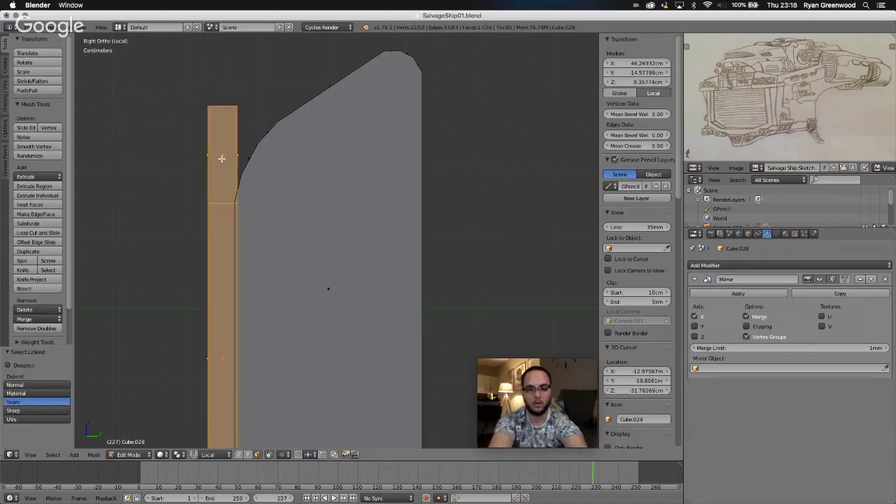
{"action": "key", "text": "g"}
{"action": "key", "text": "z"}
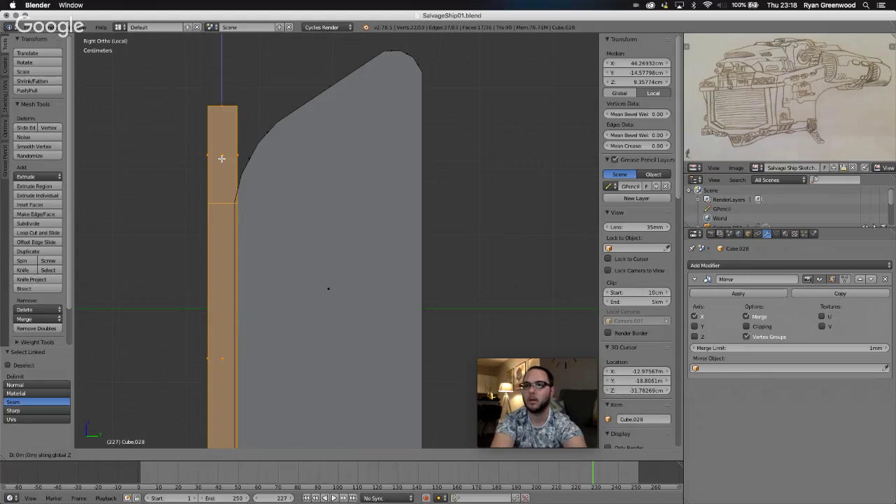
{"action": "key", "text": "y"}
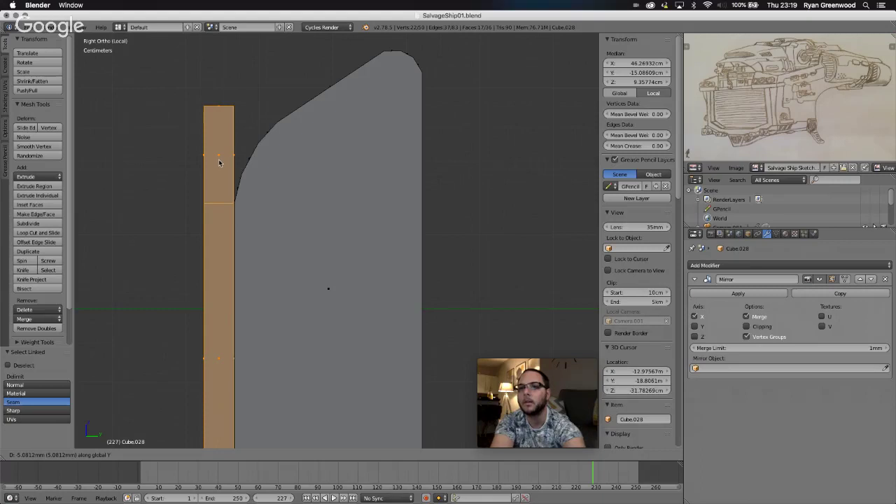
{"action": "left_click", "coordinate": [218, 163]}
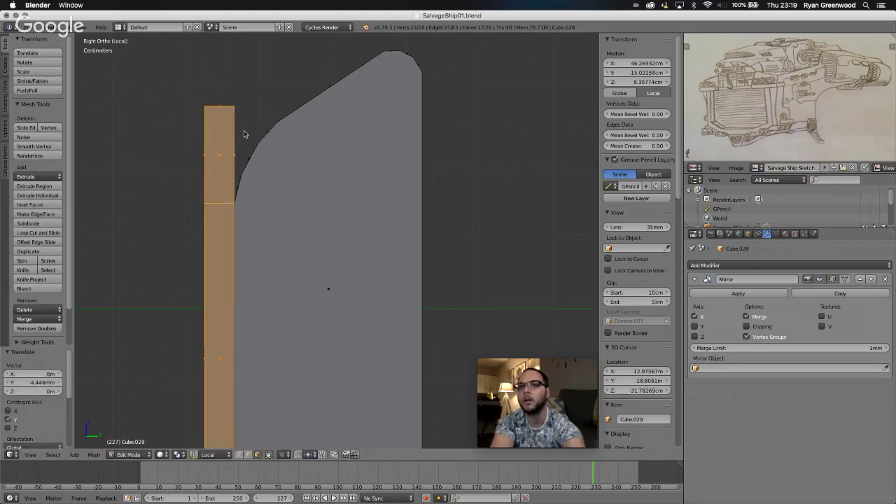
In right view, lower the front plate's top face about 9.21 cm along Z.
{"action": "middle_click_drag", "start_coordinate": [223, 131], "coordinate": [223, 138]}
{"action": "right_click", "coordinate": [220, 128]}
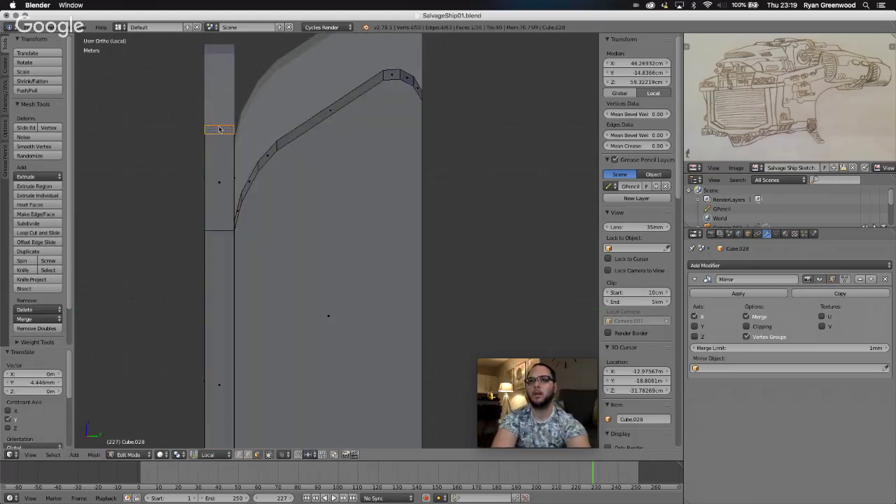
{"action": "left_click", "coordinate": [31, 455]}
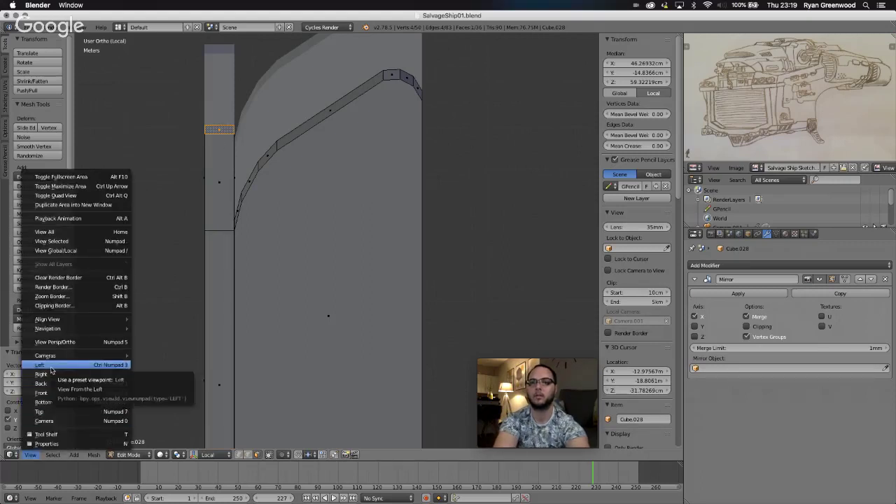
{"action": "left_click", "coordinate": [41, 365]}
{"action": "left_click", "coordinate": [32, 455]}
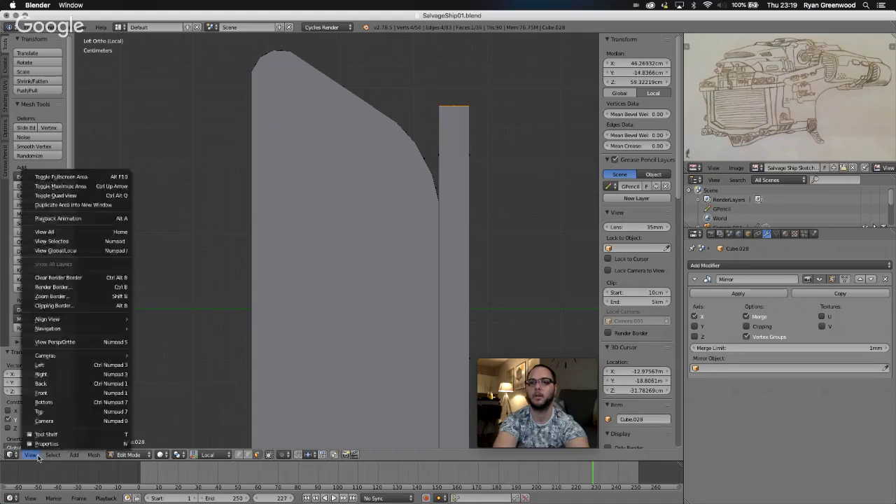
{"action": "left_click", "coordinate": [33, 454]}
{"action": "left_click", "coordinate": [32, 454]}
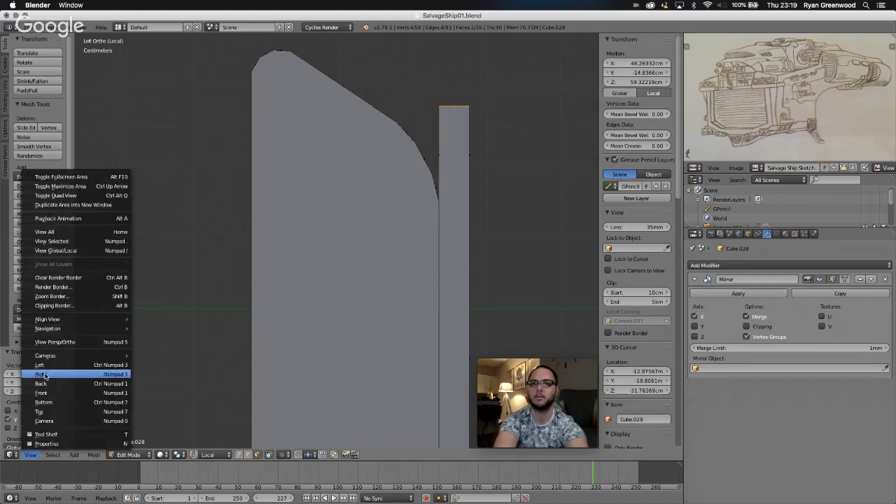
{"action": "left_click", "coordinate": [43, 376]}
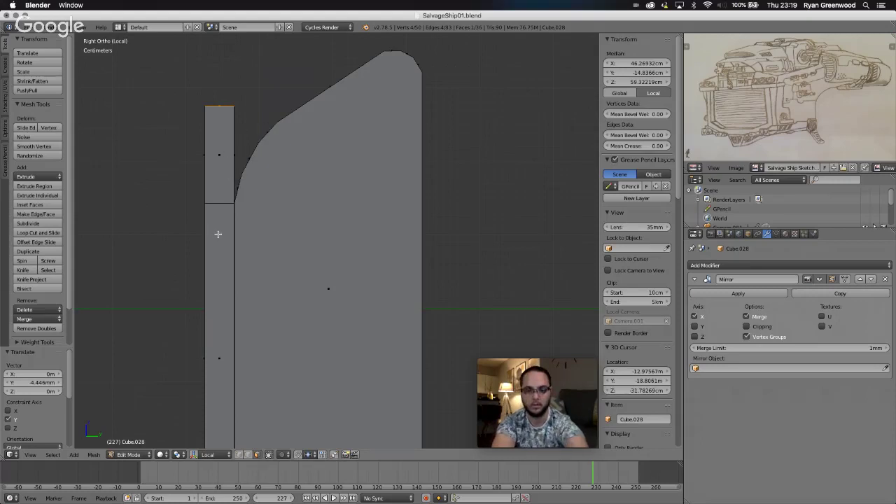
{"action": "key", "text": "g"}
{"action": "key", "text": "z"}
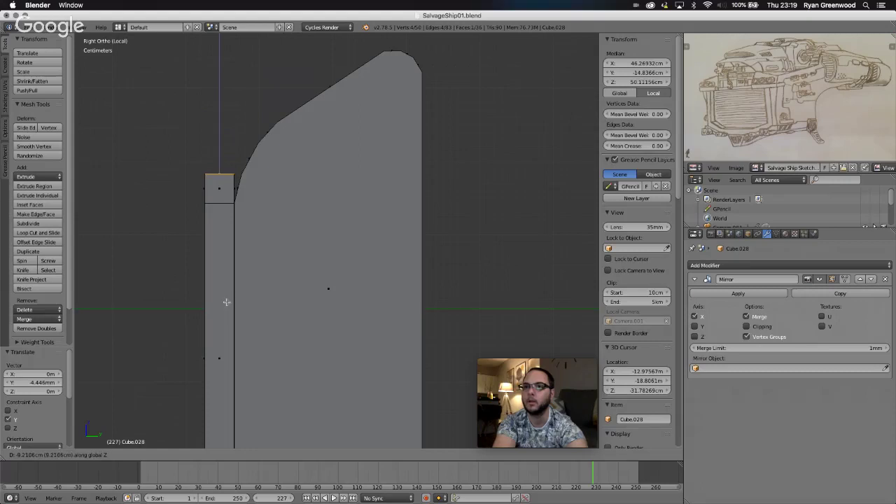
{"action": "left_click", "coordinate": [227, 303]}
Extrude the plate's top face upward about 4.57 cm, and again by about 3.24 cm.
{"action": "scroll", "coordinate": [273, 293], "scroll_direction": "left", "scroll_amount": 3}
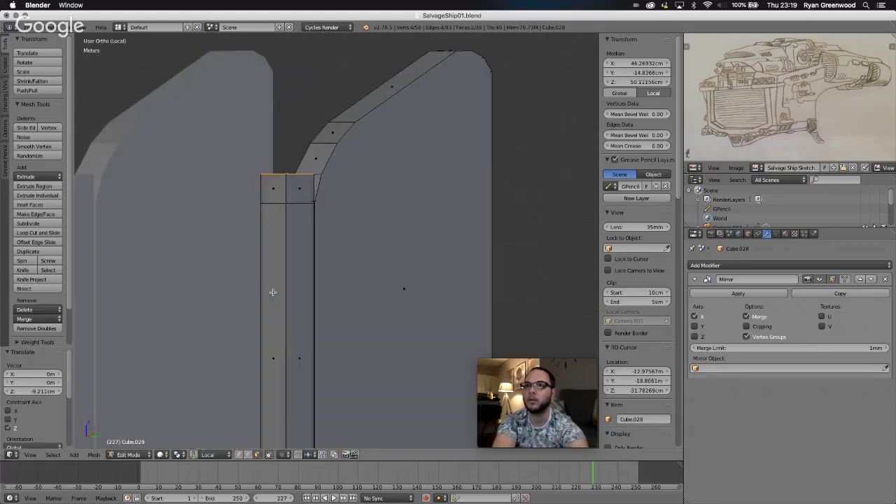
{"action": "key", "text": "e"}
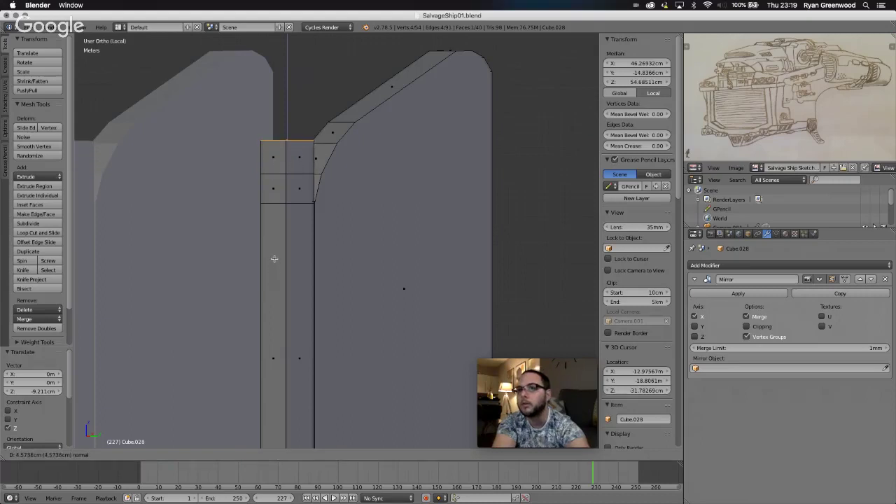
{"action": "left_click", "coordinate": [274, 259]}
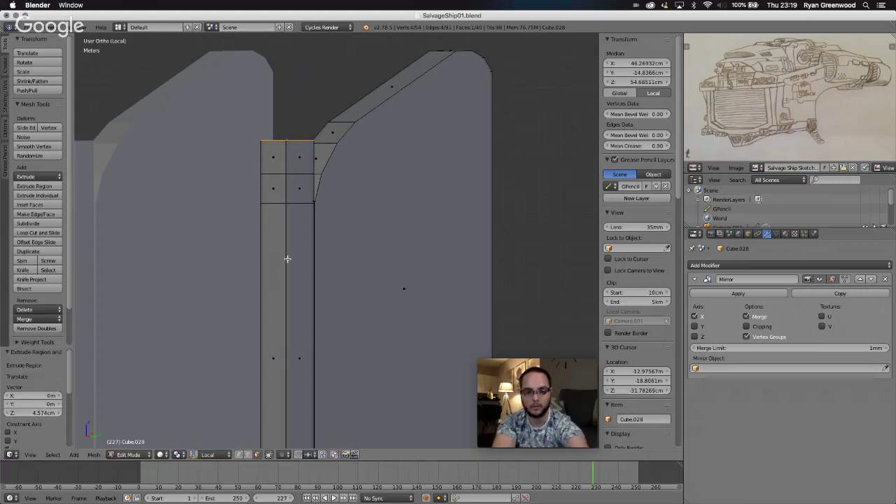
{"action": "key", "text": "e"}
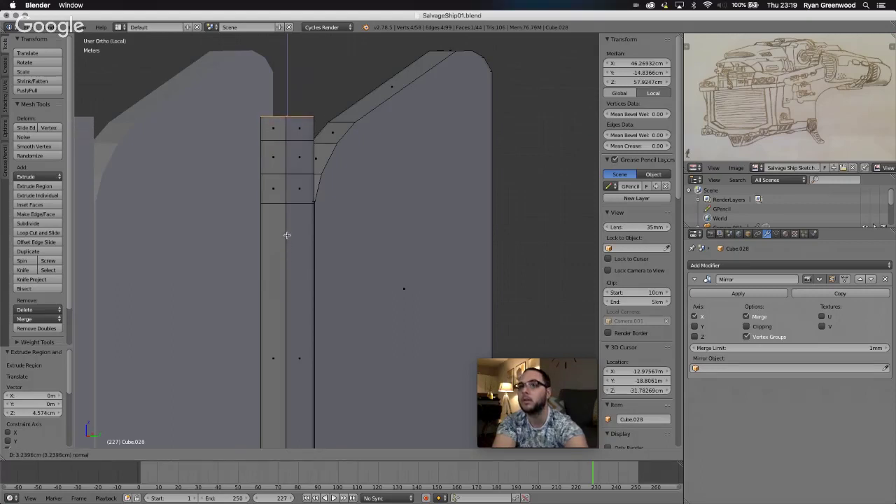
{"action": "left_click", "coordinate": [287, 235]}
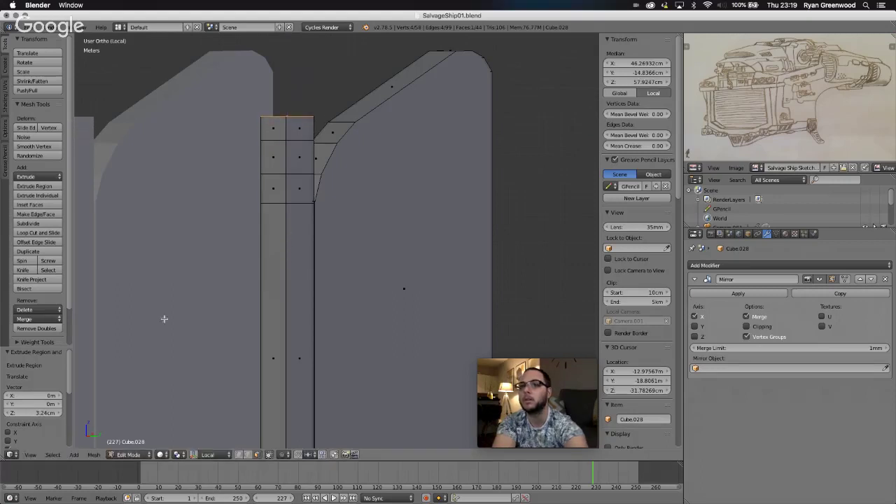
In right view, move the plate's top face about -8.89 mm along Z to line up with the upright's slope.
{"action": "left_click", "coordinate": [31, 455]}
{"action": "left_click", "coordinate": [52, 375]}
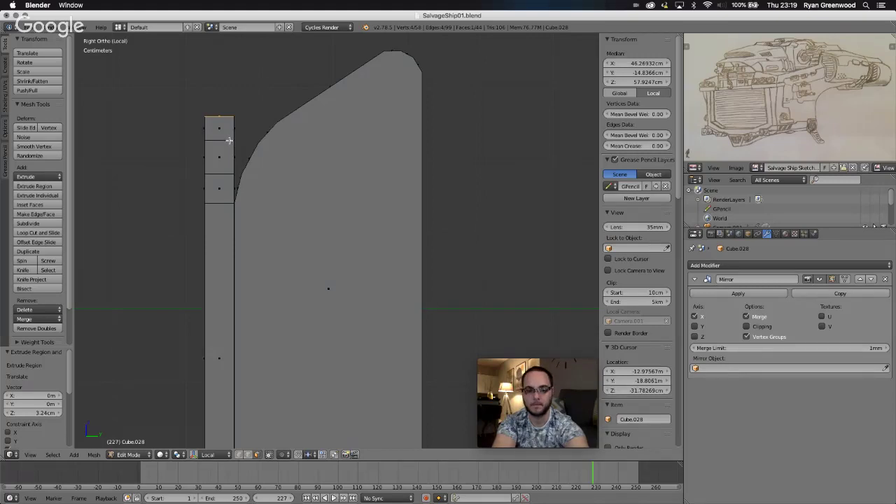
{"action": "key", "text": "g"}
{"action": "key", "text": "z"}
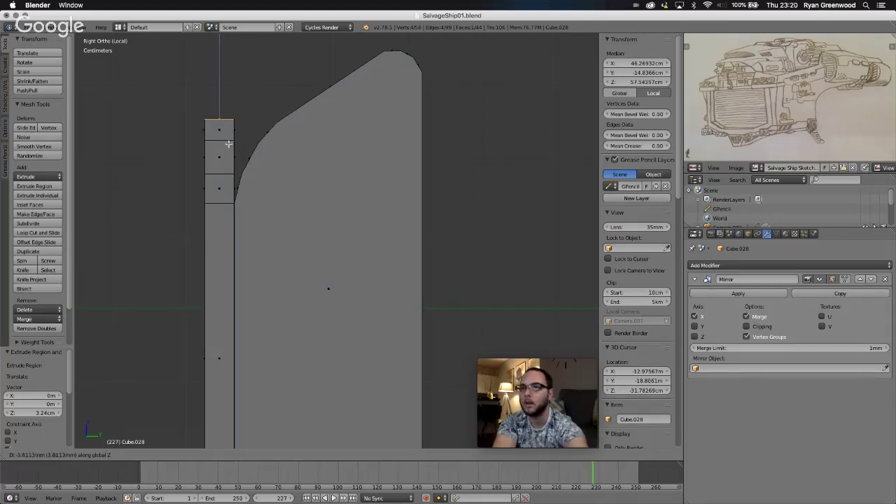
{"action": "left_click", "coordinate": [229, 146]}
In edge selection mode, move the three upper horizontal edges on the plate's rear side about 8.28 mm along Y toward the upright.
{"action": "middle_click_drag", "start_coordinate": [231, 154], "coordinate": [245, 208]}
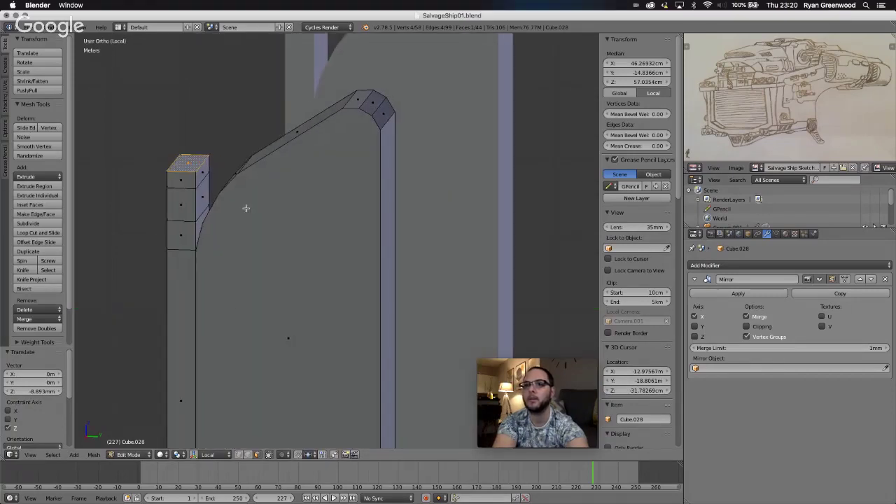
{"action": "left_click", "coordinate": [247, 455]}
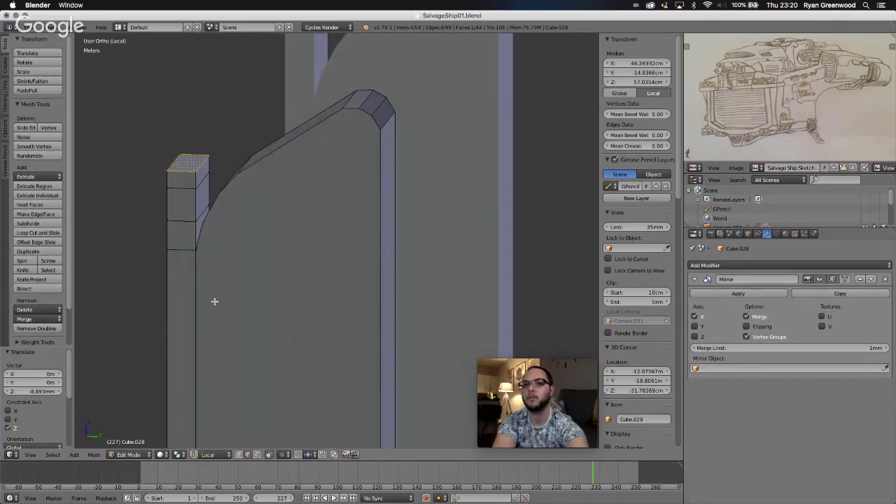
{"action": "right_click", "coordinate": [199, 215]}
{"action": "middle_click_drag", "start_coordinate": [220, 248], "coordinate": [220, 248]}
{"action": "scroll", "coordinate": [220, 248], "scroll_direction": "left", "scroll_amount": 5}
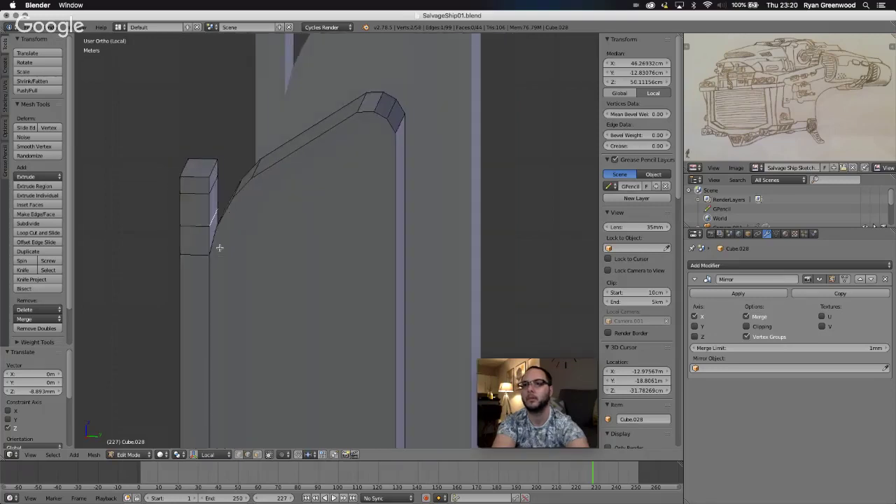
{"action": "right_click", "coordinate": [210, 184], "text": "shift"}
{"action": "right_click", "coordinate": [211, 176], "text": "shift"}
{"action": "middle_click_drag", "start_coordinate": [243, 235], "coordinate": [243, 236]}
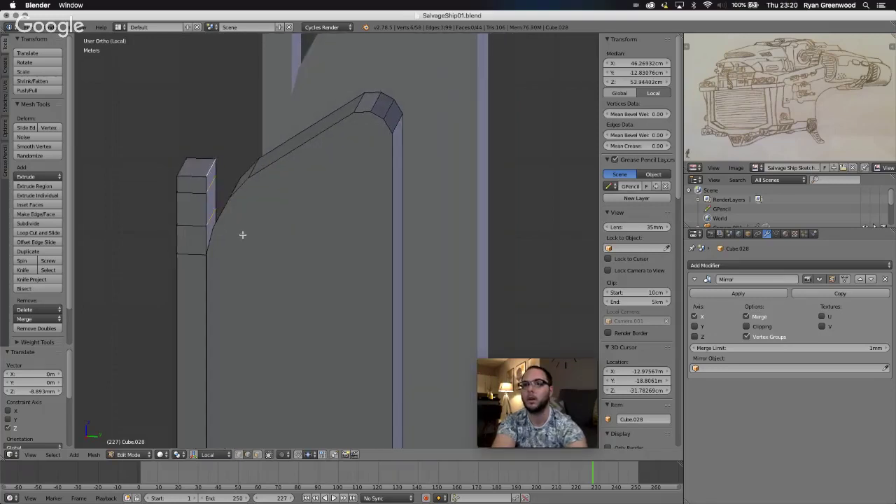
{"action": "scroll", "coordinate": [242, 235], "scroll_direction": "right", "scroll_amount": 2}
{"action": "key", "text": "g"}
{"action": "key", "text": "y"}
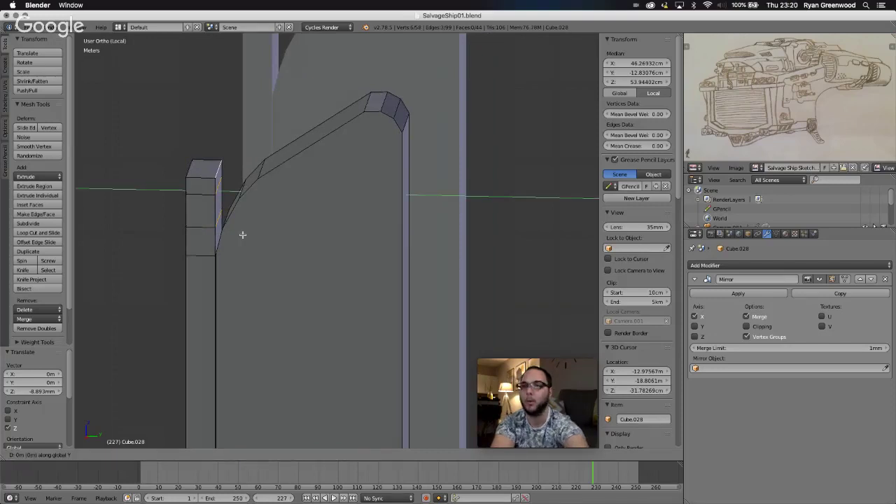
{"action": "mouse_move", "coordinate": [246, 234]}
{"action": "left_click", "coordinate": [249, 234]}
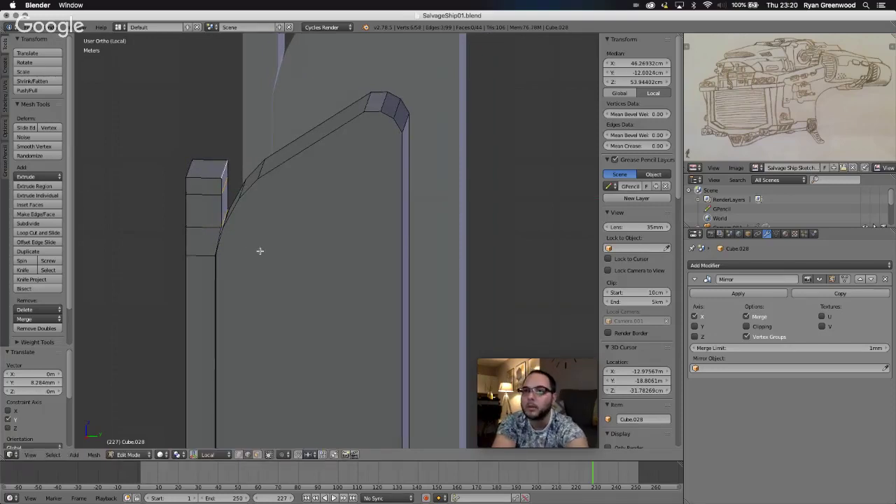
Move the two uppermost rear edges of the plate about 2.61 cm along Y to follow the upright's curve.
{"action": "scroll", "coordinate": [259, 251], "scroll_direction": "right", "scroll_amount": 2}
{"action": "scroll", "coordinate": [260, 250], "scroll_direction": "right", "scroll_amount": 2}
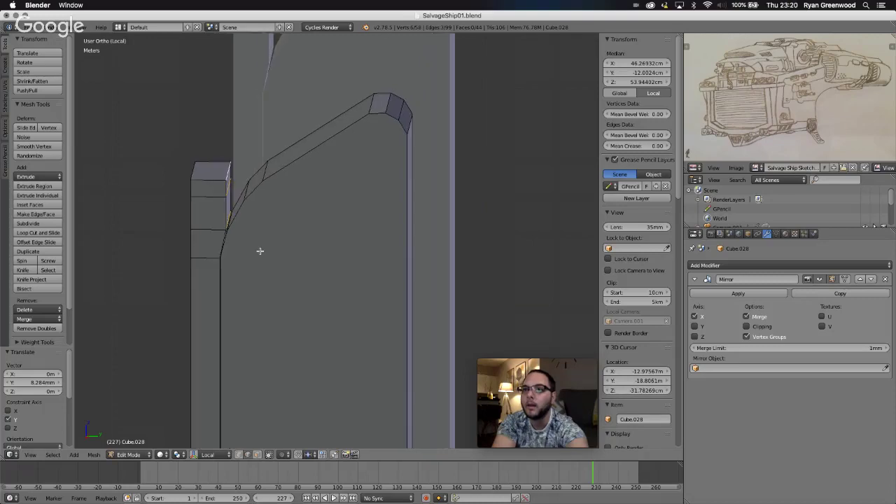
{"action": "right_click", "coordinate": [228, 221], "text": "shift"}
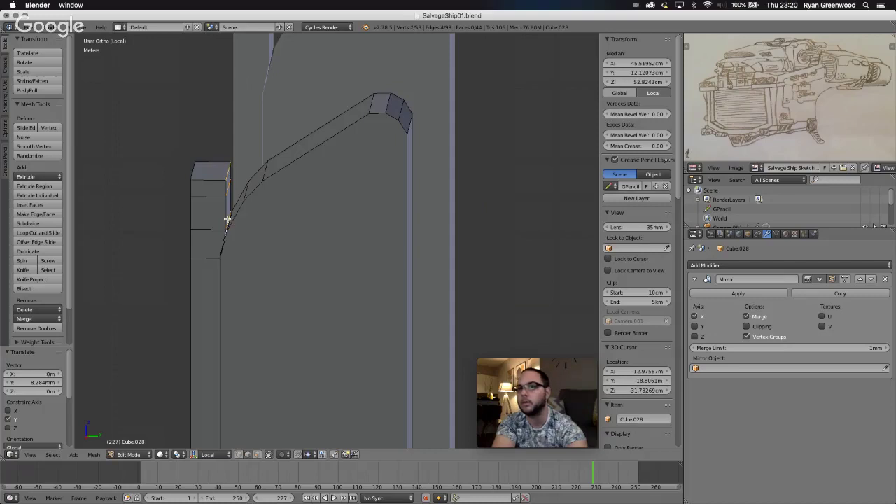
{"action": "right_click", "coordinate": [229, 188]}
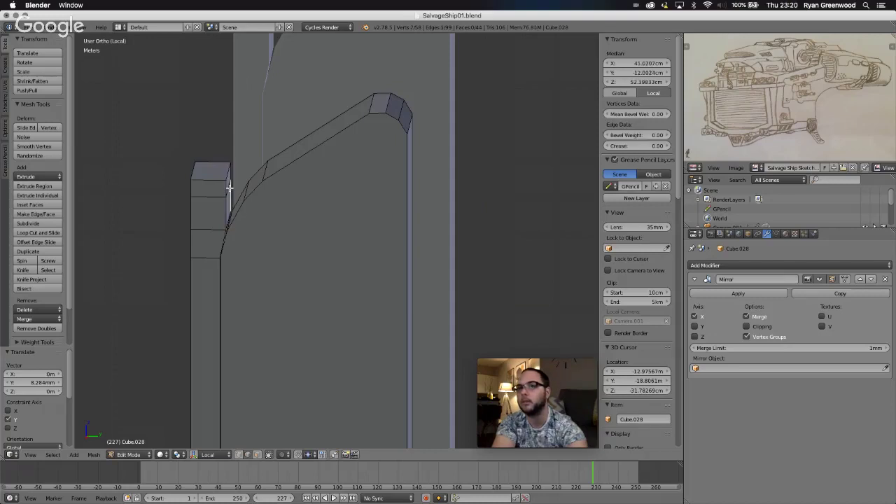
{"action": "mouse_move", "coordinate": [228, 206]}
{"action": "middle_mouse_down"}
{"action": "mouse_move", "coordinate": [175, 207]}
{"action": "mouse_move", "coordinate": [230, 208]}
{"action": "mouse_move", "coordinate": [212, 209]}
{"action": "middle_mouse_up"}
{"action": "right_click", "coordinate": [170, 175]}
{"action": "right_click", "coordinate": [170, 164], "text": "shift"}
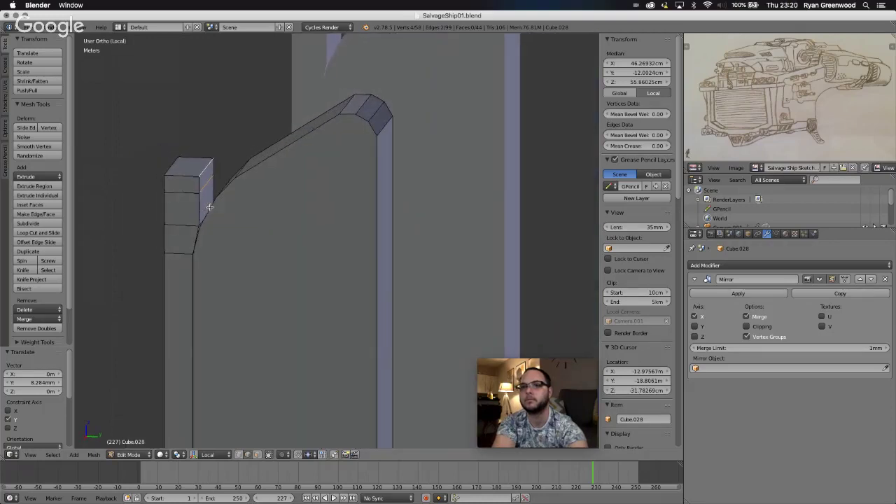
{"action": "key", "text": "g"}
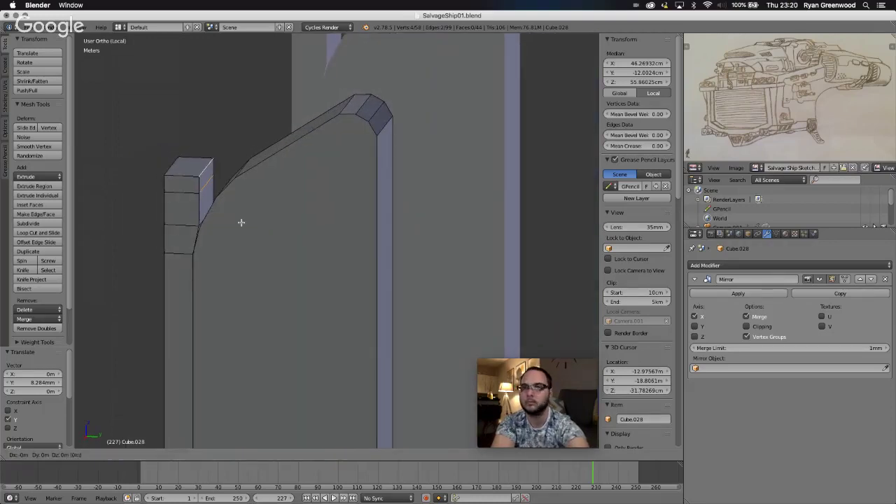
{"action": "key", "text": "y"}
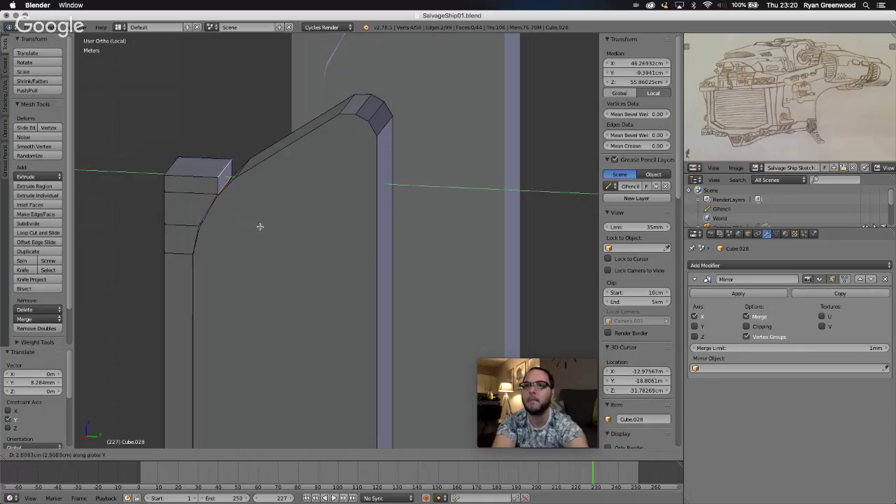
{"action": "left_click", "coordinate": [256, 219]}
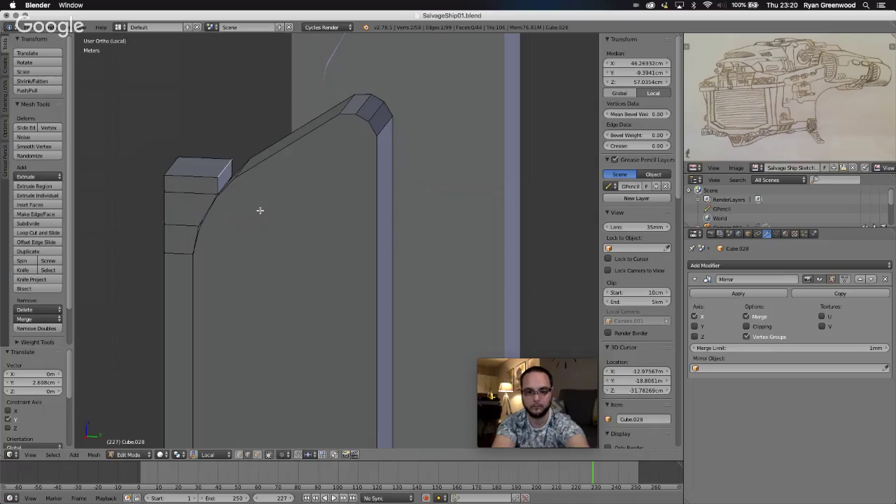
Move only the plate's topmost rear edge about 2.13 cm along Y to meet the upright's slope.
{"action": "key", "text": "g"}
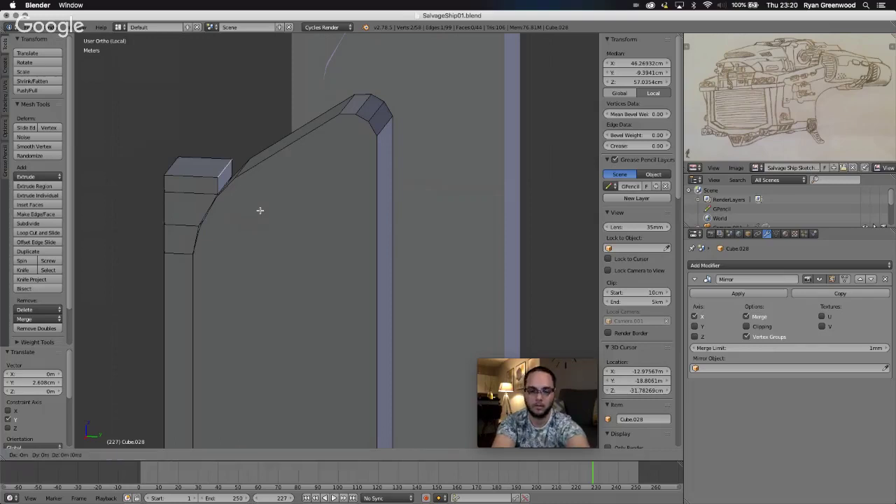
{"action": "key", "text": "y"}
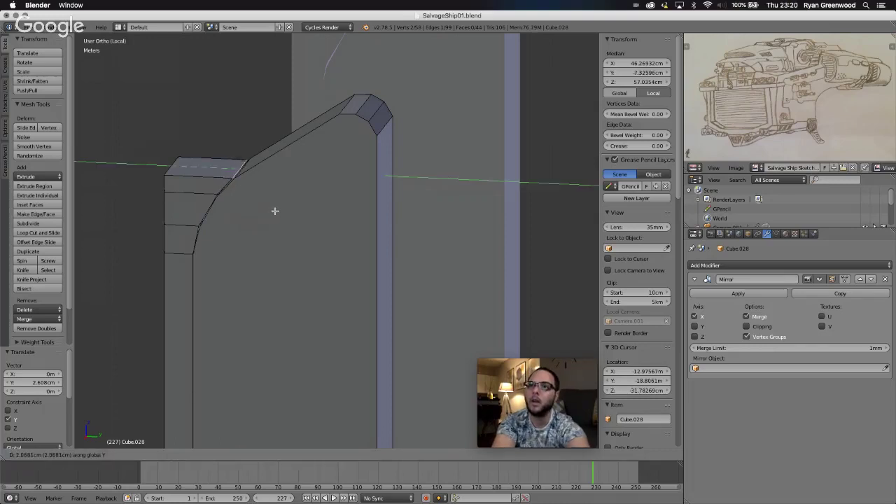
{"action": "left_click", "coordinate": [276, 211]}
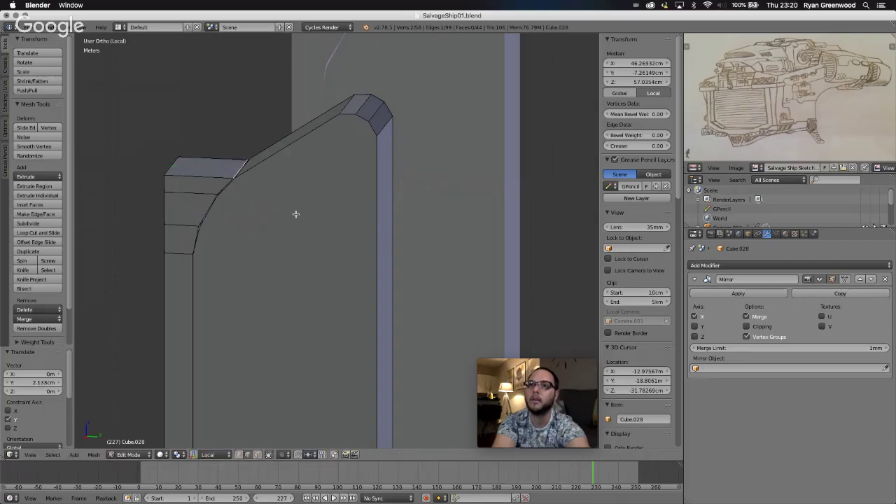
Select the whole front plate in face mode and move it about -6.99 mm along X in front view to align with the upright.
{"action": "scroll", "coordinate": [296, 214], "scroll_direction": "left", "scroll_amount": 3}
{"action": "scroll", "coordinate": [296, 214], "scroll_direction": "down", "scroll_amount": 4}
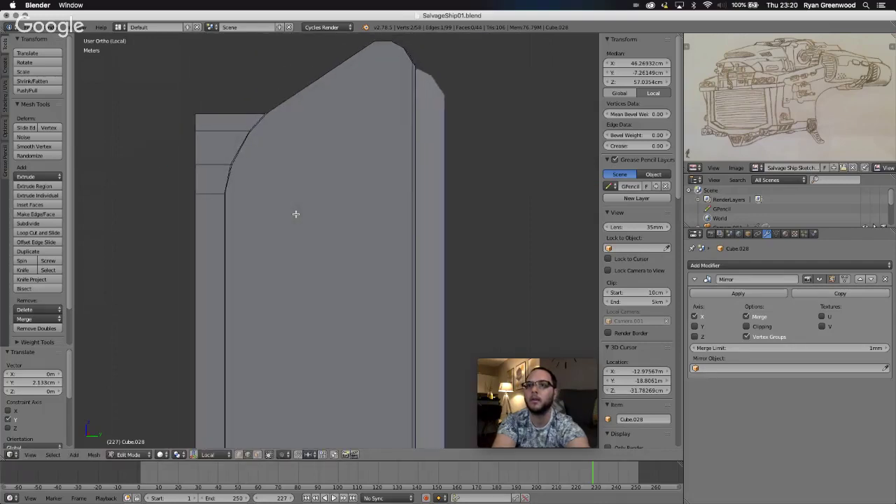
{"action": "scroll", "coordinate": [296, 214], "scroll_direction": "left", "scroll_amount": 4}
{"action": "scroll", "coordinate": [296, 214], "scroll_direction": "right", "scroll_amount": 4}
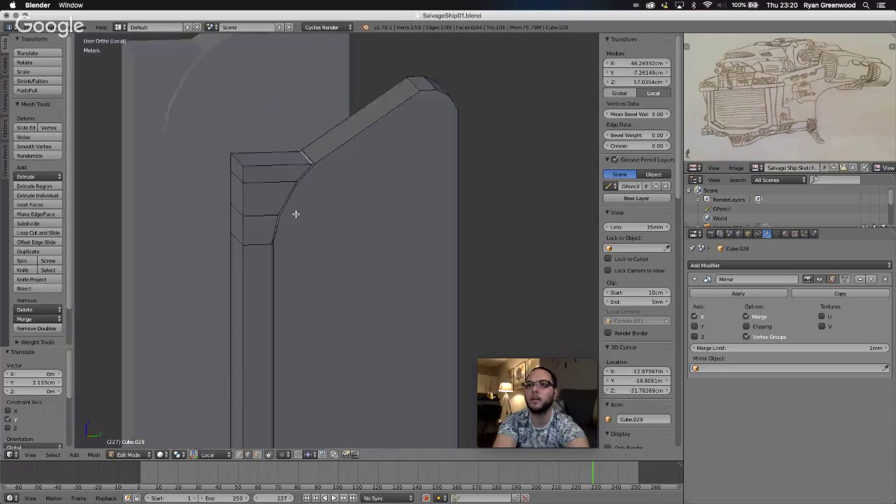
{"action": "left_click", "coordinate": [257, 455]}
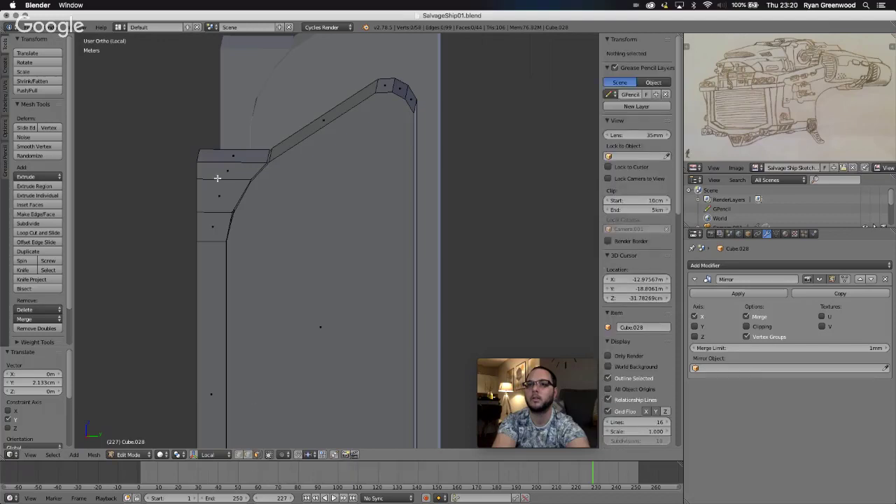
{"action": "key", "text": "l"}
{"action": "scroll", "coordinate": [261, 213], "scroll_direction": "left", "scroll_amount": 8}
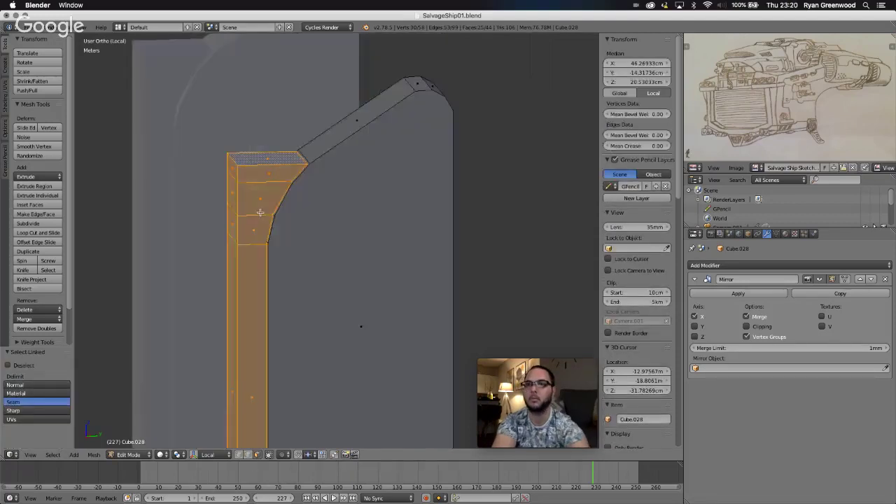
{"action": "scroll", "coordinate": [260, 213], "scroll_direction": "left", "scroll_amount": 3}
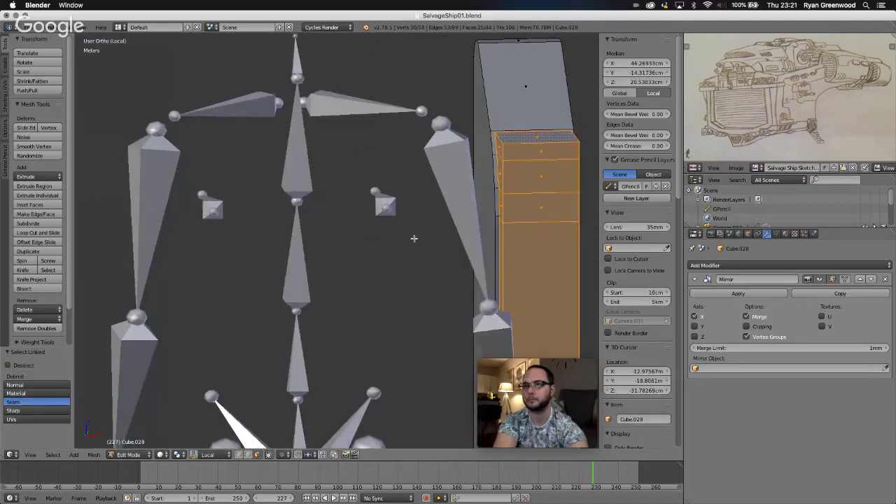
{"action": "left_click", "coordinate": [31, 455]}
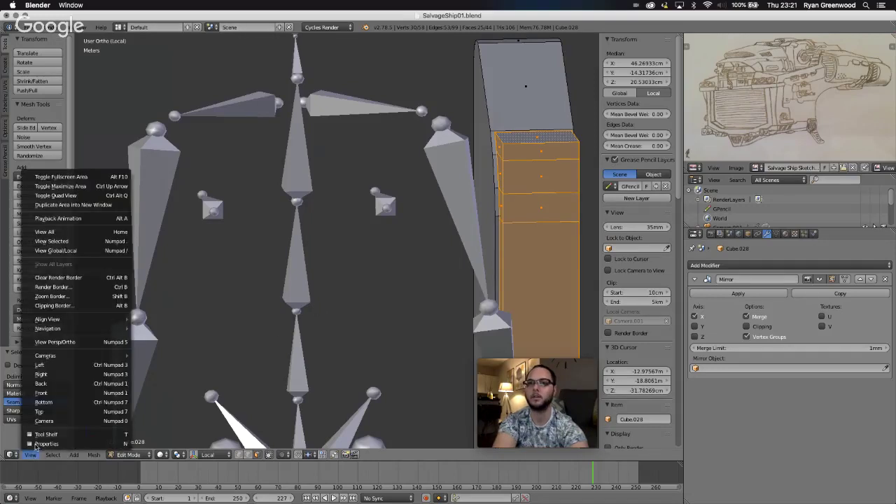
{"action": "left_click", "coordinate": [47, 394]}
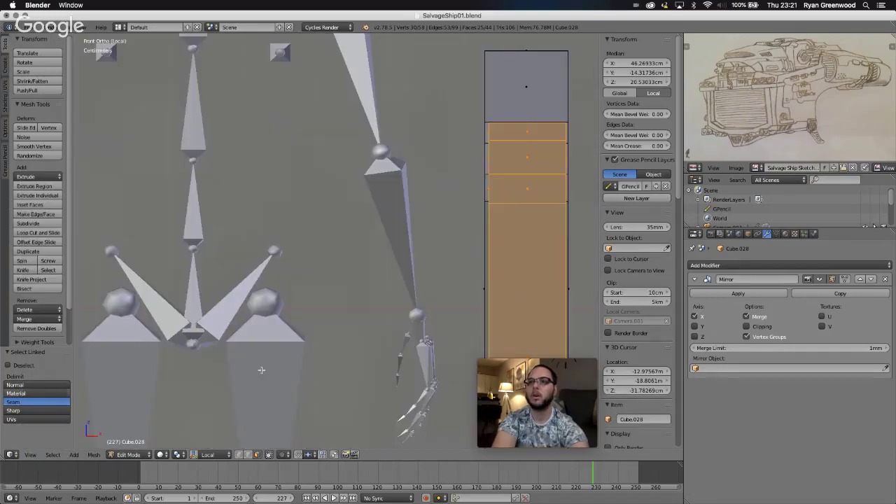
{"action": "key", "text": "g"}
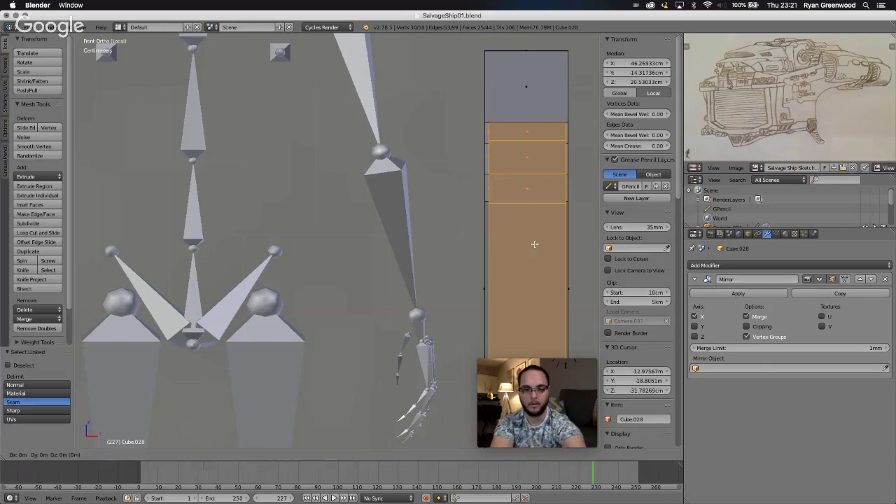
{"action": "key", "text": "x"}
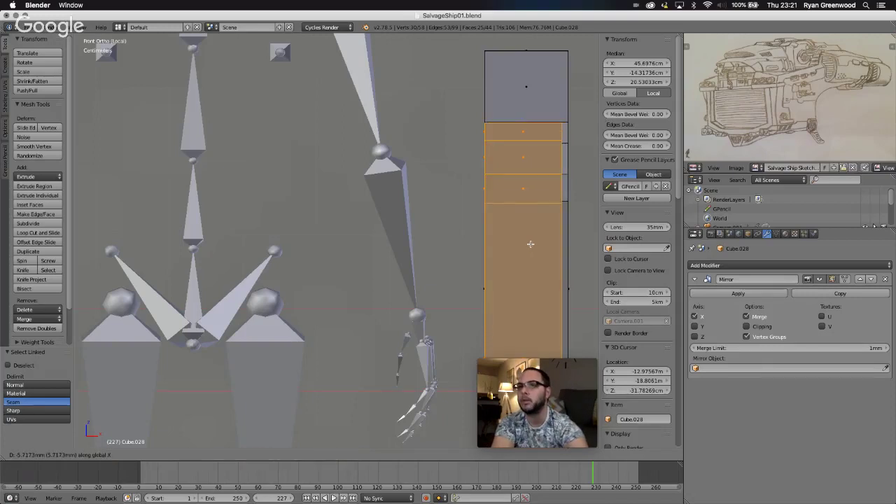
{"action": "left_click", "coordinate": [530, 244]}
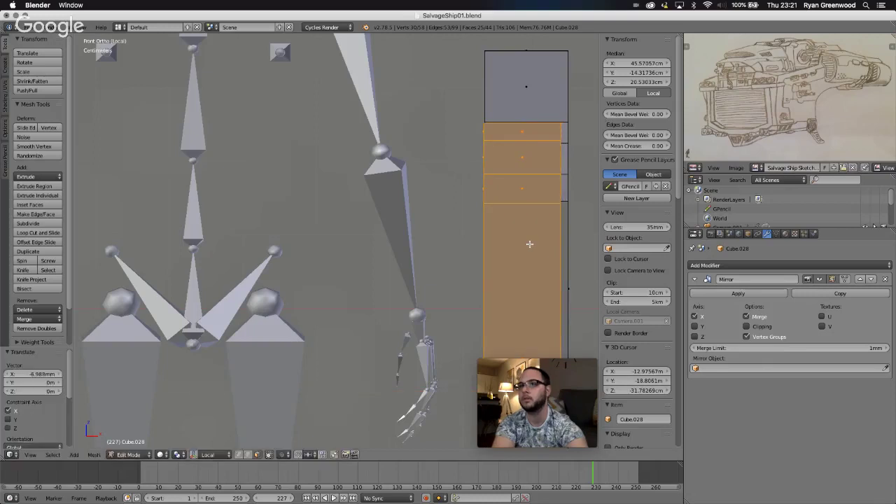
Extrude the front plate's top face upward about 11.82 cm.
{"action": "scroll", "coordinate": [532, 255], "scroll_direction": "right", "scroll_amount": 5}
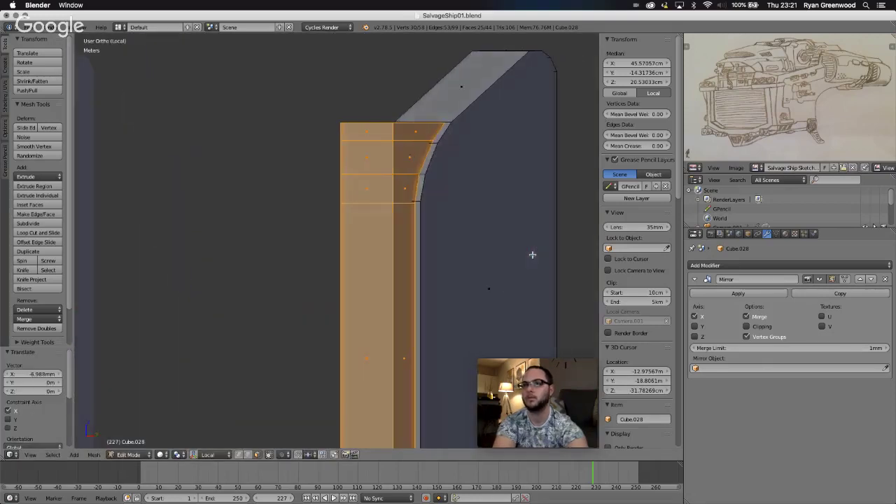
{"action": "scroll", "coordinate": [532, 255], "scroll_direction": "up", "scroll_amount": 5}
{"action": "left_click", "coordinate": [401, 305]}
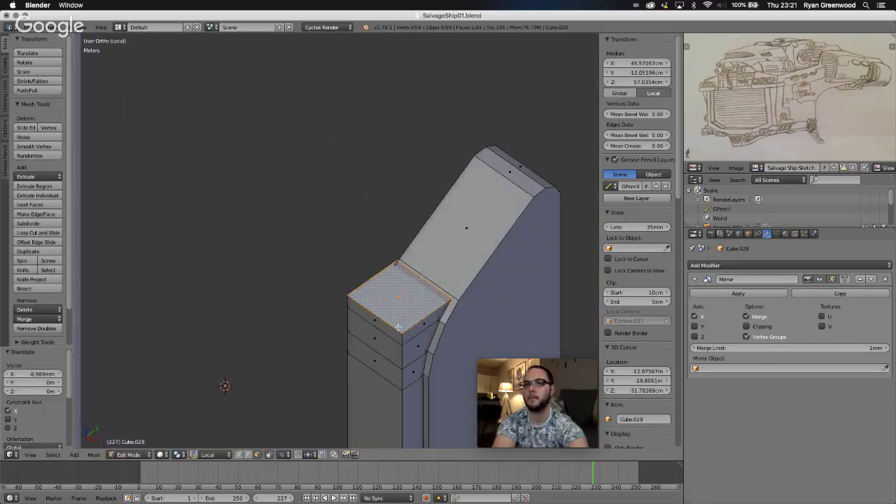
{"action": "scroll", "coordinate": [397, 328], "scroll_direction": "down", "scroll_amount": 5}
{"action": "scroll", "coordinate": [397, 327], "scroll_direction": "down", "scroll_amount": 5}
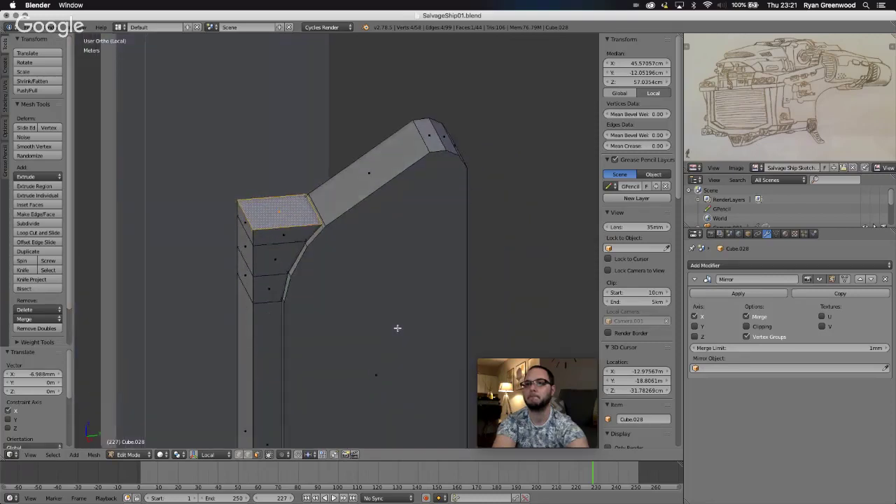
{"action": "key", "text": "e"}
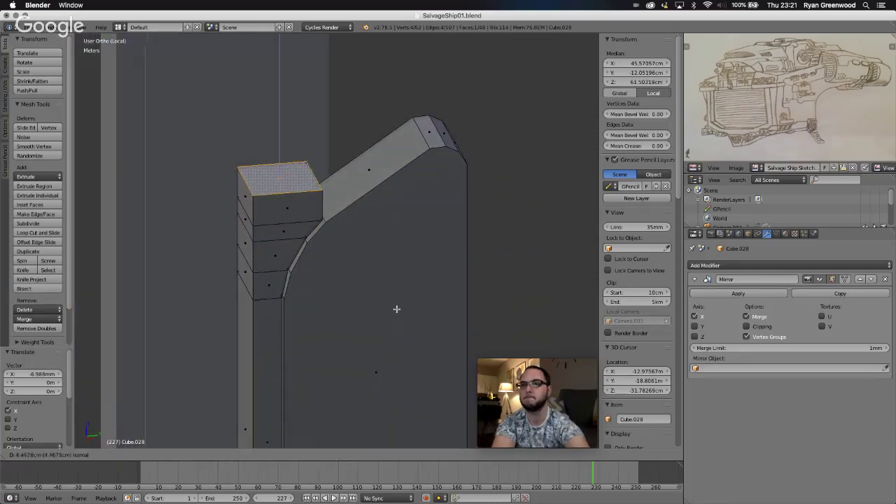
{"action": "left_click", "coordinate": [395, 258]}
{"action": "scroll", "coordinate": [359, 239], "scroll_direction": "right", "scroll_amount": 5}
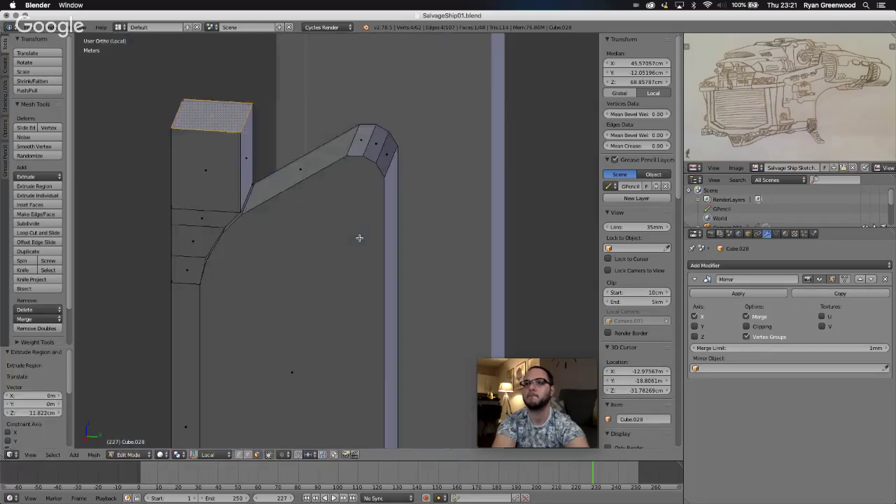
Move the rear edge of the plate's extruded top about 14.99 cm along Y, over the upright's slope.
{"action": "left_click", "coordinate": [267, 455]}
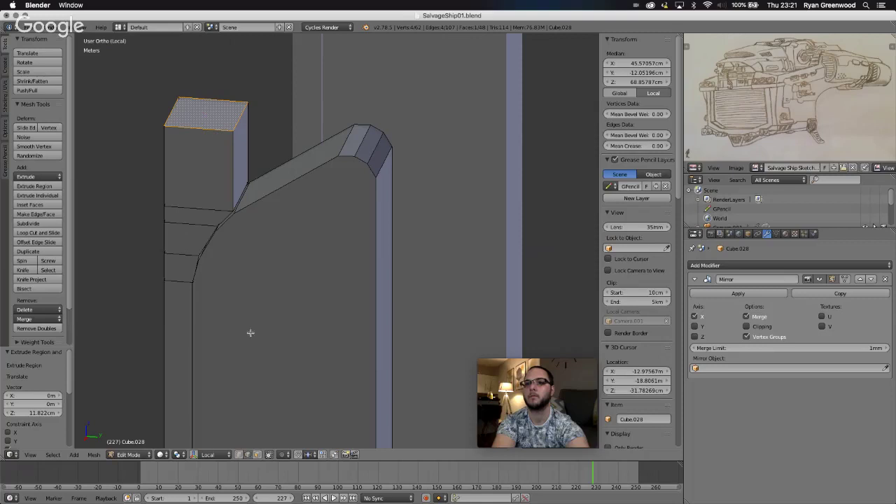
{"action": "right_click", "coordinate": [241, 115]}
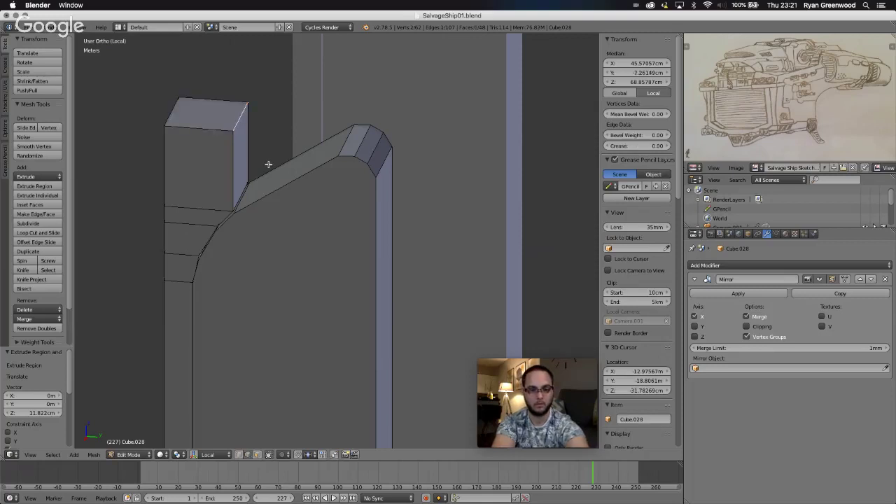
{"action": "key", "text": "g"}
{"action": "key", "text": "y"}
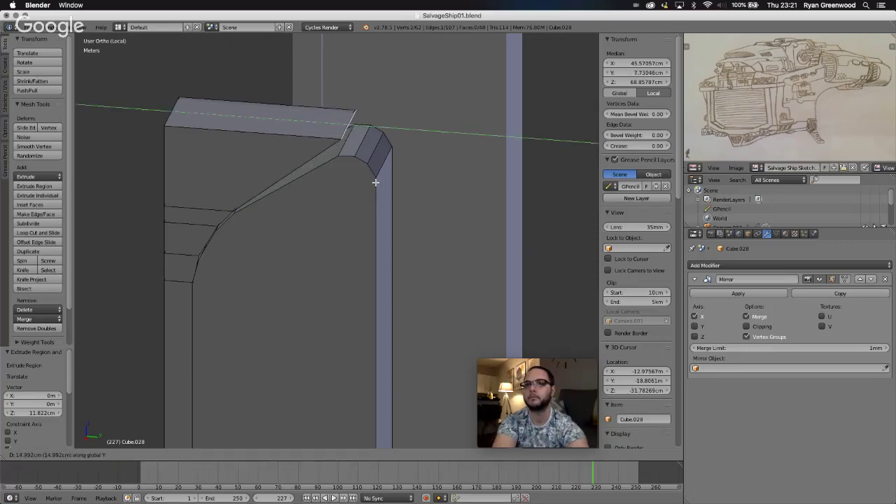
{"action": "left_click", "coordinate": [375, 182]}
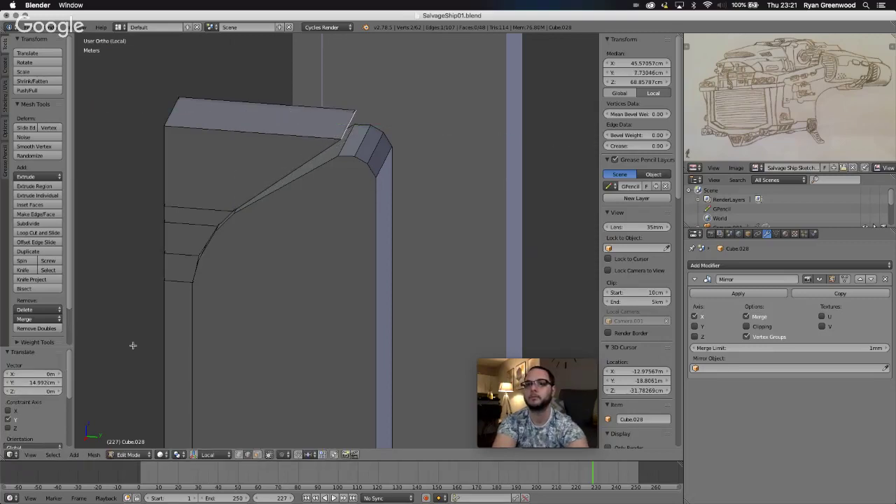
In right view, move the plate's top face about -1.97 cm along Z so its slanted side meets the upright's slope.
{"action": "left_click", "coordinate": [30, 455]}
{"action": "left_click", "coordinate": [43, 374]}
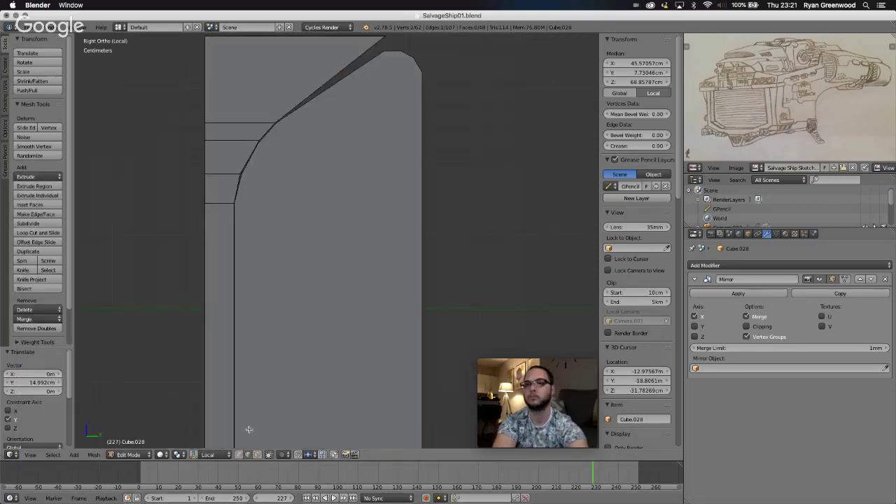
{"action": "left_click", "coordinate": [257, 454]}
{"action": "scroll", "coordinate": [306, 317], "scroll_direction": "up", "scroll_amount": 5, "text": "shift"}
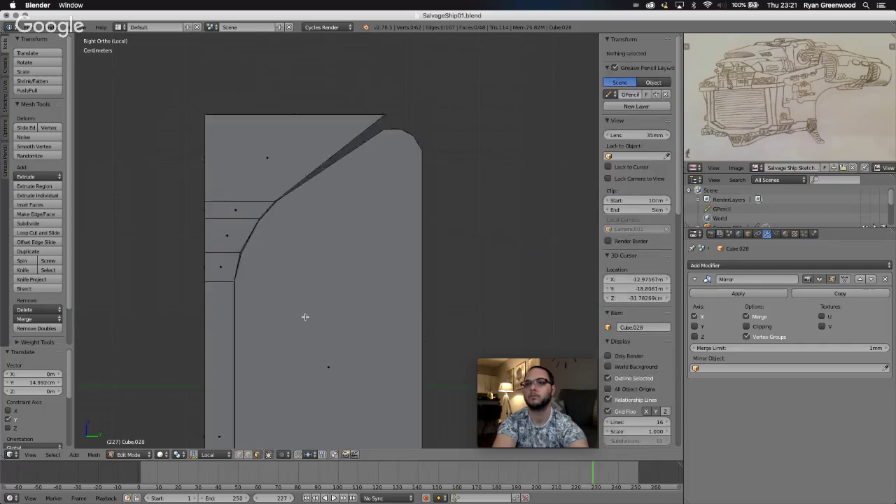
{"action": "scroll", "coordinate": [306, 317], "scroll_direction": "up", "scroll_amount": 3}
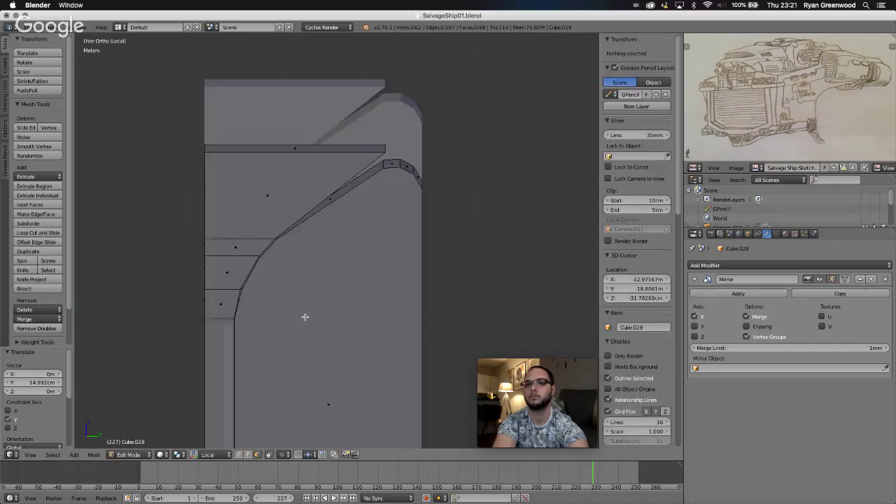
{"action": "left_click", "coordinate": [298, 149]}
{"action": "left_click", "coordinate": [30, 456]}
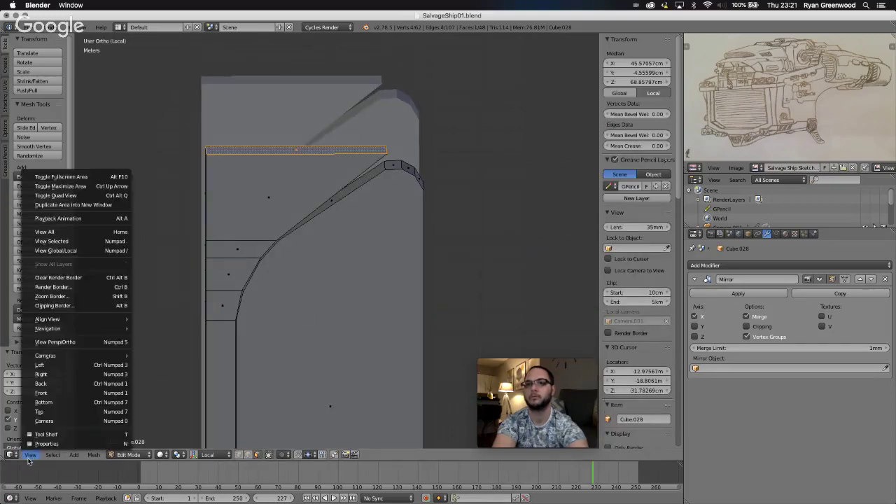
{"action": "left_click", "coordinate": [70, 375]}
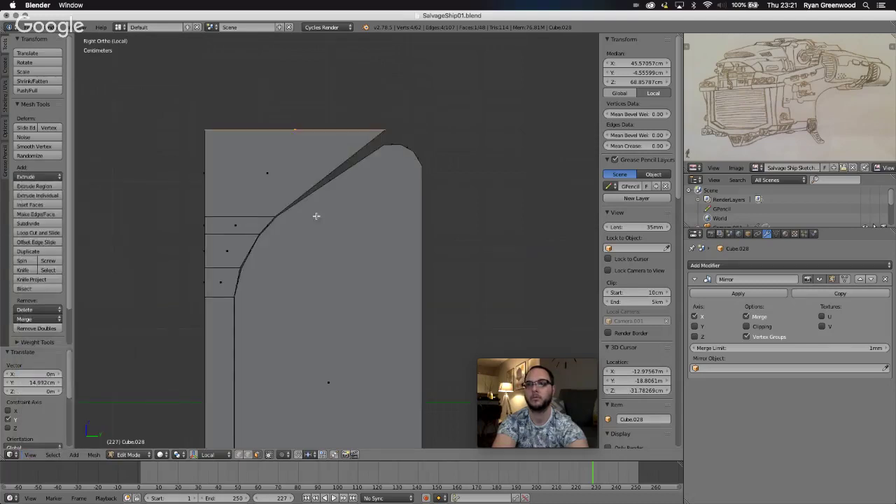
{"action": "key", "text": "g"}
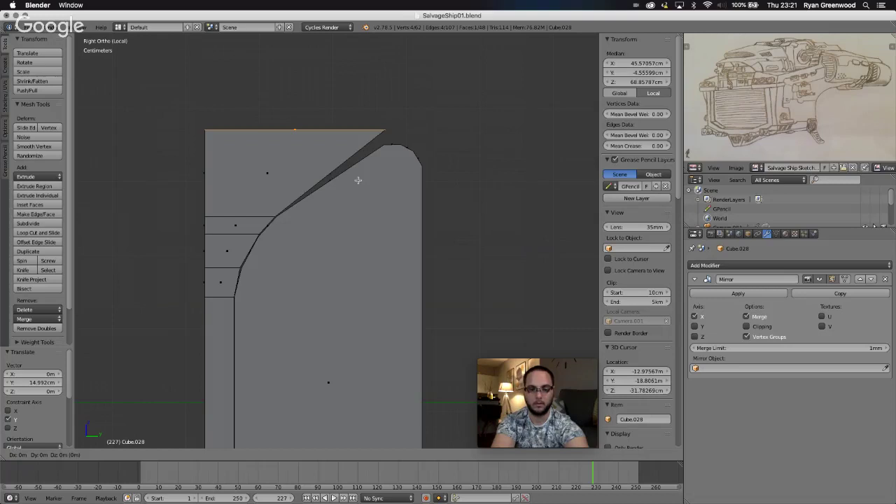
{"action": "key", "text": "x"}
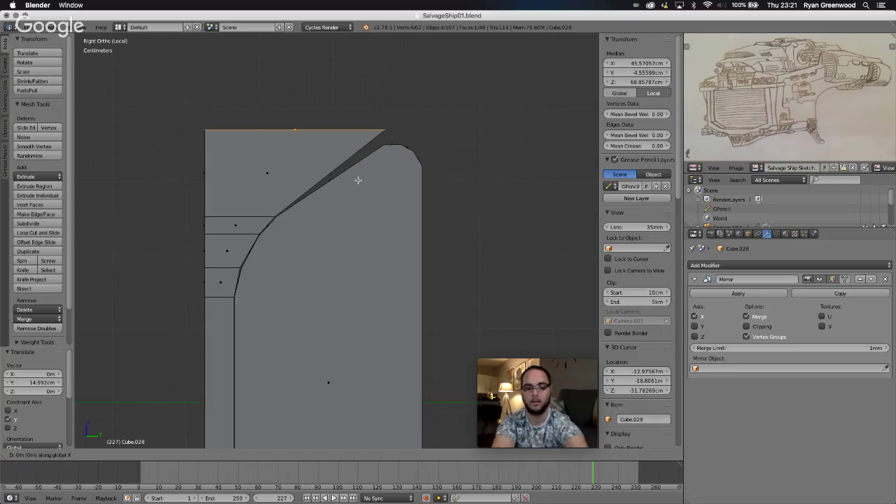
{"action": "key", "text": "z"}
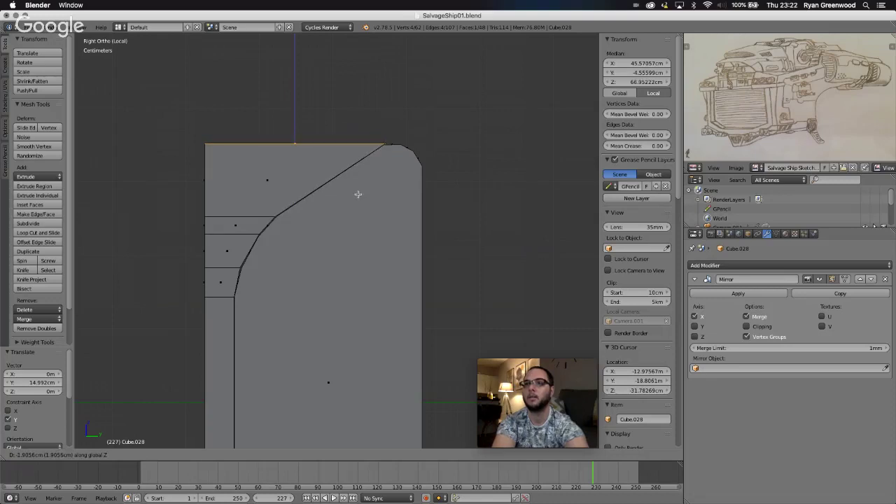
{"action": "left_click", "coordinate": [357, 194]}
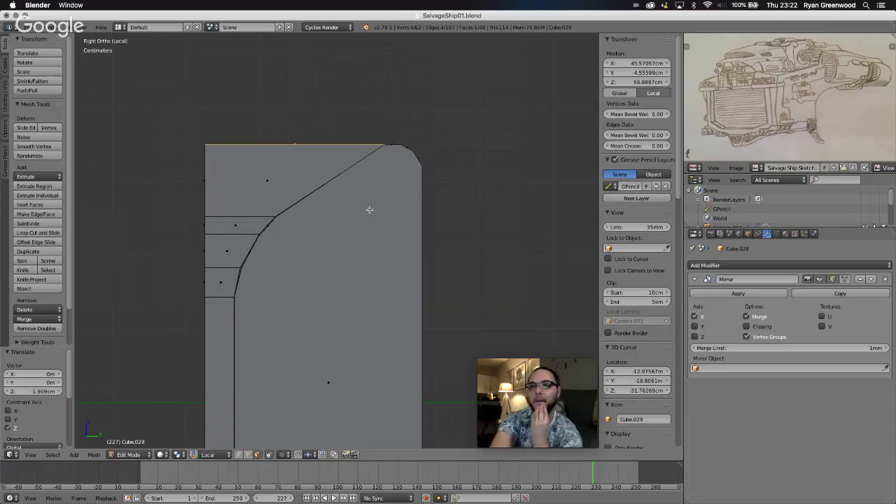
Extrude the plate's long top face upward about 1.46 cm to form a raised strip.
{"action": "mouse_move", "coordinate": [370, 210]}
{"action": "middle_mouse_down"}
{"action": "mouse_move", "coordinate": [361, 201]}
{"action": "mouse_move", "coordinate": [365, 220]}
{"action": "middle_mouse_up"}
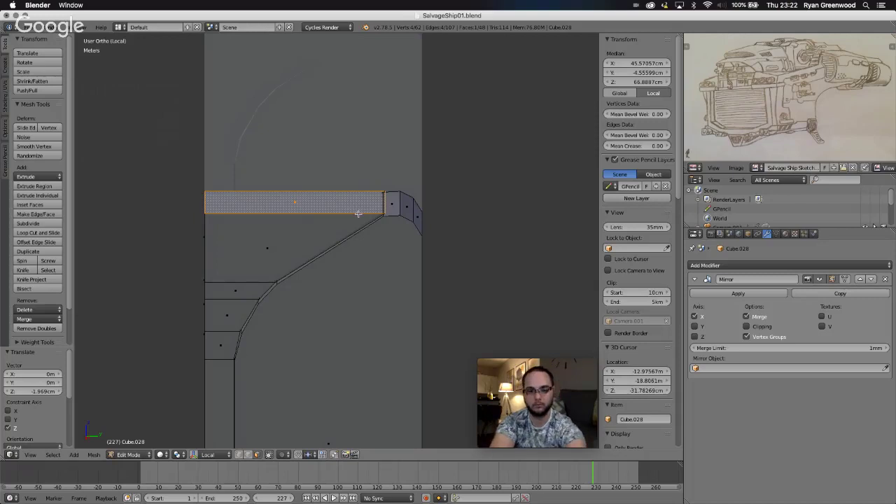
{"action": "key", "text": "e"}
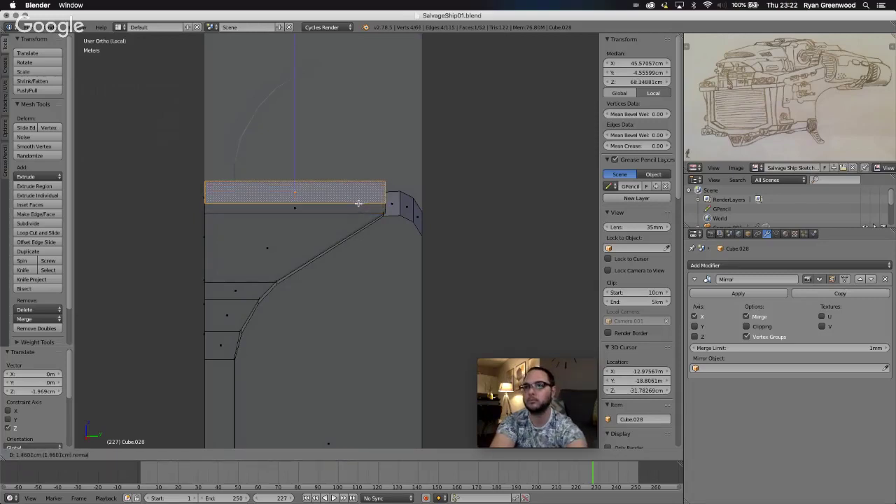
{"action": "left_click", "coordinate": [357, 203]}
{"action": "middle_click_drag", "start_coordinate": [362, 232], "coordinate": [362, 232]}
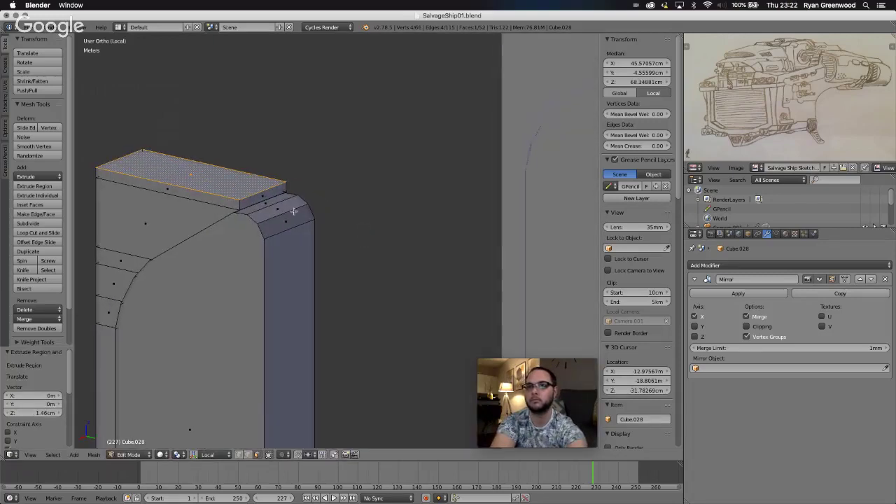
Extrude the raised strip's rear end face backward twice, about 1.95 cm and then about 2.6 cm, over the upright's top.
{"action": "right_click", "coordinate": [261, 199]}
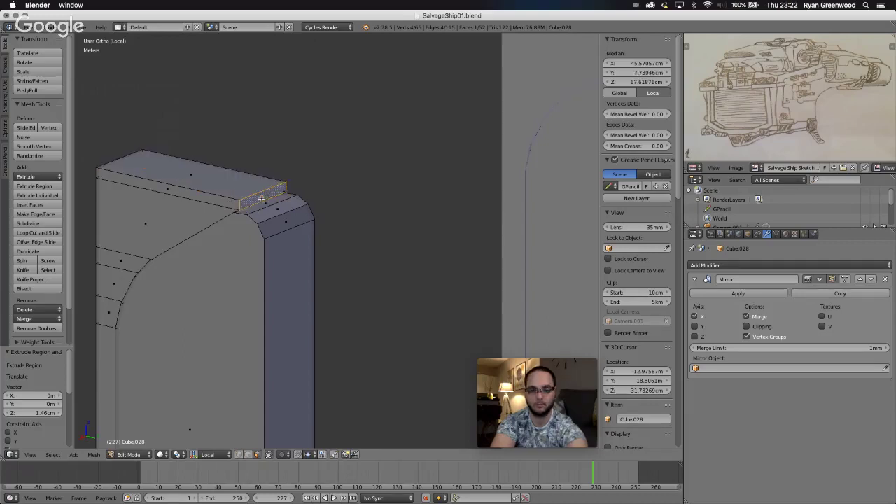
{"action": "key", "text": "e"}
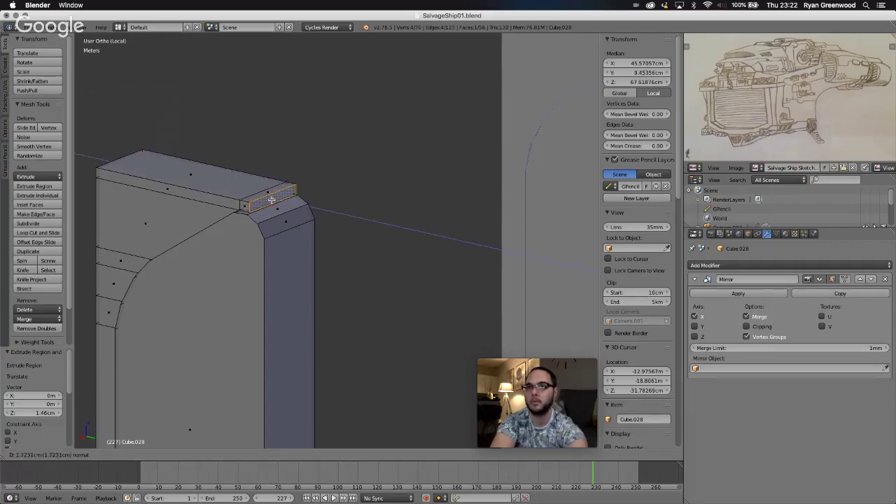
{"action": "left_click", "coordinate": [273, 201]}
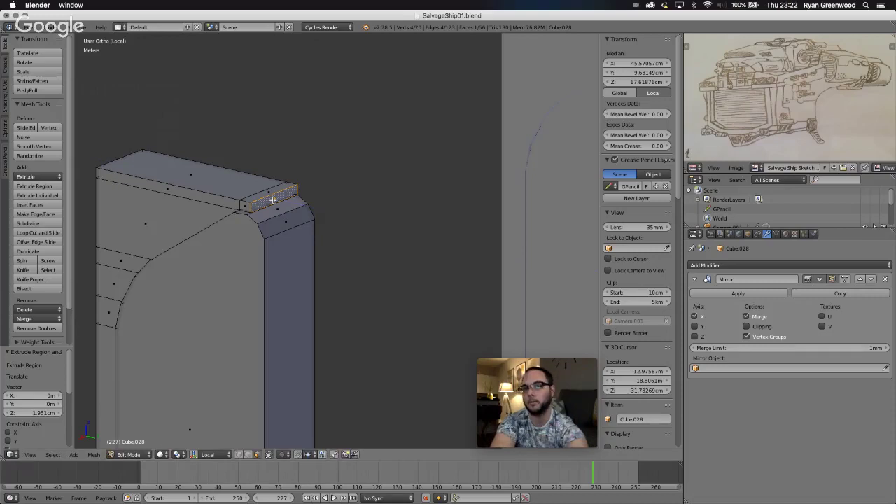
{"action": "key", "text": "e"}
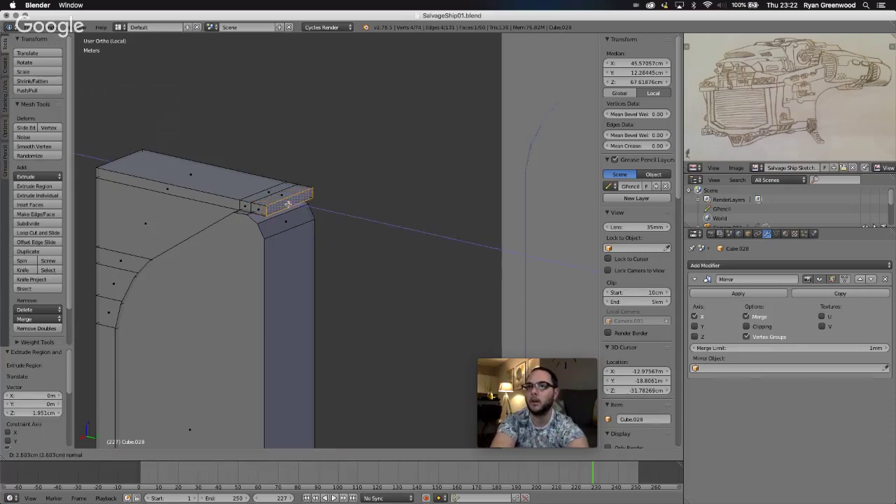
{"action": "left_click", "coordinate": [287, 204]}
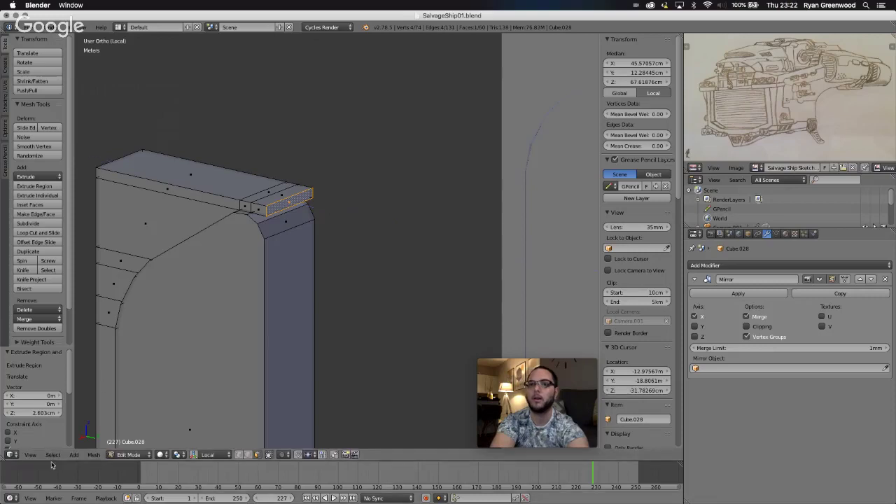
In right view, move the strip's rear end face about -5.08 mm along Y, then extrude it about 1.33 cm past the upright's rear.
{"action": "left_click", "coordinate": [30, 455]}
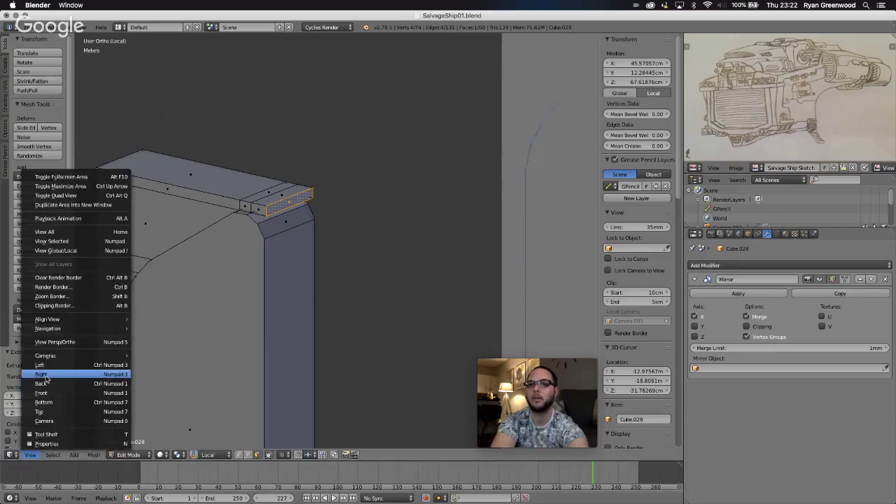
{"action": "left_click", "coordinate": [40, 374]}
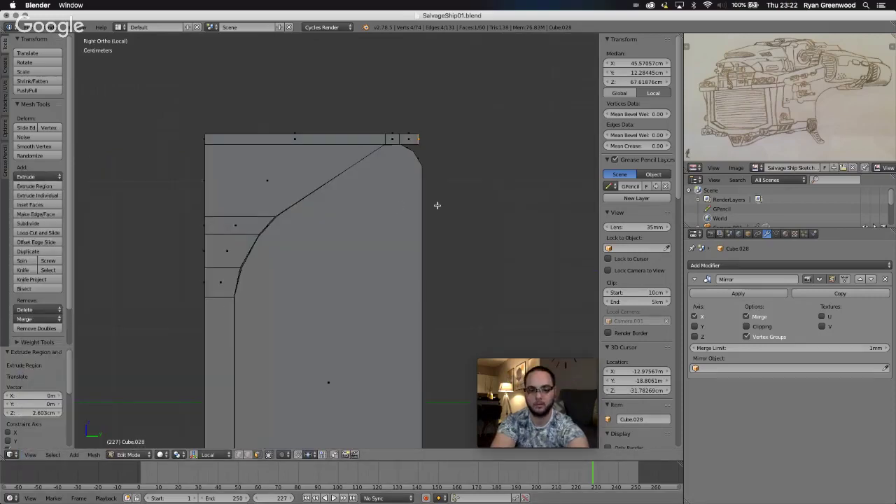
{"action": "key", "text": "e"}
{"action": "key", "text": "y"}
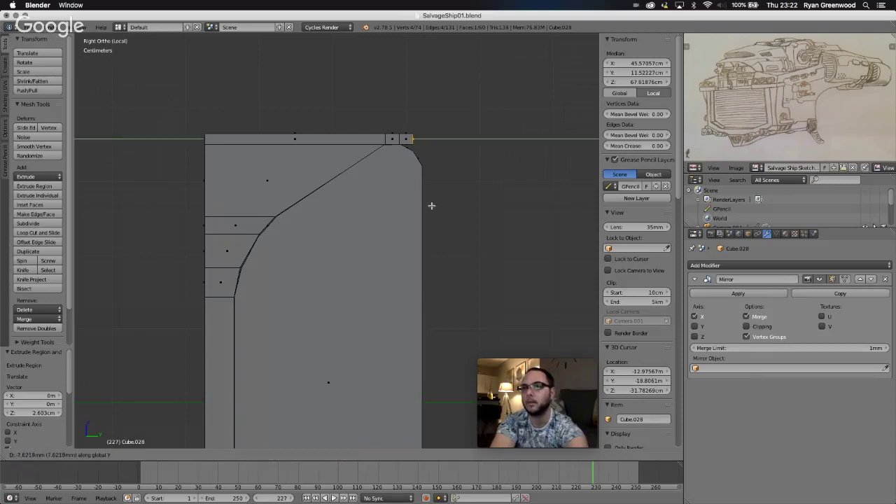
{"action": "left_click", "coordinate": [434, 207]}
{"action": "key", "text": "e"}
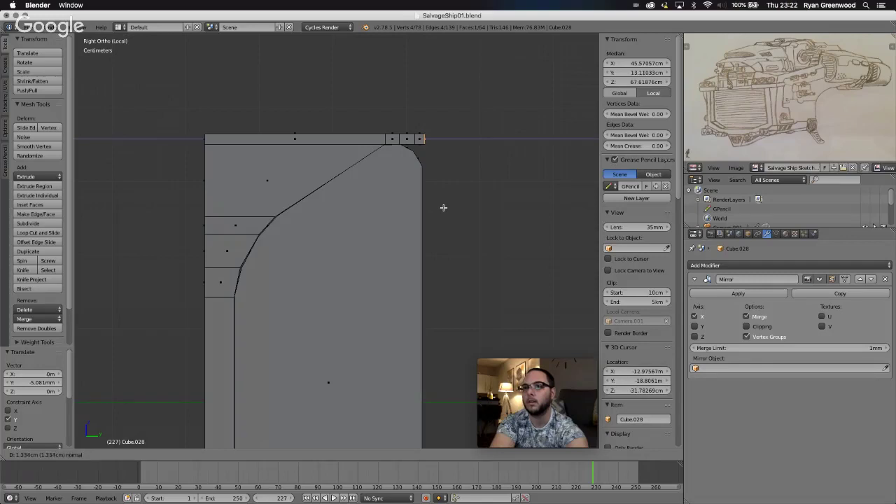
{"action": "left_click", "coordinate": [444, 208]}
Move the two rearmost crosswise edges on the strip's underside about -8.96 mm along Z toward the upright's rounded corner.
{"action": "scroll", "coordinate": [420, 239], "scroll_direction": "right", "scroll_amount": 5}
{"action": "scroll", "coordinate": [421, 239], "scroll_direction": "down", "scroll_amount": 5}
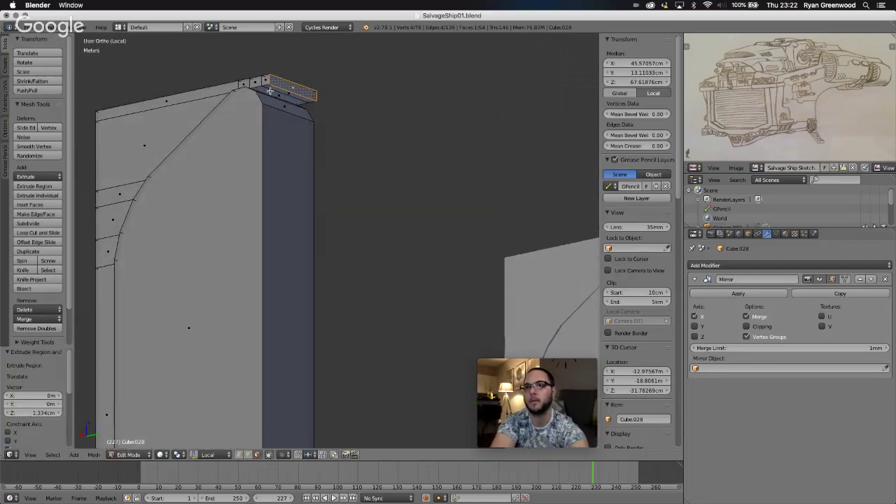
{"action": "right_click", "coordinate": [269, 92]}
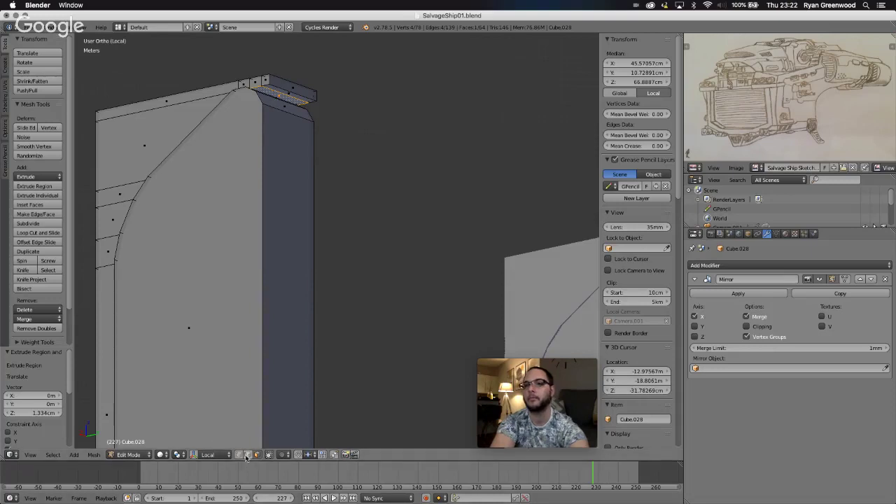
{"action": "right_click", "coordinate": [282, 93]}
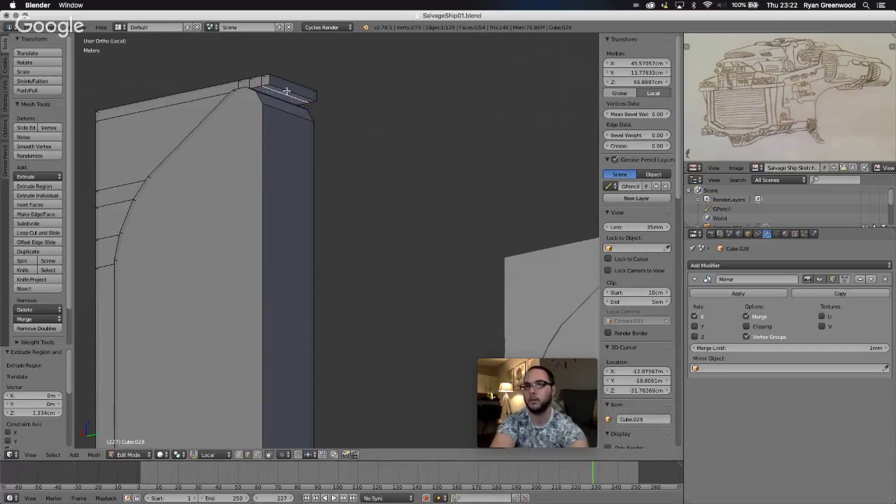
{"action": "right_click", "coordinate": [286, 91], "text": "shift"}
{"action": "middle_click_drag", "start_coordinate": [311, 139], "coordinate": [311, 138]}
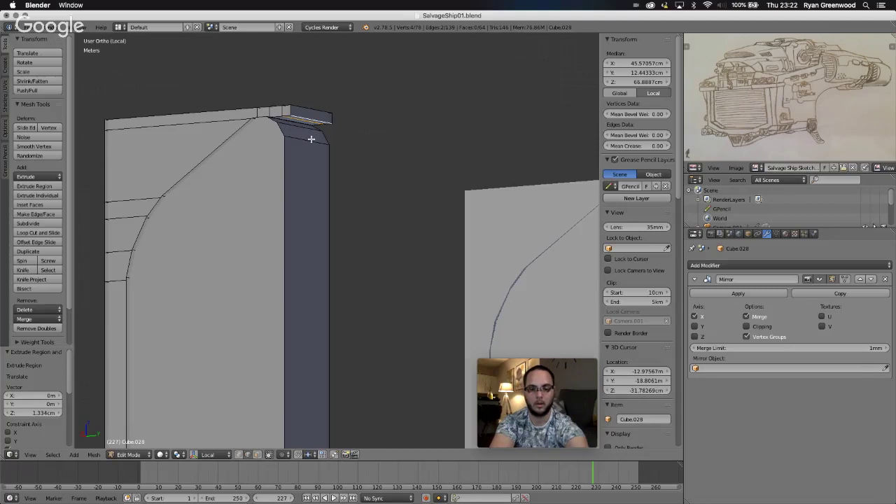
{"action": "key", "text": "g"}
{"action": "key", "text": "z"}
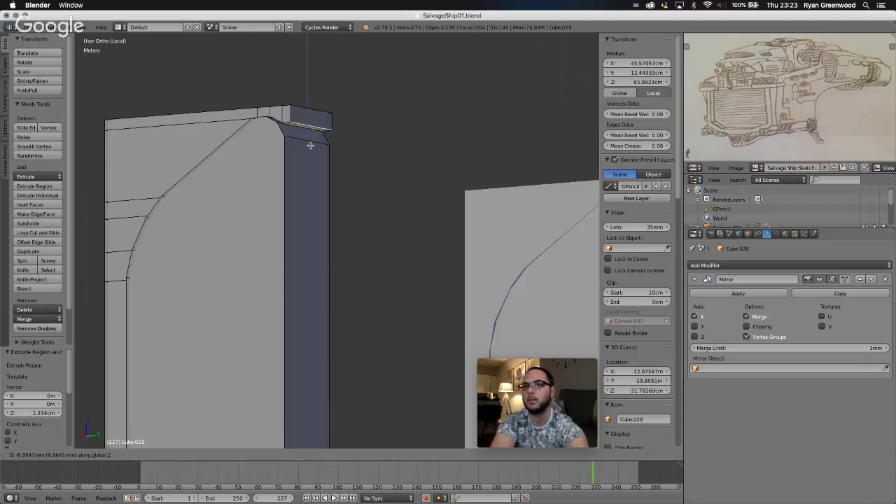
{"action": "left_click", "coordinate": [309, 145]}
Move the strip's rearmost bottom edge about -2.05 cm along Z to wrap it around the upright's rounded rear corner.
{"action": "right_click", "coordinate": [310, 125]}
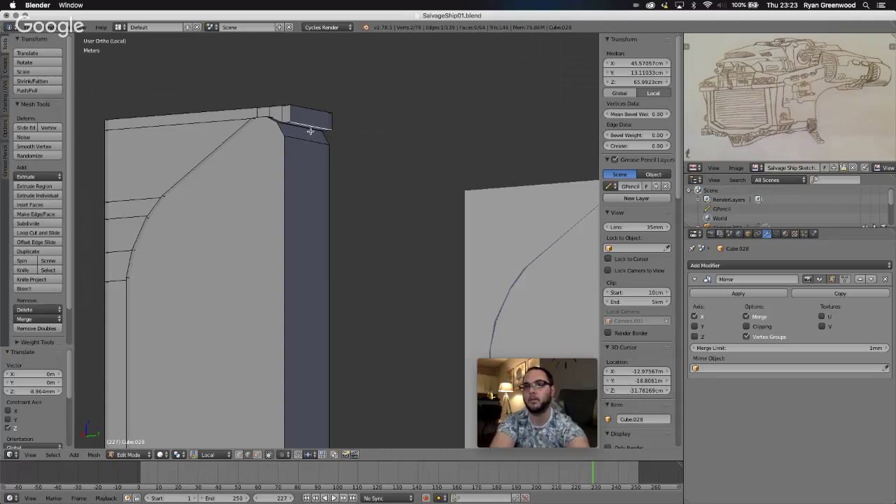
{"action": "key", "text": "g"}
{"action": "key", "text": "z"}
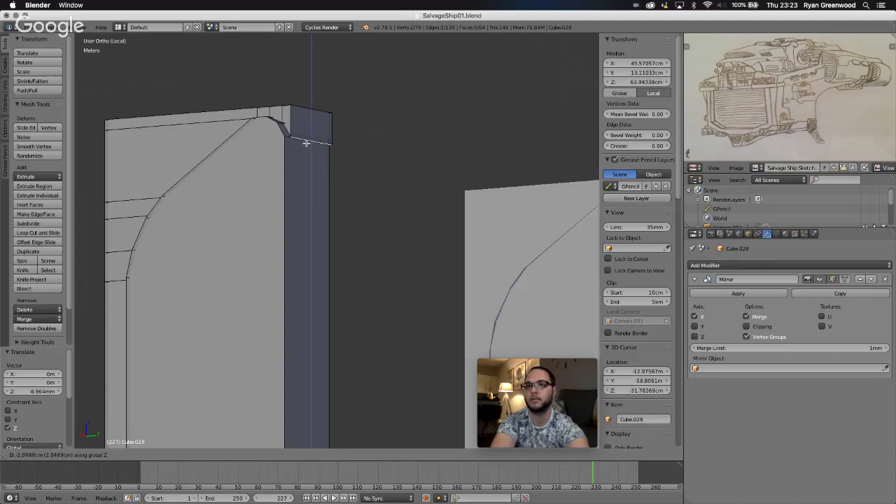
{"action": "left_click", "coordinate": [306, 143]}
Extrude all four top faces of the strip together upward about 14.3 cm.
{"action": "scroll", "coordinate": [332, 176], "scroll_direction": "left", "scroll_amount": 5}
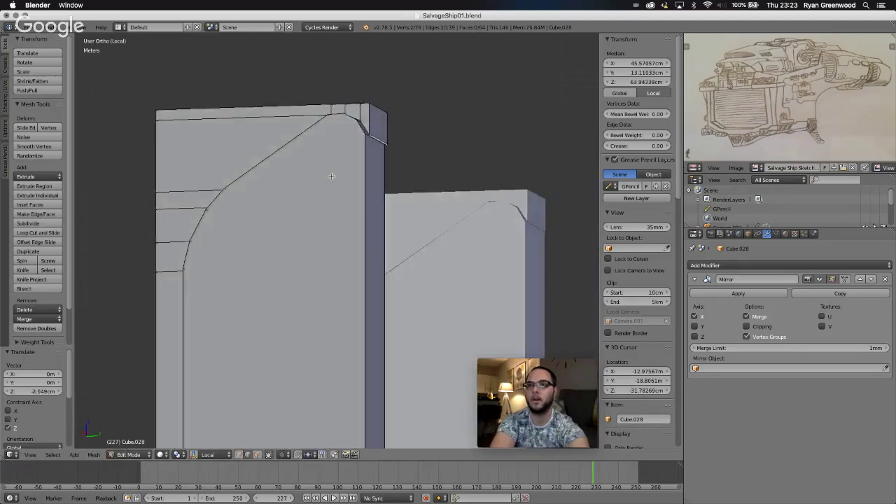
{"action": "scroll", "coordinate": [332, 175], "scroll_direction": "right", "scroll_amount": 10}
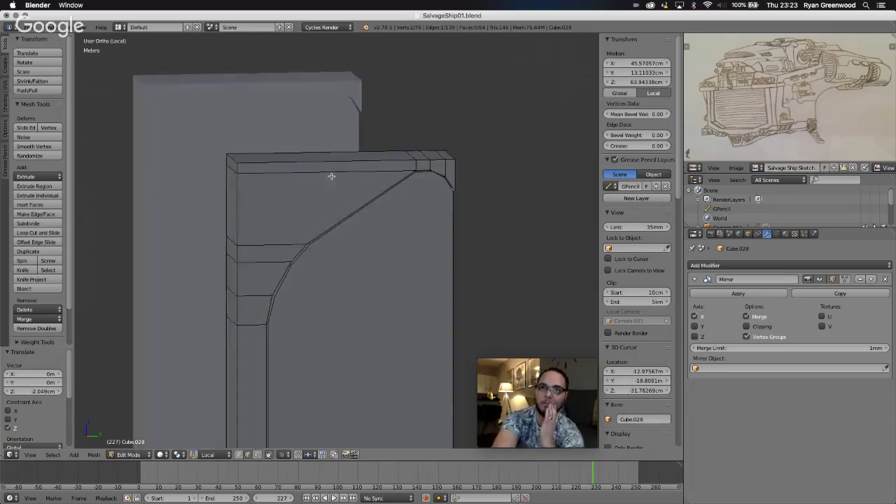
{"action": "scroll", "coordinate": [332, 176], "scroll_direction": "right", "scroll_amount": 10}
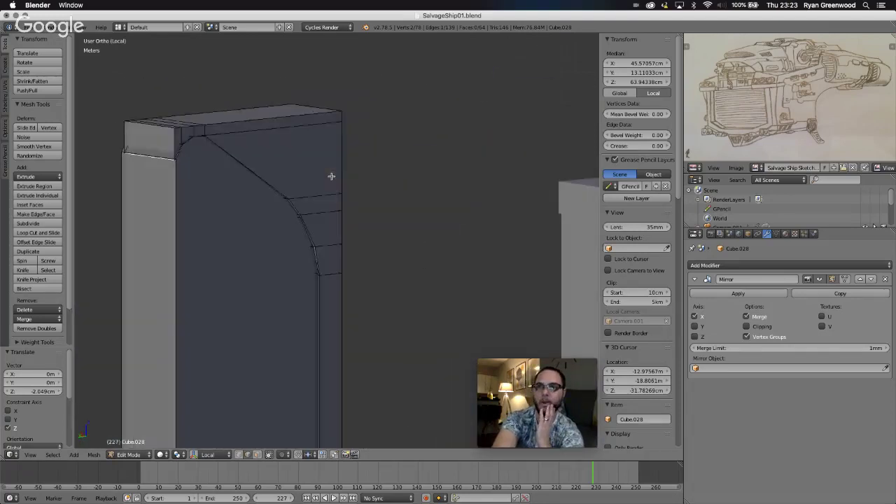
{"action": "scroll", "coordinate": [332, 175], "scroll_direction": "right", "scroll_amount": 10}
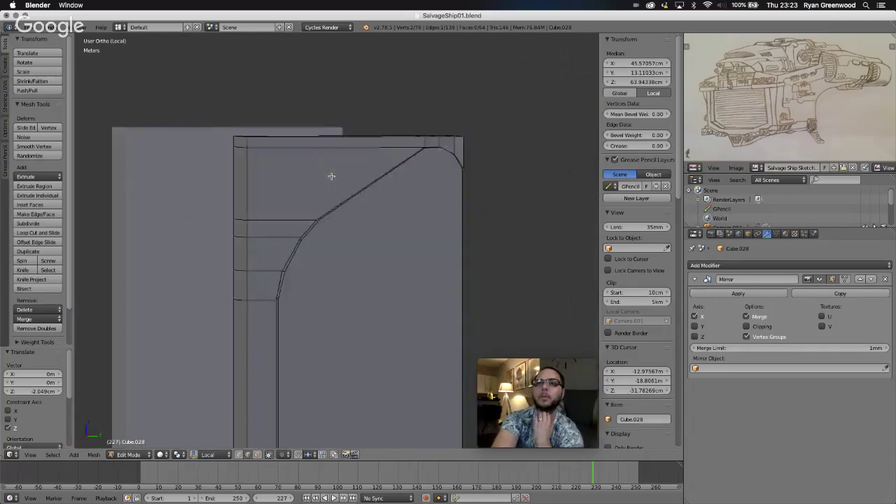
{"action": "scroll", "coordinate": [332, 175], "scroll_direction": "right", "scroll_amount": 10}
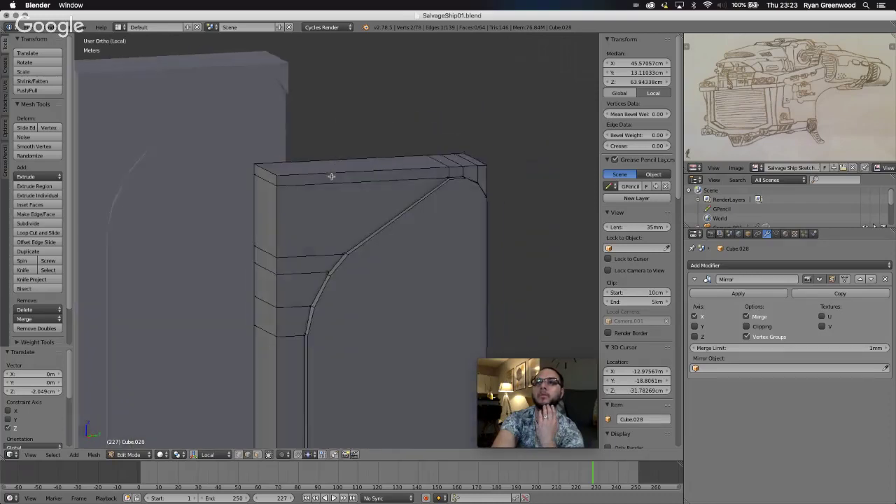
{"action": "scroll", "coordinate": [332, 176], "scroll_direction": "right", "scroll_amount": 3}
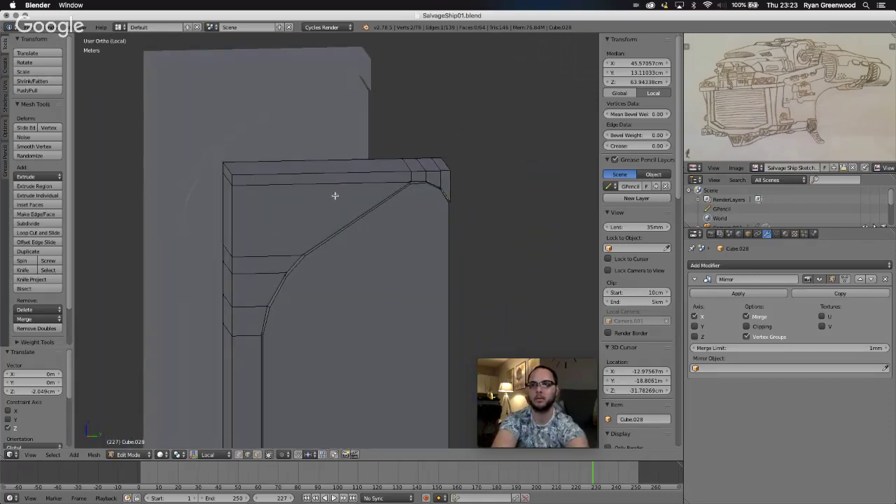
{"action": "left_click", "coordinate": [257, 455]}
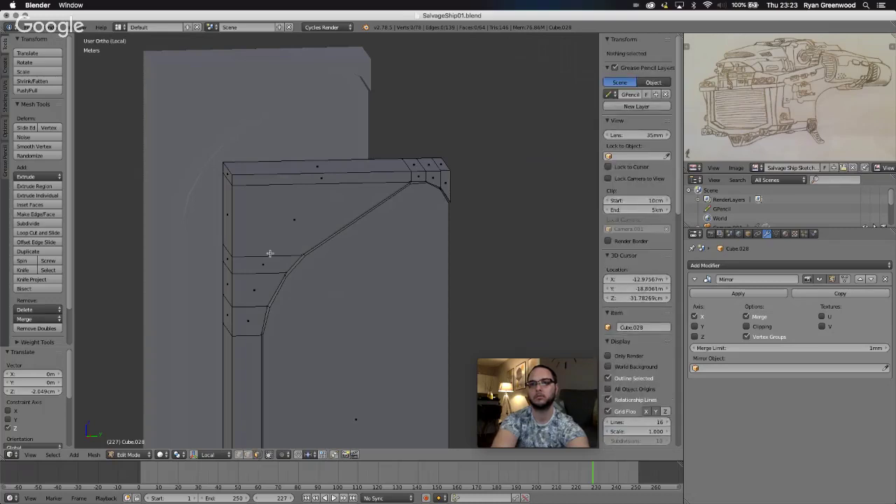
{"action": "right_click", "coordinate": [267, 168]}
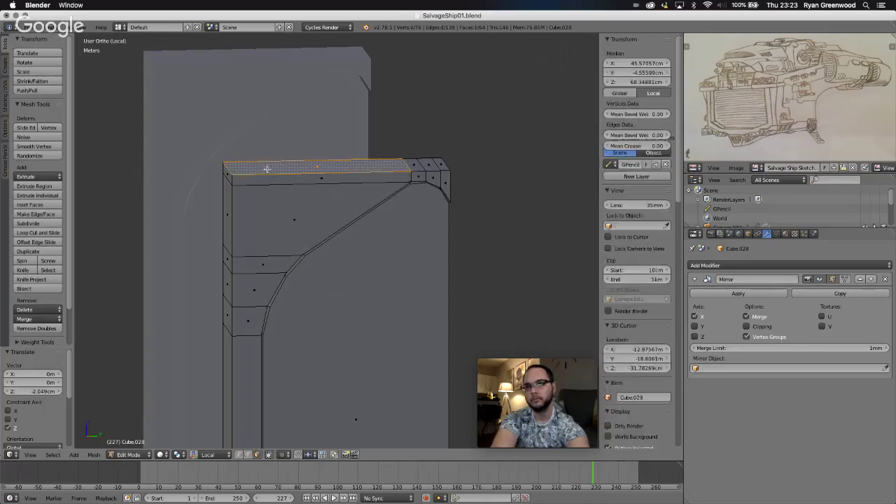
{"action": "right_click", "coordinate": [417, 166], "text": "shift"}
{"action": "right_click", "coordinate": [434, 164], "text": "shift"}
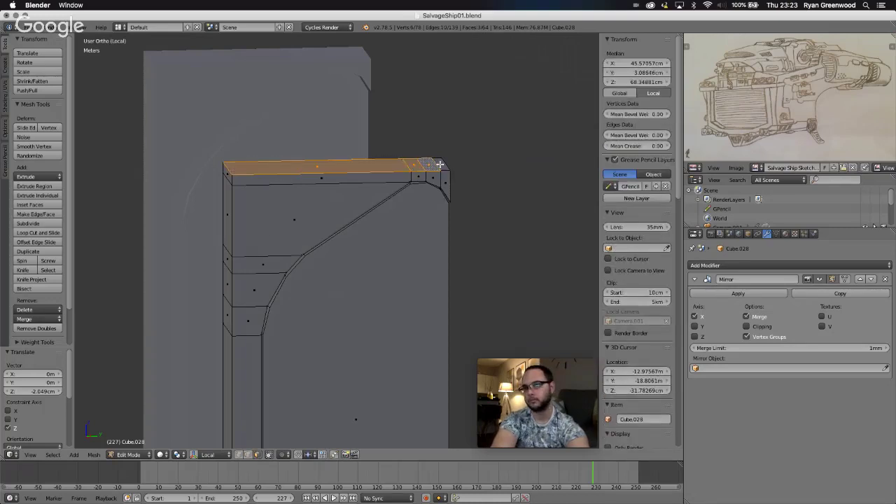
{"action": "right_click", "coordinate": [440, 164], "text": "shift"}
{"action": "scroll", "coordinate": [440, 218], "scroll_direction": "left", "scroll_amount": 5}
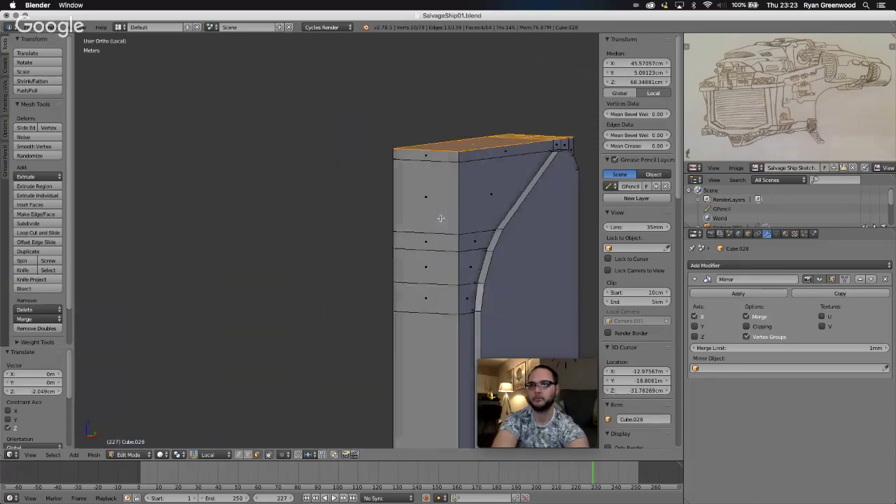
{"action": "scroll", "coordinate": [440, 218], "scroll_direction": "left", "scroll_amount": 5}
{"action": "scroll", "coordinate": [440, 218], "scroll_direction": "right", "scroll_amount": 5}
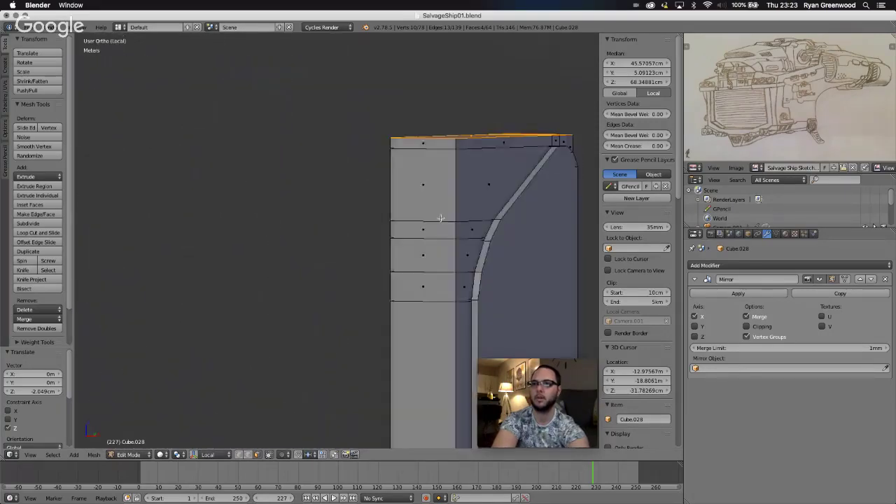
{"action": "scroll", "coordinate": [441, 218], "scroll_direction": "left", "scroll_amount": 10}
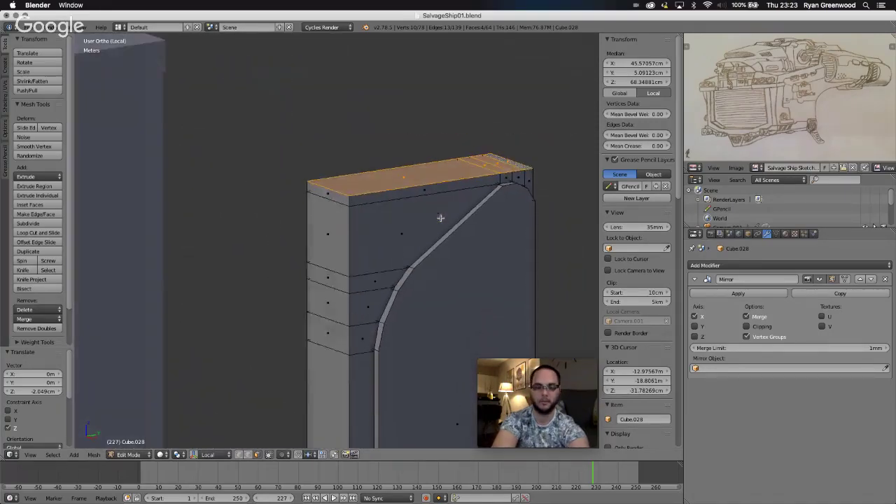
{"action": "scroll", "coordinate": [441, 218], "scroll_direction": "down", "scroll_amount": 3}
{"action": "key", "text": "e"}
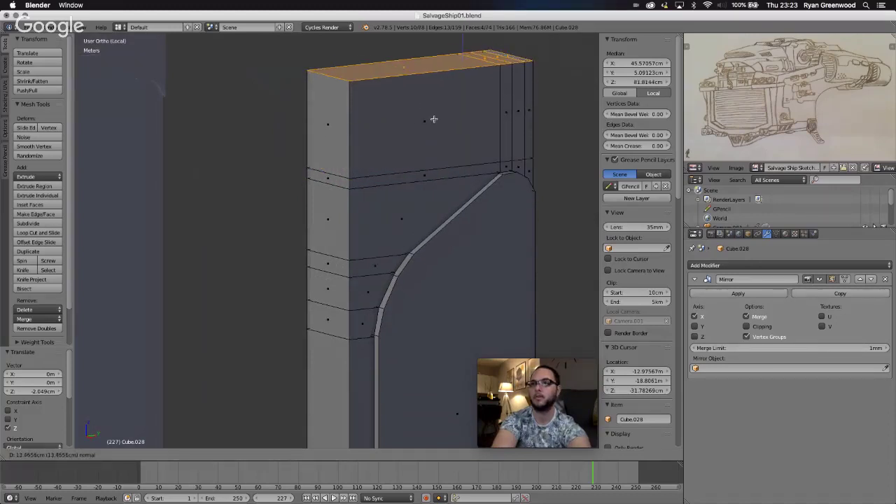
{"action": "left_click", "coordinate": [431, 115]}
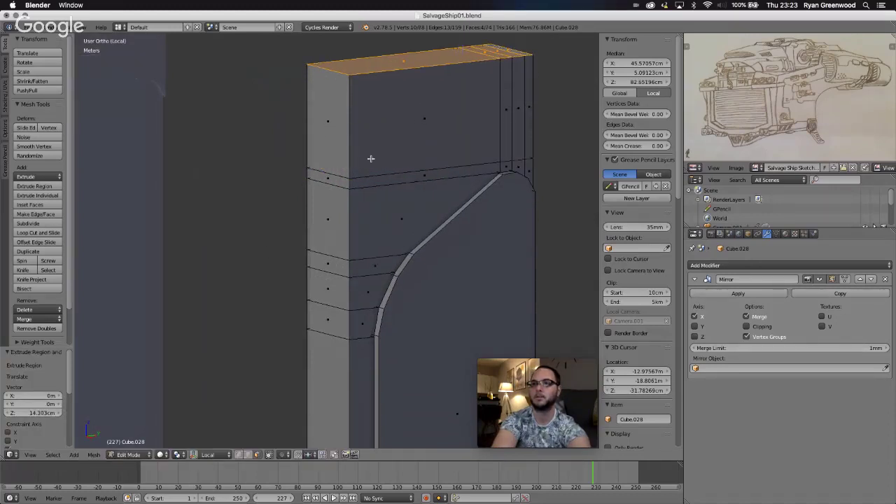
In front view, raise the extruded top faces about 32.9 cm along Z, slightly above the human figure's head.
{"action": "left_click", "coordinate": [31, 455]}
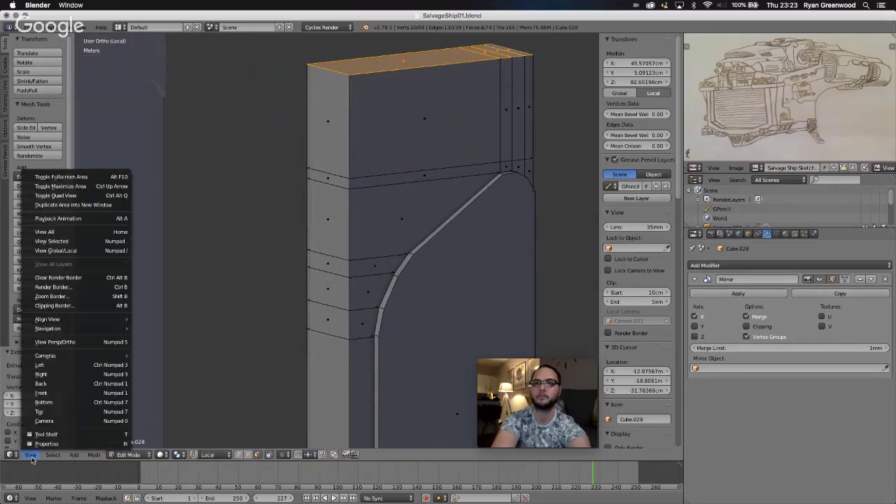
{"action": "left_click", "coordinate": [43, 393]}
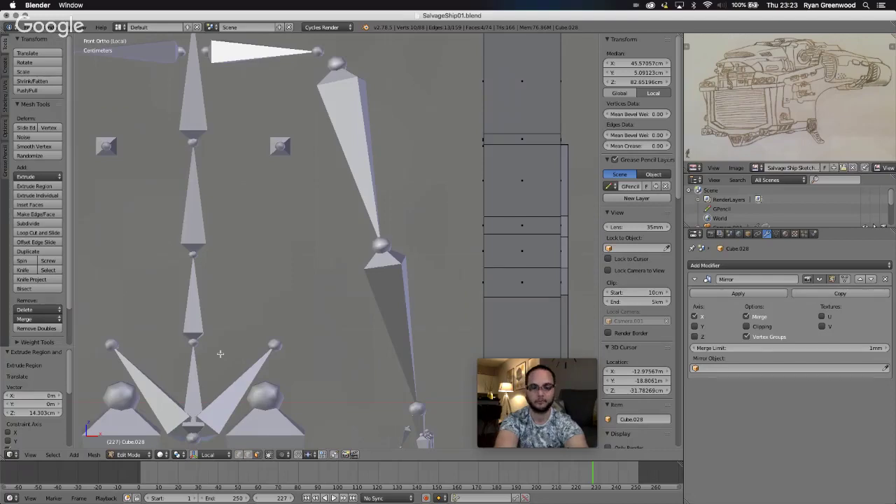
{"action": "scroll", "coordinate": [219, 354], "scroll_direction": "down", "scroll_amount": 7}
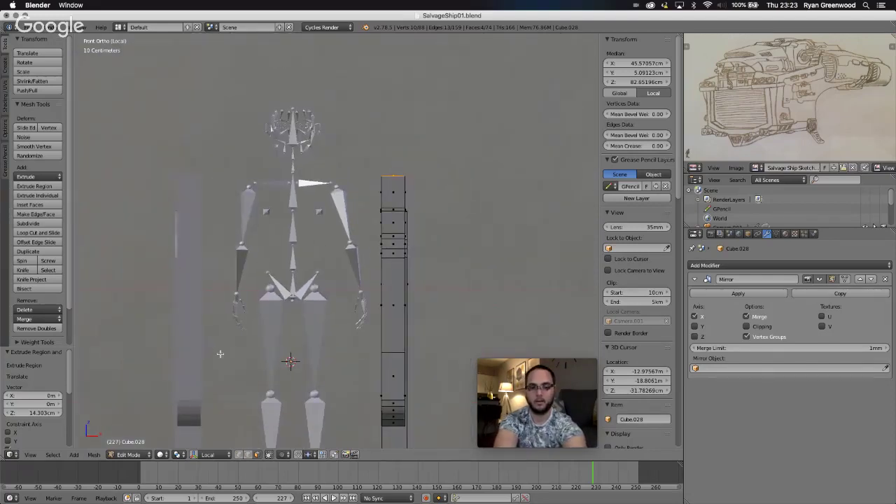
{"action": "key", "text": "g"}
{"action": "key", "text": "z"}
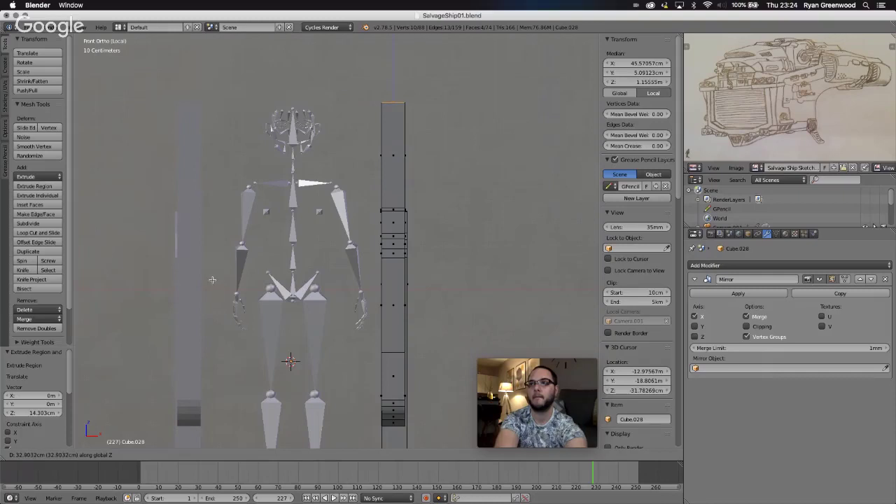
{"action": "left_click", "coordinate": [212, 280]}
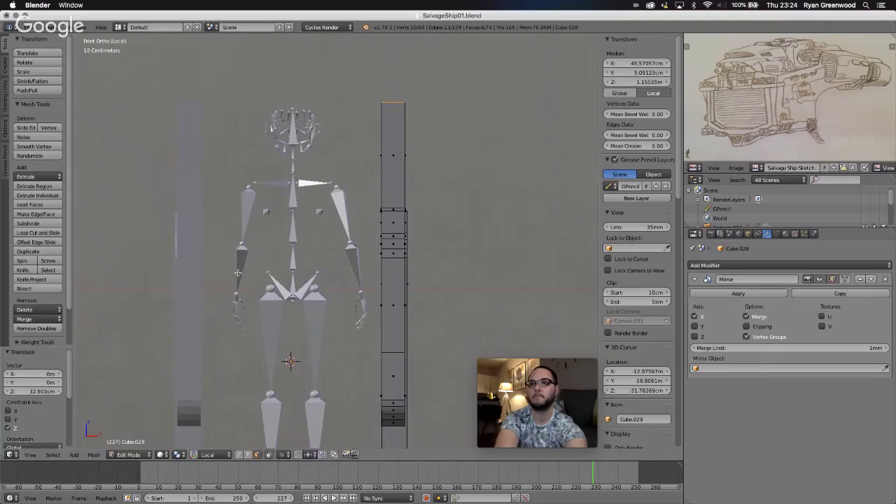
Extrude the upright's top faces upward about 8.76 cm to form a short end section.
{"action": "middle_click_drag", "start_coordinate": [237, 273], "coordinate": [238, 273]}
{"action": "key", "text": "e"}
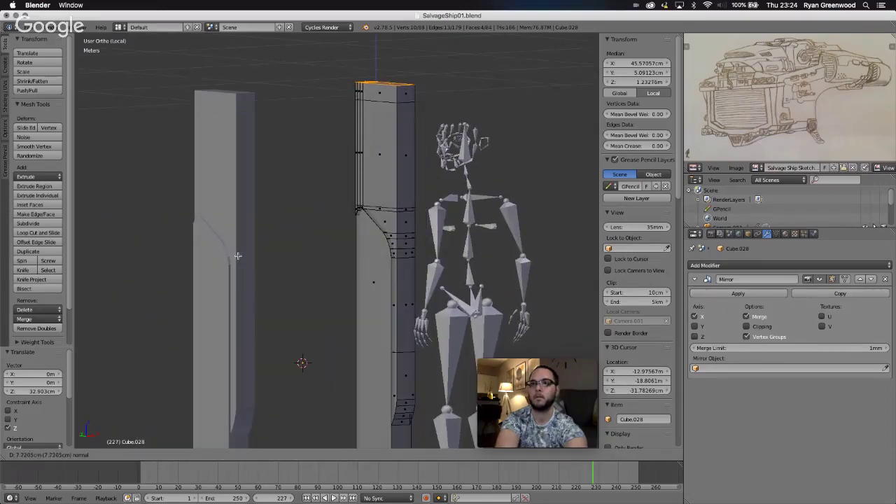
{"action": "left_click", "coordinate": [238, 254]}
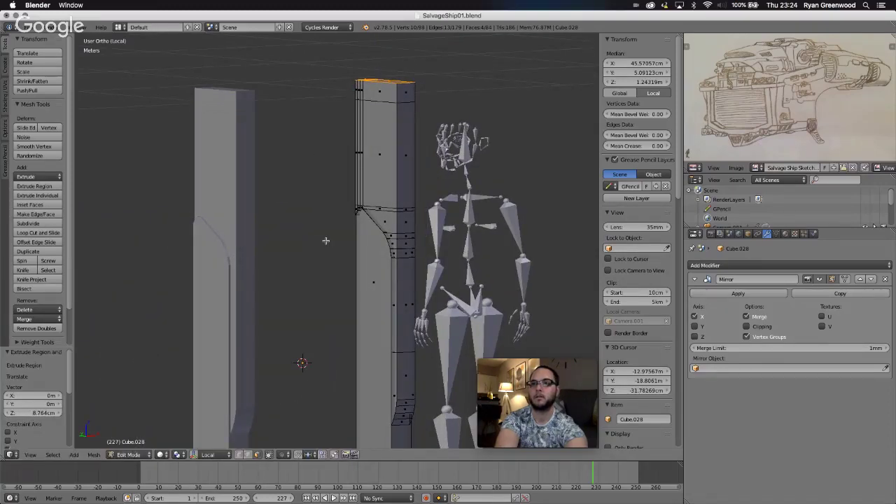
Enable Clipping in the Mirror modifier so geometry cannot cross the mirror plane.
{"action": "scroll", "coordinate": [326, 240], "scroll_direction": "down", "scroll_amount": 5}
{"action": "scroll", "coordinate": [326, 241], "scroll_direction": "down", "scroll_amount": 2}
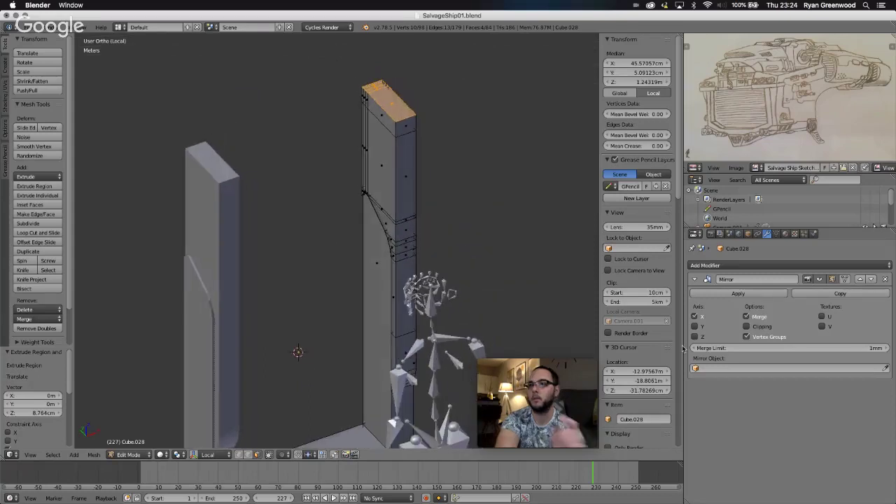
{"action": "left_click", "coordinate": [746, 326]}
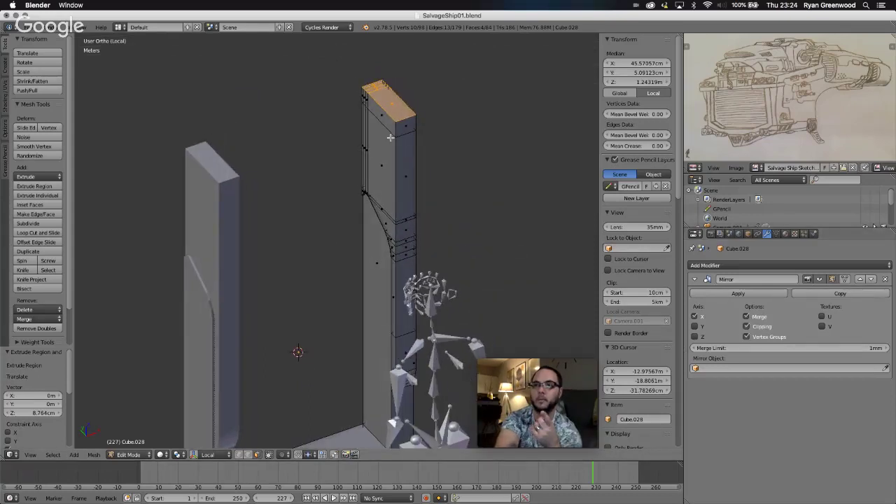
Delete the four inward-facing faces of the upright's short top section, on the side toward the mirrored upright.
{"action": "scroll", "coordinate": [382, 138], "scroll_direction": "left", "scroll_amount": 5}
{"action": "middle_click_drag", "start_coordinate": [384, 138], "coordinate": [350, 94]}
{"action": "right_click", "coordinate": [367, 96]}
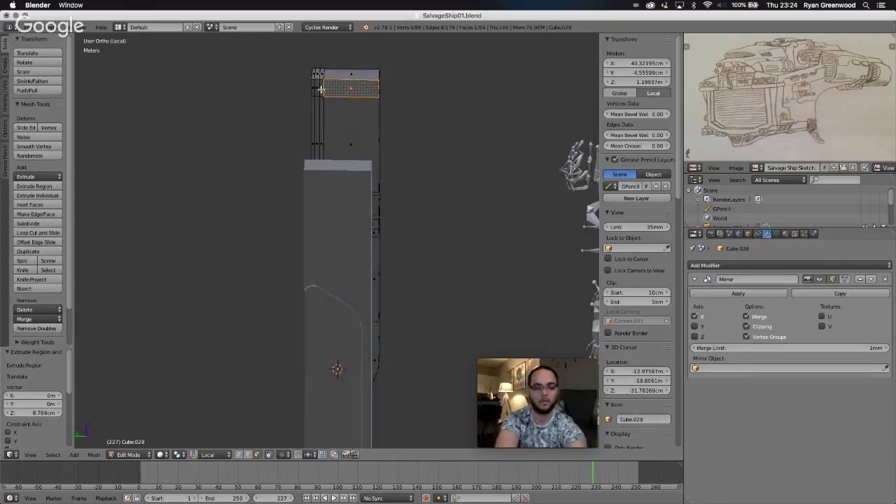
{"action": "right_click", "coordinate": [319, 89], "text": "shift"}
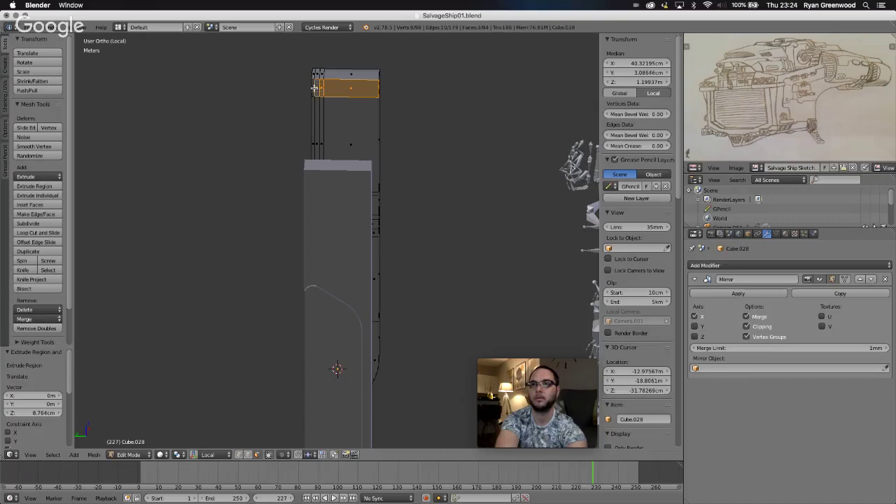
{"action": "right_click", "coordinate": [314, 88], "text": "shift"}
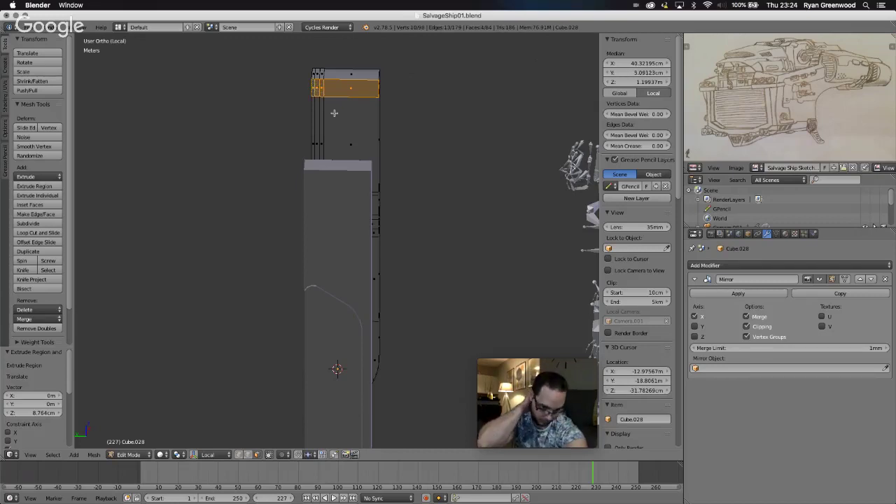
{"action": "key", "text": "x"}
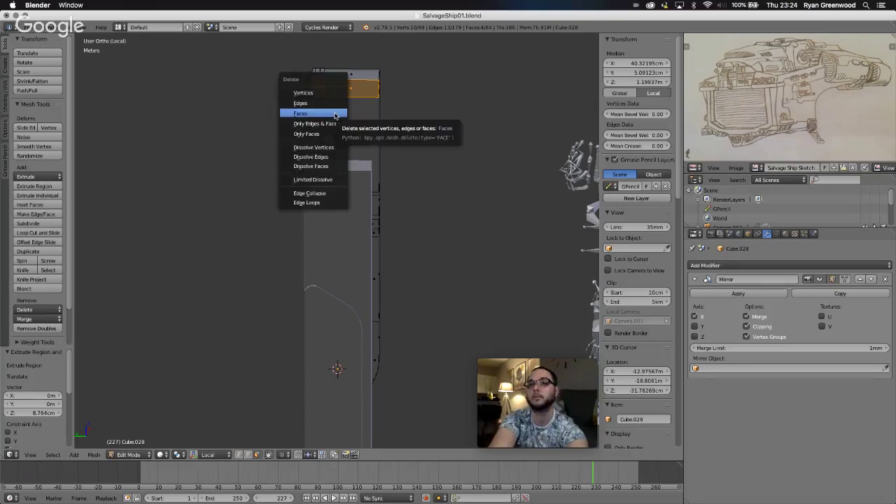
{"action": "left_click", "coordinate": [336, 115]}
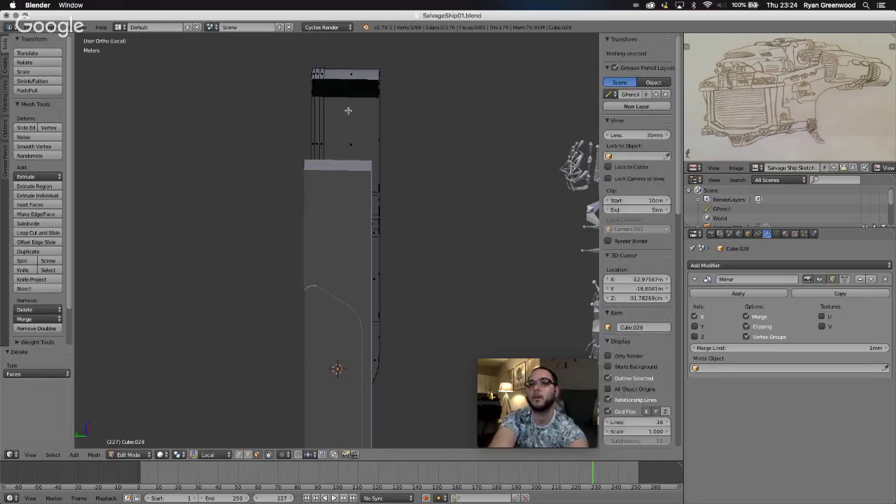
Select the open edge loop around the deleted faces and extrude it along X to the mirror centre, forming a crossbeam.
{"action": "left_click", "coordinate": [248, 454]}
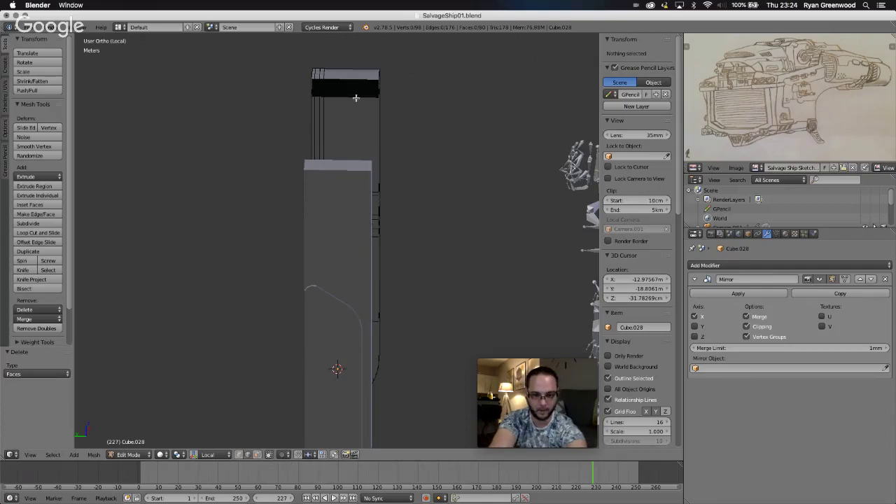
{"action": "right_click", "coordinate": [356, 97], "text": "alt"}
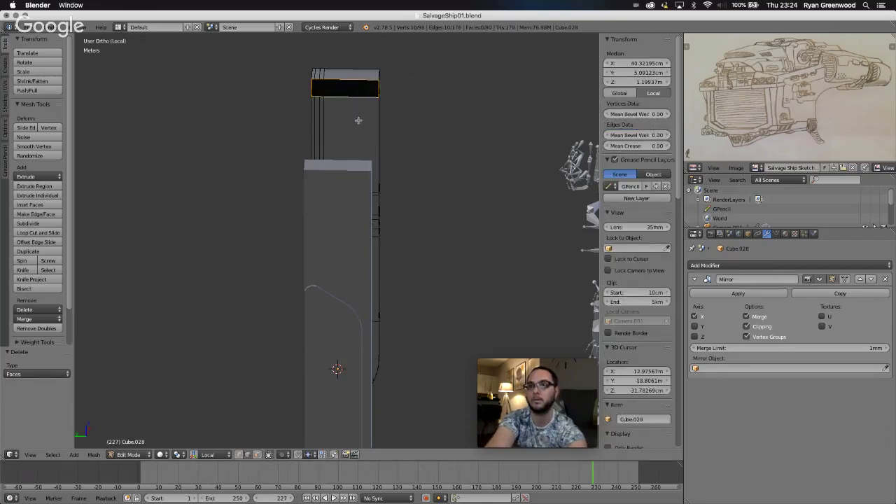
{"action": "middle_click_drag", "start_coordinate": [358, 124], "coordinate": [359, 126]}
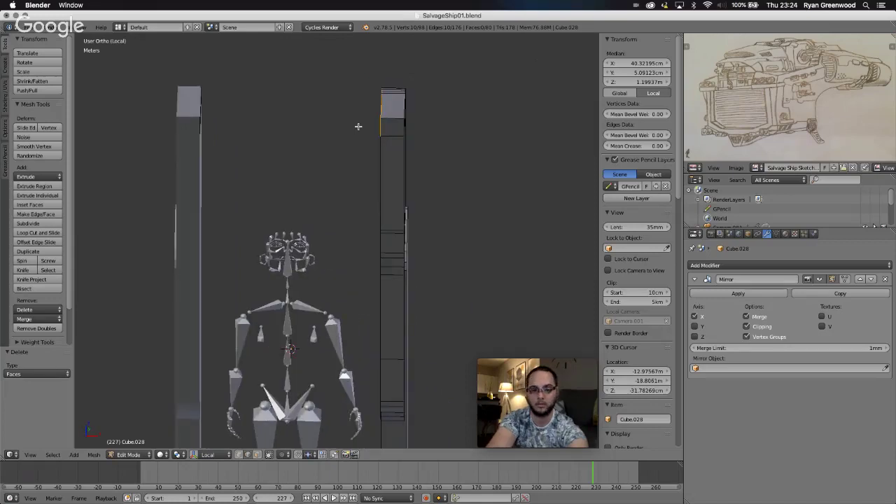
{"action": "key", "text": "e"}
{"action": "key", "text": "x"}
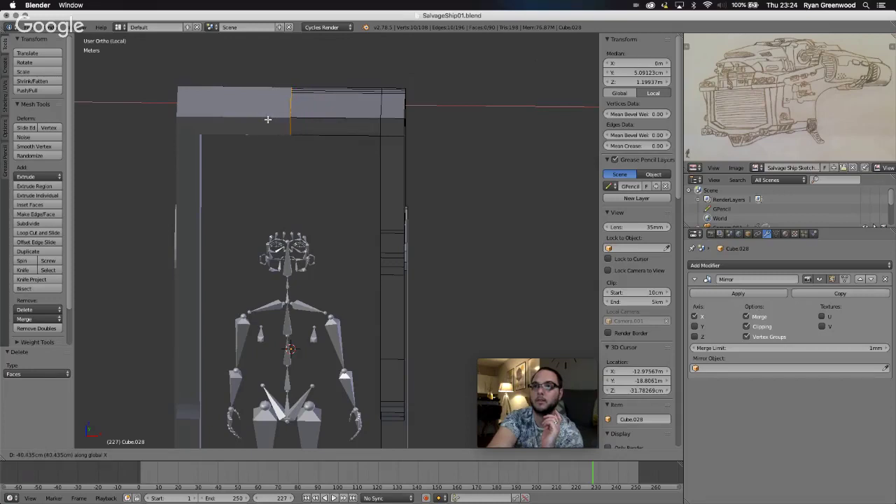
{"action": "left_click", "coordinate": [268, 119]}
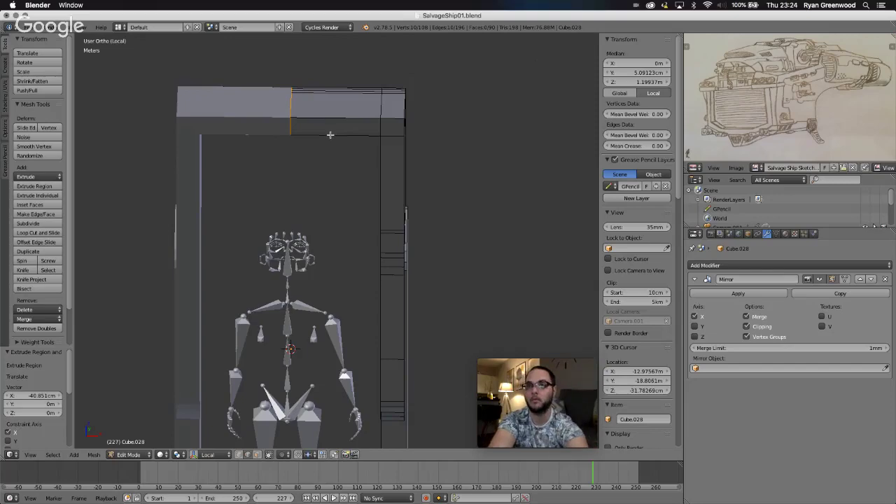
Add one loop cut around the top crossbeam and slide it close to the upright, at about X 34 cm.
{"action": "scroll", "coordinate": [351, 149], "scroll_direction": "left", "scroll_amount": 10}
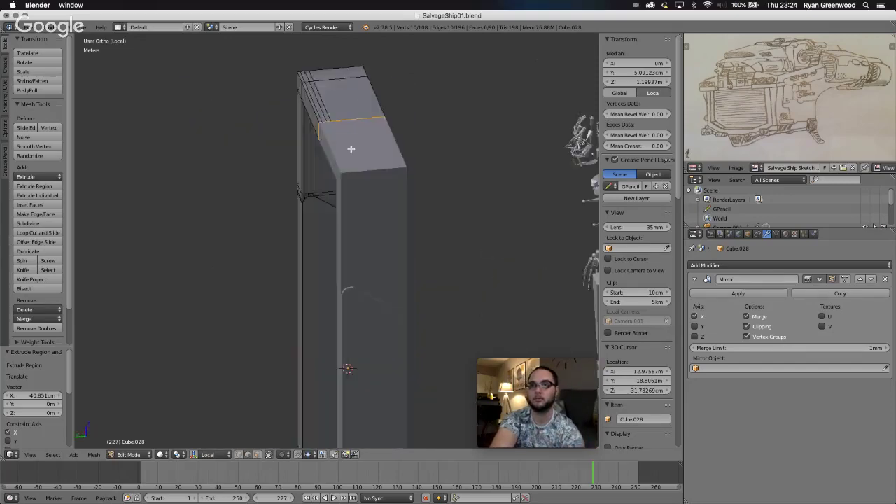
{"action": "scroll", "coordinate": [351, 149], "scroll_direction": "down", "scroll_amount": 8}
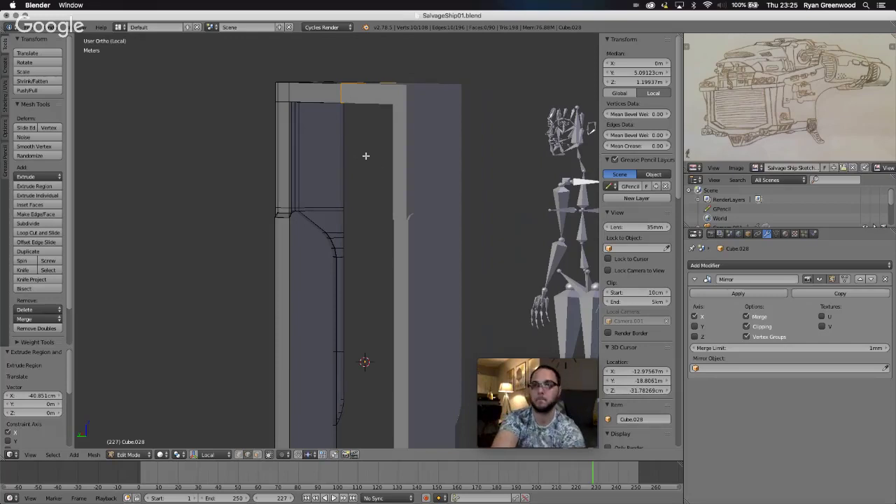
{"action": "scroll", "coordinate": [365, 155], "scroll_direction": "right", "scroll_amount": 10}
{"action": "scroll", "coordinate": [366, 156], "scroll_direction": "up", "scroll_amount": 5}
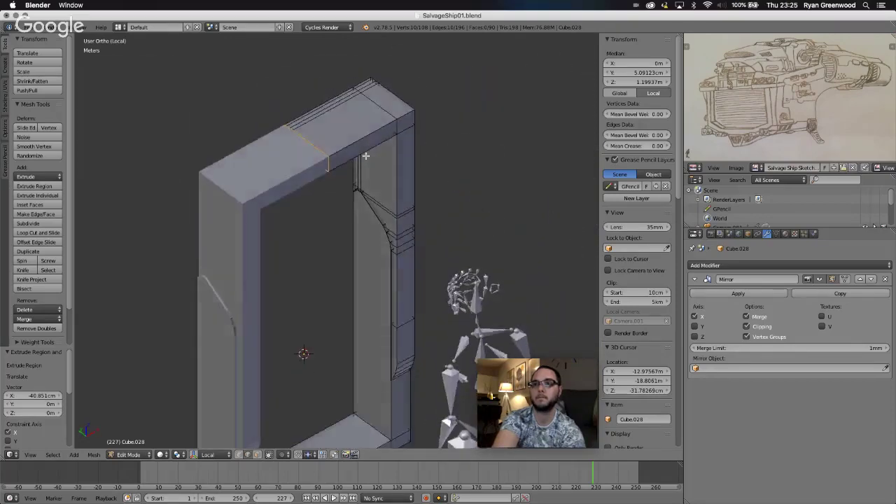
{"action": "scroll", "coordinate": [365, 155], "scroll_direction": "right", "scroll_amount": 8}
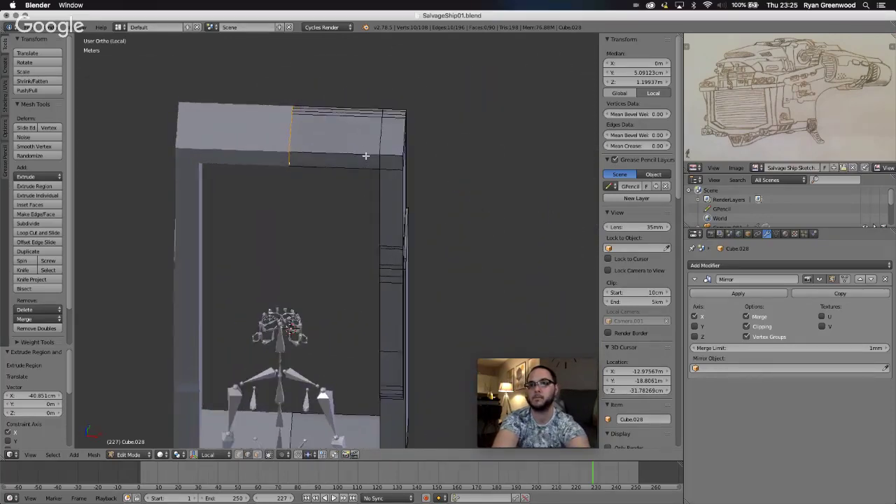
{"action": "scroll", "coordinate": [366, 155], "scroll_direction": "down", "scroll_amount": 5}
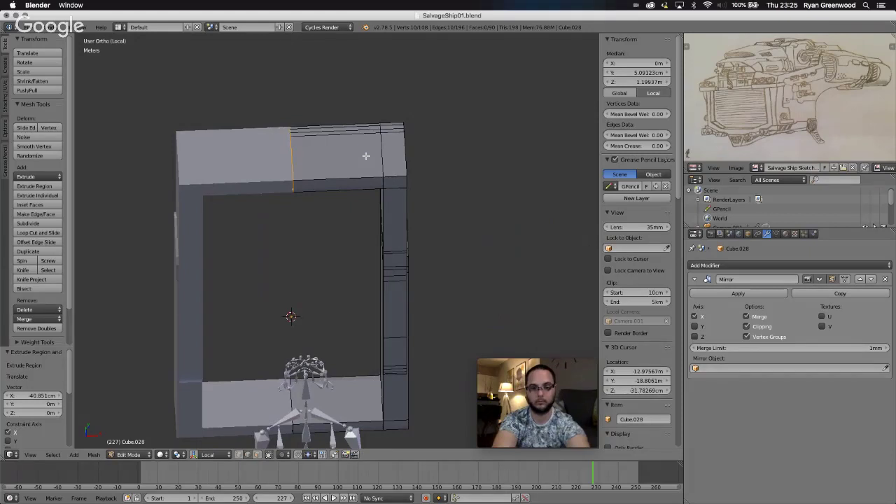
{"action": "key", "text": "ctrl+r"}
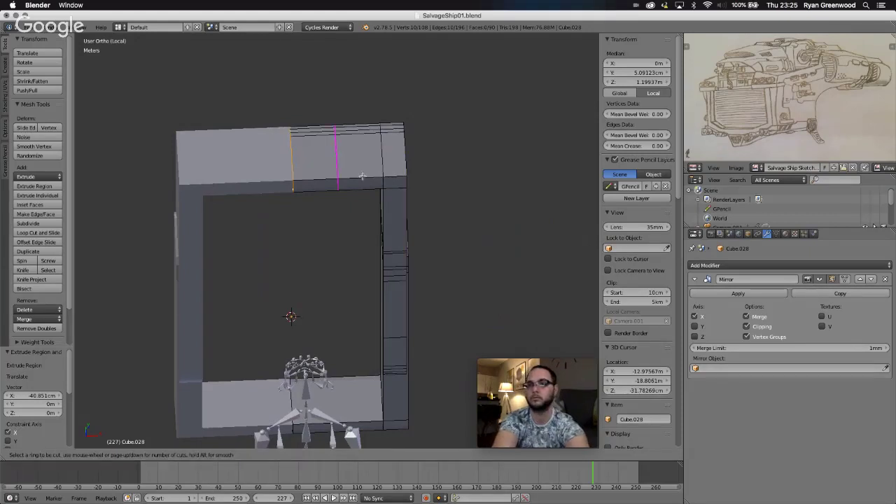
{"action": "left_click", "coordinate": [363, 175]}
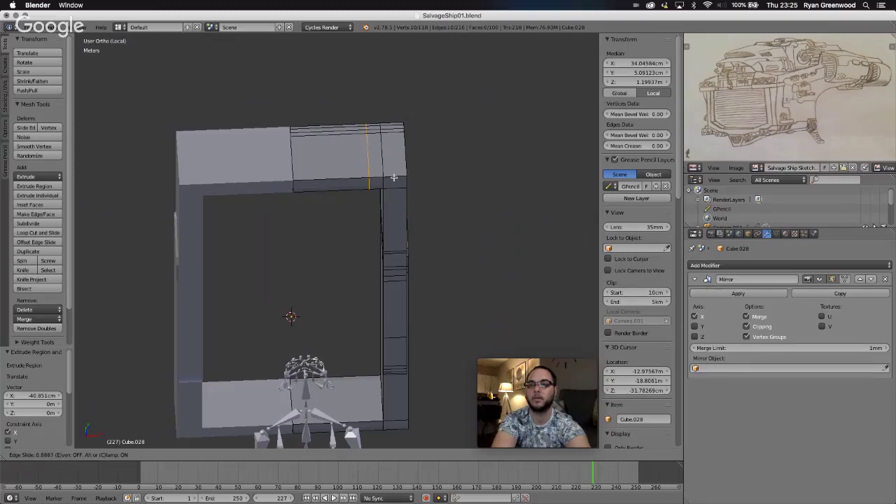
{"action": "left_click", "coordinate": [393, 178]}
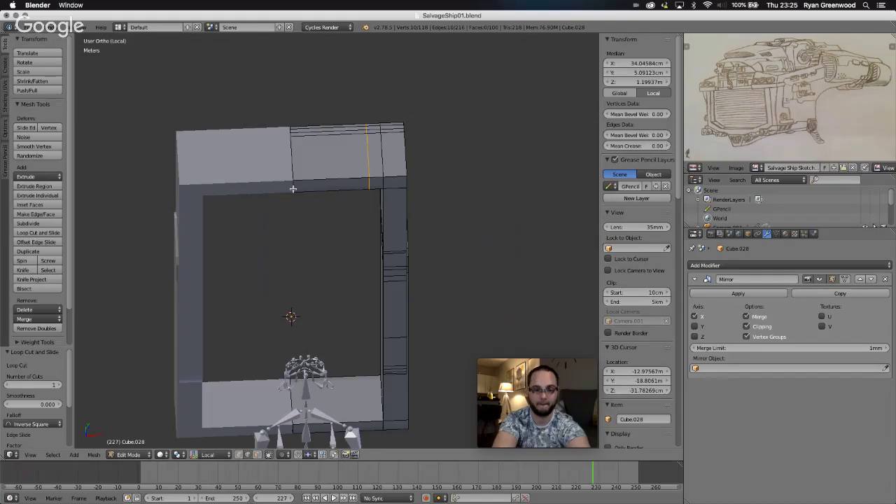
Add a second loop cut around the crossbeam and slide it toward the mirror centre, at about X 11.4 cm.
{"action": "right_click", "coordinate": [292, 188]}
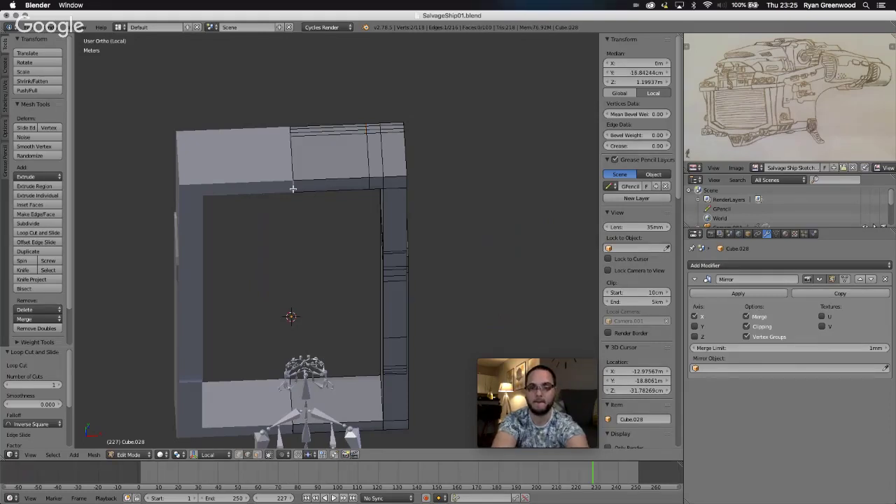
{"action": "key", "text": "ctrl+r"}
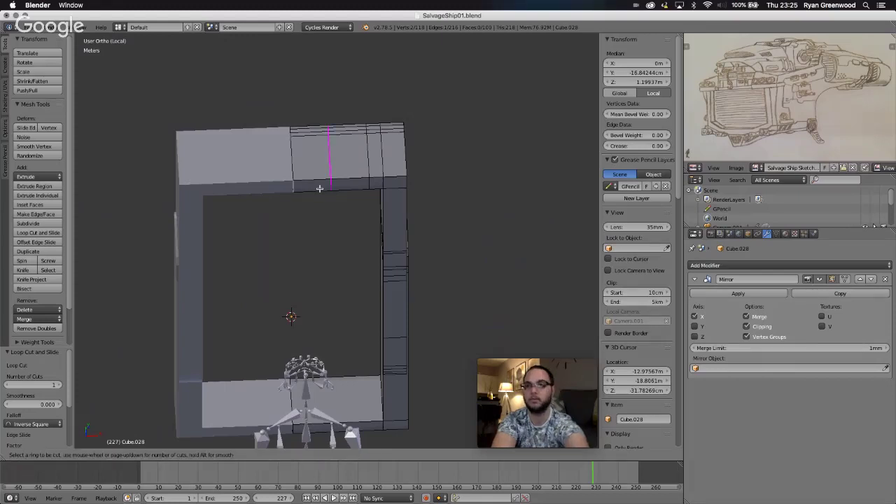
{"action": "left_click", "coordinate": [319, 188]}
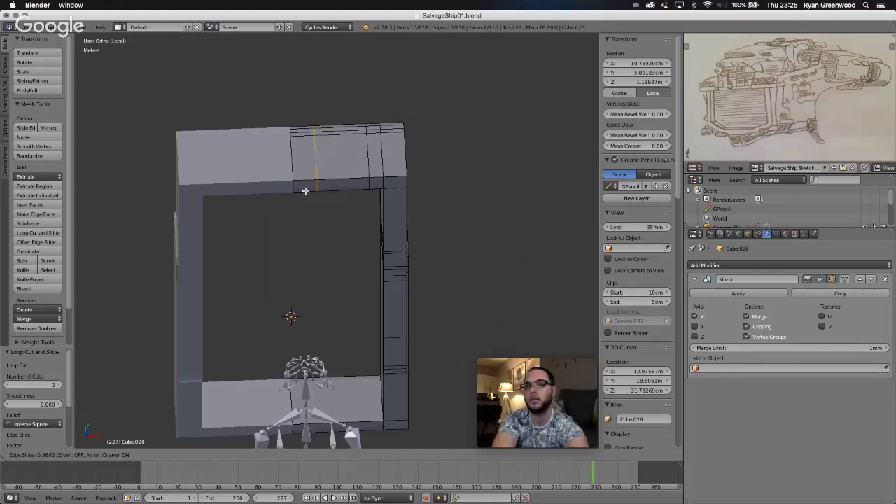
{"action": "left_click", "coordinate": [307, 191]}
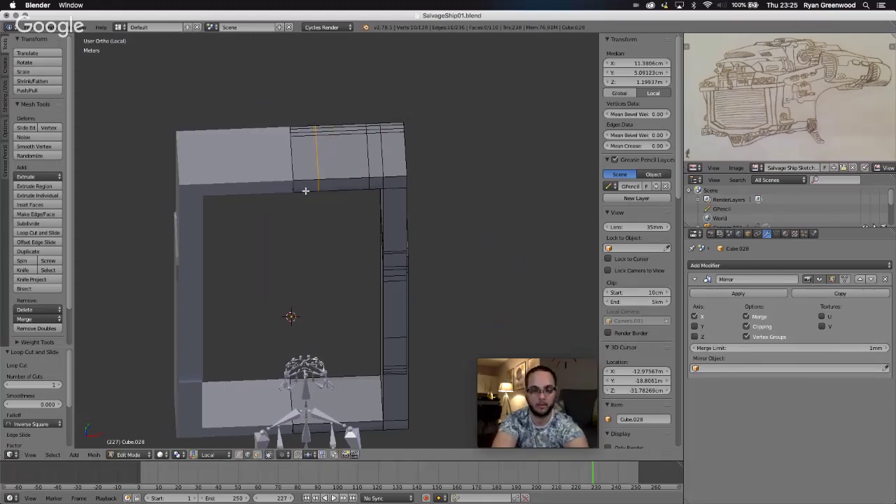
Move the crossbeam's central front face about 18.7 cm back along Y to form an angled recess.
{"action": "left_click", "coordinate": [239, 454]}
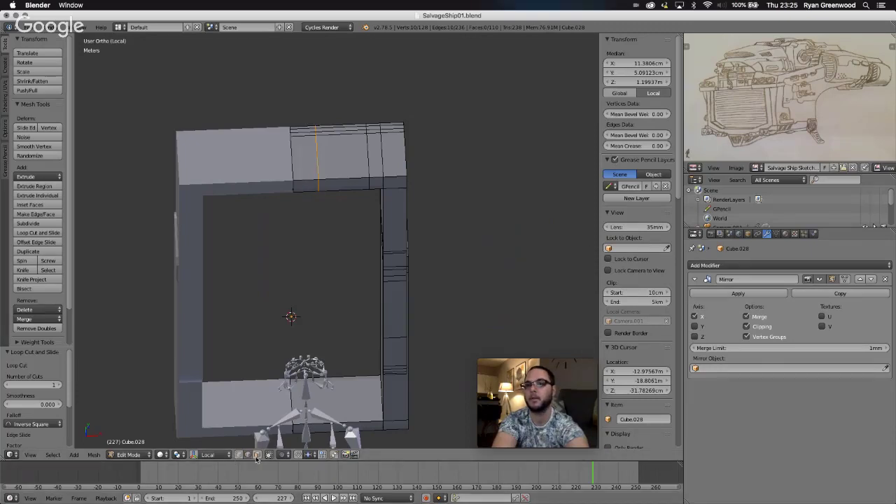
{"action": "key", "text": "a"}
{"action": "right_click", "coordinate": [306, 183]}
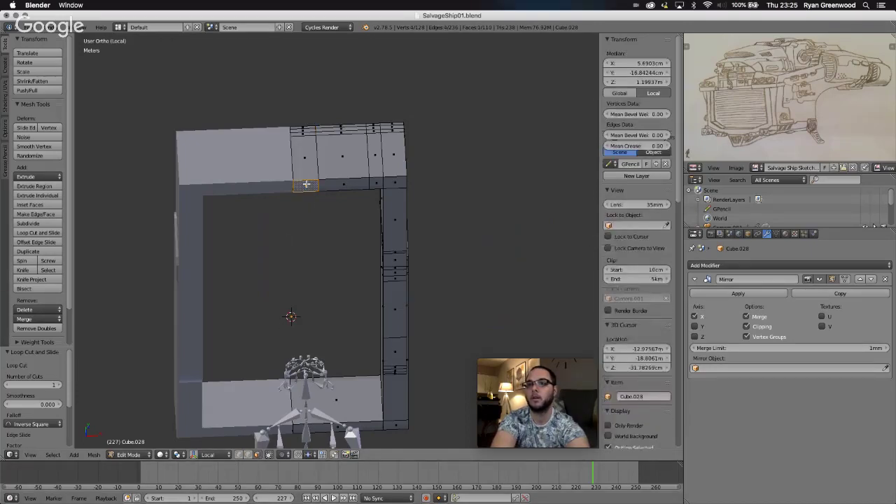
{"action": "key", "text": "g"}
{"action": "key", "text": "y"}
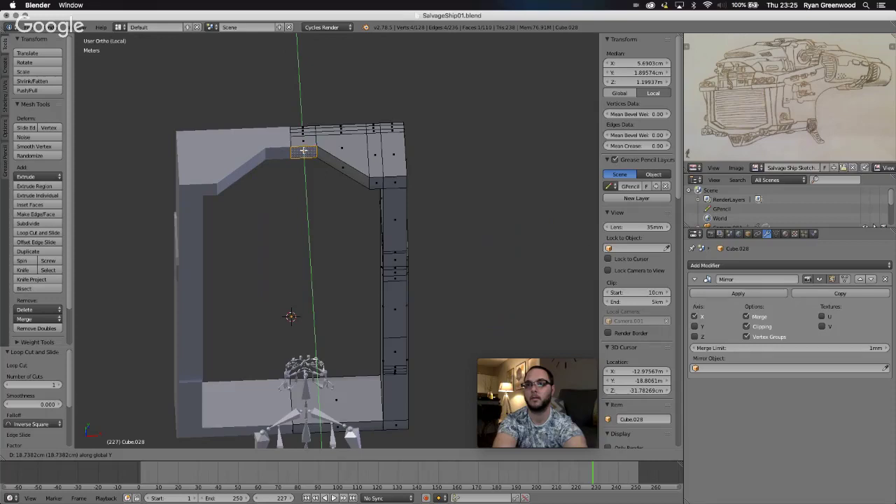
{"action": "left_click", "coordinate": [304, 150]}
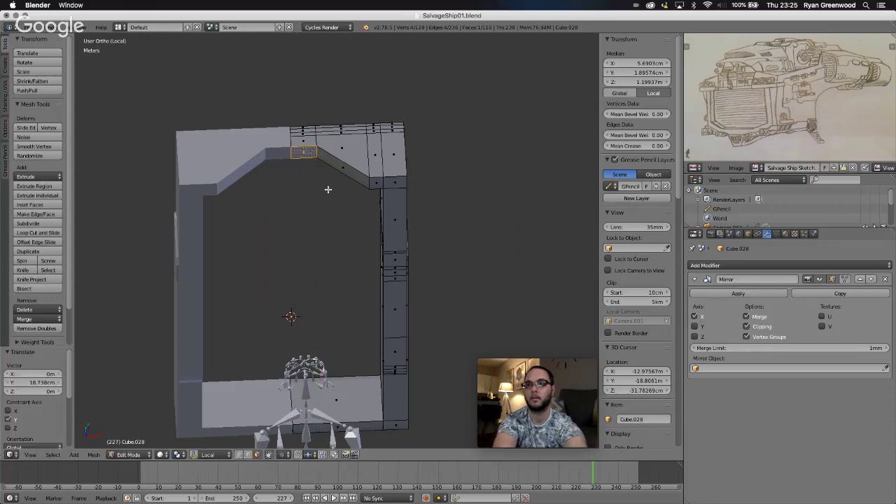
Bevel the front vertical edge at the recess's central corner by 0.017, and bevel the two resulting edges by 0.008.
{"action": "middle_click_drag", "start_coordinate": [329, 190], "coordinate": [321, 157]}
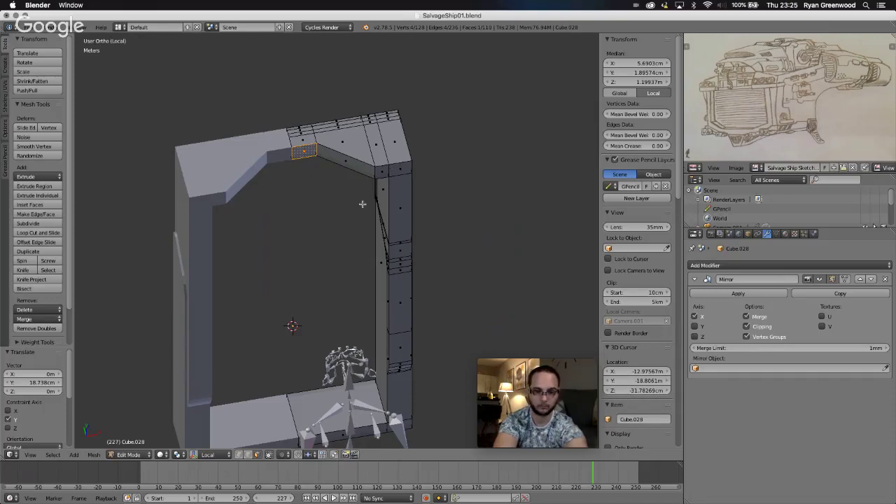
{"action": "key", "text": "2"}
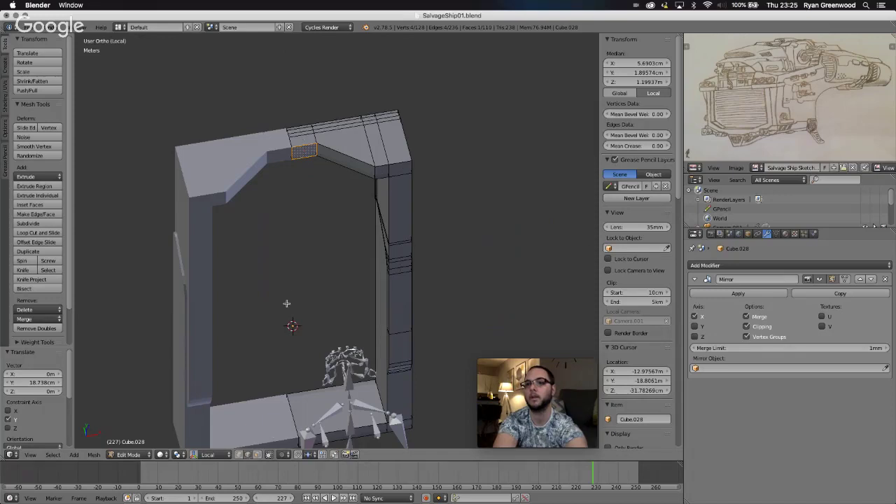
{"action": "right_click", "coordinate": [316, 154]}
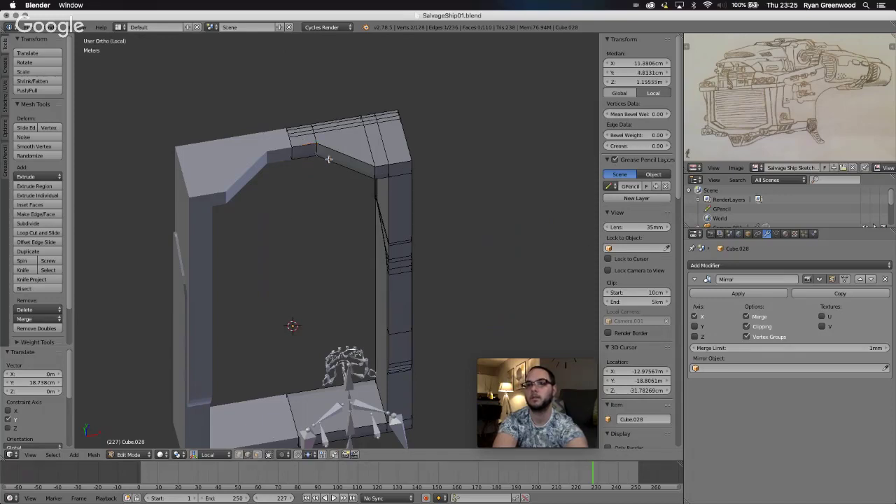
{"action": "right_click", "coordinate": [318, 150]}
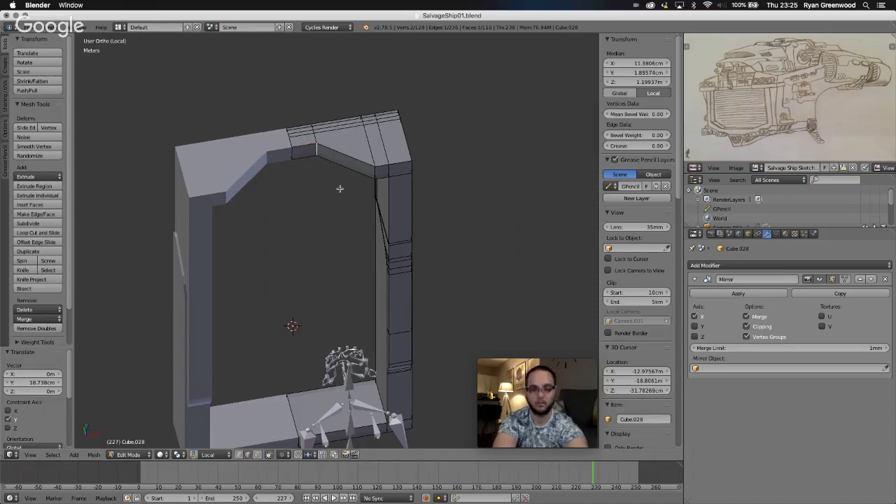
{"action": "key", "text": "ctrl+b"}
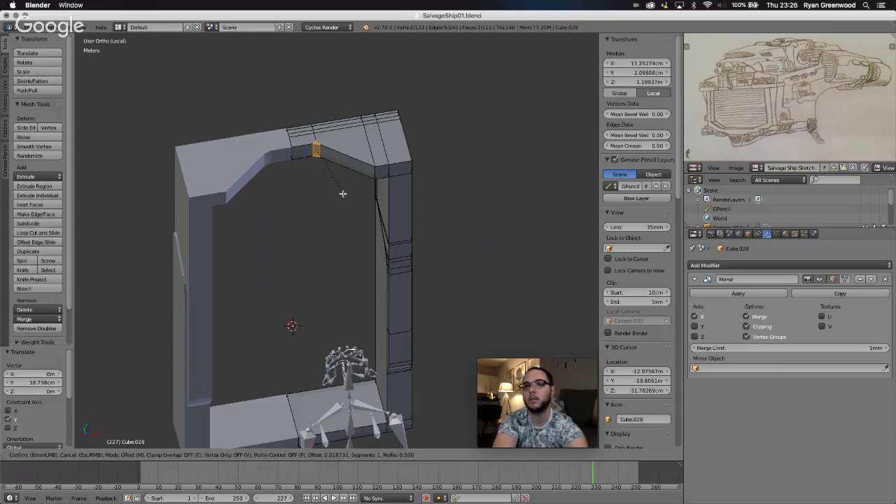
{"action": "left_click", "coordinate": [332, 168]}
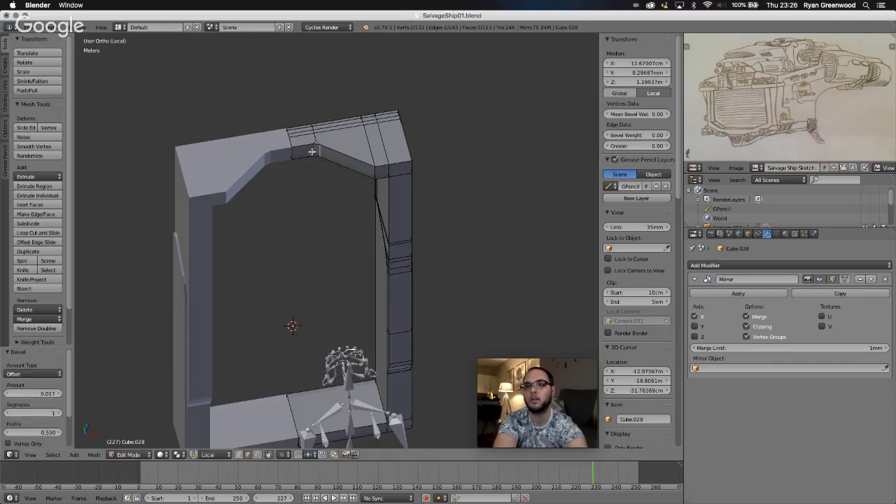
{"action": "right_click", "coordinate": [312, 152], "text": "shift"}
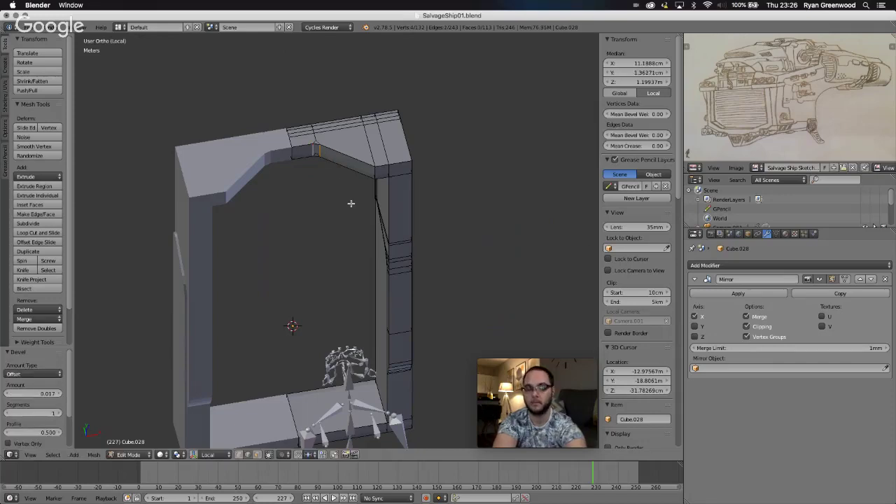
{"action": "key", "text": "ctrl+b"}
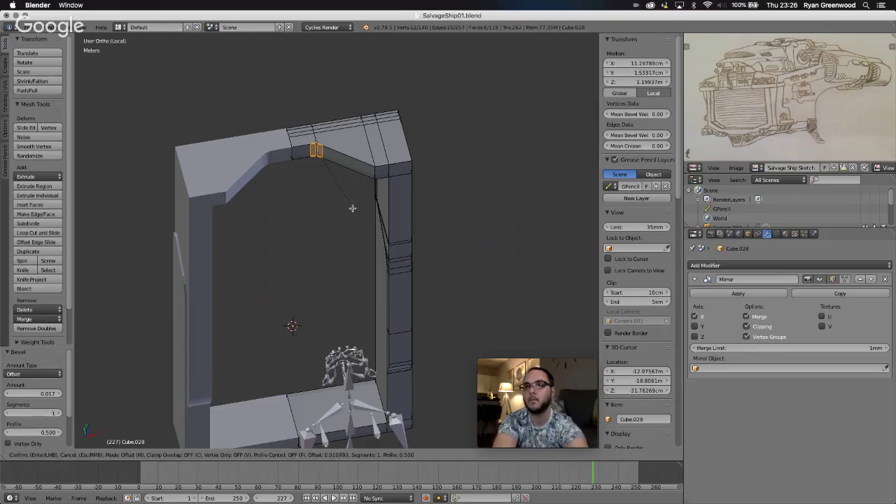
{"action": "left_click", "coordinate": [352, 208]}
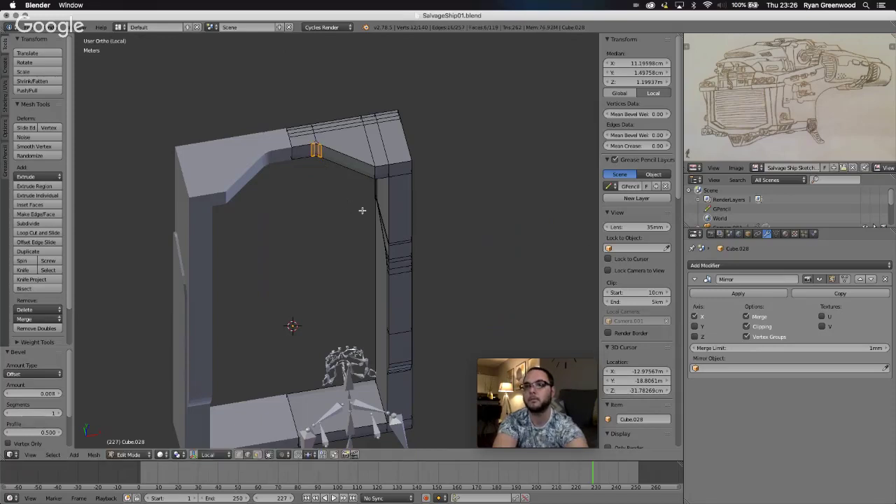
Bevel the front vertical edge at the recess's outer corner near the upright by 0.014, and its two resulting edges by 0.008.
{"action": "right_click", "coordinate": [374, 175]}
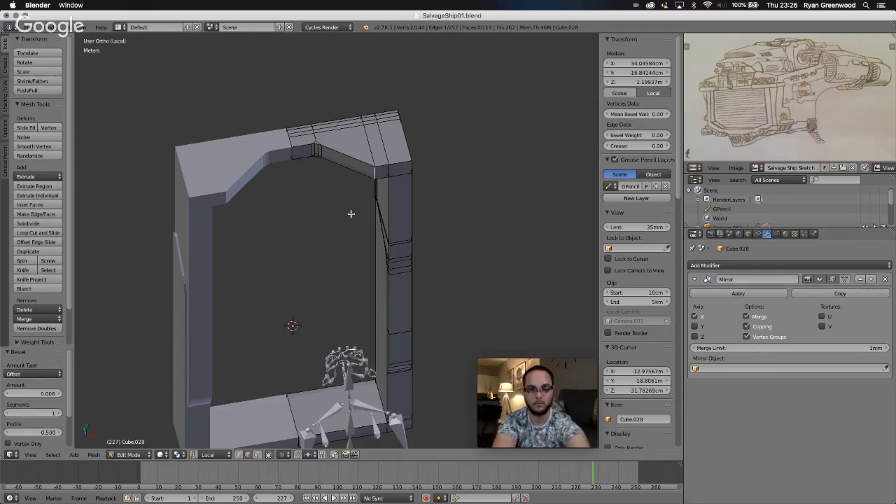
{"action": "key", "text": "ctrl+b"}
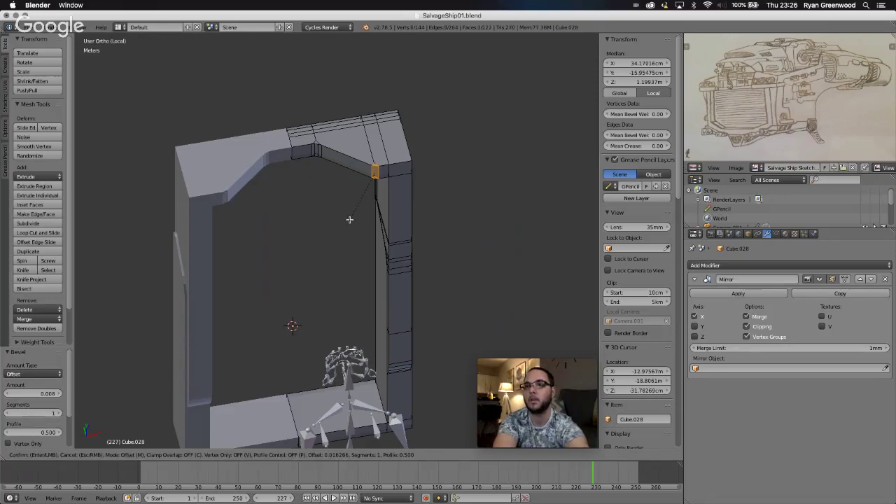
{"action": "left_click", "coordinate": [350, 219]}
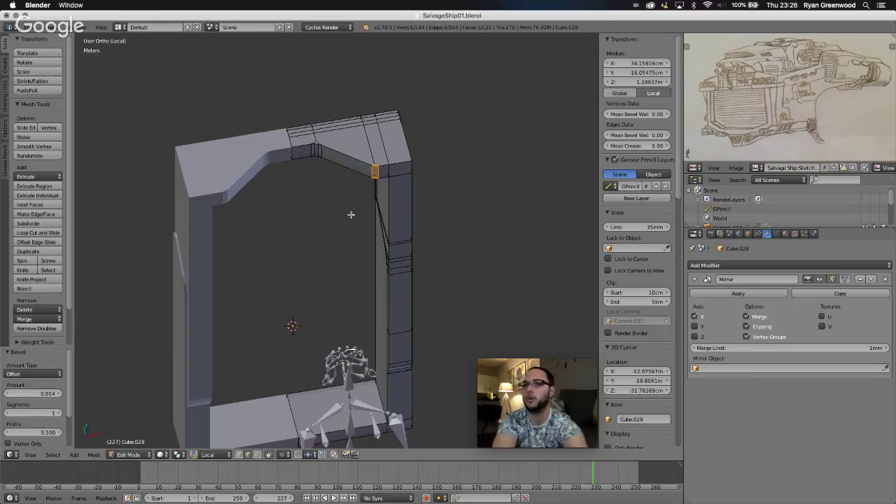
{"action": "right_click", "coordinate": [375, 173]}
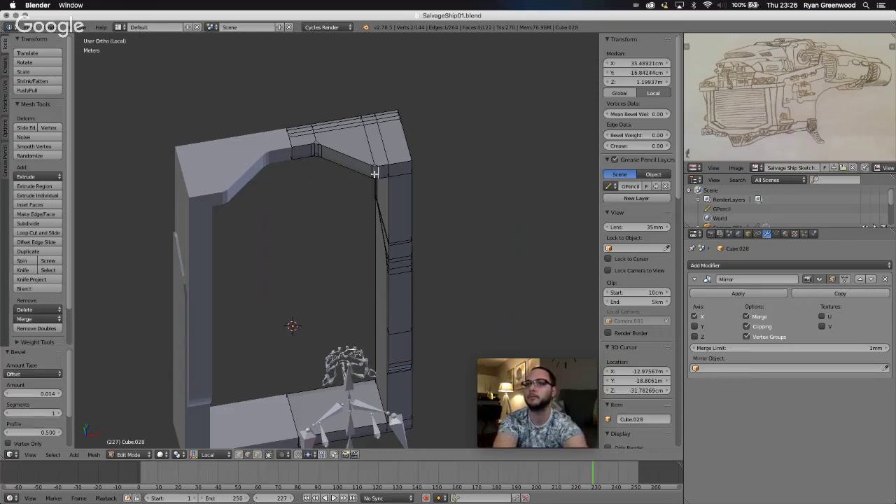
{"action": "right_click", "coordinate": [373, 172], "text": "shift"}
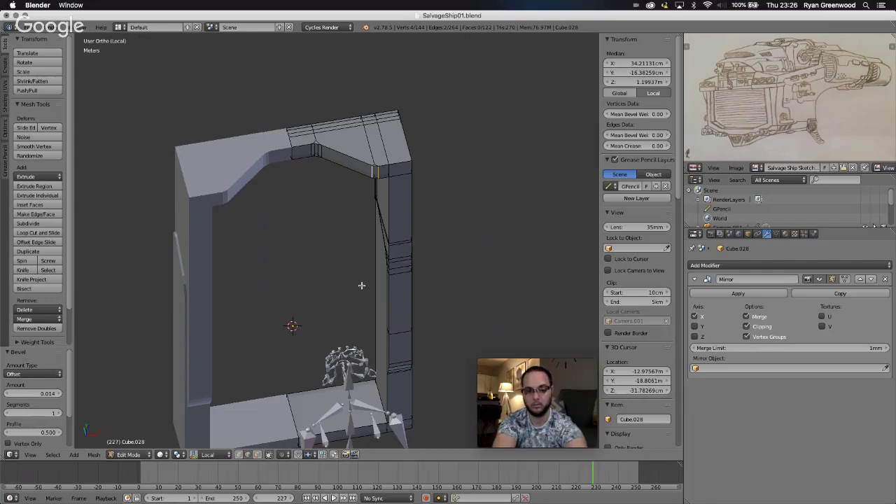
{"action": "key", "text": "ctrl+b"}
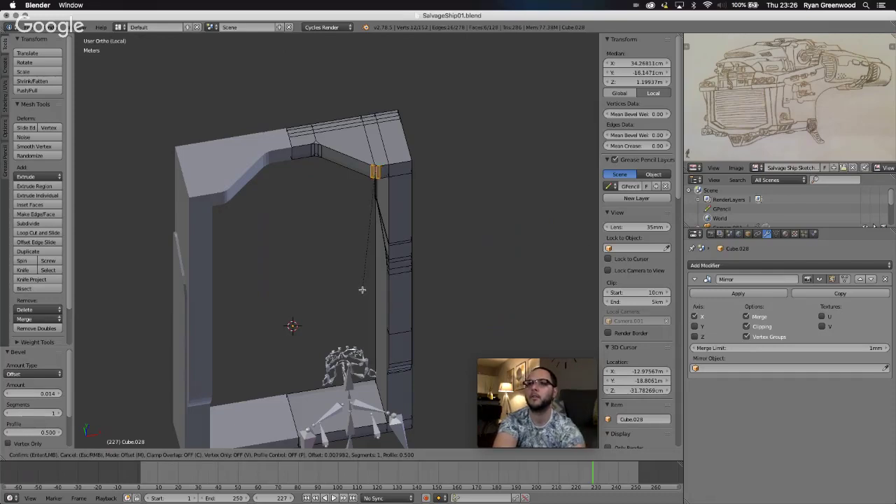
{"action": "left_click", "coordinate": [362, 290]}
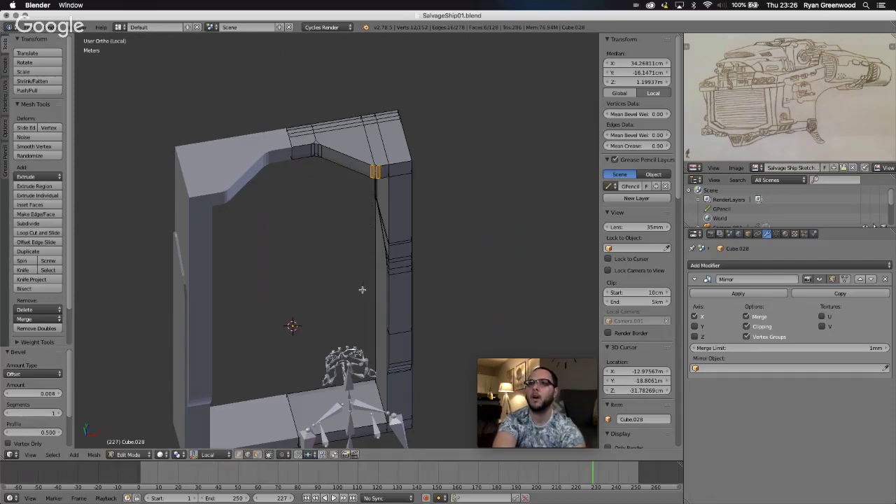
Deselect everything and examine the bevelled crossbeam recess and its joints with the uprights from several angles.
{"action": "scroll", "coordinate": [379, 242], "scroll_direction": "right", "scroll_amount": 3}
{"action": "scroll", "coordinate": [380, 242], "scroll_direction": "left", "scroll_amount": 3}
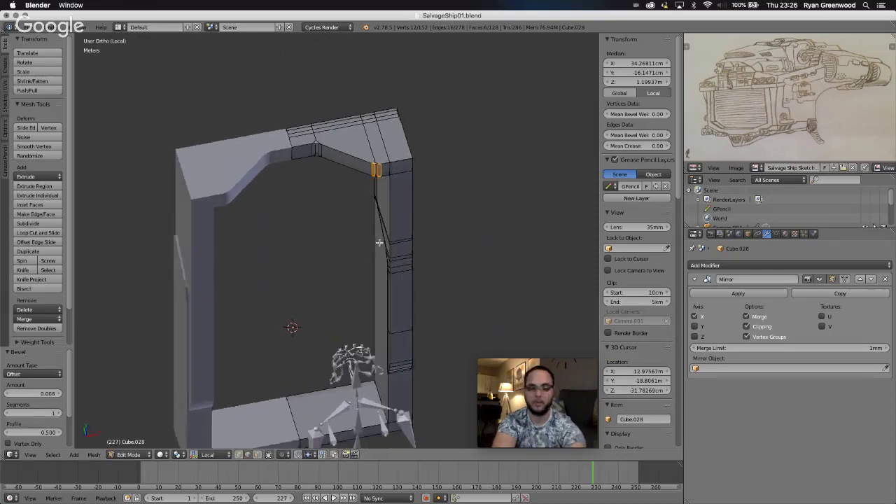
{"action": "scroll", "coordinate": [392, 195], "scroll_direction": "up", "scroll_amount": 8}
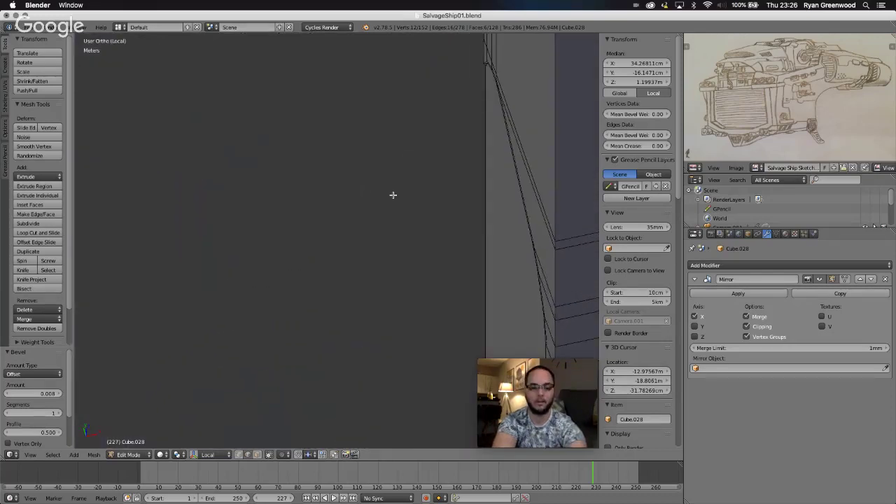
{"action": "scroll", "coordinate": [393, 194], "scroll_direction": "down", "scroll_amount": 8}
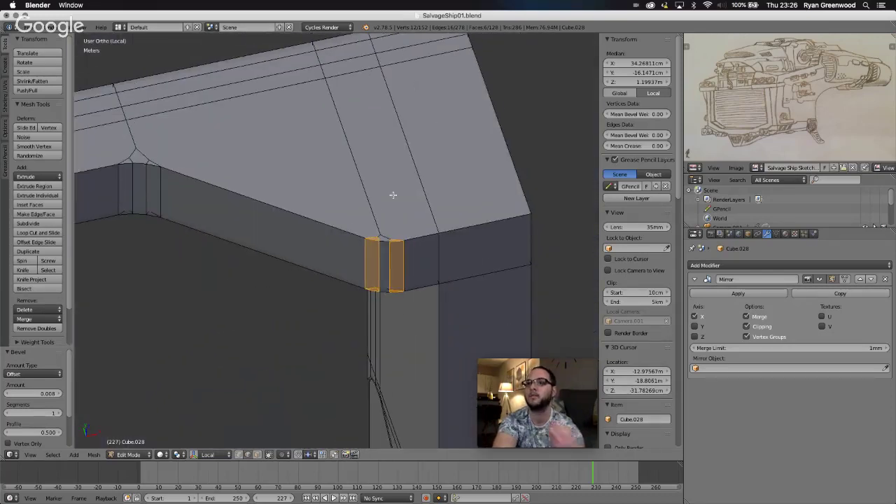
{"action": "scroll", "coordinate": [369, 308], "scroll_direction": "right", "scroll_amount": 5}
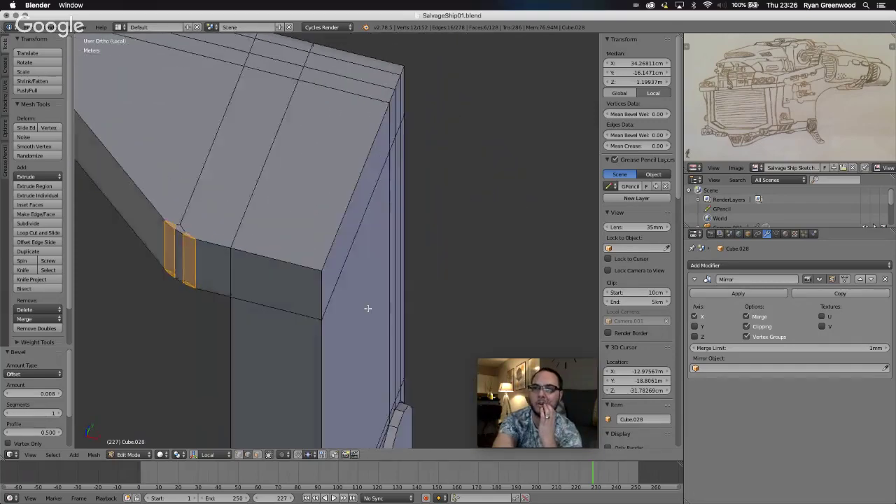
{"action": "scroll", "coordinate": [368, 308], "scroll_direction": "right", "scroll_amount": 3}
{"action": "scroll", "coordinate": [368, 308], "scroll_direction": "right", "scroll_amount": 10}
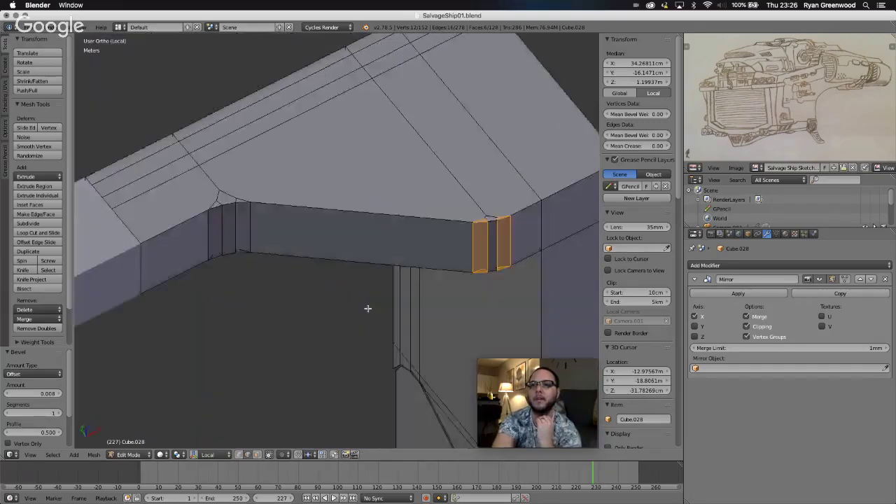
{"action": "scroll", "coordinate": [368, 308], "scroll_direction": "right", "scroll_amount": 5}
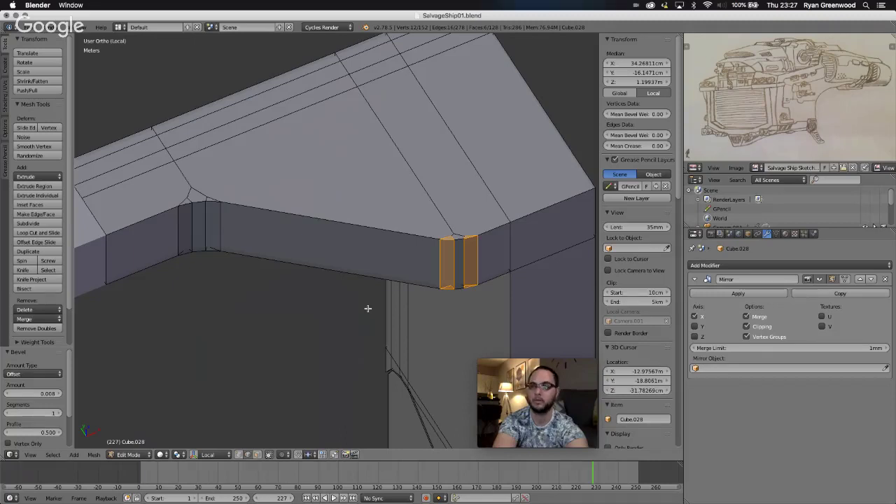
{"action": "key", "text": "a"}
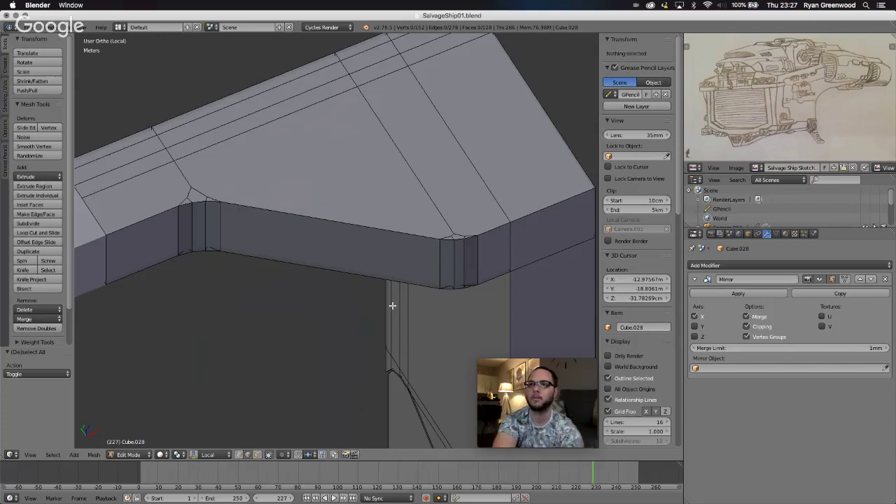
{"action": "scroll", "coordinate": [396, 283], "scroll_direction": "up", "scroll_amount": 8}
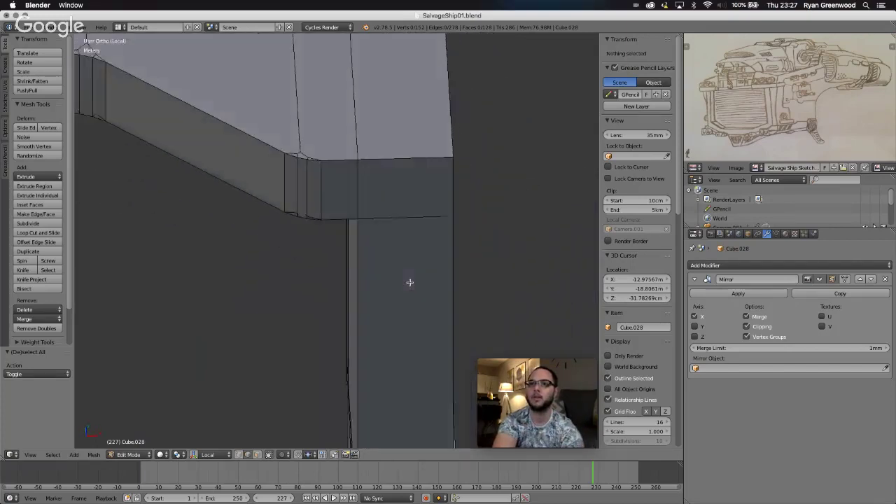
{"action": "scroll", "coordinate": [410, 283], "scroll_direction": "down", "scroll_amount": 1}
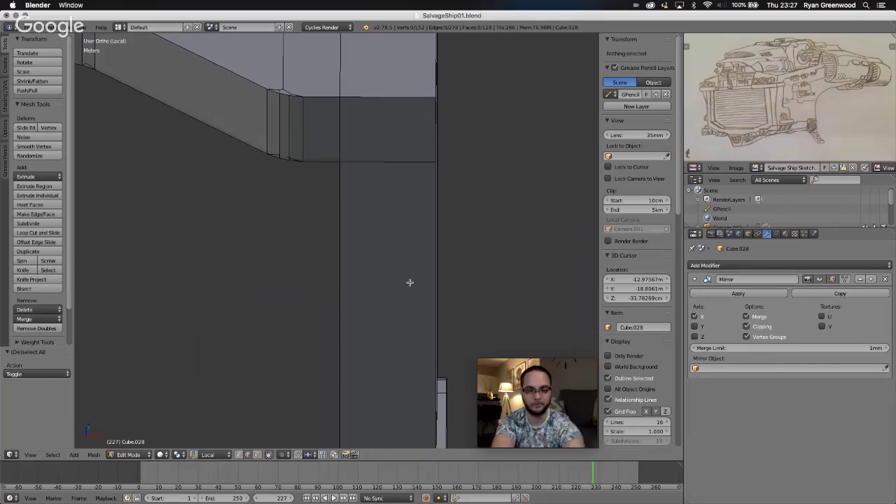
{"action": "scroll", "coordinate": [410, 282], "scroll_direction": "down", "scroll_amount": 3}
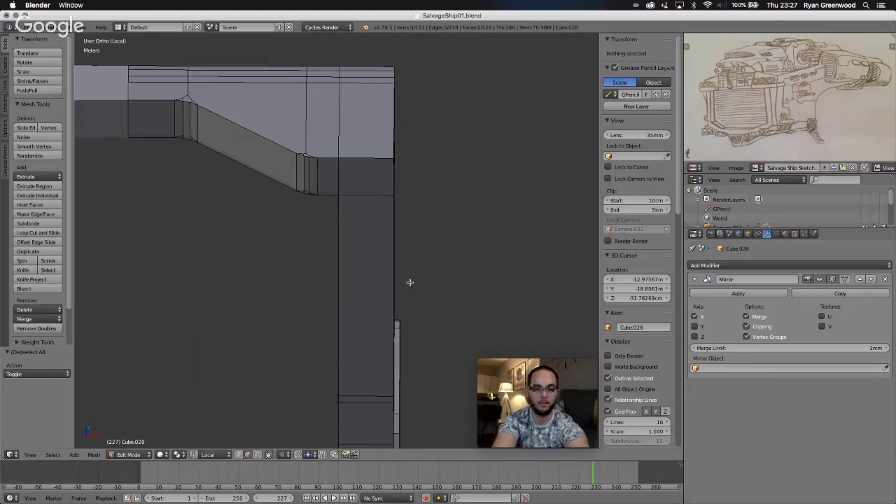
{"action": "scroll", "coordinate": [409, 282], "scroll_direction": "down", "scroll_amount": 5}
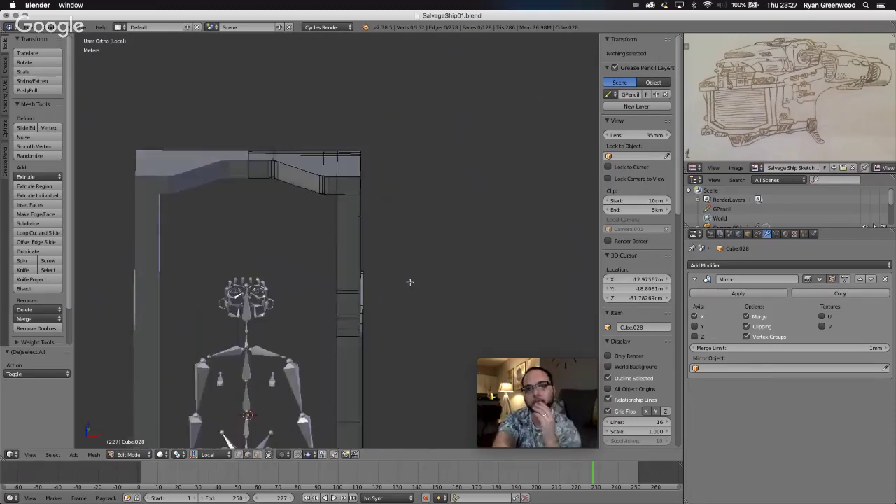
{"action": "scroll", "coordinate": [410, 283], "scroll_direction": "up", "scroll_amount": 3}
{"action": "scroll", "coordinate": [410, 282], "scroll_direction": "right", "scroll_amount": 8}
{"action": "scroll", "coordinate": [409, 282], "scroll_direction": "down", "scroll_amount": 3}
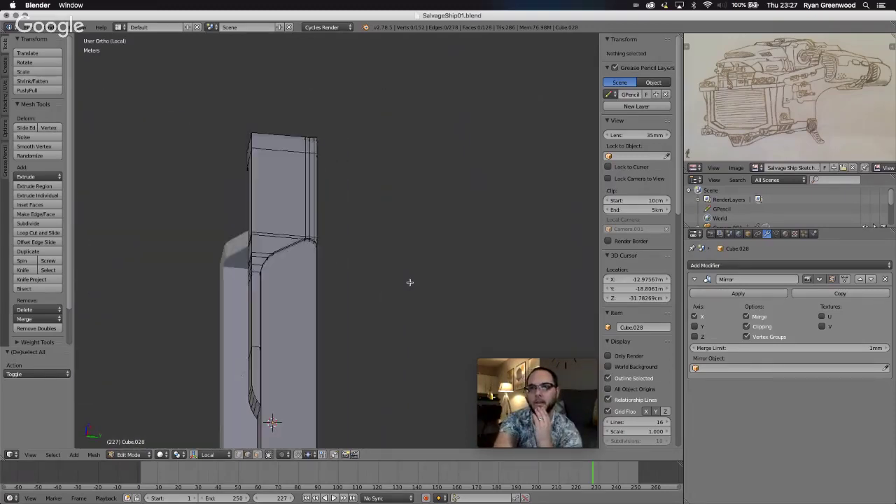
{"action": "scroll", "coordinate": [410, 283], "scroll_direction": "left", "scroll_amount": 8}
{"action": "scroll", "coordinate": [410, 282], "scroll_direction": "down", "scroll_amount": 3}
{"action": "scroll", "coordinate": [410, 283], "scroll_direction": "right", "scroll_amount": 4}
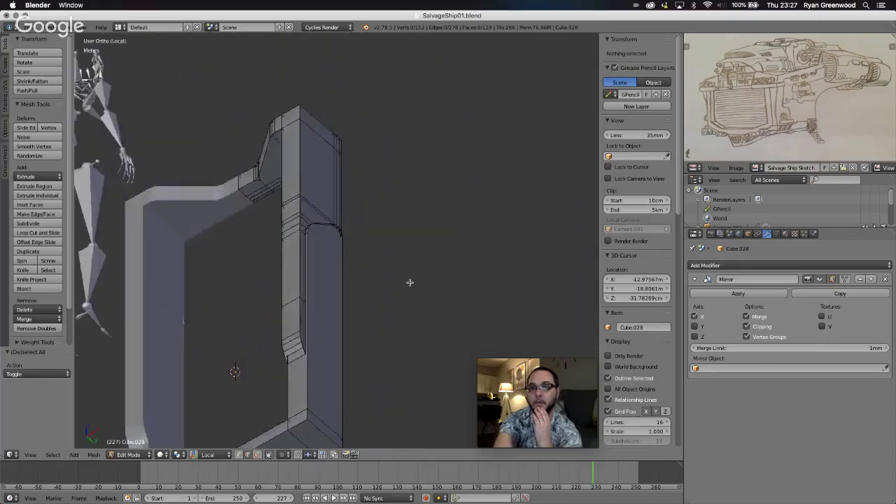
{"action": "scroll", "coordinate": [410, 282], "scroll_direction": "left", "scroll_amount": 10}
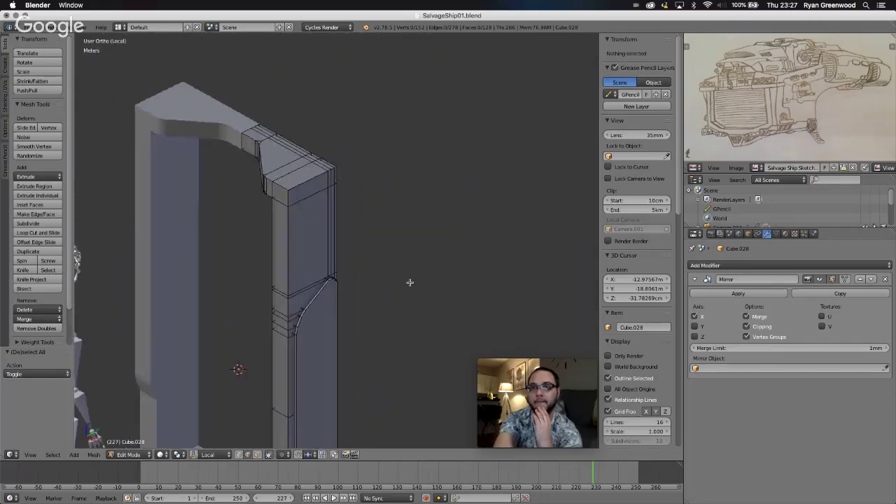
{"action": "scroll", "coordinate": [409, 283], "scroll_direction": "left", "scroll_amount": 10}
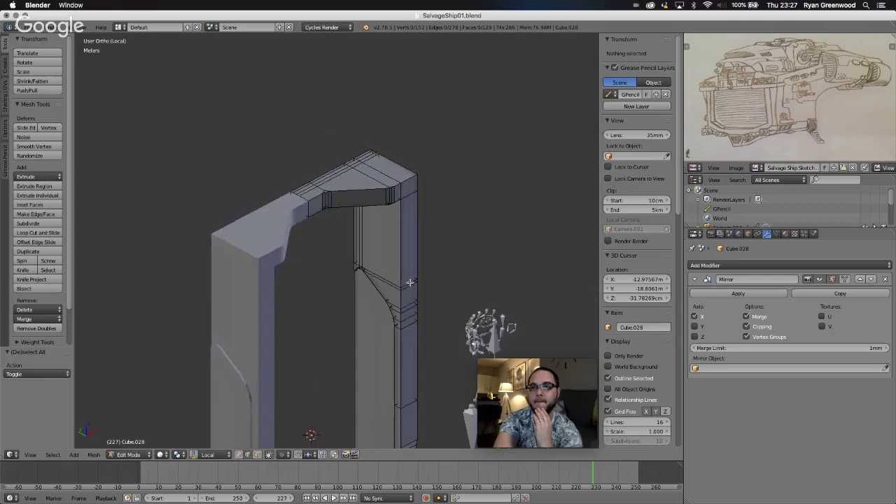
{"action": "scroll", "coordinate": [410, 283], "scroll_direction": "left", "scroll_amount": 10}
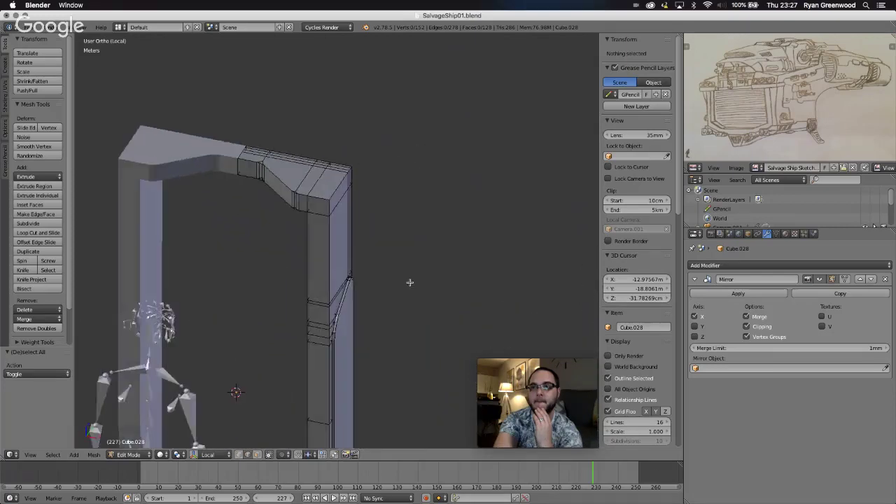
{"action": "scroll", "coordinate": [410, 282], "scroll_direction": "left", "scroll_amount": 10}
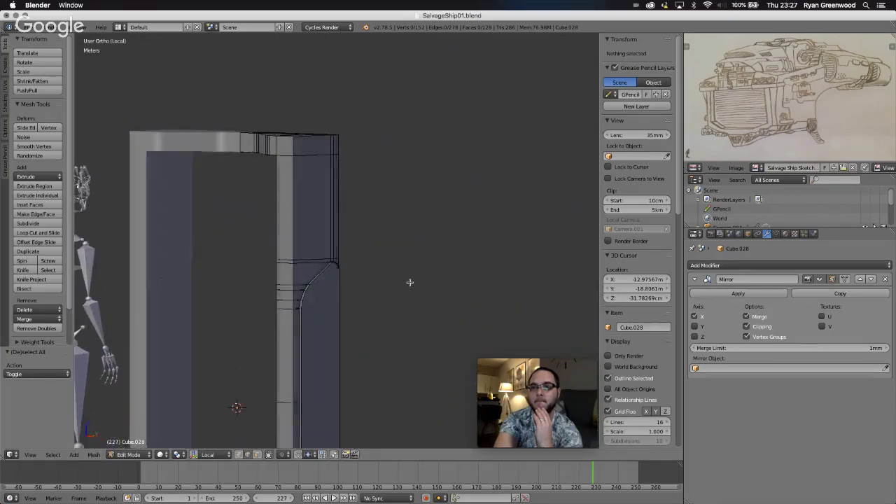
{"action": "scroll", "coordinate": [409, 283], "scroll_direction": "left", "scroll_amount": 8}
Bevel the chain of outer front vertical edges along the upright, from its top to the end of the raised section, by 0.010.
{"action": "right_click", "coordinate": [305, 161]}
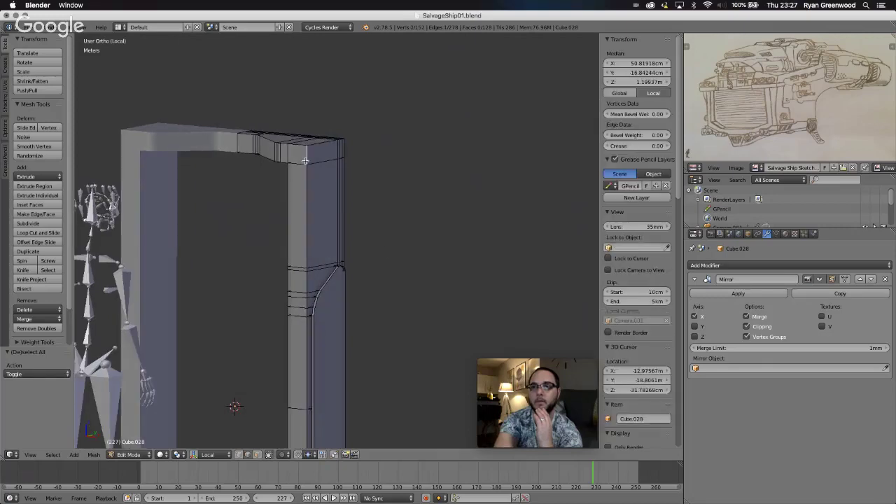
{"action": "right_click", "coordinate": [306, 270], "text": "shift"}
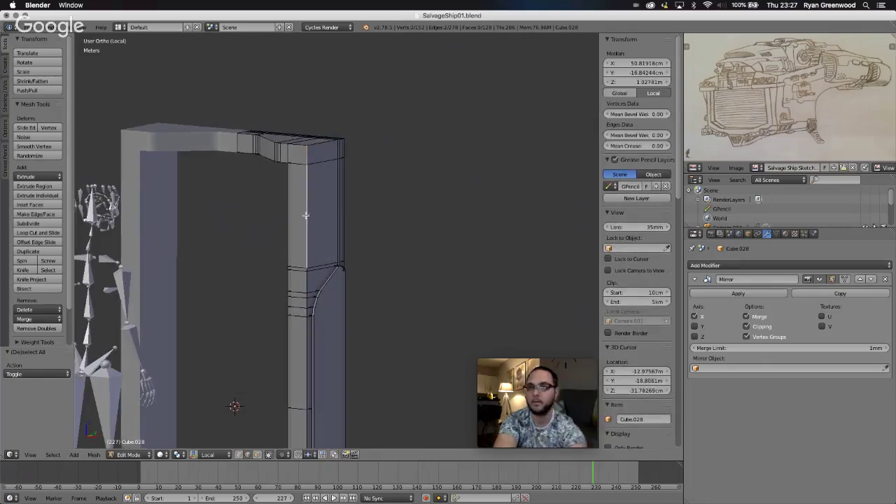
{"action": "right_click", "coordinate": [306, 270], "text": "shift"}
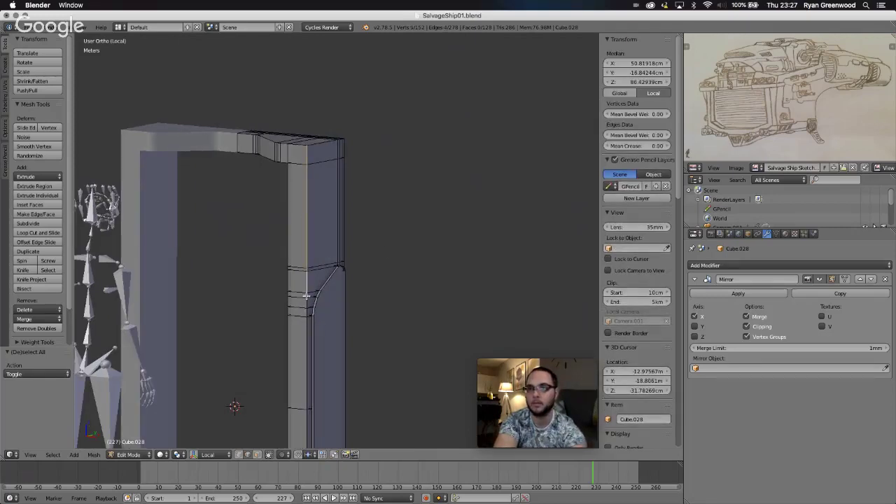
{"action": "right_click", "coordinate": [307, 296], "text": "shift"}
{"action": "right_click", "coordinate": [306, 306], "text": "shift"}
{"action": "right_click", "coordinate": [307, 313], "text": "shift"}
{"action": "right_click", "coordinate": [305, 331], "text": "shift"}
{"action": "middle_click_drag", "start_coordinate": [307, 394], "coordinate": [304, 295], "text": "shift"}
{"action": "right_click", "coordinate": [304, 359], "text": "shift"}
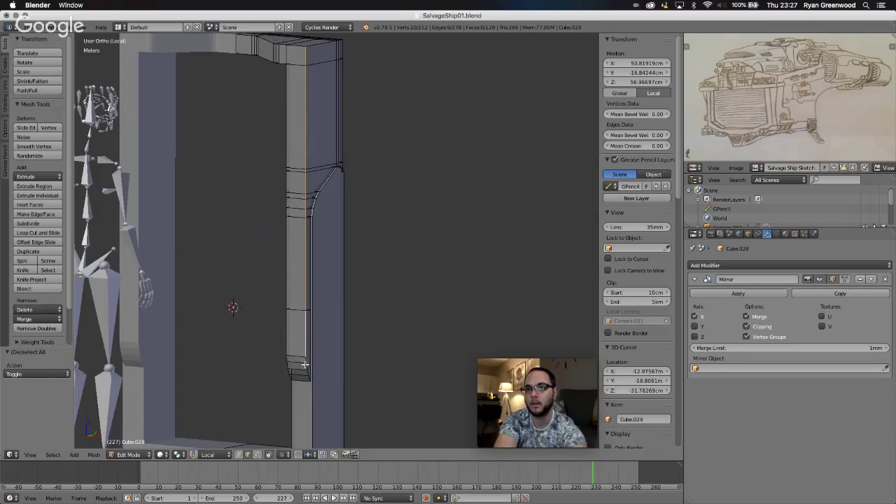
{"action": "right_click", "coordinate": [306, 369], "text": "shift"}
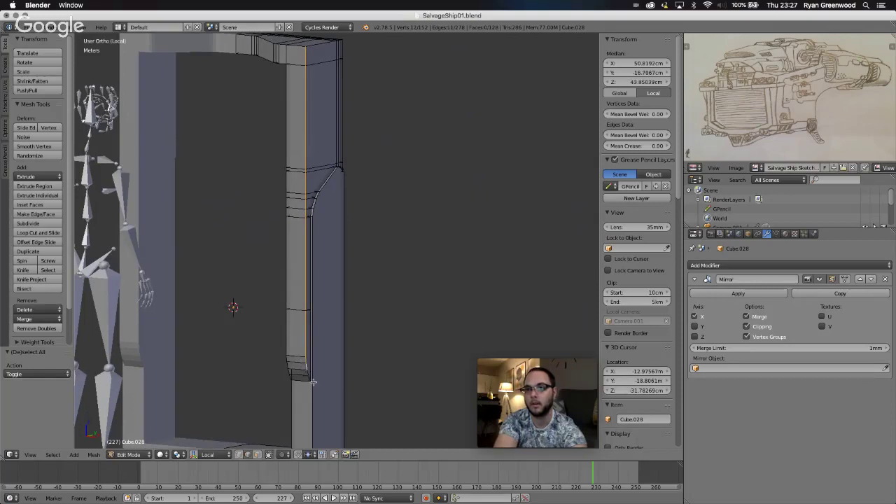
{"action": "right_click", "coordinate": [314, 383], "text": "shift"}
{"action": "right_click", "coordinate": [309, 380], "text": "shift"}
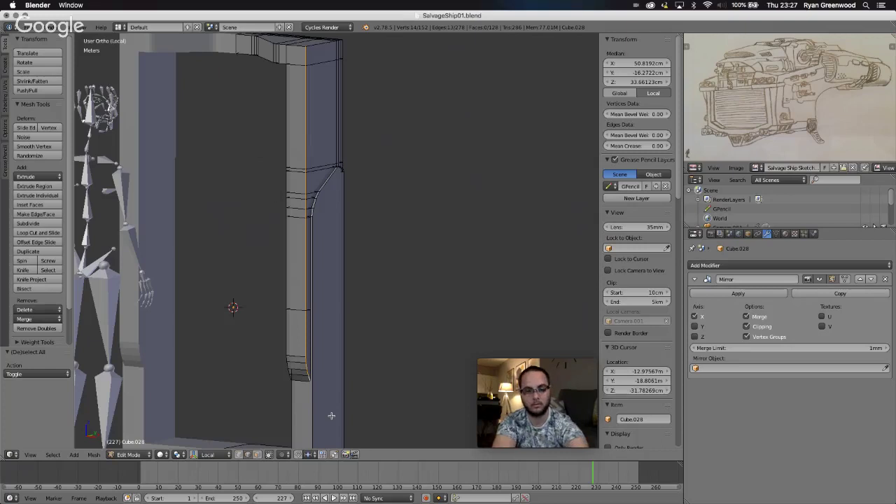
{"action": "key", "text": "ctrl+b"}
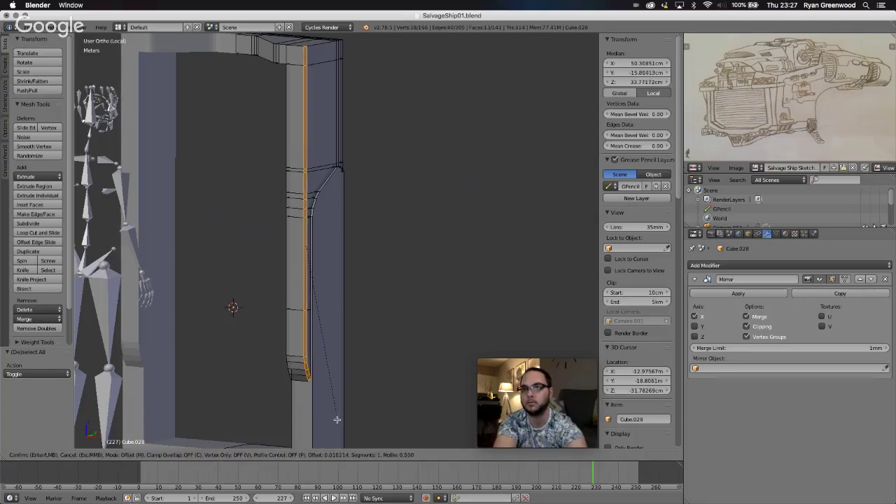
{"action": "left_click", "coordinate": [337, 420]}
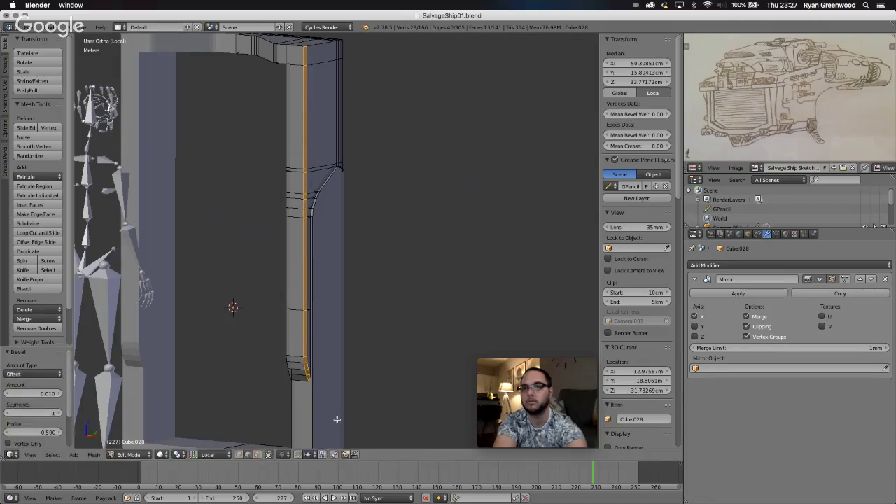
Examine the upright's new front edge bevel from the side and above, and deselect everything.
{"action": "scroll", "coordinate": [336, 420], "scroll_direction": "left", "scroll_amount": 5}
{"action": "scroll", "coordinate": [336, 420], "scroll_direction": "left", "scroll_amount": 5}
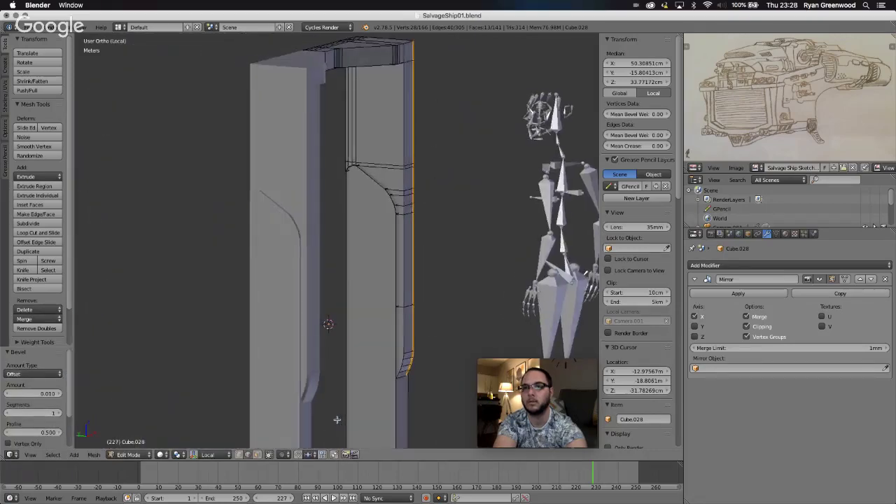
{"action": "scroll", "coordinate": [337, 420], "scroll_direction": "right", "scroll_amount": 6}
{"action": "scroll", "coordinate": [337, 420], "scroll_direction": "up", "scroll_amount": 4}
{"action": "scroll", "coordinate": [337, 419], "scroll_direction": "up", "scroll_amount": 10}
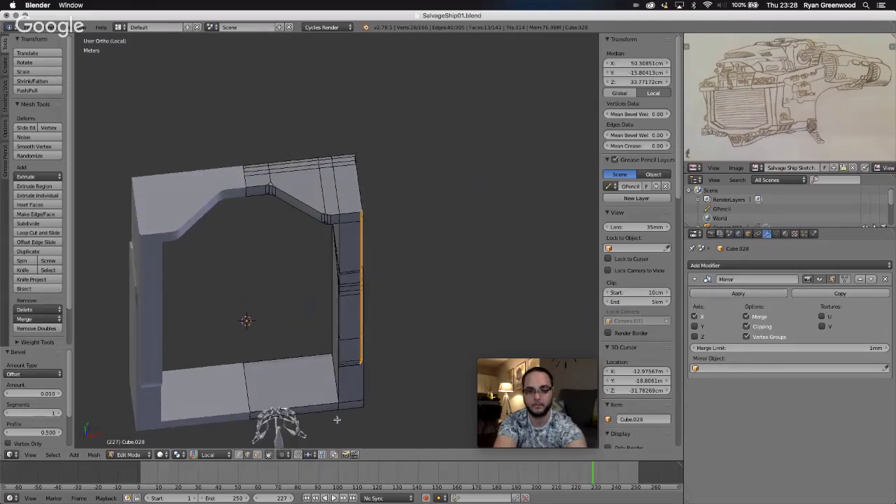
{"action": "key", "text": "a"}
{"action": "scroll", "coordinate": [337, 420], "scroll_direction": "left", "scroll_amount": 10}
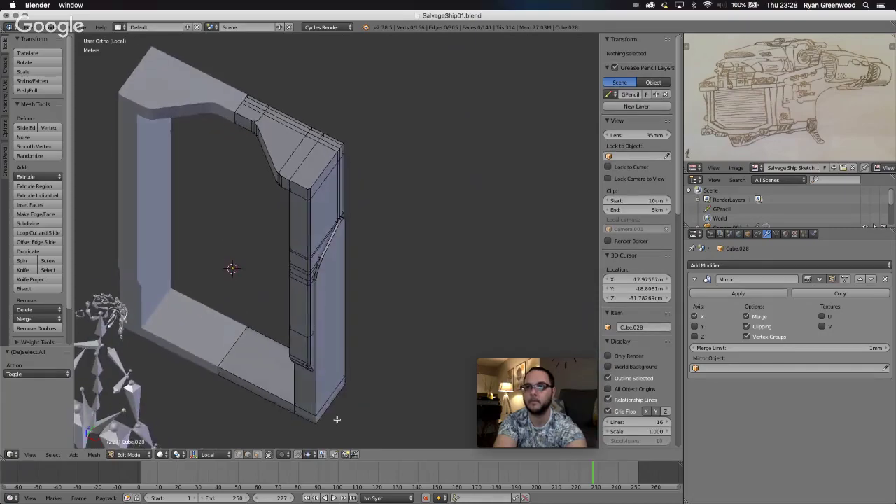
Leave Edit Mode and examine the complete mirrored frame from several angles, comparing its size with the human figure.
{"action": "key", "text": "Tab"}
{"action": "scroll", "coordinate": [337, 419], "scroll_direction": "left", "scroll_amount": 10}
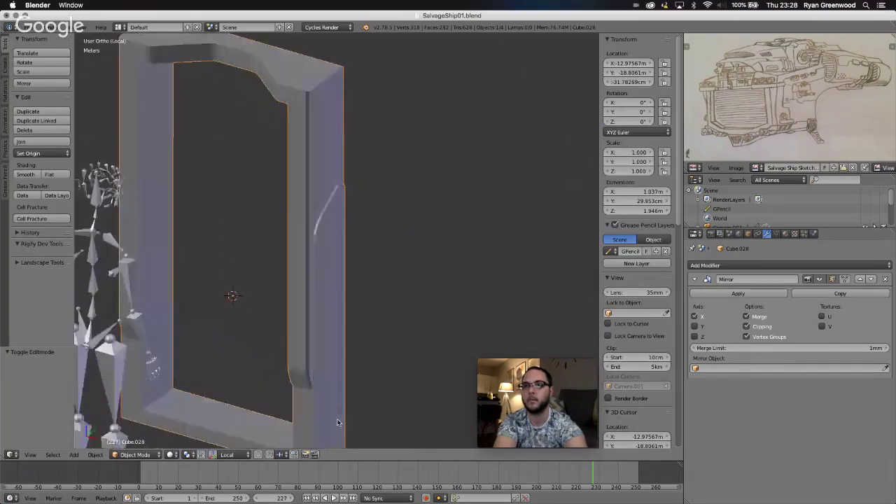
{"action": "scroll", "coordinate": [337, 422], "scroll_direction": "left", "scroll_amount": 10}
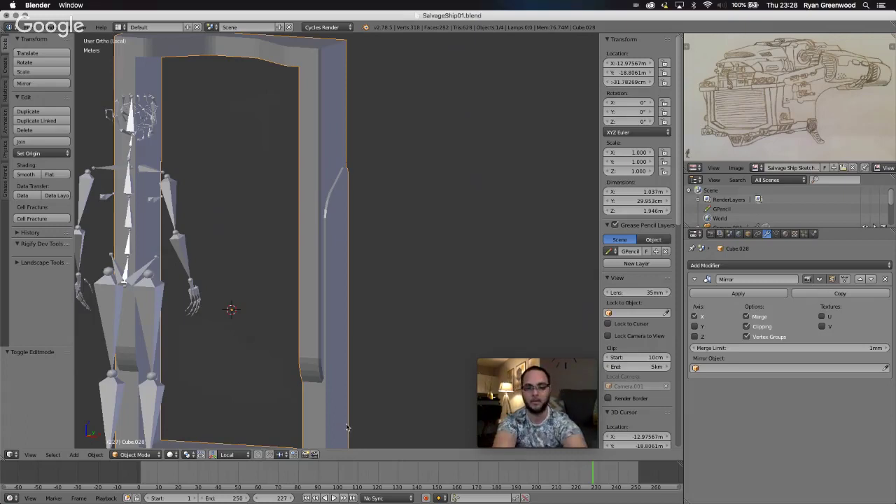
{"action": "scroll", "coordinate": [349, 431], "scroll_direction": "up", "scroll_amount": 2}
{"action": "scroll", "coordinate": [349, 432], "scroll_direction": "down", "scroll_amount": 2}
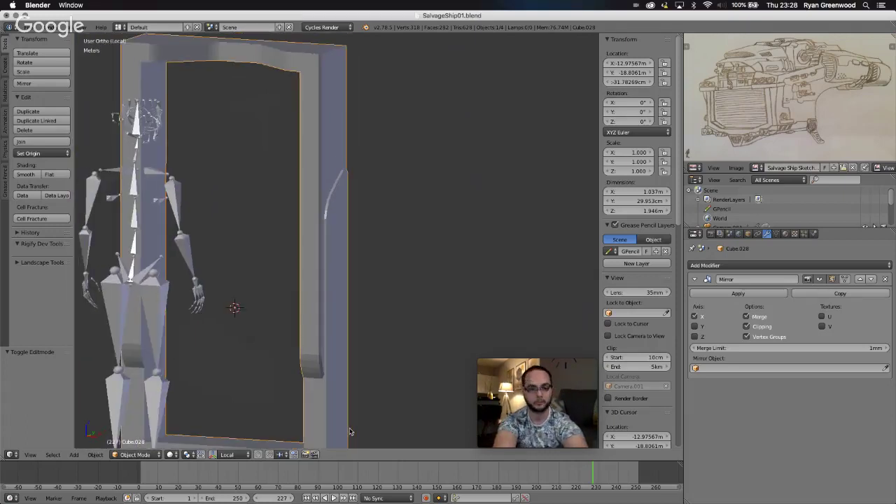
{"action": "scroll", "coordinate": [350, 431], "scroll_direction": "up", "scroll_amount": 5, "text": "shift"}
{"action": "scroll", "coordinate": [349, 431], "scroll_direction": "up", "scroll_amount": 3, "text": "shift"}
{"action": "scroll", "coordinate": [349, 432], "scroll_direction": "down", "scroll_amount": 1, "text": "shift"}
{"action": "scroll", "coordinate": [349, 431], "scroll_direction": "up", "scroll_amount": 10}
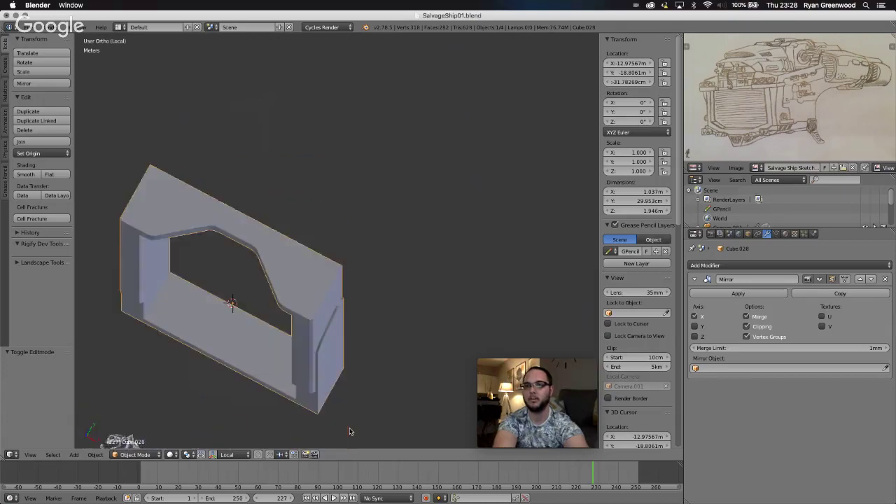
{"action": "scroll", "coordinate": [349, 431], "scroll_direction": "down", "scroll_amount": 8}
{"action": "scroll", "coordinate": [349, 431], "scroll_direction": "left", "scroll_amount": 10}
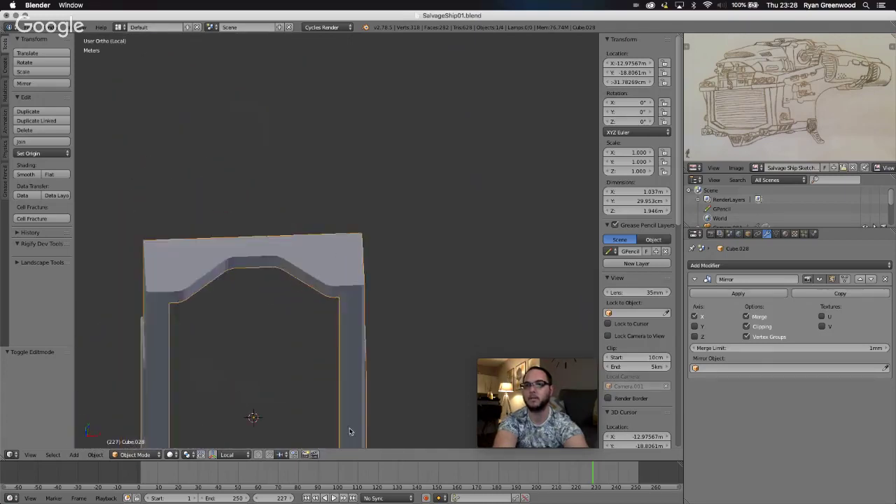
{"action": "scroll", "coordinate": [350, 432], "scroll_direction": "left", "scroll_amount": 10}
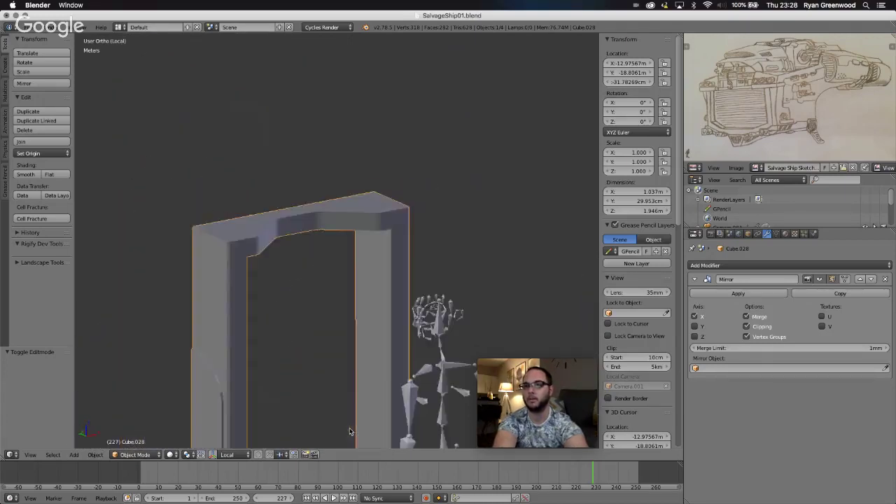
{"action": "scroll", "coordinate": [350, 432], "scroll_direction": "left", "scroll_amount": 8}
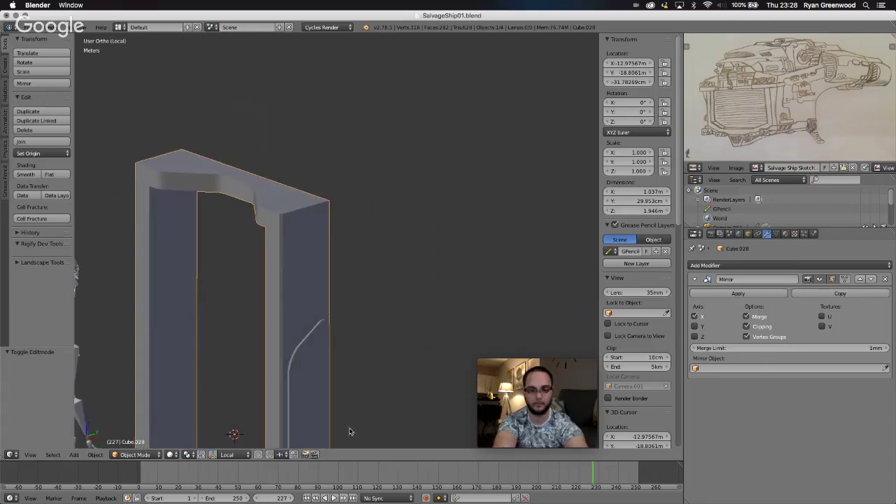
{"action": "scroll", "coordinate": [350, 432], "scroll_direction": "down", "scroll_amount": 5}
{"action": "scroll", "coordinate": [350, 432], "scroll_direction": "left", "scroll_amount": 5}
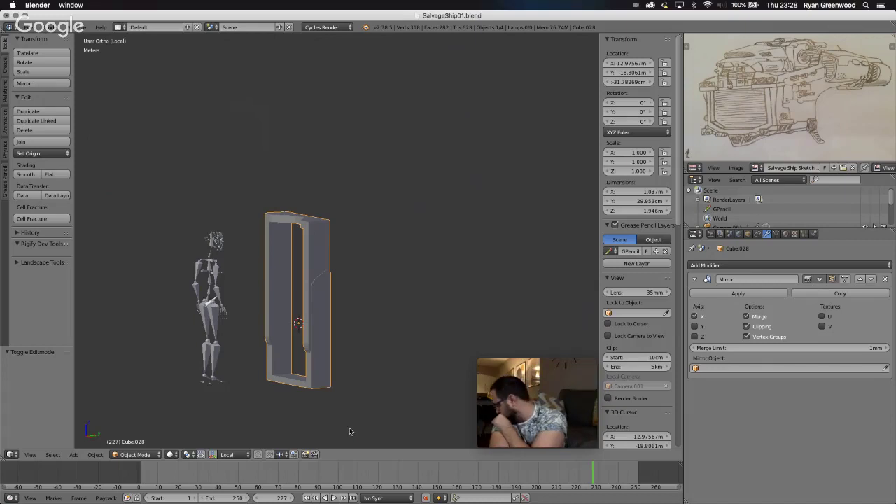
{"action": "scroll", "coordinate": [330, 394], "scroll_direction": "left", "scroll_amount": 3}
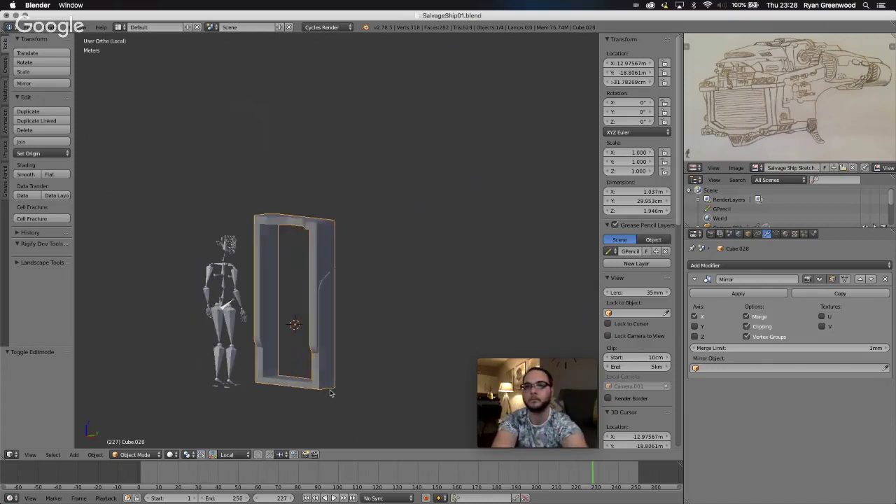
{"action": "scroll", "coordinate": [330, 394], "scroll_direction": "left", "scroll_amount": 3}
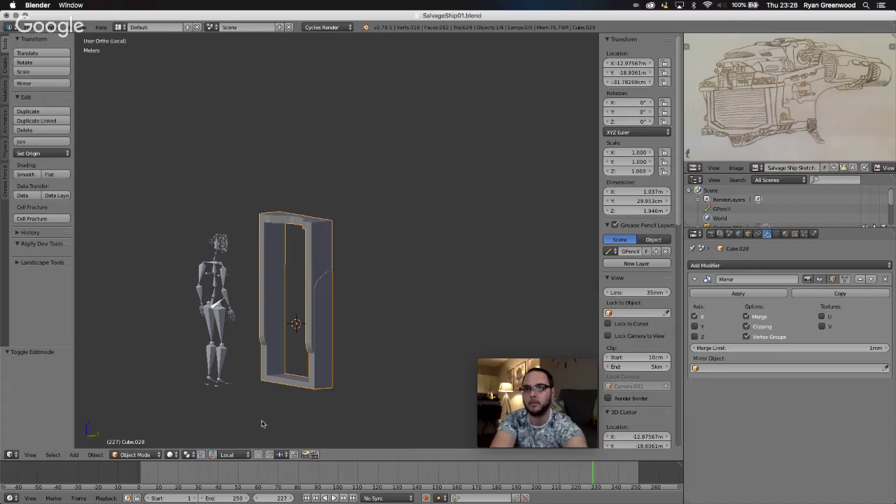
In Edit Mode, select the four front-to-back edges along the outer side of the frame's top corner.
{"action": "key", "text": "Tab"}
{"action": "right_click", "coordinate": [326, 240]}
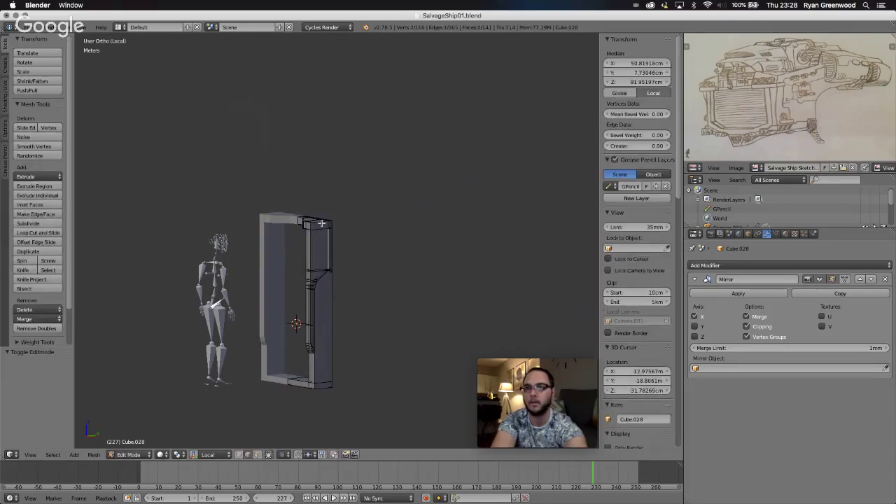
{"action": "scroll", "coordinate": [339, 253], "scroll_direction": "up", "scroll_amount": 10}
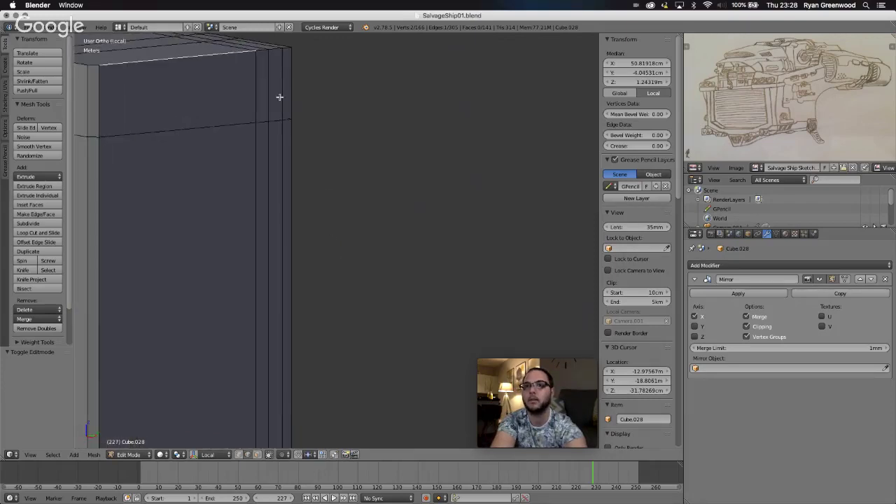
{"action": "right_click", "coordinate": [260, 50], "text": "shift"}
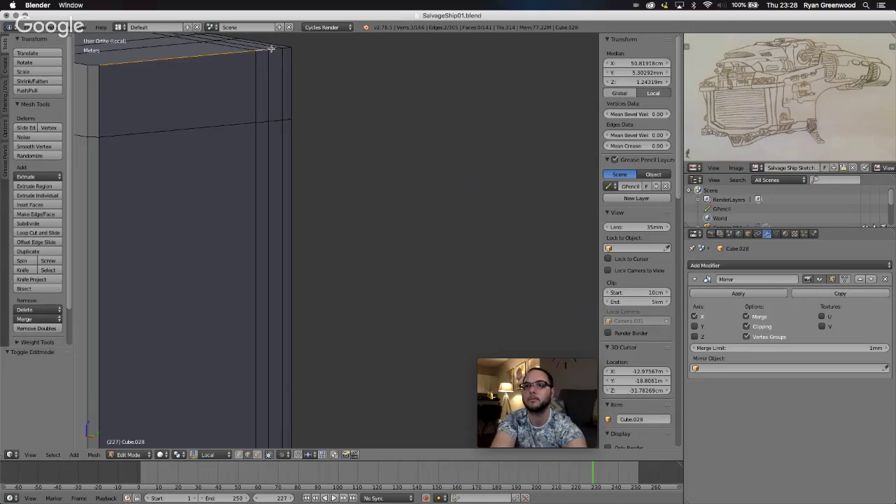
{"action": "right_click", "coordinate": [272, 49], "text": "shift"}
{"action": "right_click", "coordinate": [286, 48], "text": "shift"}
{"action": "scroll", "coordinate": [208, 181], "scroll_direction": "down", "scroll_amount": 20, "text": "shift"}
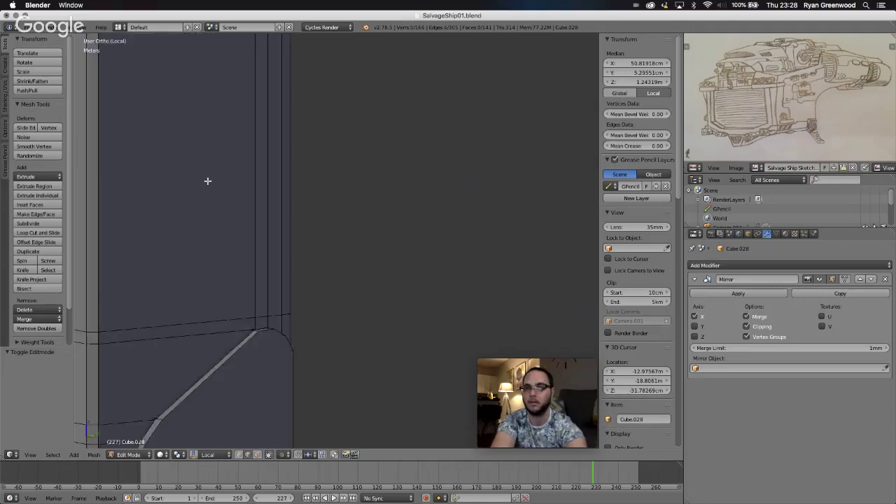
{"action": "scroll", "coordinate": [208, 181], "scroll_direction": "down", "scroll_amount": 3, "text": "shift"}
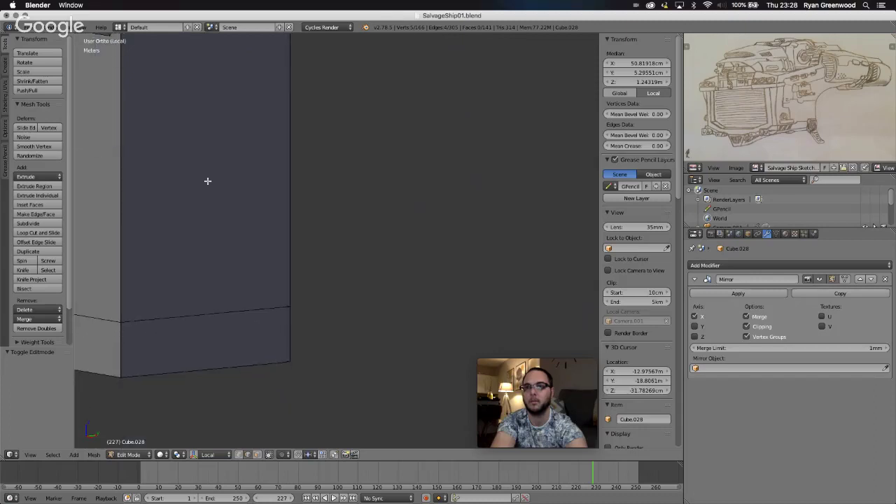
Bevel the side post's outer edges at the top and bottom ends of the door frame by 0.015 with one segment.
{"action": "right_click", "coordinate": [199, 372], "text": "shift"}
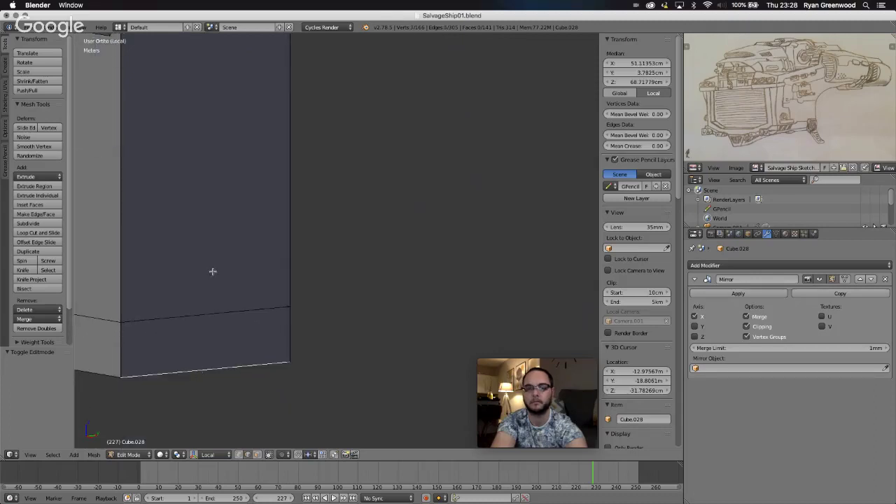
{"action": "scroll", "coordinate": [213, 272], "scroll_direction": "up", "scroll_amount": 10, "text": "shift"}
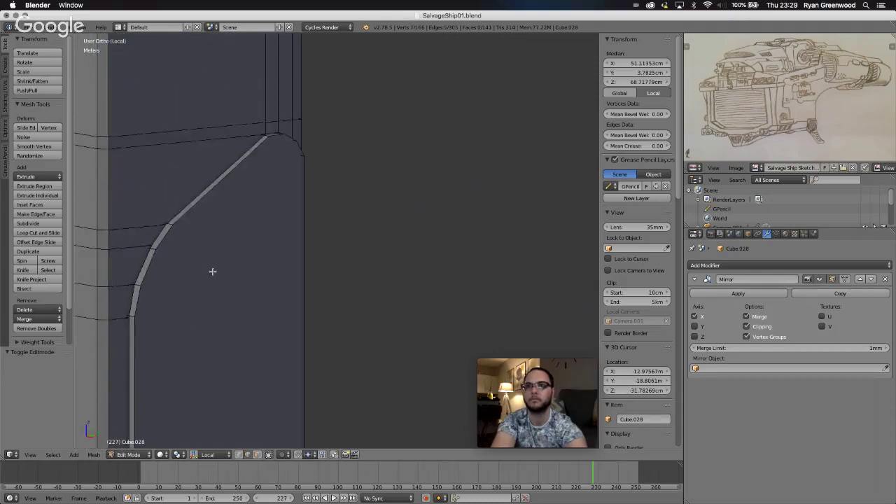
{"action": "scroll", "coordinate": [213, 271], "scroll_direction": "up", "scroll_amount": 2, "text": "shift"}
{"action": "scroll", "coordinate": [213, 272], "scroll_direction": "down", "scroll_amount": 10, "text": "ctrl"}
{"action": "scroll", "coordinate": [213, 272], "scroll_direction": "right", "scroll_amount": 2}
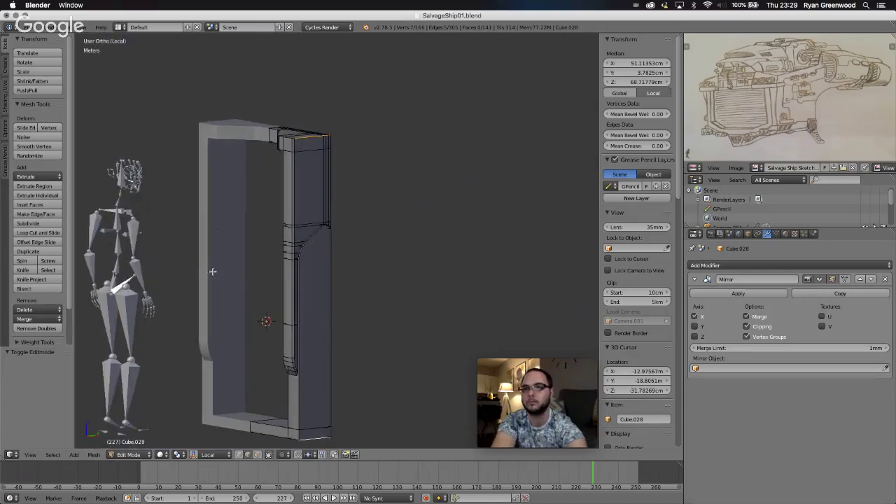
{"action": "scroll", "coordinate": [213, 271], "scroll_direction": "down", "scroll_amount": 4, "text": "shift"}
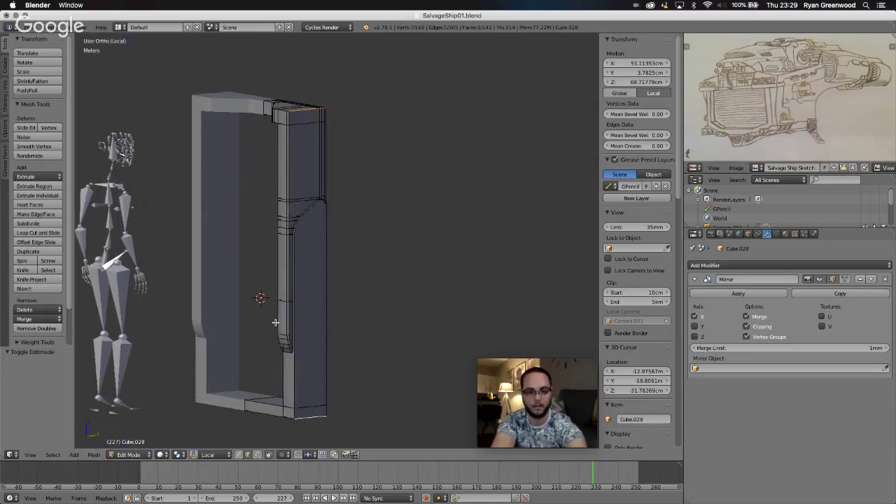
{"action": "key", "text": "ctrl+b"}
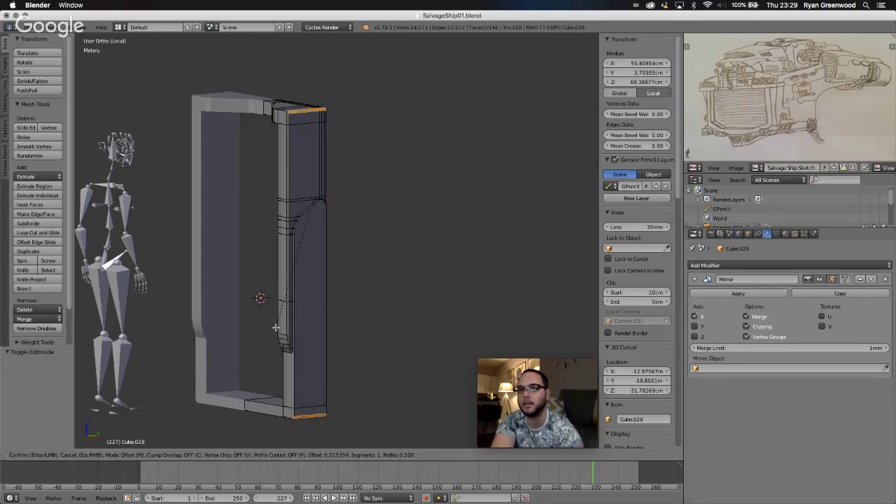
{"action": "left_click", "coordinate": [275, 327]}
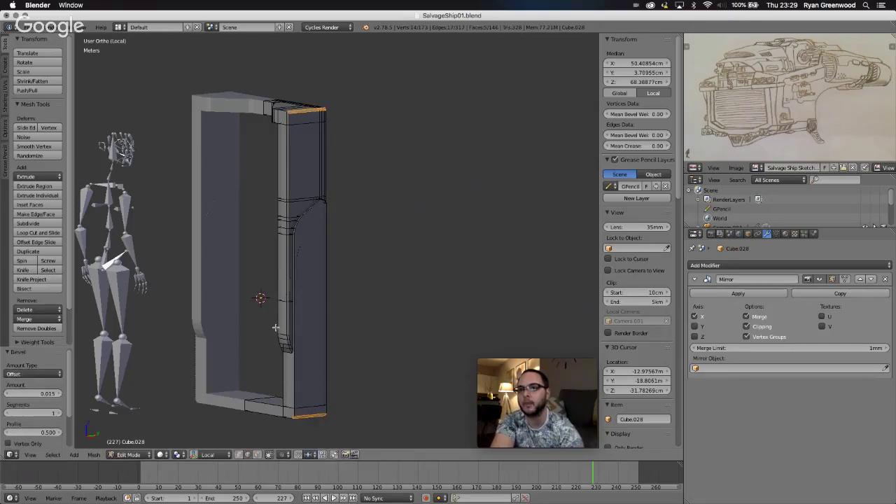
Bevel the two long edges of the chamfer at the frame's bottom outer corner by 0.005 with one segment.
{"action": "right_click", "coordinate": [309, 414]}
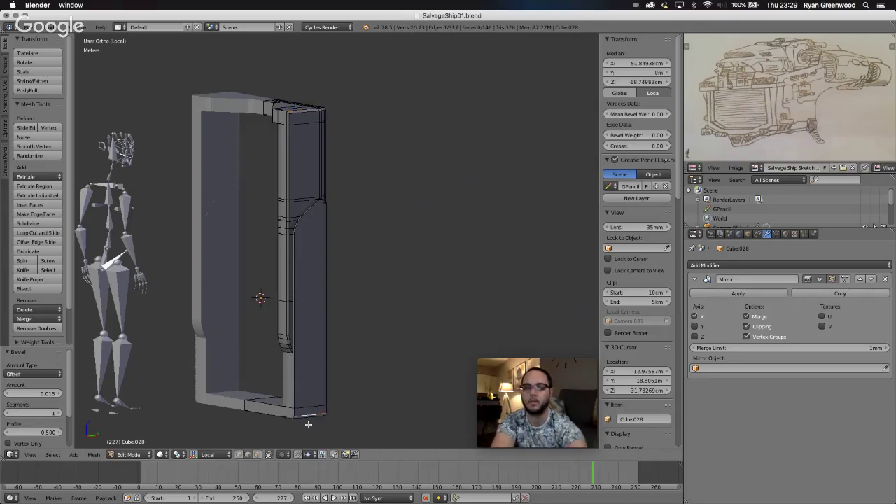
{"action": "scroll", "coordinate": [308, 425], "scroll_direction": "down", "scroll_amount": 2}
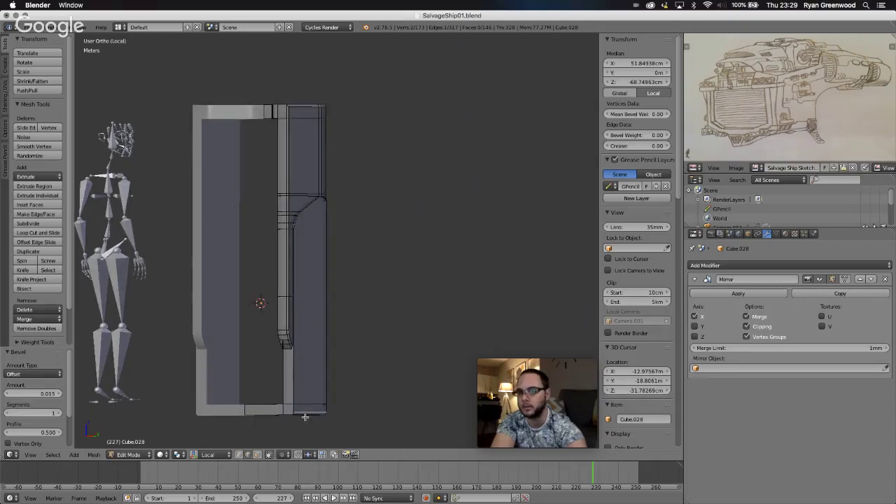
{"action": "right_click", "coordinate": [304, 415], "text": "shift"}
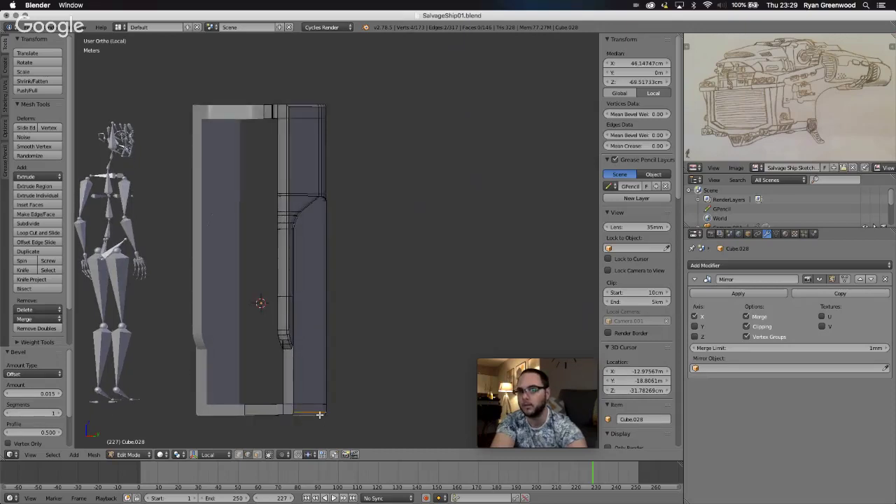
{"action": "scroll", "coordinate": [321, 430], "scroll_direction": "right", "scroll_amount": 5}
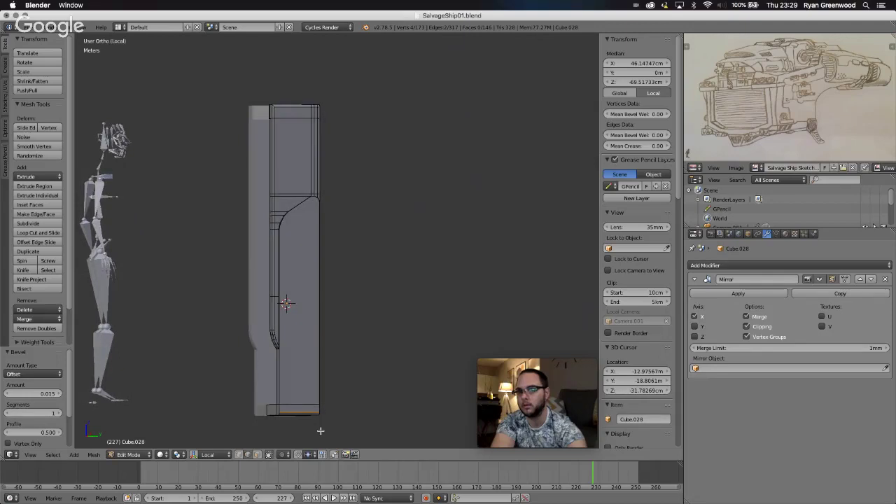
{"action": "middle_click_drag", "start_coordinate": [304, 418], "coordinate": [324, 428]}
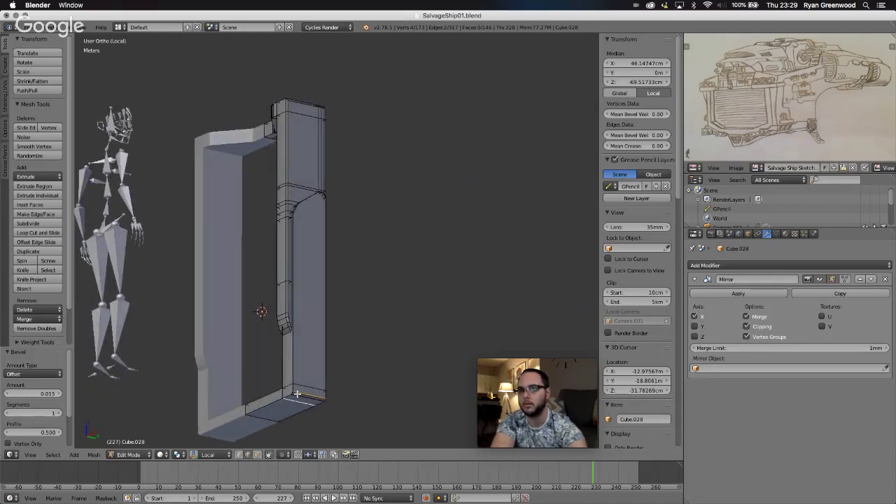
{"action": "right_click", "coordinate": [303, 399]}
{"action": "right_click", "coordinate": [304, 398], "text": "shift"}
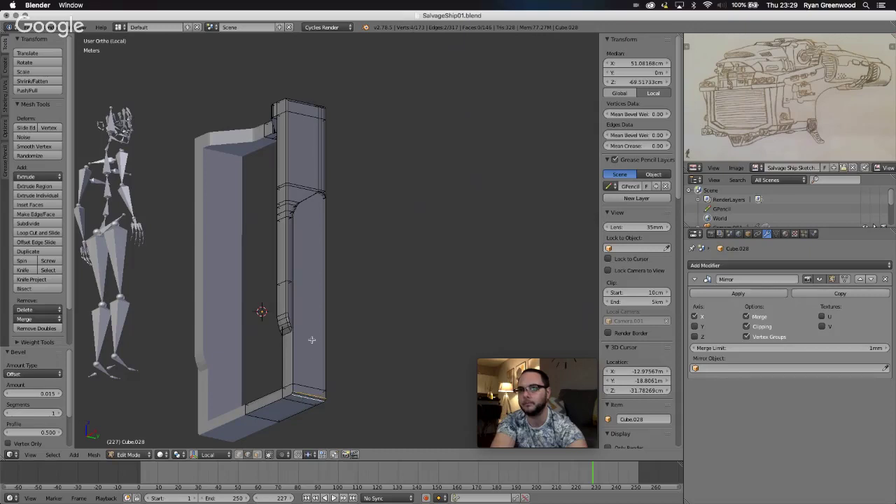
{"action": "middle_click_drag", "start_coordinate": [312, 340], "coordinate": [312, 340]}
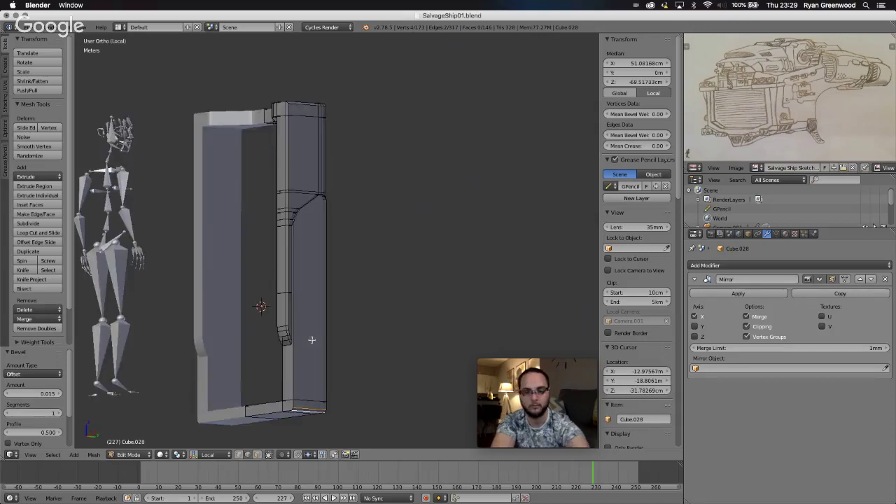
{"action": "key", "text": "ctrl+b"}
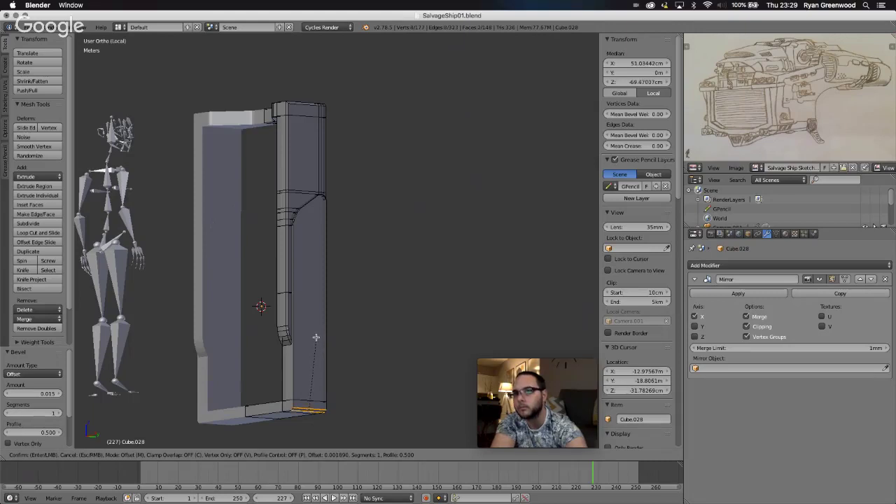
{"action": "left_click", "coordinate": [316, 338]}
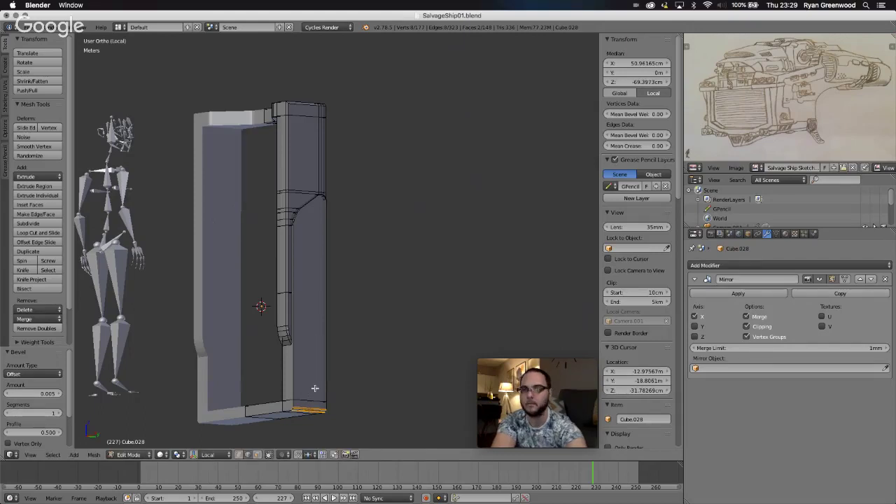
Bevel both rows of long edges along the chamfer at the frame's top outer corner by 0.005 with one segment.
{"action": "scroll", "coordinate": [316, 388], "scroll_direction": "up", "scroll_amount": 4}
{"action": "scroll", "coordinate": [315, 388], "scroll_direction": "up", "scroll_amount": 2}
{"action": "scroll", "coordinate": [315, 388], "scroll_direction": "up", "scroll_amount": 10, "text": "shift"}
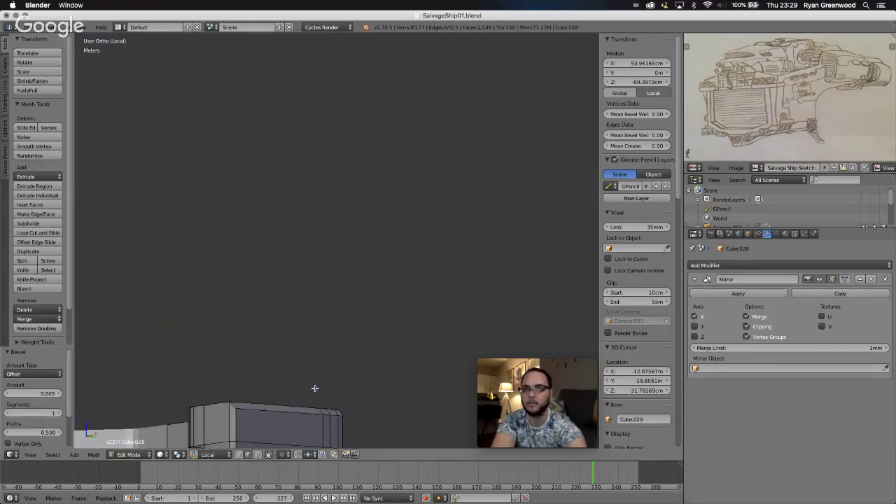
{"action": "scroll", "coordinate": [316, 388], "scroll_direction": "down", "scroll_amount": 1, "text": "shift"}
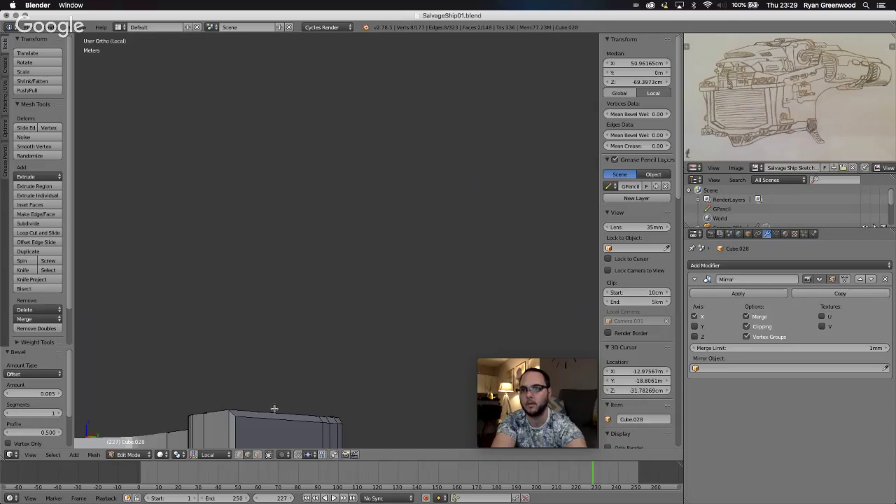
{"action": "right_click", "coordinate": [326, 421]}
{"action": "right_click", "coordinate": [334, 422]}
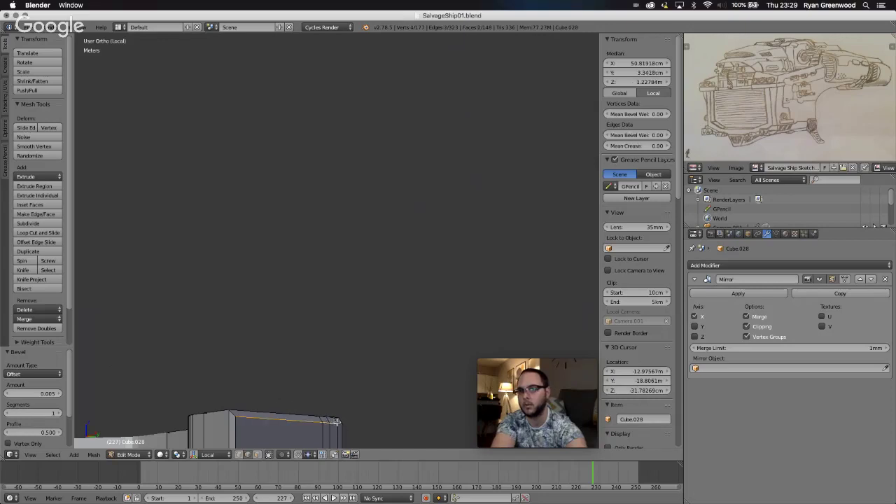
{"action": "right_click", "coordinate": [336, 418]}
{"action": "right_click", "coordinate": [330, 417], "text": "shift"}
{"action": "right_click", "coordinate": [324, 418], "text": "shift"}
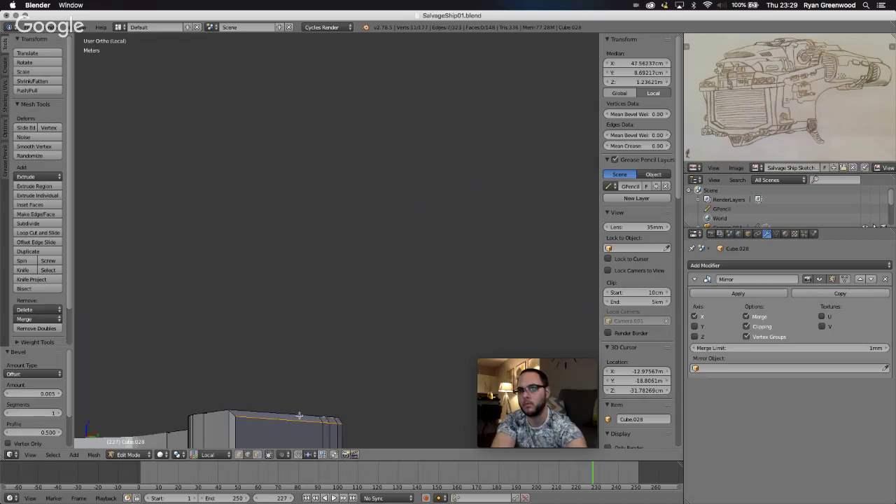
{"action": "right_click", "coordinate": [299, 416], "text": "shift"}
{"action": "middle_click_drag", "start_coordinate": [316, 436], "coordinate": [323, 385]}
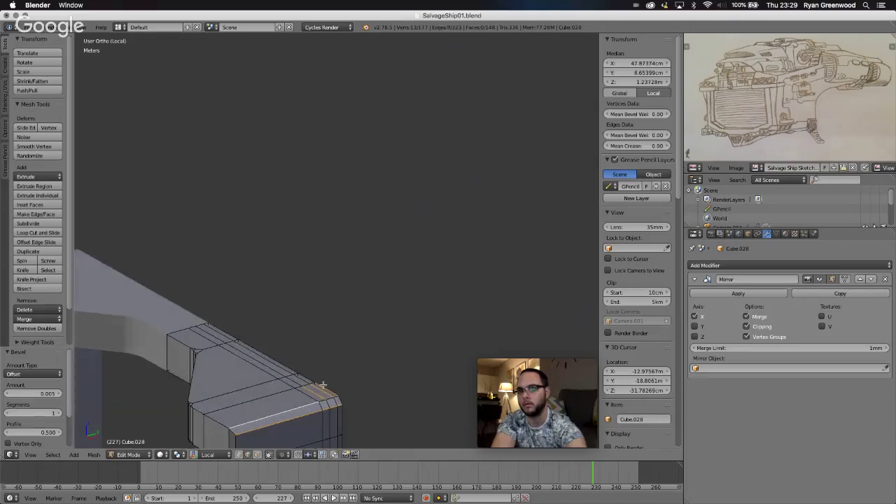
{"action": "right_click", "coordinate": [320, 392], "text": "shift"}
{"action": "right_click", "coordinate": [325, 390], "text": "shift"}
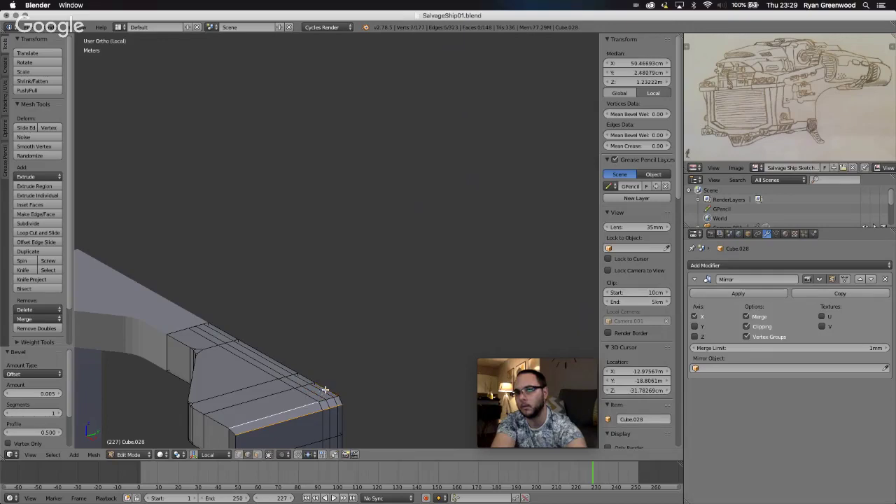
{"action": "right_click", "coordinate": [323, 401], "text": "shift"}
{"action": "right_click", "coordinate": [329, 399], "text": "shift"}
{"action": "right_click", "coordinate": [334, 399], "text": "shift"}
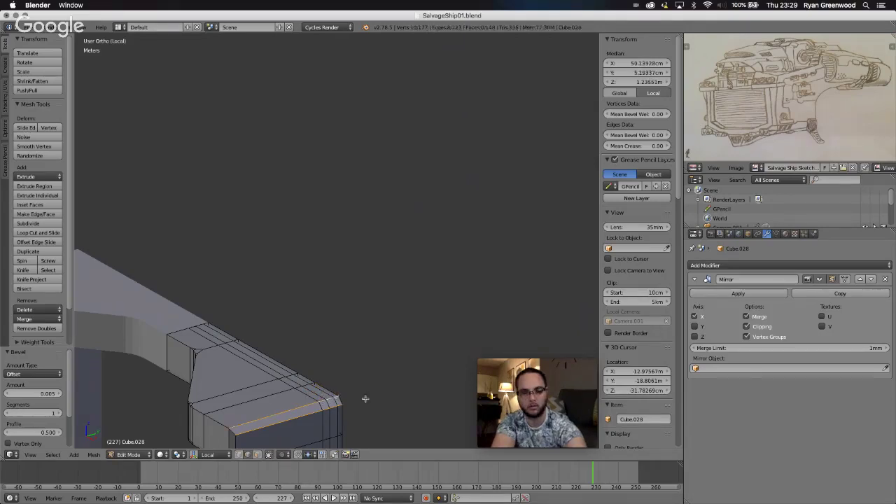
{"action": "key", "text": "ctrl+b"}
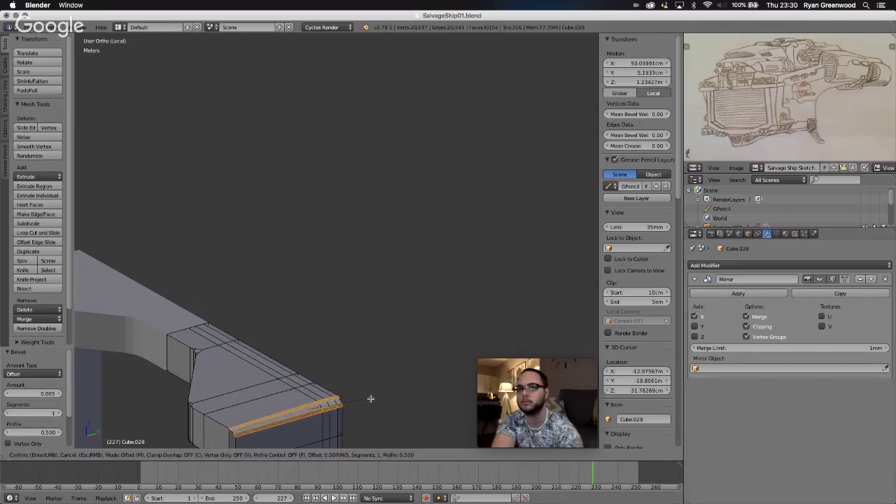
{"action": "left_click", "coordinate": [369, 398]}
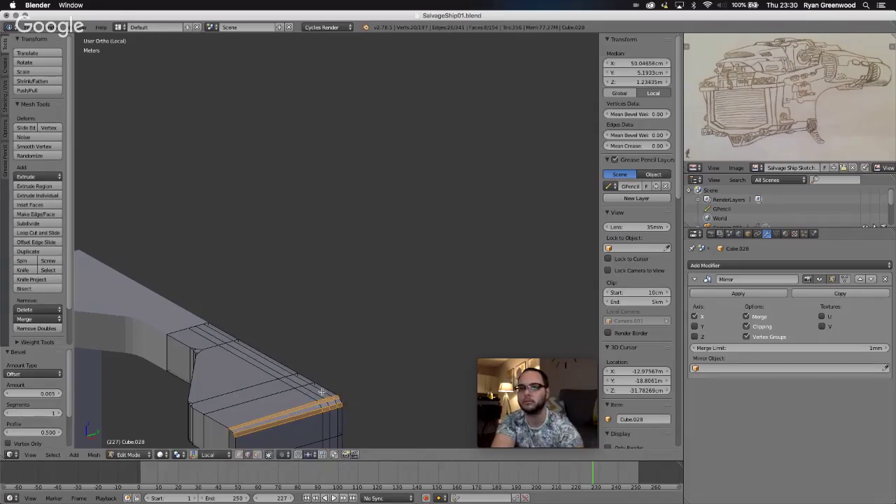
Leave mesh editing and examine the whole door frame from all sides against the human figure.
{"action": "key", "text": "Tab"}
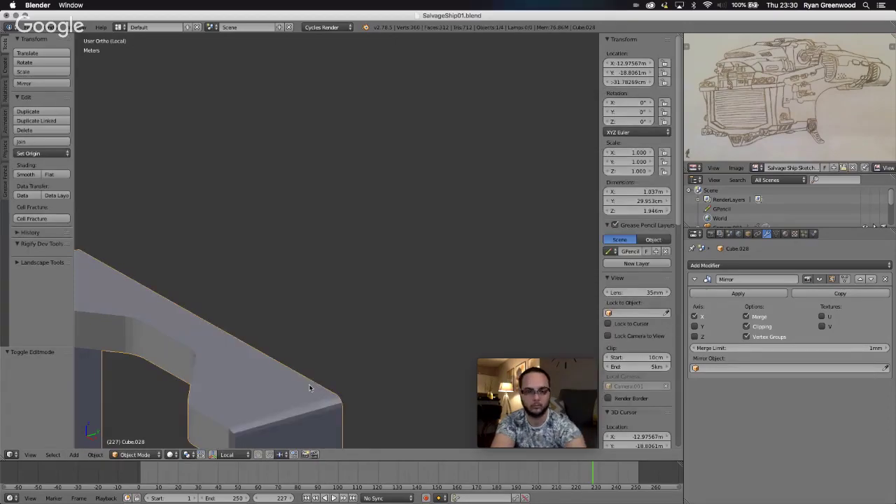
{"action": "scroll", "coordinate": [310, 387], "scroll_direction": "down", "scroll_amount": 8}
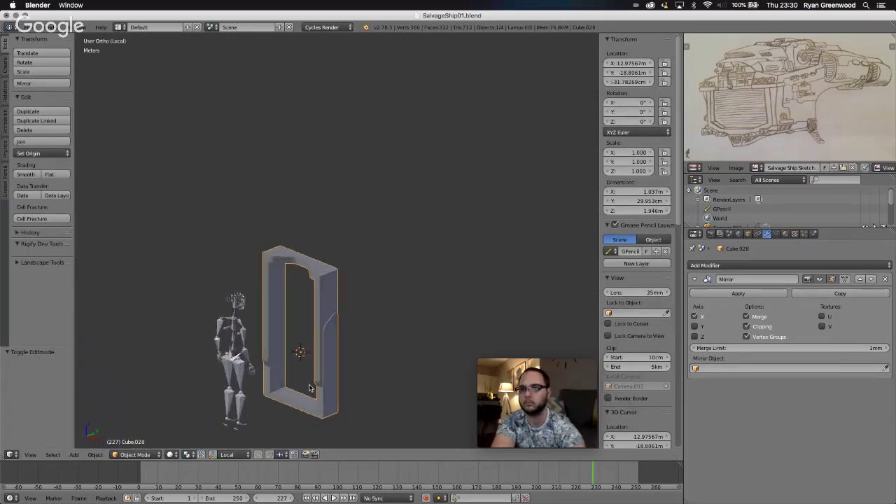
{"action": "scroll", "coordinate": [310, 388], "scroll_direction": "left", "scroll_amount": 10}
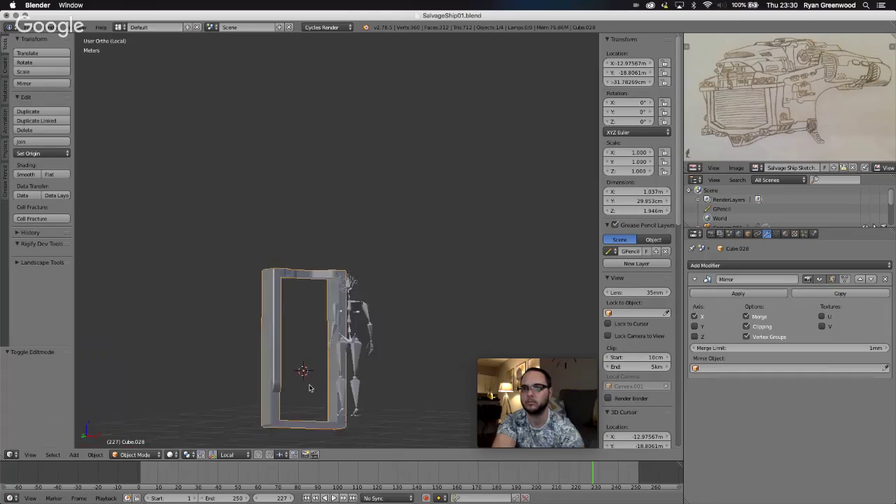
{"action": "scroll", "coordinate": [310, 388], "scroll_direction": "left", "scroll_amount": 10}
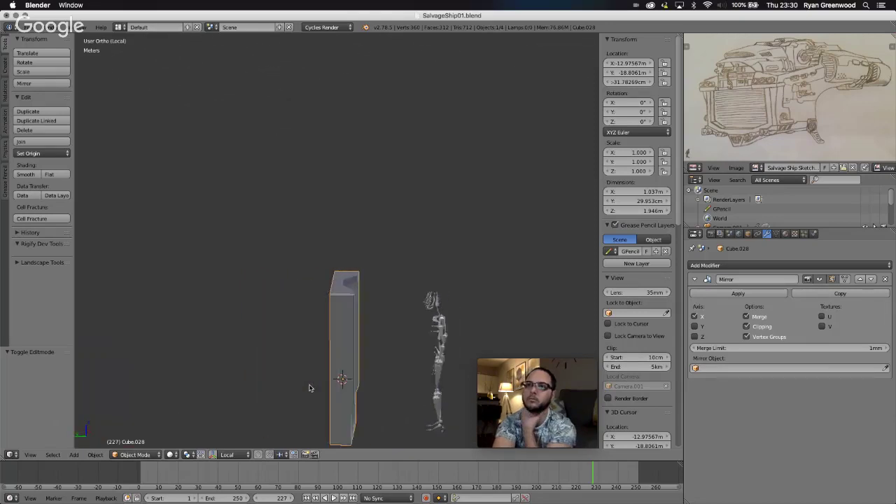
{"action": "scroll", "coordinate": [310, 387], "scroll_direction": "left", "scroll_amount": 8}
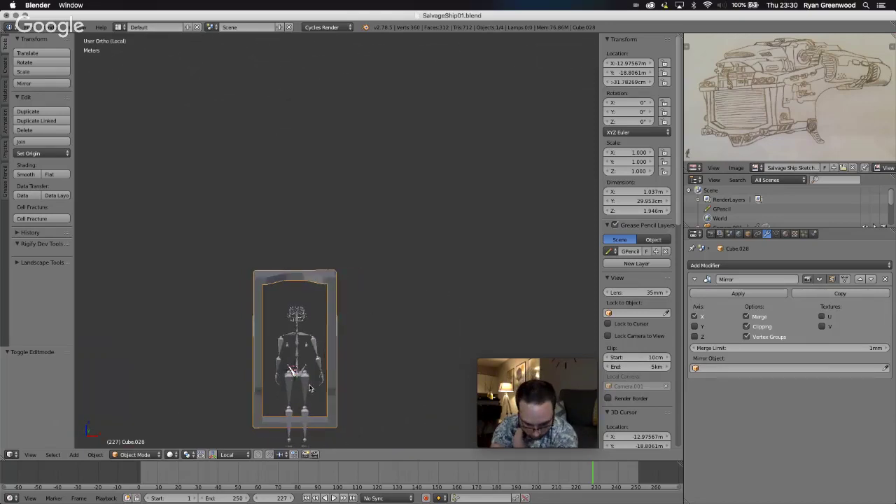
{"action": "scroll", "coordinate": [310, 388], "scroll_direction": "left", "scroll_amount": 10}
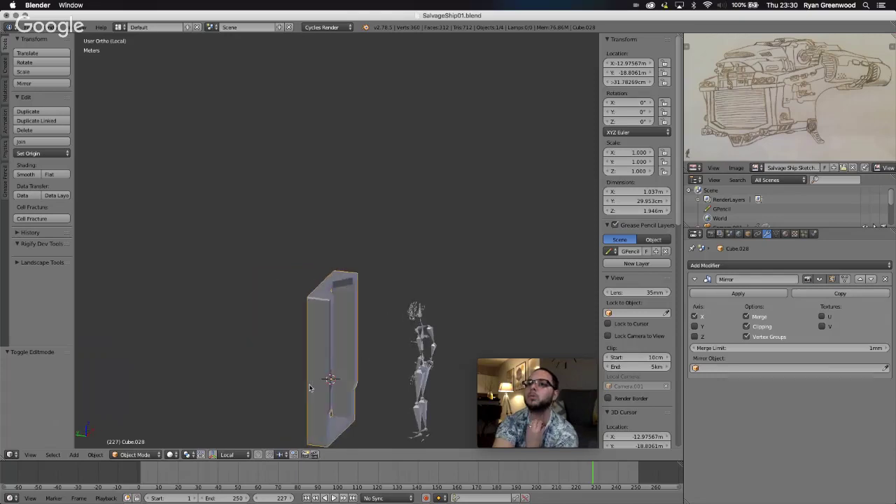
{"action": "scroll", "coordinate": [310, 387], "scroll_direction": "left", "scroll_amount": 10}
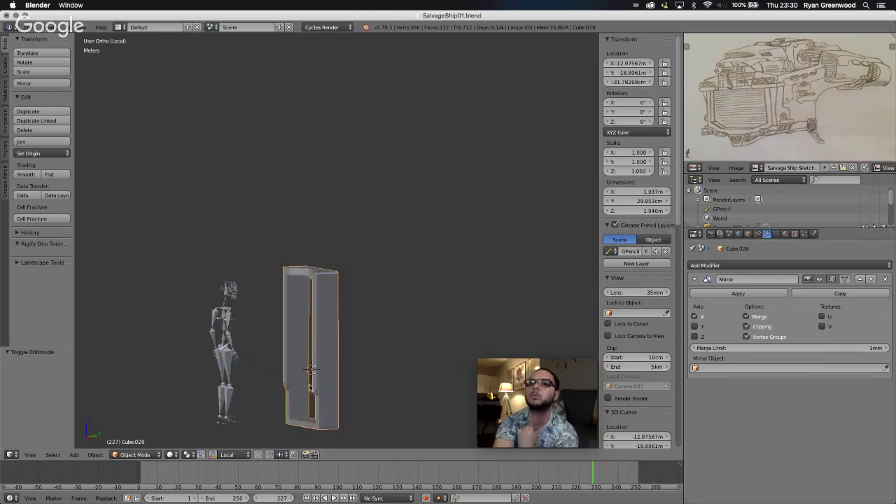
{"action": "scroll", "coordinate": [310, 387], "scroll_direction": "left", "scroll_amount": 5}
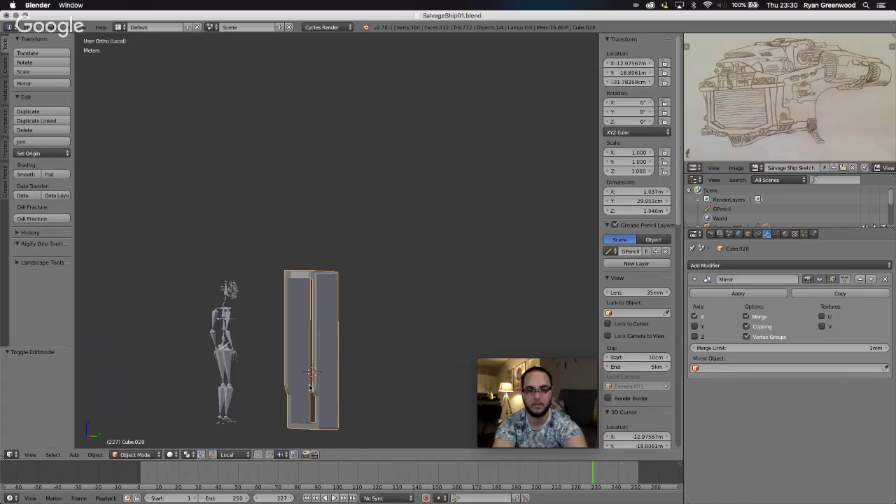
In mesh face editing, select the column of narrow inner-front faces along the side post, from its upper end down to the lower chamfer.
{"action": "key", "text": "Tab"}
{"action": "scroll", "coordinate": [311, 384], "scroll_direction": "up", "scroll_amount": 6}
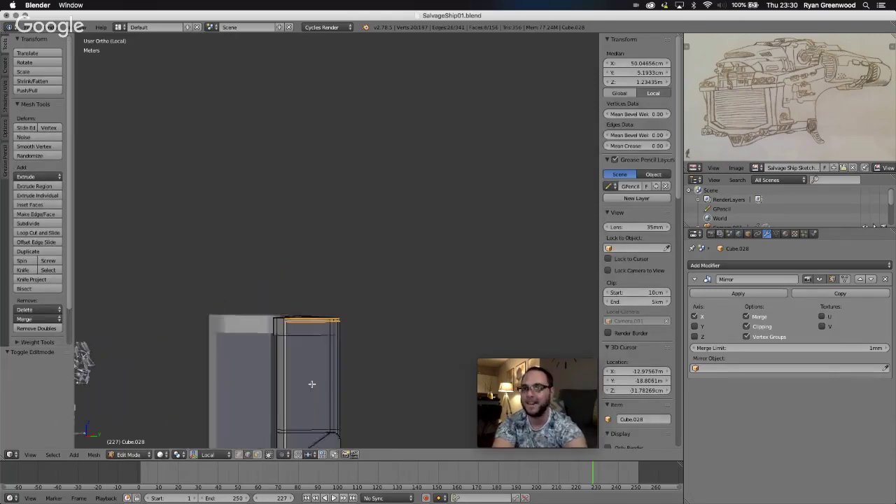
{"action": "scroll", "coordinate": [311, 384], "scroll_direction": "up", "scroll_amount": 1}
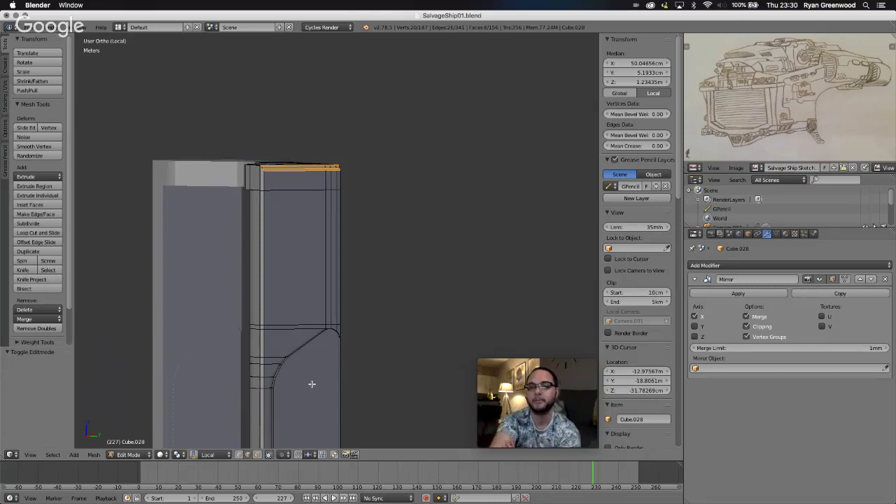
{"action": "middle_click_drag", "start_coordinate": [327, 388], "coordinate": [384, 388]}
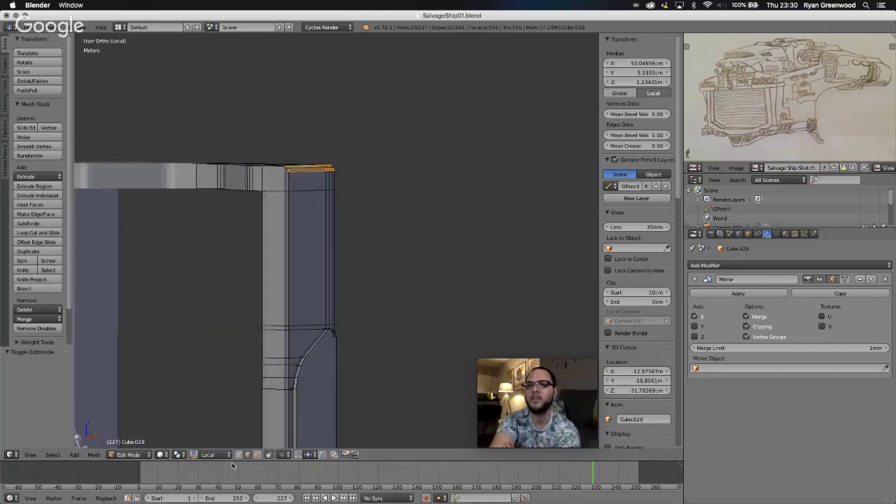
{"action": "left_click", "coordinate": [238, 455]}
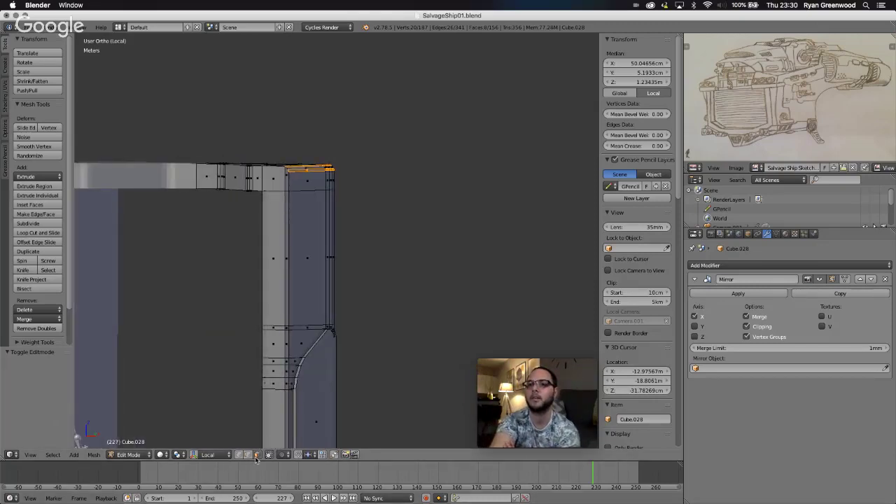
{"action": "left_click", "coordinate": [274, 209]}
{"action": "left_click", "coordinate": [276, 180]}
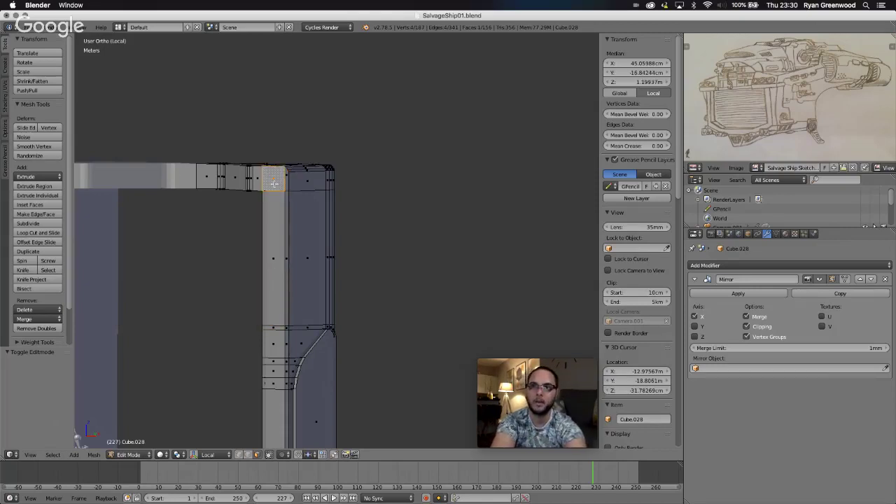
{"action": "left_click", "coordinate": [274, 277], "text": "shift"}
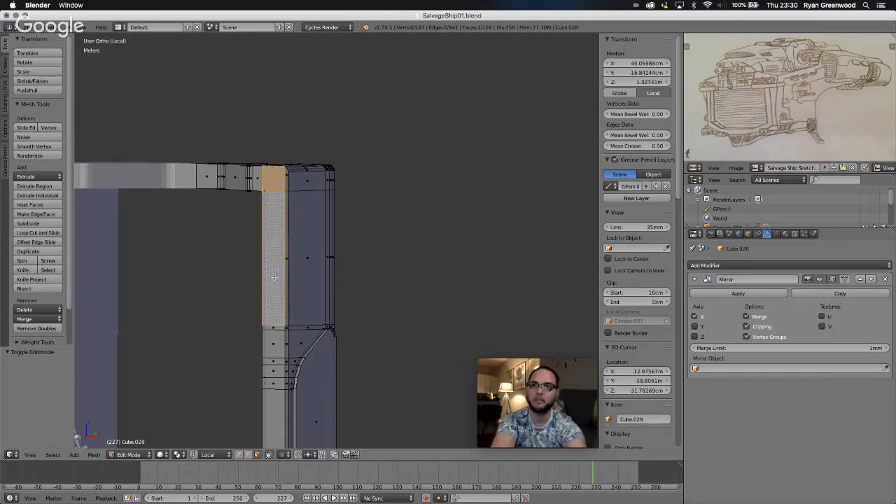
{"action": "left_click", "coordinate": [275, 328], "text": "shift"}
{"action": "left_click", "coordinate": [274, 347], "text": "shift"}
{"action": "left_click", "coordinate": [274, 370], "text": "shift"}
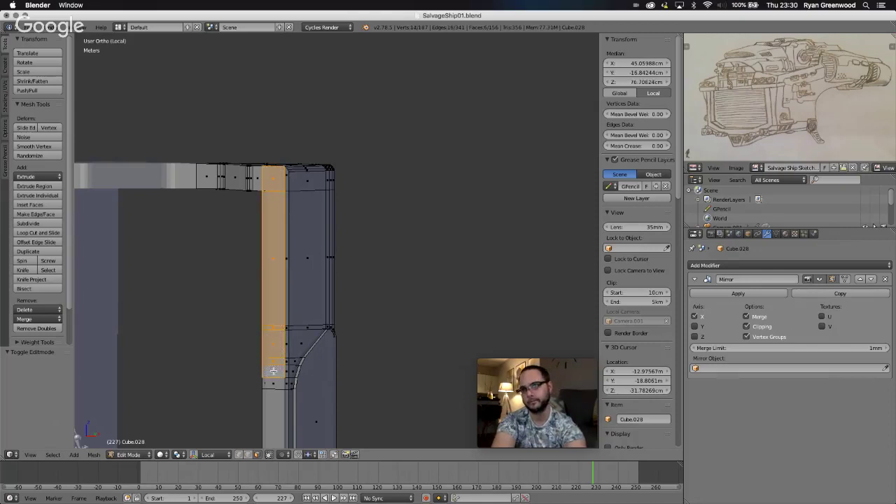
{"action": "left_click", "coordinate": [273, 382], "text": "shift"}
{"action": "left_click", "coordinate": [273, 403], "text": "shift"}
{"action": "scroll", "coordinate": [316, 400], "scroll_direction": "down", "scroll_amount": 5}
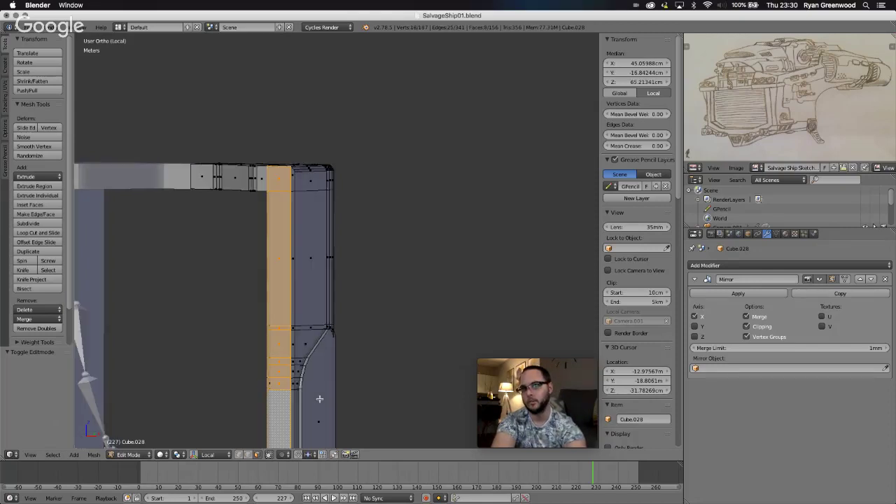
{"action": "scroll", "coordinate": [320, 398], "scroll_direction": "down", "scroll_amount": 2, "text": "shift"}
{"action": "right_click", "coordinate": [275, 363], "text": "shift"}
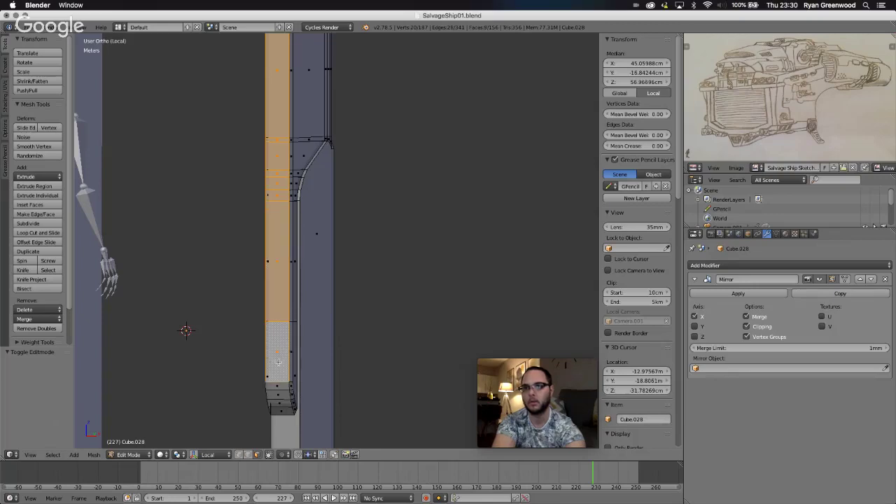
{"action": "scroll", "coordinate": [315, 375], "scroll_direction": "left", "scroll_amount": 5}
{"action": "scroll", "coordinate": [316, 376], "scroll_direction": "left", "scroll_amount": 10}
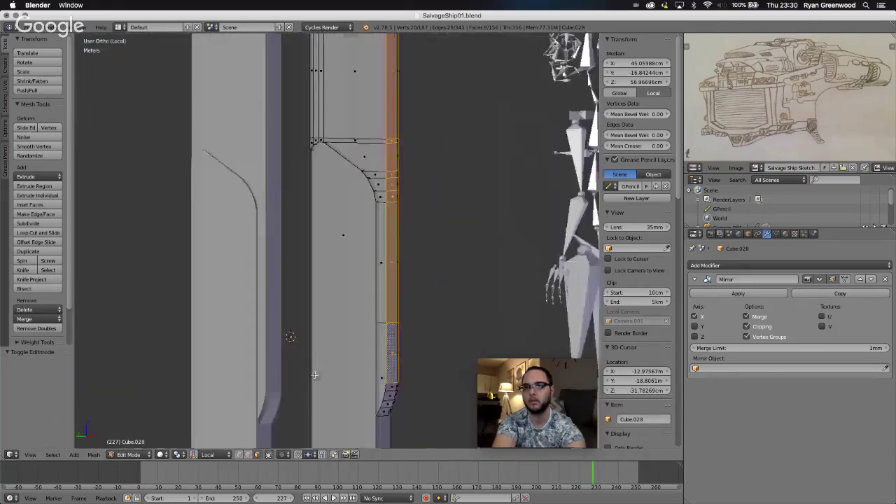
{"action": "scroll", "coordinate": [314, 375], "scroll_direction": "up", "scroll_amount": 1}
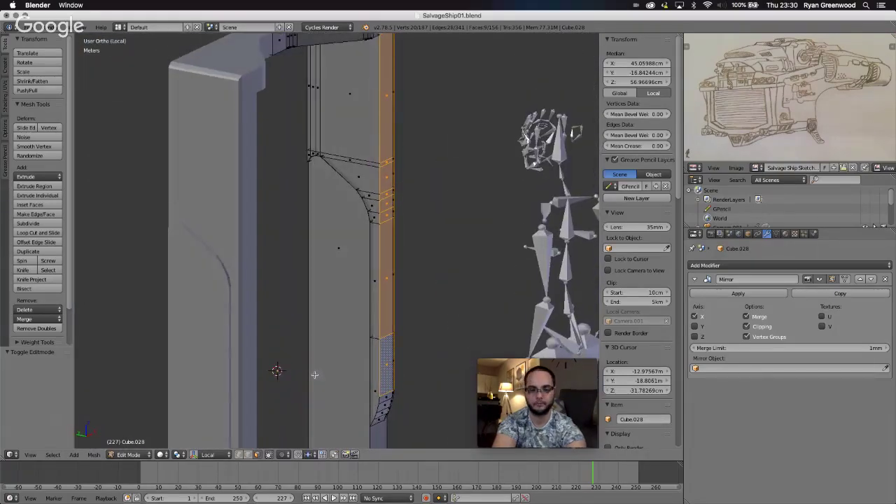
{"action": "key", "text": "g"}
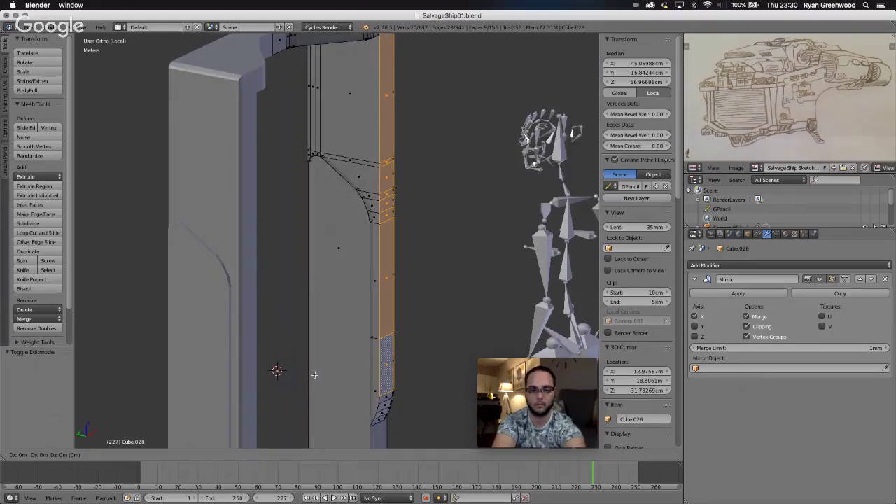
{"action": "key", "text": "y"}
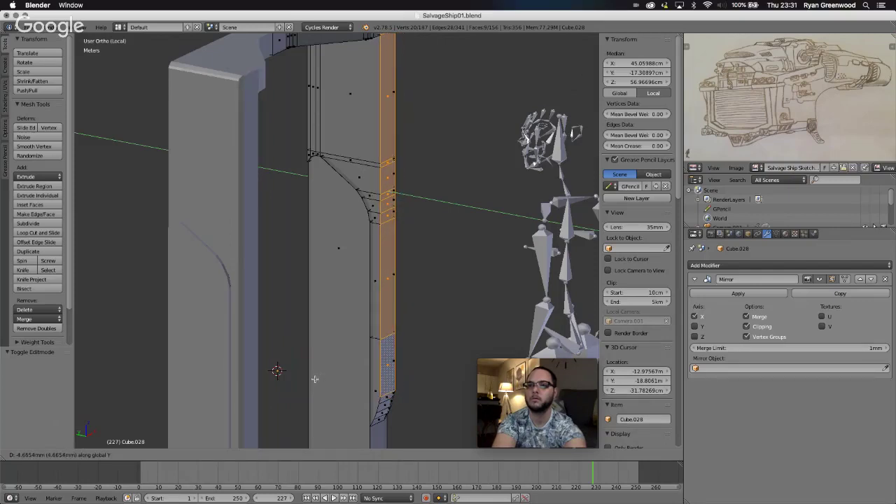
{"action": "left_click", "coordinate": [317, 379]}
Extrude the selected column of post faces outward along their normal by about 13.23 cm.
{"action": "key", "text": "e"}
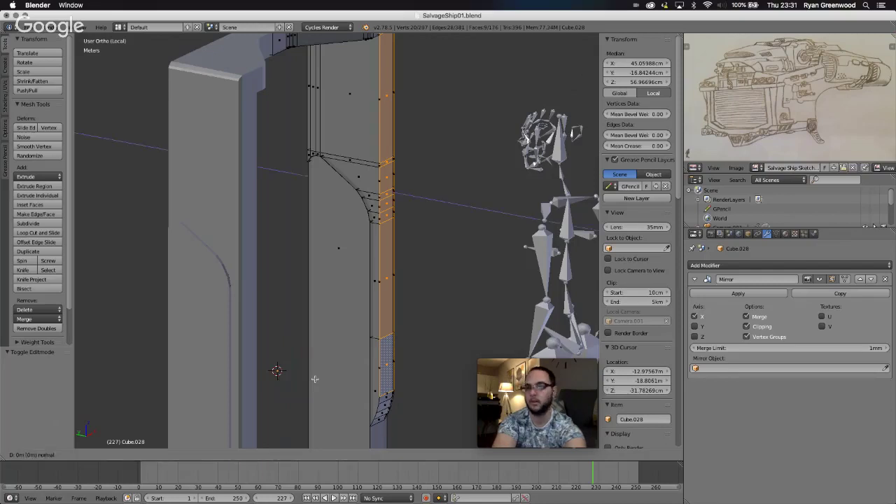
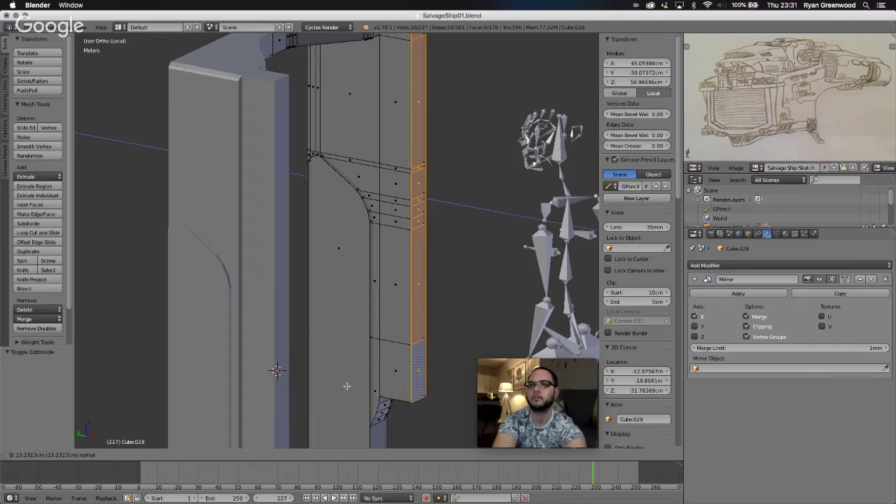
{"action": "left_click", "coordinate": [346, 386]}
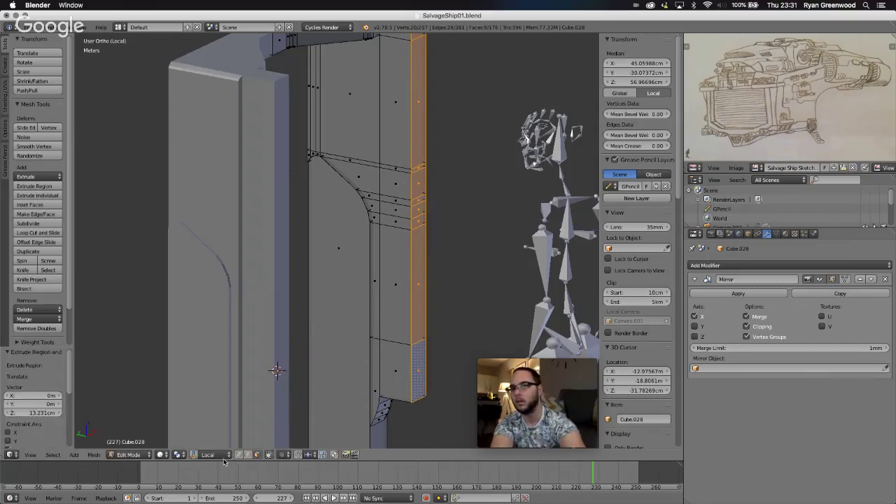
Merge each of the extrusion's two lowest outer corner vertices into the vertex directly above it, using At Last, to slope the lower end.
{"action": "left_click", "coordinate": [247, 454]}
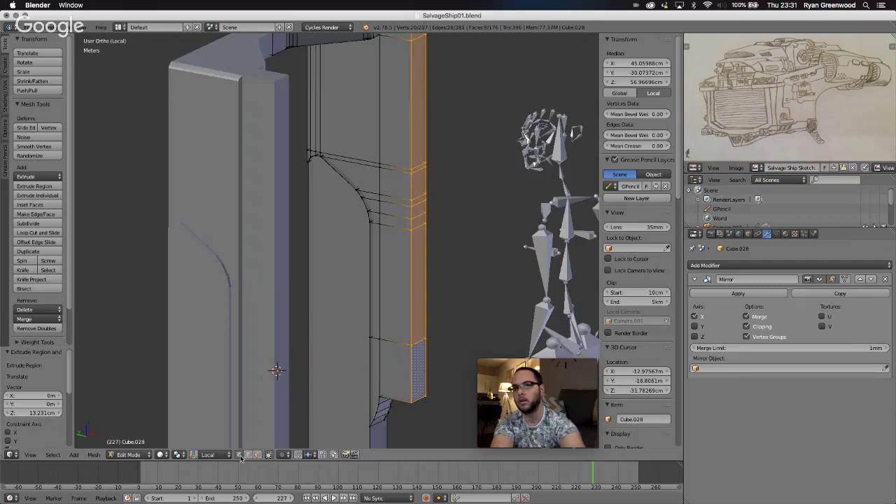
{"action": "left_click", "coordinate": [410, 403]}
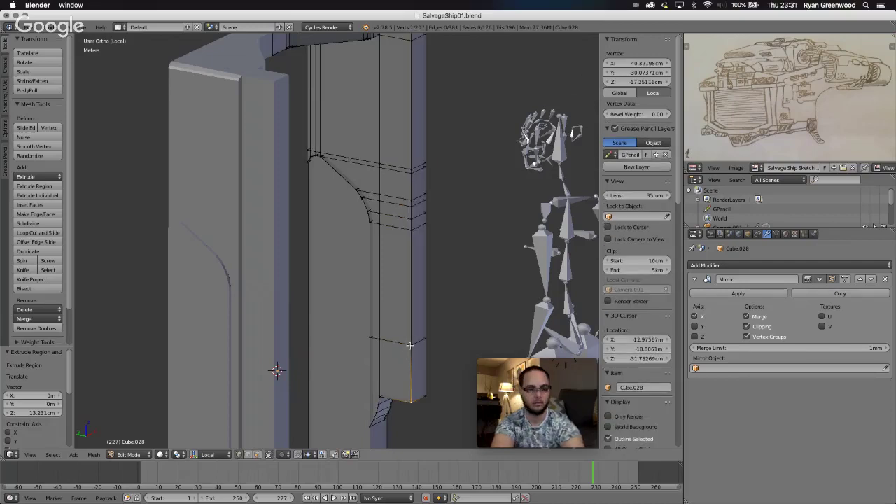
{"action": "right_click", "coordinate": [410, 346]}
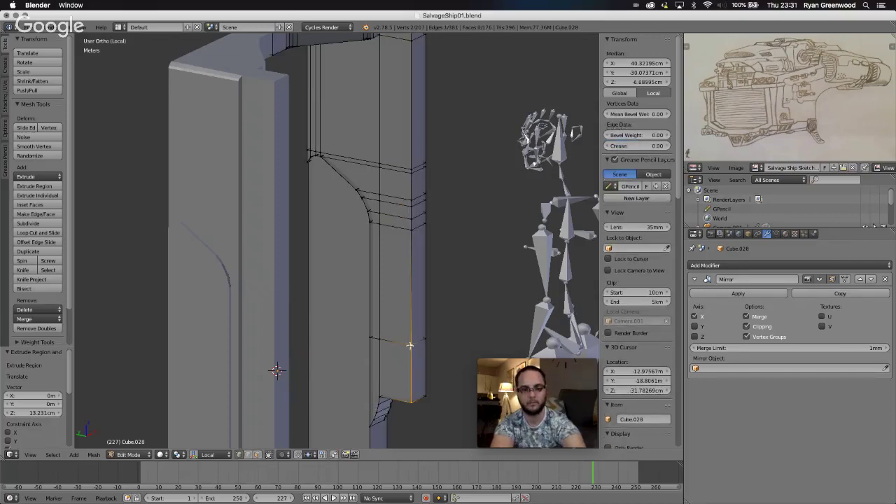
{"action": "key", "text": "alt+m"}
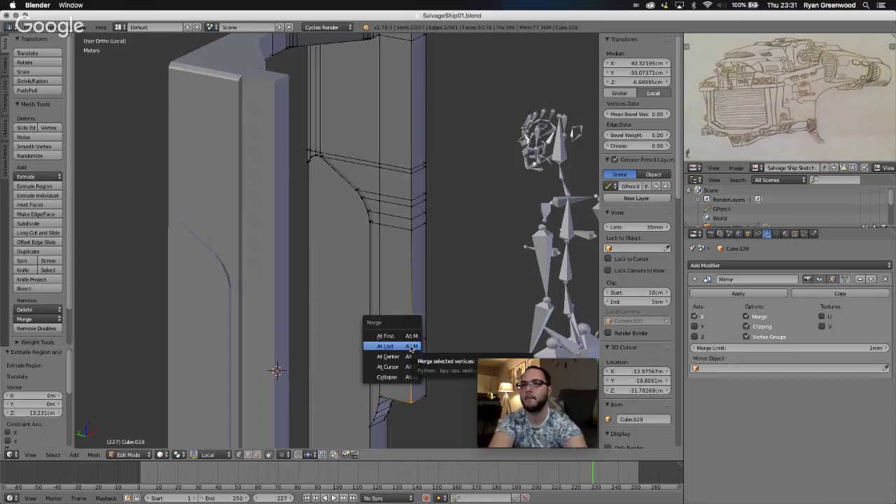
{"action": "left_click", "coordinate": [411, 347]}
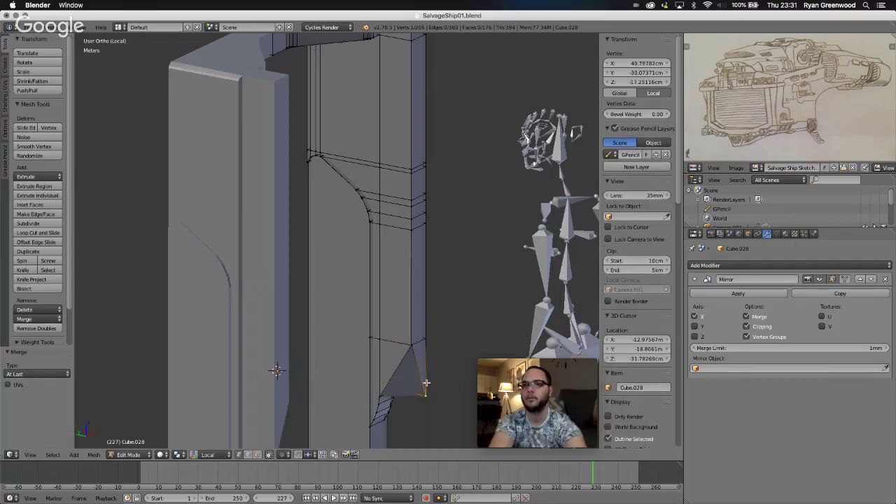
{"action": "right_click", "coordinate": [426, 341], "text": "shift"}
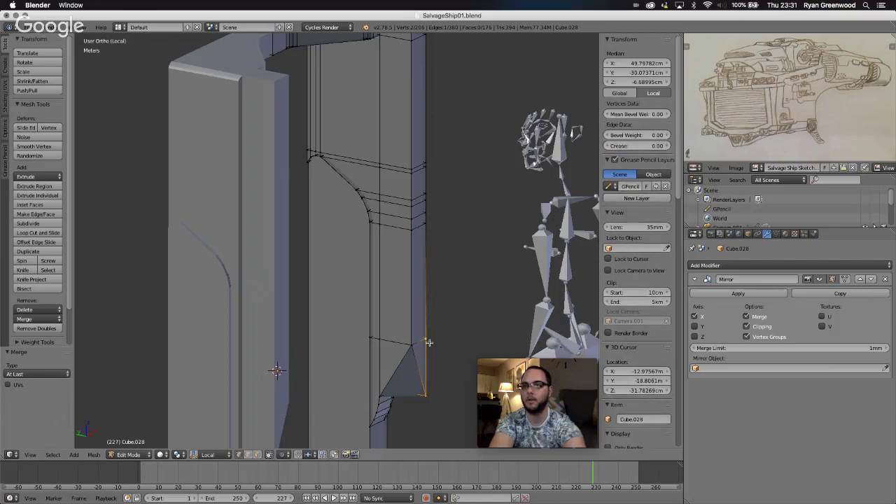
{"action": "key", "text": "alt+m"}
{"action": "left_click", "coordinate": [468, 375]}
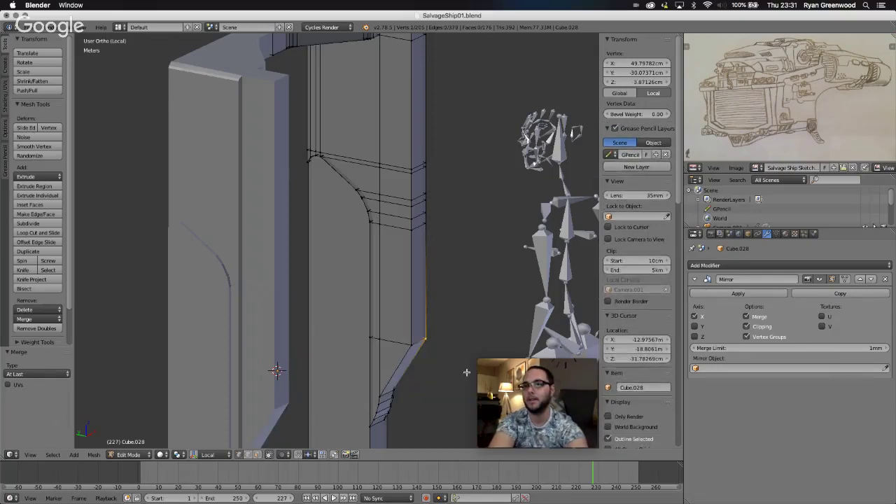
Merge each of the extrusion's two topmost outer corner vertices into the vertex directly below it, using At Last, to slope the upper end.
{"action": "middle_click_drag", "start_coordinate": [434, 370], "coordinate": [435, 371]}
{"action": "scroll", "coordinate": [434, 371], "scroll_direction": "right", "scroll_amount": 6}
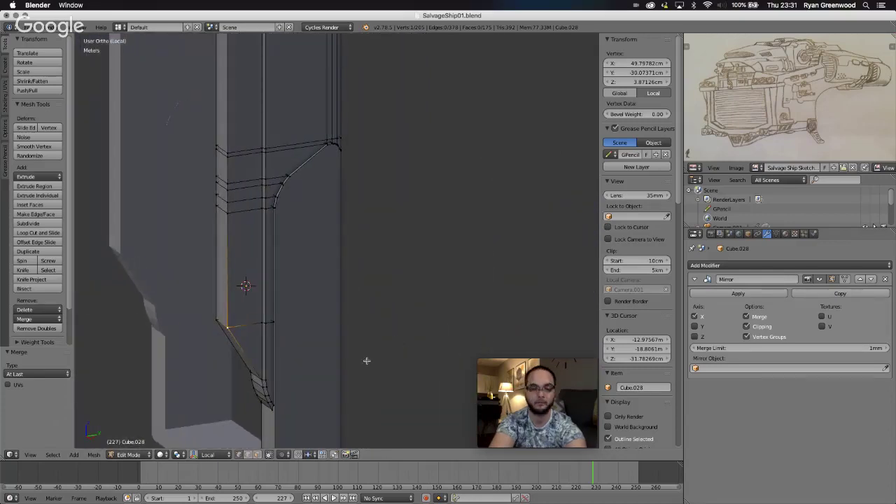
{"action": "scroll", "coordinate": [367, 360], "scroll_direction": "up", "scroll_amount": 8, "text": "shift"}
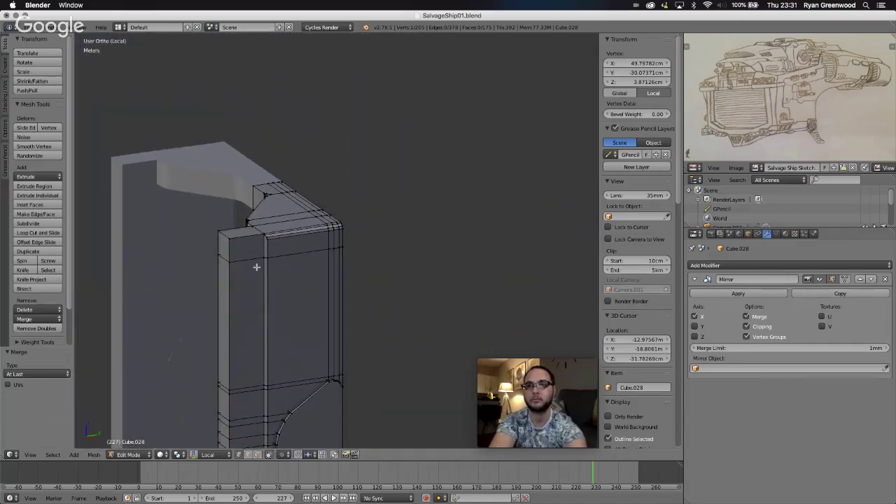
{"action": "right_click", "coordinate": [229, 239]}
{"action": "right_click", "coordinate": [229, 260], "text": "shift"}
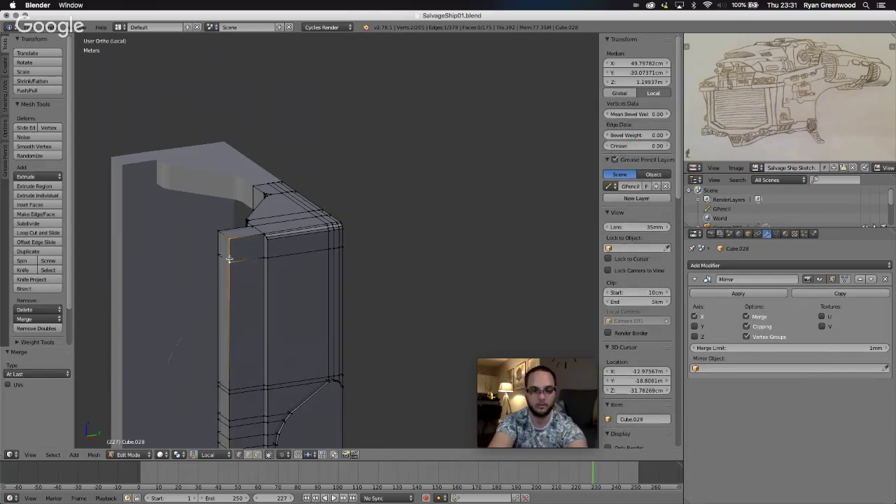
{"action": "key", "text": "alt+m"}
{"action": "left_click", "coordinate": [229, 260]}
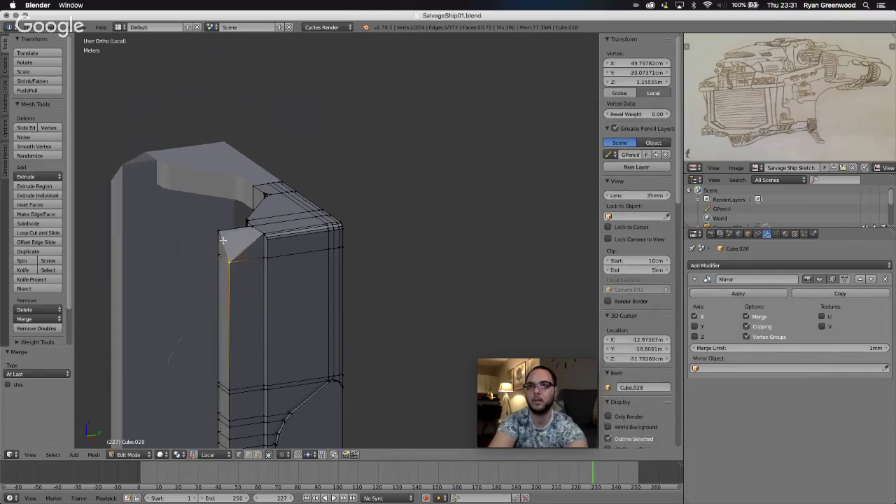
{"action": "right_click", "coordinate": [218, 256], "text": "shift"}
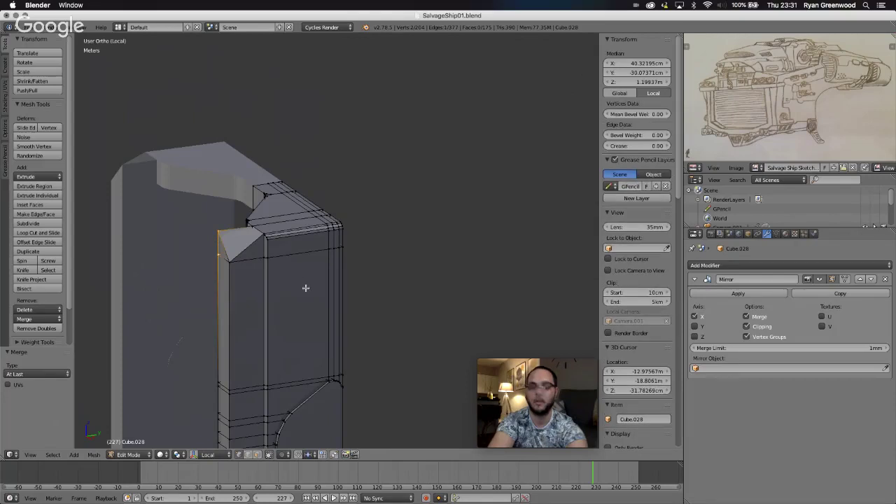
{"action": "key", "text": "alt+m"}
{"action": "left_click", "coordinate": [305, 288]}
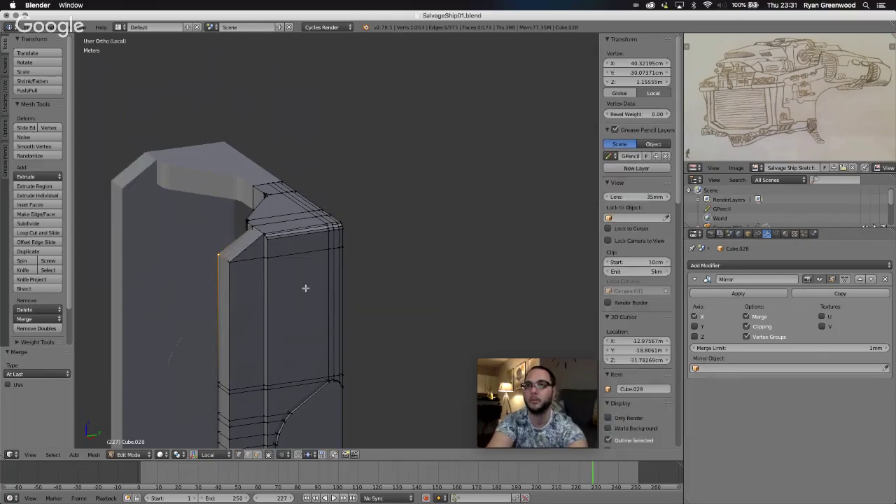
Bevel the outer edge at the foot of the extrusion's upper slope by about 0.041 with one segment.
{"action": "key", "text": "a"}
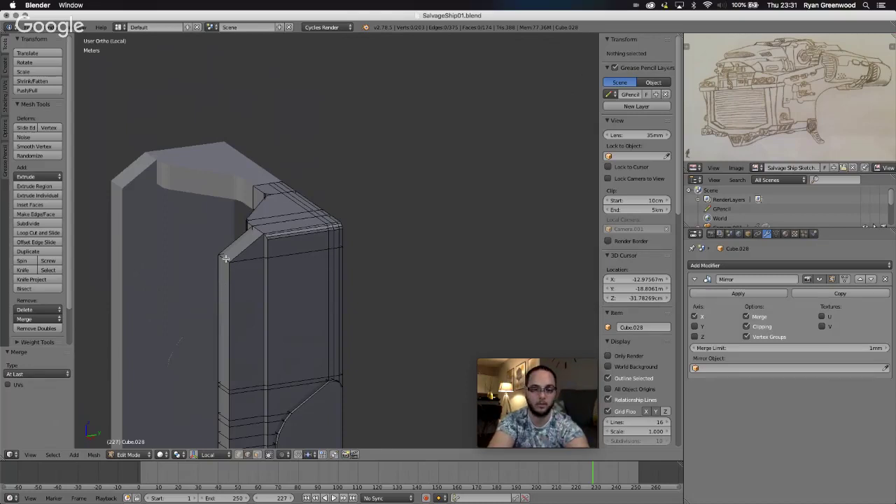
{"action": "right_click", "coordinate": [226, 258]}
{"action": "scroll", "coordinate": [244, 289], "scroll_direction": "left", "scroll_amount": 5}
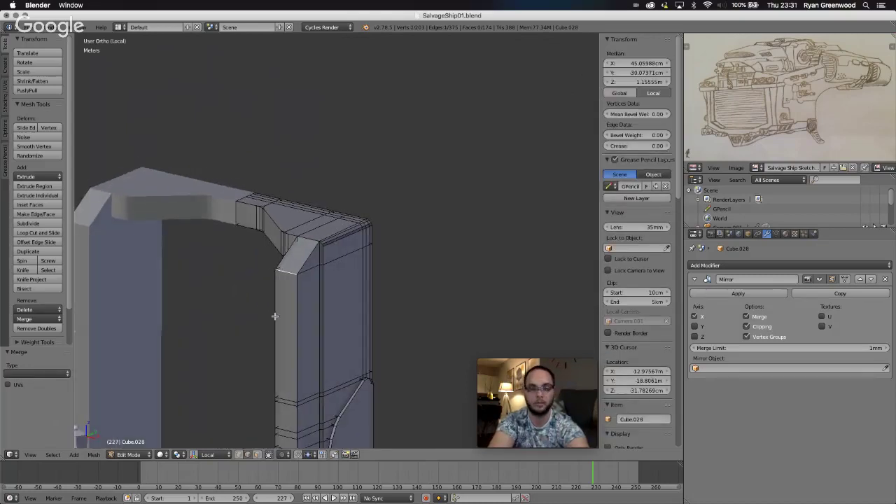
{"action": "key", "text": "ctrl+b"}
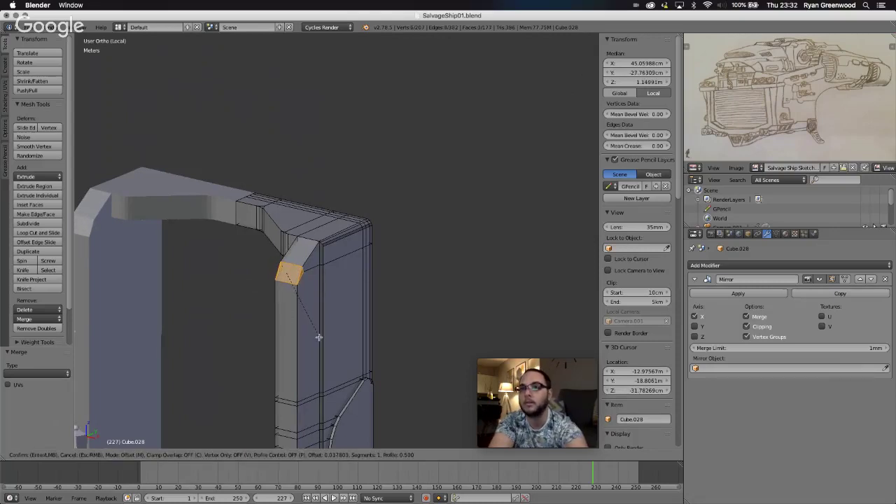
{"action": "left_click", "coordinate": [318, 339]}
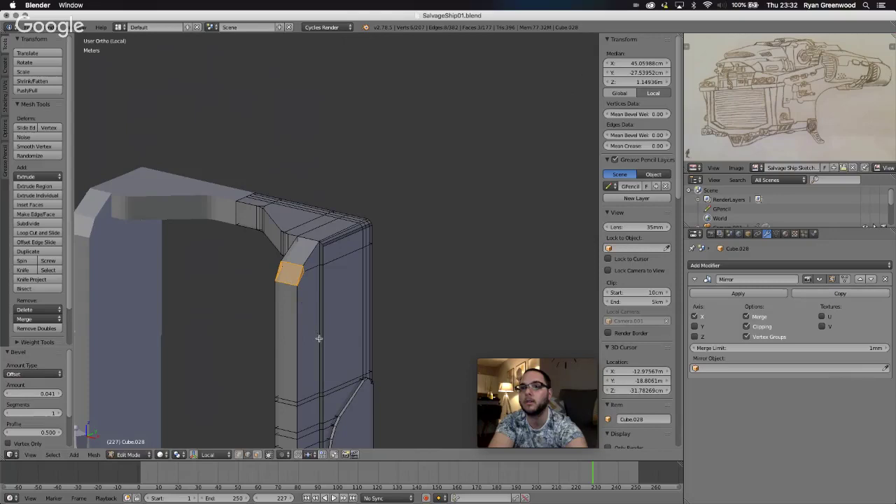
Bevel both border edges of the chamfer at the foot of the extrusion's upper slope by about 0.020 with one segment.
{"action": "right_click", "coordinate": [289, 262]}
{"action": "right_click", "coordinate": [299, 284], "text": "shift"}
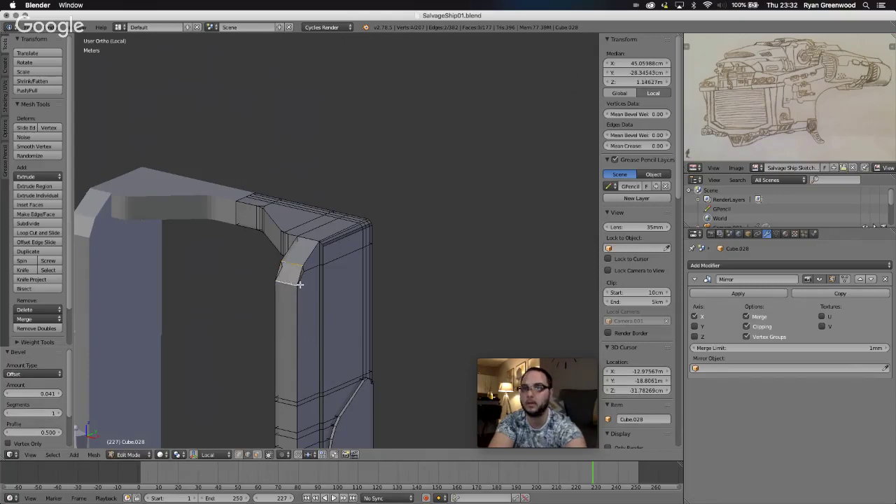
{"action": "key", "text": "ctrl+b"}
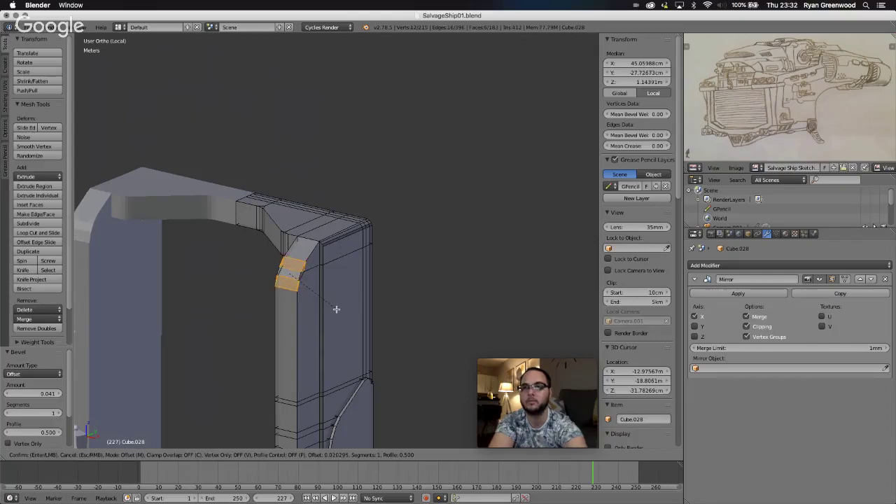
{"action": "left_click", "coordinate": [336, 309]}
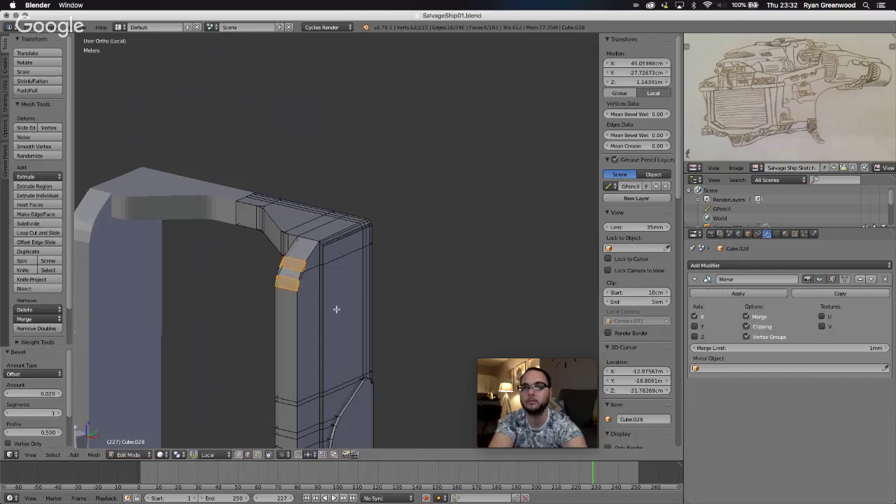
Bevel the four parallel edges across the post's upper bend by about 0.007 with one segment to round it further.
{"action": "right_click", "coordinate": [291, 264]}
{"action": "right_click", "coordinate": [288, 272], "text": "shift"}
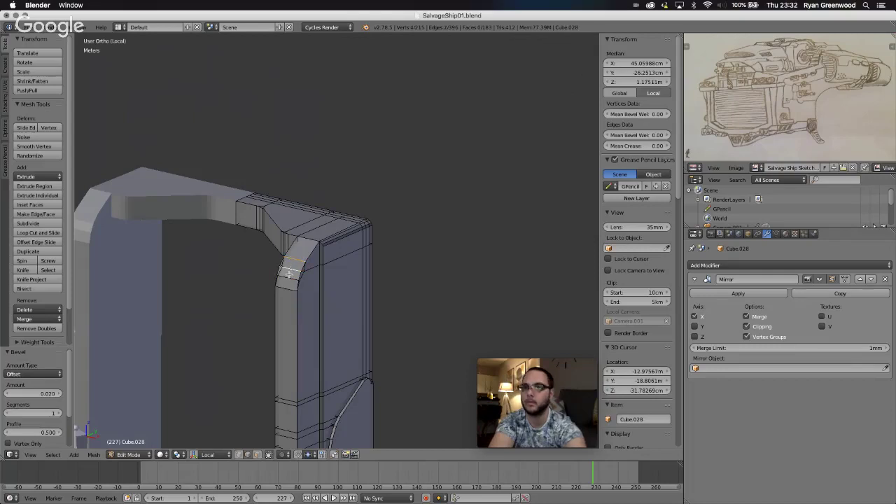
{"action": "right_click", "coordinate": [287, 278], "text": "shift"}
{"action": "right_click", "coordinate": [287, 288], "text": "shift"}
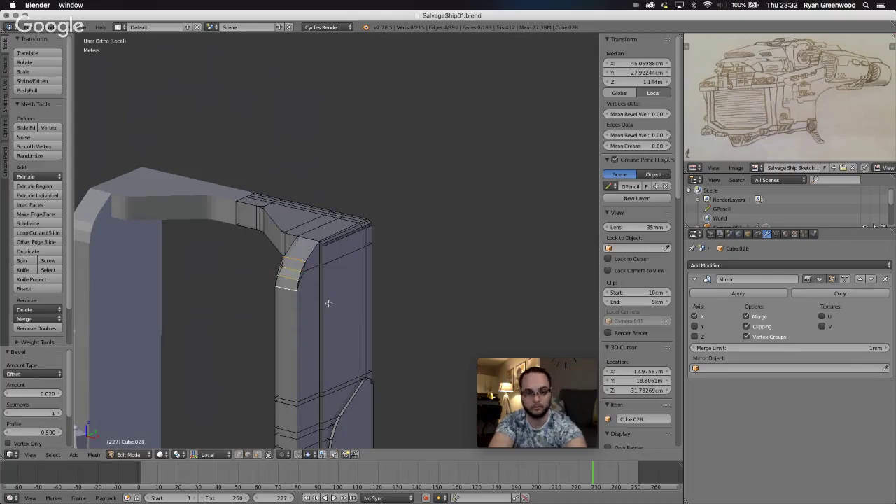
{"action": "key", "text": "ctrl+b"}
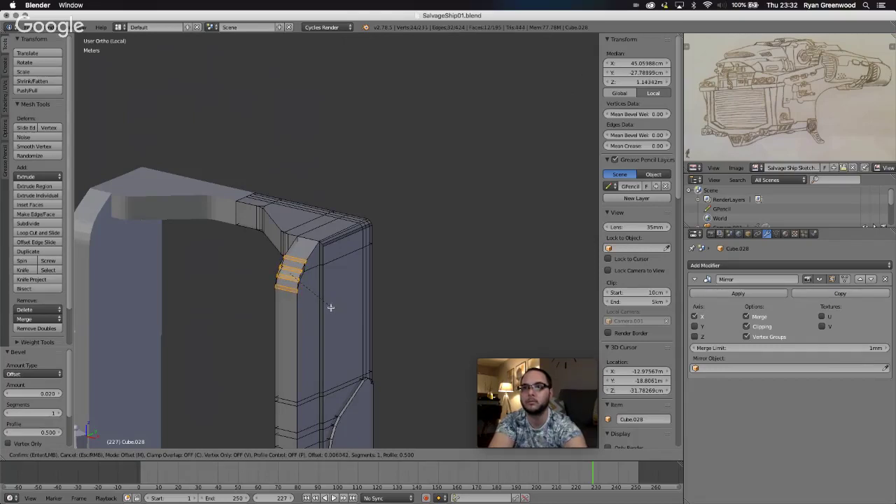
{"action": "left_click", "coordinate": [331, 307]}
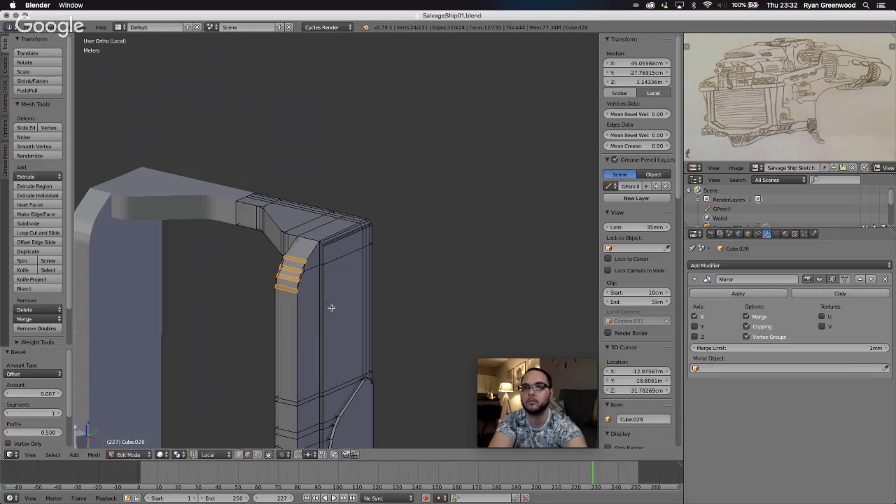
Bevel the outer edge at the top of the extrusion's lower slope by about 0.045 with one segment.
{"action": "scroll", "coordinate": [314, 358], "scroll_direction": "down", "scroll_amount": 2}
{"action": "scroll", "coordinate": [314, 358], "scroll_direction": "up", "scroll_amount": 1}
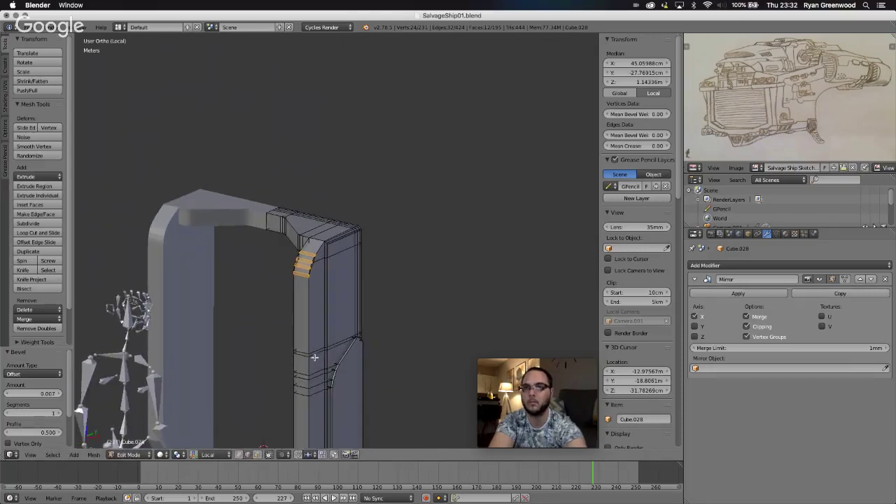
{"action": "scroll", "coordinate": [315, 358], "scroll_direction": "down", "scroll_amount": 7, "text": "shift"}
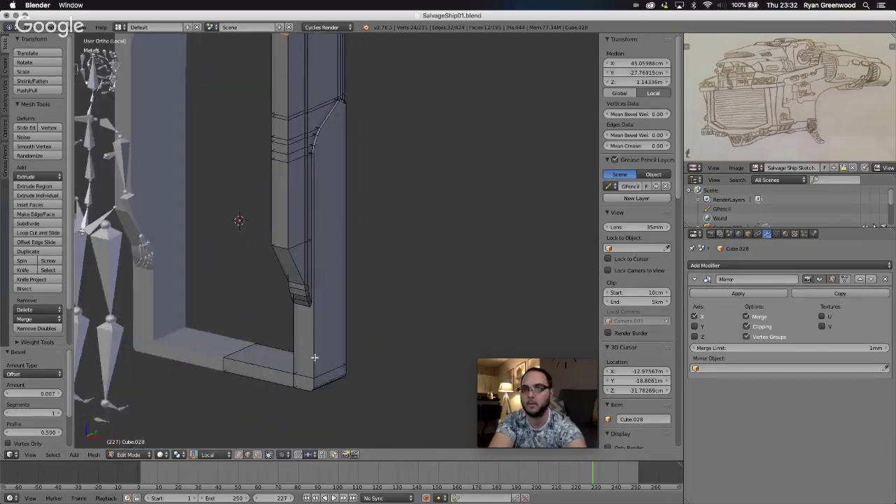
{"action": "right_click", "coordinate": [321, 306]}
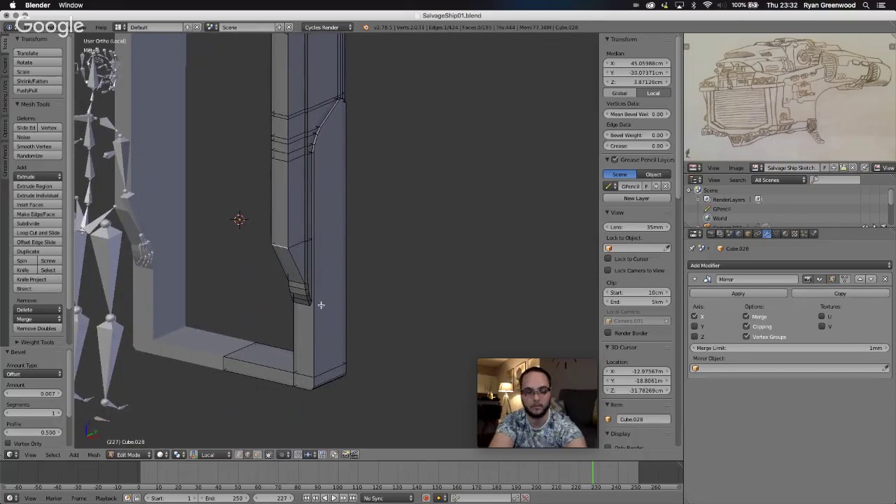
{"action": "key", "text": "ctrl+b"}
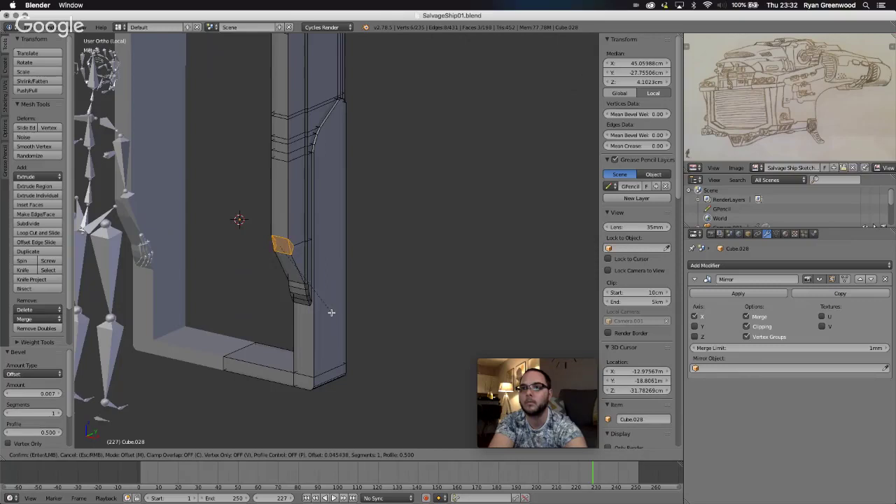
{"action": "left_click", "coordinate": [331, 312]}
Bevel both border edges of the chamfer at the top of the lower slope by about 0.020 with one segment.
{"action": "right_click", "coordinate": [279, 237]}
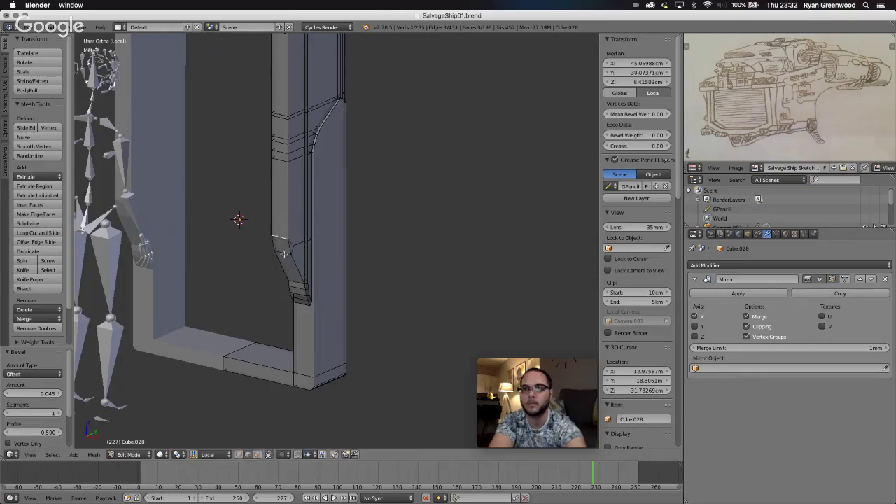
{"action": "right_click", "coordinate": [283, 253], "text": "shift"}
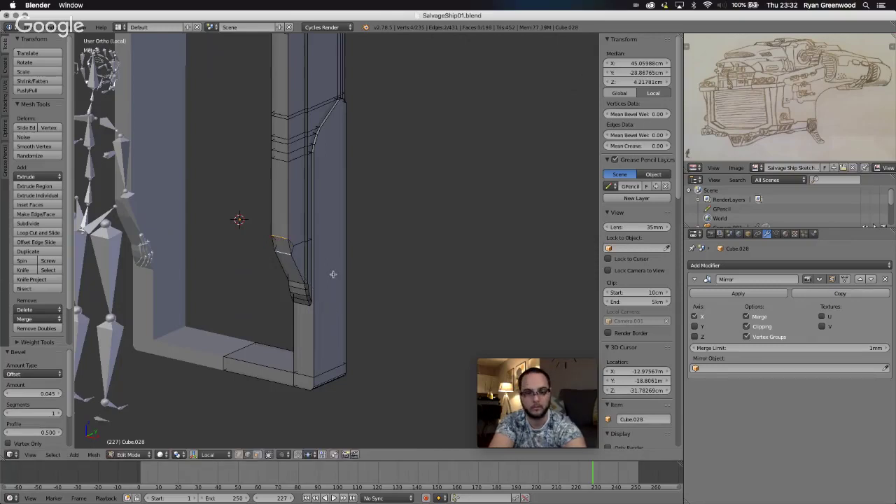
{"action": "key", "text": "ctrl+b"}
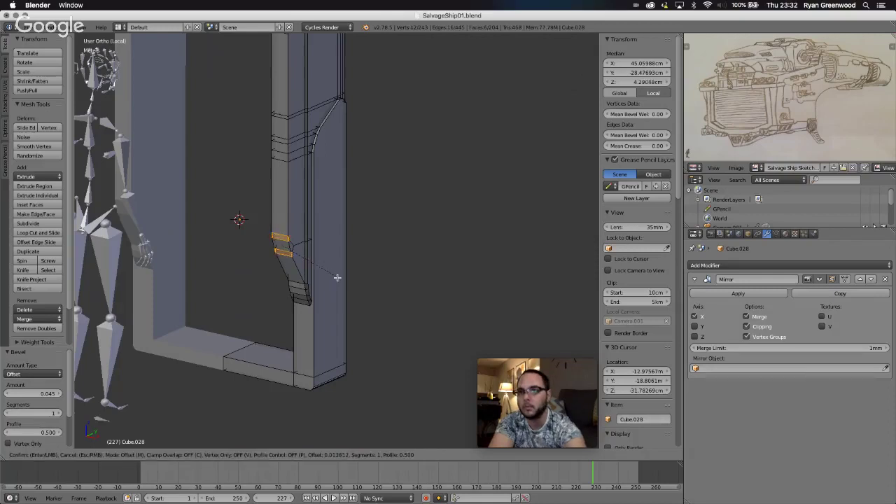
{"action": "left_click", "coordinate": [337, 280]}
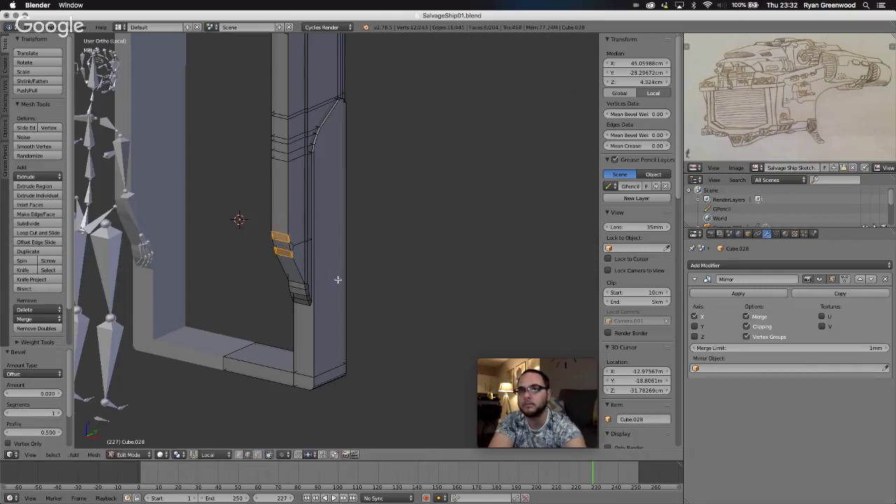
Leave Edit Mode and examine the mirrored door frame from all around, comparing its proportions with the human rig.
{"action": "scroll", "coordinate": [287, 293], "scroll_direction": "right", "scroll_amount": 3}
{"action": "scroll", "coordinate": [287, 293], "scroll_direction": "left", "scroll_amount": 6}
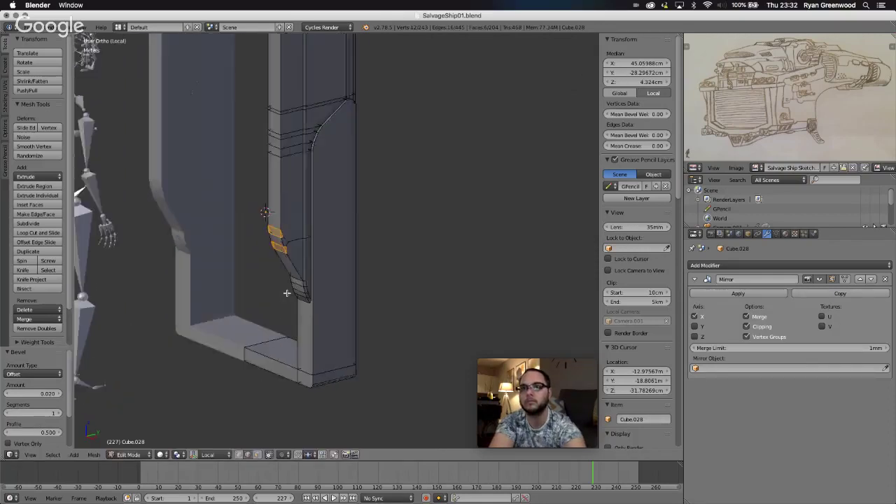
{"action": "scroll", "coordinate": [287, 293], "scroll_direction": "left", "scroll_amount": 10}
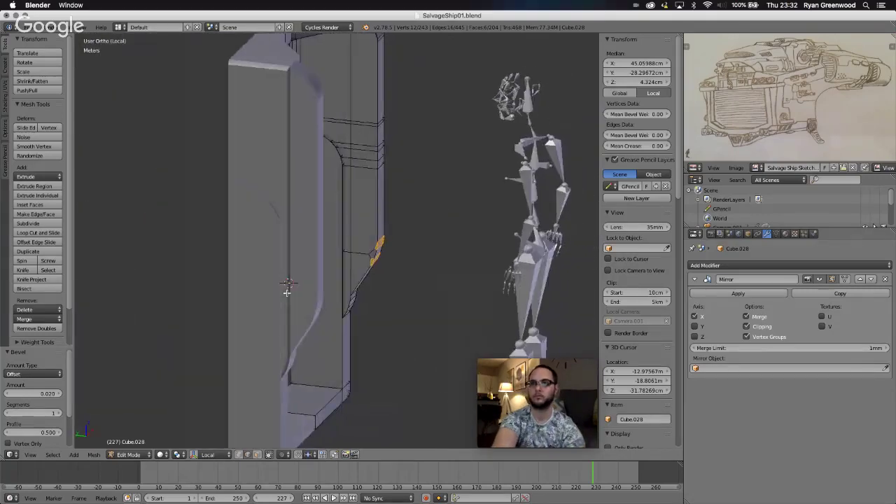
{"action": "scroll", "coordinate": [286, 293], "scroll_direction": "left", "scroll_amount": 3}
{"action": "key", "text": "Tab"}
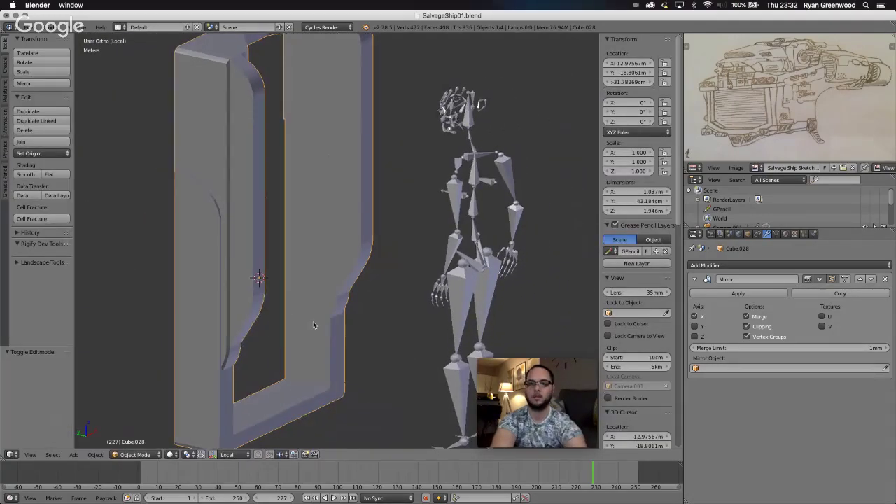
{"action": "key", "text": "KP_Decimal"}
{"action": "scroll", "coordinate": [313, 324], "scroll_direction": "left", "scroll_amount": 10}
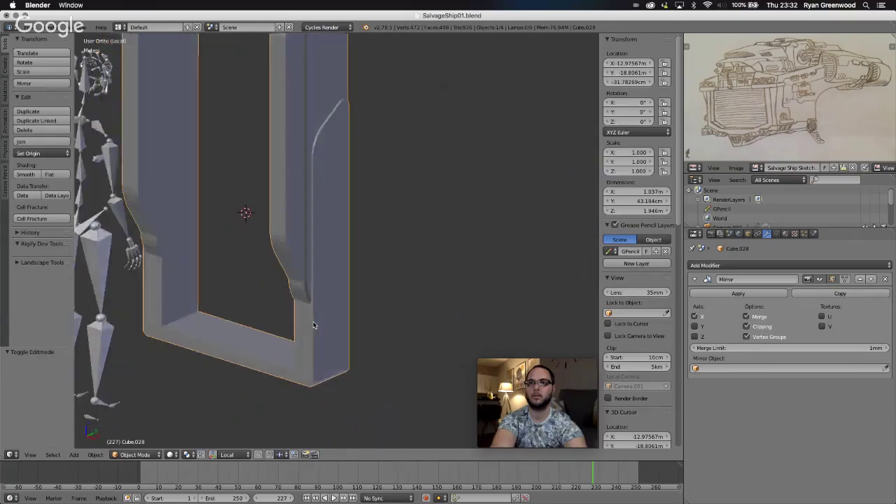
{"action": "scroll", "coordinate": [313, 325], "scroll_direction": "left", "scroll_amount": 2}
{"action": "scroll", "coordinate": [313, 325], "scroll_direction": "down", "scroll_amount": 5}
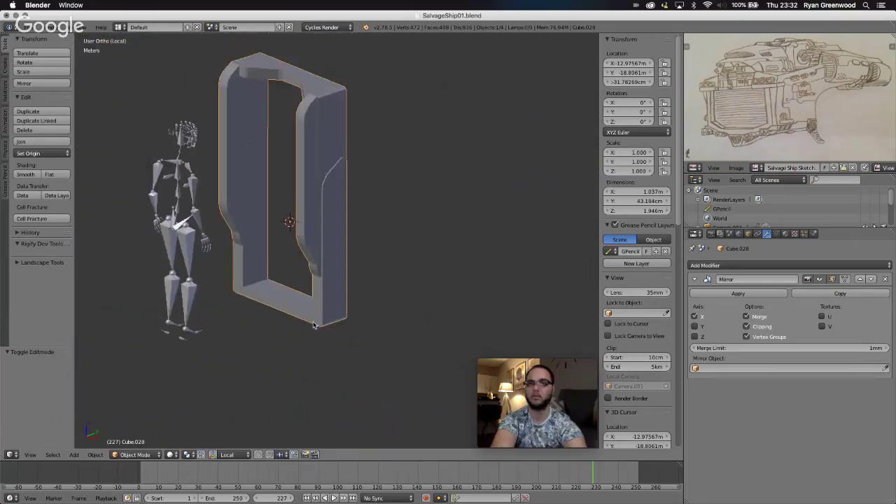
{"action": "scroll", "coordinate": [313, 325], "scroll_direction": "left", "scroll_amount": 6}
{"action": "scroll", "coordinate": [313, 325], "scroll_direction": "left", "scroll_amount": 10}
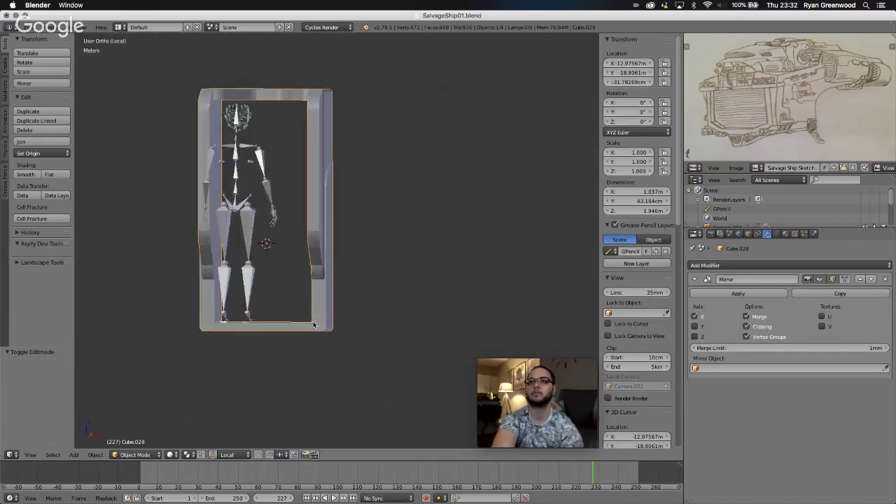
{"action": "scroll", "coordinate": [313, 325], "scroll_direction": "left", "scroll_amount": 8}
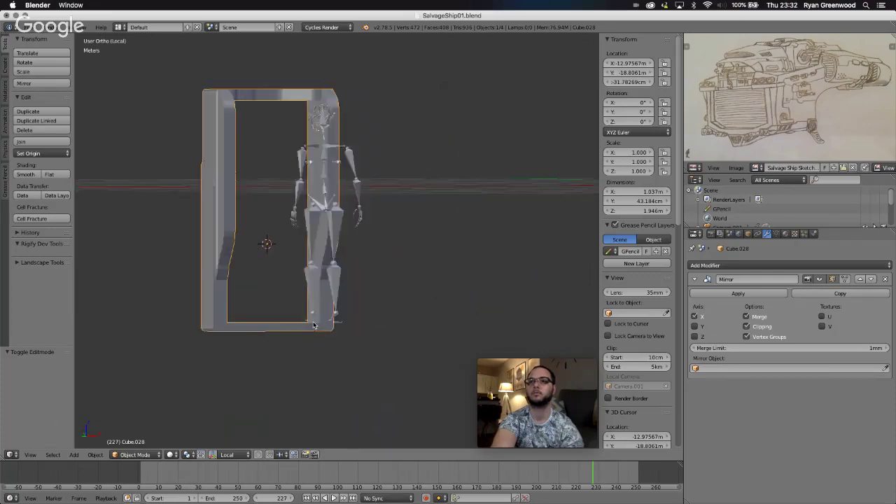
{"action": "scroll", "coordinate": [313, 325], "scroll_direction": "left", "scroll_amount": 8}
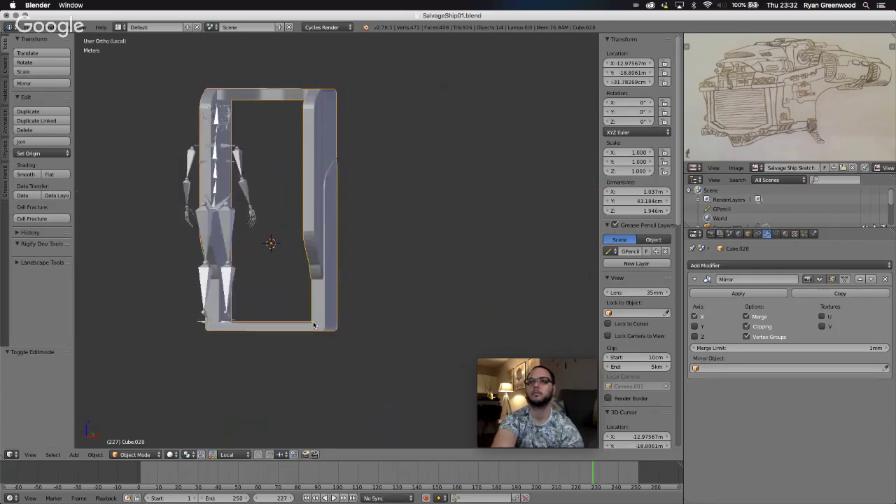
{"action": "scroll", "coordinate": [313, 325], "scroll_direction": "left", "scroll_amount": 8}
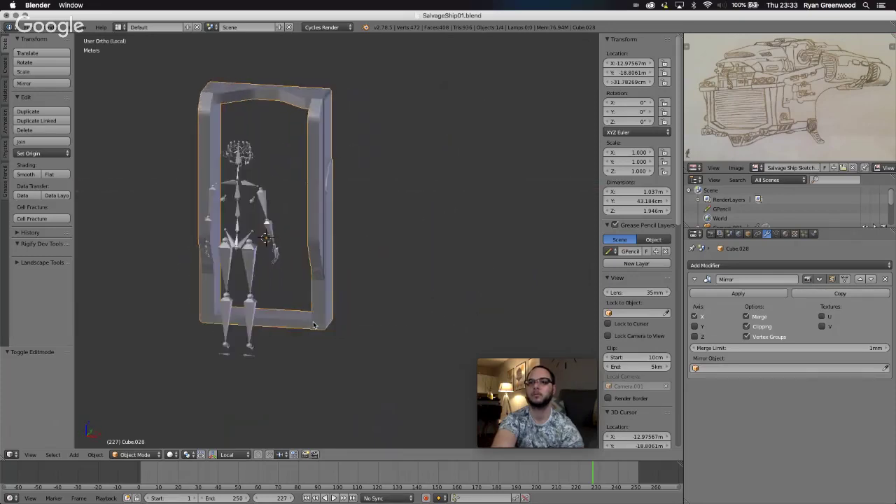
{"action": "scroll", "coordinate": [314, 325], "scroll_direction": "left", "scroll_amount": 3}
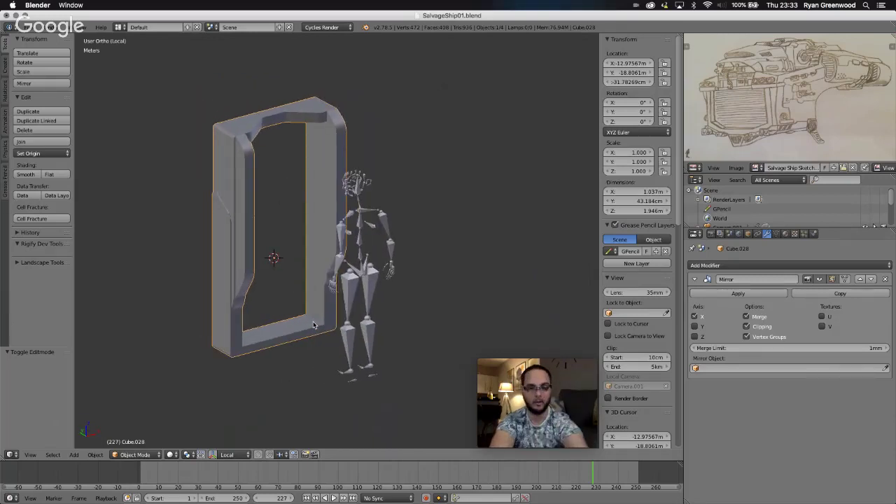
Turn off clipping in the Mirror modifier and add a 32-vertex cylinder to the frame's mesh, scaled down to about 0.108.
{"action": "key", "text": "Tab"}
{"action": "scroll", "coordinate": [313, 325], "scroll_direction": "left", "scroll_amount": 6}
{"action": "scroll", "coordinate": [301, 350], "scroll_direction": "left", "scroll_amount": 3}
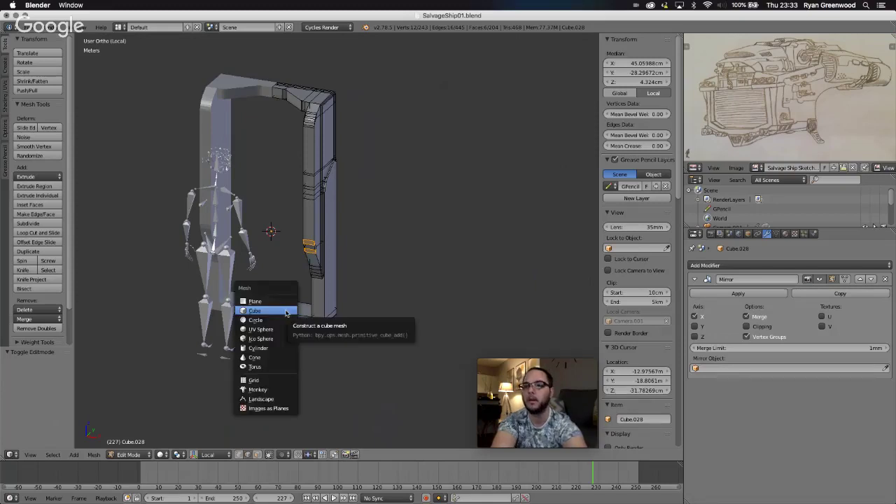
{"action": "left_click", "coordinate": [282, 347]}
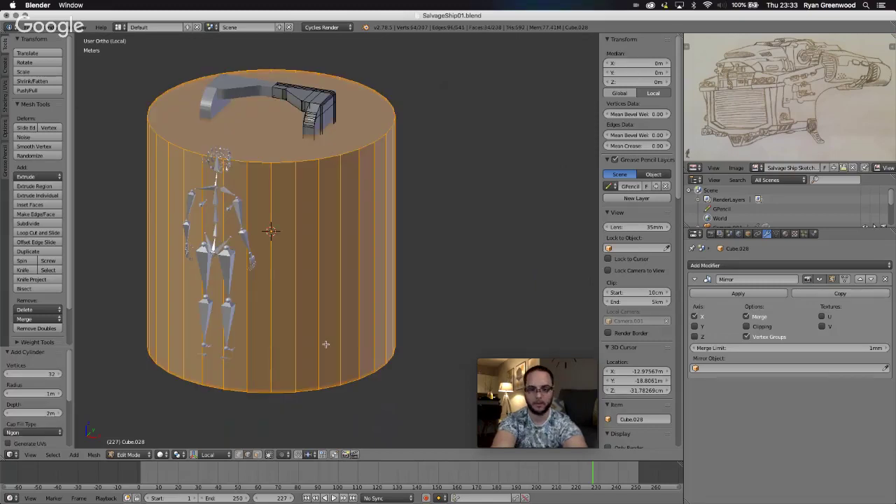
{"action": "key", "text": "s"}
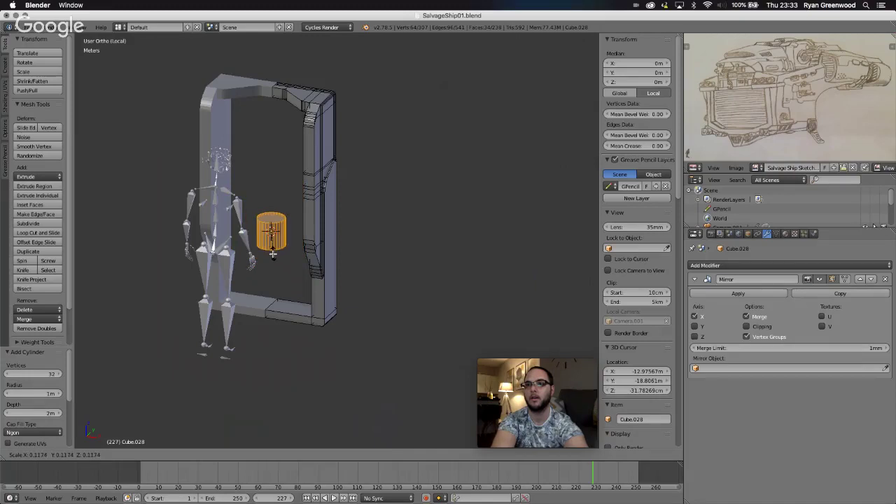
{"action": "left_click", "coordinate": [272, 252]}
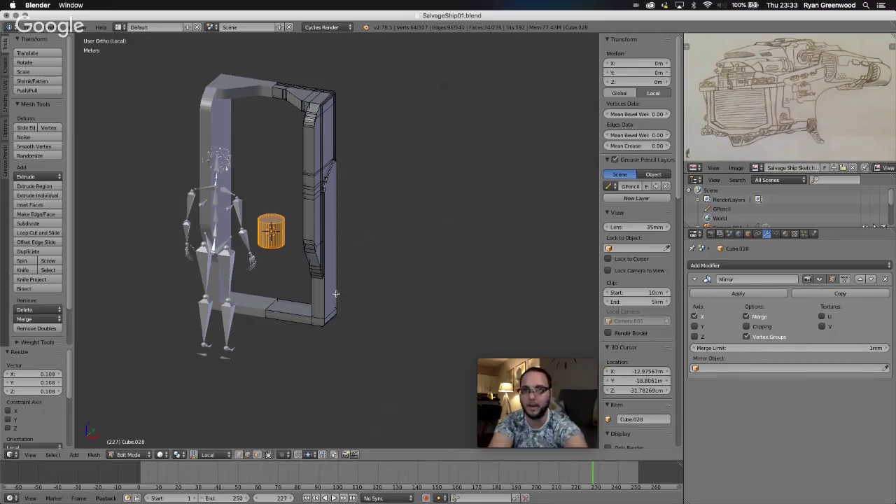
Rotate the cylinder 90° about the global Y axis so that it lies across the doorway.
{"action": "scroll", "coordinate": [336, 294], "scroll_direction": "left", "scroll_amount": 10}
{"action": "middle_click_drag", "start_coordinate": [335, 293], "coordinate": [335, 294]}
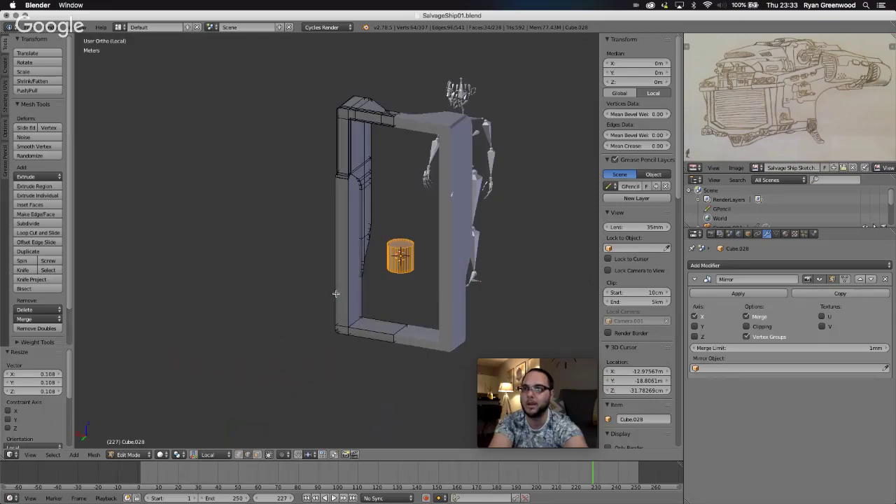
{"action": "type", "text": "r"}
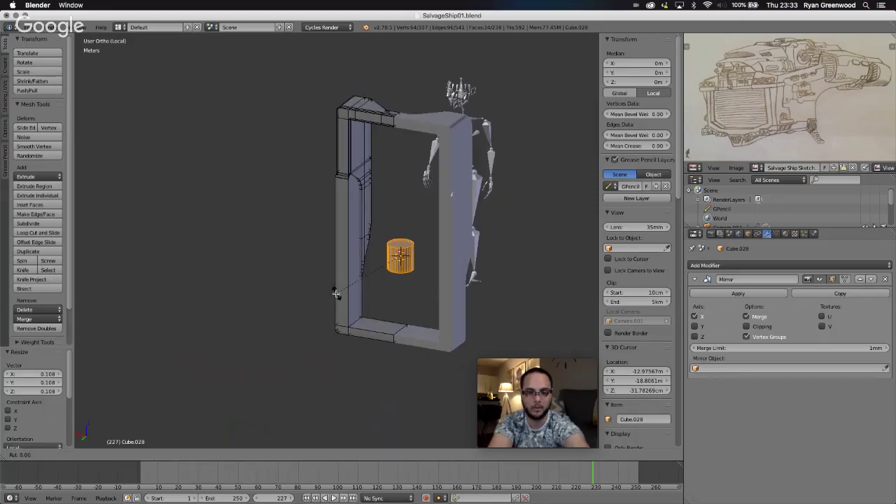
{"action": "type", "text": "y"}
{"action": "type", "text": "90"}
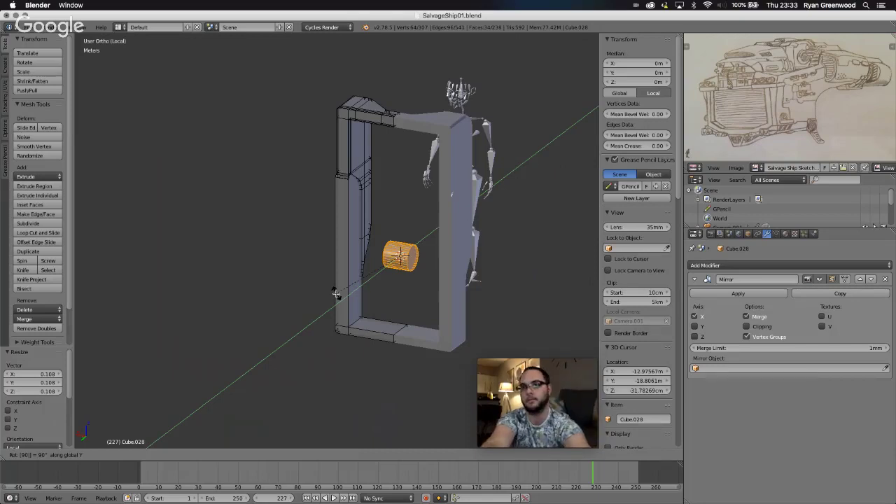
{"action": "key", "text": "Return"}
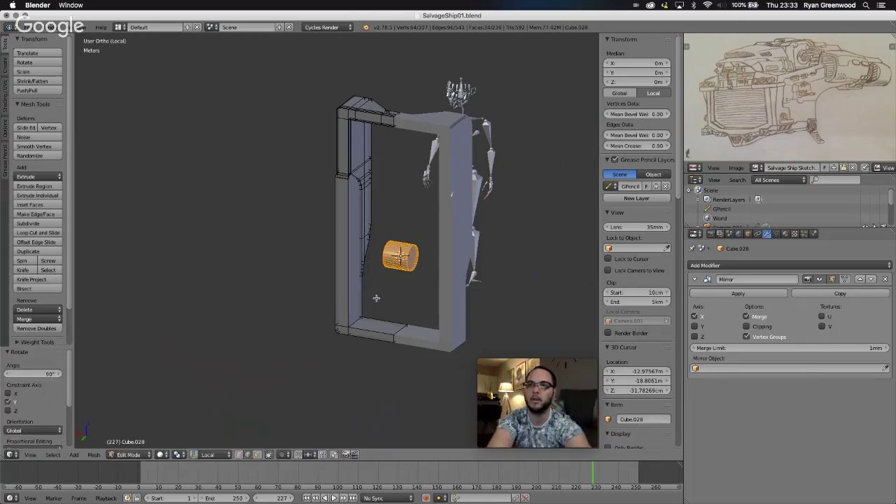
Move the cylinder about 68.55 cm down along the global Z axis to the doorway's bottom sill.
{"action": "scroll", "coordinate": [377, 298], "scroll_direction": "right", "scroll_amount": 10}
{"action": "scroll", "coordinate": [376, 298], "scroll_direction": "left", "scroll_amount": 2}
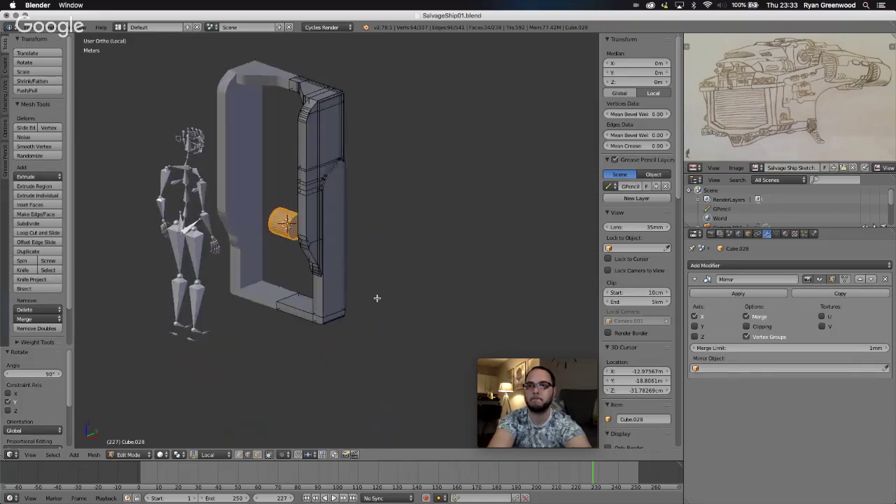
{"action": "key", "text": "g"}
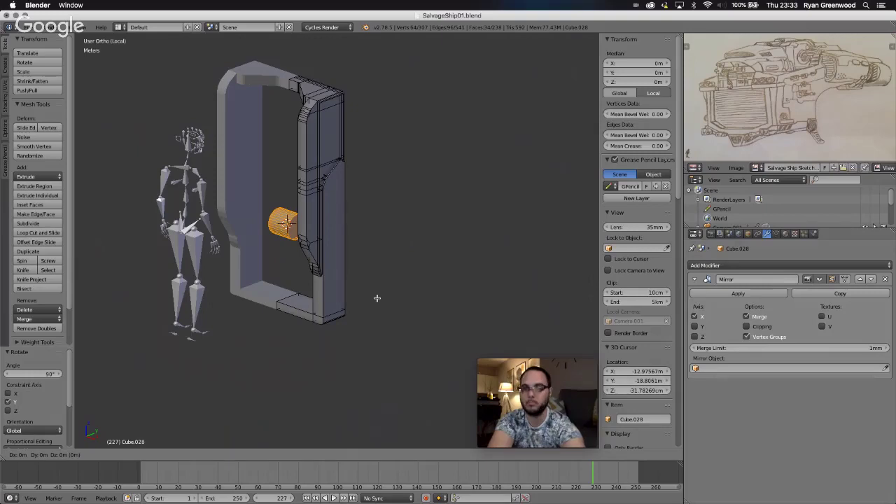
{"action": "key", "text": "z"}
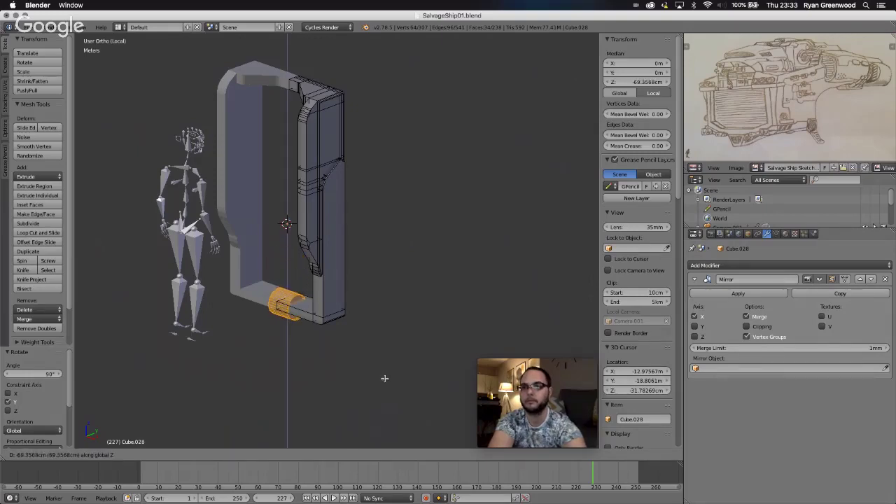
{"action": "left_click", "coordinate": [342, 366]}
Move the cylinder about -22.57 cm along the global Y axis, out in front of the sill, and scale it to about 0.679.
{"action": "scroll", "coordinate": [325, 360], "scroll_direction": "left", "scroll_amount": 2}
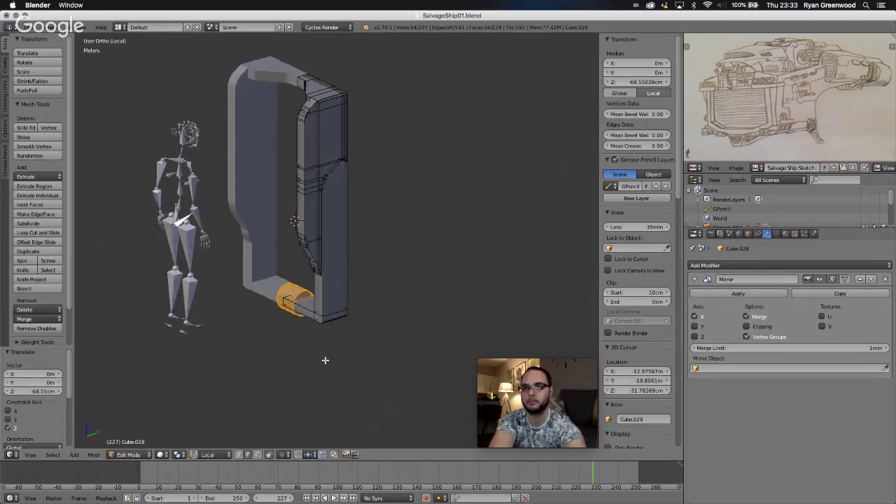
{"action": "scroll", "coordinate": [324, 360], "scroll_direction": "left", "scroll_amount": 5}
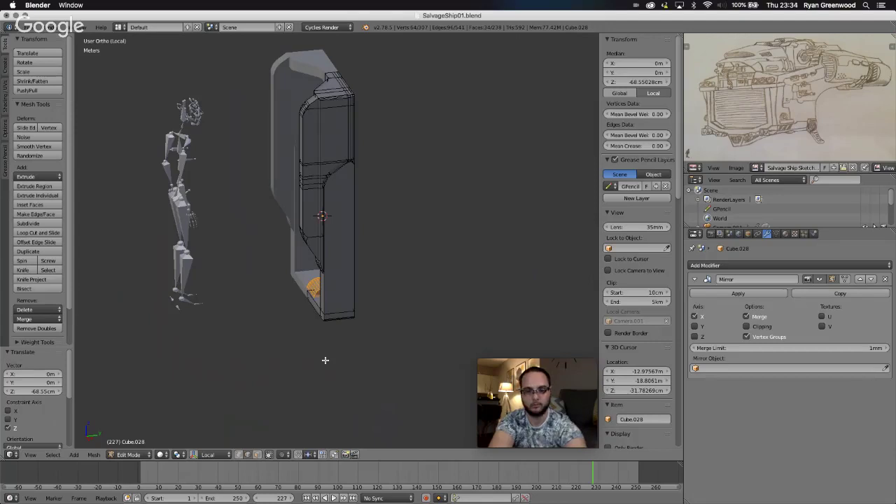
{"action": "key", "text": "g"}
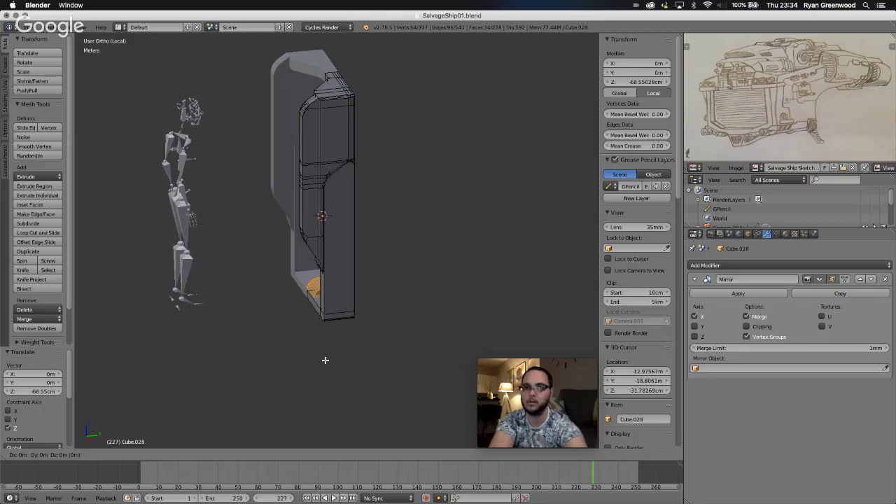
{"action": "key", "text": "y"}
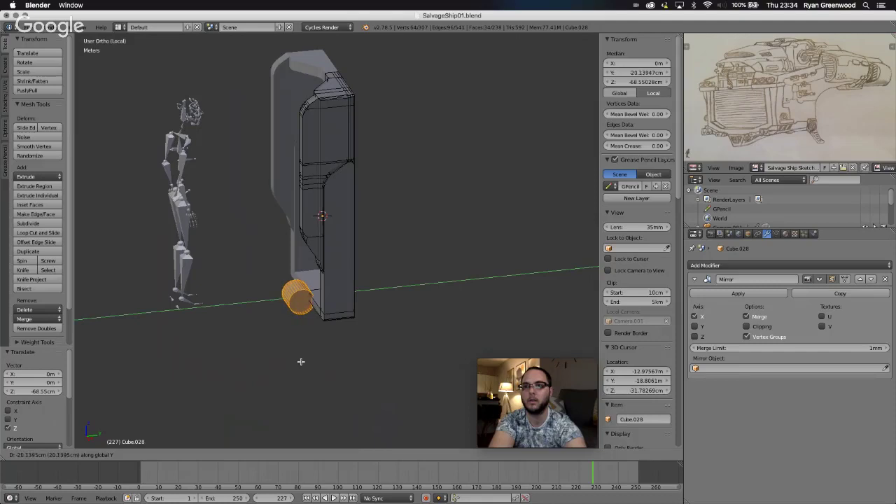
{"action": "left_click", "coordinate": [298, 363]}
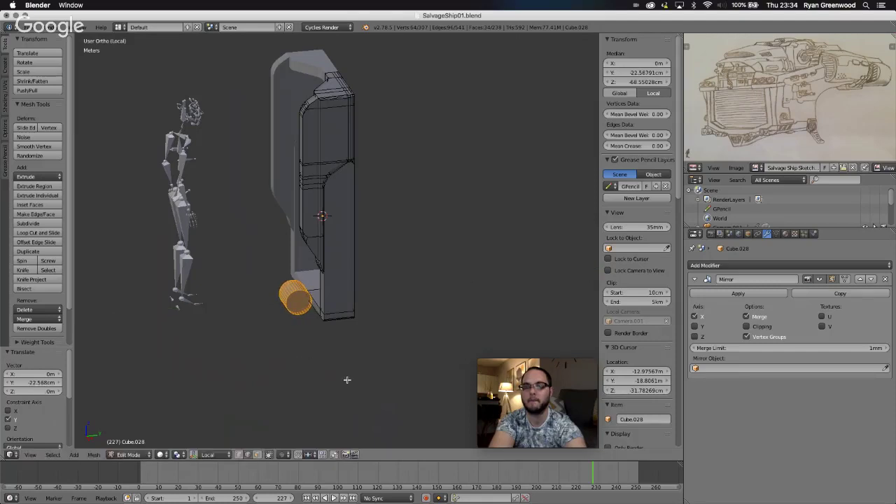
{"action": "key", "text": "s"}
{"action": "left_click", "coordinate": [326, 356]}
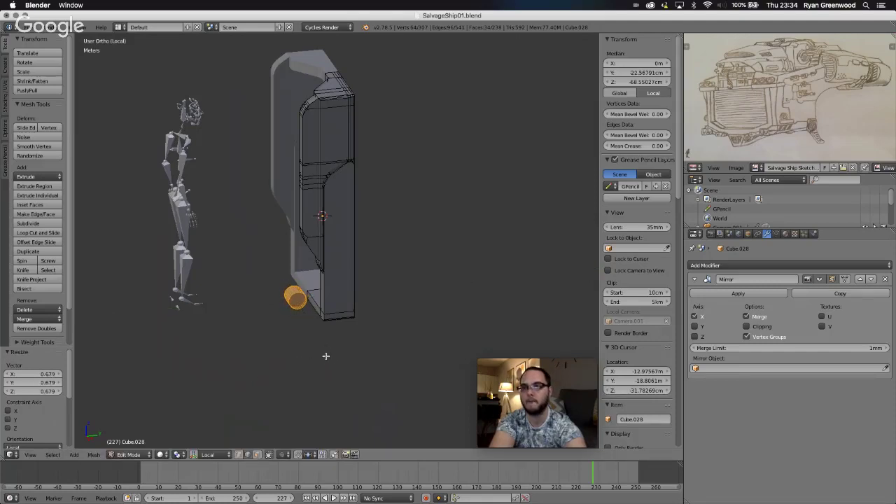
Enter the keychain password in the Adobe CCXProcess request and confirm it.
{"action": "left_click", "coordinate": [30, 455]}
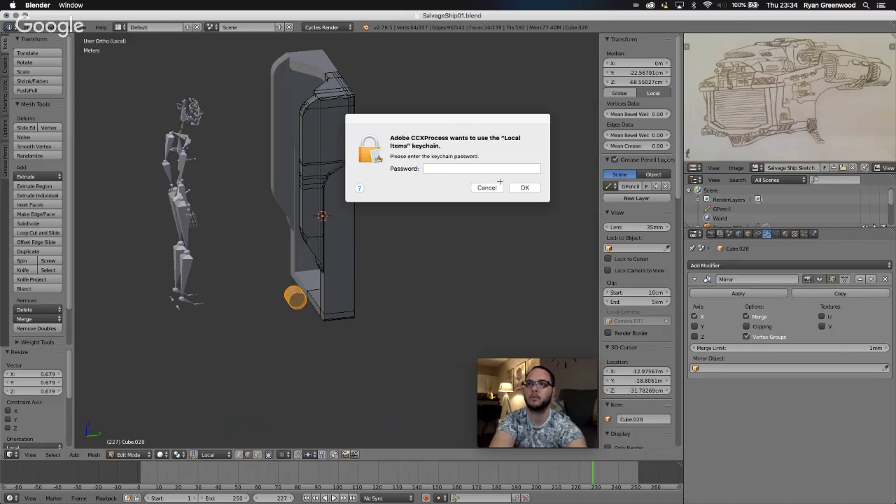
{"action": "left_click", "coordinate": [490, 169]}
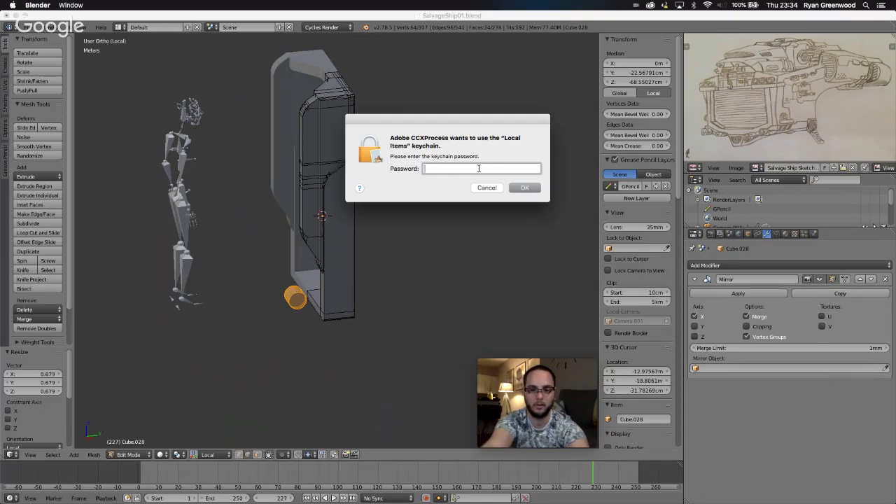
{"action": "type", "text": "•"}
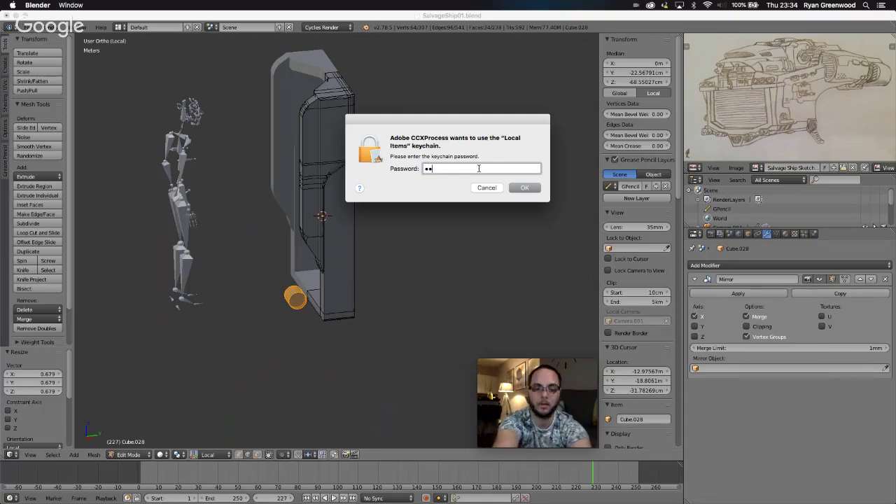
{"action": "type", "text": "•••••••"}
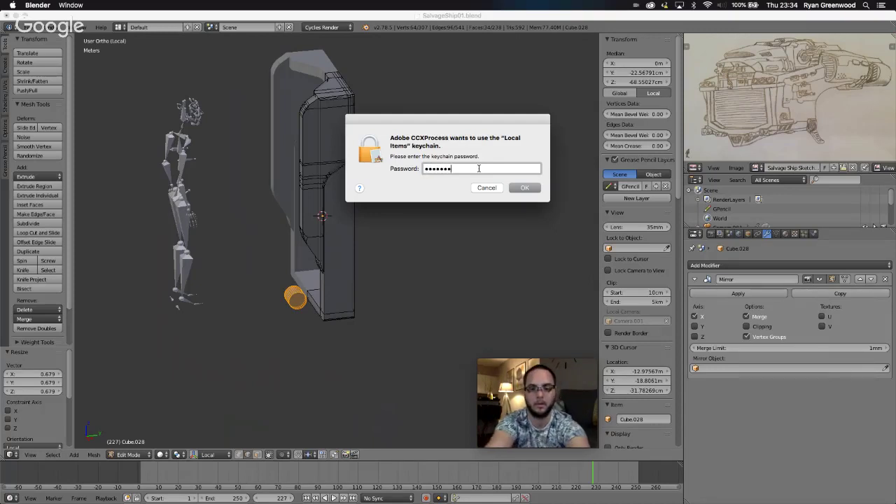
{"action": "key", "text": "Return"}
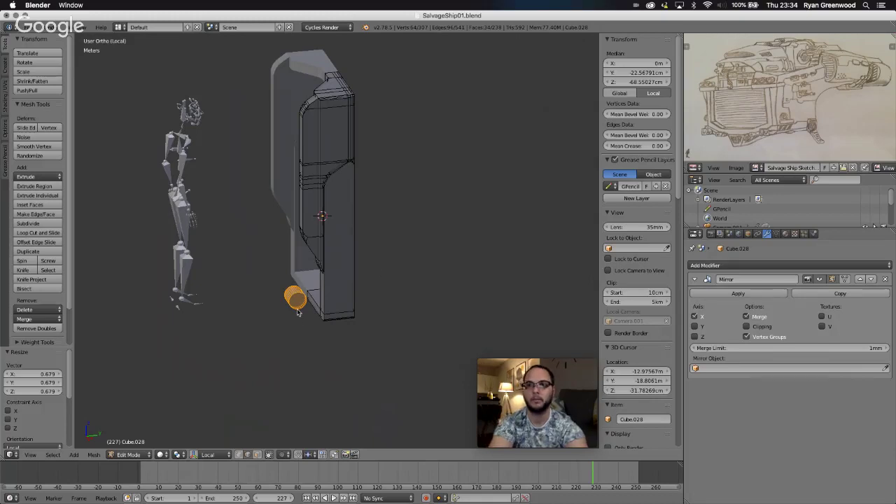
Move the cylinder about 43.63 cm along the global X axis to the side post's foot and enable clipping in the Mirror modifier.
{"action": "scroll", "coordinate": [356, 348], "scroll_direction": "left", "scroll_amount": 5}
{"action": "middle_click_drag", "start_coordinate": [355, 349], "coordinate": [355, 349]}
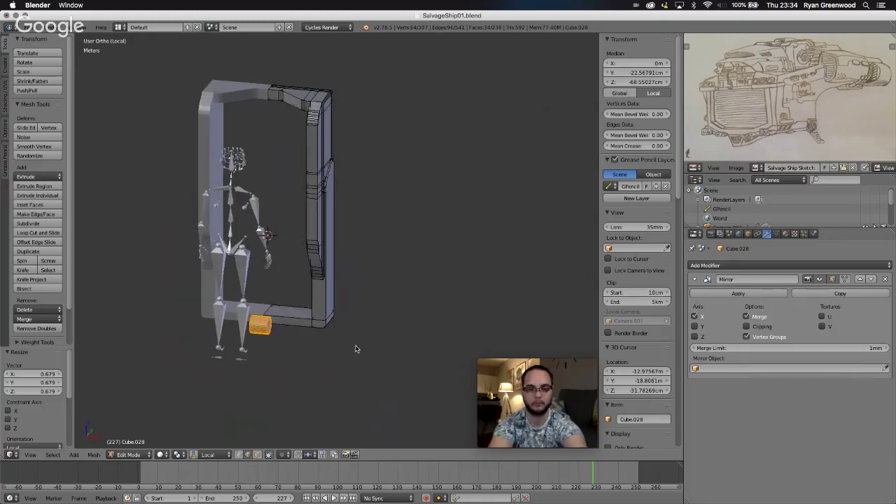
{"action": "key", "text": "g"}
{"action": "key", "text": "x"}
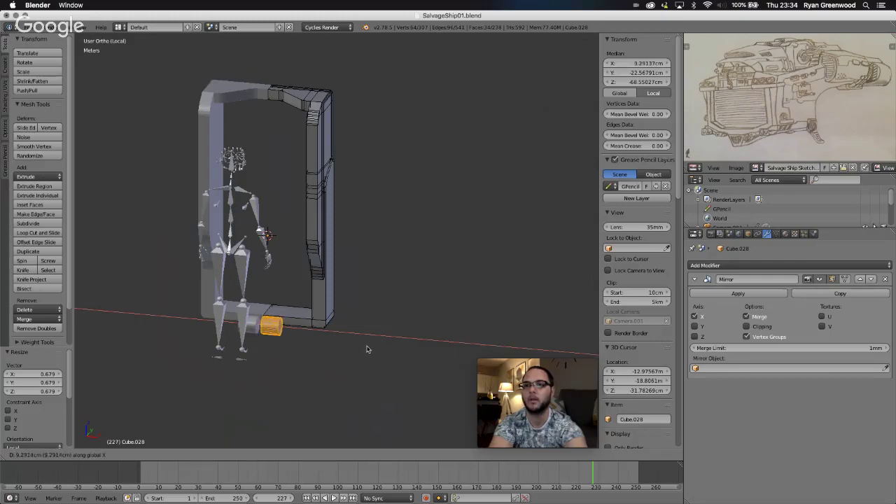
{"action": "left_click", "coordinate": [410, 343]}
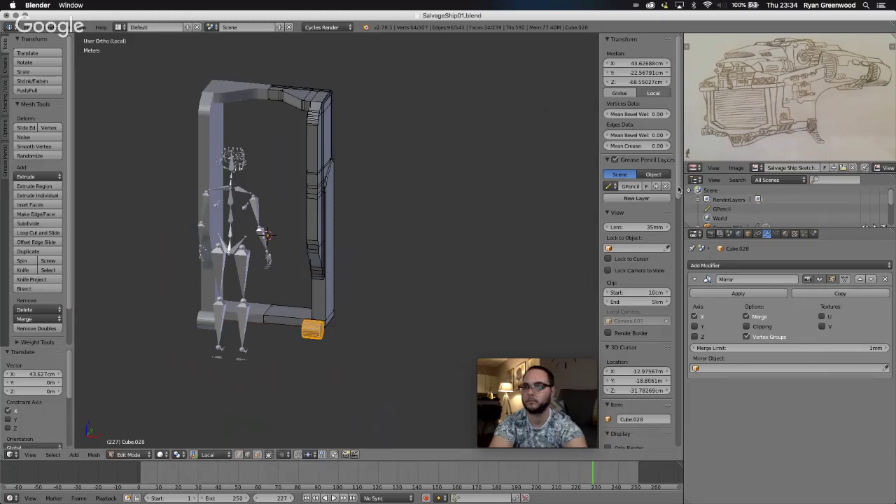
{"action": "left_click", "coordinate": [746, 327]}
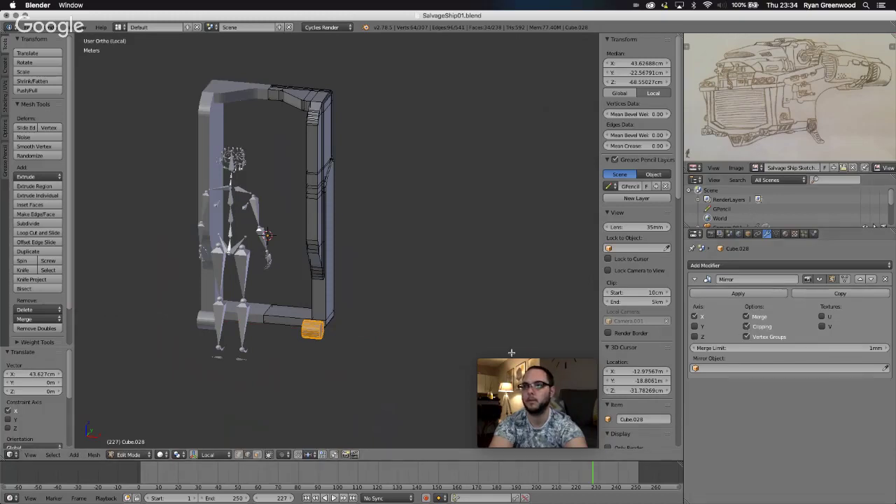
In the right side view, shift the cylinder about 3.38 cm along Y and 2.63 cm up along Z, toward the frame's base.
{"action": "left_click", "coordinate": [30, 456]}
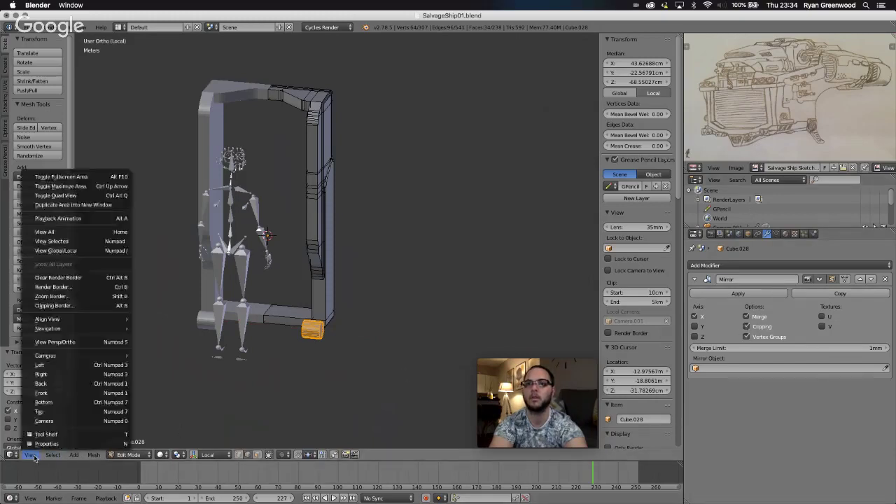
{"action": "left_click", "coordinate": [30, 455]}
{"action": "left_click", "coordinate": [30, 455]}
{"action": "left_click", "coordinate": [40, 374]}
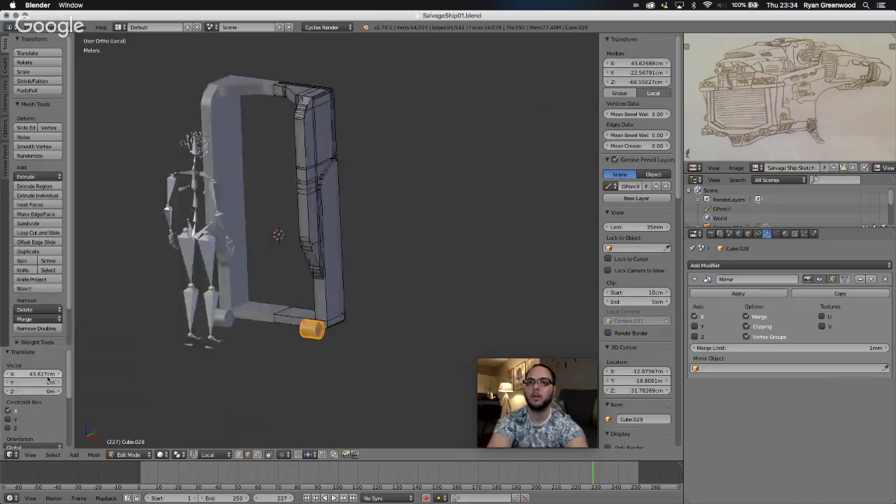
{"action": "key", "text": "g"}
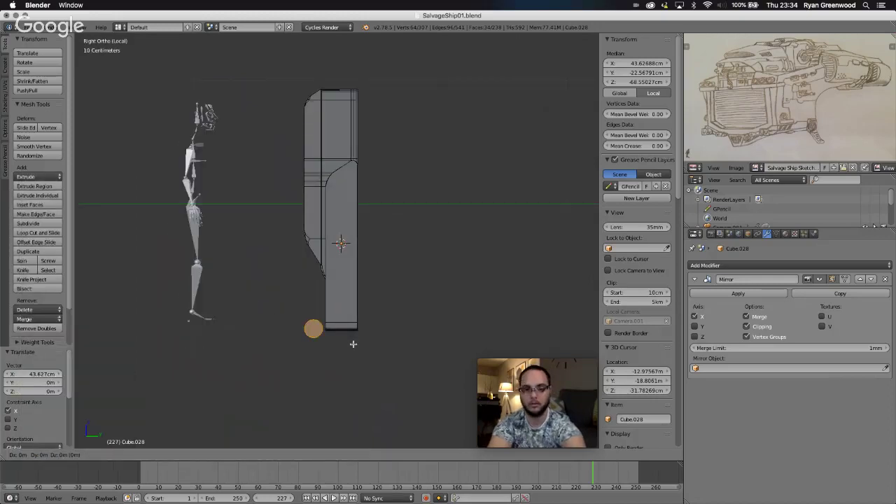
{"action": "key", "text": "y"}
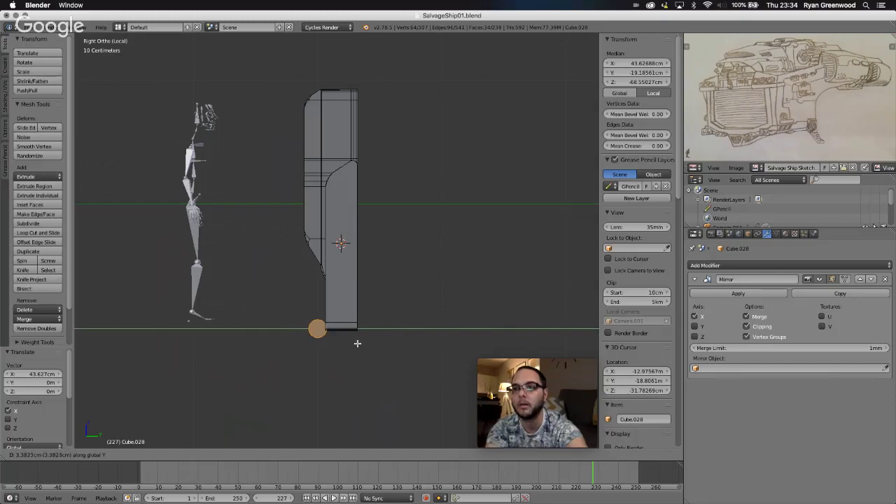
{"action": "left_click", "coordinate": [357, 343]}
{"action": "key", "text": "g"}
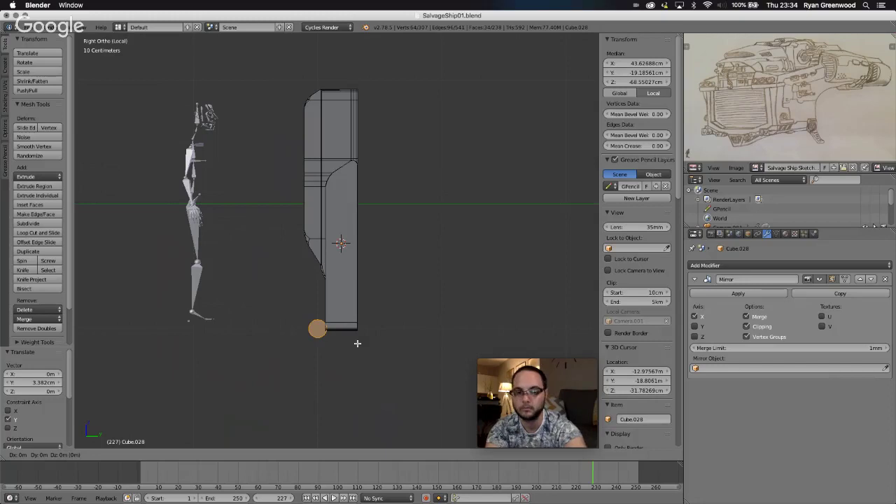
{"action": "key", "text": "z"}
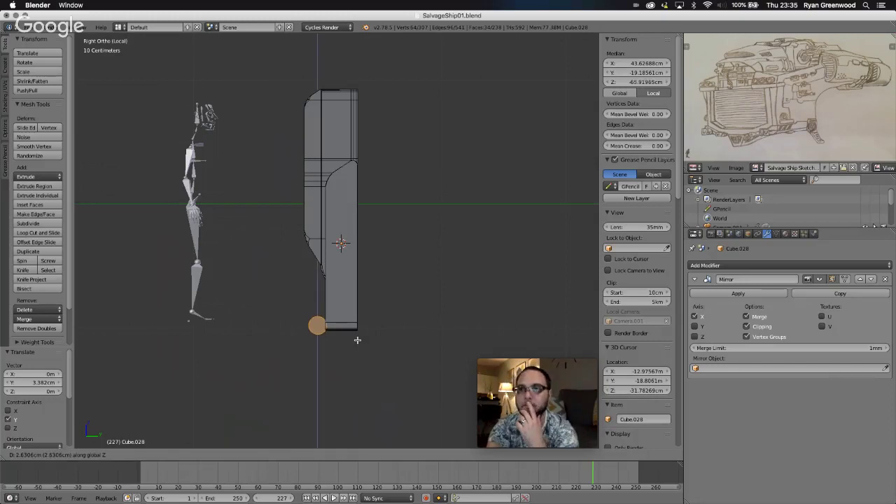
{"action": "left_click", "coordinate": [357, 341]}
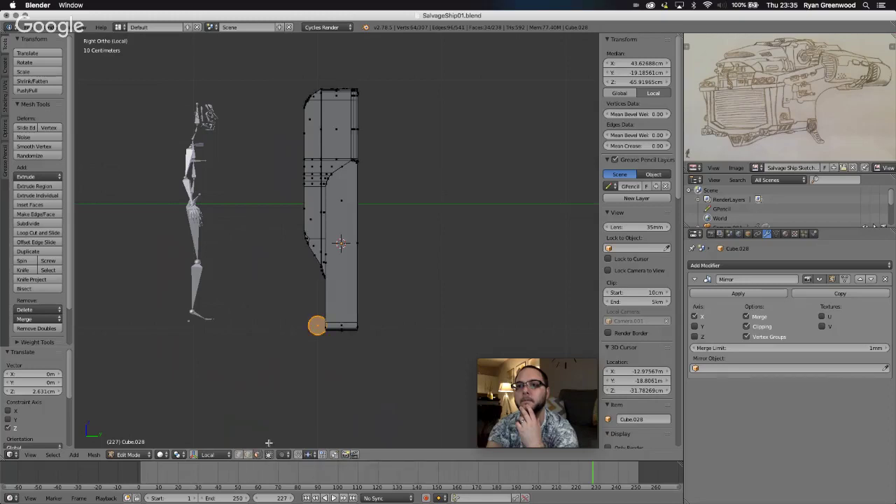
Scale the cylinder at the frame's base down uniformly to about 0.554.
{"action": "middle_click_drag", "start_coordinate": [344, 374], "coordinate": [345, 376]}
{"action": "key", "text": "s"}
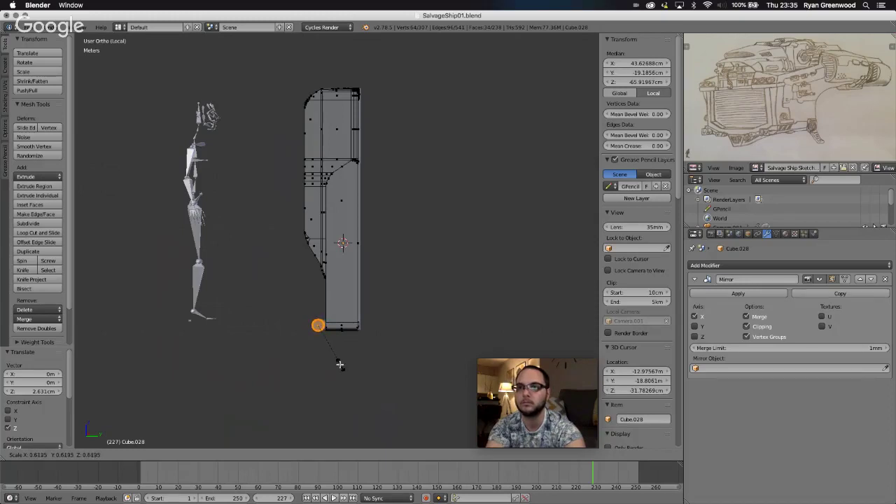
{"action": "left_click", "coordinate": [335, 357]}
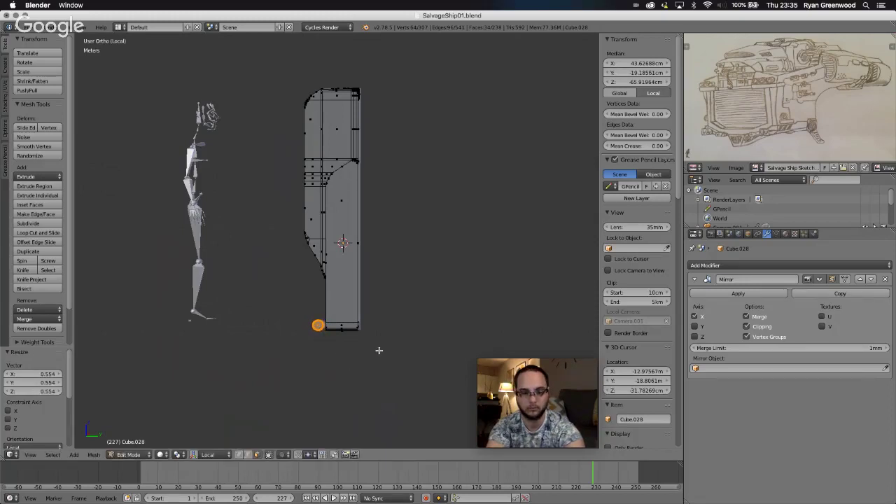
Reselect only the cylinder's linked geometry at the post's foot, leaving the side post's outer face deselected.
{"action": "scroll", "coordinate": [379, 350], "scroll_direction": "up", "scroll_amount": 6}
{"action": "right_click", "coordinate": [379, 350]}
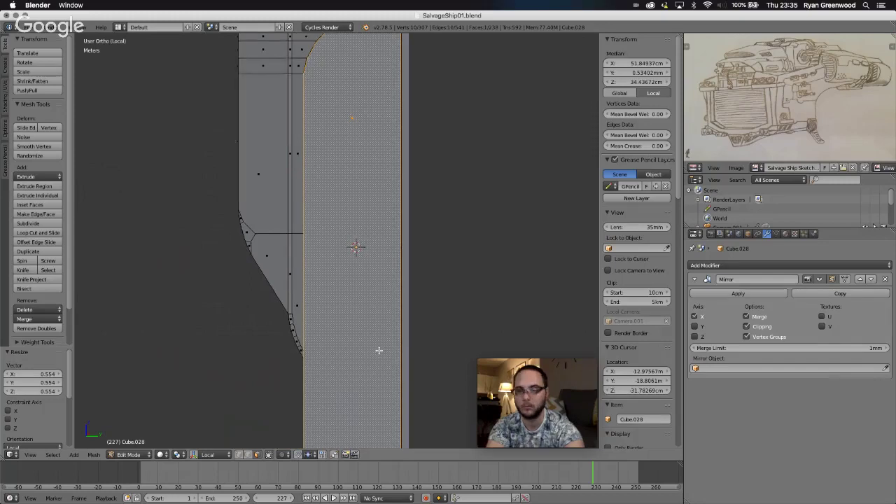
{"action": "scroll", "coordinate": [379, 350], "scroll_direction": "down", "scroll_amount": 8, "text": "shift"}
{"action": "scroll", "coordinate": [379, 351], "scroll_direction": "left", "scroll_amount": 3}
{"action": "scroll", "coordinate": [379, 350], "scroll_direction": "right", "scroll_amount": 2}
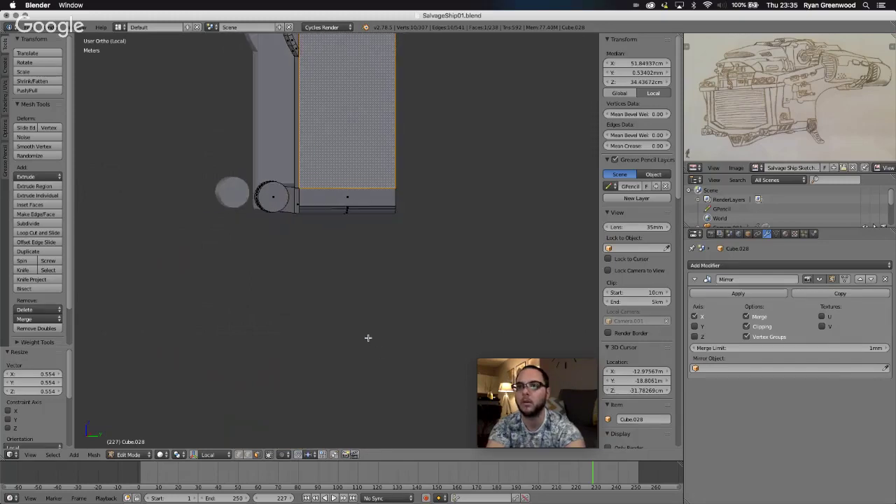
{"action": "key", "text": "l"}
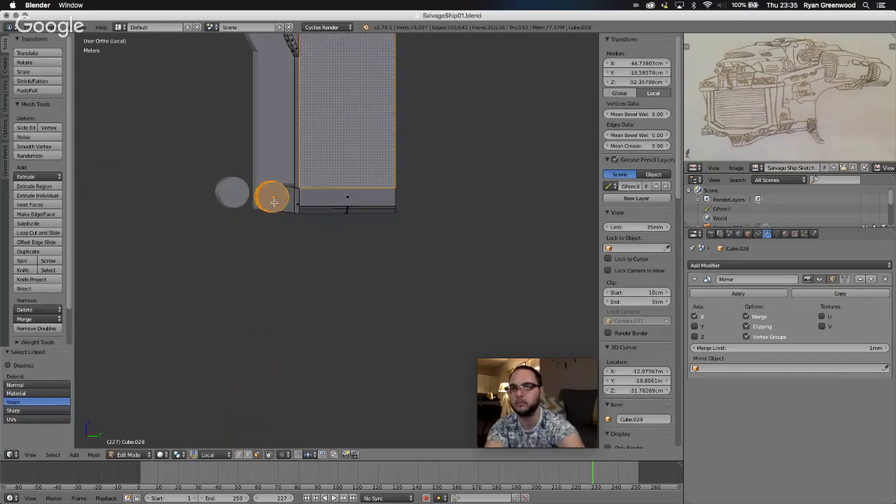
{"action": "key", "text": "shift+l"}
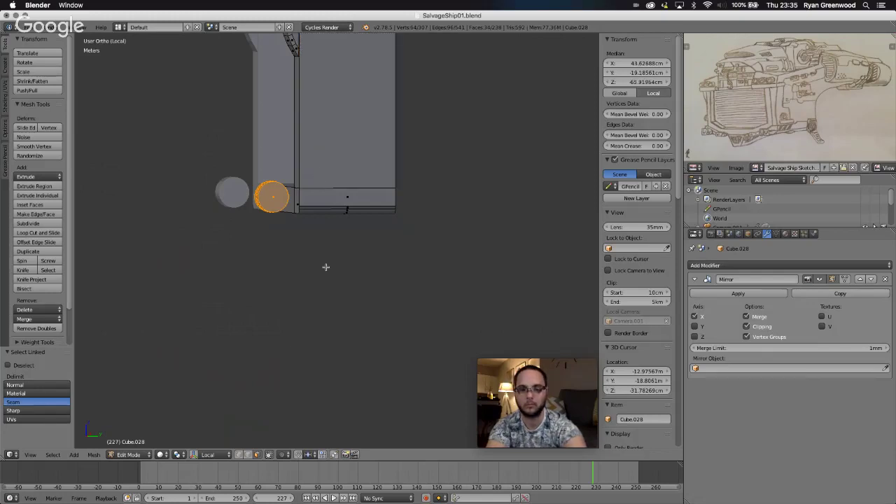
In the right side view, move the cylinder about 2.213 cm along the global Y axis, up against the post's front.
{"action": "scroll", "coordinate": [326, 267], "scroll_direction": "right", "scroll_amount": 2}
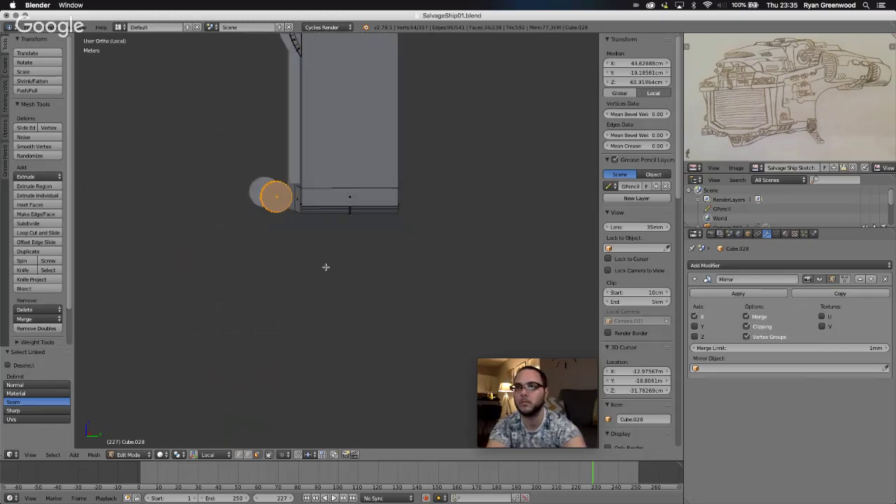
{"action": "left_click", "coordinate": [30, 455]}
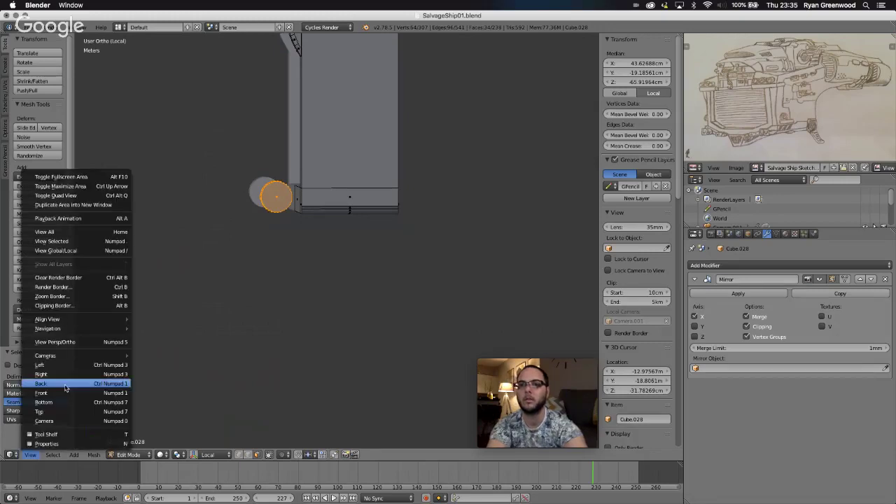
{"action": "left_click", "coordinate": [40, 374]}
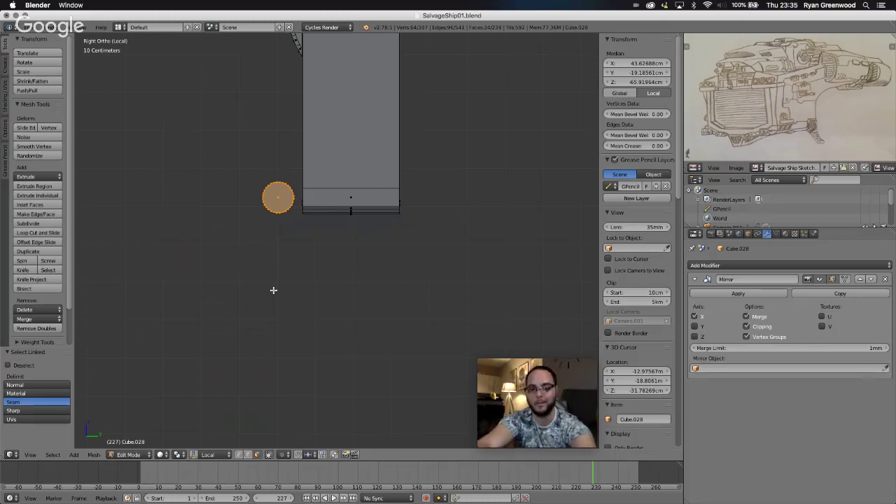
{"action": "key", "text": "g"}
{"action": "key", "text": "y"}
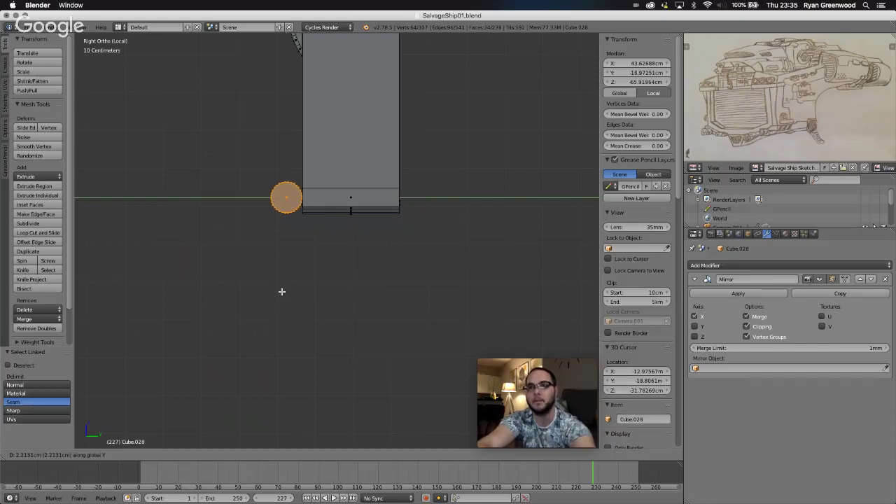
{"action": "left_click", "coordinate": [282, 291]}
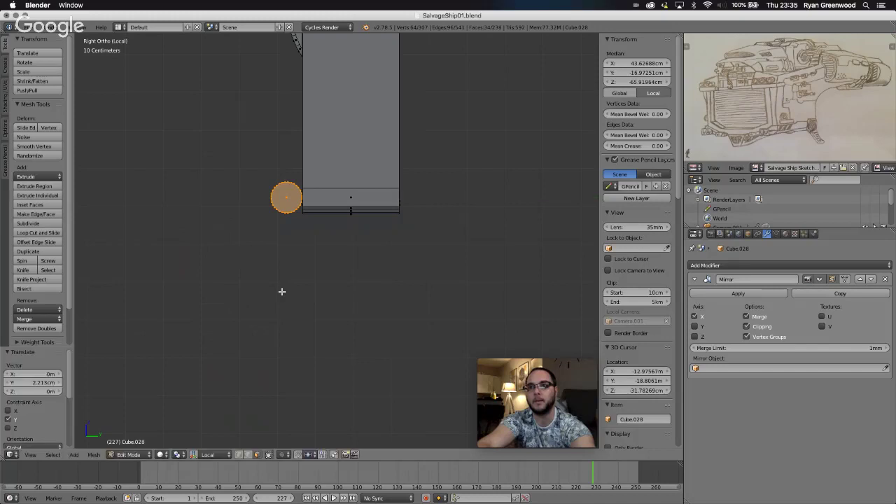
In the front view, move the cylinder about 5.656 cm along the global X axis toward the frame's outer edge.
{"action": "left_click", "coordinate": [30, 455]}
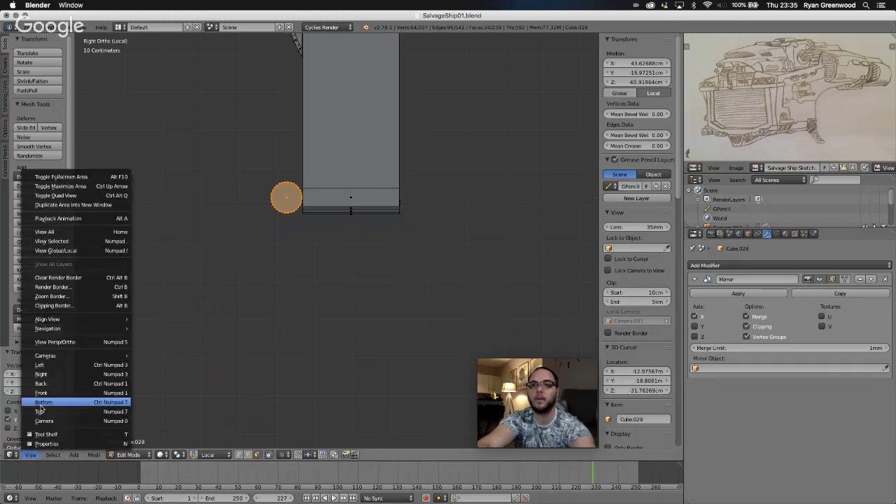
{"action": "left_click", "coordinate": [42, 393]}
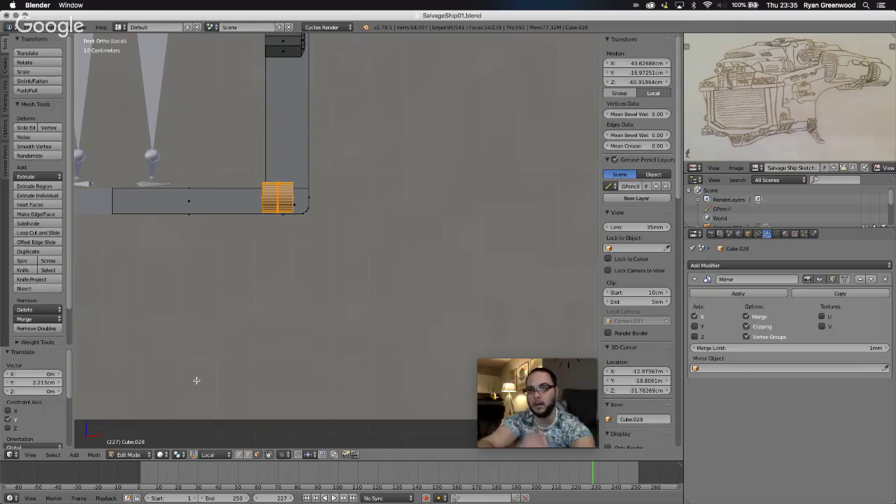
{"action": "key", "text": "g"}
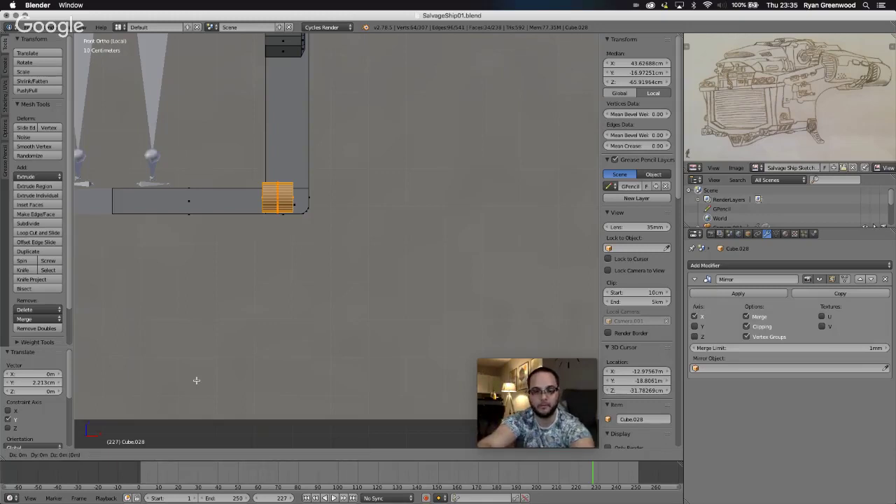
{"action": "key", "text": "x"}
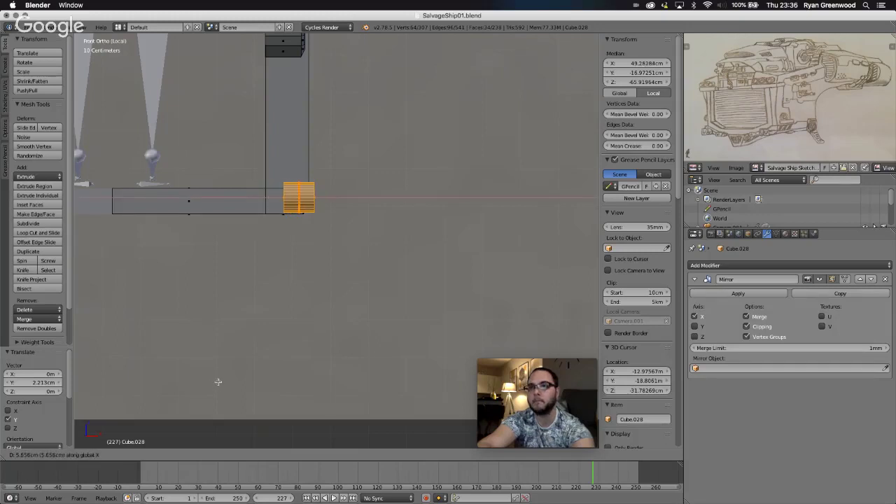
{"action": "left_click", "coordinate": [218, 380]}
Delete the cylinder's inner end cap face, the one facing the middle of the door frame.
{"action": "middle_click_drag", "start_coordinate": [276, 219], "coordinate": [290, 232]}
{"action": "right_click", "coordinate": [302, 200]}
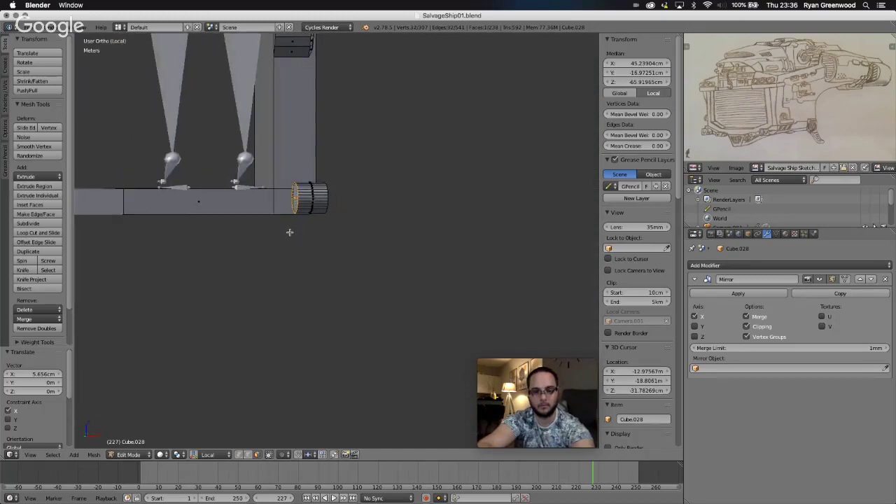
{"action": "key", "text": "x"}
{"action": "left_click", "coordinate": [291, 236]}
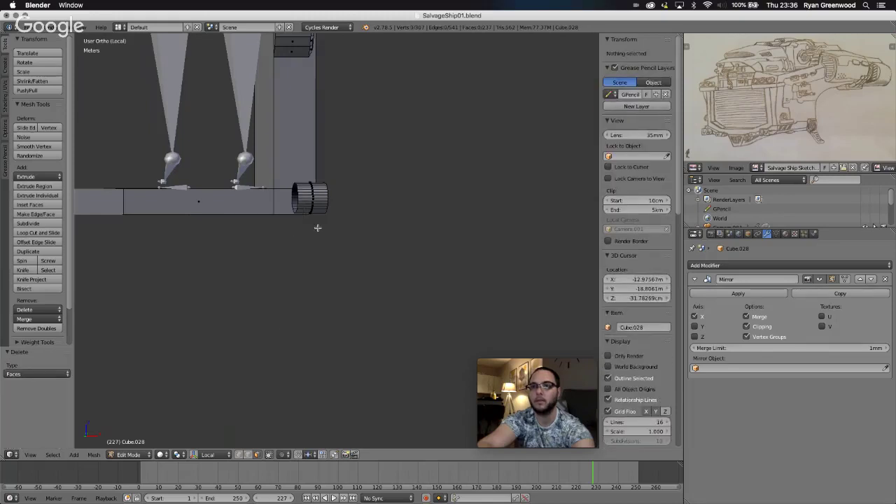
Select the cylinder's open inner edge loop and move it about -46.715 cm along global X to the mirror centre.
{"action": "middle_click_drag", "start_coordinate": [318, 228], "coordinate": [312, 222]}
{"action": "scroll", "coordinate": [308, 213], "scroll_direction": "up", "scroll_amount": 1}
{"action": "scroll", "coordinate": [308, 213], "scroll_direction": "up", "scroll_amount": 7}
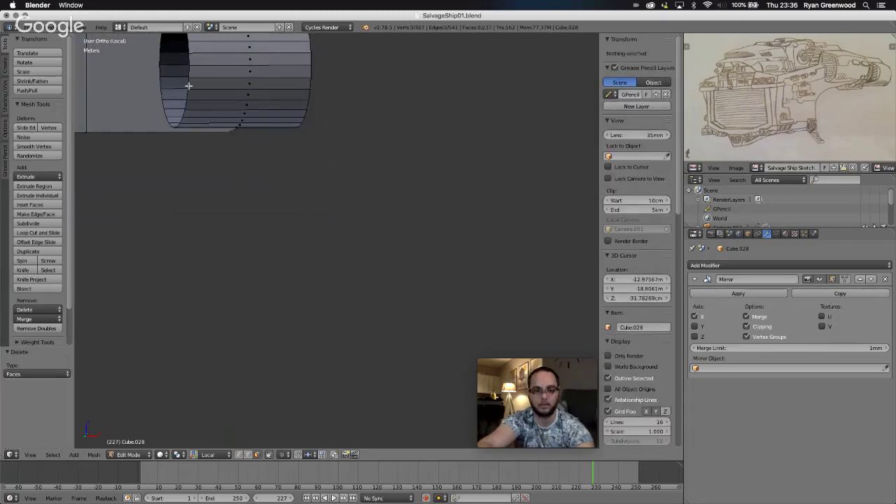
{"action": "left_click", "coordinate": [248, 455]}
{"action": "right_click", "coordinate": [191, 73], "text": "alt"}
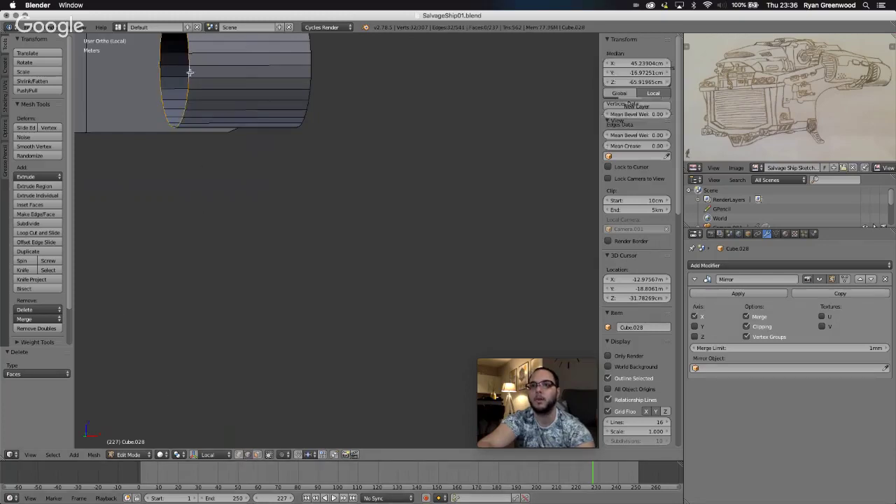
{"action": "scroll", "coordinate": [214, 140], "scroll_direction": "down", "scroll_amount": 6}
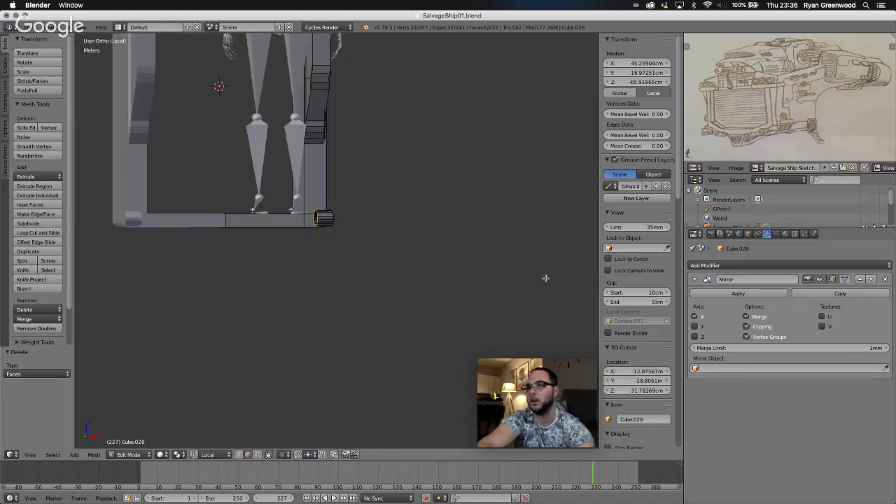
{"action": "middle_click_drag", "start_coordinate": [270, 250], "coordinate": [264, 248]}
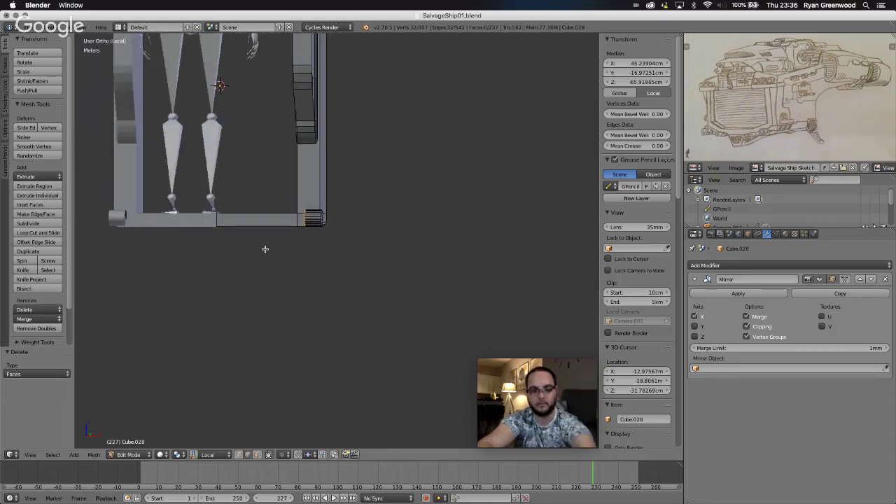
{"action": "key", "text": "g"}
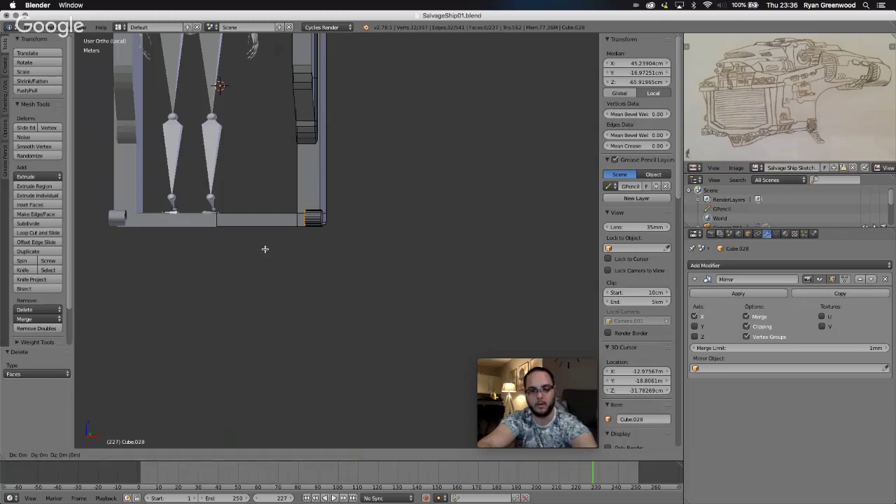
{"action": "key", "text": "x"}
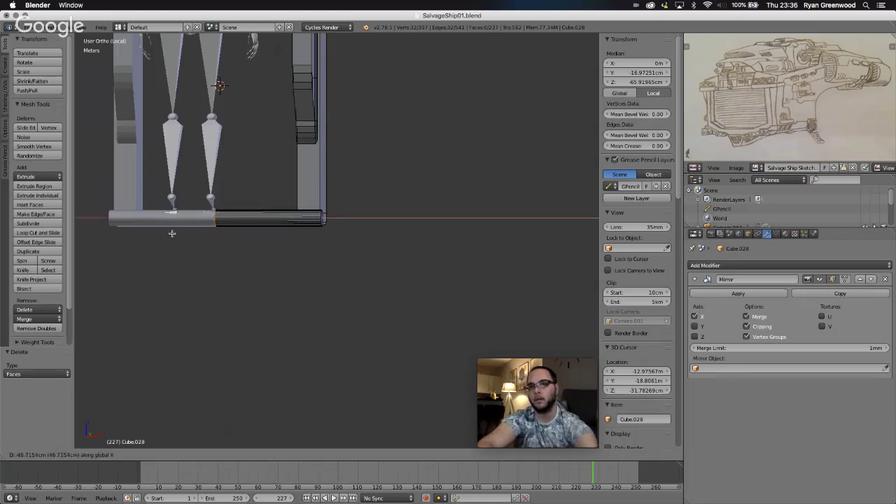
{"action": "left_click", "coordinate": [172, 233]}
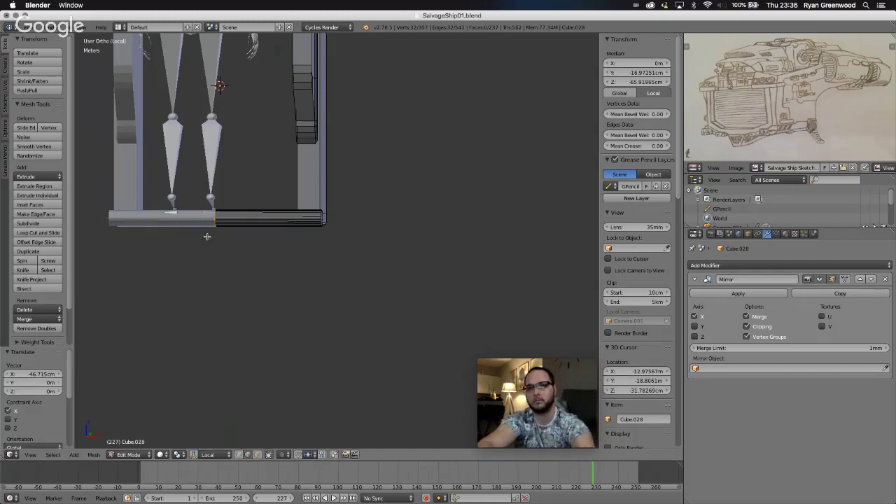
Examine how the cylinder's outer end sits against the side post's base from several side angles.
{"action": "scroll", "coordinate": [208, 236], "scroll_direction": "right", "scroll_amount": 3}
{"action": "scroll", "coordinate": [207, 237], "scroll_direction": "right", "scroll_amount": 5}
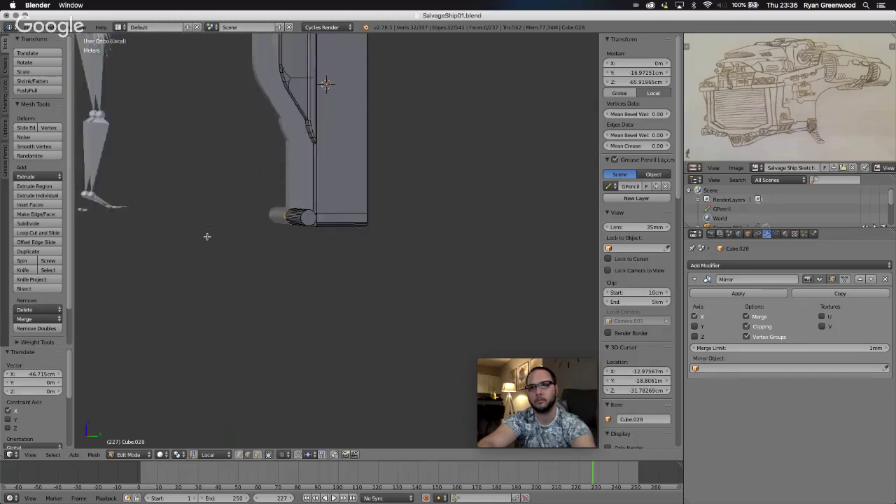
{"action": "scroll", "coordinate": [207, 236], "scroll_direction": "left", "scroll_amount": 3}
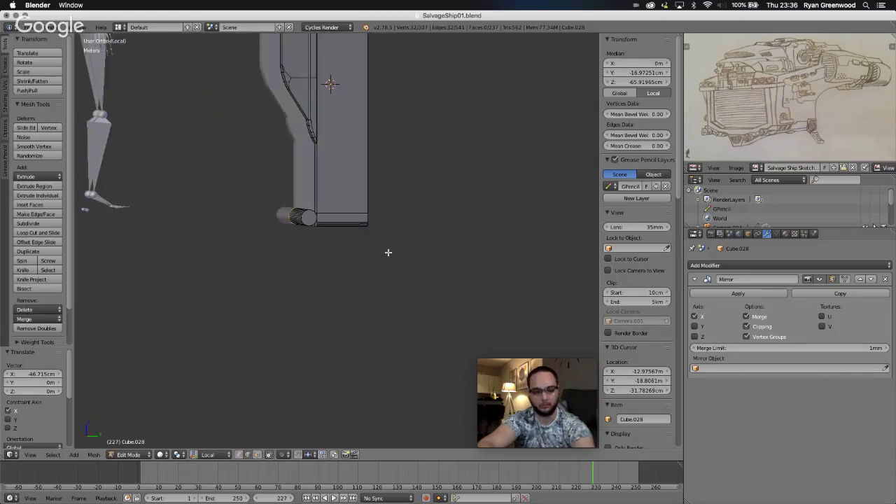
{"action": "scroll", "coordinate": [388, 252], "scroll_direction": "up", "scroll_amount": 8}
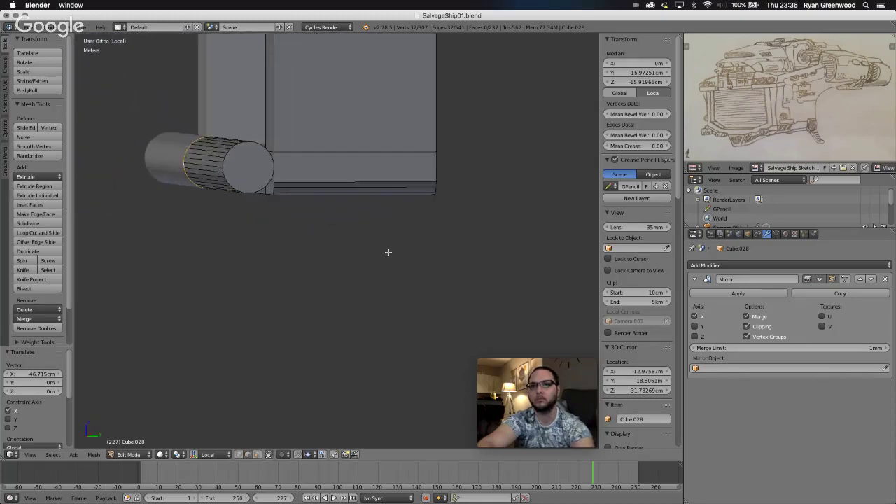
{"action": "scroll", "coordinate": [388, 252], "scroll_direction": "up", "scroll_amount": 2}
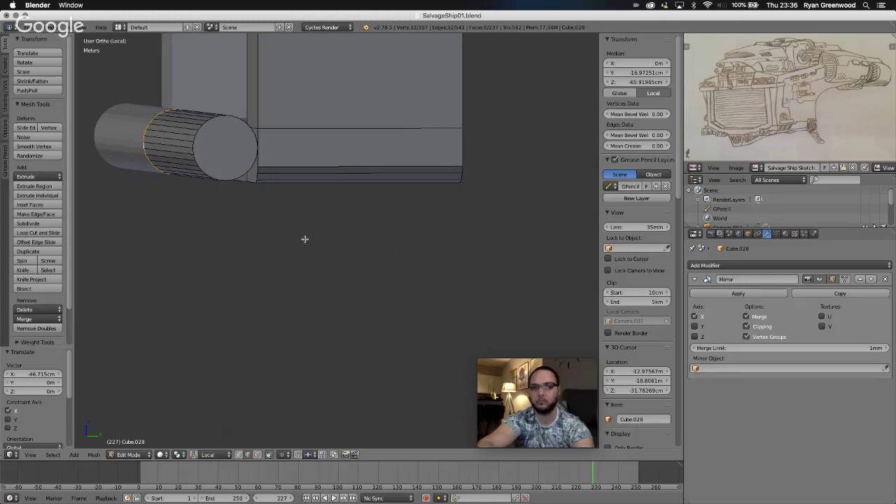
{"action": "scroll", "coordinate": [305, 240], "scroll_direction": "up", "scroll_amount": 2}
{"action": "scroll", "coordinate": [305, 239], "scroll_direction": "up", "scroll_amount": 1, "text": "shift"}
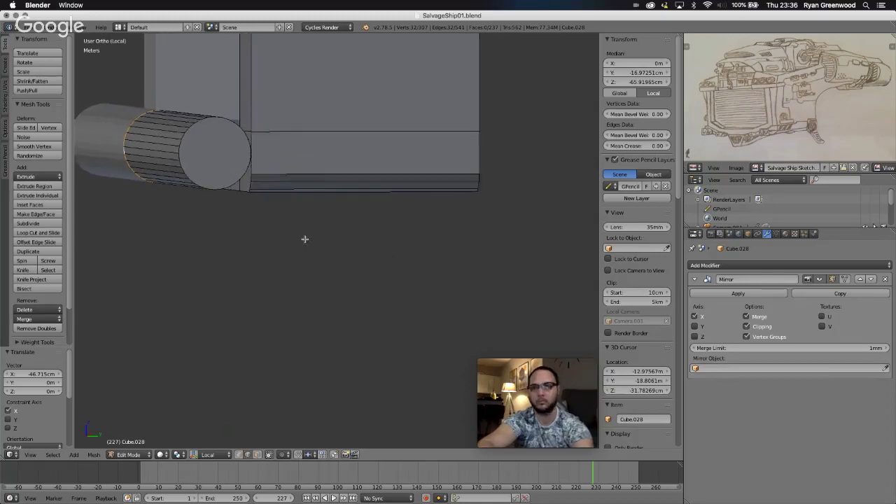
{"action": "scroll", "coordinate": [305, 240], "scroll_direction": "up", "scroll_amount": 5, "text": "shift"}
{"action": "scroll", "coordinate": [305, 240], "scroll_direction": "right", "scroll_amount": 4}
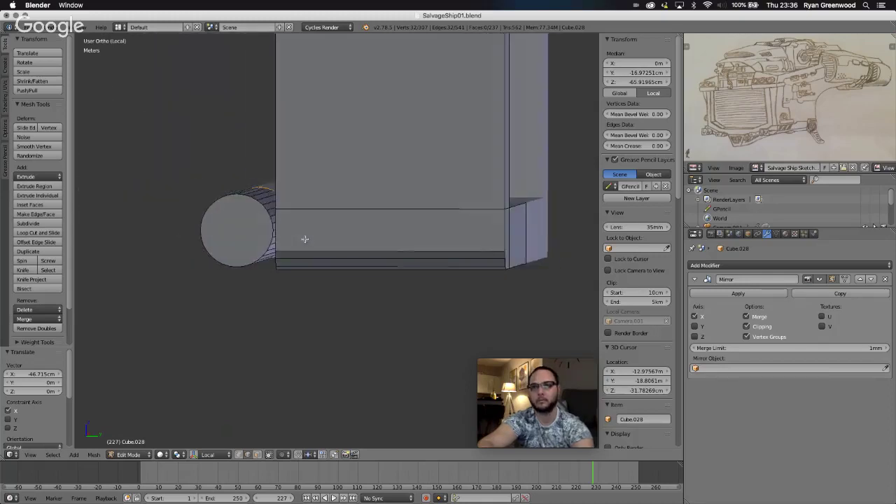
{"action": "scroll", "coordinate": [305, 239], "scroll_direction": "right", "scroll_amount": 5}
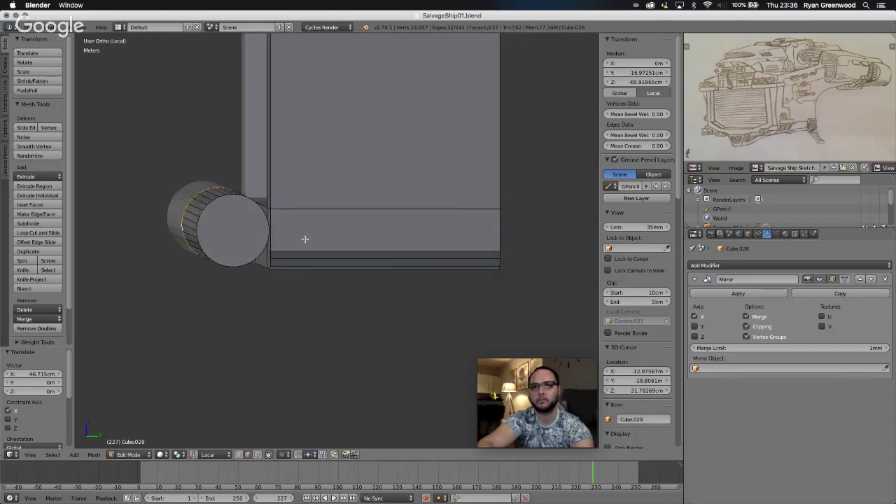
{"action": "scroll", "coordinate": [305, 239], "scroll_direction": "right", "scroll_amount": 2}
{"action": "scroll", "coordinate": [305, 239], "scroll_direction": "left", "scroll_amount": 4}
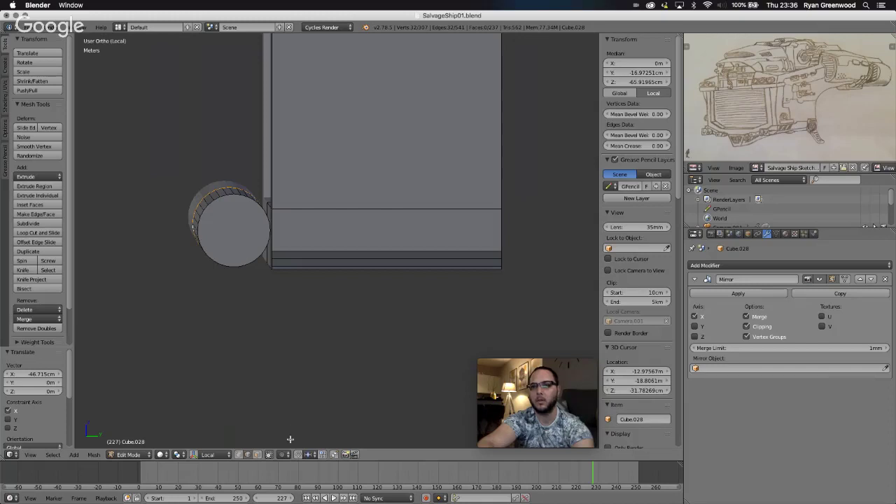
Select the cylinder's outer end cap face and inset it by about 3.677 mm.
{"action": "left_click", "coordinate": [257, 455]}
{"action": "right_click", "coordinate": [236, 224]}
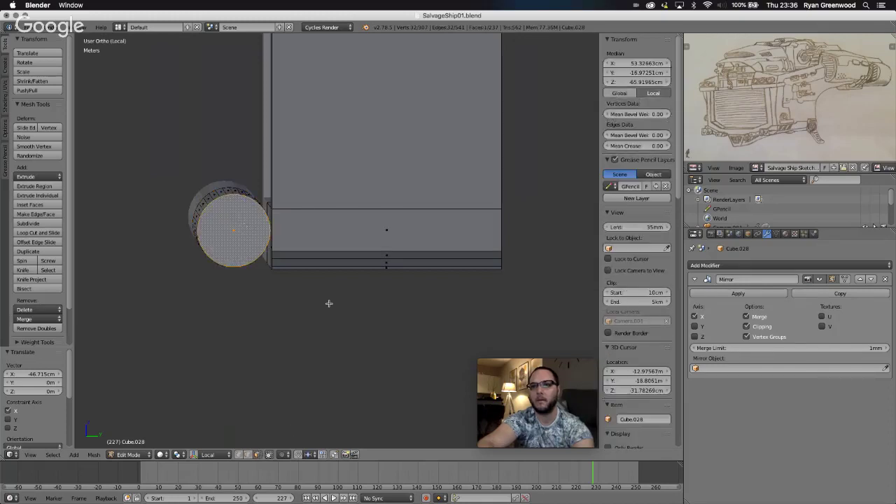
{"action": "scroll", "coordinate": [329, 303], "scroll_direction": "right", "scroll_amount": 5}
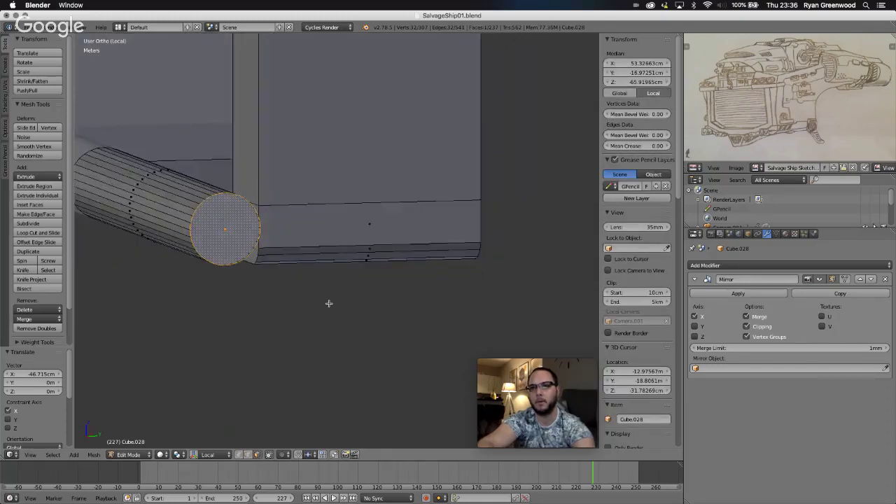
{"action": "scroll", "coordinate": [330, 304], "scroll_direction": "right", "scroll_amount": 2}
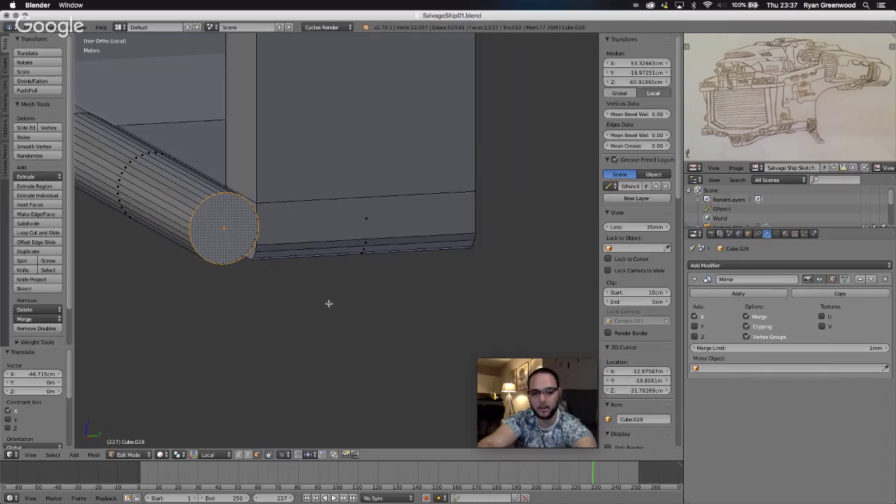
{"action": "key", "text": "i"}
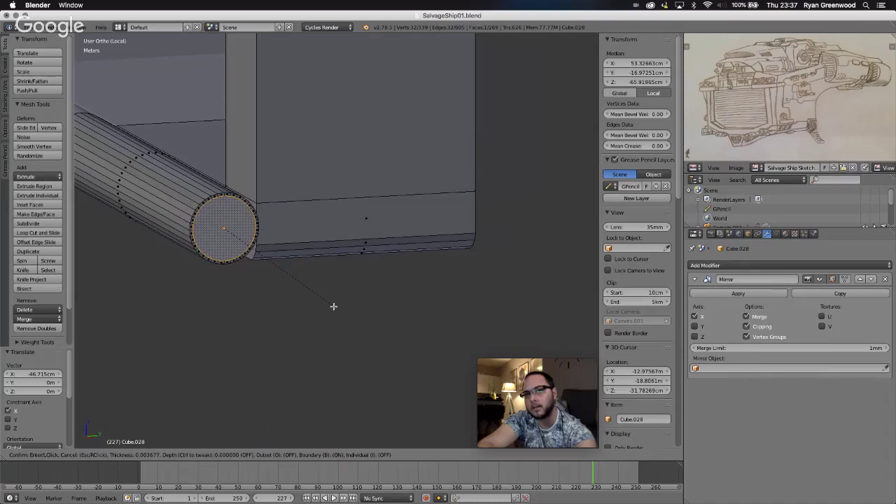
{"action": "left_click", "coordinate": [333, 306]}
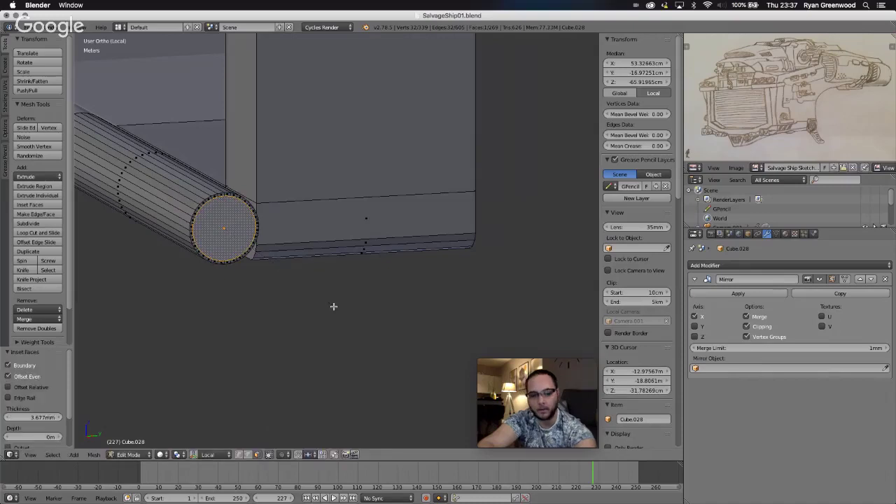
Extrude the inset end cap about 1.426 cm into the cylinder and inset the recessed face by about 2.532 mm.
{"action": "key", "text": "e"}
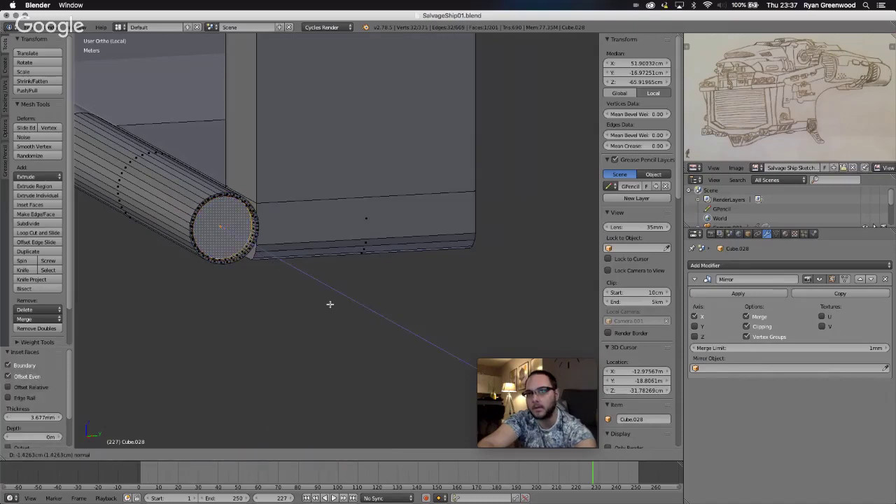
{"action": "left_click", "coordinate": [330, 304]}
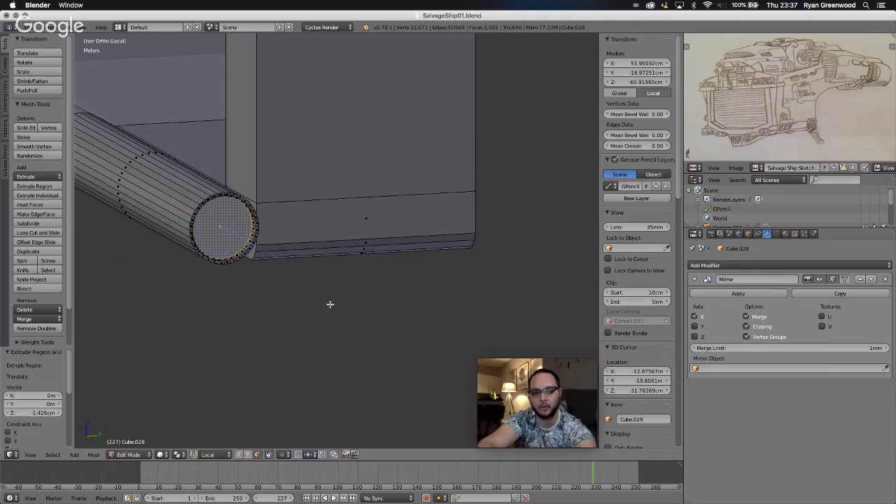
{"action": "key", "text": "i"}
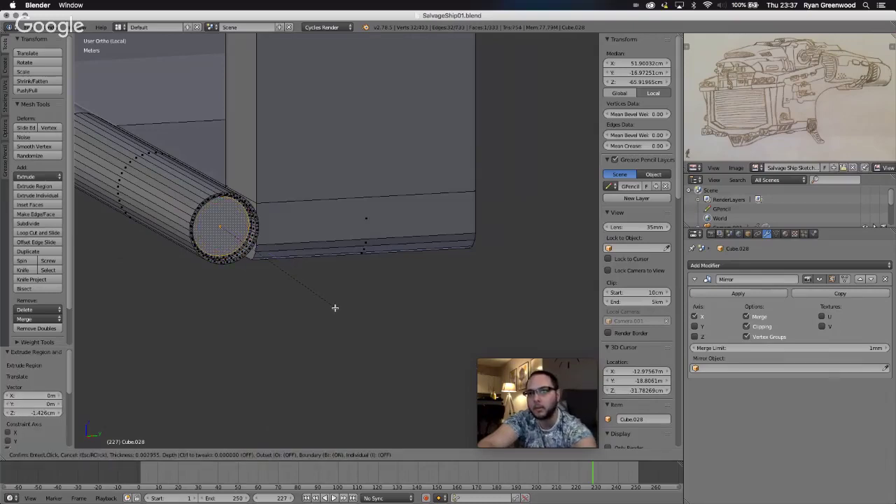
{"action": "left_click", "coordinate": [335, 308]}
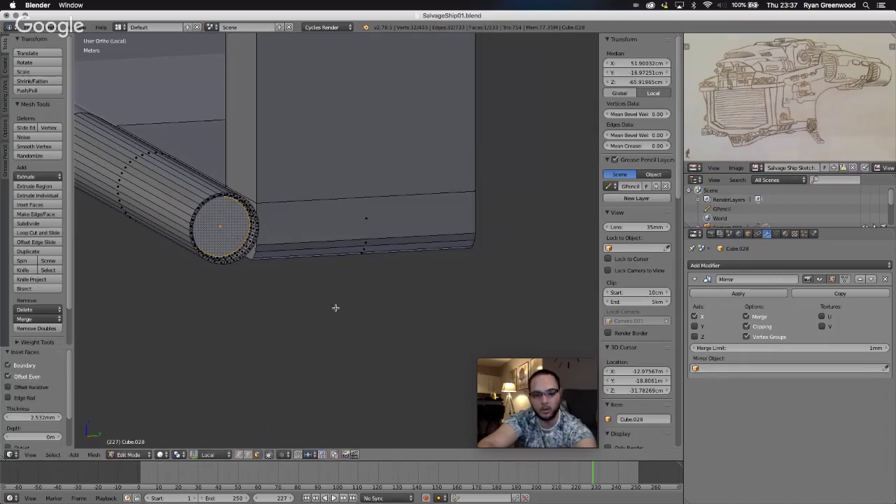
Extrude the inset recessed face outward by about 2.647 cm and move it back about 5.18 mm along global X.
{"action": "key", "text": "e"}
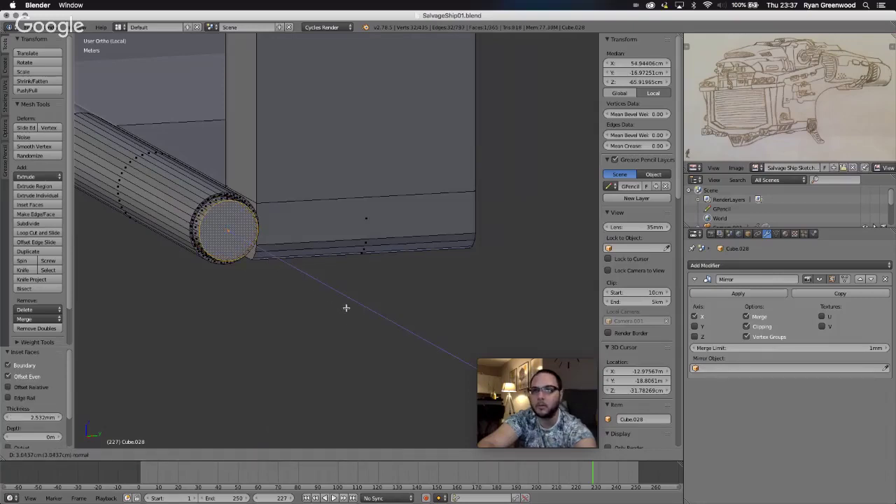
{"action": "left_click", "coordinate": [344, 308]}
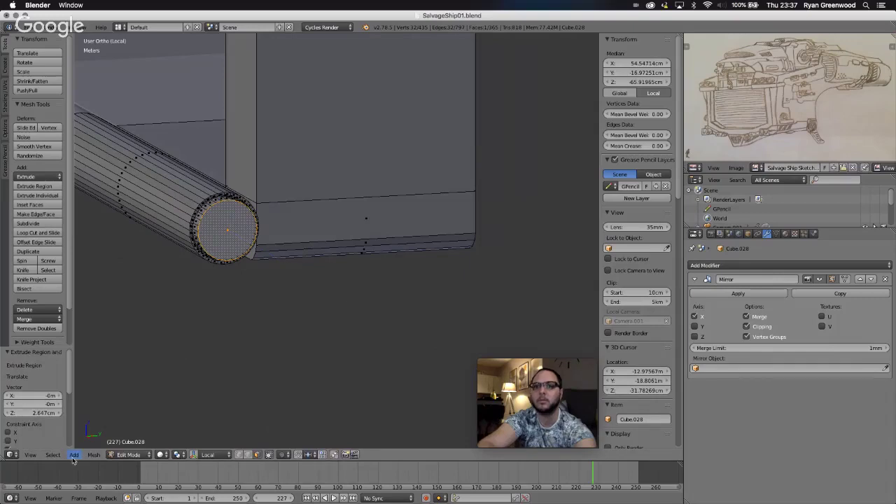
{"action": "left_click", "coordinate": [31, 456]}
{"action": "left_click", "coordinate": [49, 412]}
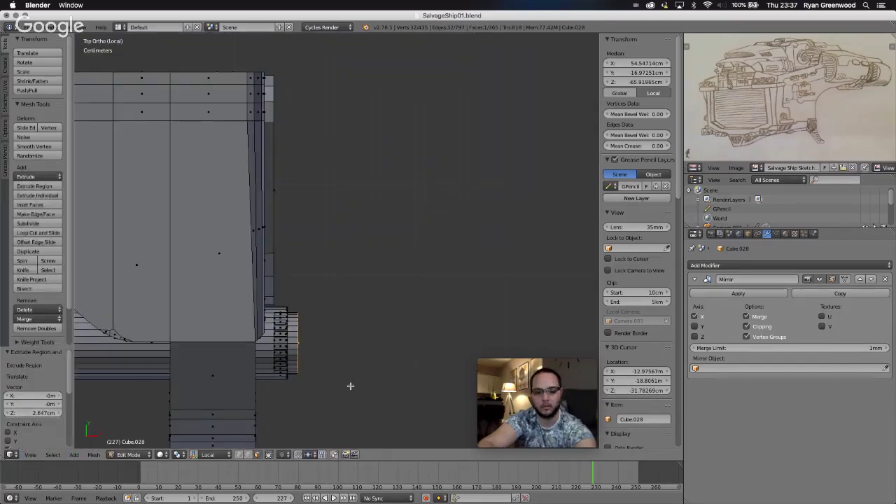
{"action": "key", "text": "g"}
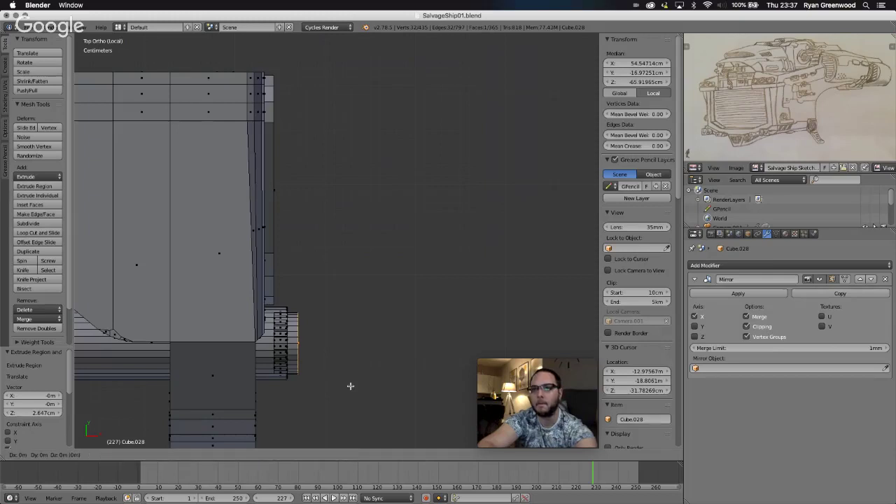
{"action": "key", "text": "x"}
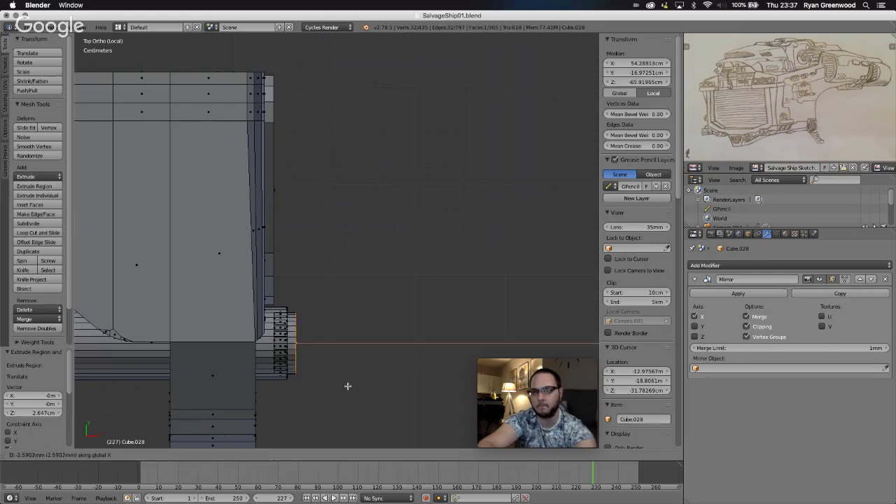
{"action": "left_click", "coordinate": [345, 386]}
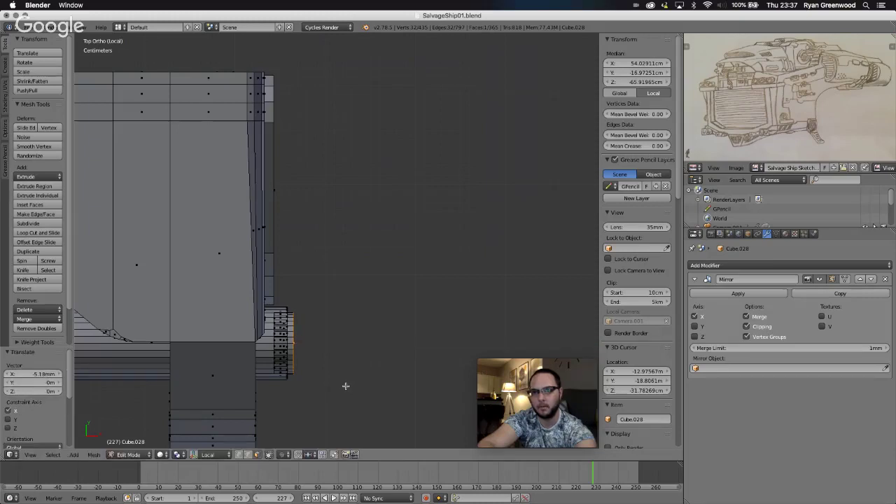
Extrude the cylinder's end face outward by about 1.554 cm and scale it to about 0.731.
{"action": "key", "text": "e"}
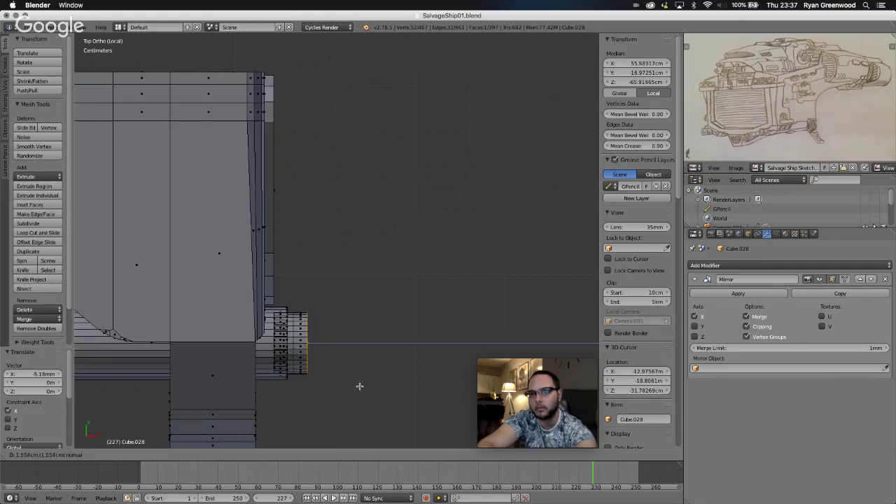
{"action": "left_click", "coordinate": [360, 385]}
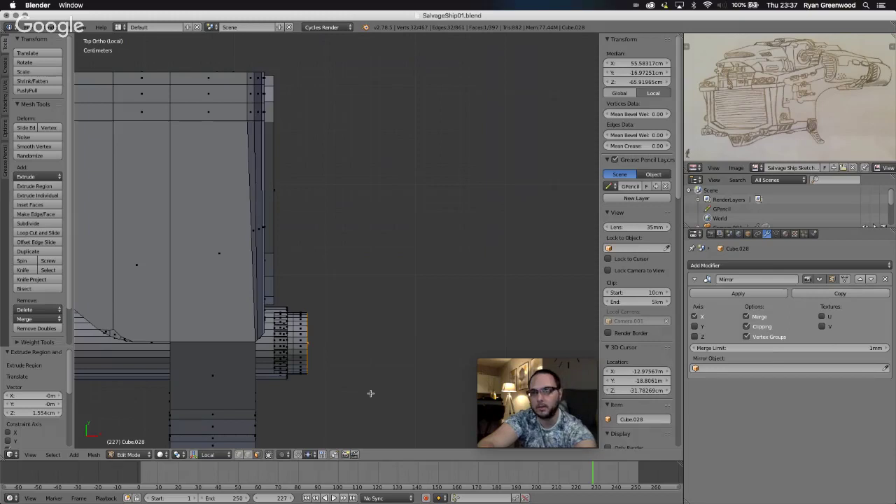
{"action": "key", "text": "s"}
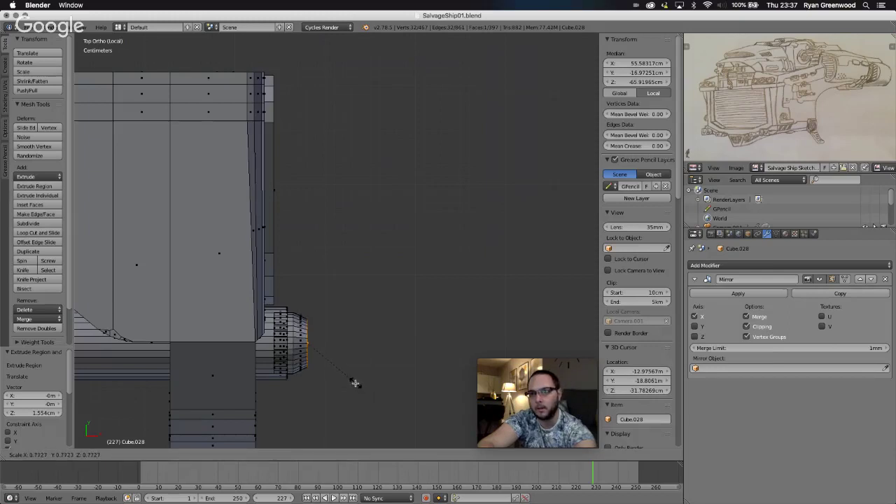
{"action": "left_click", "coordinate": [351, 381]}
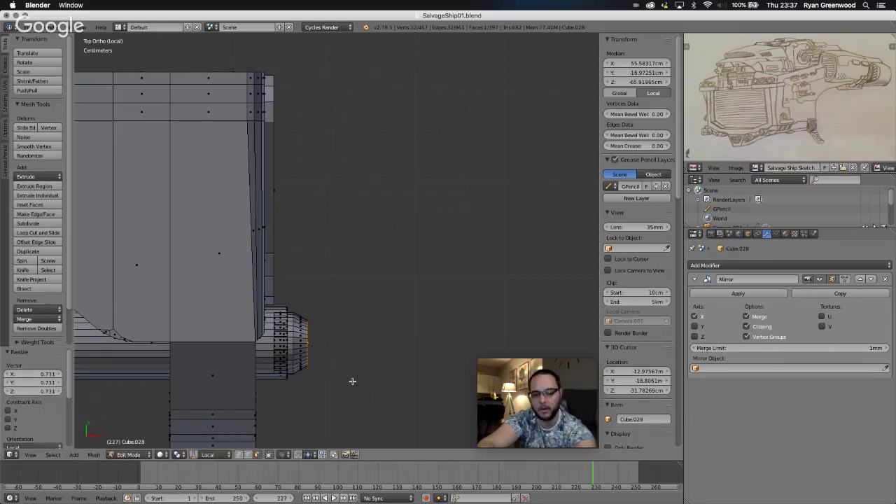
Extrude the tapered end another 1.088 cm, scale it to about 0.437, and move it about -3.108 mm along global X.
{"action": "key", "text": "e"}
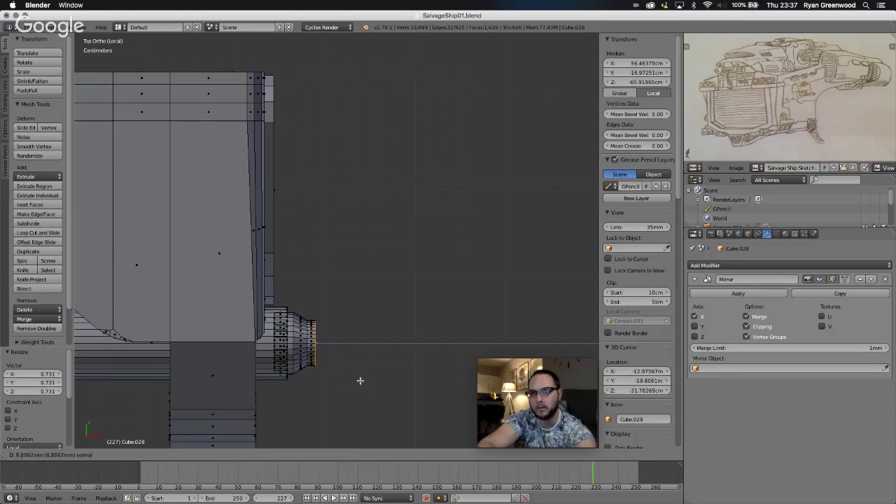
{"action": "left_click", "coordinate": [360, 380]}
{"action": "key", "text": "s"}
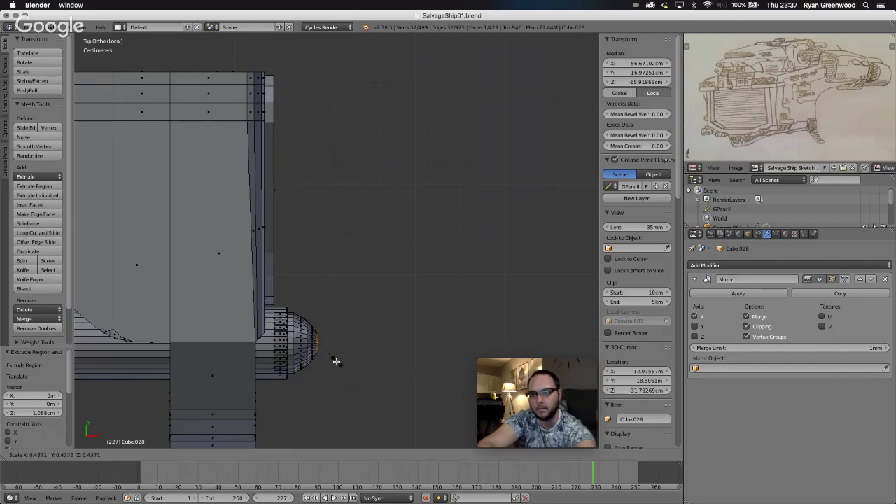
{"action": "left_click", "coordinate": [336, 362]}
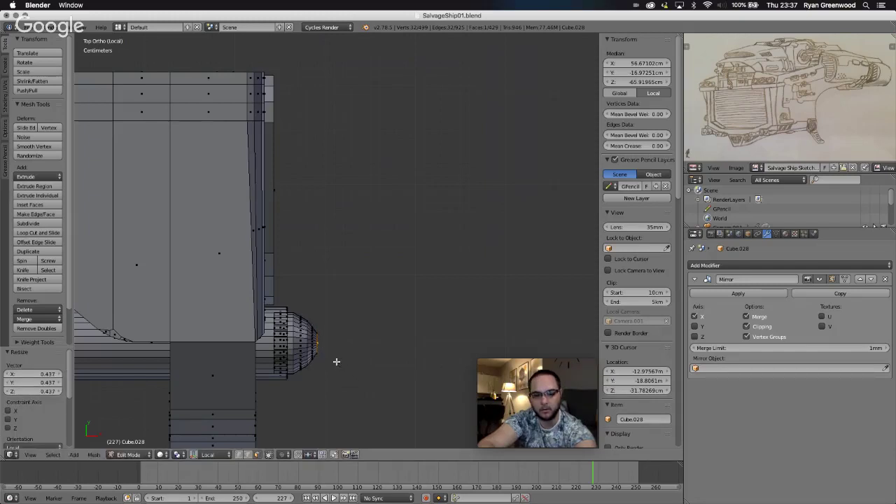
{"action": "key", "text": "g"}
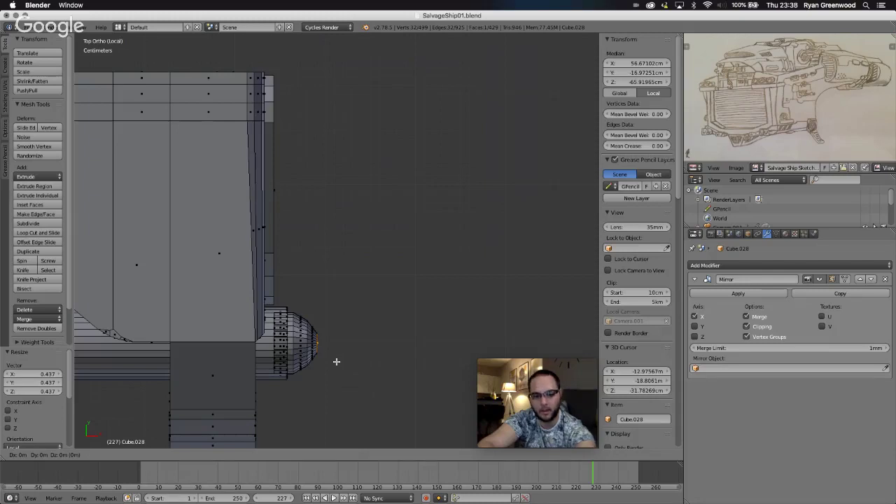
{"action": "key", "text": "x"}
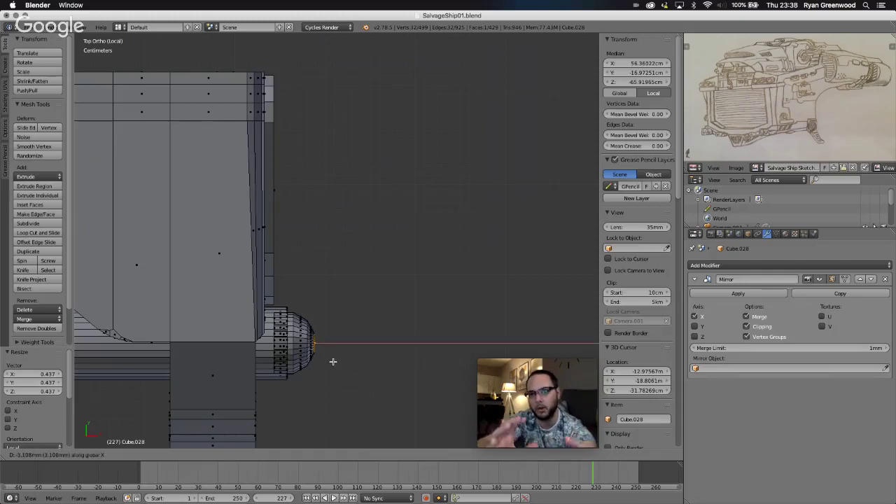
{"action": "left_click", "coordinate": [333, 362]}
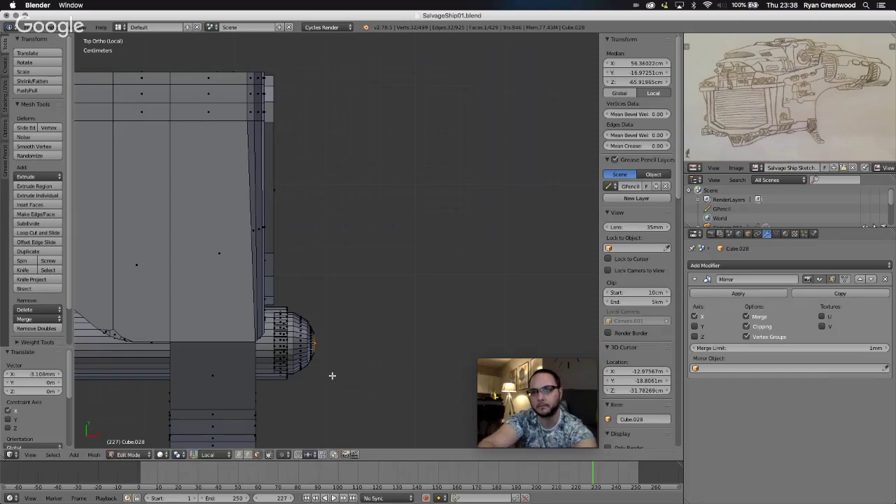
Inset the rounded cap's tip face by about 2.229 mm and extrude it about 1.102 cm into the cap.
{"action": "scroll", "coordinate": [332, 376], "scroll_direction": "left", "scroll_amount": 3}
{"action": "middle_click_drag", "start_coordinate": [332, 376], "coordinate": [332, 376]}
{"action": "scroll", "coordinate": [332, 376], "scroll_direction": "up", "scroll_amount": 6}
{"action": "key", "text": "i"}
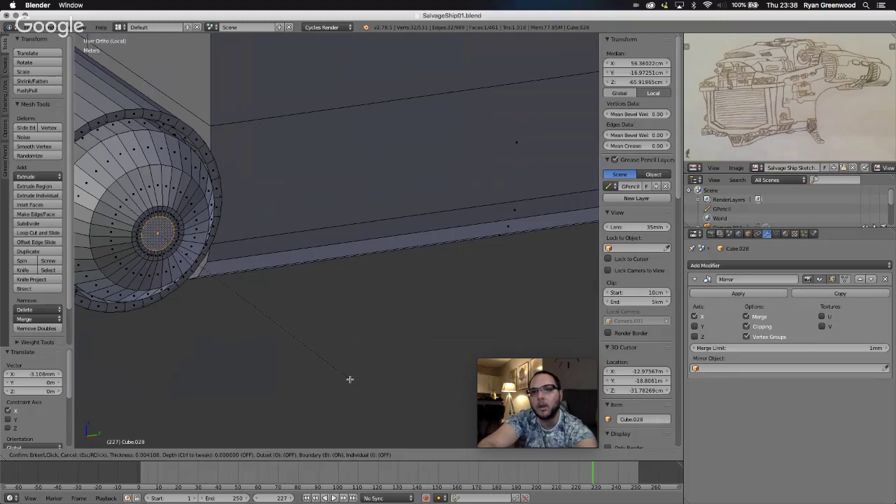
{"action": "left_click", "coordinate": [353, 380]}
{"action": "key", "text": "e"}
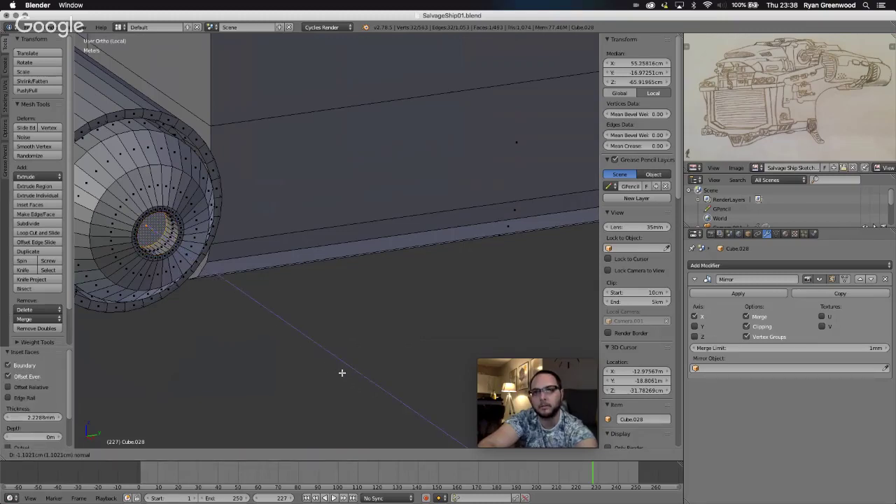
{"action": "left_click", "coordinate": [342, 372]}
Examine the cylinder's rounded, recessed end cap beside the side post from several angles.
{"action": "scroll", "coordinate": [248, 350], "scroll_direction": "down", "scroll_amount": 8}
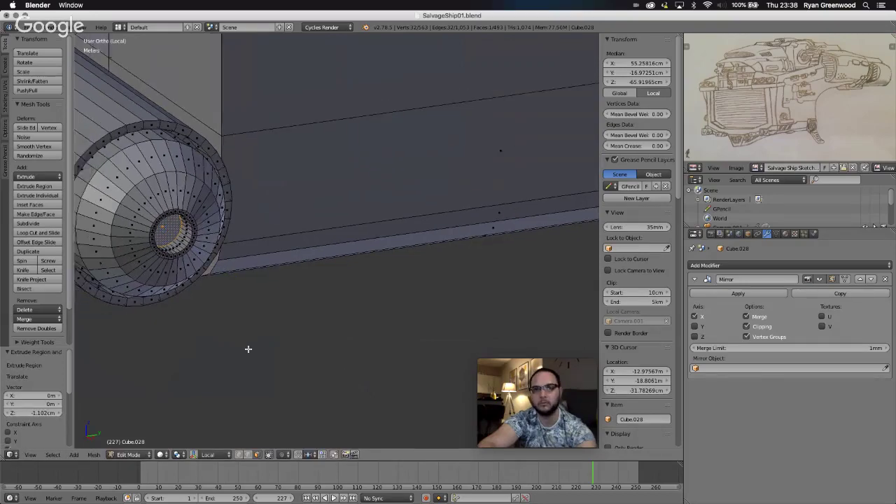
{"action": "scroll", "coordinate": [249, 350], "scroll_direction": "left", "scroll_amount": 6}
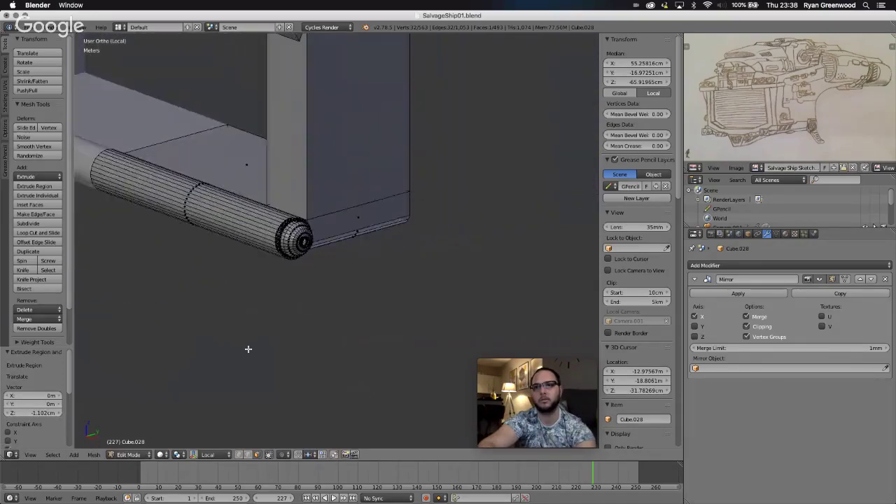
{"action": "scroll", "coordinate": [249, 349], "scroll_direction": "right", "scroll_amount": 4}
{"action": "scroll", "coordinate": [248, 349], "scroll_direction": "right", "scroll_amount": 8}
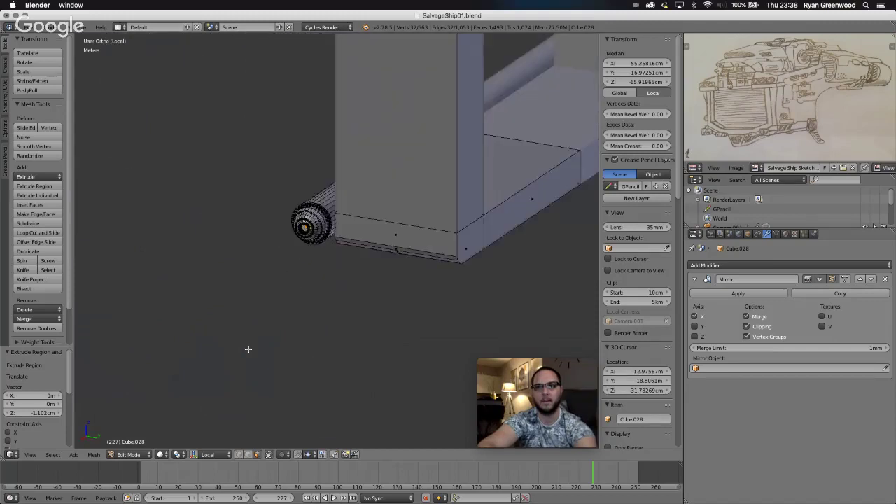
{"action": "scroll", "coordinate": [249, 349], "scroll_direction": "left", "scroll_amount": 5}
{"action": "scroll", "coordinate": [249, 349], "scroll_direction": "right", "scroll_amount": 2}
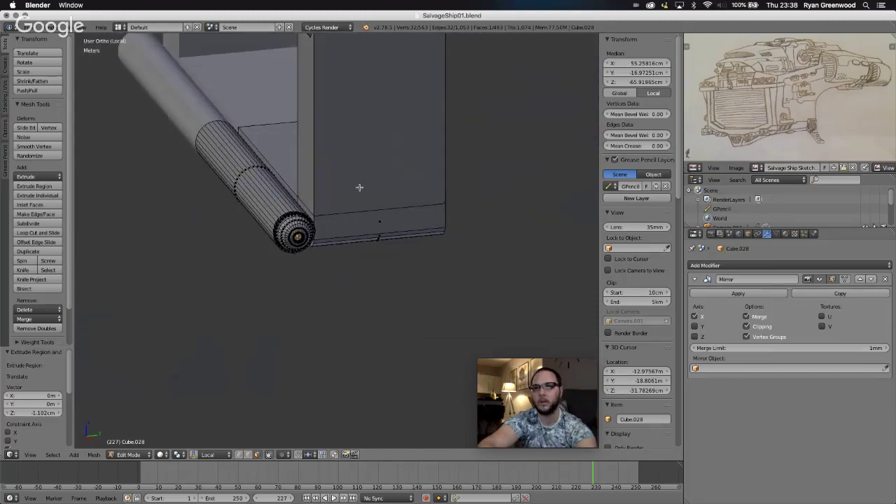
{"action": "key", "text": "a"}
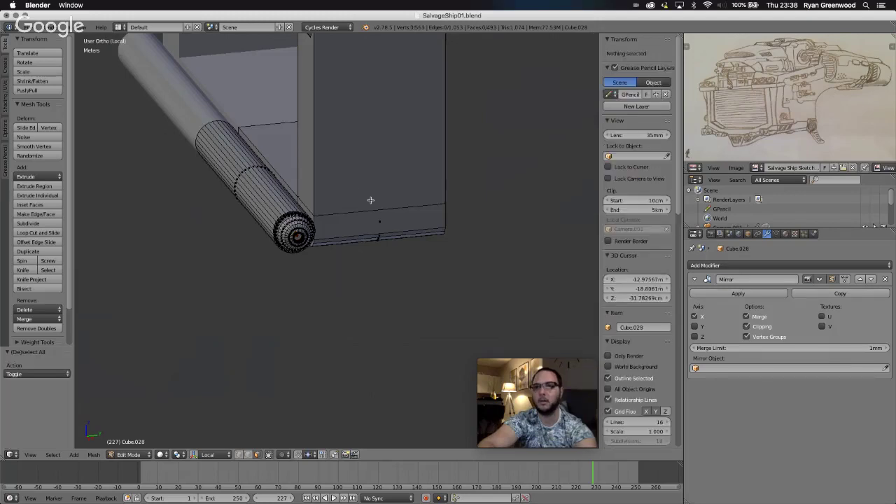
{"action": "scroll", "coordinate": [370, 201], "scroll_direction": "left", "scroll_amount": 2}
{"action": "key", "text": "ctrl+r"}
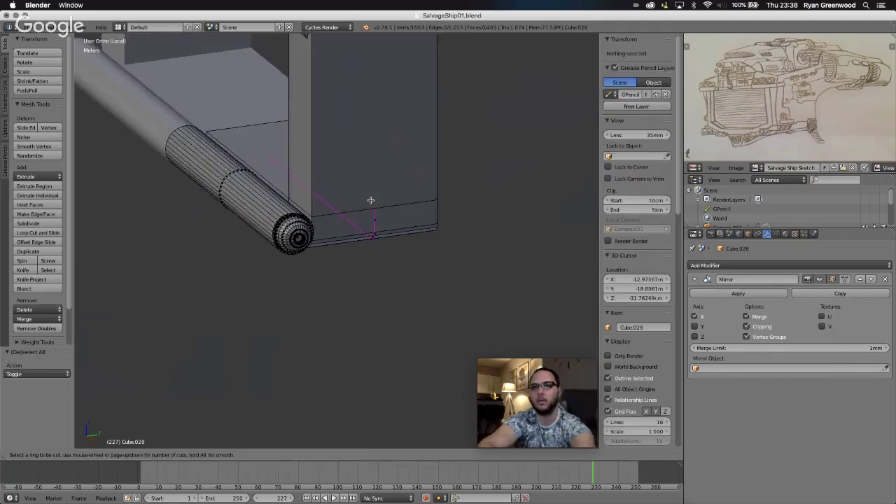
{"action": "key", "text": "Escape"}
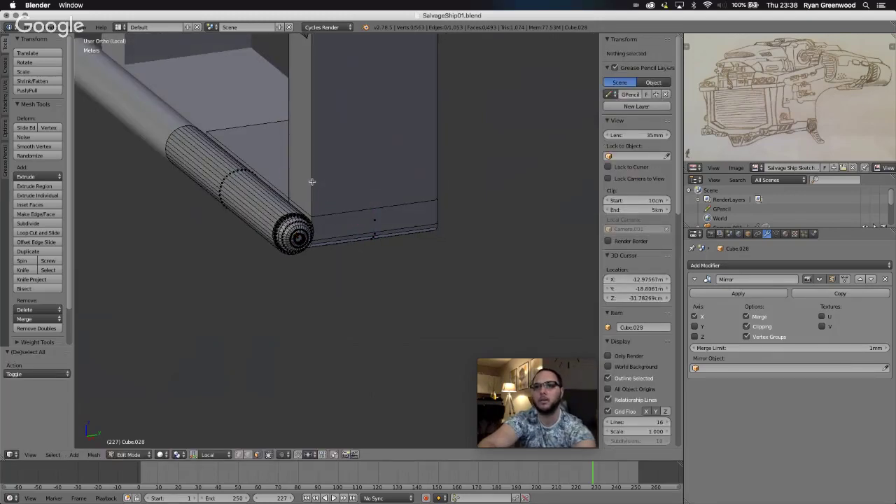
In the front view, add one loop cut across the side post and slide it down to about 0.949, just above the cylinder.
{"action": "left_click", "coordinate": [30, 455]}
{"action": "left_click", "coordinate": [45, 398]}
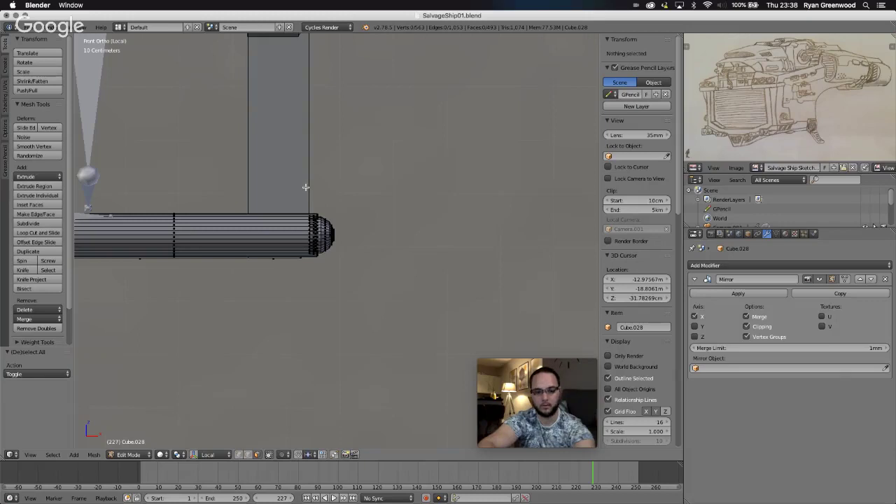
{"action": "key", "text": "ctrl+r"}
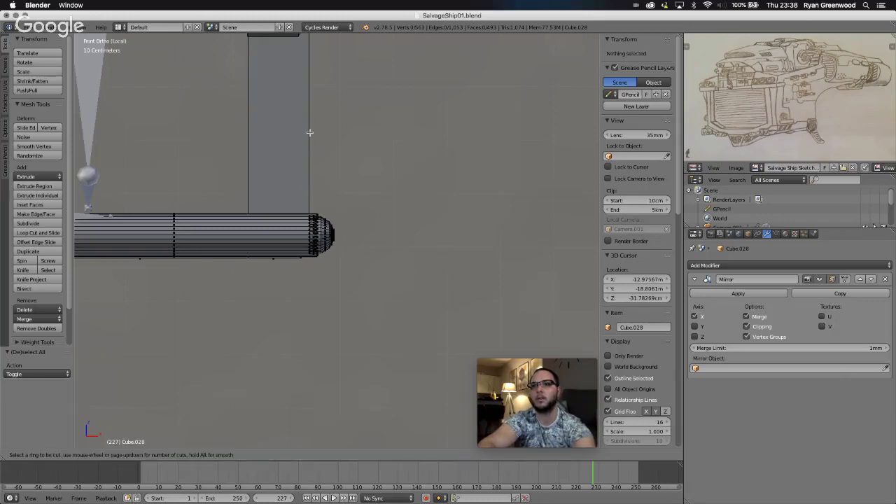
{"action": "key", "text": "Escape"}
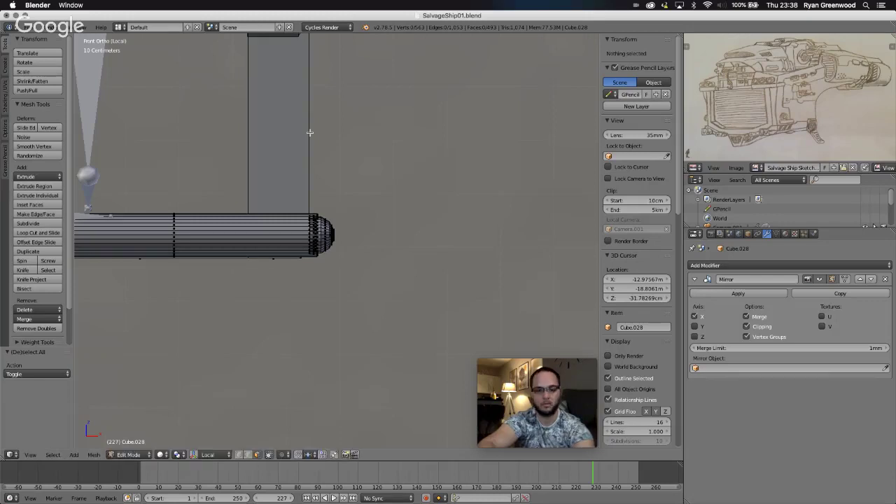
{"action": "scroll", "coordinate": [310, 132], "scroll_direction": "down", "scroll_amount": 3}
{"action": "scroll", "coordinate": [309, 132], "scroll_direction": "down", "scroll_amount": 2}
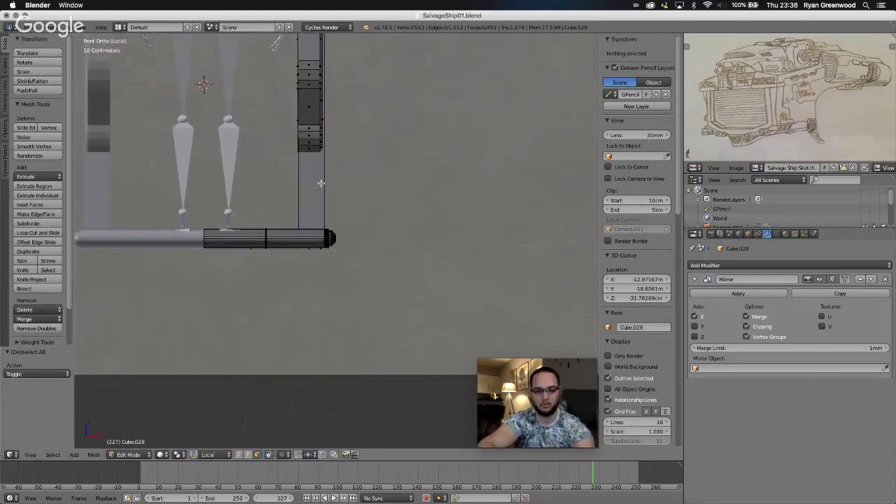
{"action": "key", "text": "ctrl+r"}
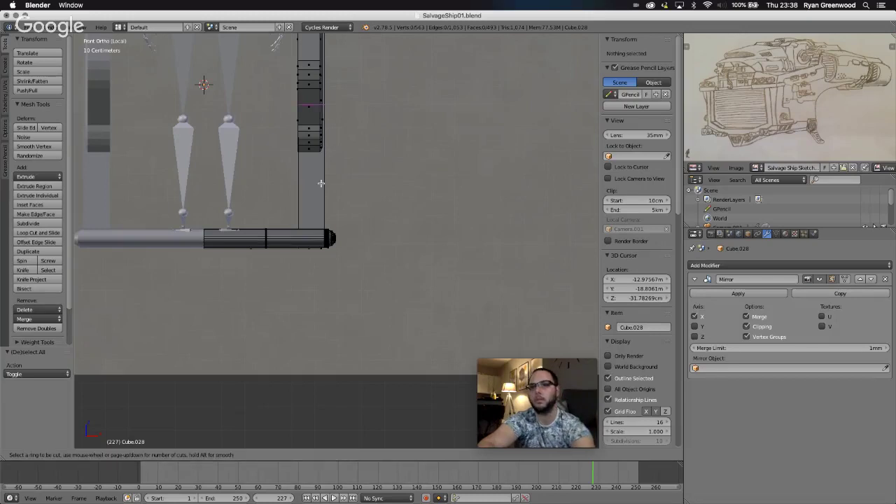
{"action": "left_click", "coordinate": [321, 182]}
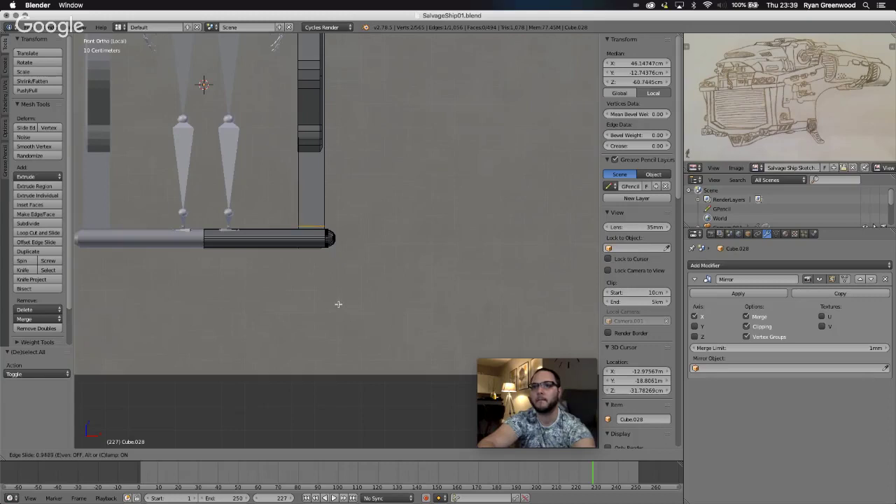
{"action": "left_click", "coordinate": [339, 304]}
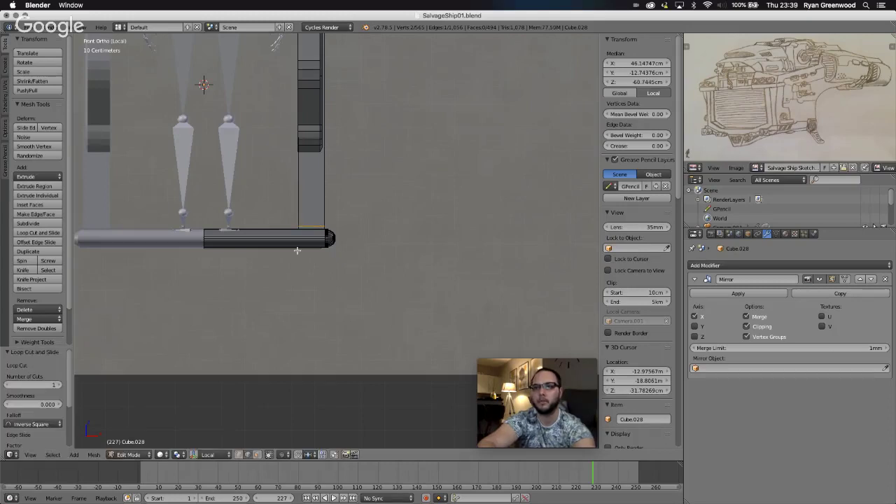
Select the two lowest front faces of the side post behind the cylinder and extrude them forward about 6.415 cm.
{"action": "scroll", "coordinate": [297, 250], "scroll_direction": "right", "scroll_amount": 10}
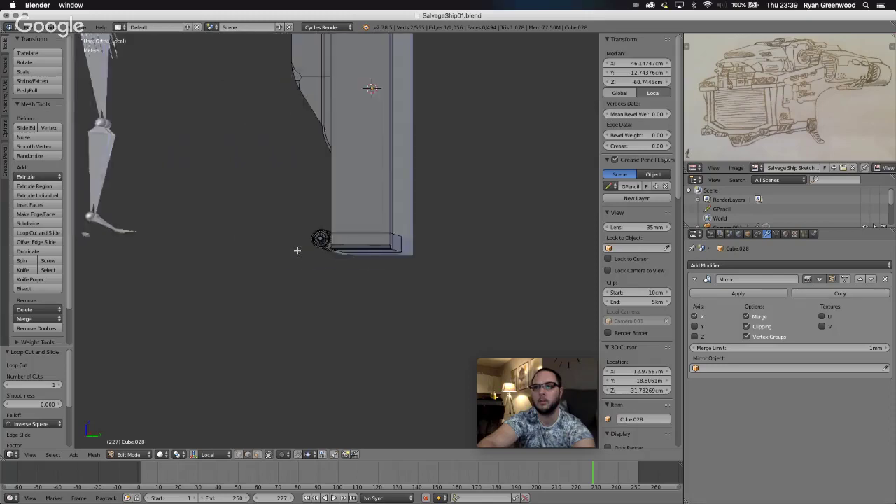
{"action": "scroll", "coordinate": [297, 250], "scroll_direction": "right", "scroll_amount": 8}
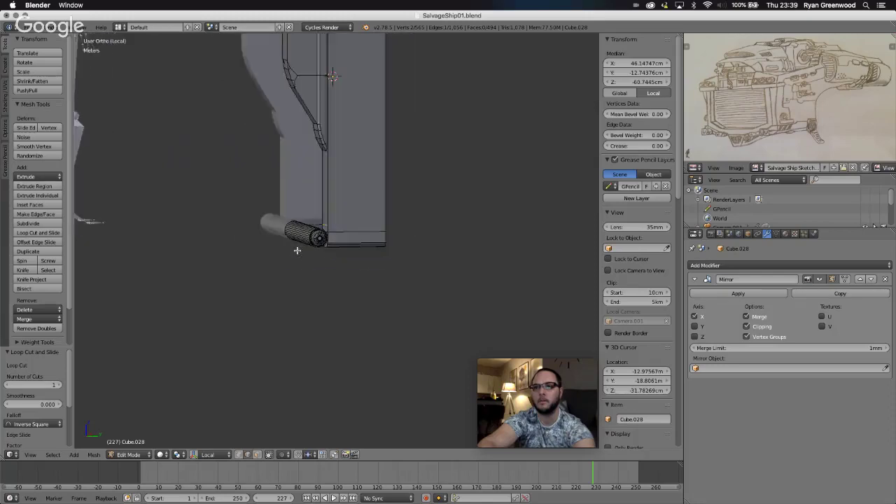
{"action": "left_click", "coordinate": [257, 455]}
{"action": "scroll", "coordinate": [347, 229], "scroll_direction": "up", "scroll_amount": 6}
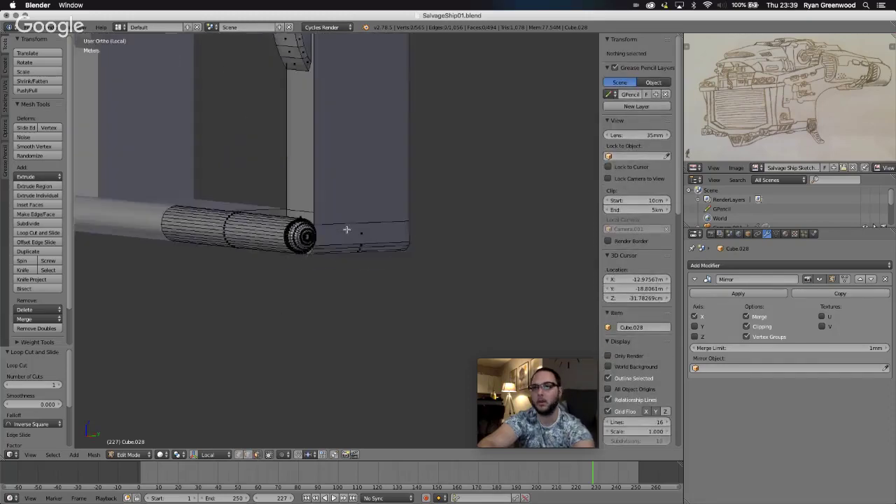
{"action": "right_click", "coordinate": [230, 155]}
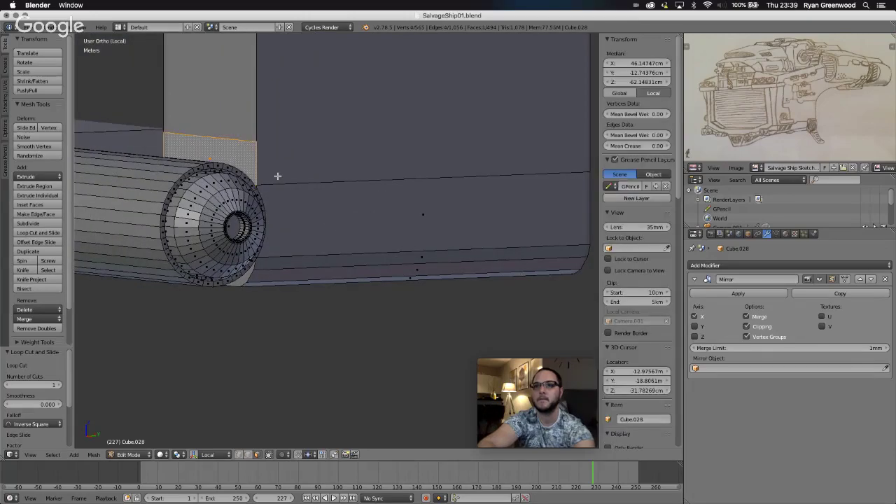
{"action": "scroll", "coordinate": [278, 175], "scroll_direction": "down", "scroll_amount": 6}
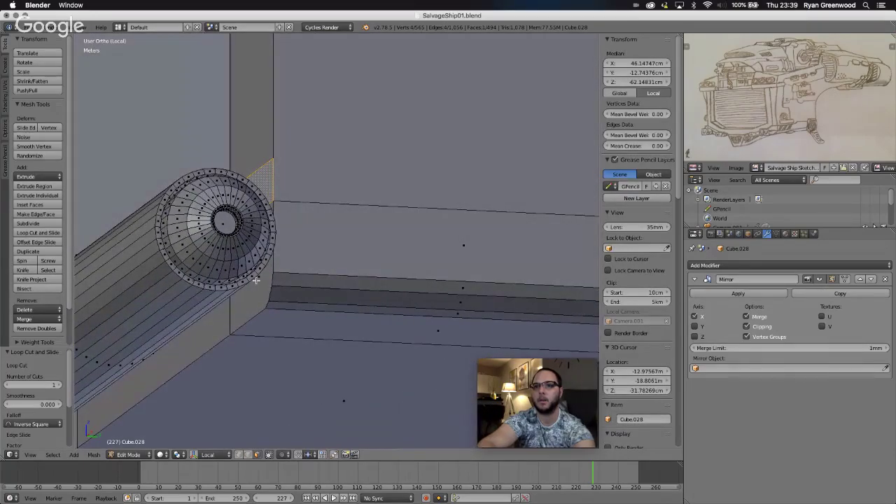
{"action": "right_click", "coordinate": [261, 284], "text": "shift"}
{"action": "scroll", "coordinate": [299, 340], "scroll_direction": "up", "scroll_amount": 5}
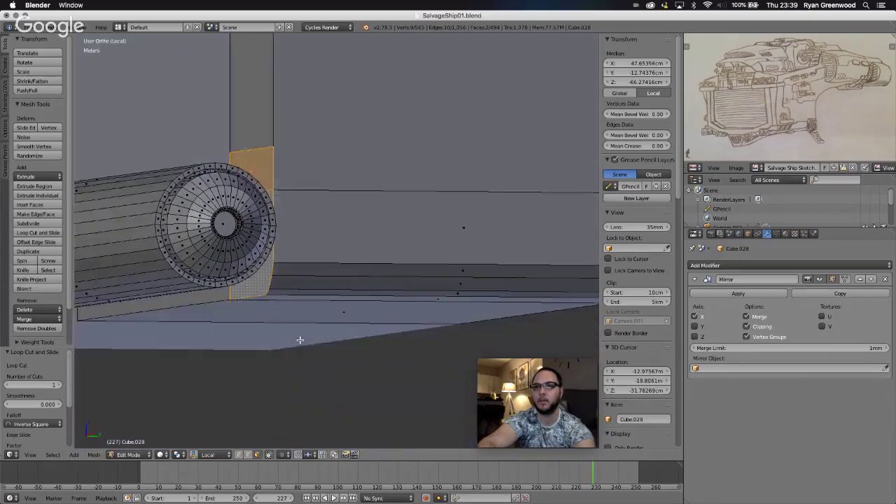
{"action": "scroll", "coordinate": [300, 340], "scroll_direction": "right", "scroll_amount": 5}
{"action": "scroll", "coordinate": [299, 340], "scroll_direction": "left", "scroll_amount": 5}
{"action": "scroll", "coordinate": [300, 341], "scroll_direction": "right", "scroll_amount": 3}
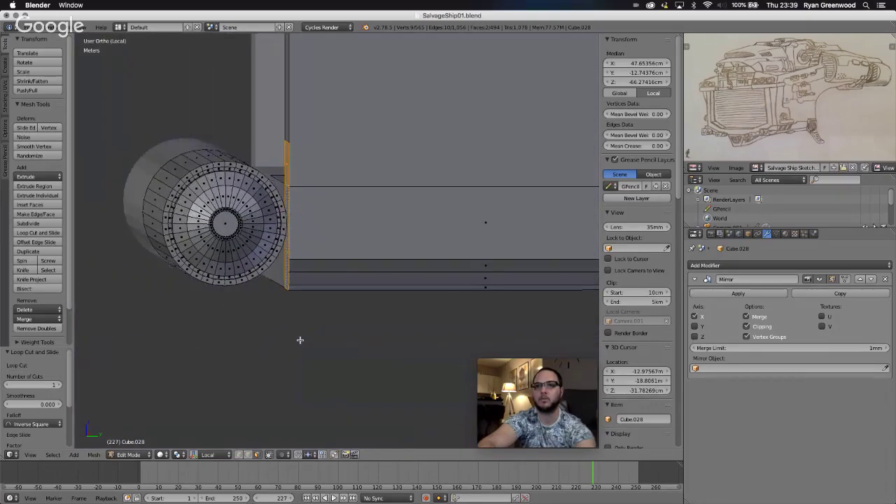
{"action": "scroll", "coordinate": [300, 340], "scroll_direction": "down", "scroll_amount": 3}
{"action": "key", "text": "e"}
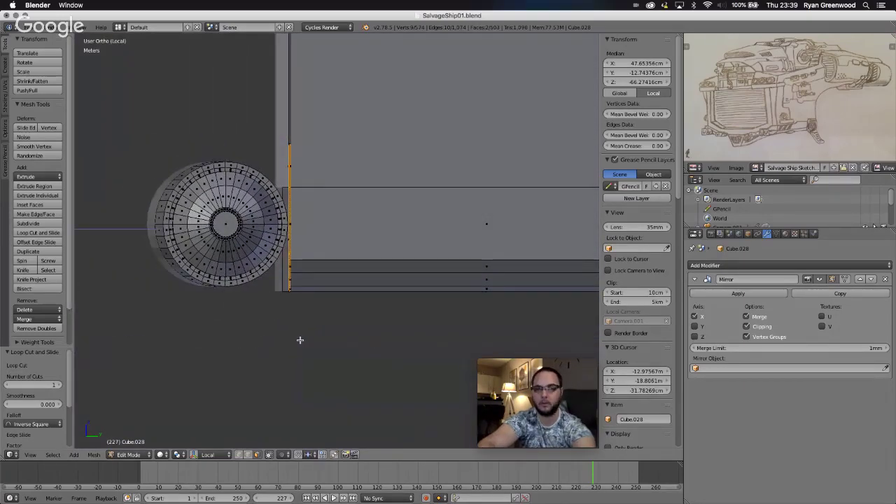
{"action": "key", "text": "e"}
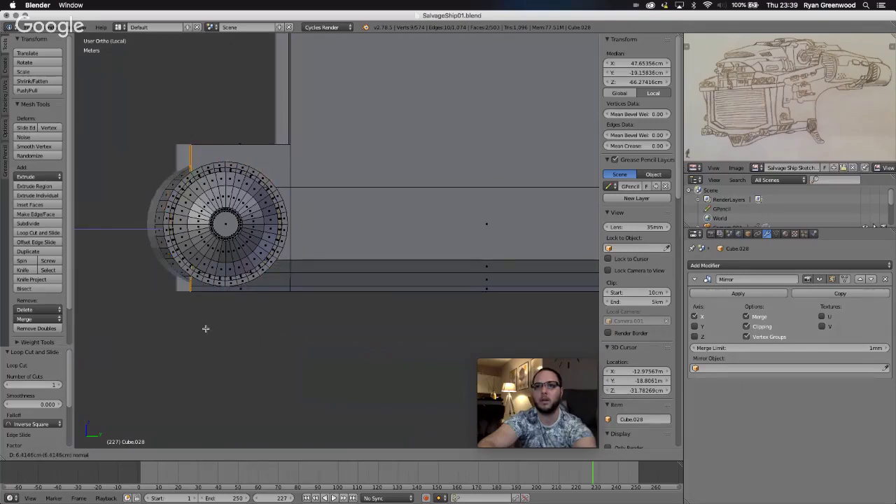
{"action": "left_click", "coordinate": [205, 330]}
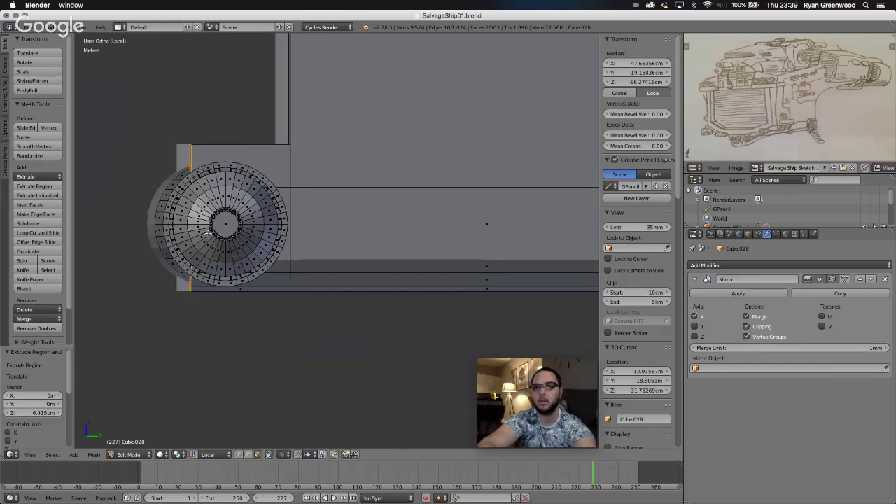
Extrude the block's front faces another 1.301 cm and scale them to about 0.799 along global Z for a chamfered edge.
{"action": "key", "text": "g"}
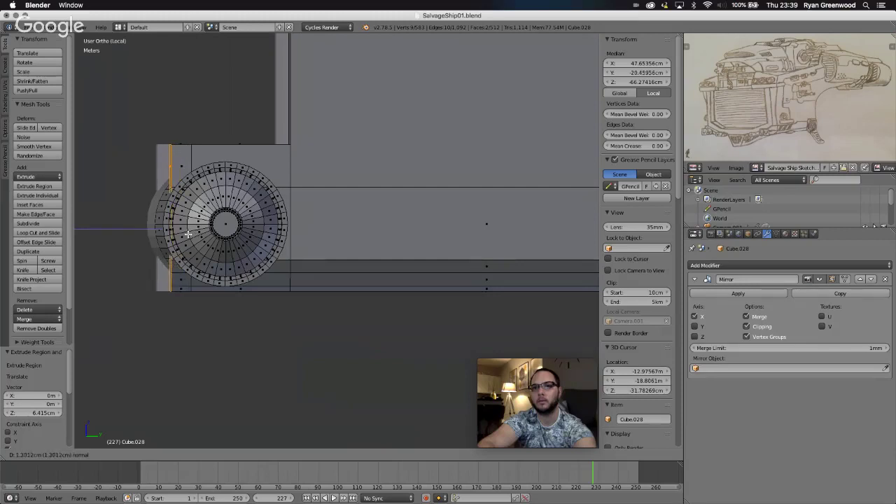
{"action": "left_click", "coordinate": [197, 236]}
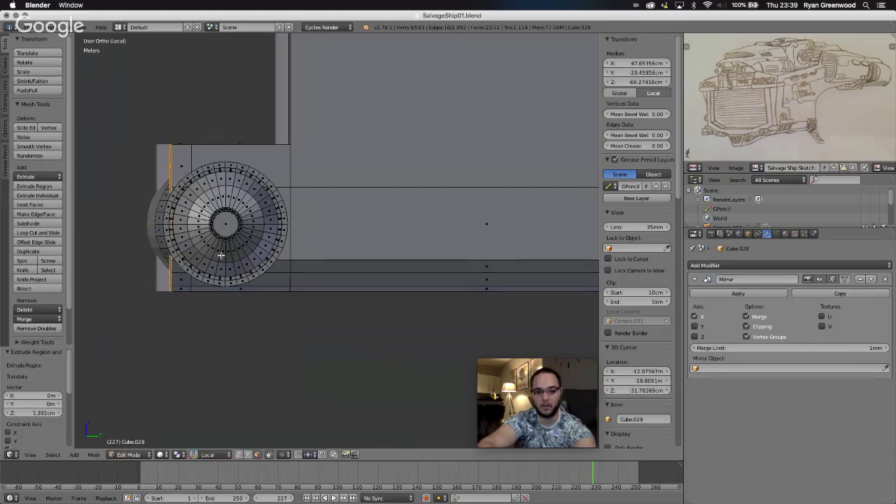
{"action": "key", "text": "s"}
{"action": "key", "text": "z"}
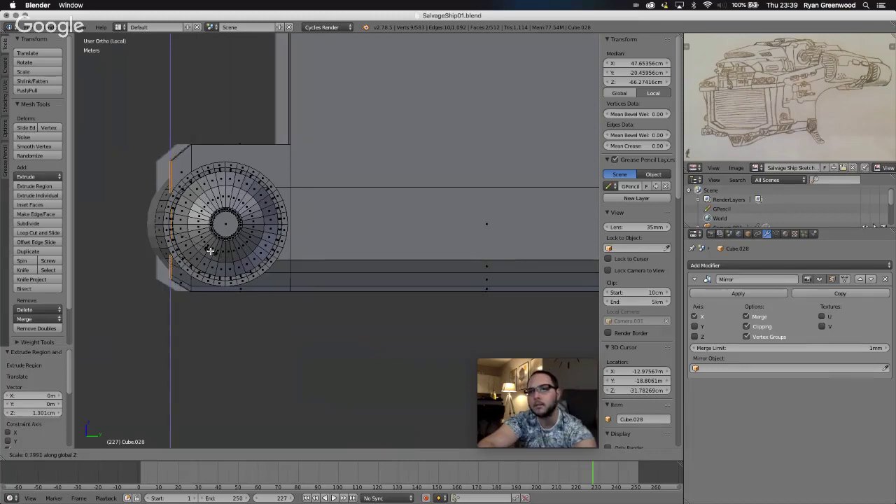
{"action": "left_click", "coordinate": [210, 250]}
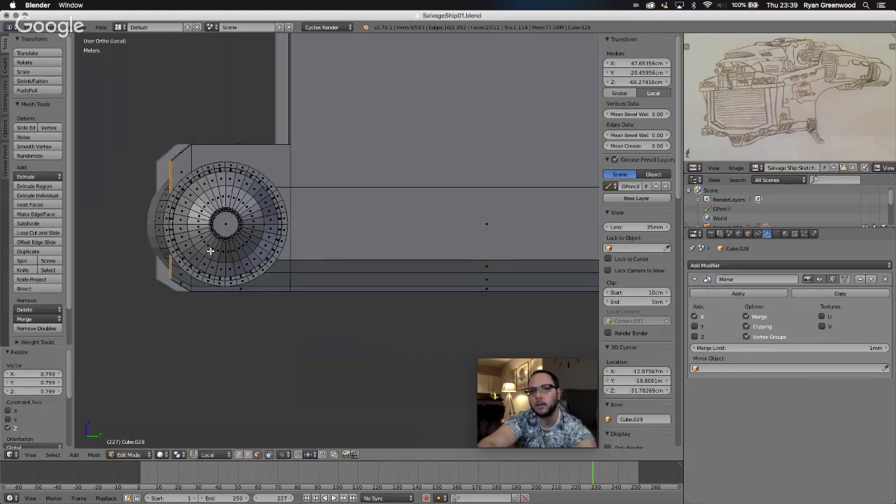
Extrude the chamfered front faces a further 7.565 mm and scale them to about 0.678 along global Z.
{"action": "key", "text": "e"}
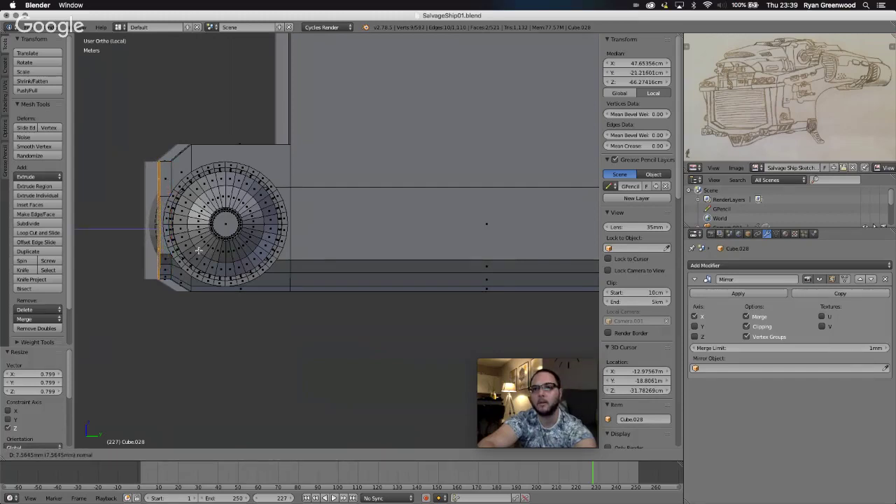
{"action": "left_click", "coordinate": [199, 250]}
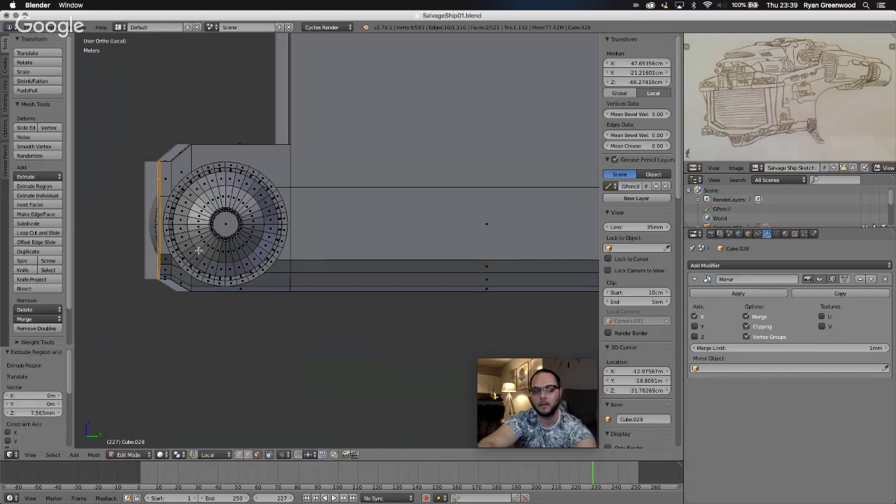
{"action": "key", "text": "s"}
{"action": "key", "text": "z"}
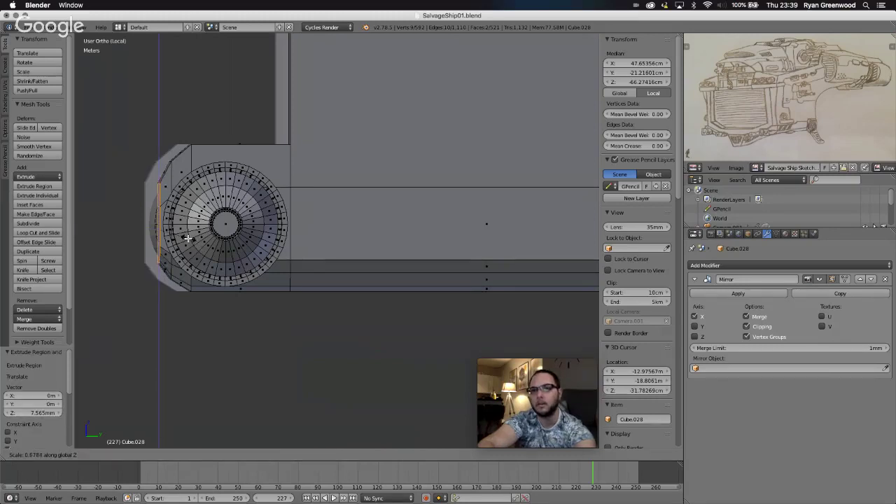
{"action": "left_click", "coordinate": [188, 238]}
{"action": "key", "text": "s"}
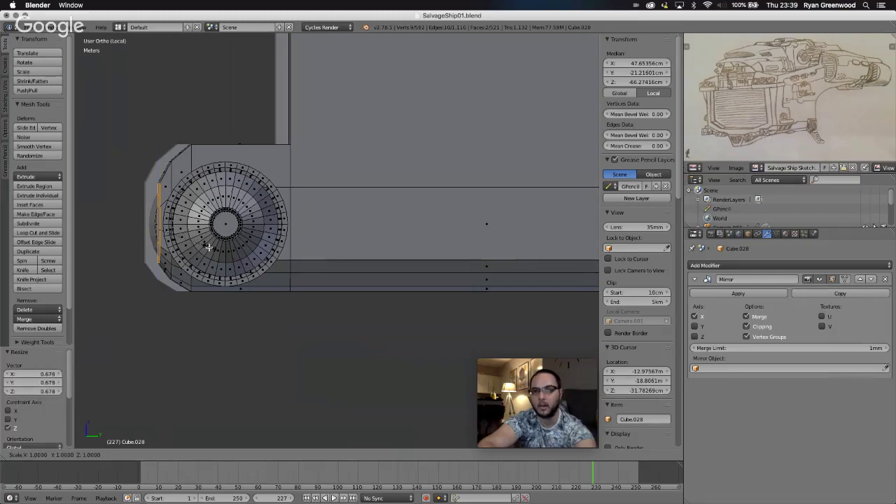
{"action": "right_click", "coordinate": [209, 247]}
Extrude the narrowed front faces 7.565 mm once more and scale them to about 0.487 along global Z, forming the nose tip.
{"action": "key", "text": "e"}
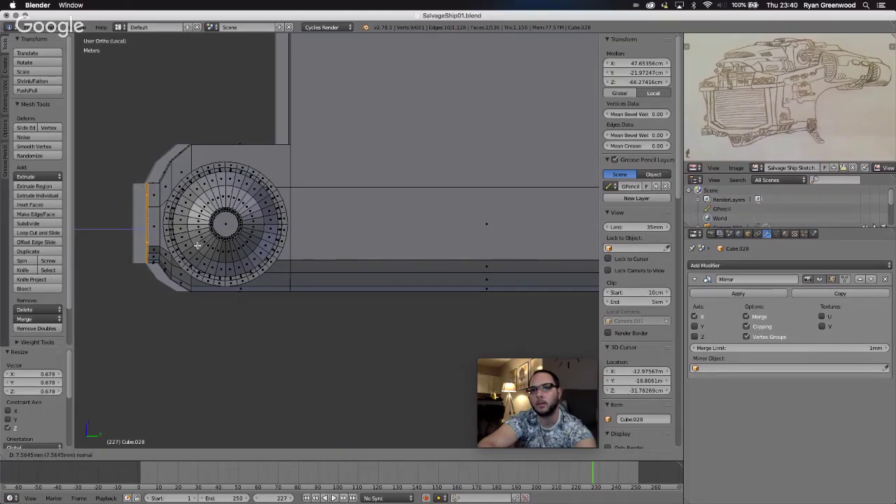
{"action": "left_click", "coordinate": [198, 246]}
{"action": "key", "text": "s"}
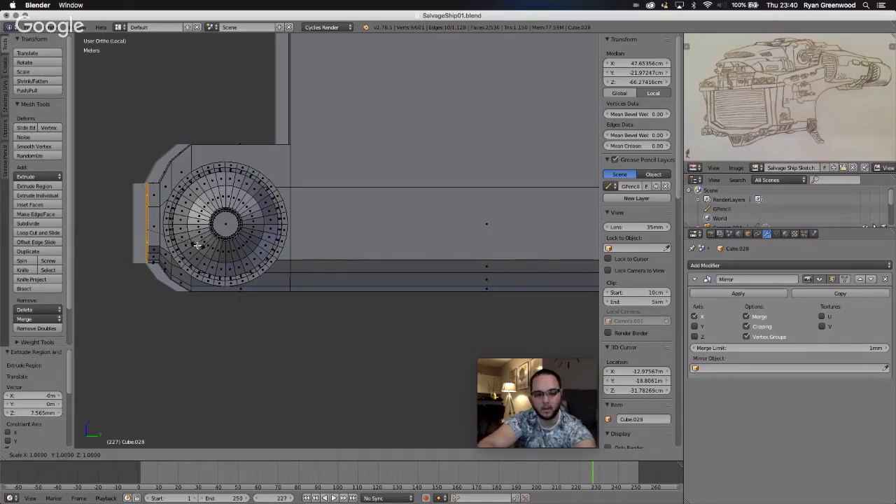
{"action": "key", "text": "z"}
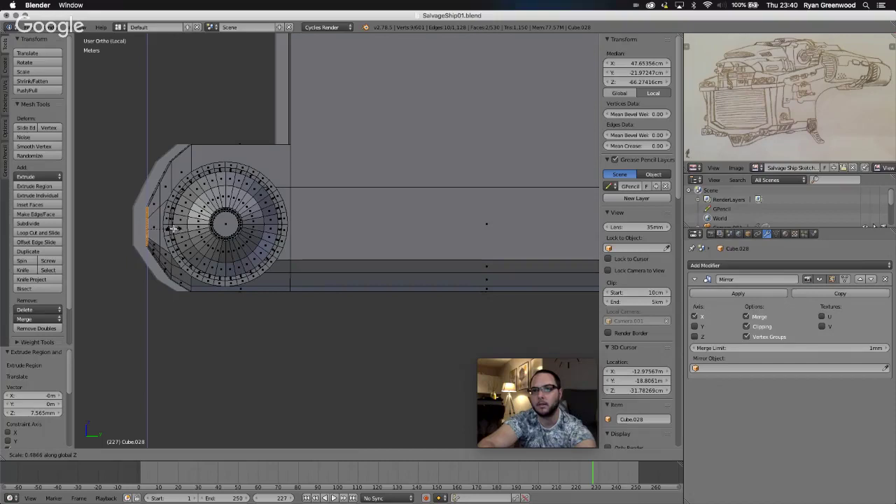
{"action": "left_click", "coordinate": [173, 228]}
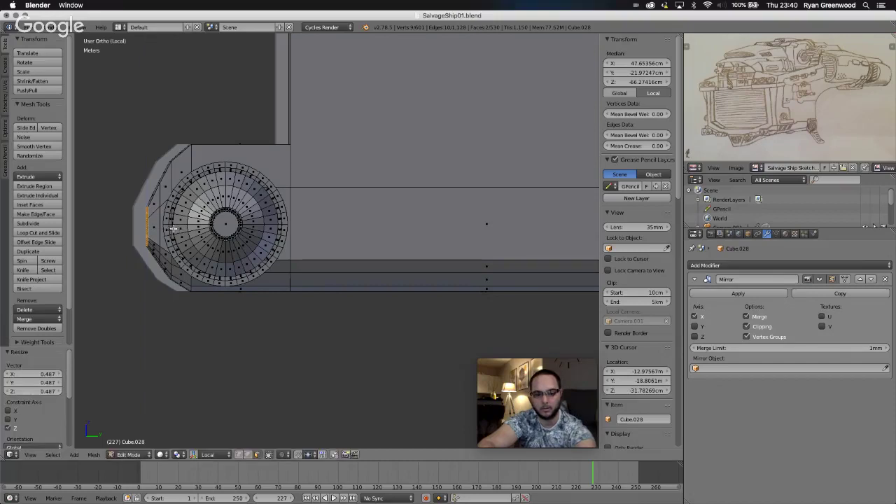
Move the nose tip faces back 2.42 mm along global Y and lower them about 9.077 mm along global Z.
{"action": "key", "text": "g"}
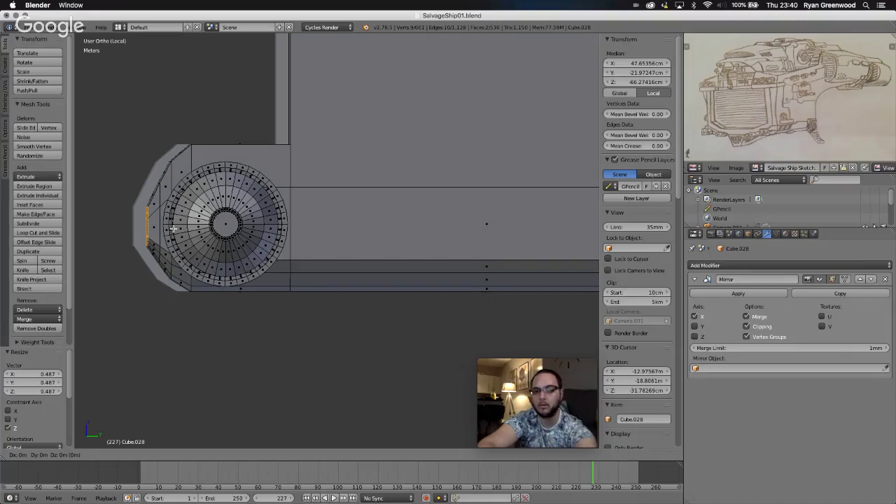
{"action": "key", "text": "y"}
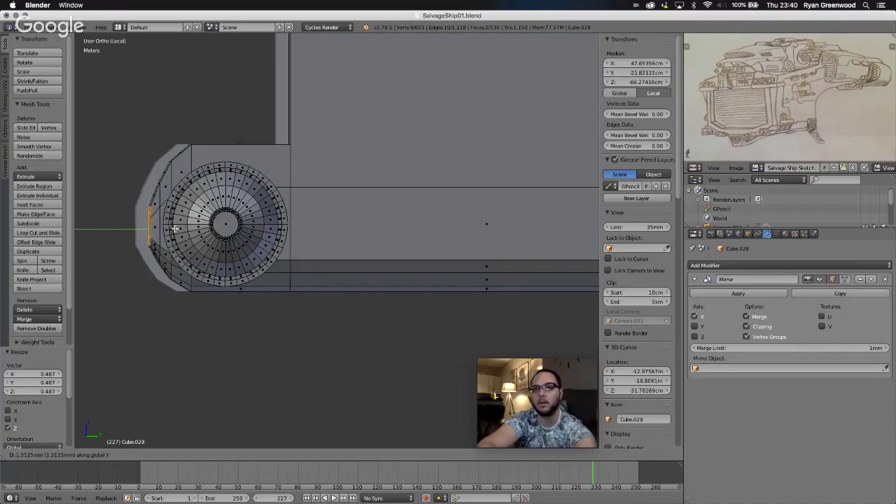
{"action": "left_click", "coordinate": [176, 229]}
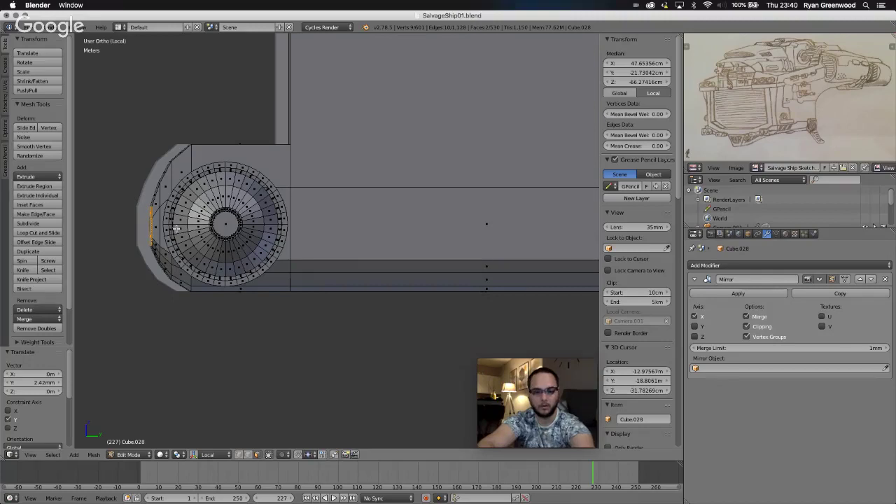
{"action": "key", "text": "g"}
{"action": "key", "text": "z"}
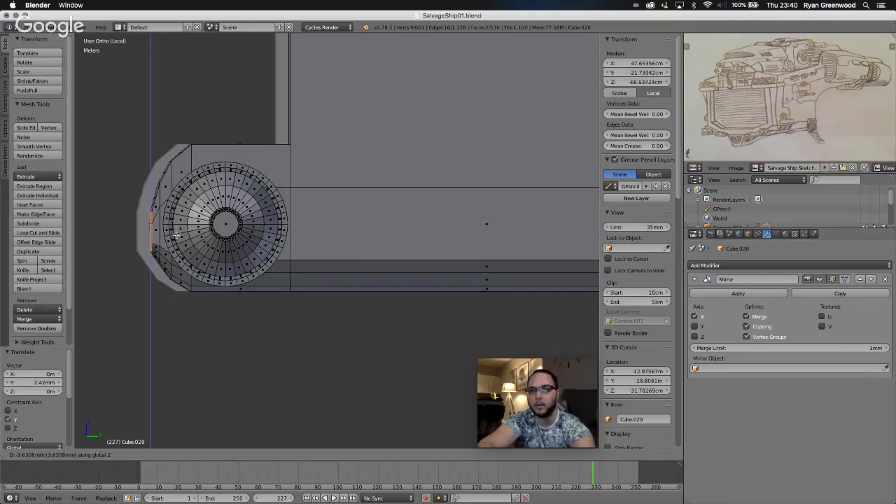
{"action": "left_click", "coordinate": [175, 241]}
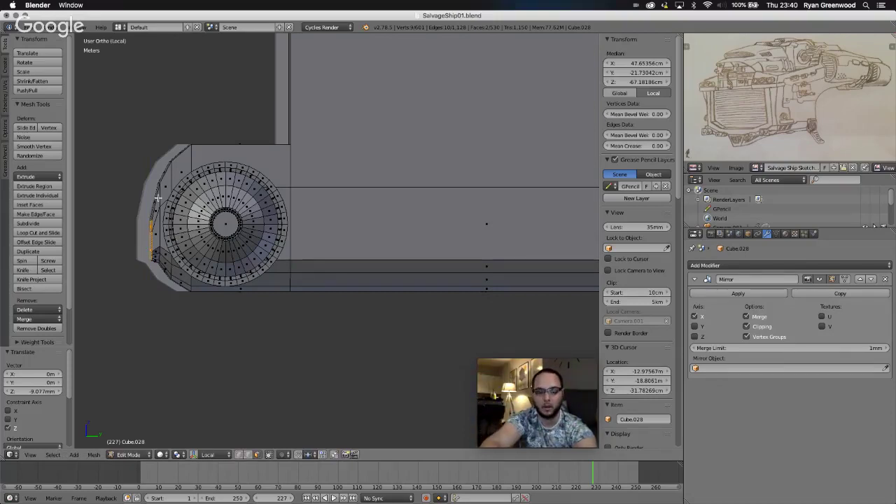
In edge selection mode, select the edge loop just behind the nose tip and lower it about 4.236 mm along global Z.
{"action": "left_click", "coordinate": [246, 457]}
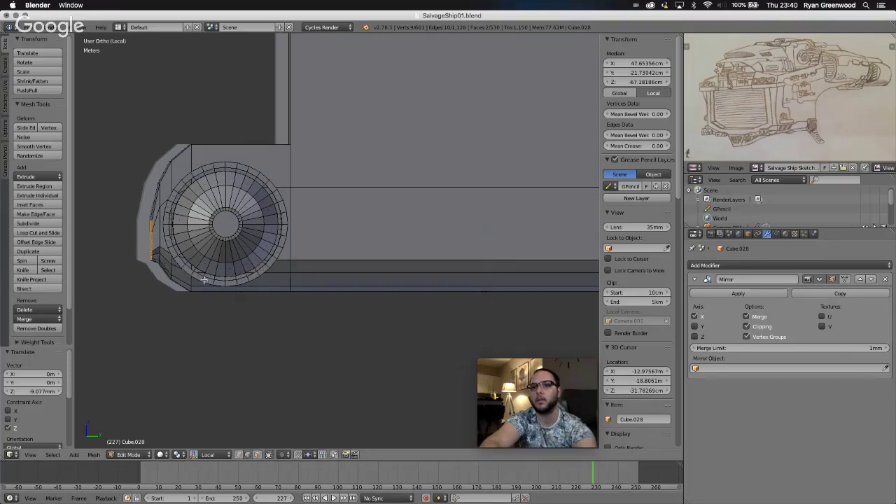
{"action": "right_click", "coordinate": [160, 201], "text": "alt"}
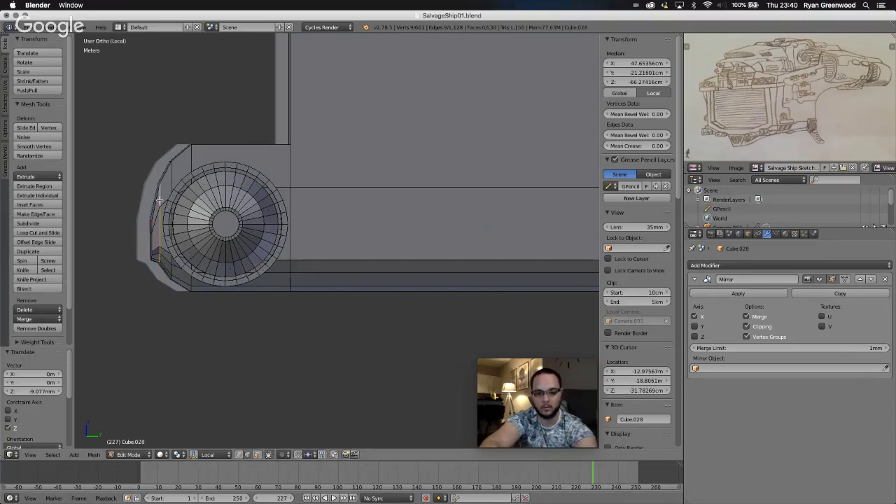
{"action": "key", "text": "g"}
{"action": "key", "text": "z"}
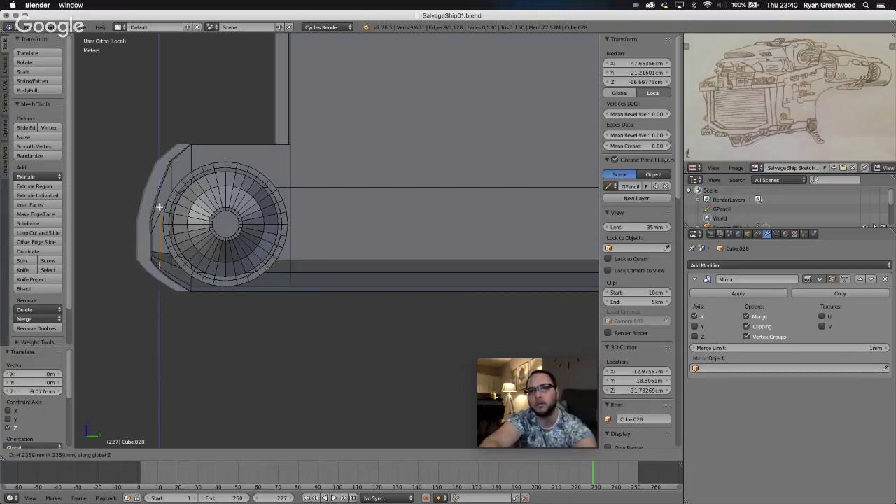
{"action": "left_click", "coordinate": [160, 205]}
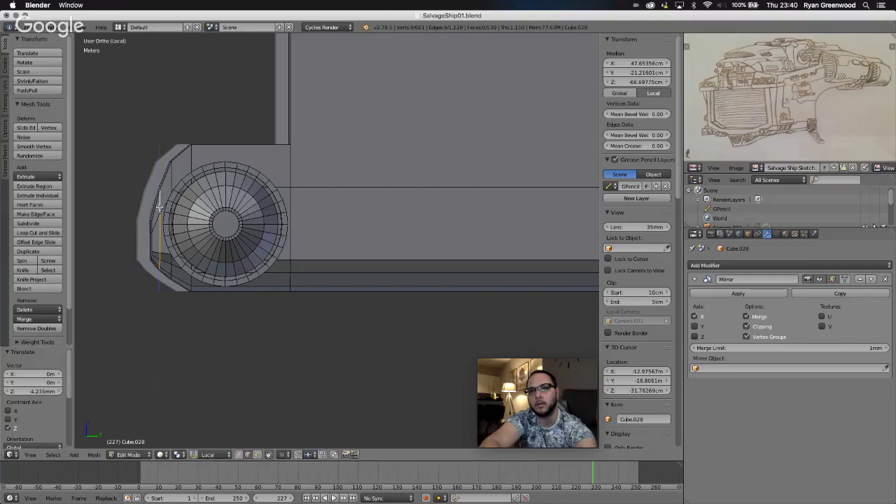
Select the next edge loop back from the nose tip, lower it 3.631 mm and scale it to 0.947 along global Z.
{"action": "right_click", "coordinate": [172, 174]}
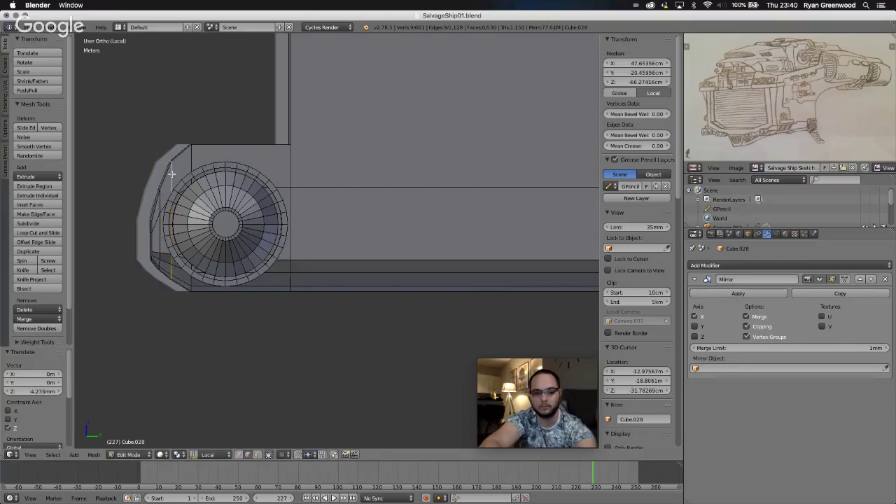
{"action": "key", "text": "g"}
{"action": "key", "text": "z"}
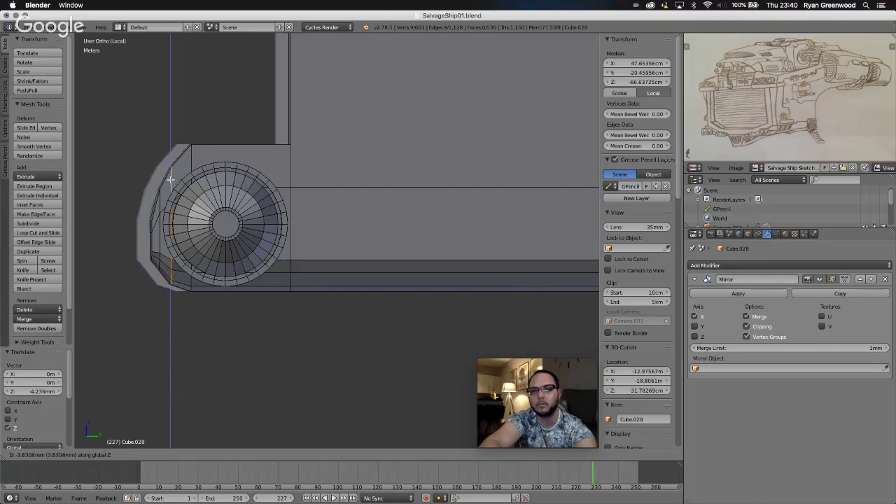
{"action": "left_click", "coordinate": [170, 180]}
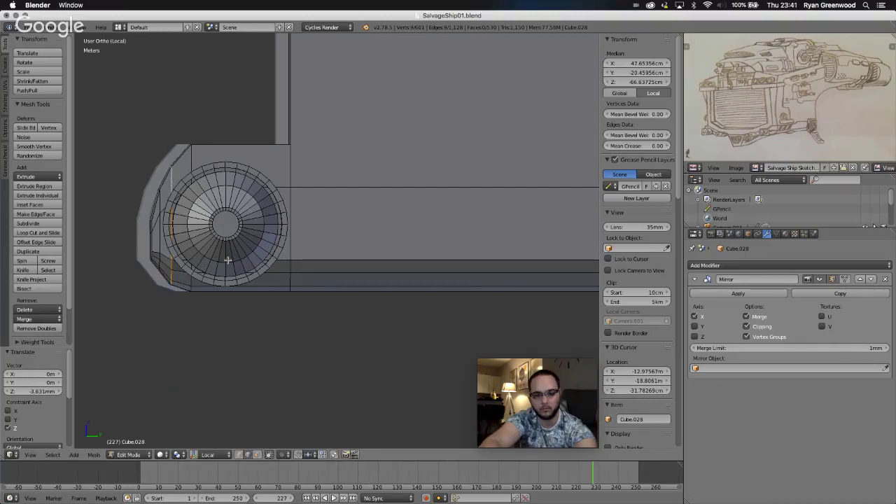
{"action": "key", "text": "s"}
{"action": "key", "text": "z"}
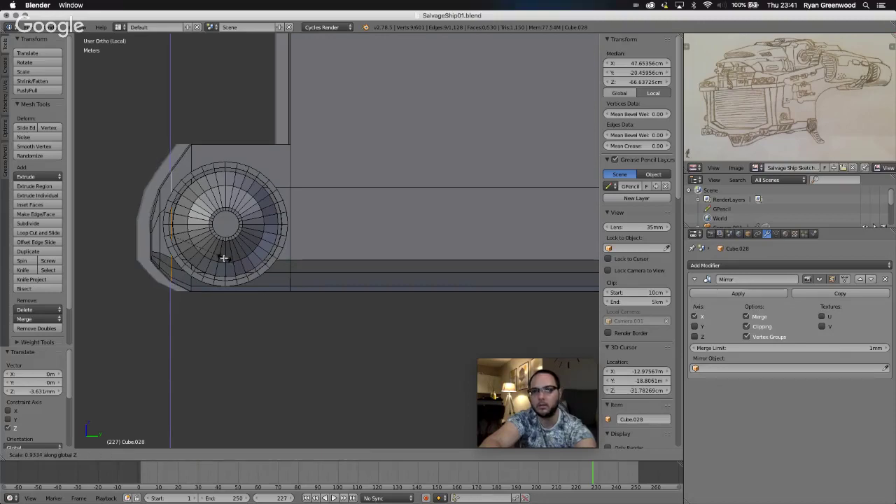
{"action": "left_click", "coordinate": [224, 259]}
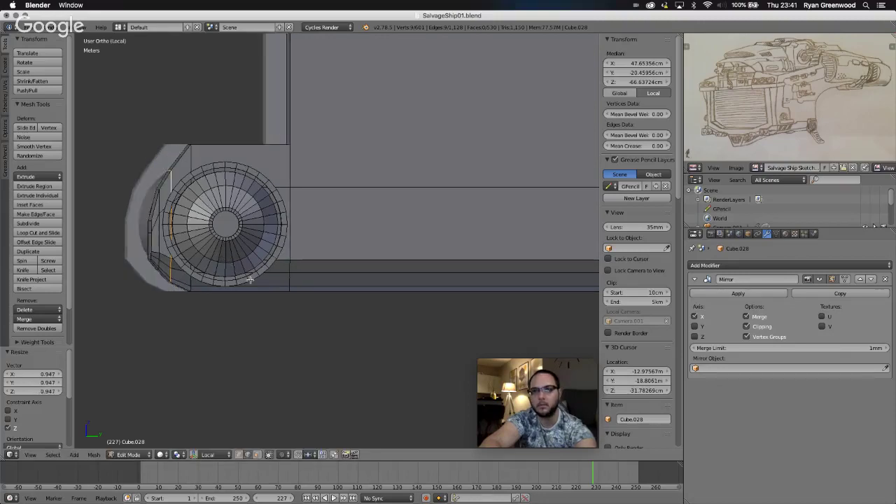
Select the bracket's rear top edge where it meets the side post and raise it 5.076 cm along global Z.
{"action": "scroll", "coordinate": [250, 280], "scroll_direction": "left", "scroll_amount": 10}
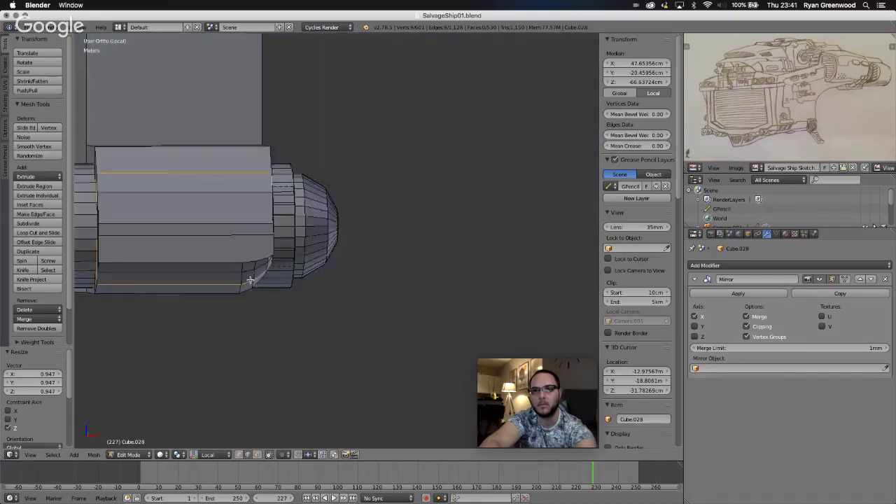
{"action": "scroll", "coordinate": [250, 280], "scroll_direction": "right", "scroll_amount": 10}
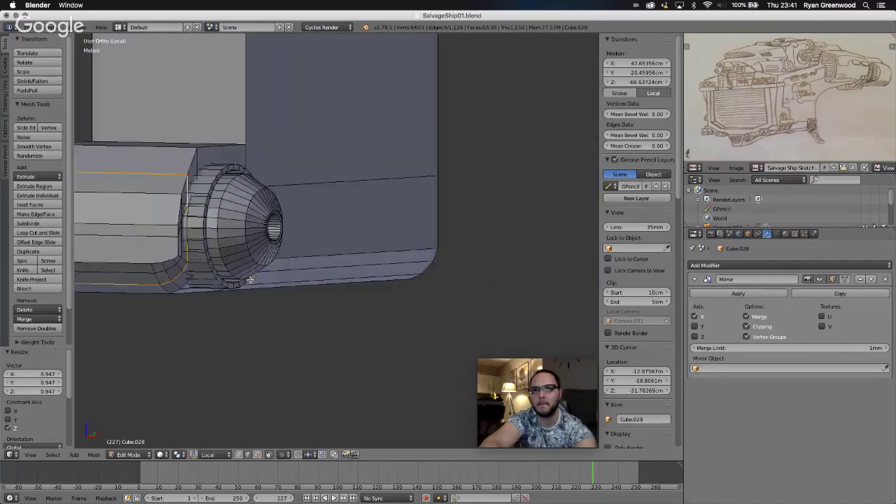
{"action": "scroll", "coordinate": [250, 280], "scroll_direction": "right", "scroll_amount": 10}
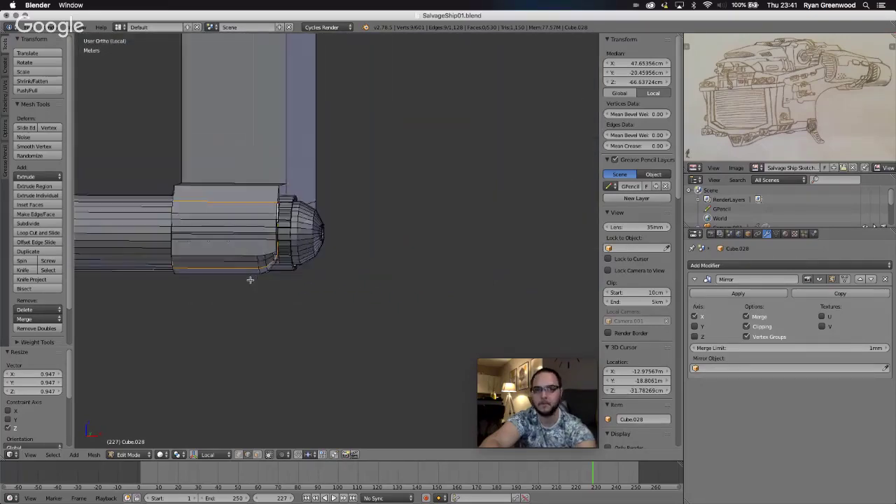
{"action": "scroll", "coordinate": [250, 280], "scroll_direction": "right", "scroll_amount": 10}
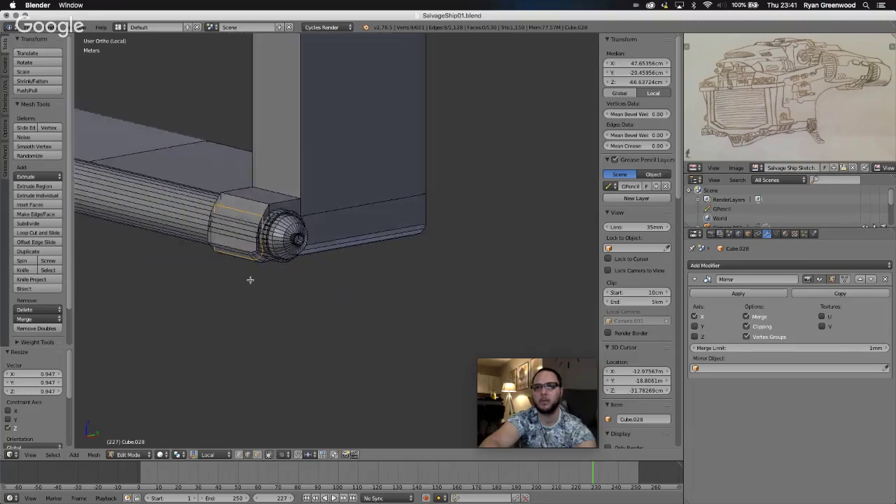
{"action": "scroll", "coordinate": [250, 280], "scroll_direction": "right", "scroll_amount": 8}
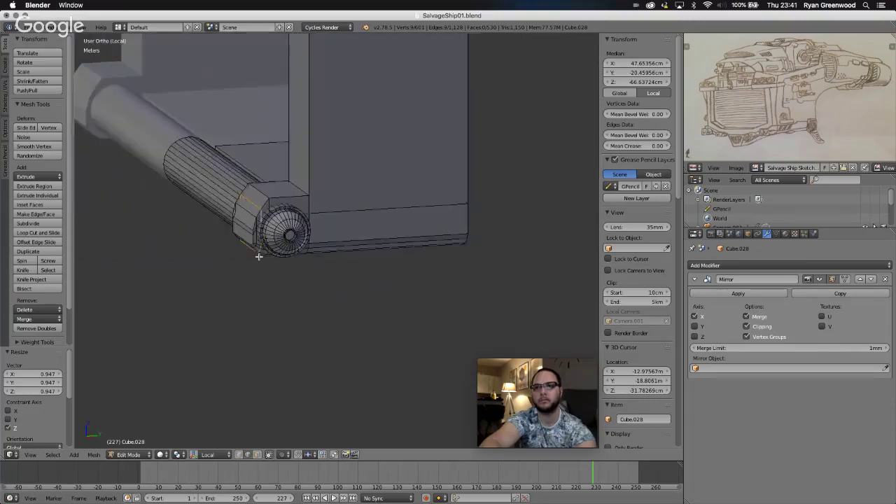
{"action": "scroll", "coordinate": [259, 257], "scroll_direction": "right", "scroll_amount": 5}
{"action": "right_click", "coordinate": [292, 190]}
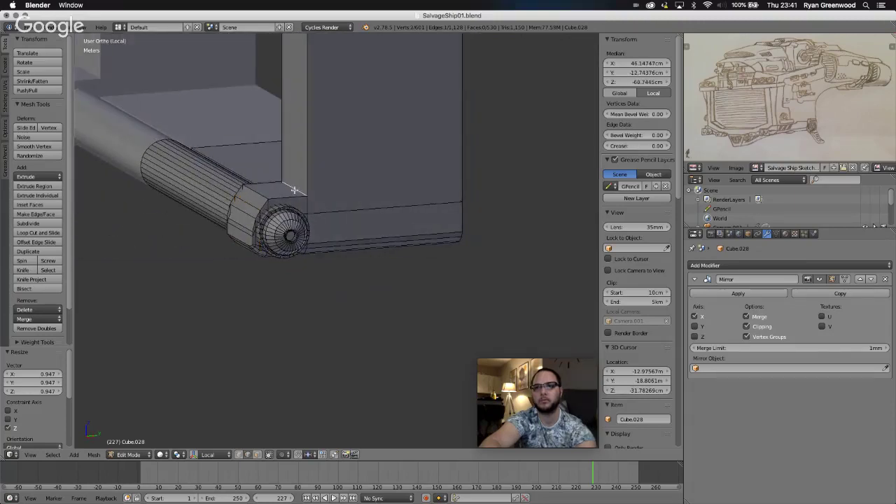
{"action": "key", "text": "g"}
{"action": "key", "text": "z"}
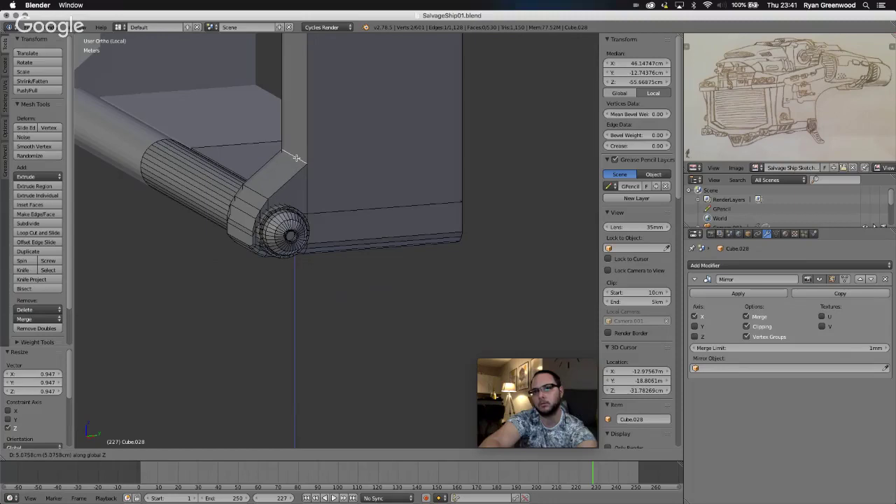
{"action": "left_click", "coordinate": [297, 158]}
Examine the sloped bracket and base cylinder from several angles and in context of the whole door frame.
{"action": "scroll", "coordinate": [231, 205], "scroll_direction": "right", "scroll_amount": 4}
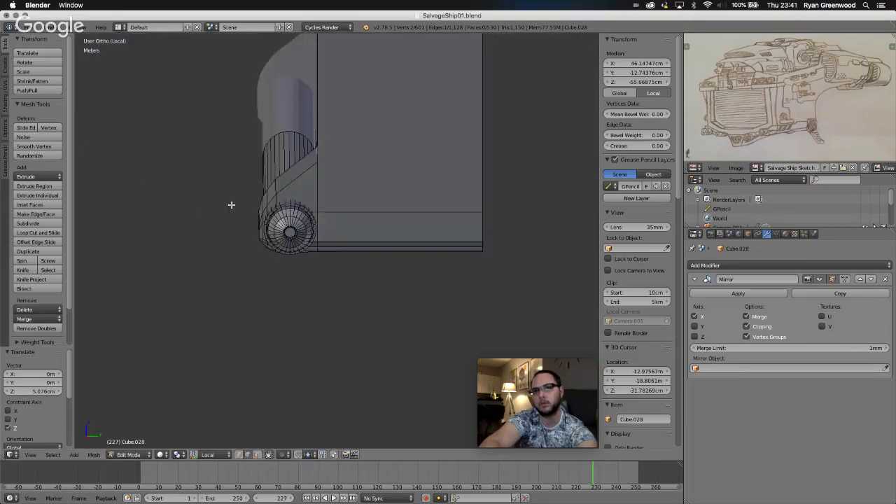
{"action": "scroll", "coordinate": [231, 204], "scroll_direction": "left", "scroll_amount": 5}
{"action": "scroll", "coordinate": [231, 205], "scroll_direction": "left", "scroll_amount": 3}
{"action": "scroll", "coordinate": [231, 204], "scroll_direction": "down", "scroll_amount": 8}
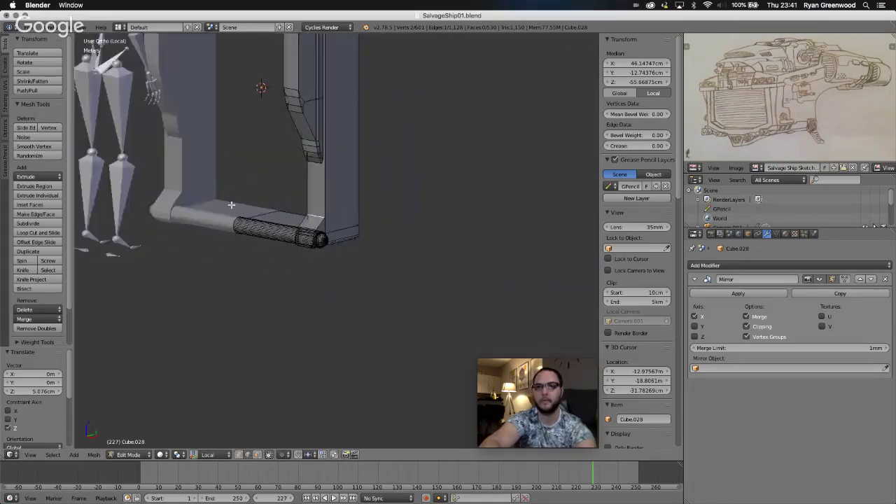
{"action": "scroll", "coordinate": [231, 204], "scroll_direction": "right", "scroll_amount": 3}
{"action": "scroll", "coordinate": [231, 204], "scroll_direction": "left", "scroll_amount": 3}
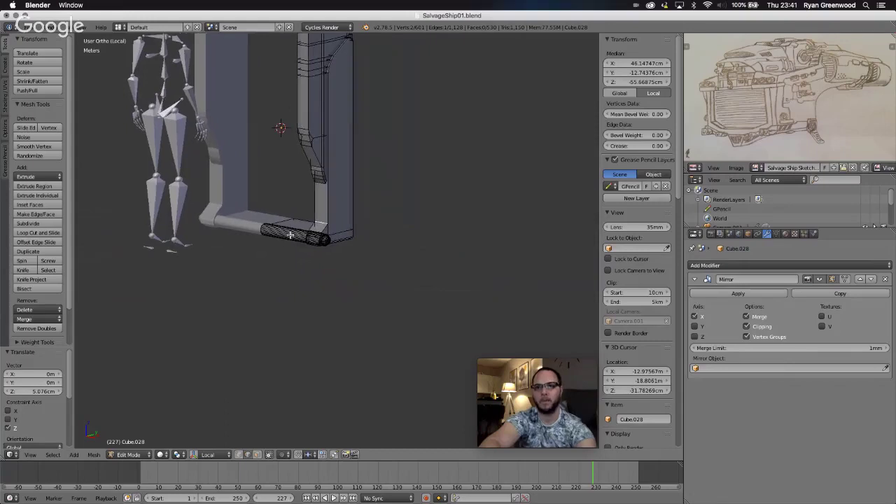
{"action": "scroll", "coordinate": [290, 234], "scroll_direction": "up", "scroll_amount": 5}
{"action": "scroll", "coordinate": [222, 212], "scroll_direction": "left", "scroll_amount": 3}
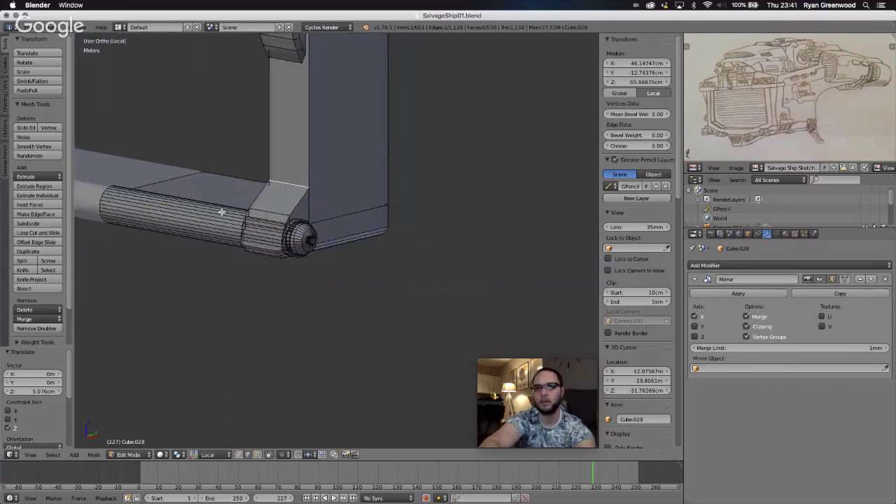
In face selection mode, clear the selection and select all linked geometry of the round-capped base cylinder.
{"action": "left_click", "coordinate": [258, 455]}
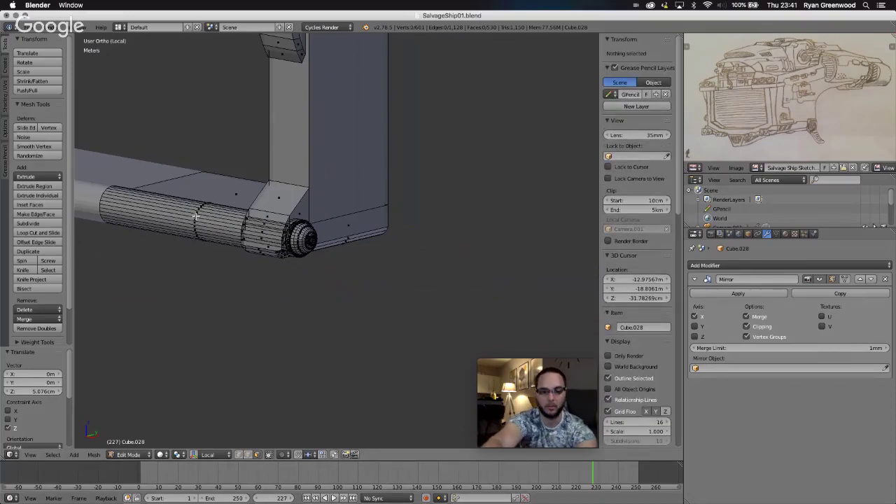
{"action": "key", "text": "a"}
{"action": "key", "text": "a"}
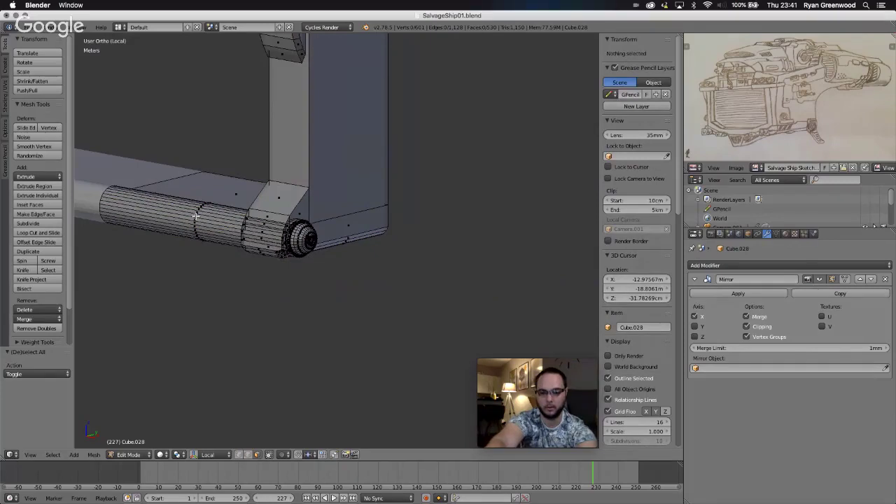
{"action": "key", "text": "l"}
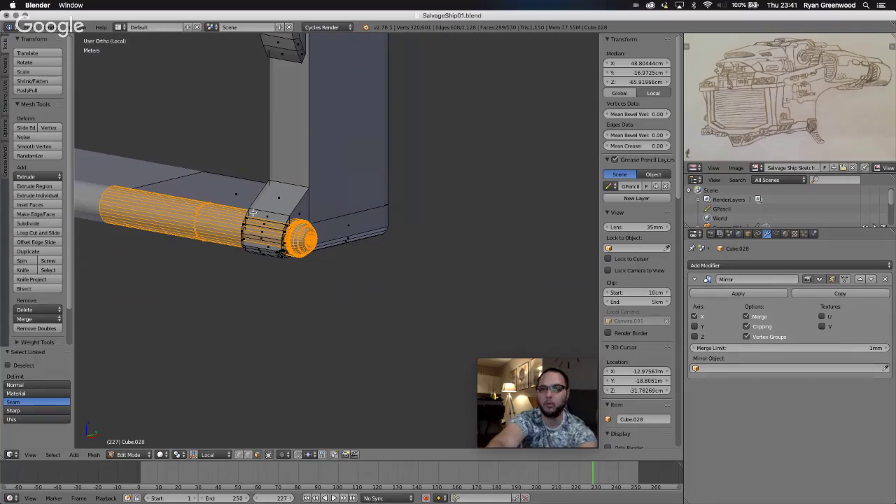
{"action": "key", "text": "ctrl+p"}
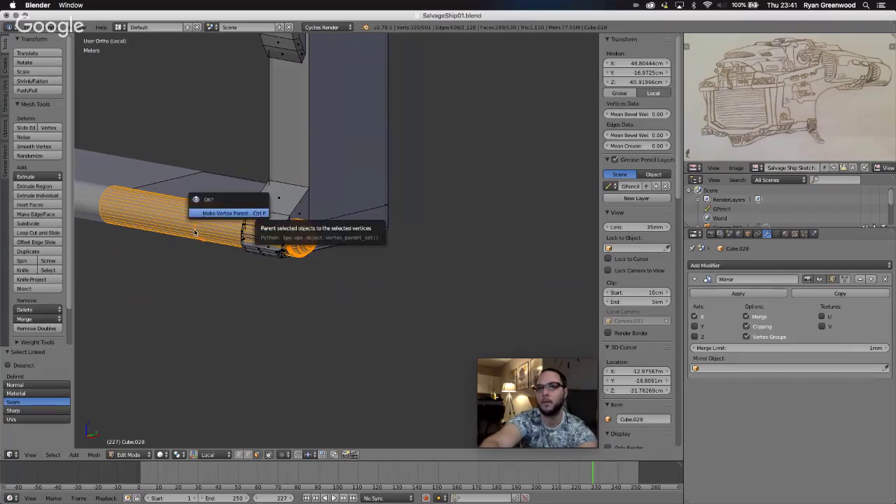
{"action": "left_click", "coordinate": [254, 213]}
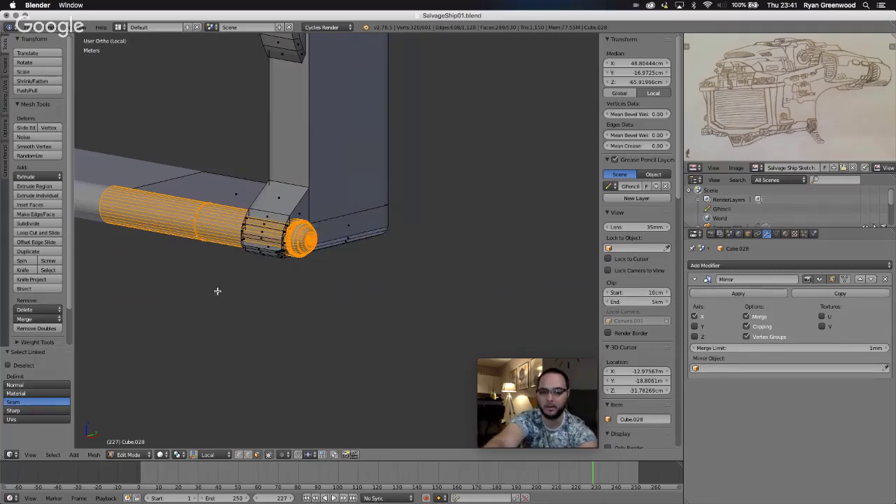
{"action": "key", "text": "alt+p"}
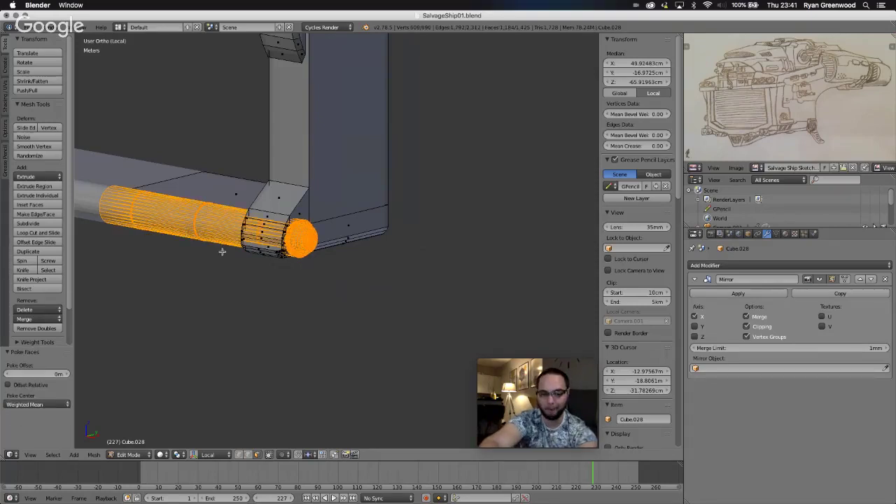
{"action": "key", "text": "ctrl+z"}
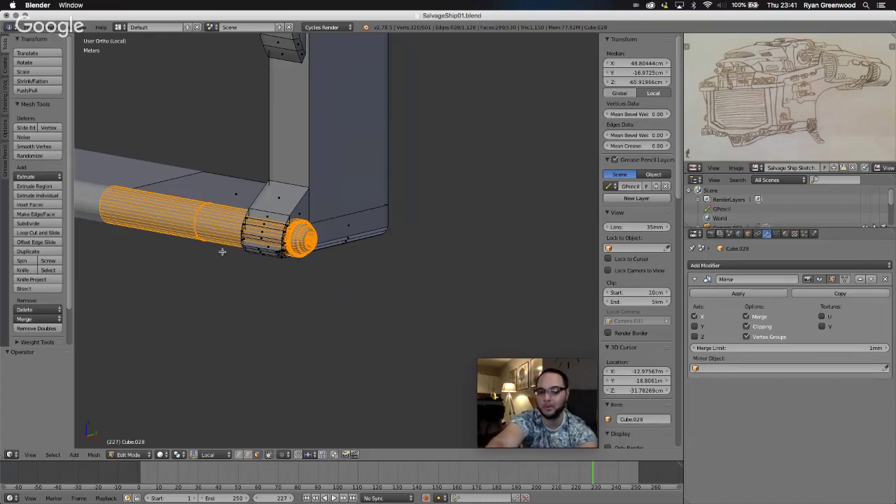
Separate the selected base cylinder into its own mesh, return to Object Mode and select the new cylinder object.
{"action": "key", "text": "p"}
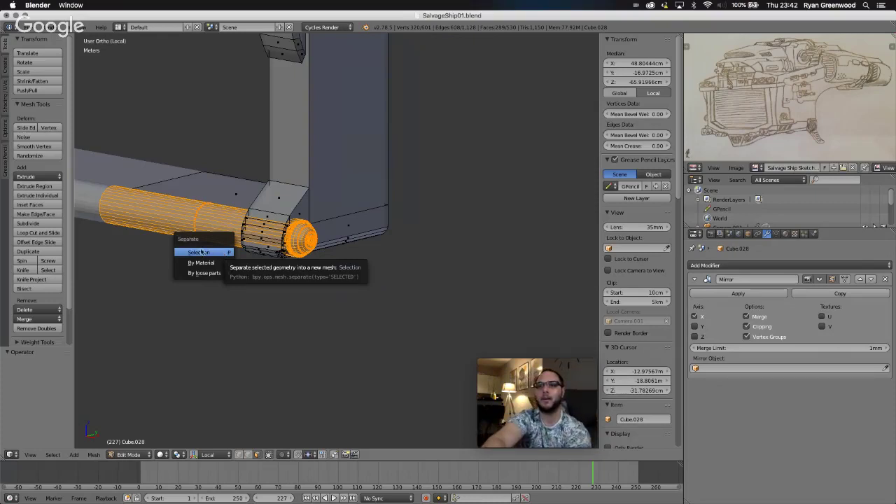
{"action": "left_click", "coordinate": [198, 252]}
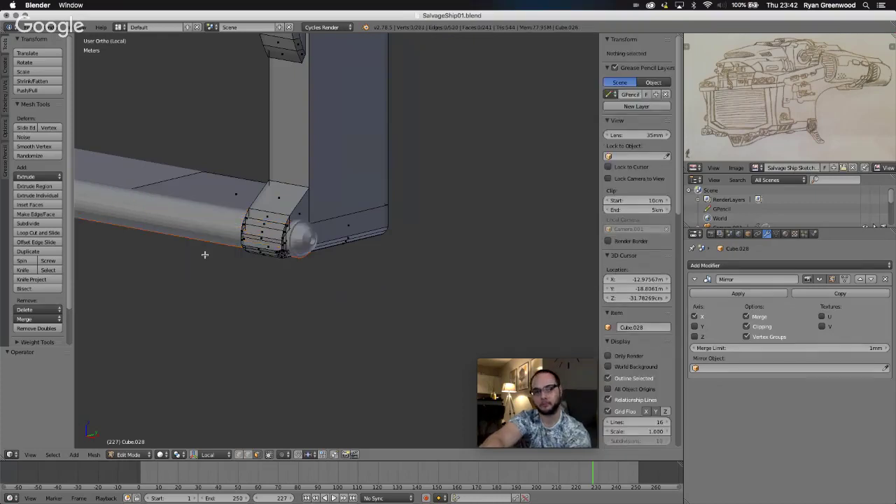
{"action": "key", "text": "Tab"}
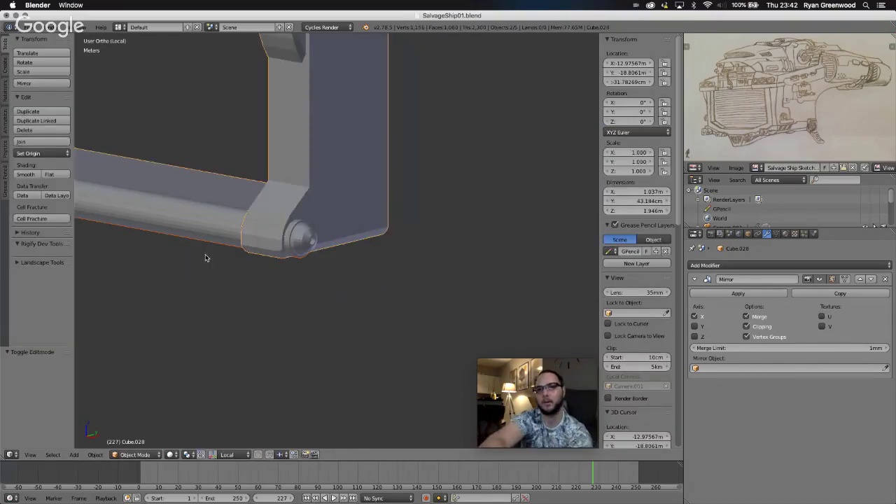
{"action": "right_click", "coordinate": [209, 232]}
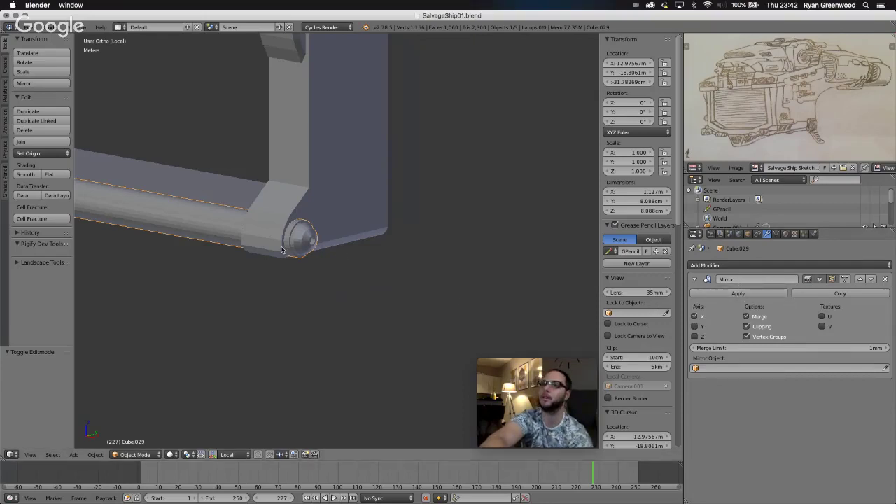
Select the frame object with the side posts and brackets and rename it "Door Frame".
{"action": "scroll", "coordinate": [282, 249], "scroll_direction": "left", "scroll_amount": 10}
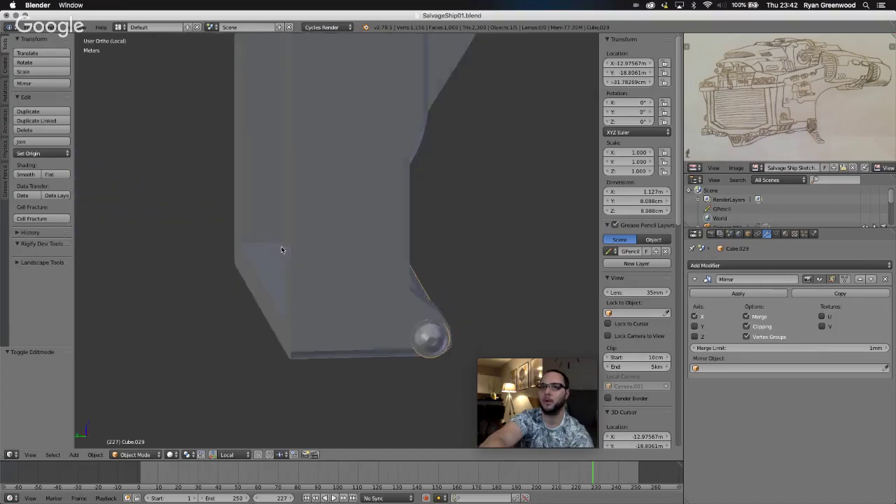
{"action": "scroll", "coordinate": [281, 250], "scroll_direction": "right", "scroll_amount": 10}
{"action": "scroll", "coordinate": [281, 249], "scroll_direction": "right", "scroll_amount": 6}
{"action": "right_click", "coordinate": [338, 173]}
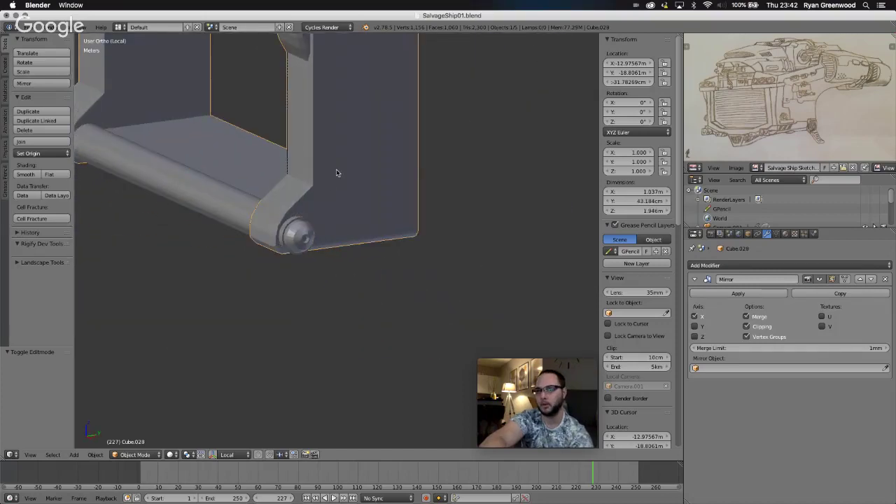
{"action": "left_click", "coordinate": [749, 234]}
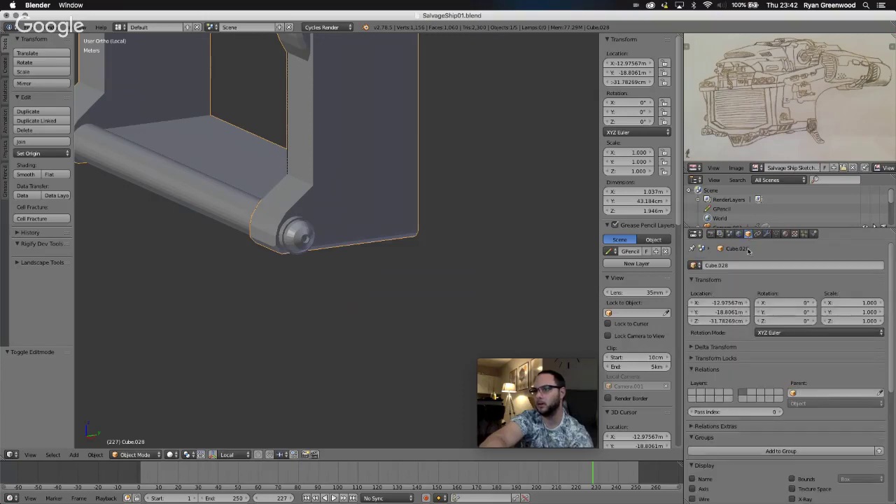
{"action": "left_click", "coordinate": [745, 266]}
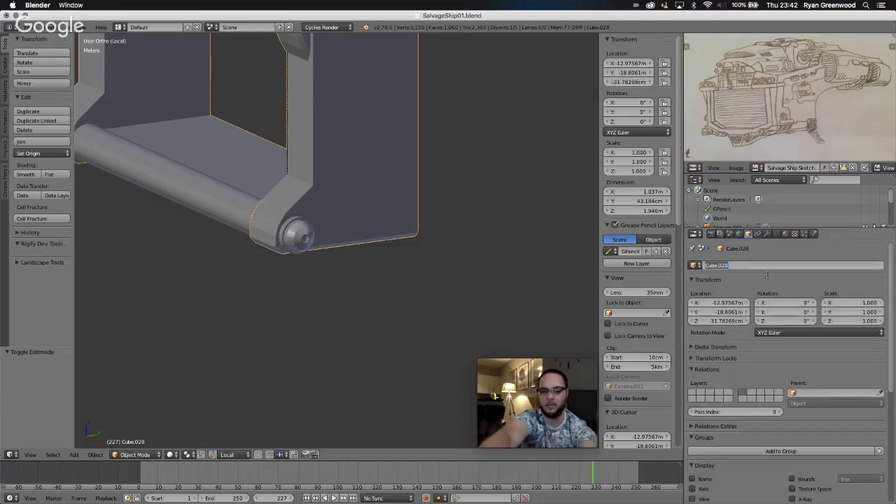
{"action": "key", "text": "BackSpace"}
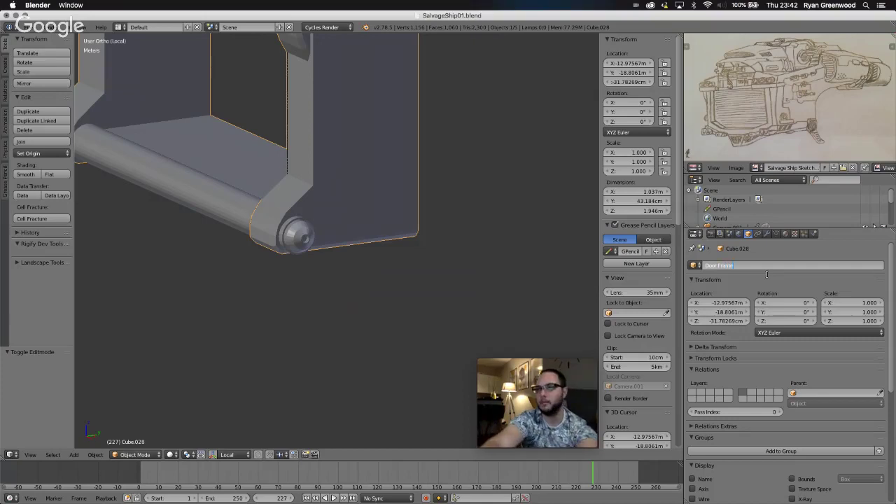
{"action": "key", "text": "Return"}
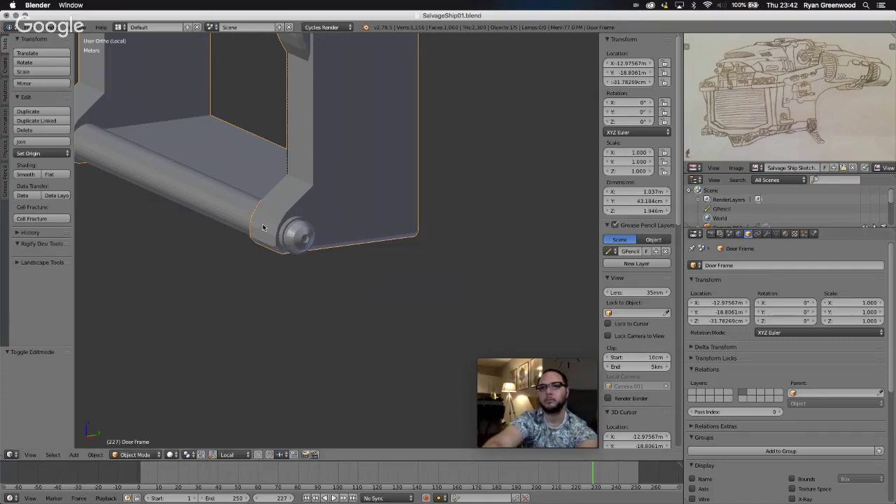
Select the base cylinder object and rename it "Door".
{"action": "right_click", "coordinate": [223, 217]}
{"action": "left_click", "coordinate": [729, 266]}
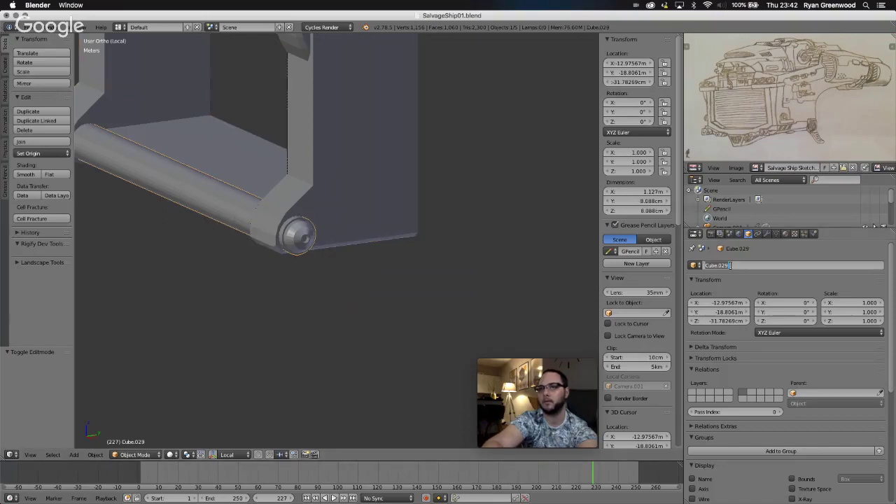
{"action": "key", "text": "BackSpace"}
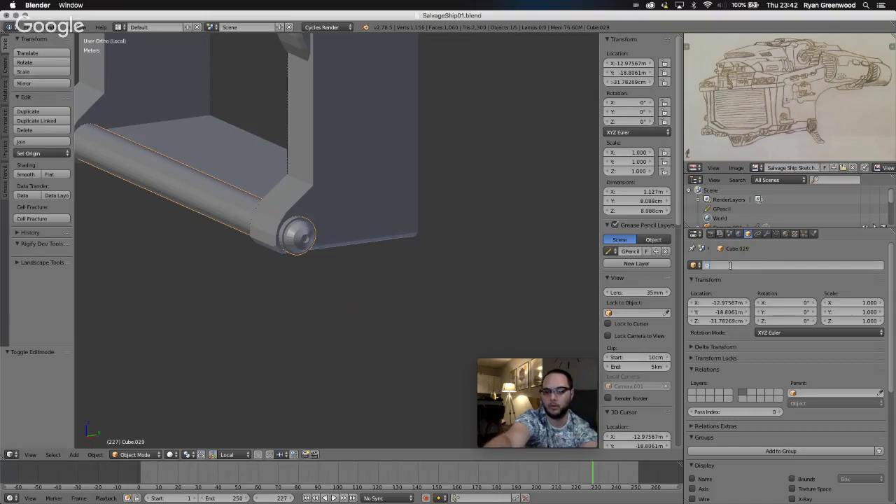
{"action": "type", "text": "Door"}
{"action": "key", "text": "Return"}
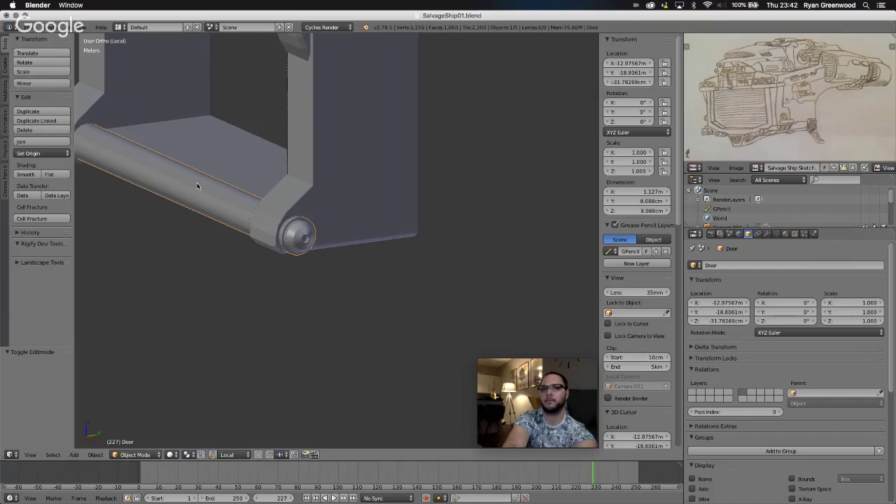
Edit the Door mesh in edge selection mode and select the open edge loop at the cylinder's mirrored centre.
{"action": "scroll", "coordinate": [197, 184], "scroll_direction": "left", "scroll_amount": 5}
{"action": "scroll", "coordinate": [171, 224], "scroll_direction": "left", "scroll_amount": 6}
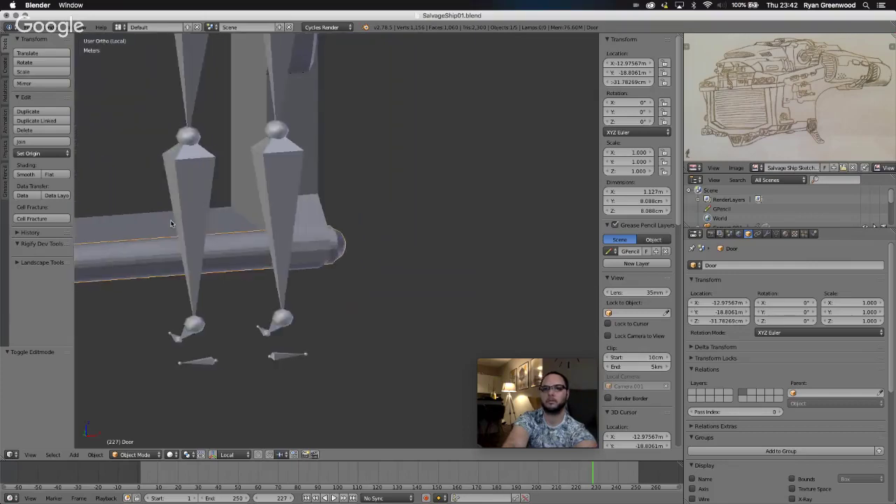
{"action": "scroll", "coordinate": [171, 223], "scroll_direction": "right", "scroll_amount": 4}
{"action": "key", "text": "Tab"}
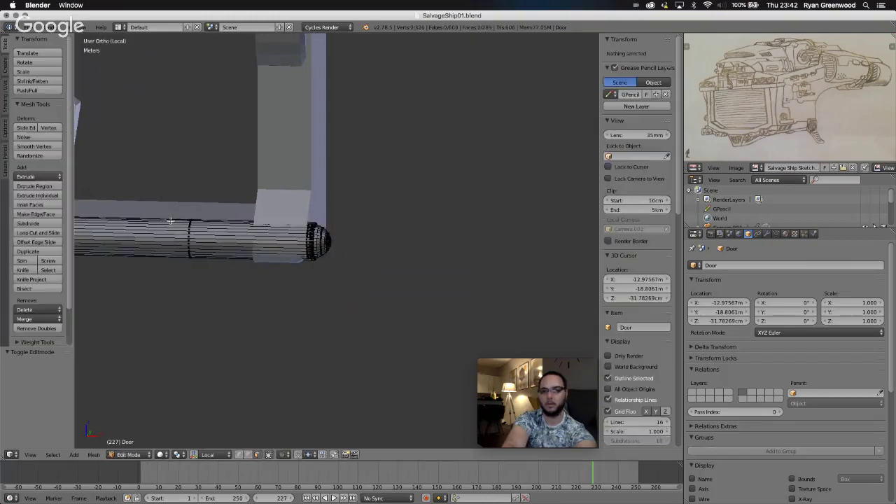
{"action": "scroll", "coordinate": [178, 254], "scroll_direction": "down", "scroll_amount": 3}
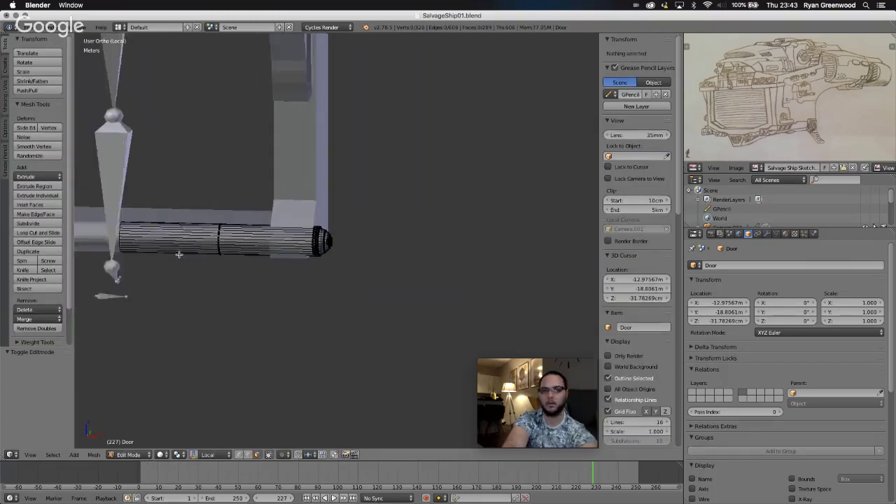
{"action": "scroll", "coordinate": [178, 254], "scroll_direction": "up", "scroll_amount": 5}
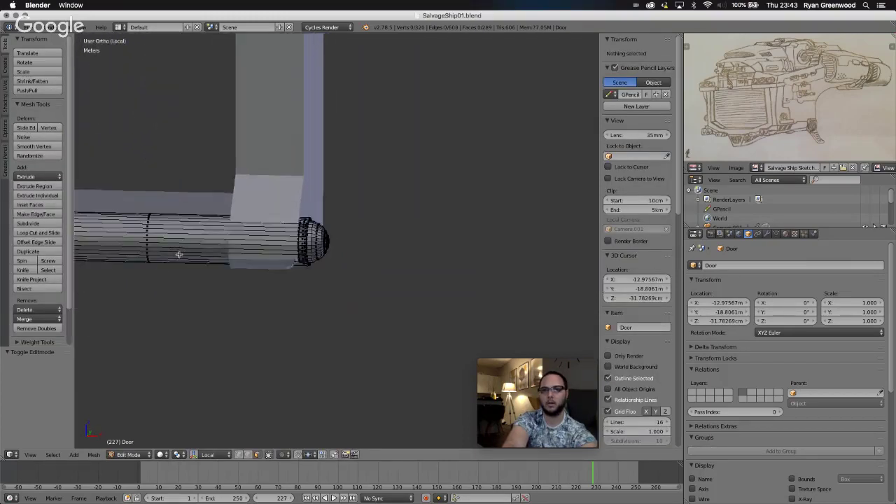
{"action": "scroll", "coordinate": [179, 254], "scroll_direction": "left", "scroll_amount": 5, "text": "shift"}
{"action": "scroll", "coordinate": [179, 255], "scroll_direction": "left", "scroll_amount": 2, "text": "shift"}
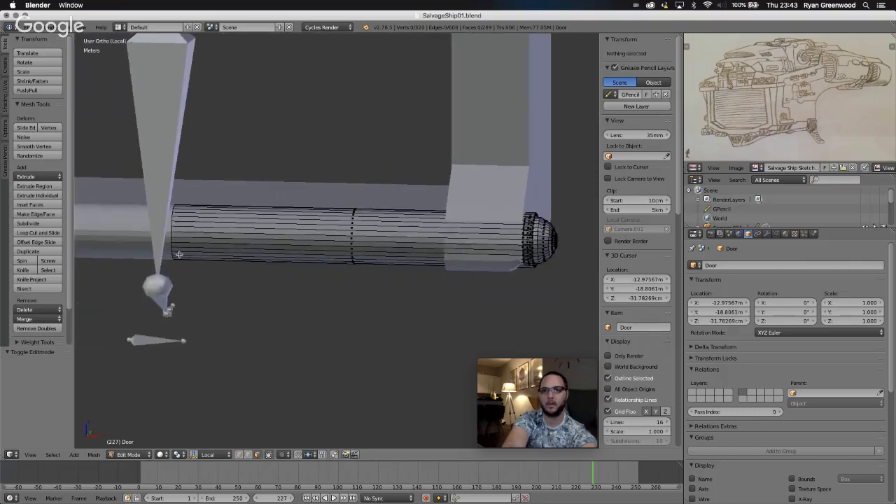
{"action": "scroll", "coordinate": [173, 249], "scroll_direction": "up", "scroll_amount": 2}
{"action": "scroll", "coordinate": [173, 248], "scroll_direction": "up", "scroll_amount": 2}
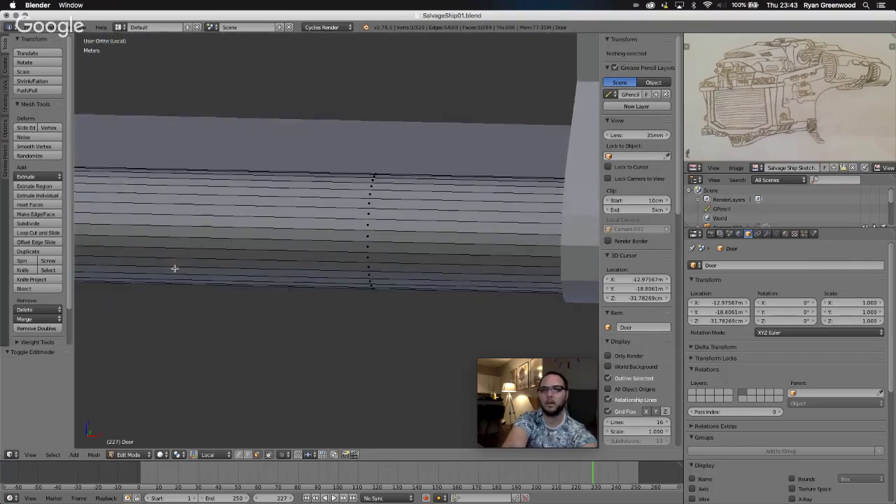
{"action": "left_click", "coordinate": [247, 455]}
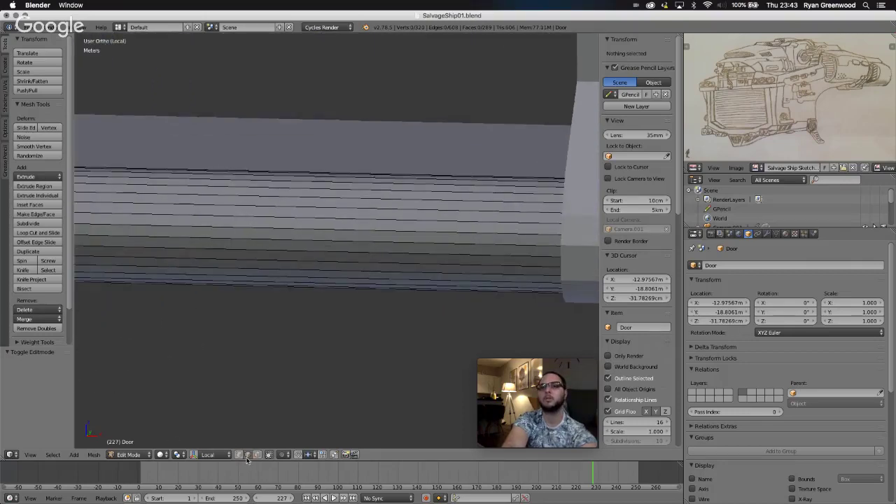
{"action": "scroll", "coordinate": [117, 235], "scroll_direction": "left", "scroll_amount": 3}
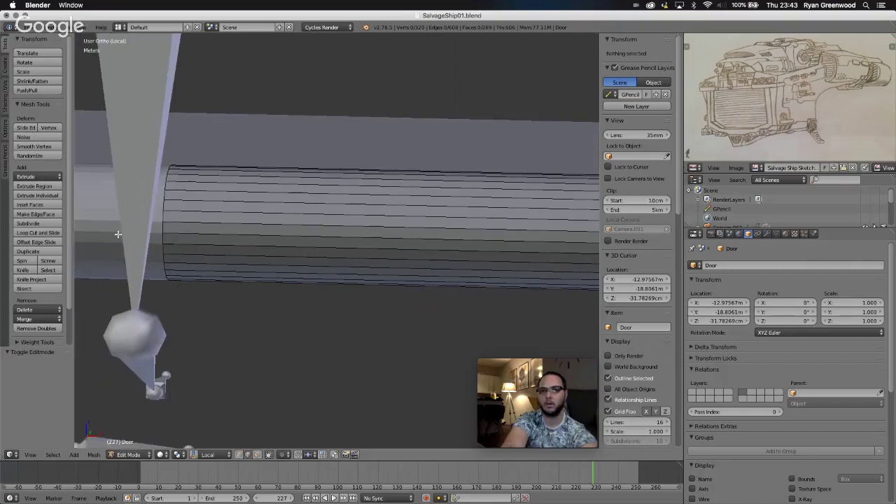
{"action": "right_click", "coordinate": [161, 240], "text": "alt"}
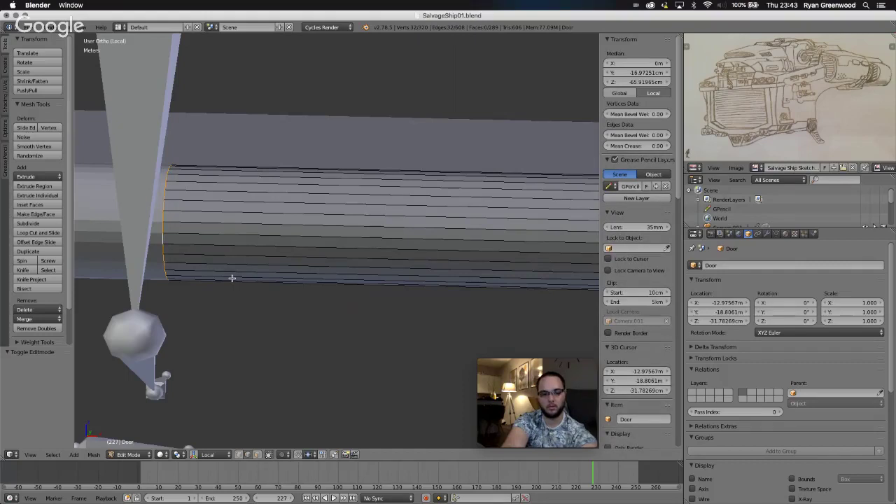
Snap the 3D cursor to the selected edge loop and set the Door object's origin to the 3D cursor in Object Mode.
{"action": "key", "text": "shift+s"}
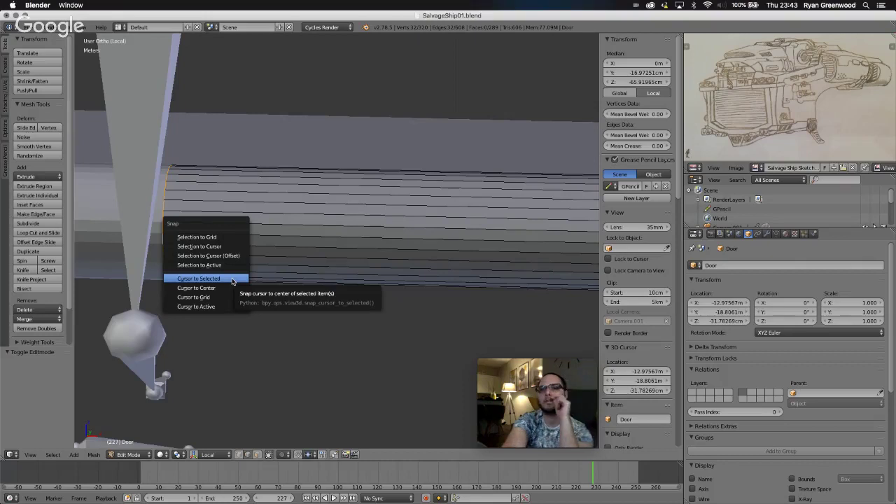
{"action": "left_click", "coordinate": [231, 280]}
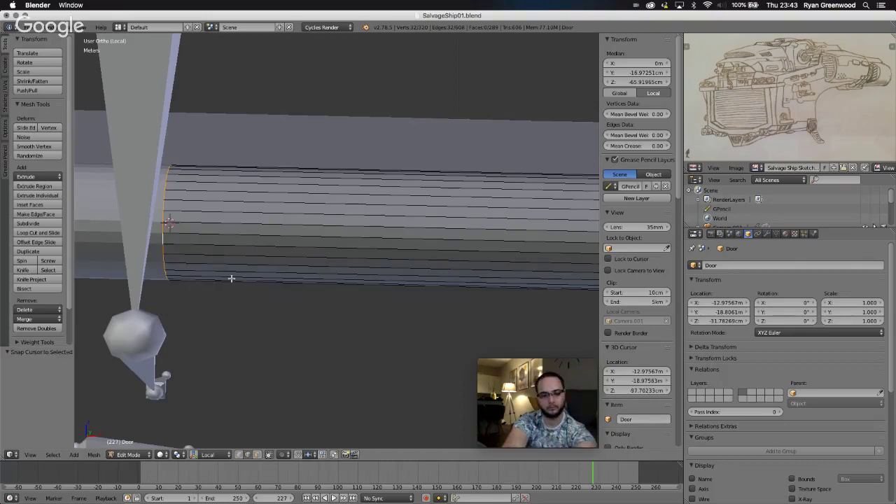
{"action": "key", "text": "Tab"}
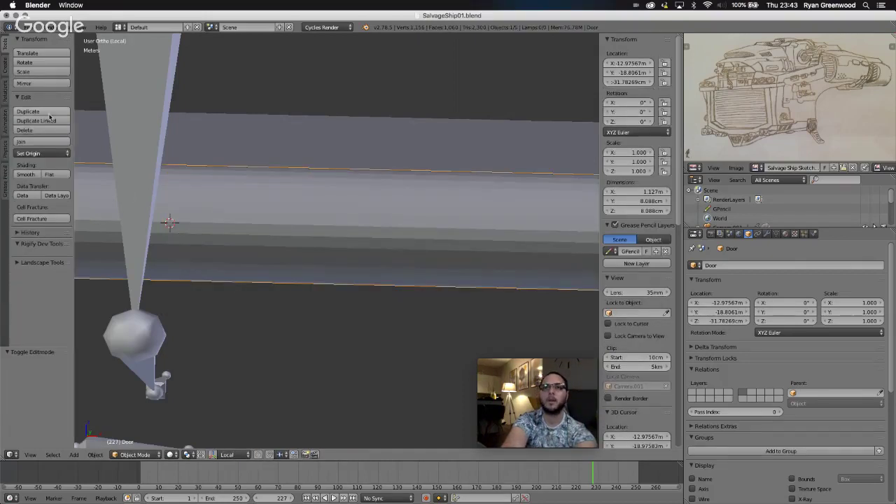
{"action": "left_click", "coordinate": [46, 154]}
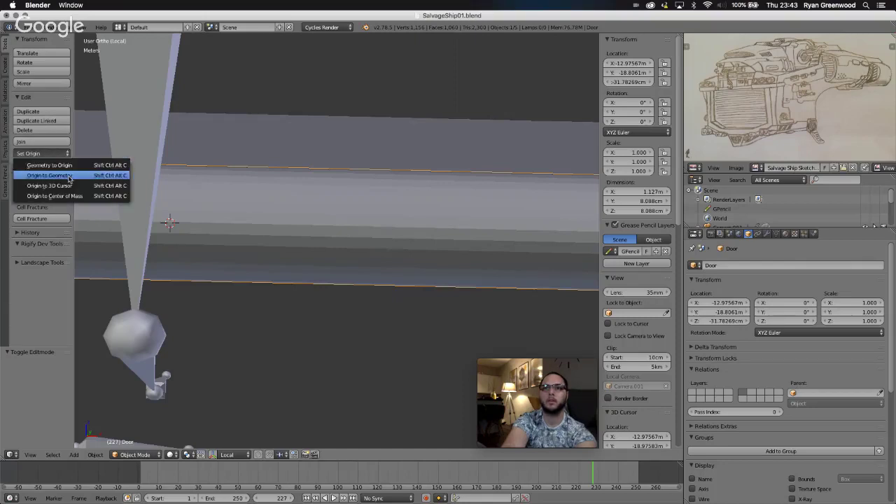
{"action": "left_click", "coordinate": [69, 186]}
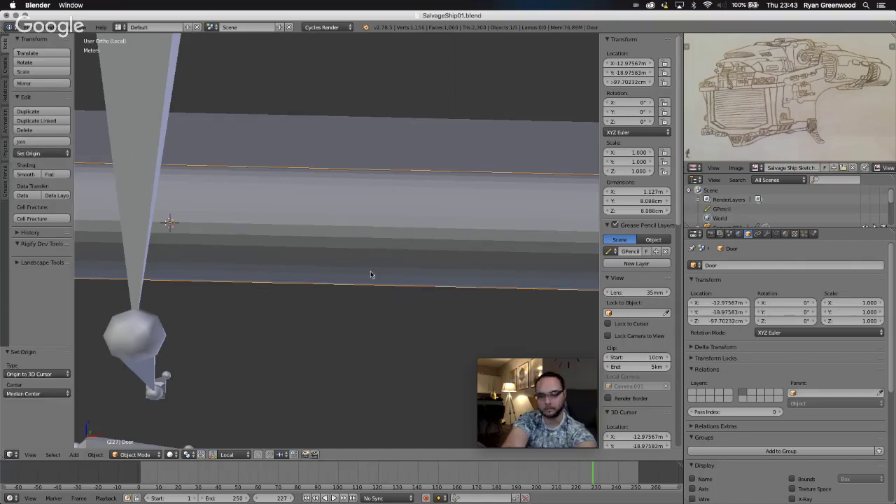
Back in Edit Mode, add a single loop cut around the cylinder and slide it against the bracket's inner side.
{"action": "scroll", "coordinate": [435, 285], "scroll_direction": "right", "scroll_amount": 5}
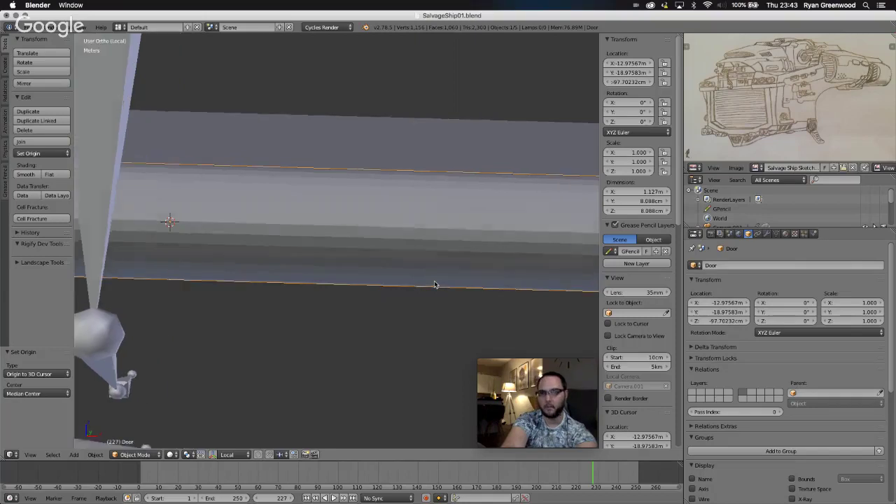
{"action": "scroll", "coordinate": [434, 284], "scroll_direction": "down", "scroll_amount": 8}
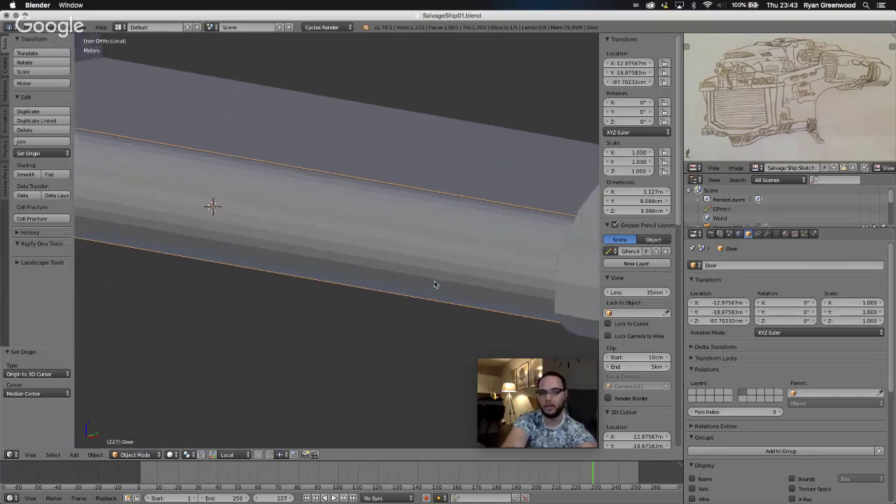
{"action": "scroll", "coordinate": [434, 284], "scroll_direction": "down", "scroll_amount": 2}
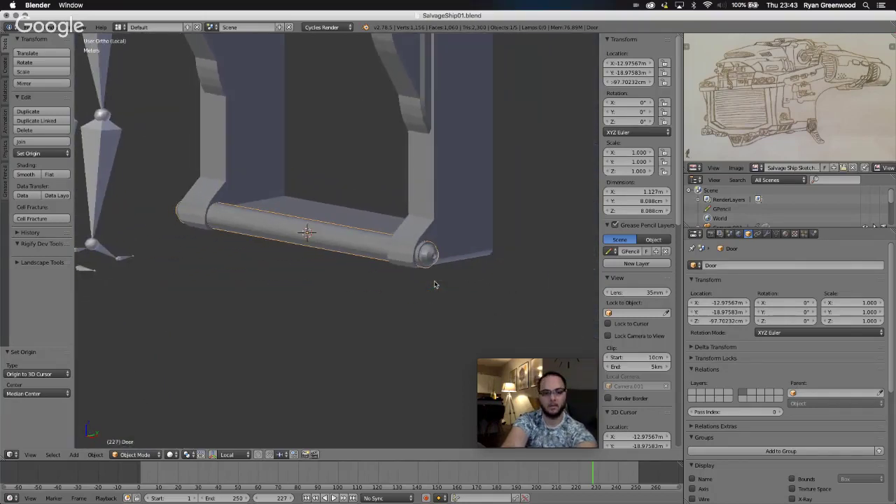
{"action": "key", "text": "Tab"}
{"action": "scroll", "coordinate": [447, 294], "scroll_direction": "down", "scroll_amount": 5}
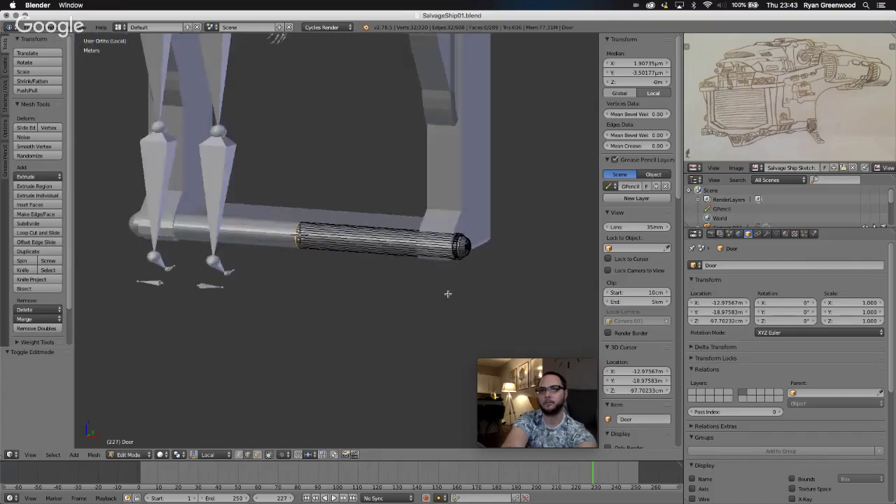
{"action": "scroll", "coordinate": [449, 295], "scroll_direction": "down", "scroll_amount": 5}
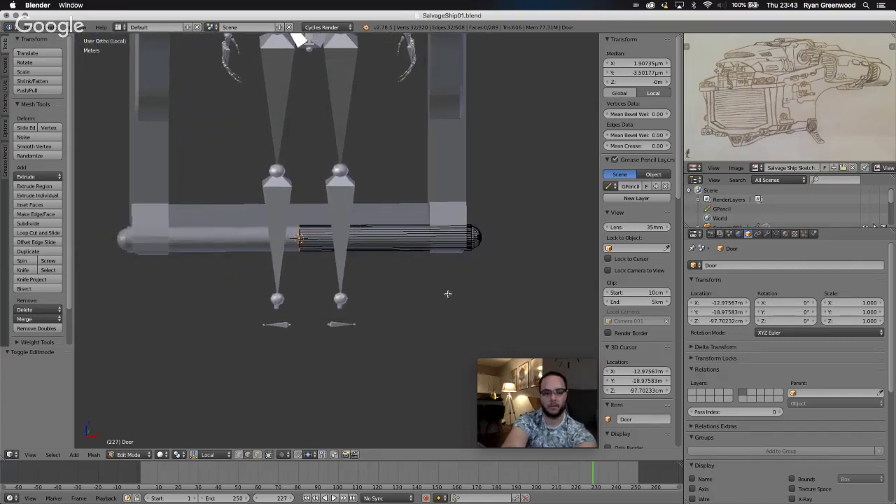
{"action": "scroll", "coordinate": [448, 294], "scroll_direction": "up", "scroll_amount": 10}
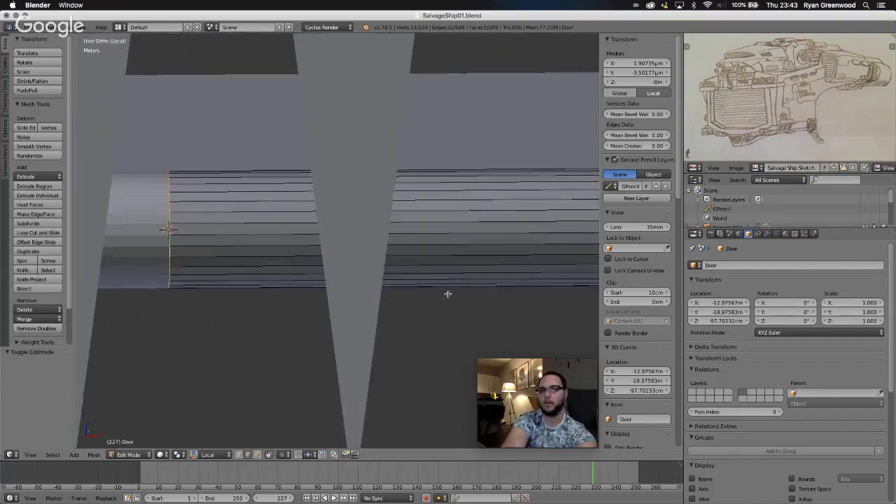
{"action": "scroll", "coordinate": [448, 294], "scroll_direction": "right", "scroll_amount": 5, "text": "shift"}
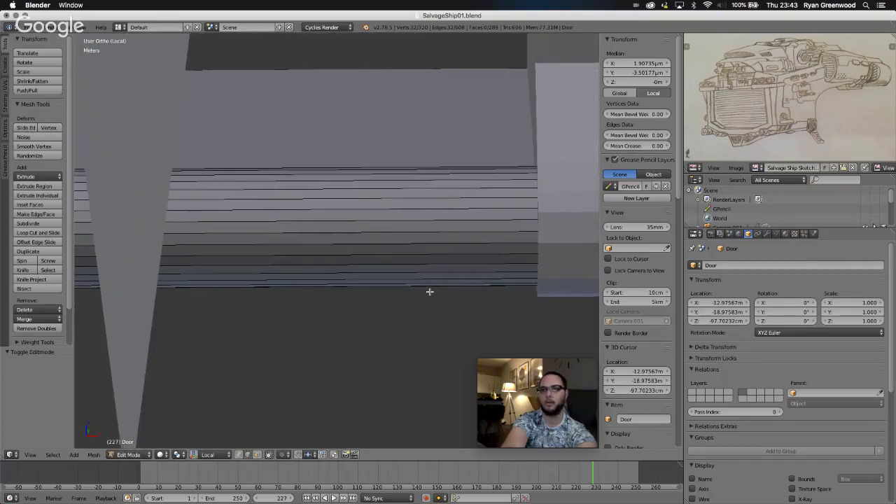
{"action": "key", "text": "ctrl+r"}
{"action": "left_click", "coordinate": [268, 243]}
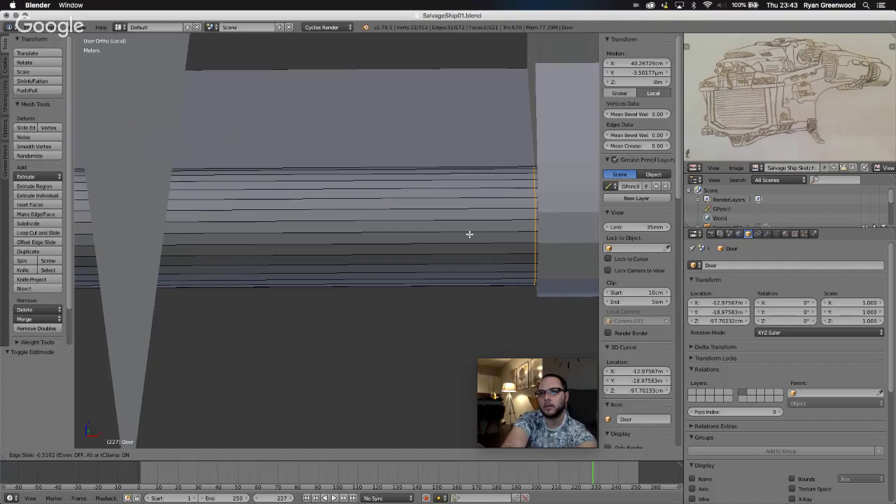
{"action": "left_click", "coordinate": [469, 235]}
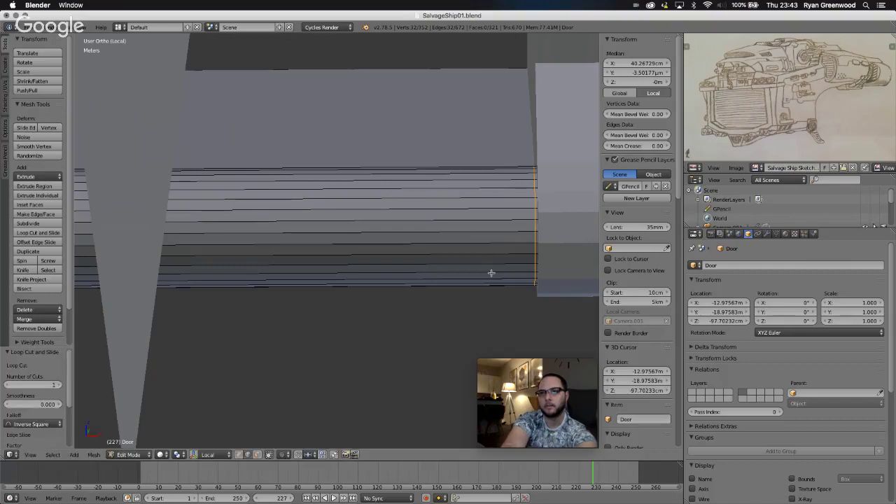
In face selection mode and top view, select eight adjacent long faces across the cylinder's upper side, between the centre and the bracket.
{"action": "left_click", "coordinate": [258, 455]}
{"action": "left_click", "coordinate": [29, 456]}
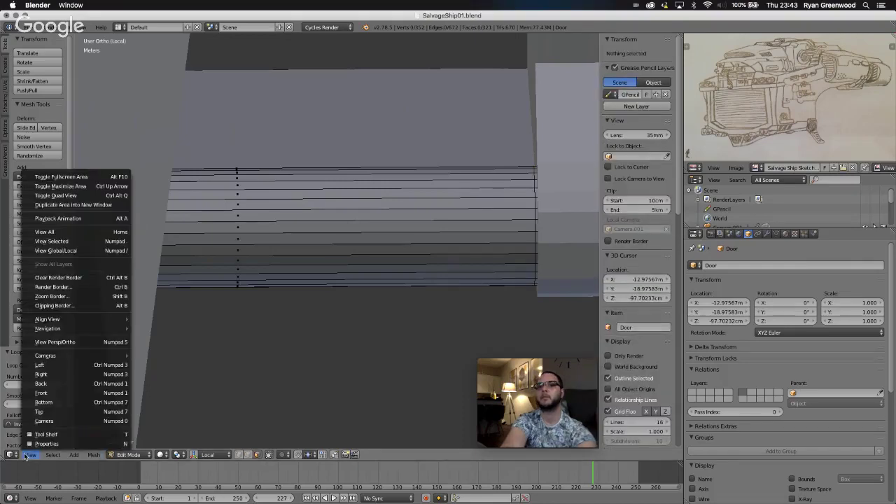
{"action": "left_click", "coordinate": [45, 415]}
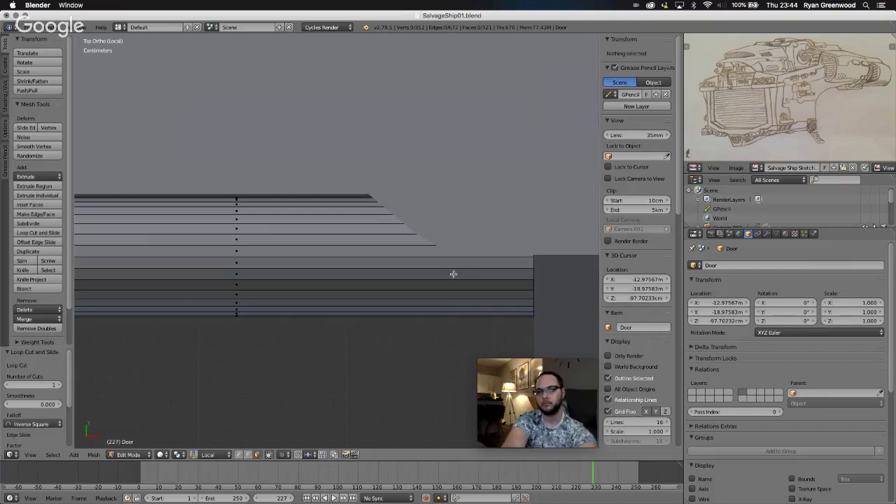
{"action": "scroll", "coordinate": [441, 273], "scroll_direction": "down", "scroll_amount": 3}
{"action": "scroll", "coordinate": [441, 273], "scroll_direction": "down", "scroll_amount": 2}
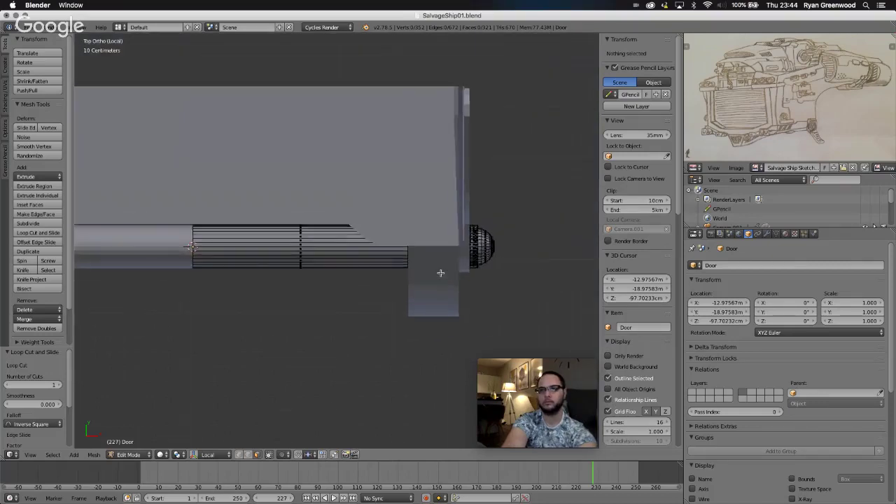
{"action": "scroll", "coordinate": [440, 272], "scroll_direction": "up", "scroll_amount": 3}
{"action": "scroll", "coordinate": [440, 273], "scroll_direction": "up", "scroll_amount": 1}
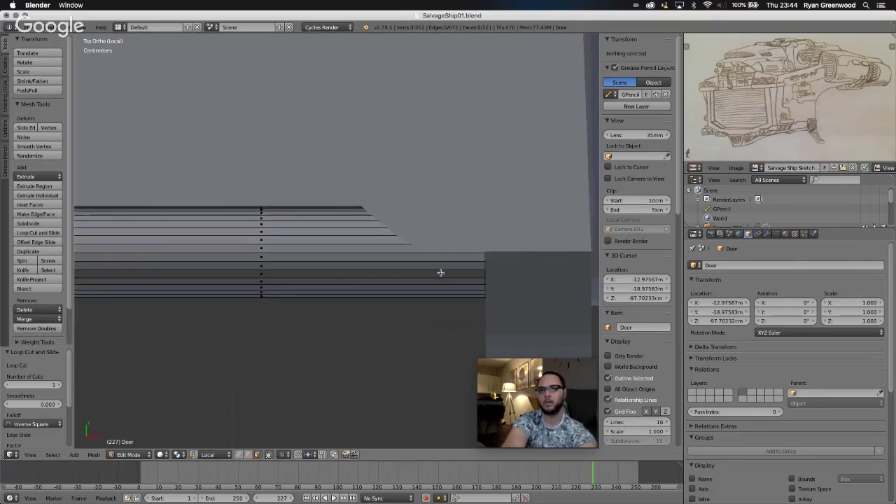
{"action": "right_click", "coordinate": [315, 212], "text": "alt"}
{"action": "right_click", "coordinate": [312, 220], "text": "ctrl"}
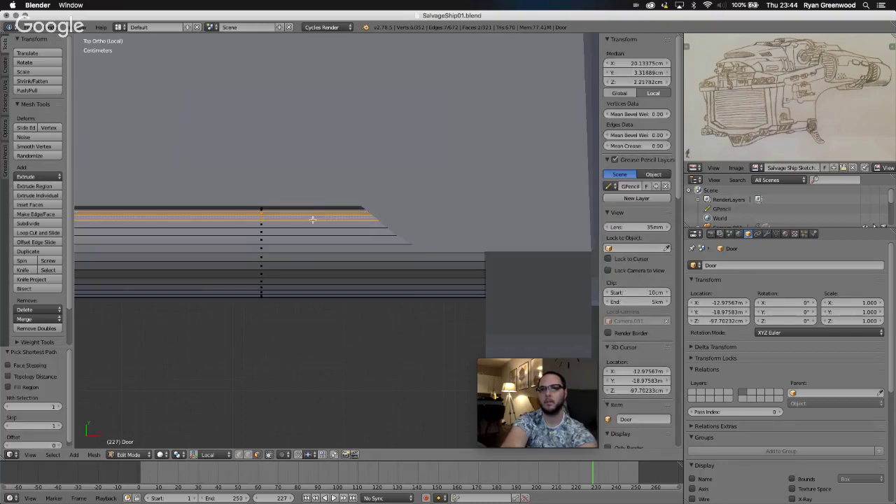
{"action": "right_click", "coordinate": [311, 226], "text": "ctrl"}
{"action": "right_click", "coordinate": [312, 233], "text": "ctrl"}
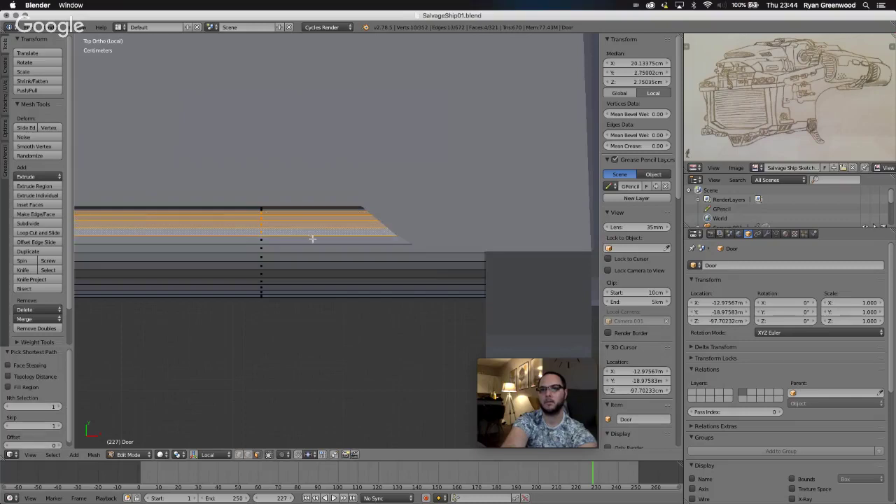
{"action": "right_click", "coordinate": [312, 242], "text": "ctrl"}
{"action": "right_click", "coordinate": [311, 250], "text": "ctrl"}
{"action": "right_click", "coordinate": [311, 257], "text": "ctrl"}
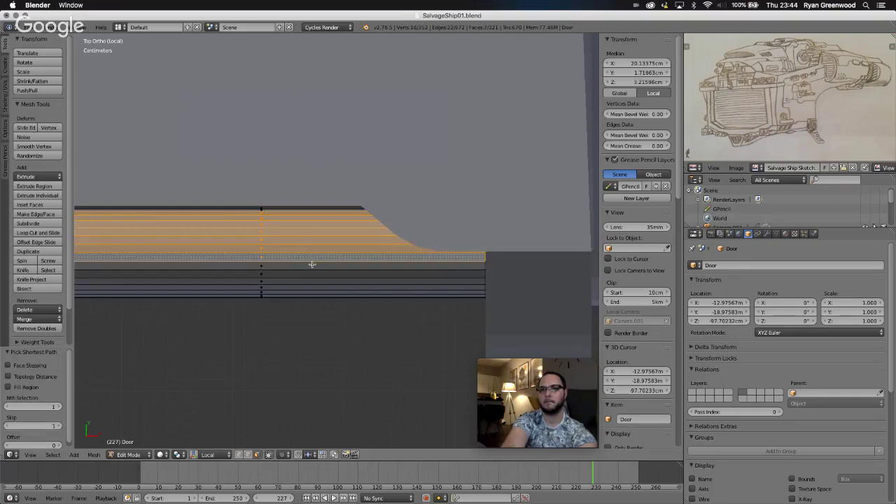
{"action": "right_click", "coordinate": [312, 265], "text": "ctrl"}
{"action": "right_click", "coordinate": [311, 273], "text": "ctrl"}
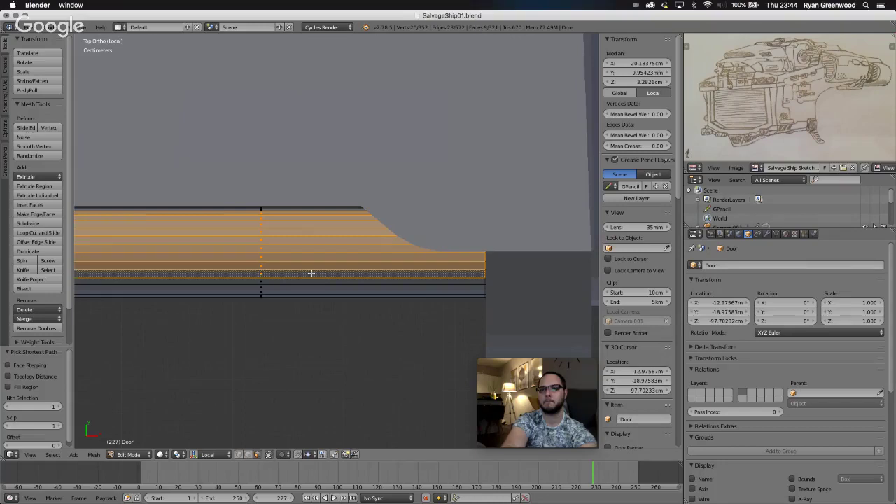
{"action": "right_click", "coordinate": [311, 273], "text": "shift"}
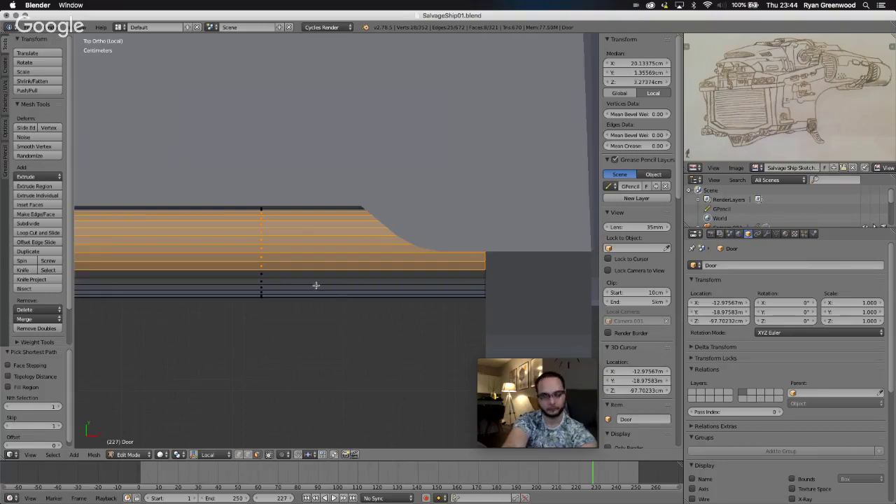
{"action": "scroll", "coordinate": [316, 285], "scroll_direction": "down", "scroll_amount": 5}
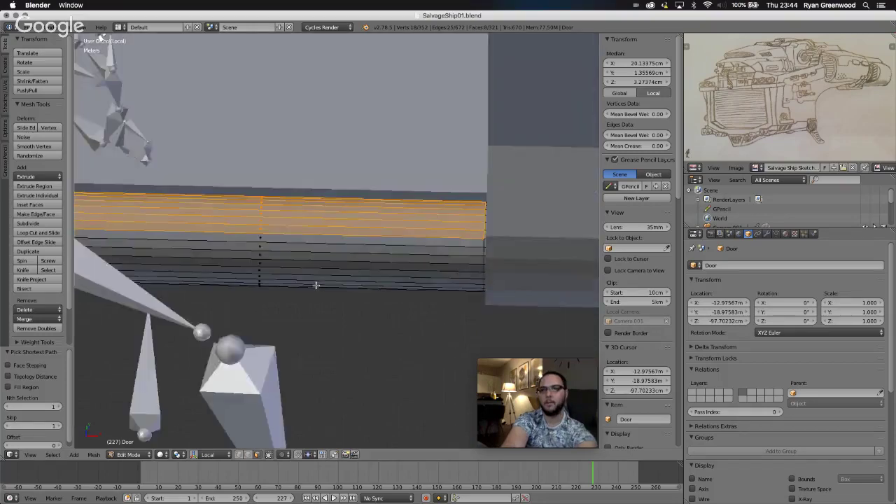
{"action": "middle_click_drag", "start_coordinate": [316, 285], "coordinate": [315, 284]}
{"action": "key", "text": "e"}
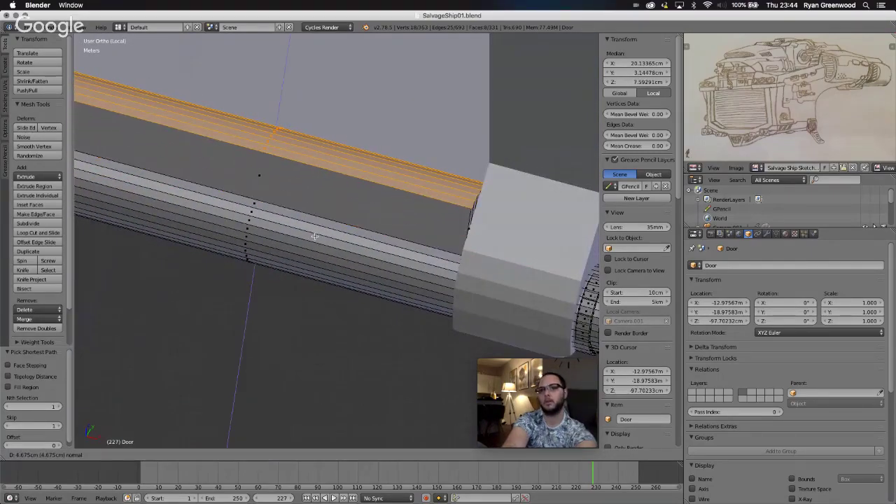
{"action": "key", "text": "z"}
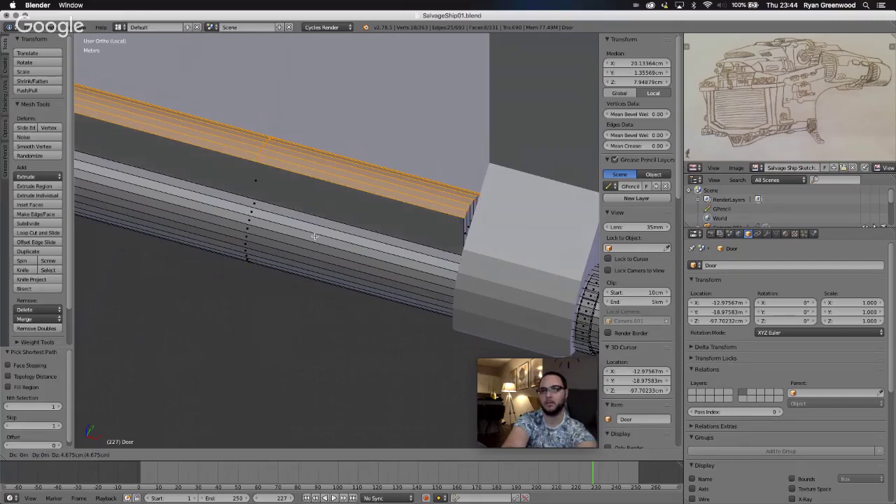
{"action": "key", "text": "z"}
{"action": "key", "text": "Escape"}
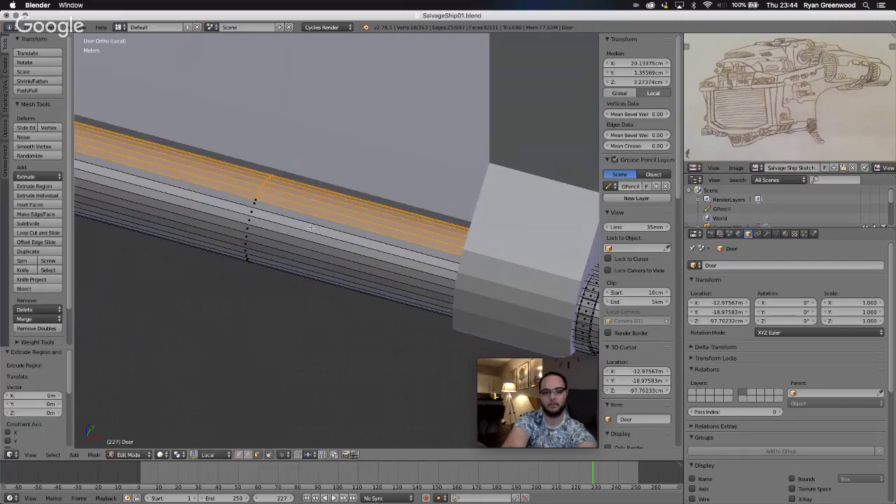
Extrude the selected upper cylinder faces about 9.9 cm upward along the global Z axis.
{"action": "key", "text": "e"}
{"action": "key", "text": "z"}
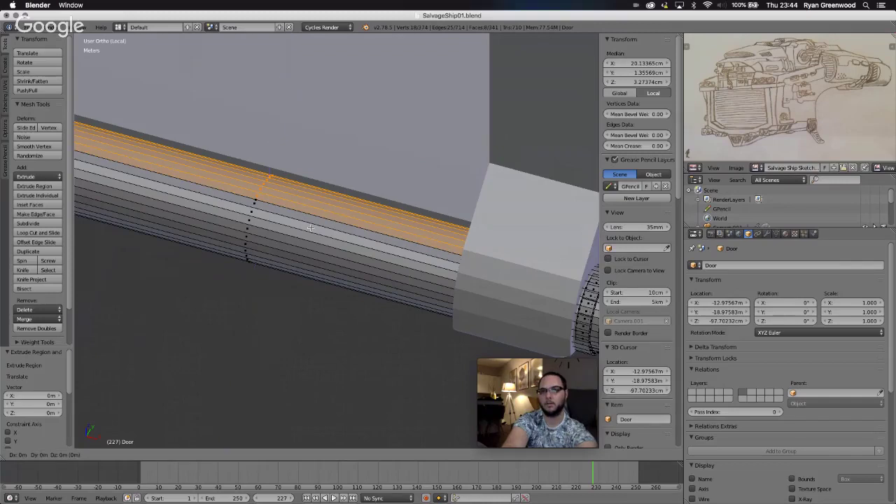
{"action": "key", "text": "z"}
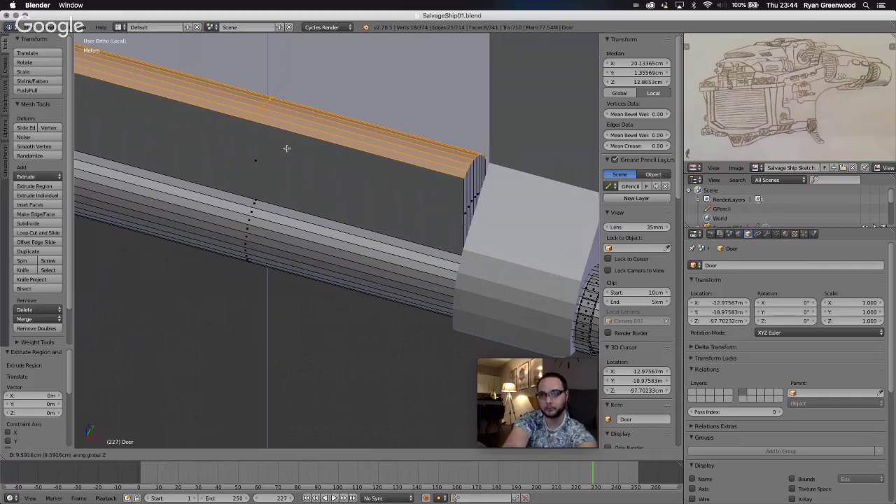
{"action": "left_click", "coordinate": [287, 146]}
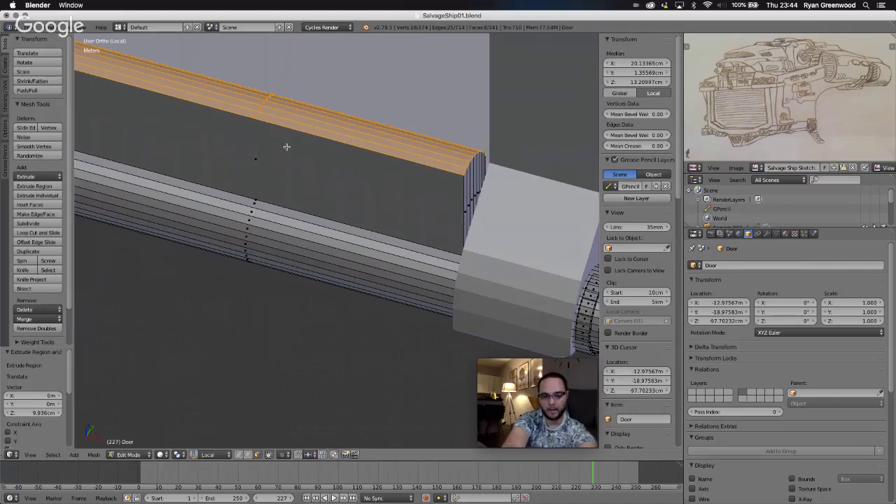
{"action": "key", "text": "s"}
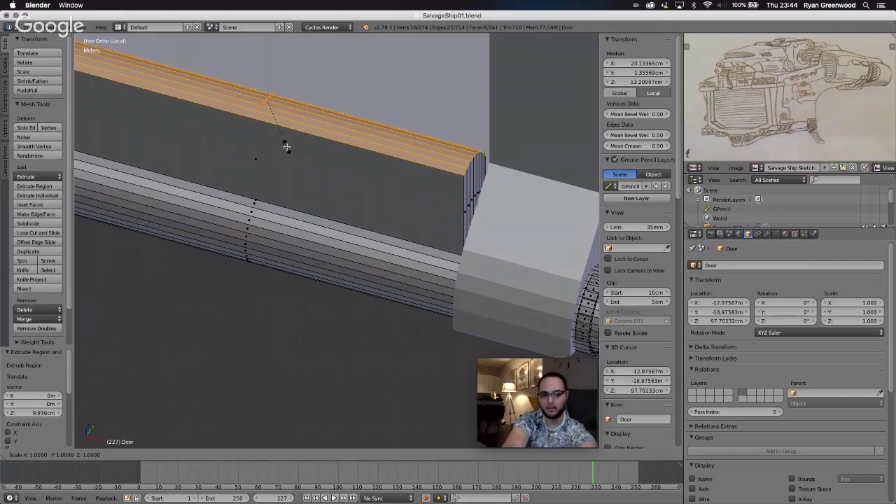
{"action": "key", "text": "z"}
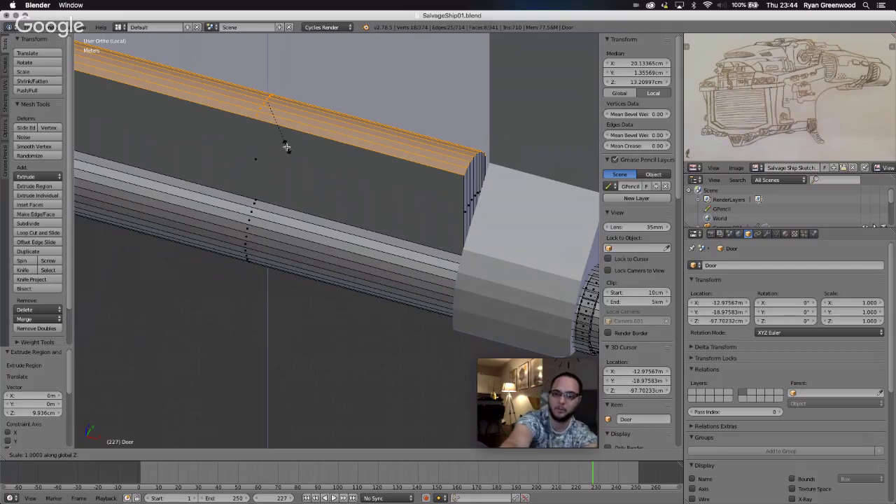
{"action": "key", "text": "0"}
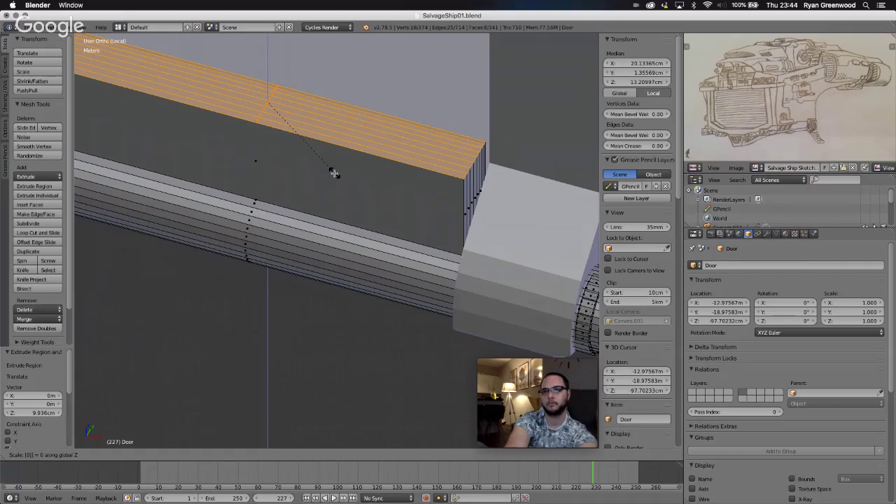
{"action": "key", "text": "Escape"}
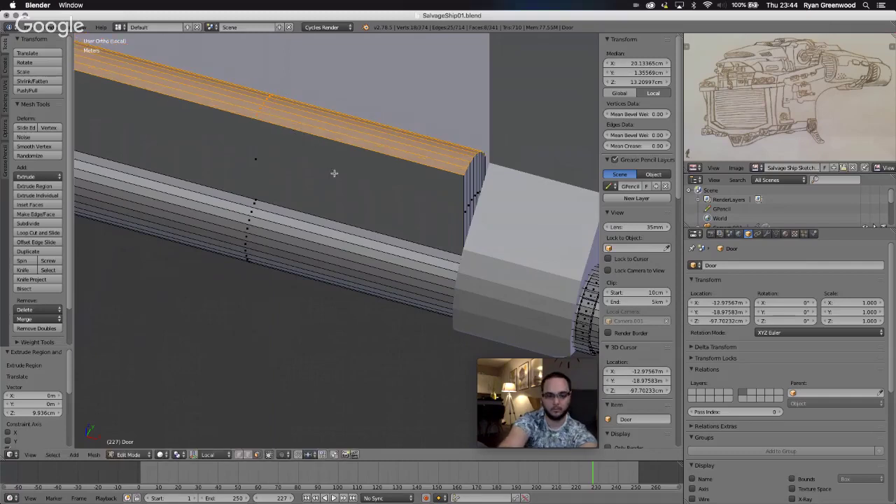
Flatten the extruded top faces by scaling them to 0 along the global Z axis.
{"action": "key", "text": "s"}
{"action": "key", "text": "z"}
{"action": "key", "text": "0"}
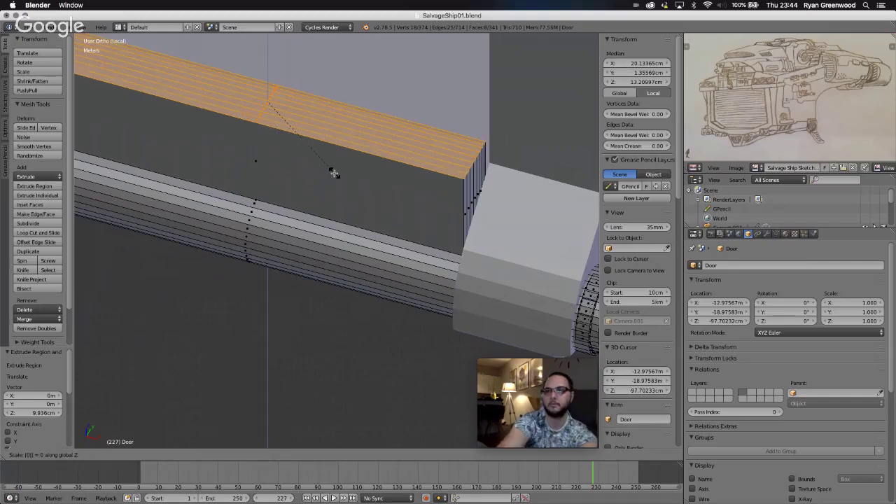
{"action": "key", "text": "Return"}
Raise the flattened top faces about 1.59 m along the global Z axis, up between the frame's side posts.
{"action": "scroll", "coordinate": [304, 189], "scroll_direction": "down", "scroll_amount": 3}
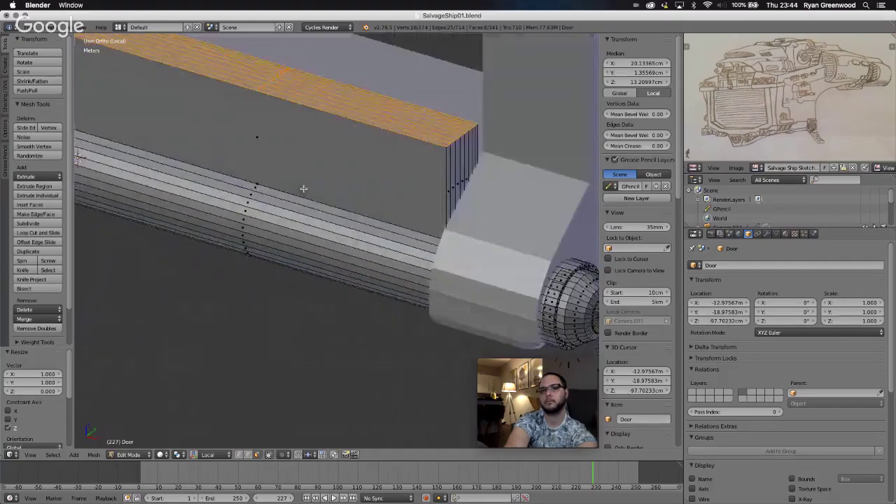
{"action": "scroll", "coordinate": [304, 189], "scroll_direction": "down", "scroll_amount": 8}
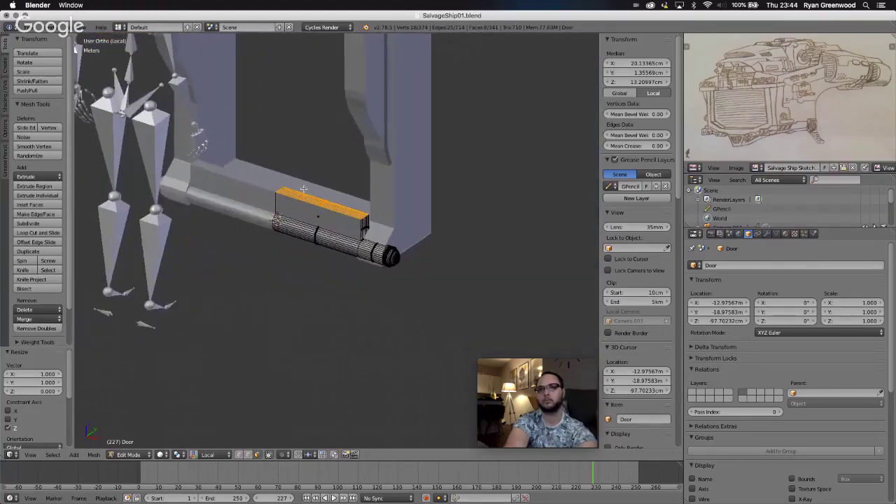
{"action": "scroll", "coordinate": [304, 189], "scroll_direction": "right", "scroll_amount": 6}
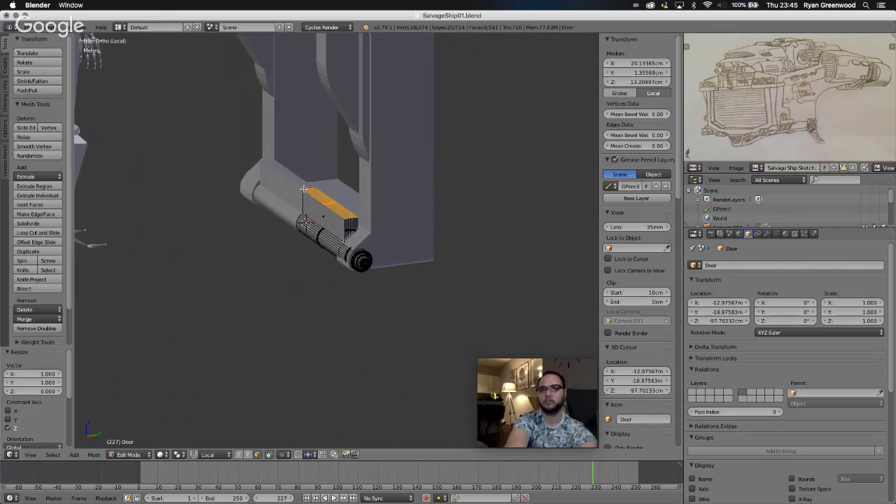
{"action": "scroll", "coordinate": [304, 188], "scroll_direction": "up", "scroll_amount": 8, "text": "shift"}
{"action": "scroll", "coordinate": [304, 189], "scroll_direction": "up", "scroll_amount": 2}
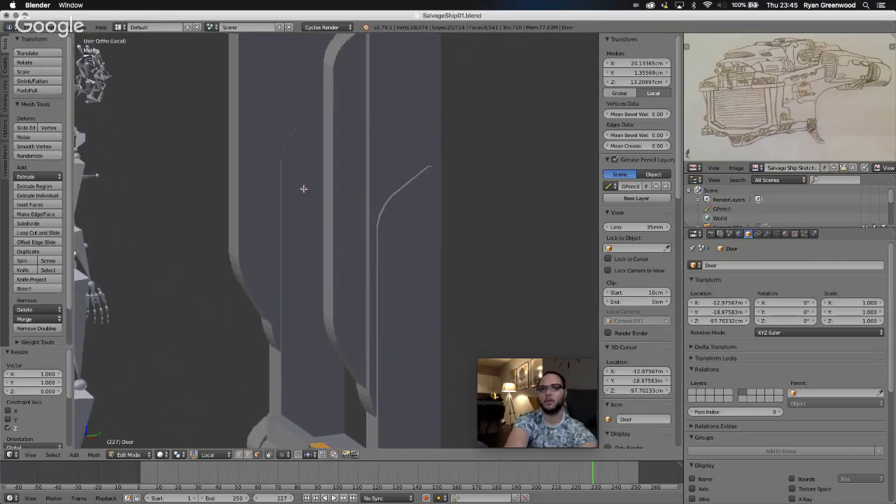
{"action": "key", "text": "g"}
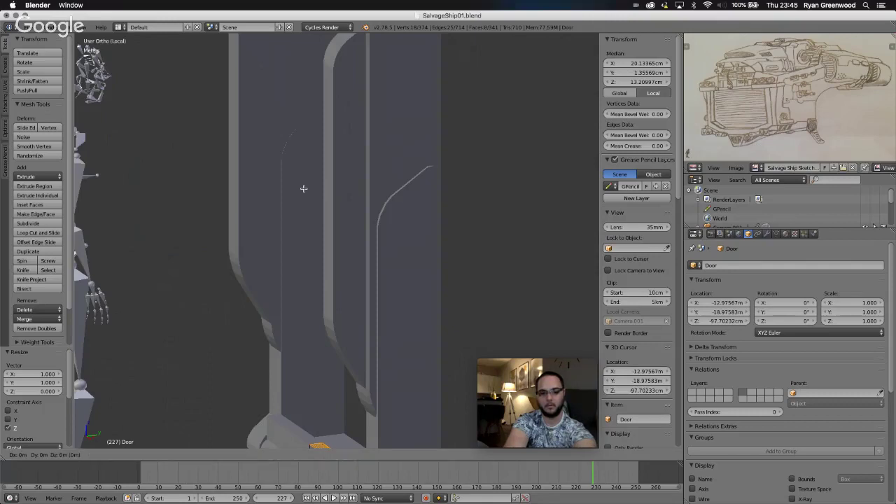
{"action": "key", "text": "z"}
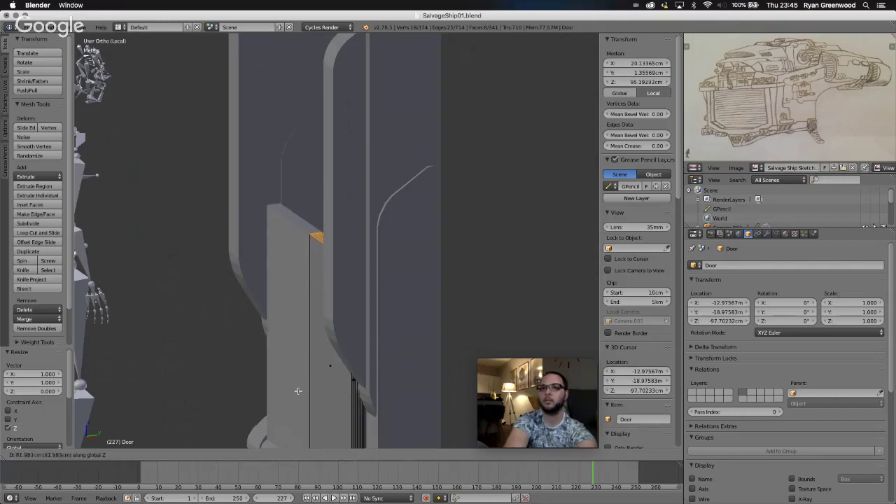
{"action": "left_click", "coordinate": [311, 194]}
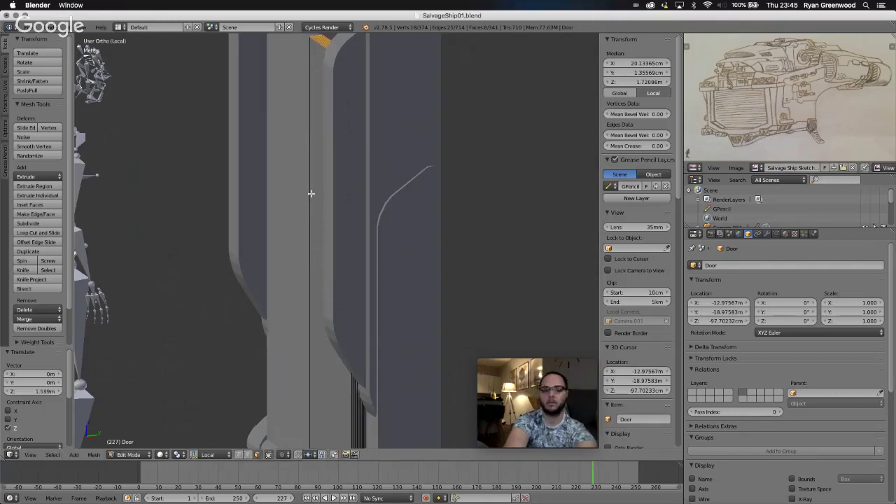
{"action": "scroll", "coordinate": [326, 185], "scroll_direction": "up", "scroll_amount": 9, "text": "shift"}
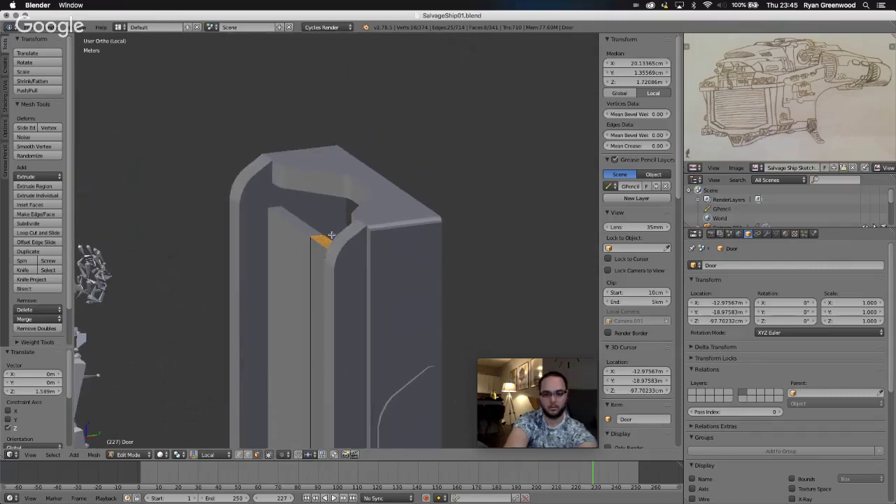
{"action": "scroll", "coordinate": [331, 236], "scroll_direction": "up", "scroll_amount": 6}
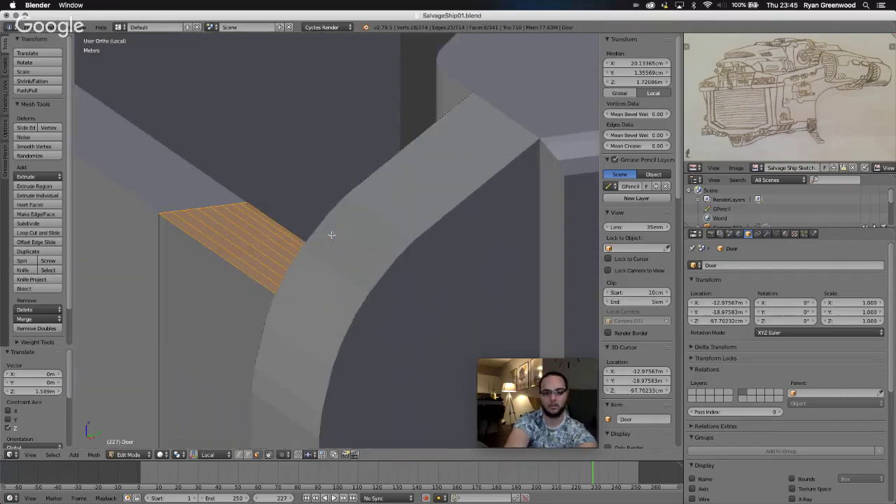
{"action": "key", "text": "g"}
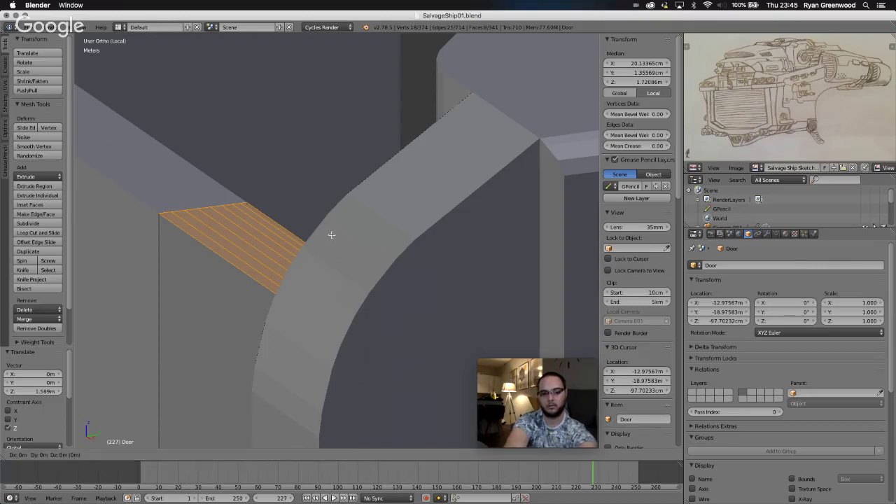
{"action": "key", "text": "z"}
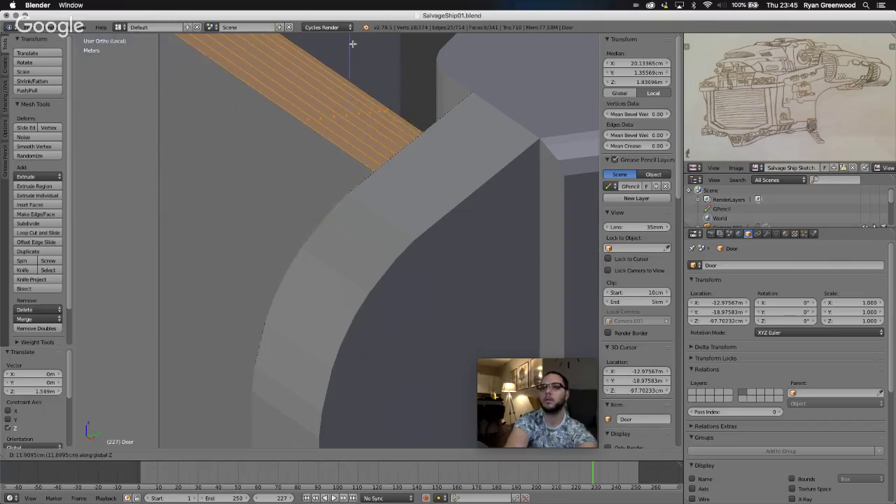
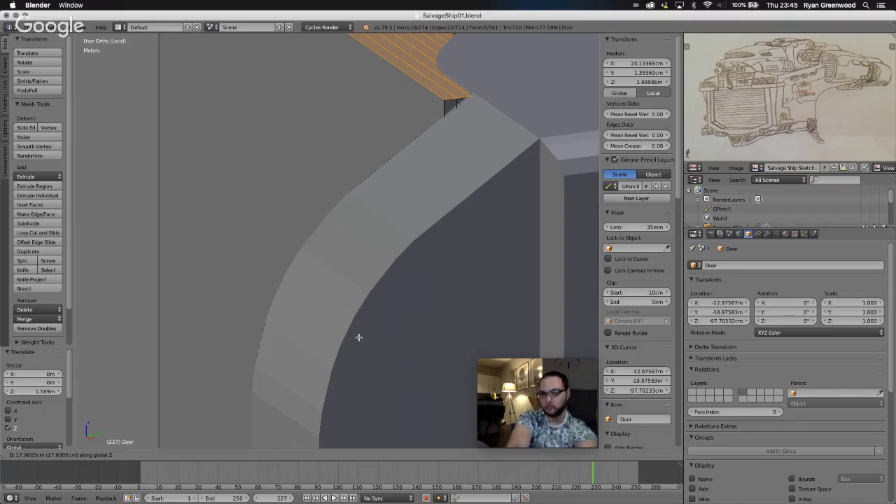
{"action": "key", "text": "Escape"}
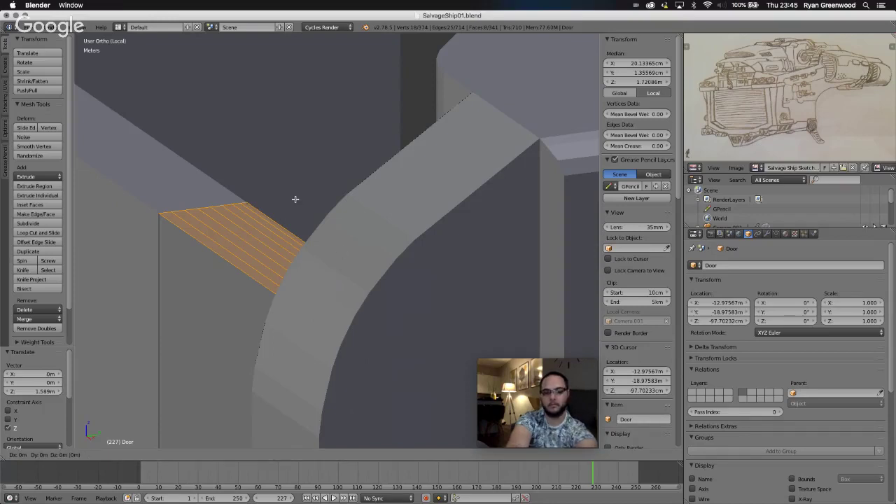
Raise the door's top faces another 17.6 cm or so along global Z, near the upper end of the frame's slanted corner.
{"action": "key", "text": "g"}
{"action": "key", "text": "z"}
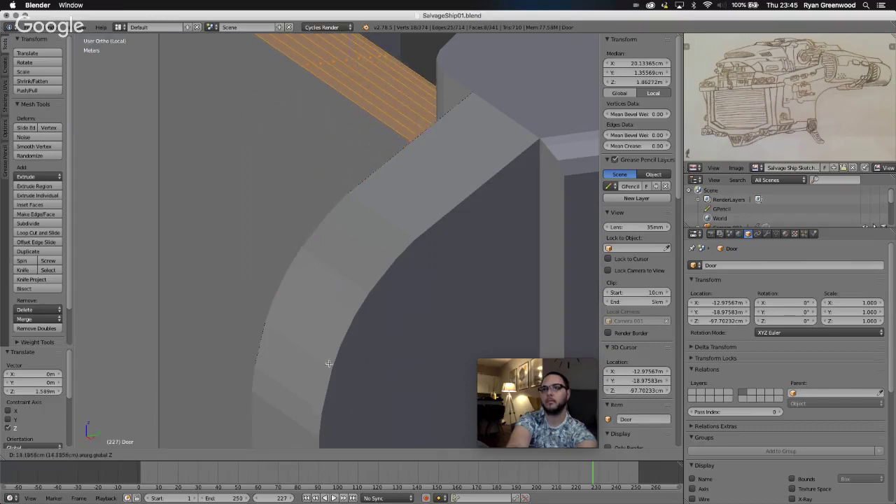
{"action": "left_click", "coordinate": [332, 306]}
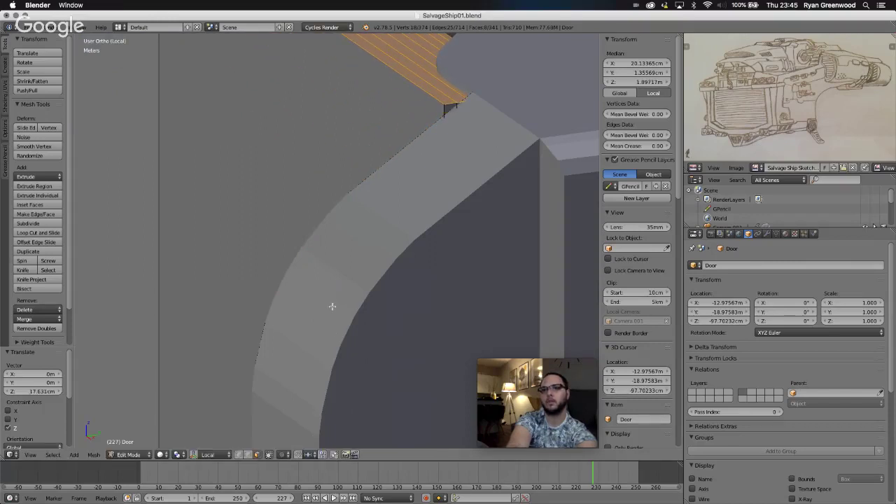
In edge selection mode, lower the outermost long edge of the door's top about 6.7 mm and its neighbouring edge about 2.4 mm along global Z.
{"action": "scroll", "coordinate": [376, 323], "scroll_direction": "right", "scroll_amount": 5}
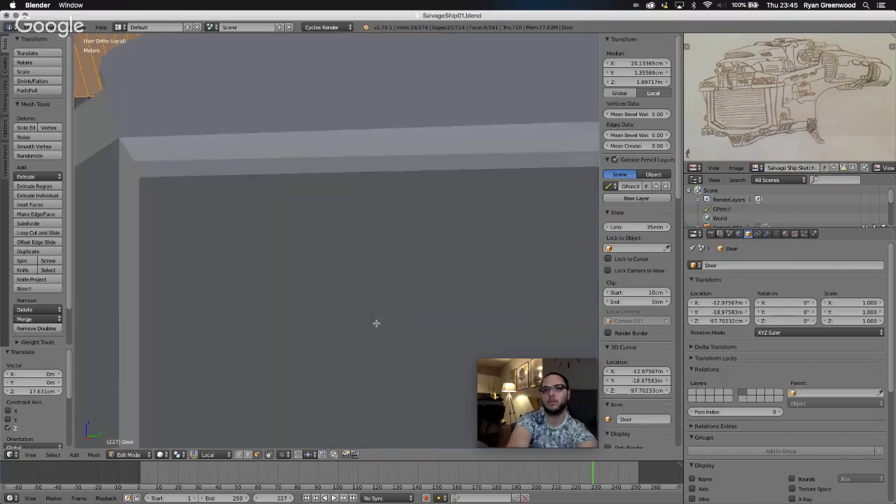
{"action": "scroll", "coordinate": [376, 324], "scroll_direction": "left", "scroll_amount": 5}
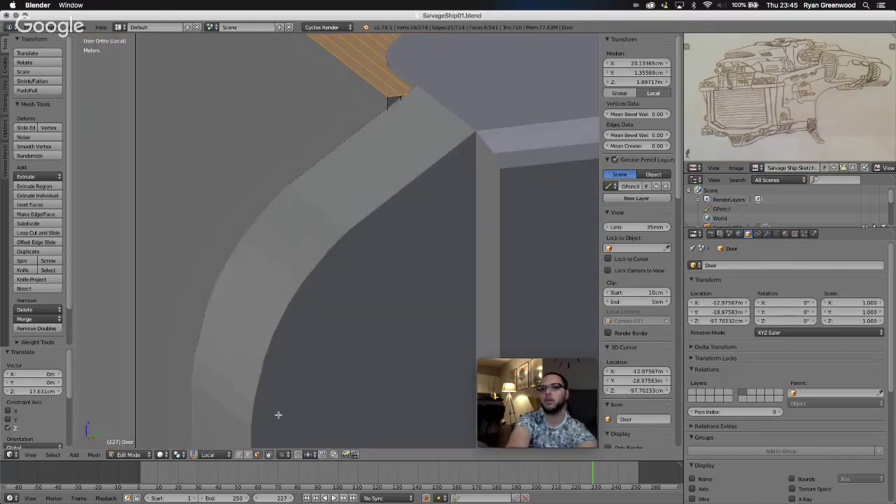
{"action": "right_click", "coordinate": [365, 80]}
{"action": "key", "text": "g"}
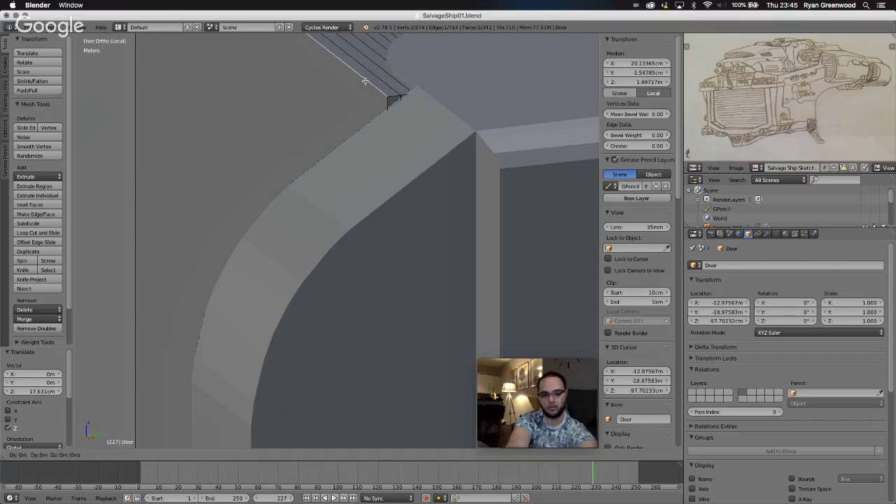
{"action": "key", "text": "z"}
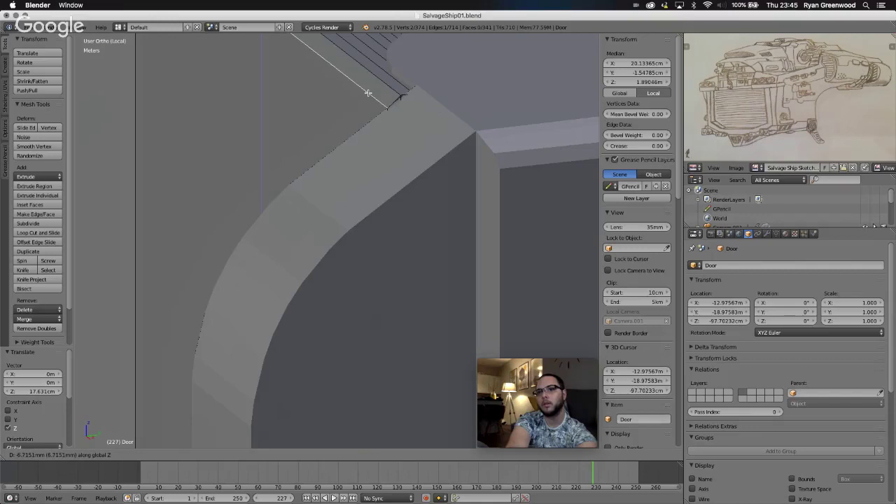
{"action": "left_click", "coordinate": [368, 93]}
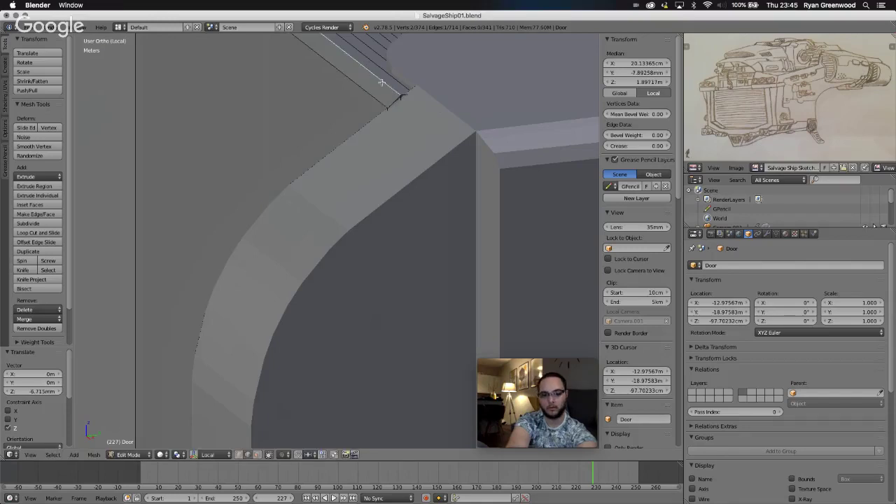
{"action": "key", "text": "g"}
{"action": "key", "text": "z"}
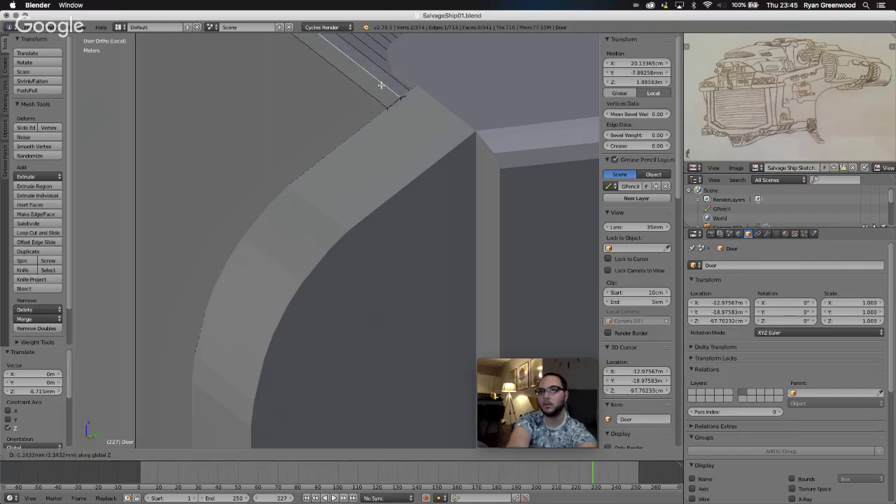
{"action": "left_click", "coordinate": [379, 86]}
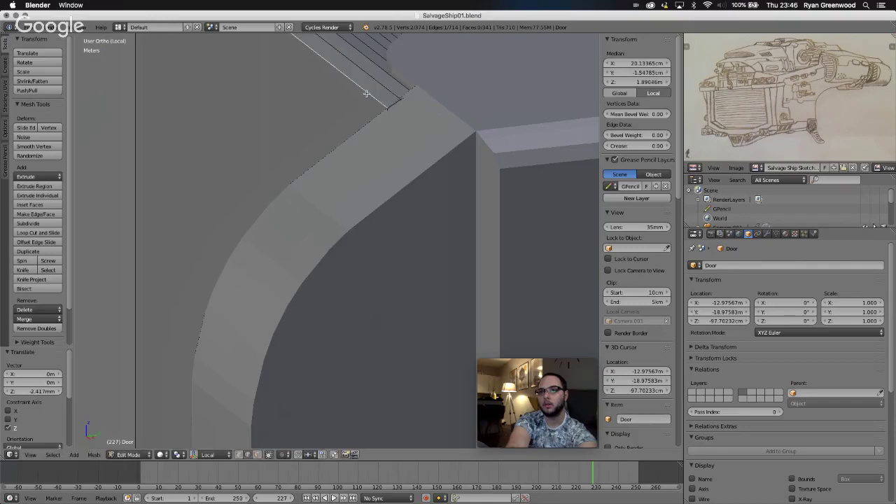
Lower the selected long edge of the door's top another 1.3 mm or so along global Z.
{"action": "key", "text": "g"}
{"action": "key", "text": "z"}
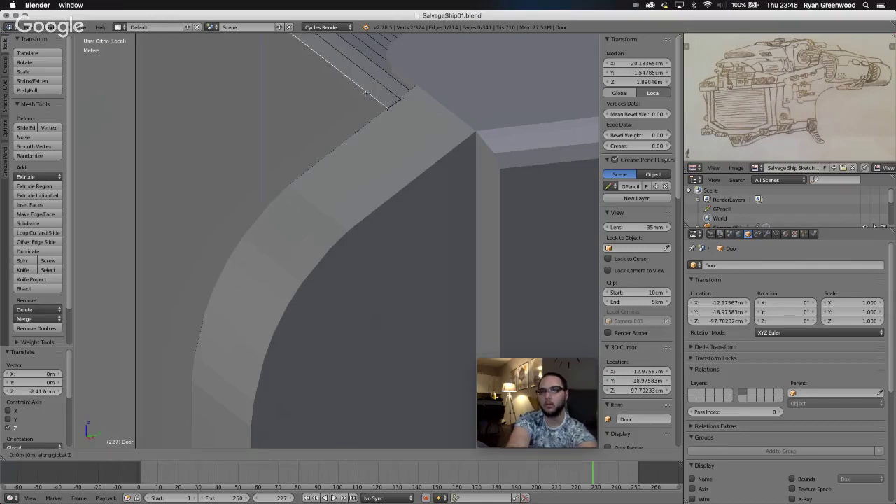
{"action": "left_click", "coordinate": [365, 91]}
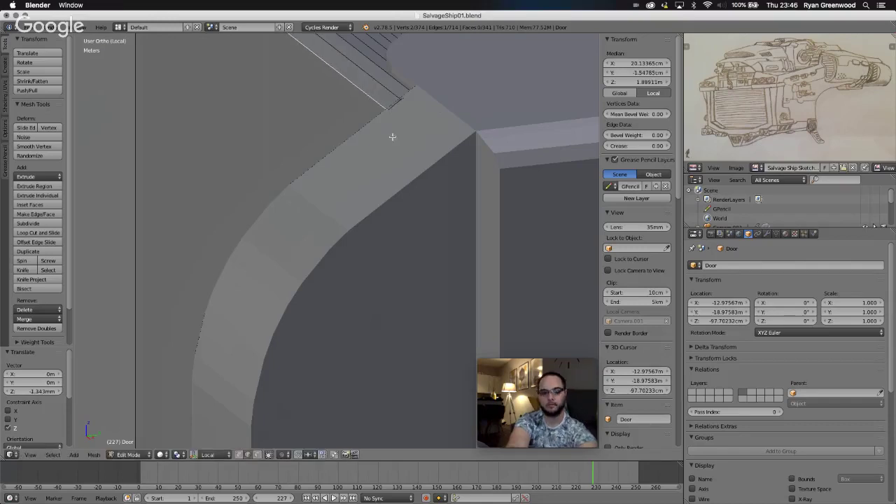
Examine from several sides how the door's stepped top edges fit against the frame's slanted corner.
{"action": "scroll", "coordinate": [438, 160], "scroll_direction": "up", "scroll_amount": 2}
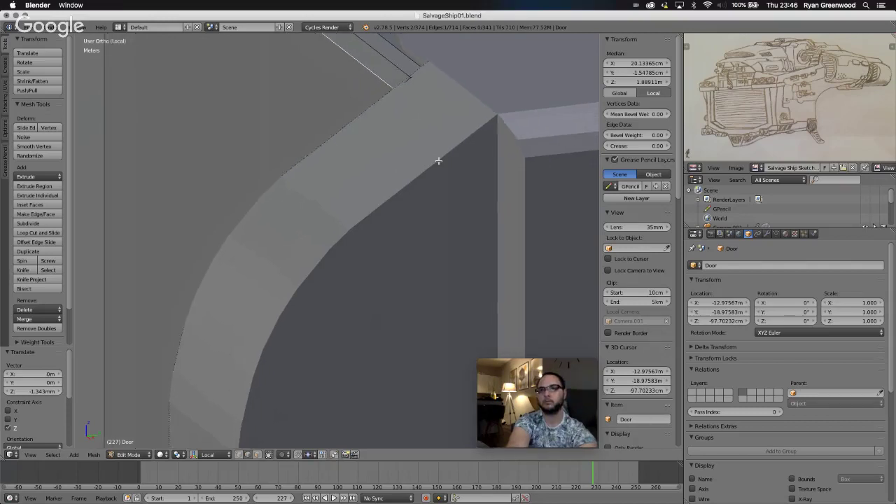
{"action": "scroll", "coordinate": [439, 160], "scroll_direction": "down", "scroll_amount": 5}
{"action": "scroll", "coordinate": [438, 161], "scroll_direction": "right", "scroll_amount": 5}
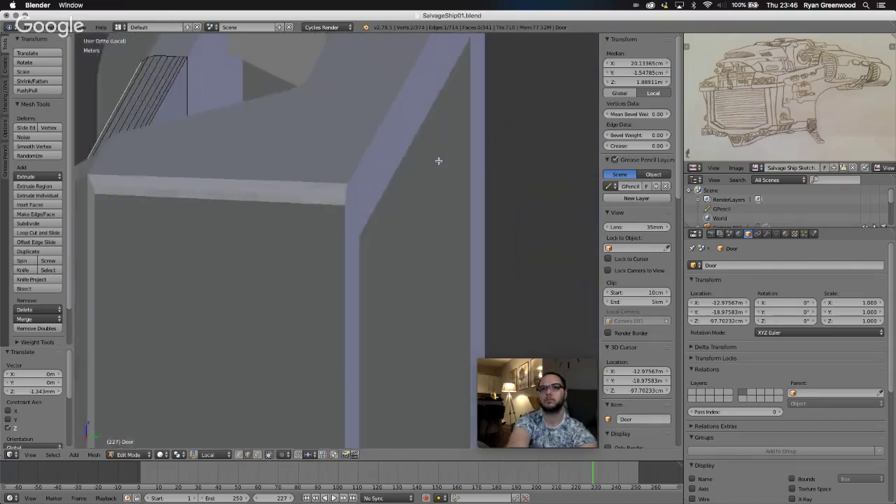
{"action": "scroll", "coordinate": [439, 160], "scroll_direction": "left", "scroll_amount": 7}
{"action": "scroll", "coordinate": [438, 160], "scroll_direction": "up", "scroll_amount": 5}
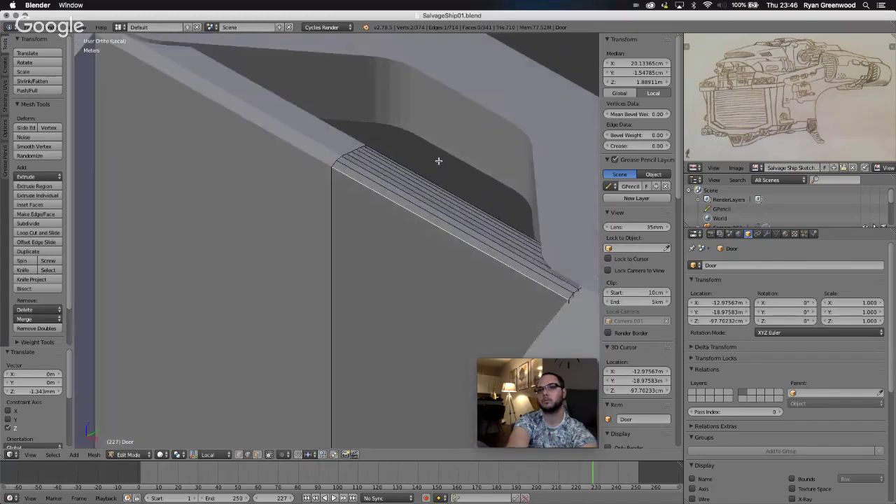
{"action": "scroll", "coordinate": [439, 160], "scroll_direction": "right", "scroll_amount": 8}
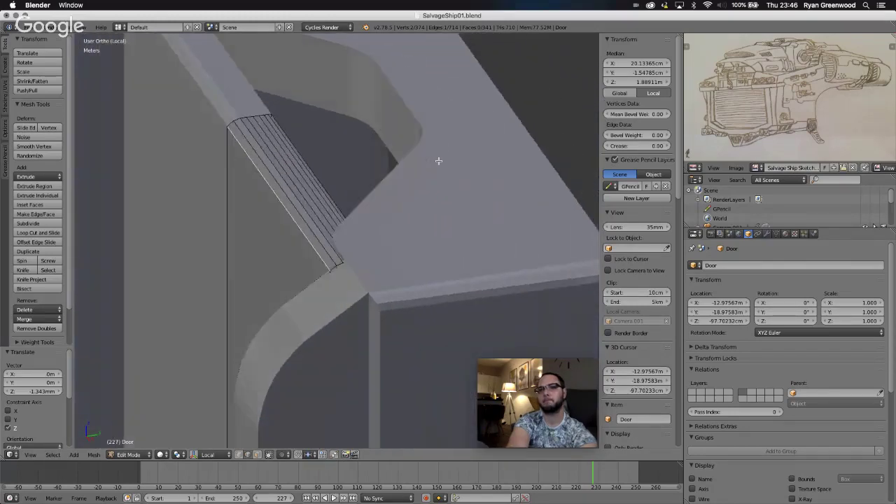
{"action": "scroll", "coordinate": [438, 160], "scroll_direction": "left", "scroll_amount": 6}
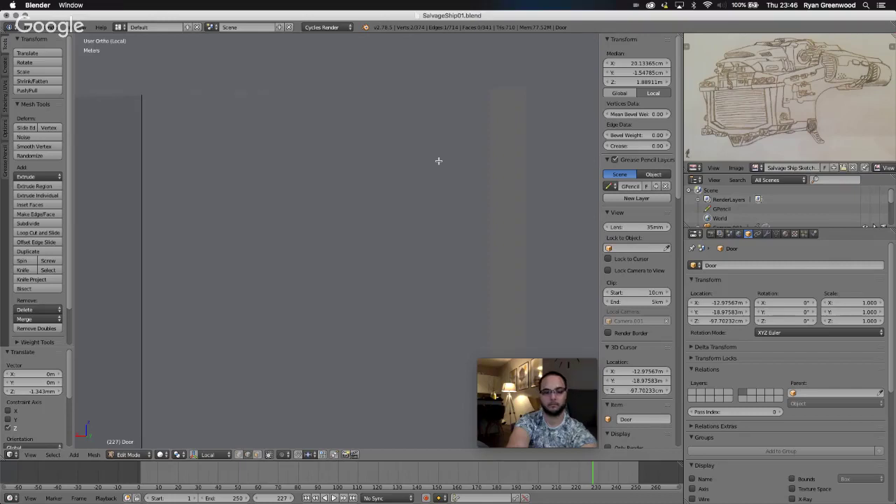
{"action": "scroll", "coordinate": [438, 160], "scroll_direction": "left", "scroll_amount": 2}
{"action": "scroll", "coordinate": [438, 160], "scroll_direction": "left", "scroll_amount": 5}
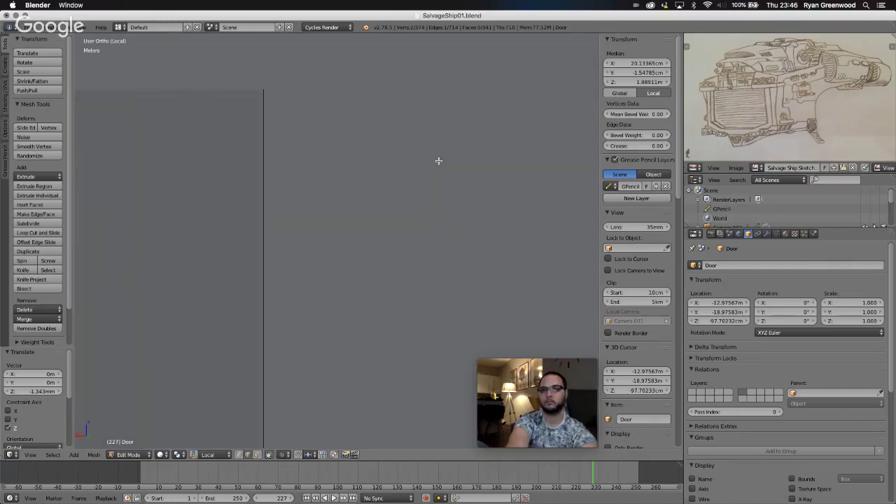
From the back view, add a single horizontal loop cut across the door panel close to its upper end, with an edge slide of about -0.91.
{"action": "left_click", "coordinate": [30, 456]}
{"action": "left_click", "coordinate": [49, 387]}
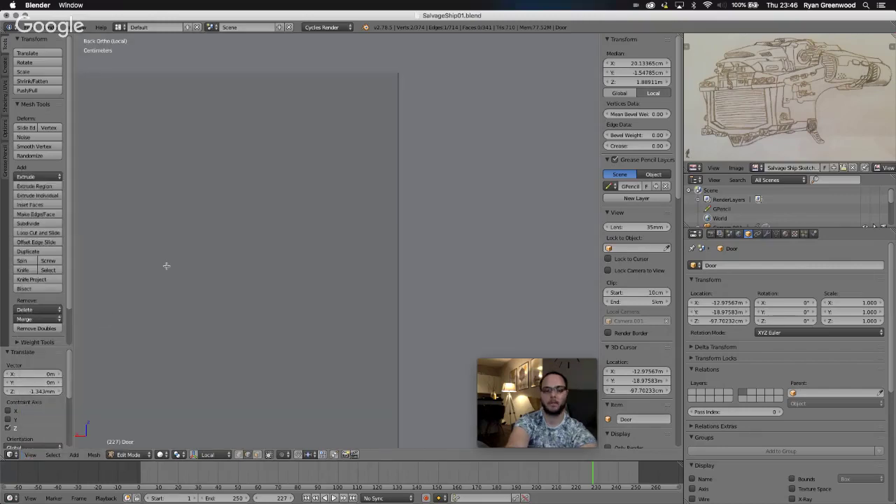
{"action": "scroll", "coordinate": [166, 266], "scroll_direction": "down", "scroll_amount": 3}
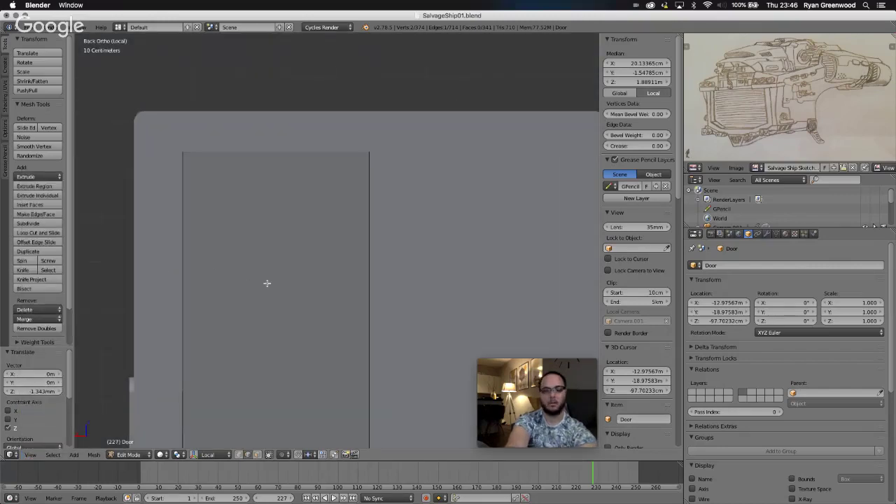
{"action": "key", "text": "ctrl+r"}
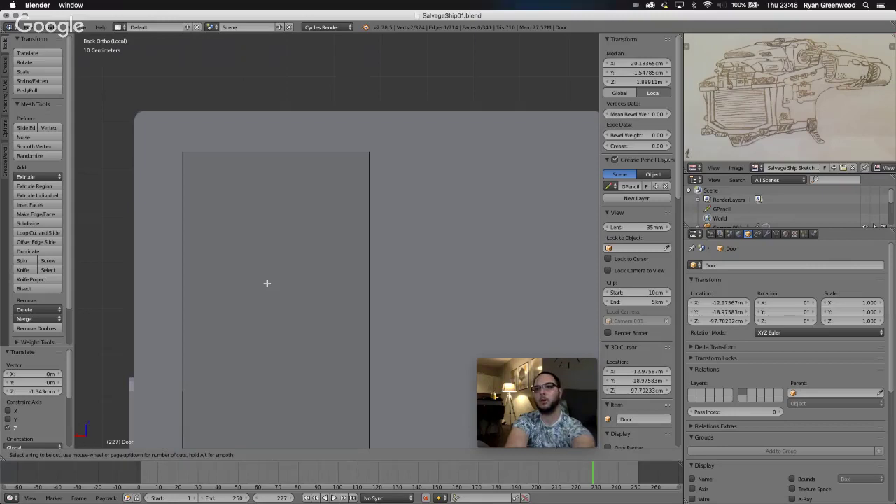
{"action": "key", "text": "Escape"}
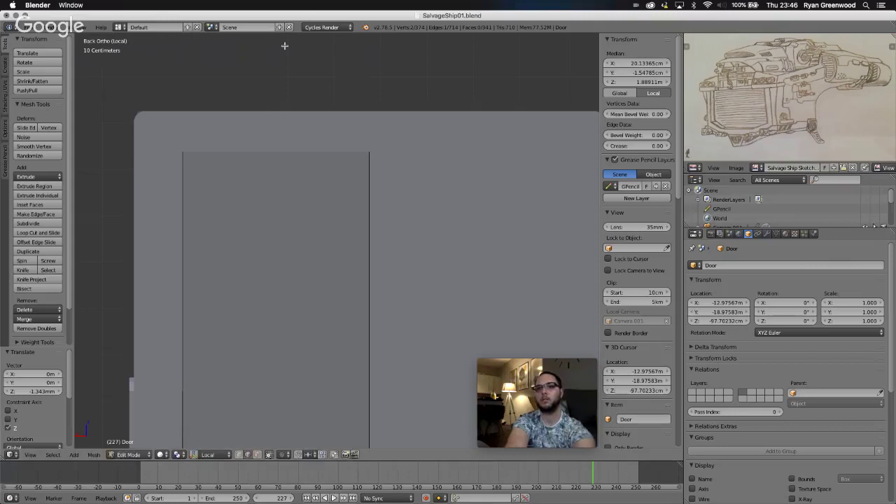
{"action": "left_click", "coordinate": [273, 236]}
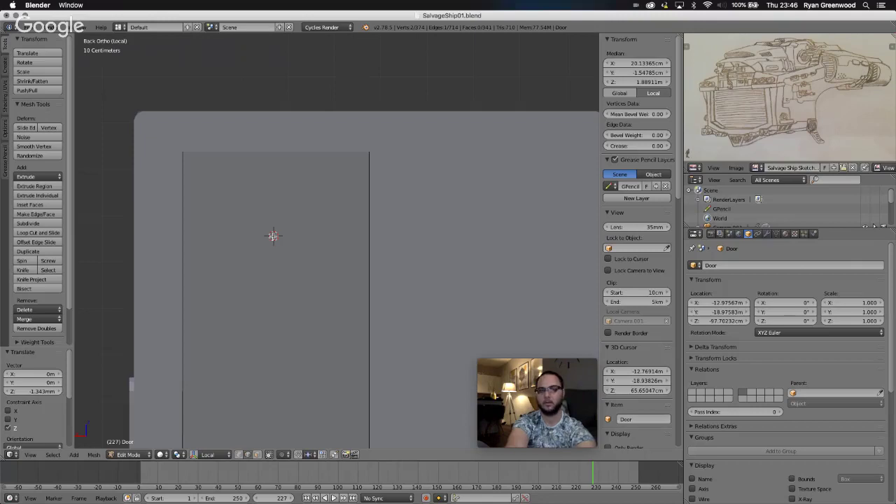
{"action": "scroll", "coordinate": [364, 320], "scroll_direction": "down", "scroll_amount": 6}
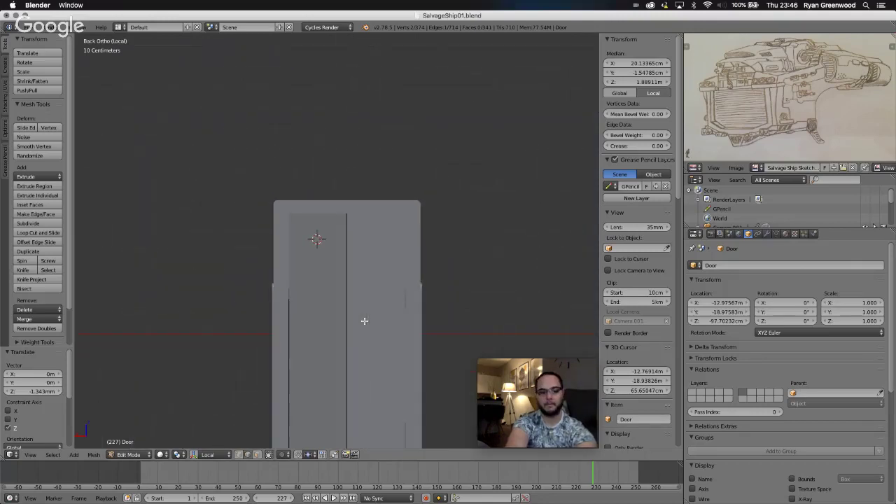
{"action": "scroll", "coordinate": [364, 321], "scroll_direction": "down", "scroll_amount": 4, "text": "shift"}
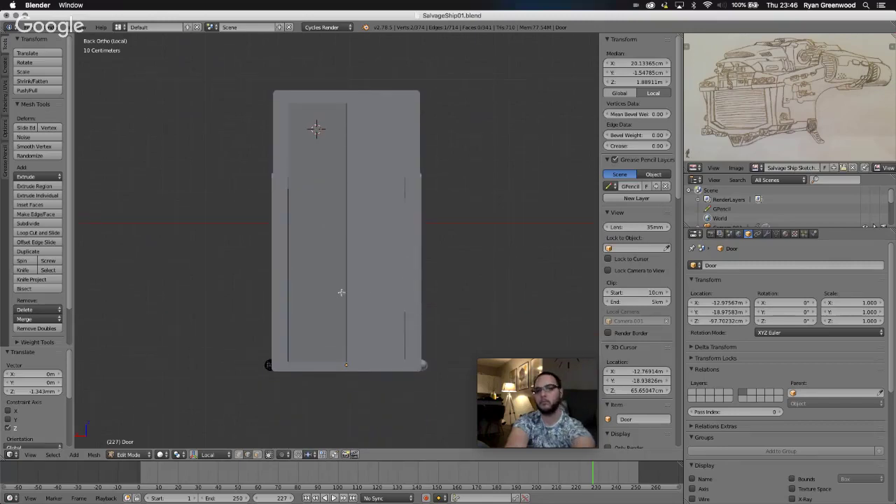
{"action": "key", "text": "ctrl+r"}
{"action": "left_click", "coordinate": [341, 291]}
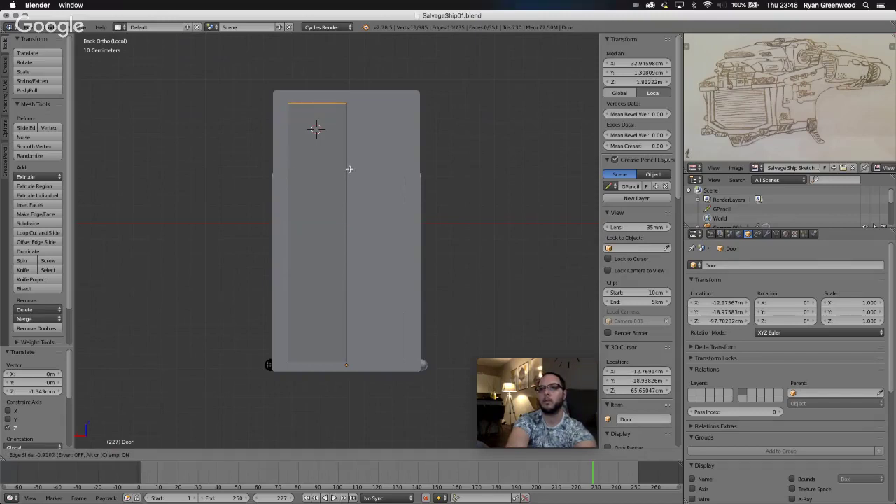
{"action": "left_click", "coordinate": [350, 169]}
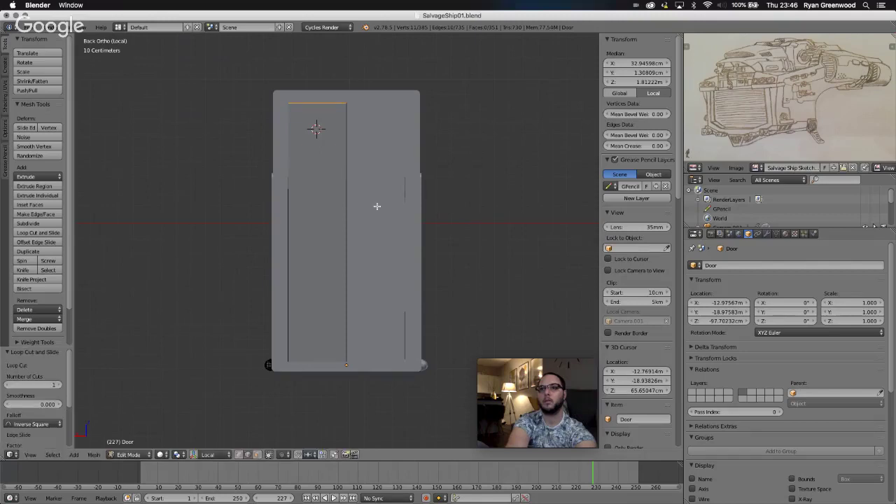
Switch to face selection mode and clear the selection on the door mesh.
{"action": "scroll", "coordinate": [377, 207], "scroll_direction": "left", "scroll_amount": 10}
{"action": "scroll", "coordinate": [377, 206], "scroll_direction": "right", "scroll_amount": 15}
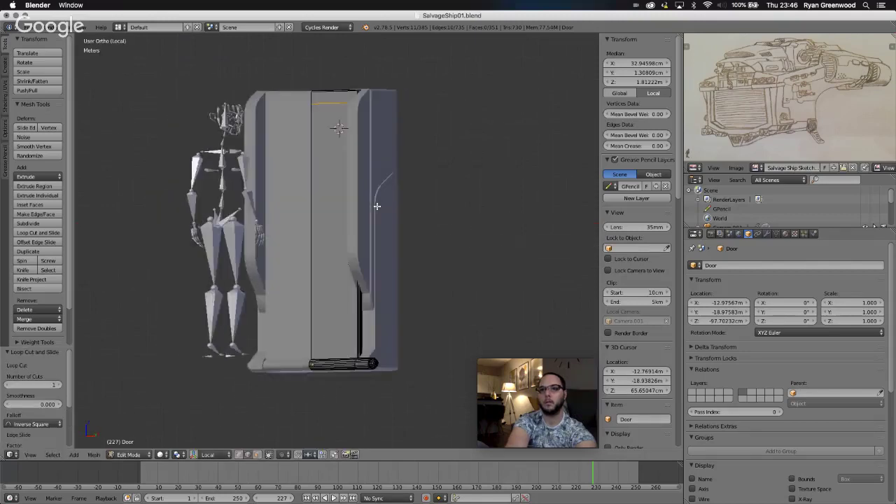
{"action": "scroll", "coordinate": [377, 206], "scroll_direction": "right", "scroll_amount": 15}
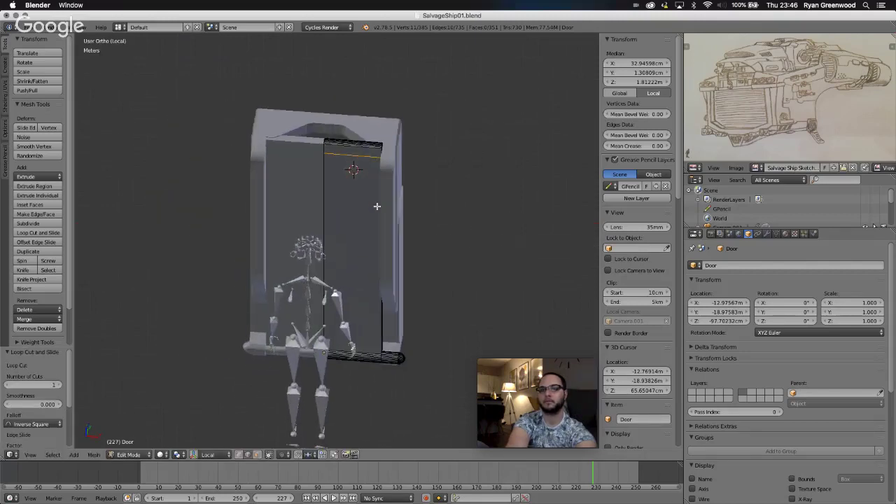
{"action": "scroll", "coordinate": [377, 206], "scroll_direction": "right", "scroll_amount": 15}
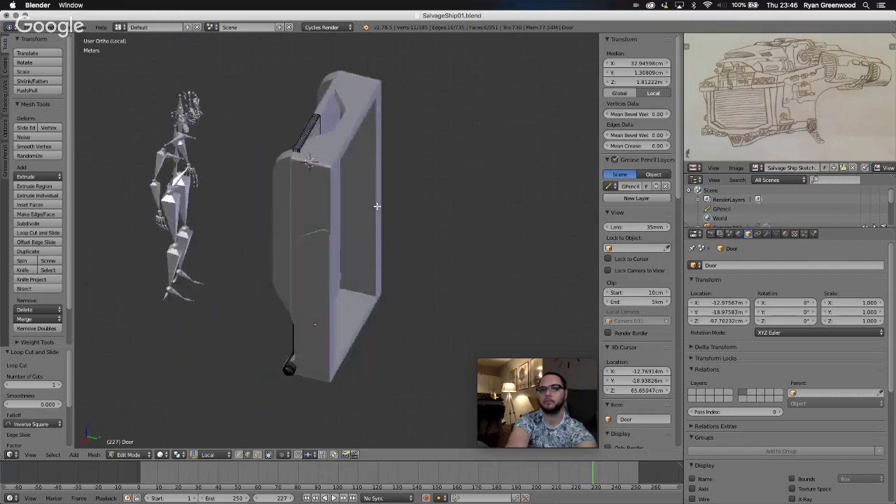
{"action": "scroll", "coordinate": [377, 206], "scroll_direction": "right", "scroll_amount": 8}
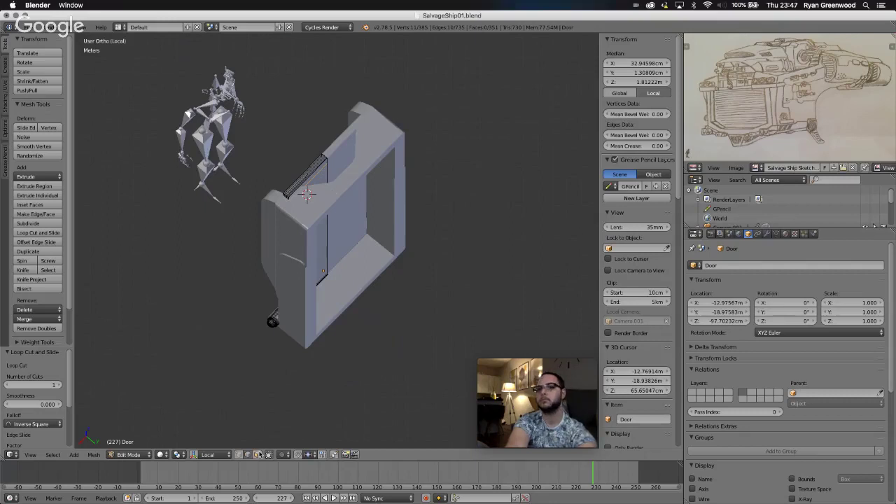
{"action": "key", "text": "a"}
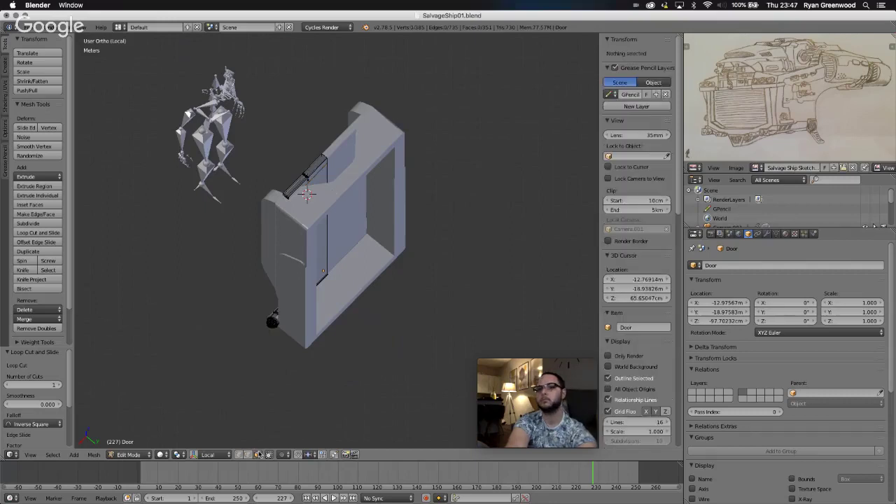
Extrude the rear edge of the door's curved top strips backwards by about 15.28 cm to form a flat top face.
{"action": "right_click", "coordinate": [316, 172]}
{"action": "scroll", "coordinate": [315, 207], "scroll_direction": "right", "scroll_amount": 8}
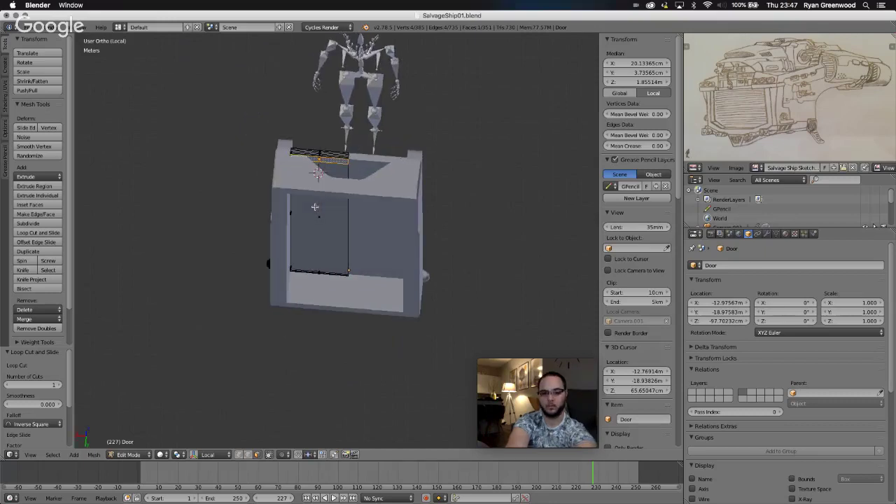
{"action": "key", "text": "e"}
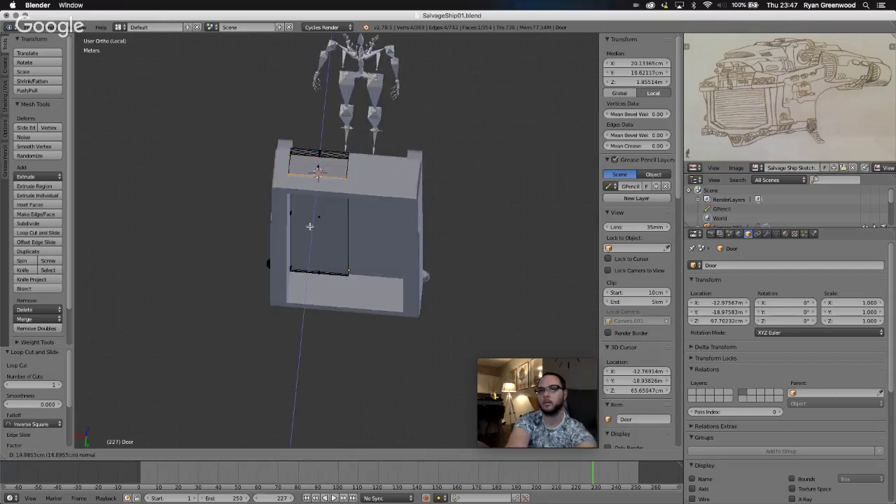
{"action": "left_click", "coordinate": [309, 226]}
{"action": "scroll", "coordinate": [353, 186], "scroll_direction": "up", "scroll_amount": 6}
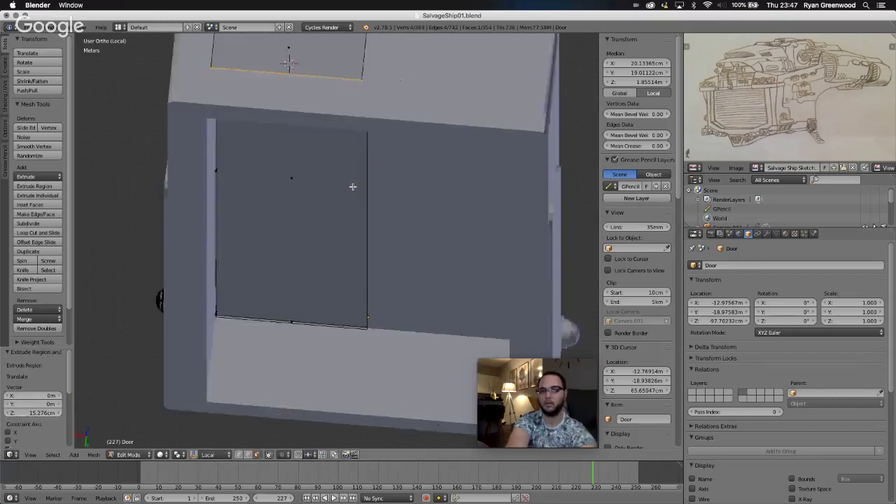
{"action": "scroll", "coordinate": [352, 186], "scroll_direction": "down", "scroll_amount": 6}
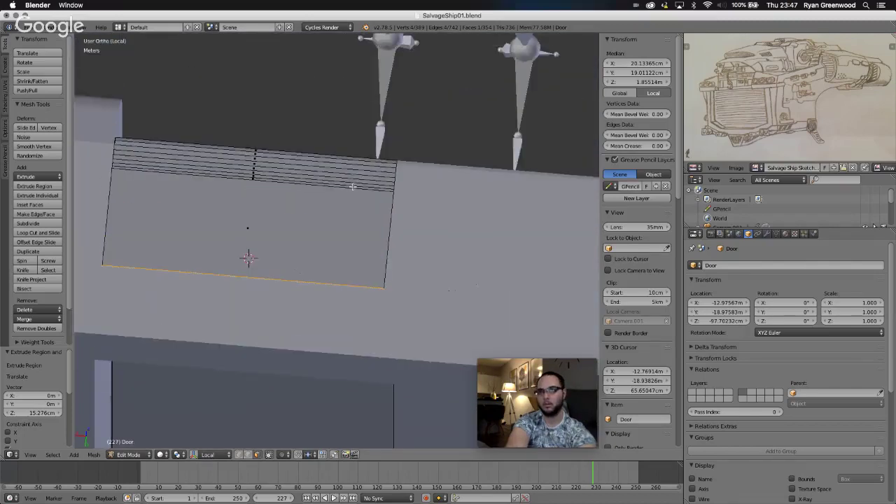
{"action": "scroll", "coordinate": [359, 263], "scroll_direction": "up", "scroll_amount": 5, "text": "shift"}
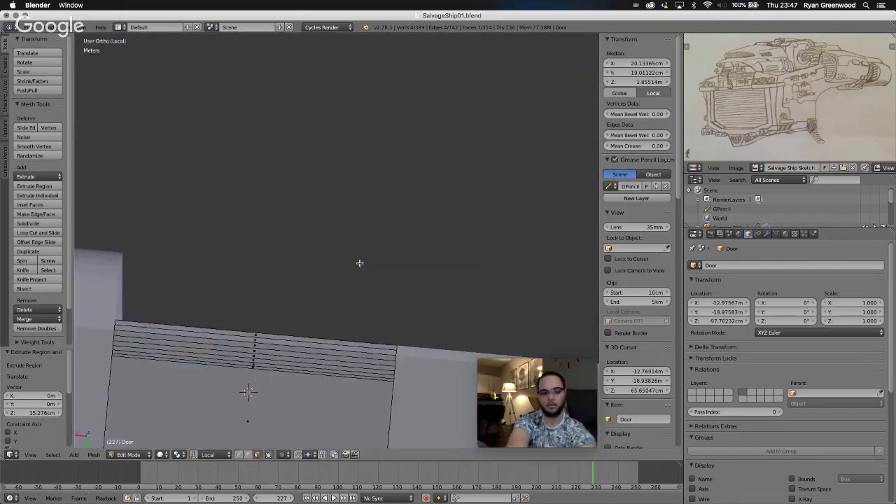
{"action": "left_click", "coordinate": [30, 455]}
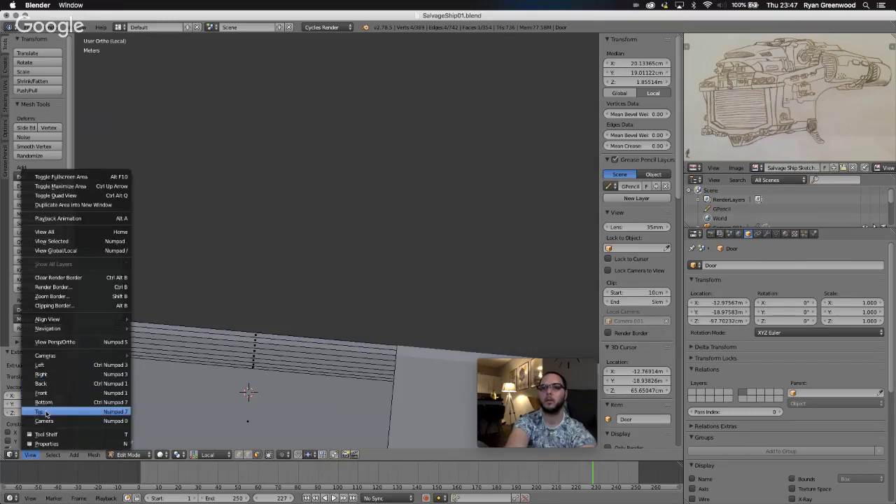
{"action": "left_click", "coordinate": [40, 412]}
{"action": "scroll", "coordinate": [263, 266], "scroll_direction": "up", "scroll_amount": 10, "text": "shift"}
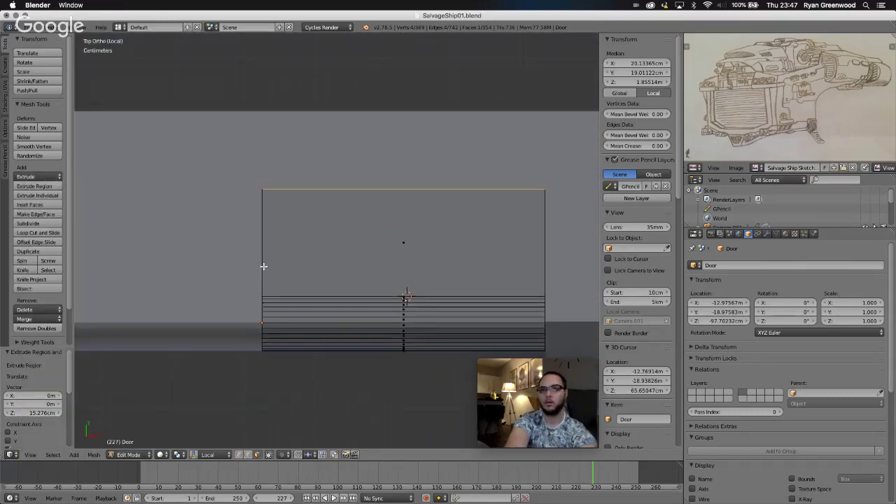
{"action": "key", "text": "g"}
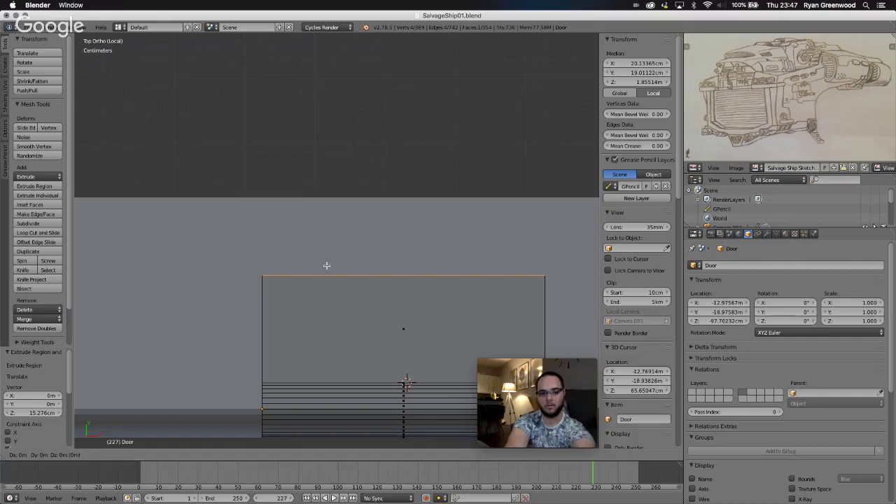
{"action": "key", "text": "y"}
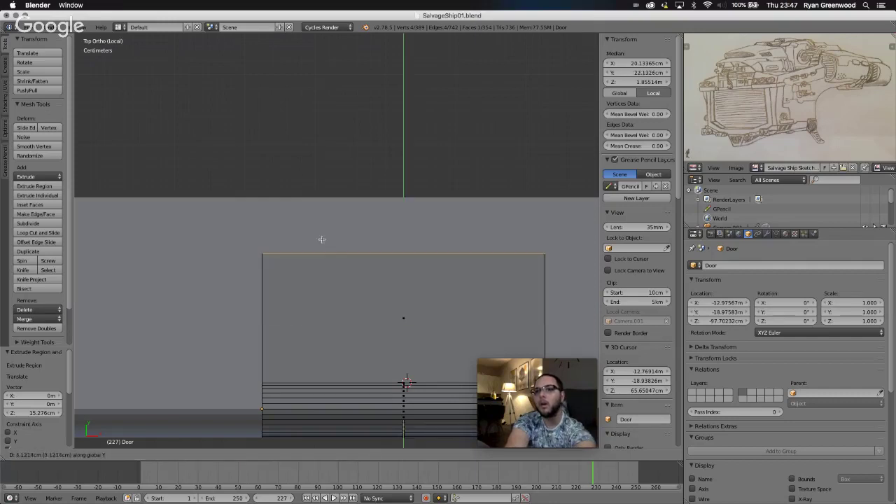
{"action": "right_click", "coordinate": [326, 274]}
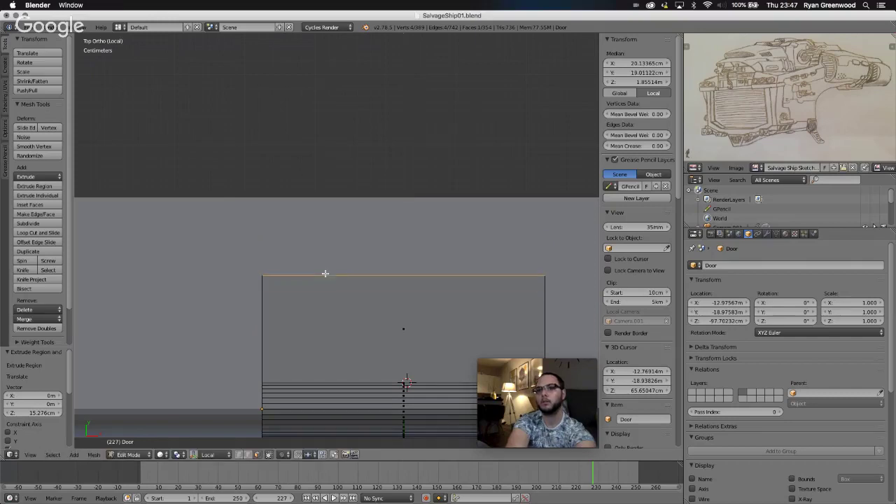
Move the extruded top edge of the door along the Y axis by about -0.67 mm.
{"action": "middle_click_drag", "start_coordinate": [326, 274], "coordinate": [326, 273]}
{"action": "scroll", "coordinate": [325, 273], "scroll_direction": "up", "scroll_amount": 2}
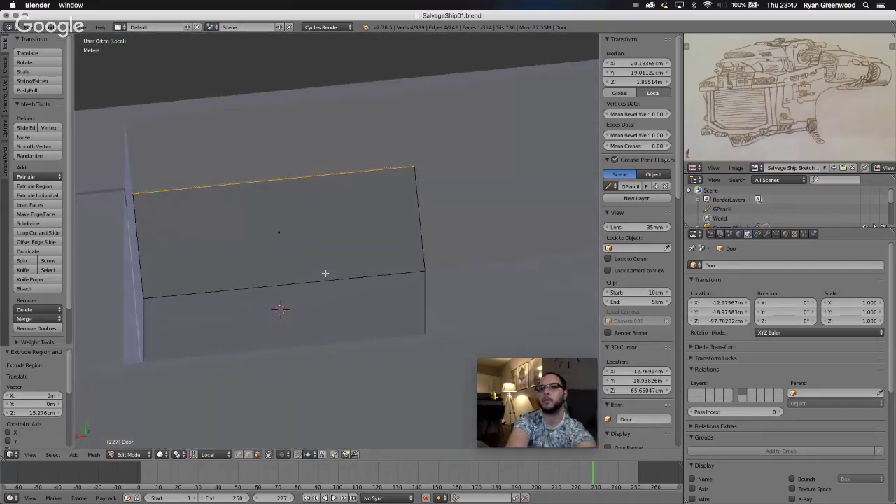
{"action": "key", "text": "g"}
{"action": "key", "text": "y"}
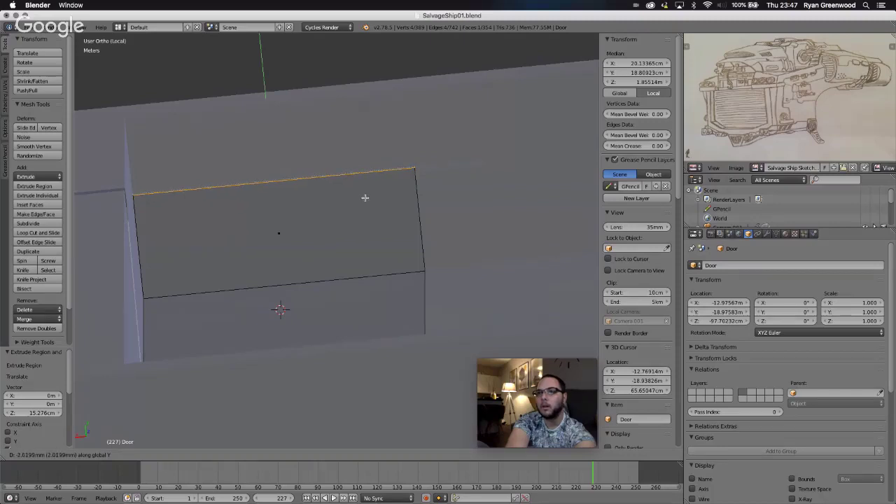
{"action": "left_click", "coordinate": [365, 197]}
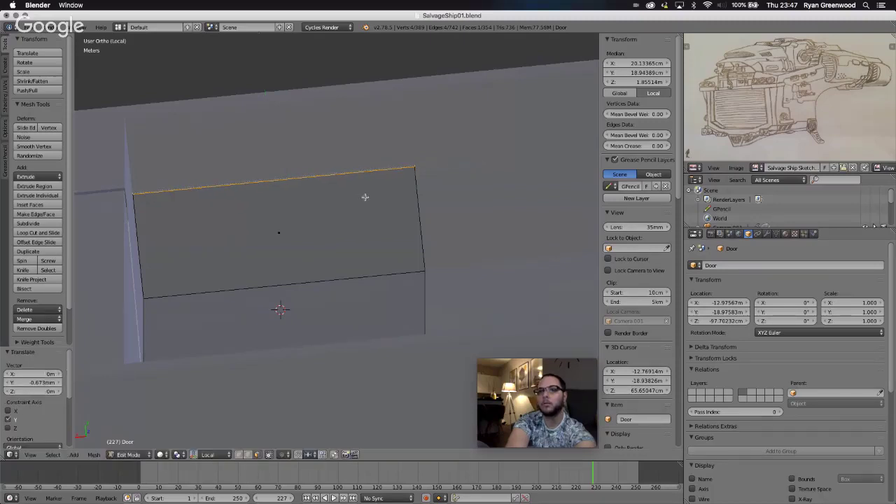
Leave mesh editing and test the door's hinge by rotating it about 2.18° around its local X axis with the rotation manipulator.
{"action": "scroll", "coordinate": [377, 239], "scroll_direction": "down", "scroll_amount": 5}
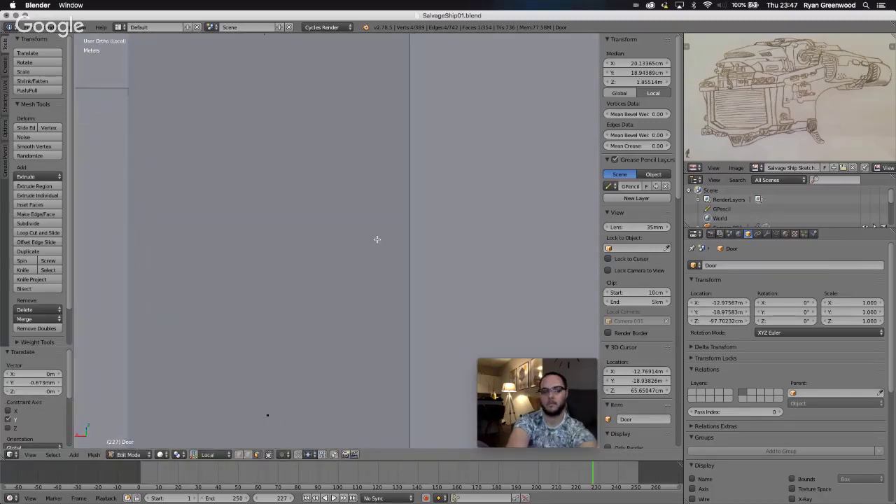
{"action": "scroll", "coordinate": [377, 239], "scroll_direction": "down", "scroll_amount": 12}
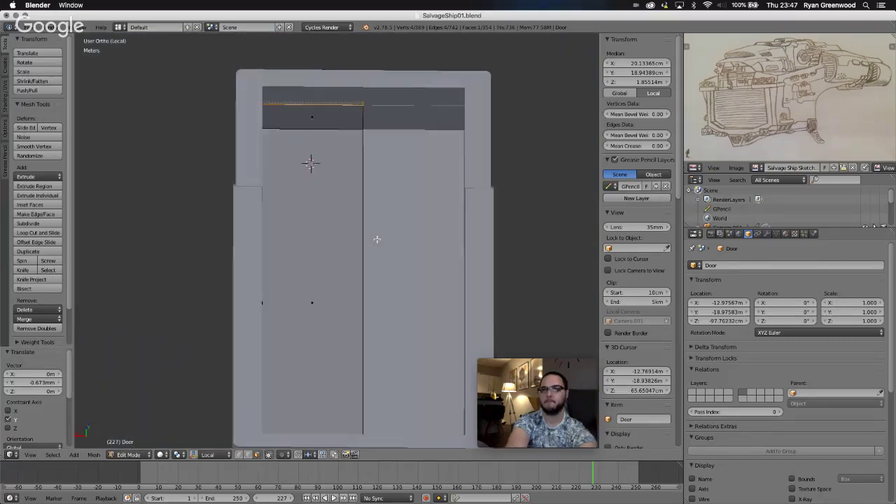
{"action": "scroll", "coordinate": [376, 240], "scroll_direction": "left", "scroll_amount": 5}
{"action": "scroll", "coordinate": [377, 240], "scroll_direction": "left", "scroll_amount": 8}
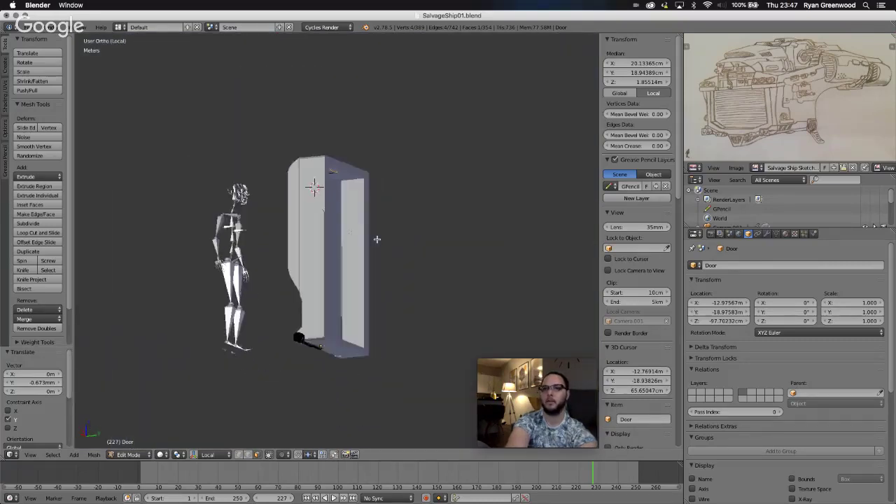
{"action": "scroll", "coordinate": [377, 240], "scroll_direction": "left", "scroll_amount": 8}
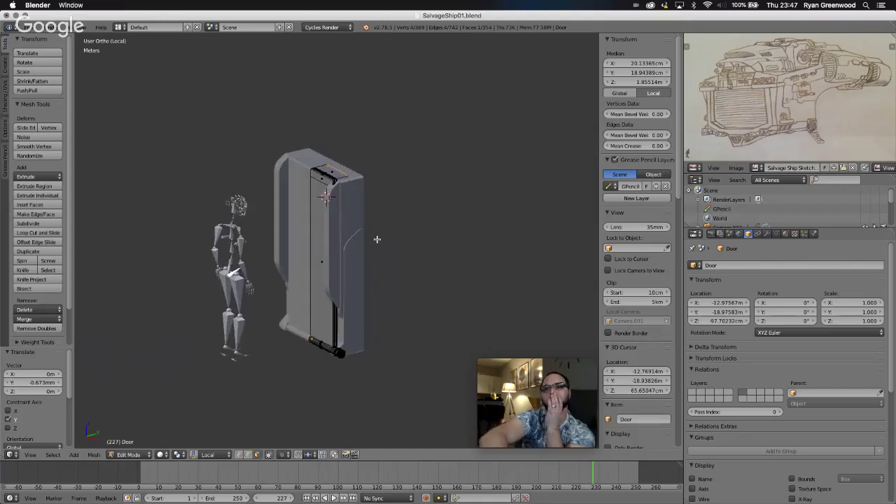
{"action": "scroll", "coordinate": [377, 239], "scroll_direction": "left", "scroll_amount": 6}
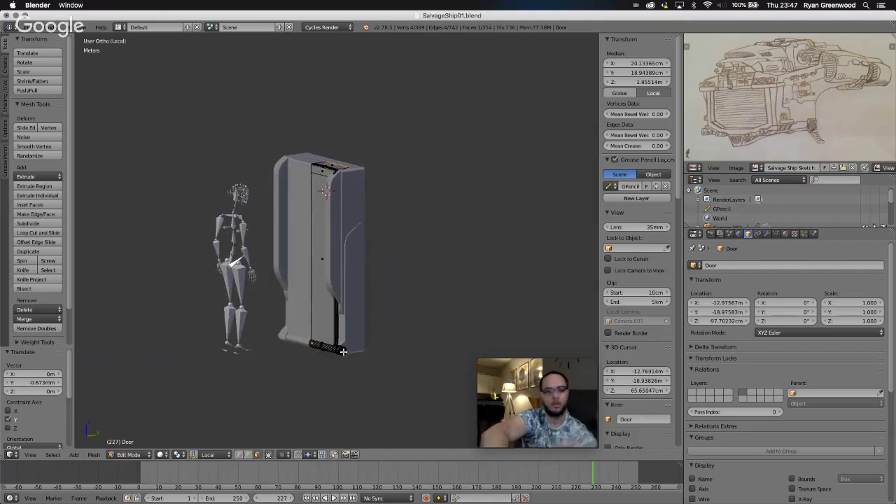
{"action": "key", "text": "Tab"}
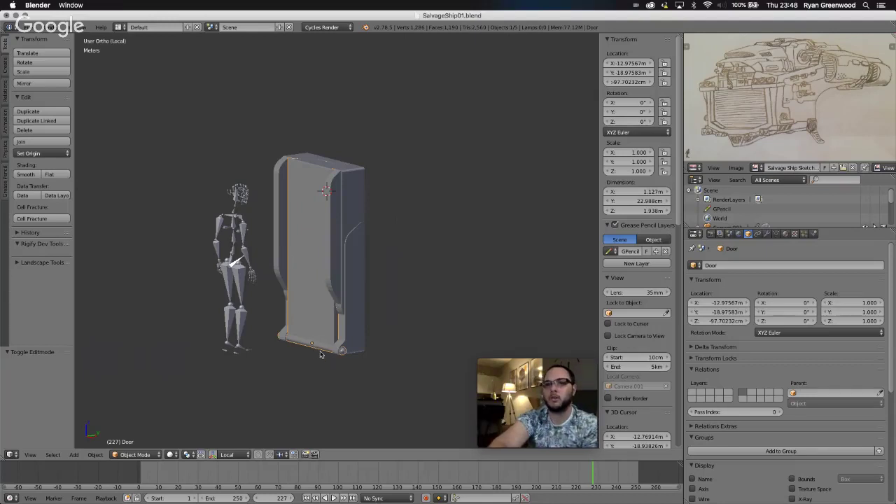
{"action": "left_click", "coordinate": [212, 454]}
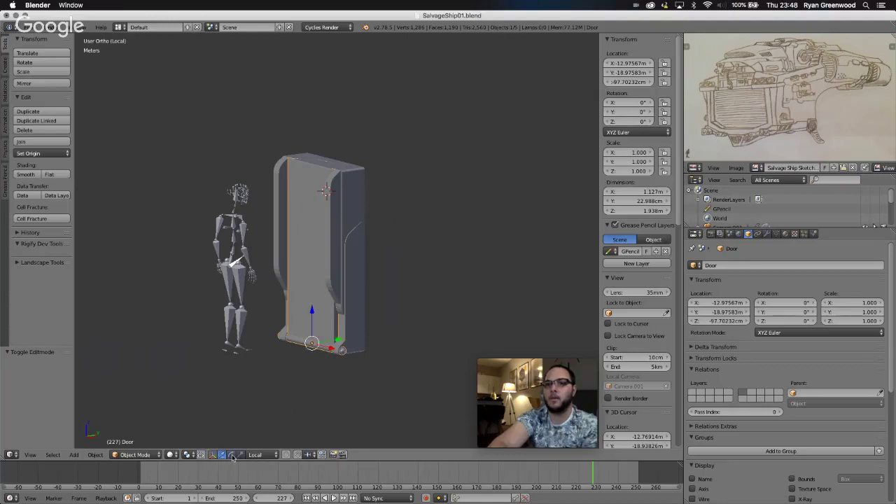
{"action": "left_click", "coordinate": [233, 455]}
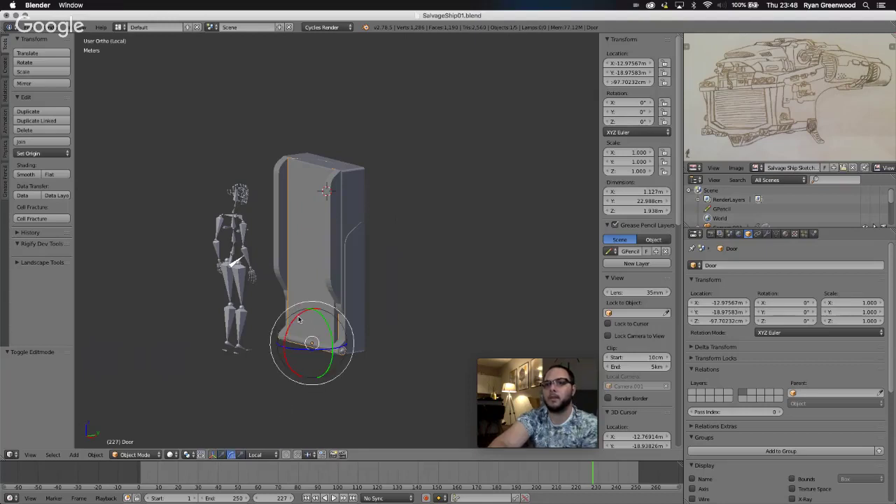
{"action": "mouse_move", "coordinate": [298, 318]}
{"action": "left_mouse_down"}
{"action": "mouse_move", "coordinate": [278, 338]}
{"action": "mouse_move", "coordinate": [261, 384]}
{"action": "mouse_move", "coordinate": [306, 414]}
{"action": "mouse_move", "coordinate": [299, 353]}
{"action": "mouse_move", "coordinate": [309, 315]}
{"action": "mouse_move", "coordinate": [293, 323]}
{"action": "mouse_move", "coordinate": [300, 321]}
{"action": "left_mouse_up"}
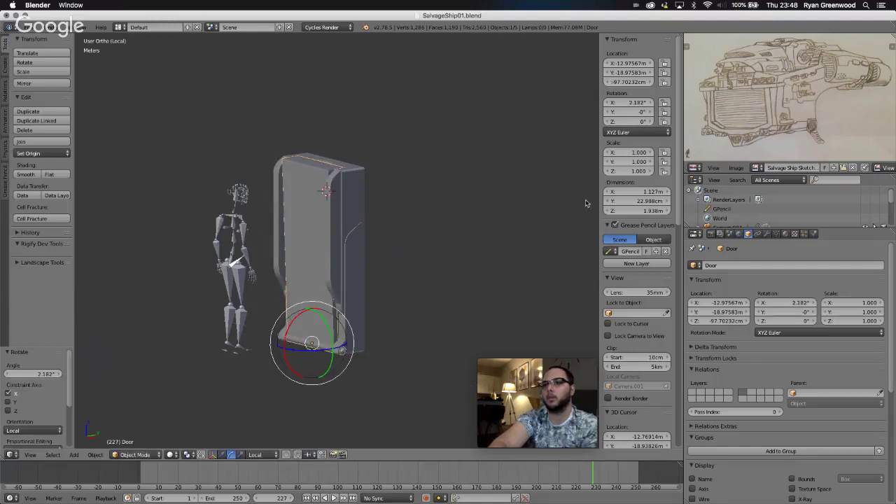
Reset the door's X rotation to 0°.
{"action": "left_click", "coordinate": [635, 104]}
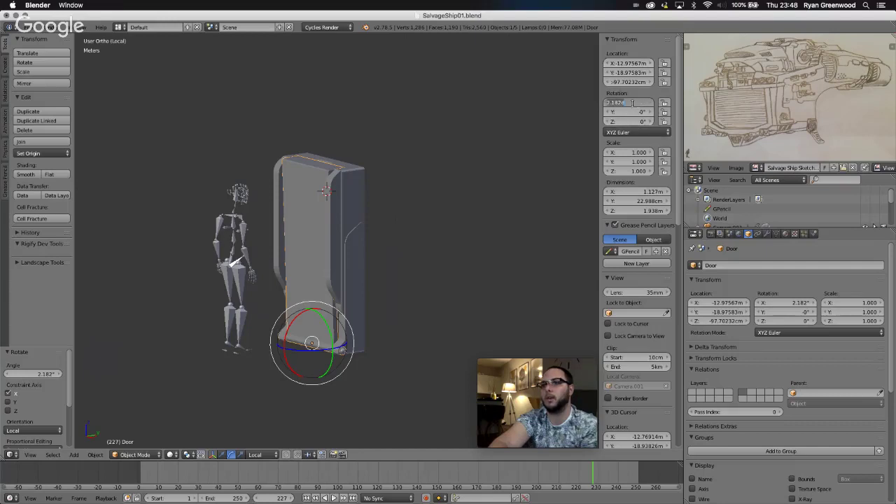
{"action": "type", "text": "0"}
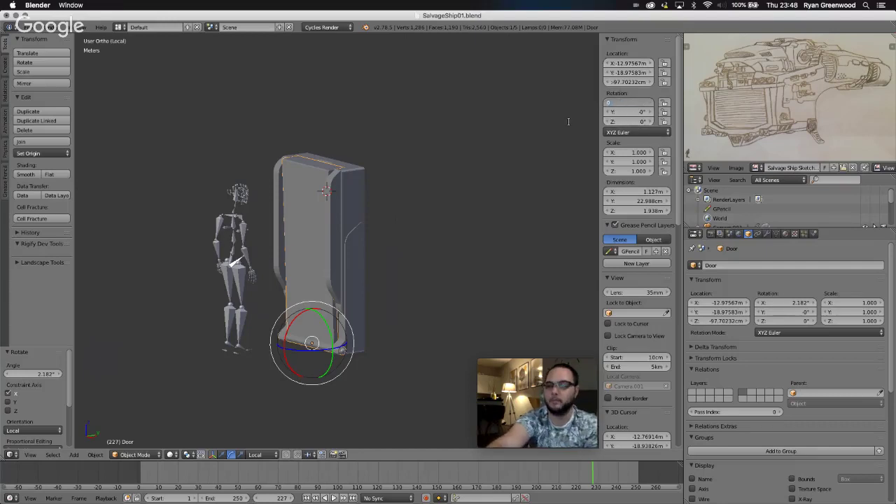
{"action": "key", "text": "Return"}
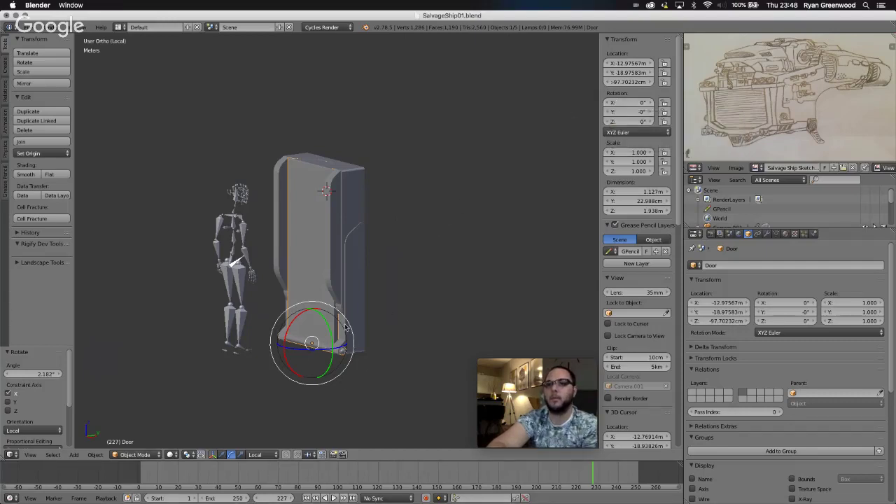
Examine the door and its frame from several sides, including the door's top edge in Edit Mode with the manipulator hidden.
{"action": "scroll", "coordinate": [356, 375], "scroll_direction": "left", "scroll_amount": 10}
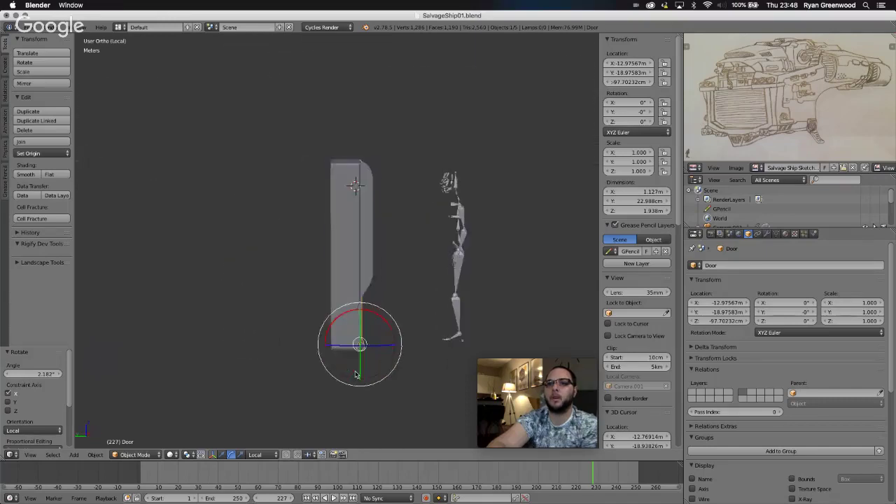
{"action": "scroll", "coordinate": [355, 375], "scroll_direction": "right", "scroll_amount": 10}
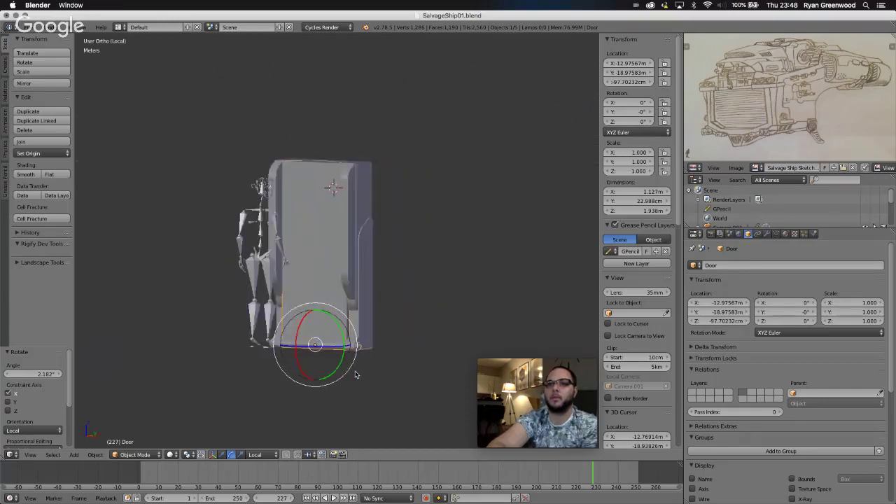
{"action": "scroll", "coordinate": [372, 419], "scroll_direction": "right", "scroll_amount": 10}
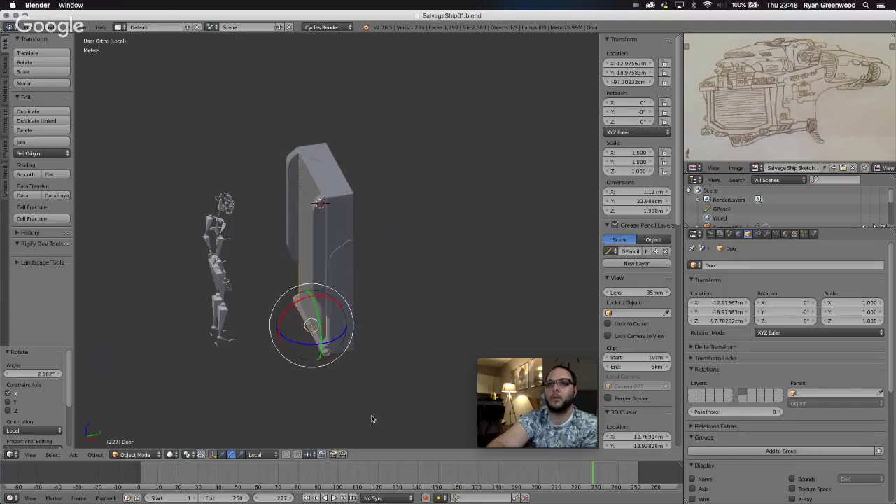
{"action": "scroll", "coordinate": [372, 419], "scroll_direction": "right", "scroll_amount": 5}
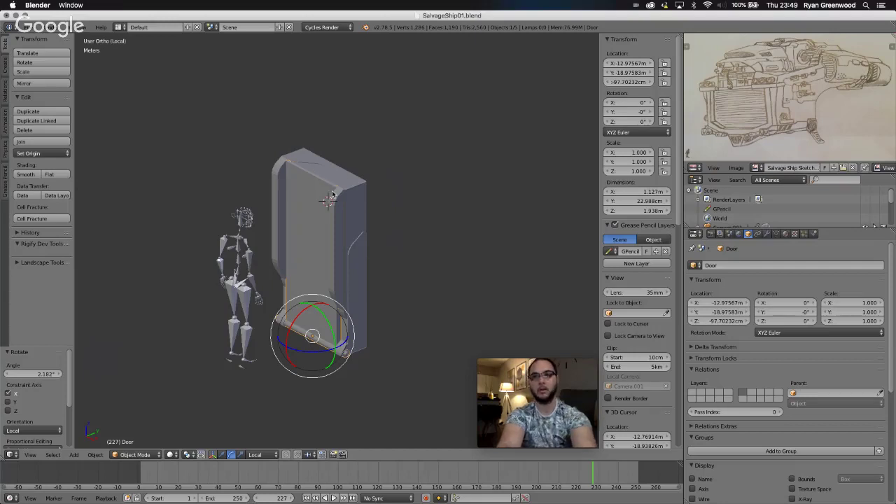
{"action": "key", "text": "Tab"}
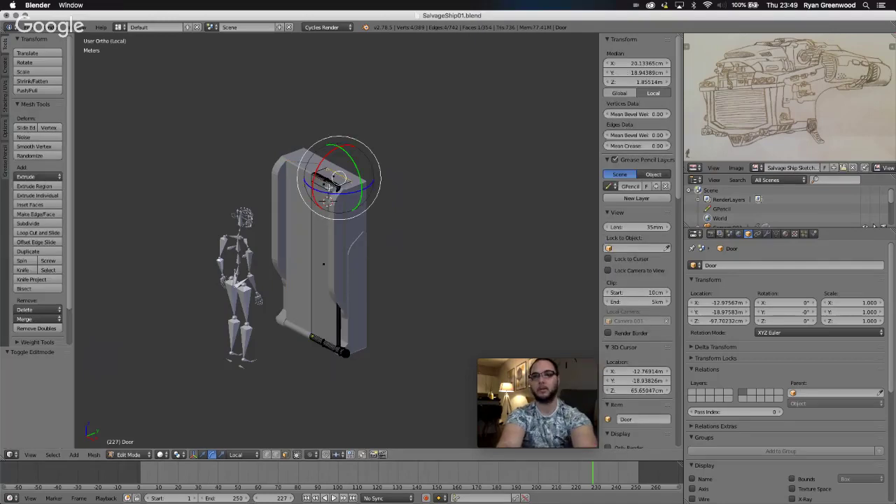
{"action": "left_click", "coordinate": [198, 456]}
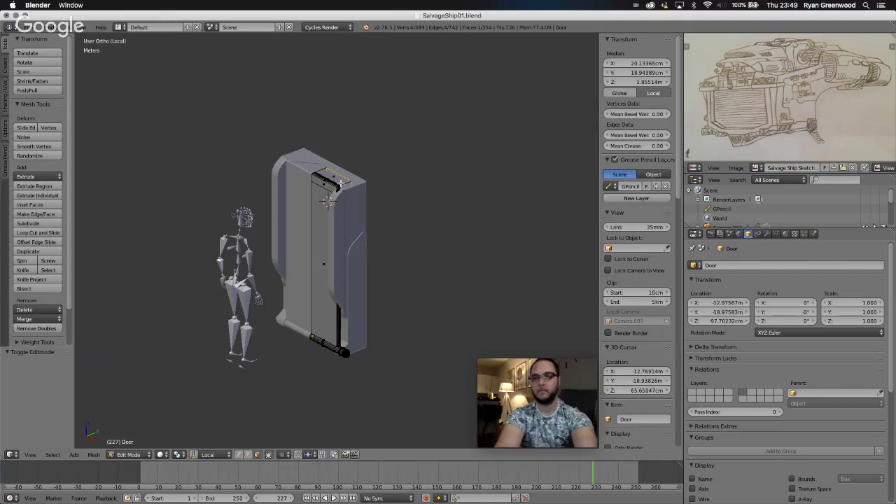
{"action": "scroll", "coordinate": [341, 184], "scroll_direction": "up", "scroll_amount": 8}
{"action": "scroll", "coordinate": [341, 183], "scroll_direction": "up", "scroll_amount": 10, "text": "shift"}
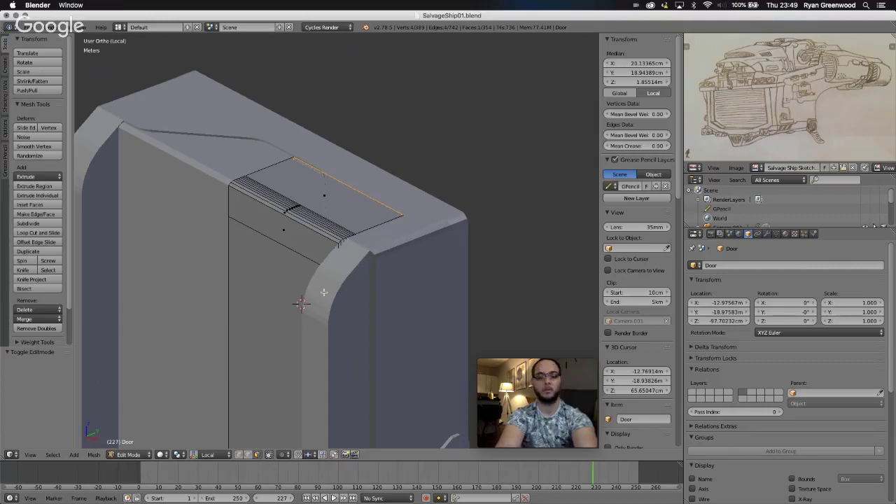
Leave mesh editing and swing the door open by rotating it about 70.05° around its local X axis with the rotation manipulator.
{"action": "key", "text": "Tab"}
{"action": "scroll", "coordinate": [290, 336], "scroll_direction": "down", "scroll_amount": 8}
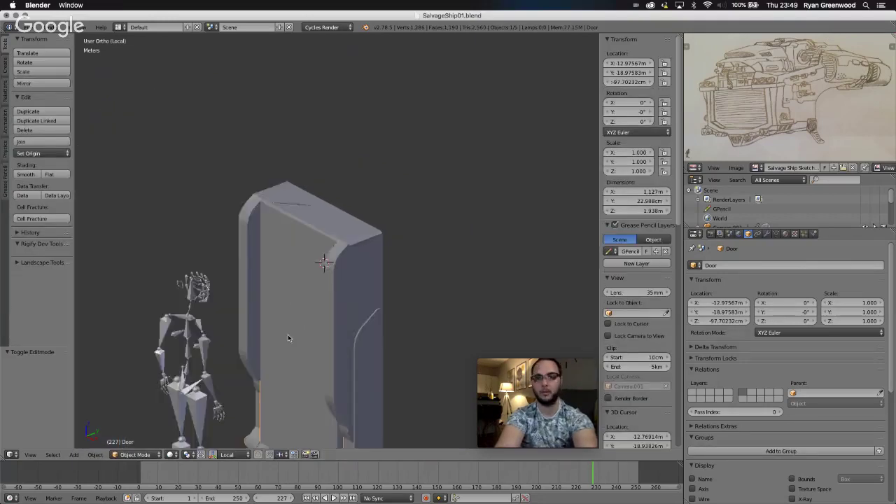
{"action": "left_click", "coordinate": [214, 455]}
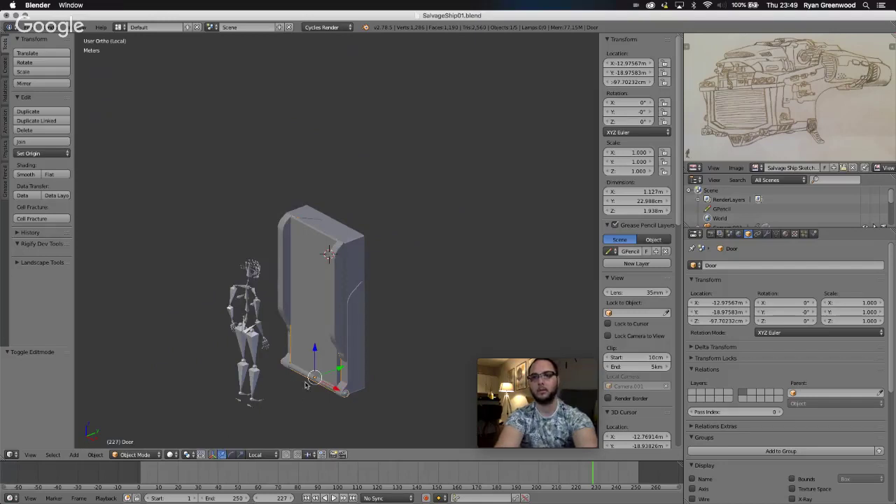
{"action": "left_click", "coordinate": [232, 454]}
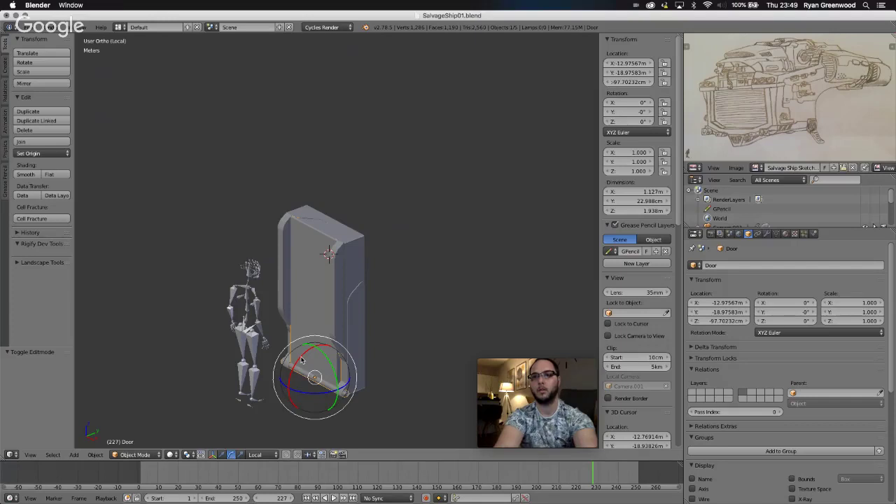
{"action": "mouse_move", "coordinate": [302, 360]}
{"action": "left_mouse_down"}
{"action": "mouse_move", "coordinate": [274, 370]}
{"action": "mouse_move", "coordinate": [300, 374]}
{"action": "left_mouse_up"}
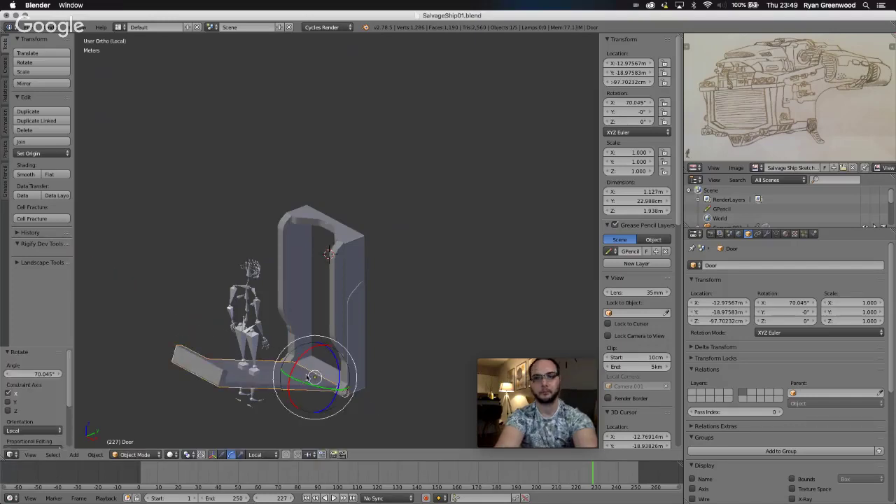
Enter mesh editing on the door frame and select the upper recess's inner faces from the centre through the long slanted face.
{"action": "right_click", "coordinate": [339, 278]}
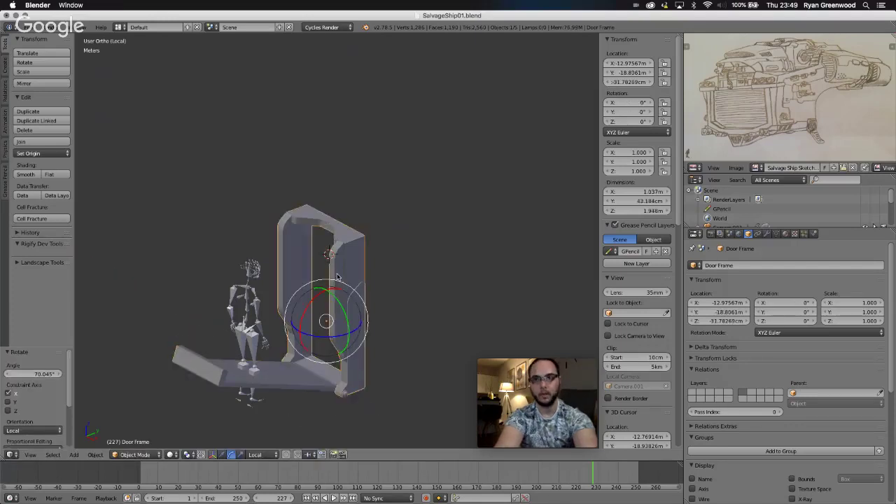
{"action": "left_click", "coordinate": [214, 456]}
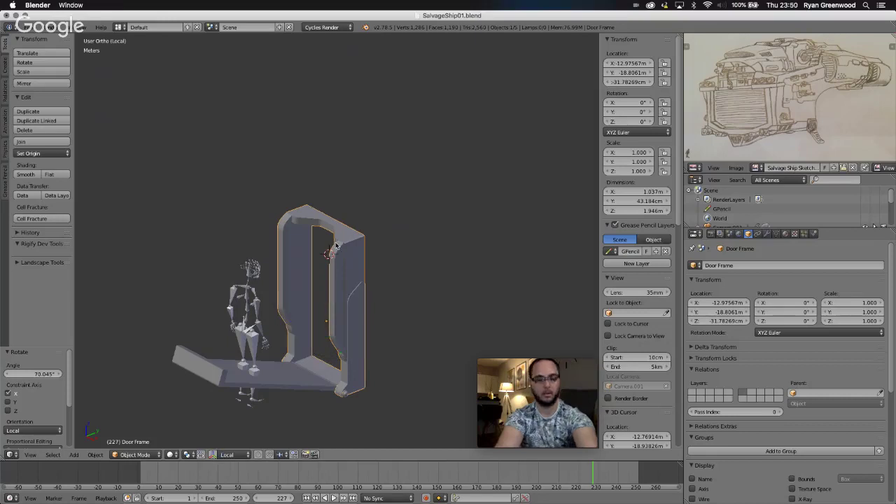
{"action": "key", "text": "Tab"}
{"action": "middle_click_drag", "start_coordinate": [336, 243], "coordinate": [365, 243]}
{"action": "scroll", "coordinate": [364, 241], "scroll_direction": "up", "scroll_amount": 10}
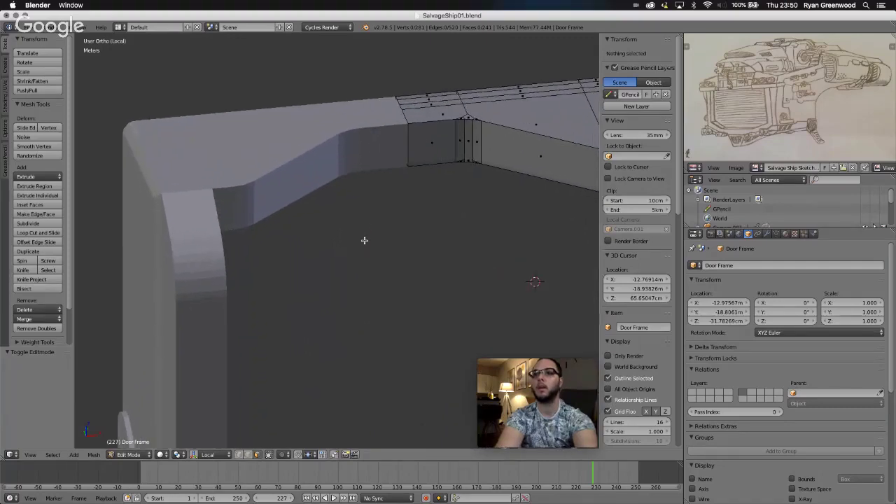
{"action": "right_click", "coordinate": [427, 150]}
{"action": "right_click", "coordinate": [460, 148], "text": "shift"}
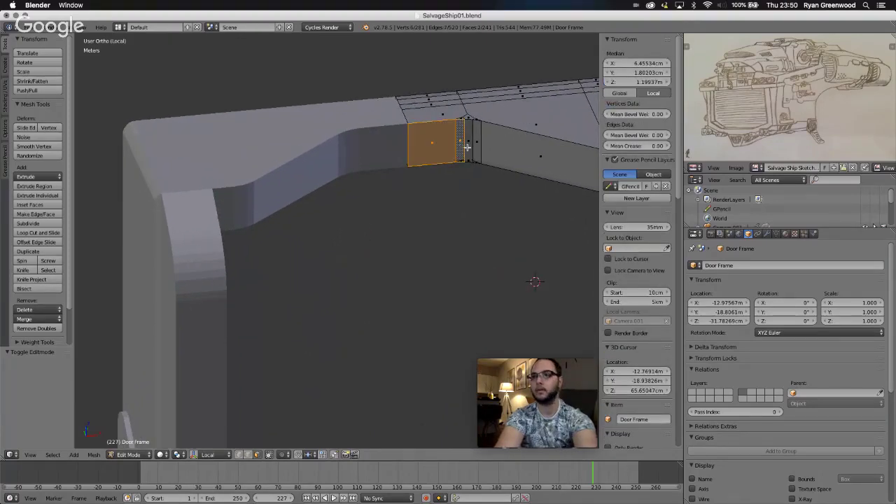
{"action": "right_click", "coordinate": [465, 149], "text": "shift"}
{"action": "right_click", "coordinate": [474, 148], "text": "shift"}
{"action": "right_click", "coordinate": [498, 152], "text": "shift"}
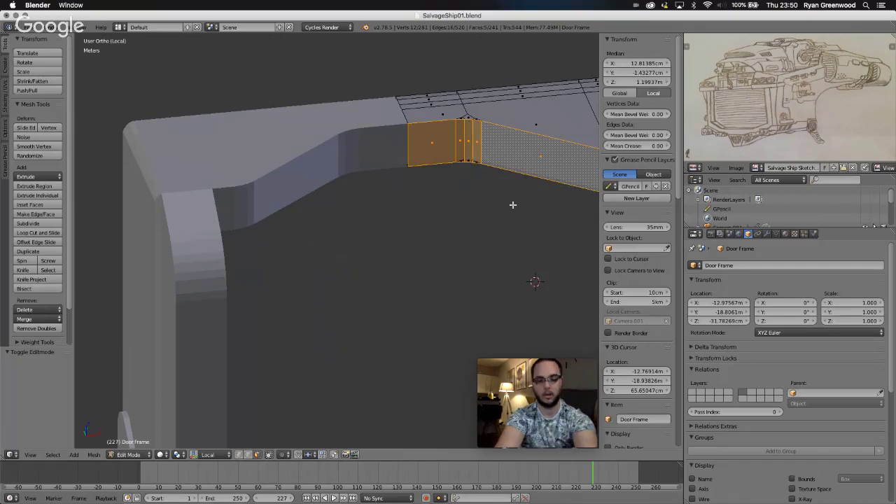
Extend the face selection along the frame's upper recess with the remaining narrow bend faces and the end face at the side.
{"action": "scroll", "coordinate": [512, 204], "scroll_direction": "up", "scroll_amount": 6}
{"action": "left_click_drag", "start_coordinate": [512, 204], "coordinate": [510, 158], "text": "ctrl"}
{"action": "scroll", "coordinate": [511, 158], "scroll_direction": "up", "scroll_amount": 1}
{"action": "scroll", "coordinate": [511, 158], "scroll_direction": "up", "scroll_amount": 1}
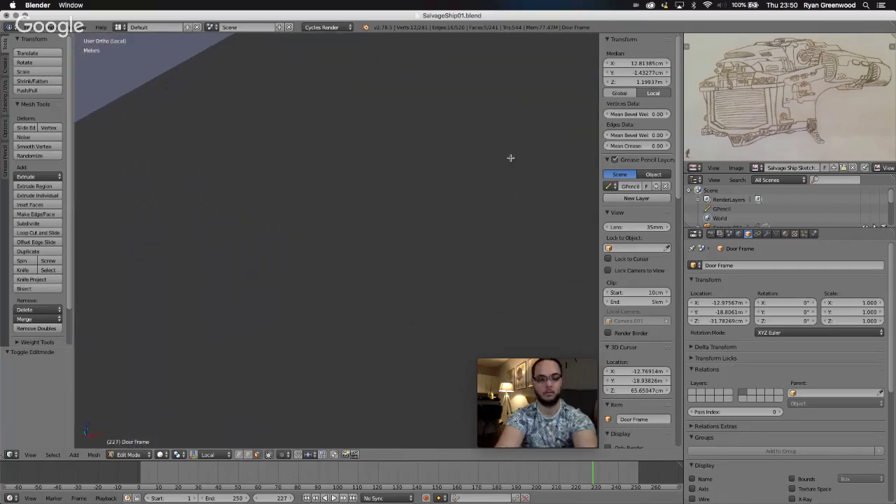
{"action": "scroll", "coordinate": [511, 158], "scroll_direction": "down", "scroll_amount": 7}
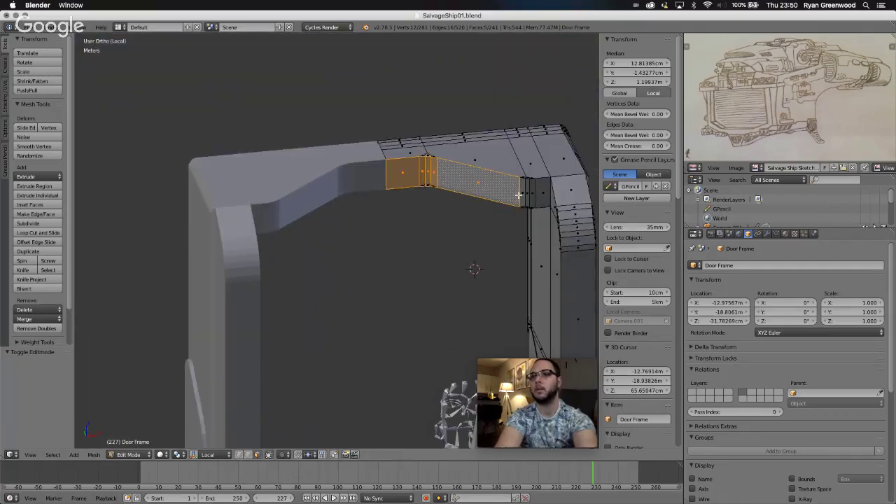
{"action": "right_click", "coordinate": [522, 197], "text": "shift"}
{"action": "right_click", "coordinate": [527, 197], "text": "shift"}
{"action": "right_click", "coordinate": [533, 197], "text": "shift"}
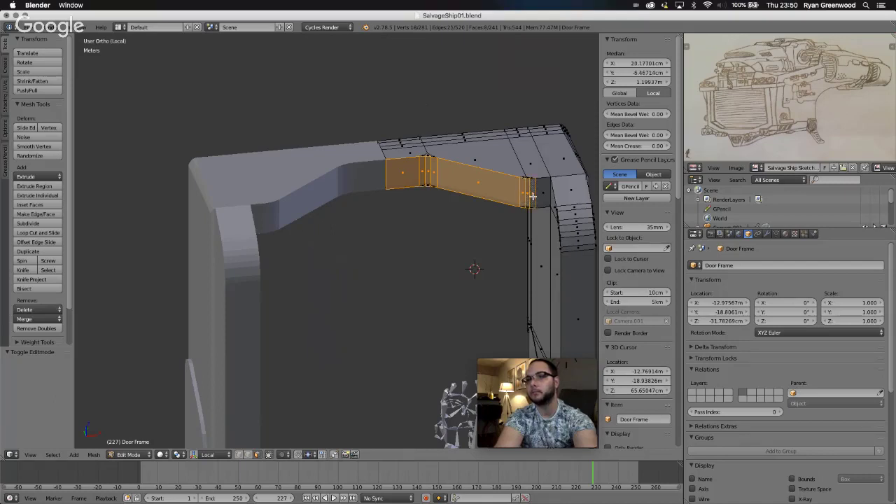
{"action": "right_click", "coordinate": [542, 197], "text": "shift"}
{"action": "scroll", "coordinate": [556, 207], "scroll_direction": "left", "scroll_amount": 5}
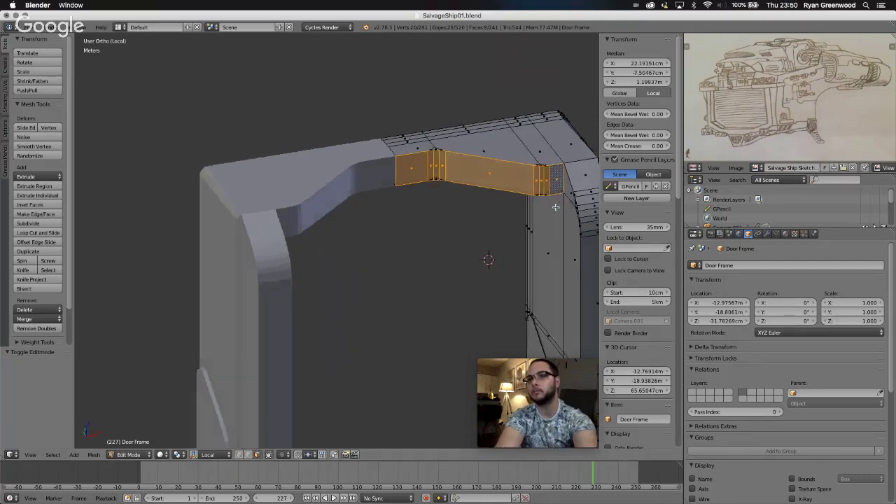
{"action": "middle_click_drag", "start_coordinate": [556, 206], "coordinate": [556, 207]}
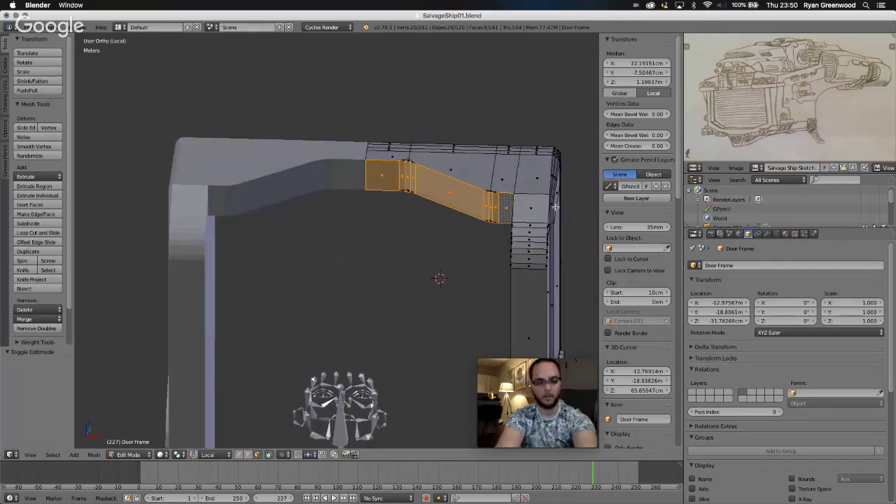
Duplicate the selected recess faces in place, separate the copy into its own object, and select that object outside mesh editing.
{"action": "key", "text": "g"}
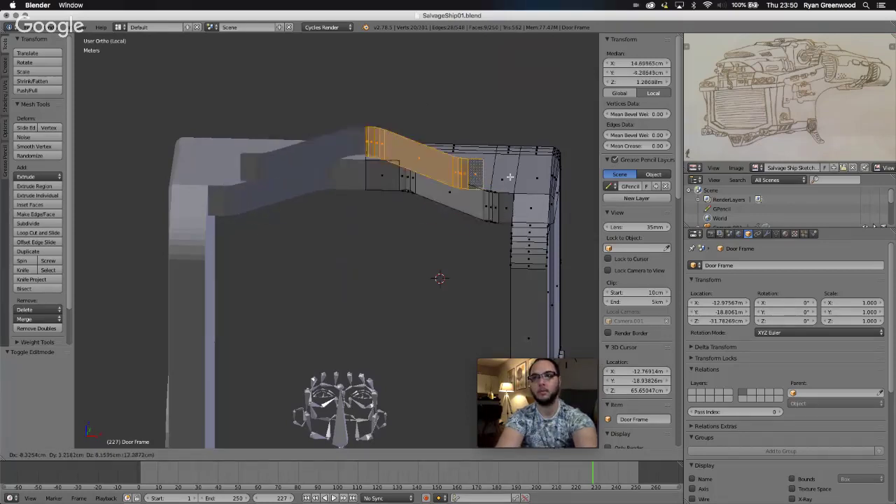
{"action": "key", "text": "Escape"}
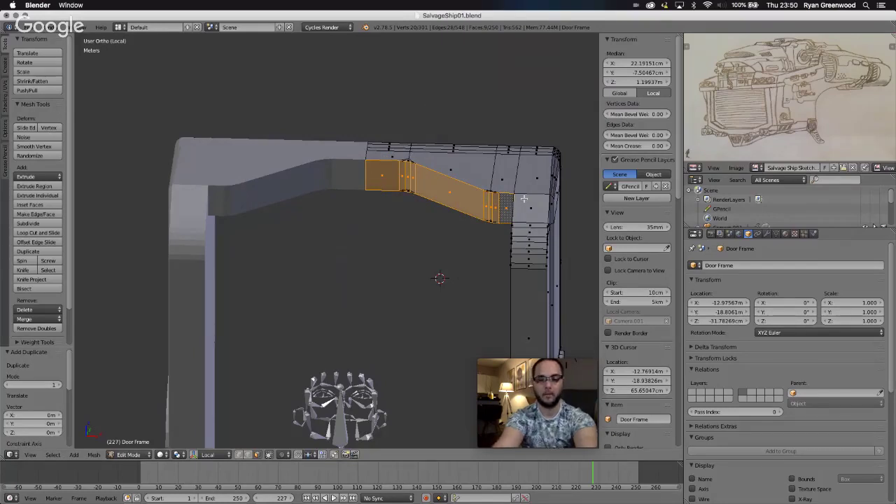
{"action": "key", "text": "p"}
{"action": "left_click", "coordinate": [526, 201]}
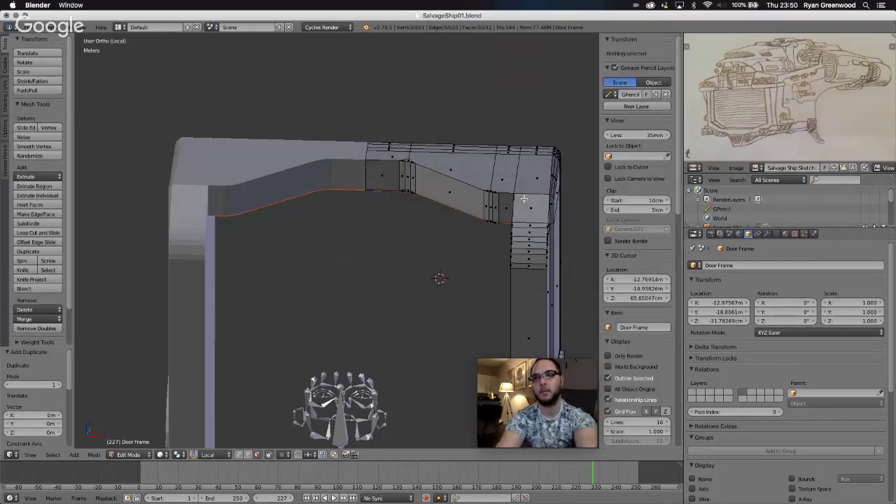
{"action": "key", "text": "Tab"}
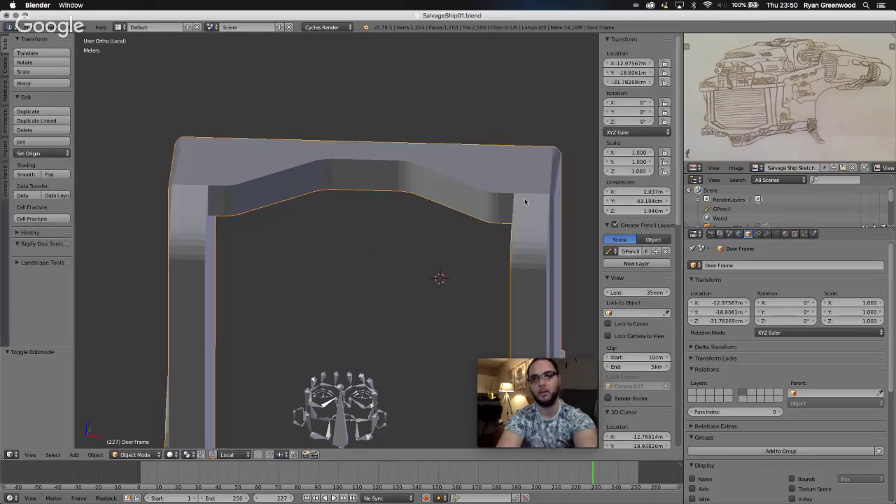
{"action": "right_click", "coordinate": [459, 200]}
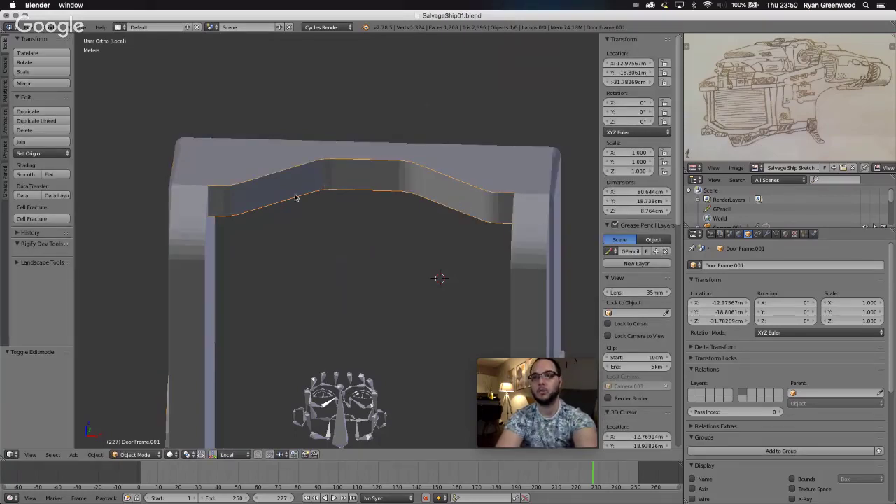
Try to join the separated recess strip to the opened door, and undo the join.
{"action": "scroll", "coordinate": [396, 311], "scroll_direction": "right", "scroll_amount": 5}
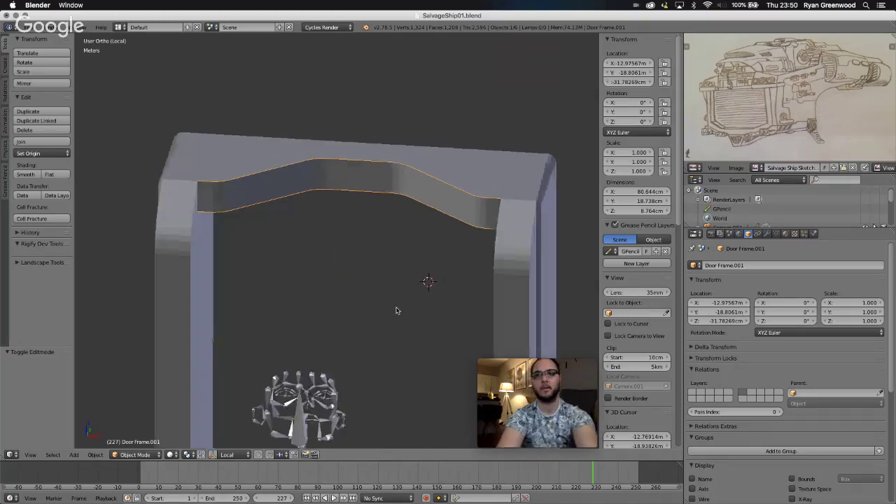
{"action": "scroll", "coordinate": [397, 311], "scroll_direction": "down", "scroll_amount": 8}
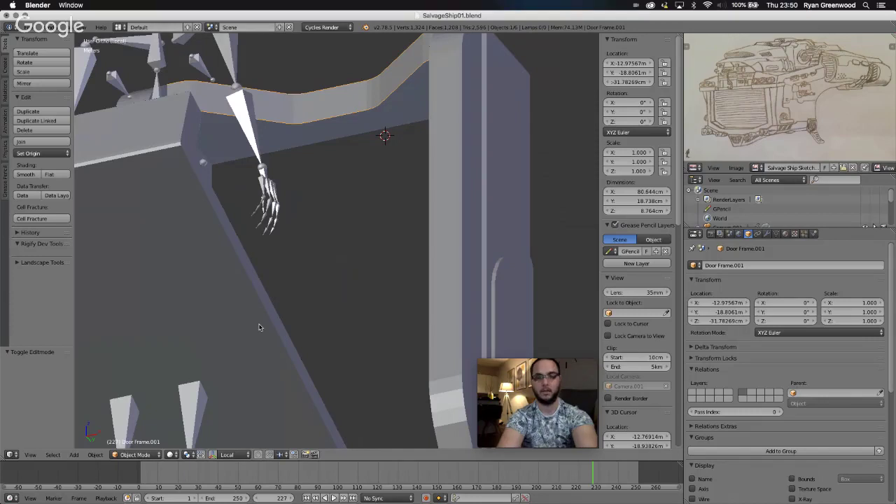
{"action": "right_click", "coordinate": [259, 327], "text": "shift"}
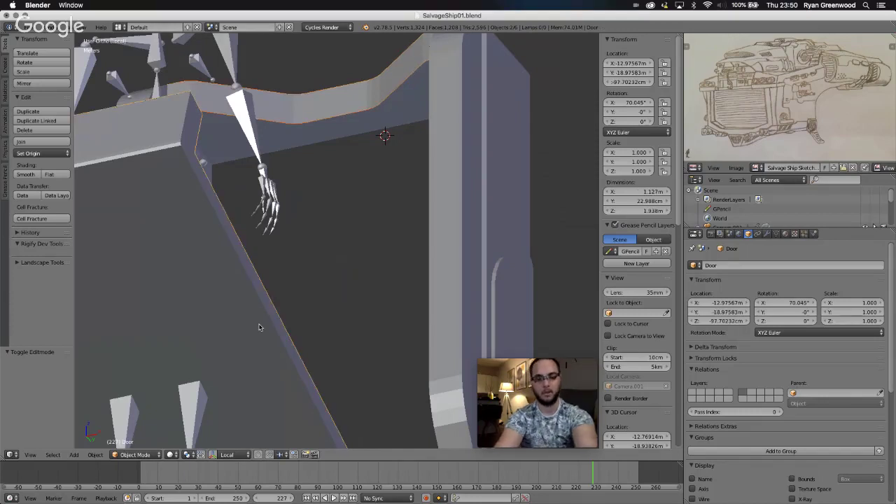
{"action": "key", "text": "ctrl+j"}
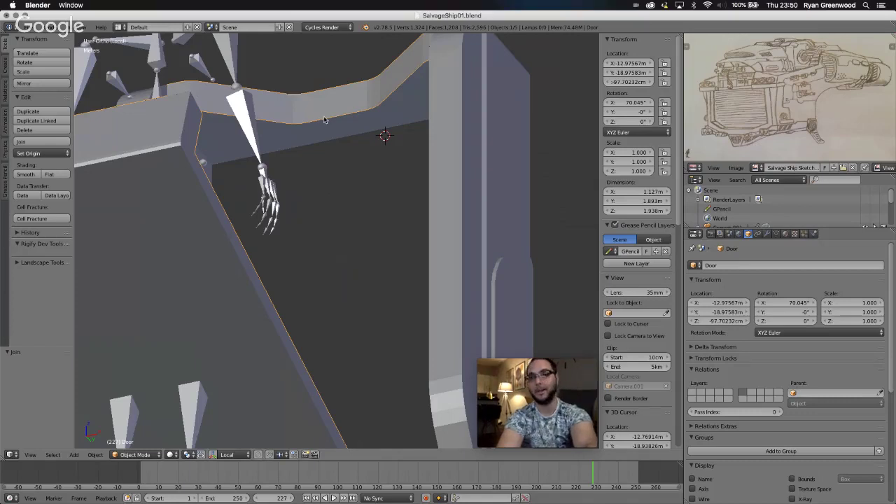
{"action": "key", "text": "ctrl+z"}
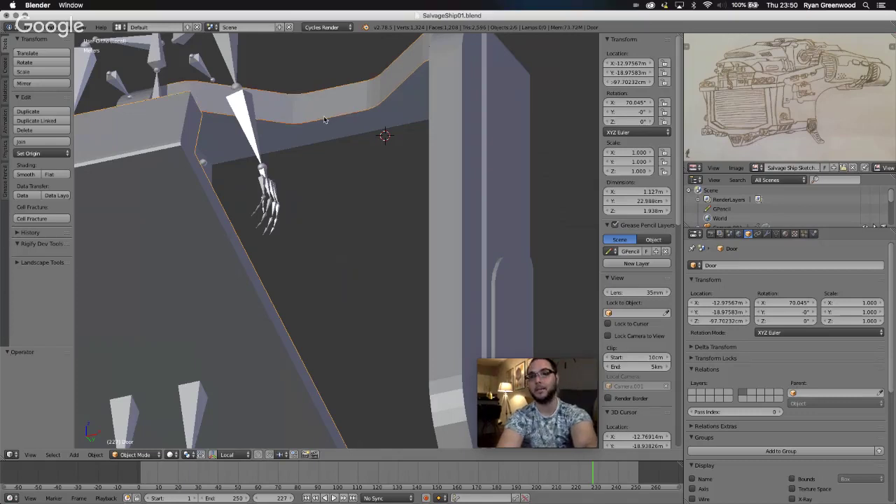
Select only the door and set its X rotation to 0°.
{"action": "right_click", "coordinate": [226, 242]}
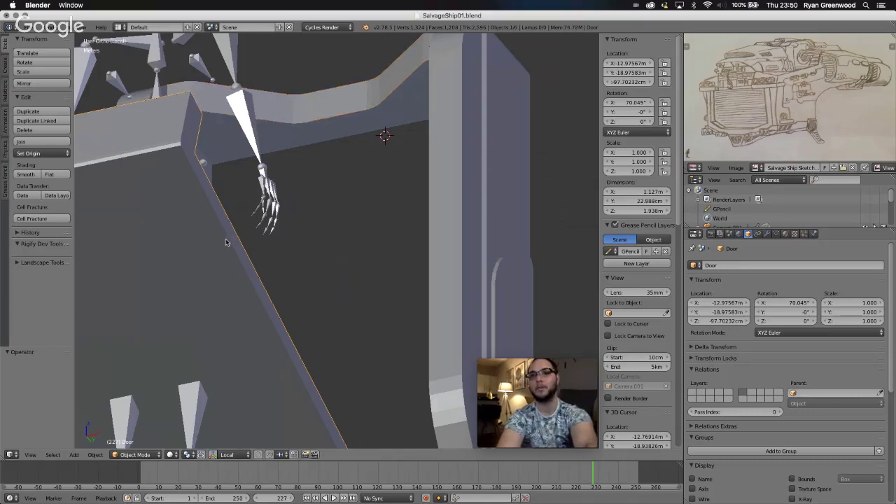
{"action": "left_click", "coordinate": [641, 103]}
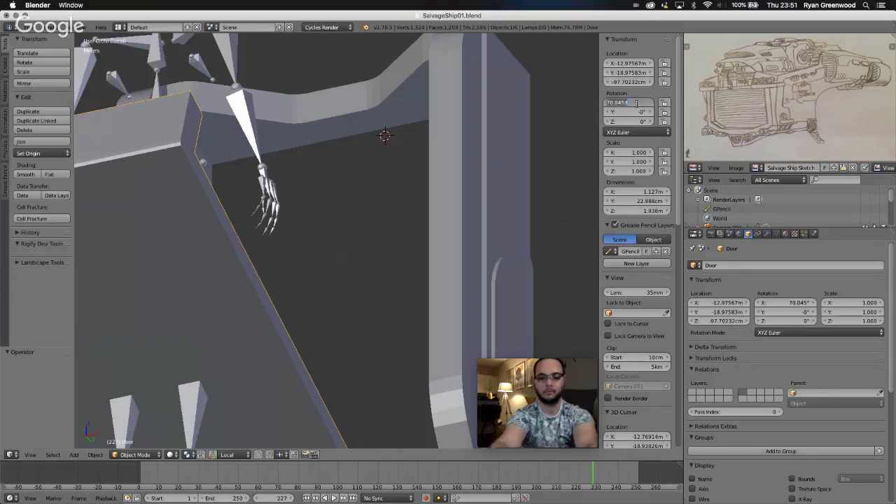
{"action": "type", "text": "0"}
{"action": "key", "text": "Return"}
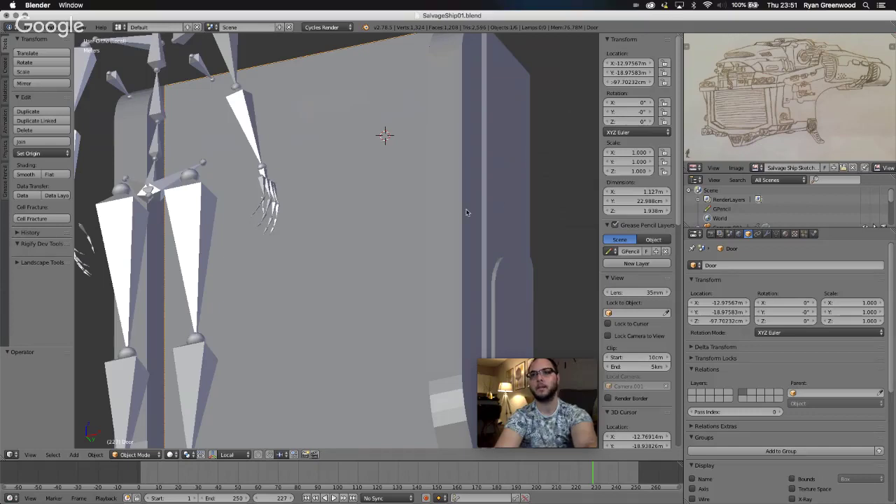
Join the separated recess strip to the closed door, keeping the door as the active object.
{"action": "scroll", "coordinate": [466, 213], "scroll_direction": "down", "scroll_amount": 5}
{"action": "scroll", "coordinate": [467, 213], "scroll_direction": "up", "scroll_amount": 6}
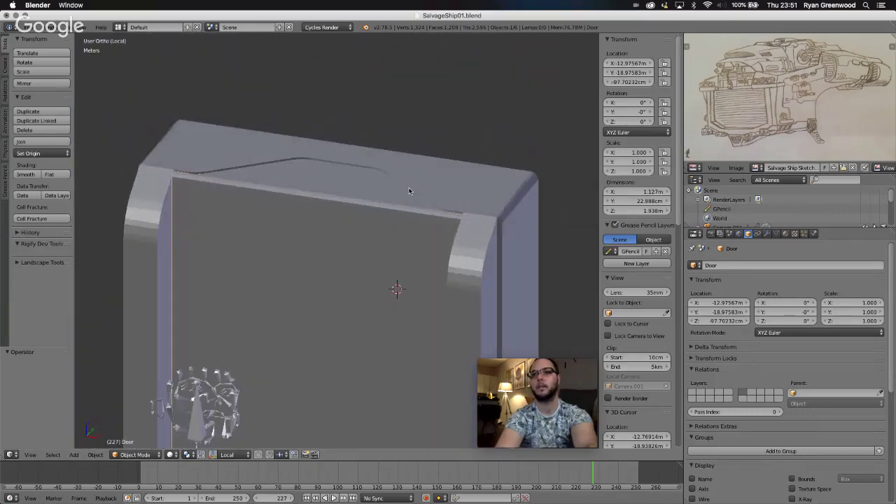
{"action": "right_click", "coordinate": [410, 191]}
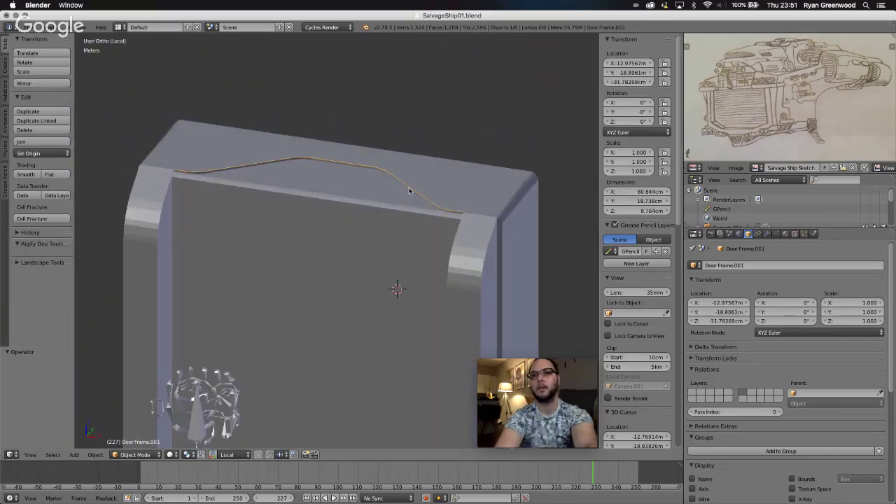
{"action": "right_click", "coordinate": [387, 243], "text": "shift"}
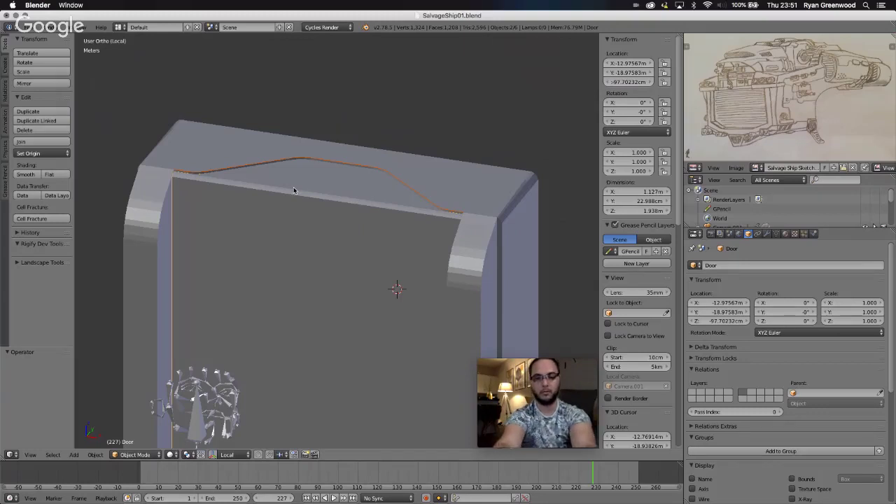
{"action": "key", "text": "ctrl+j"}
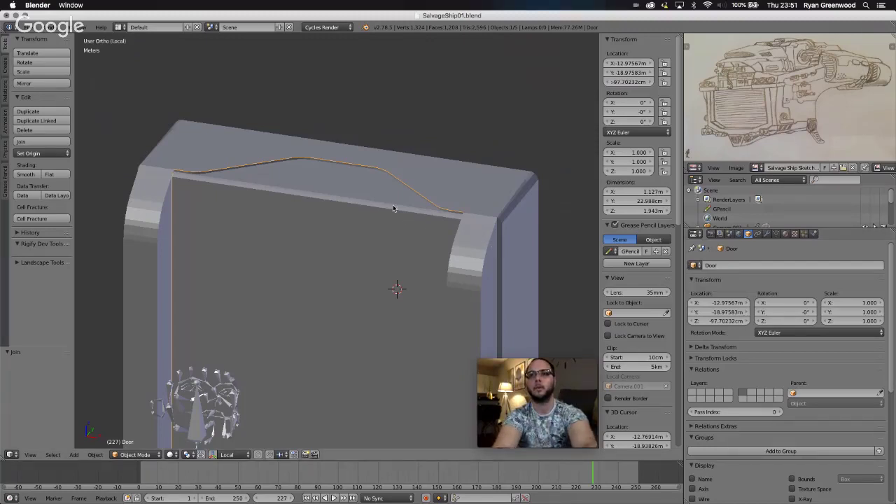
Leave local view and isolate the door, door frame and character rig in local view again.
{"action": "left_click", "coordinate": [30, 456]}
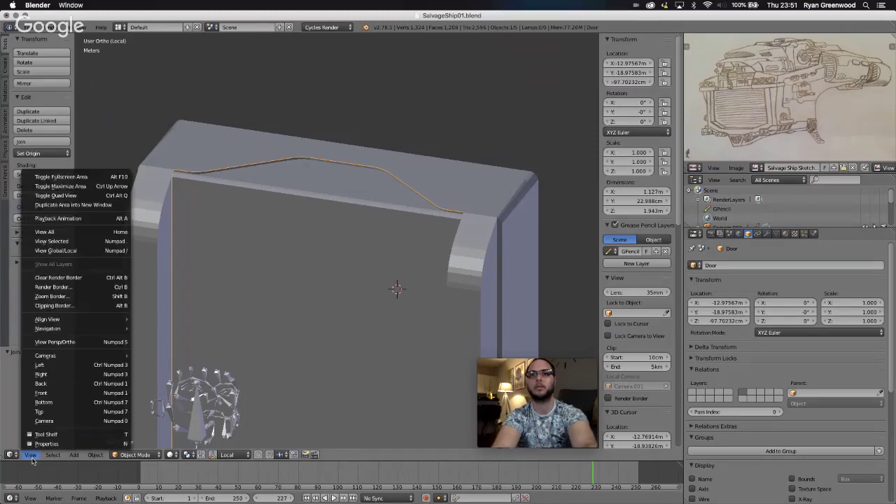
{"action": "left_click", "coordinate": [70, 250]}
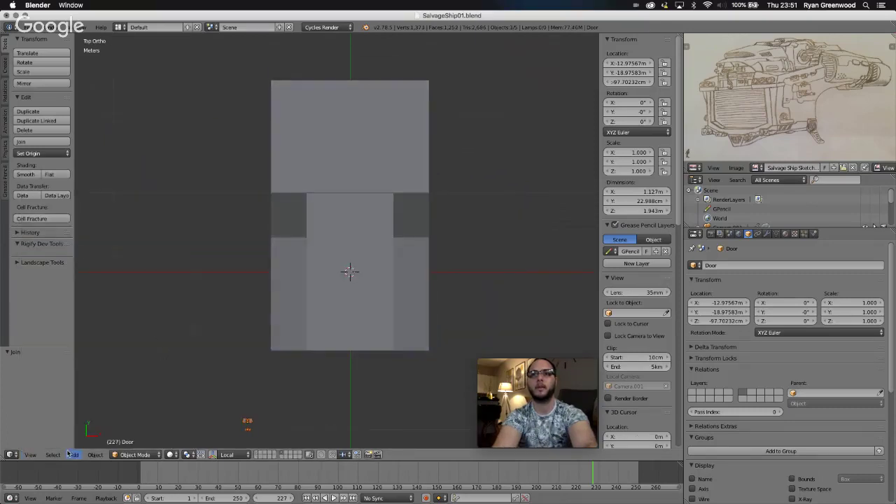
{"action": "left_click", "coordinate": [31, 455]}
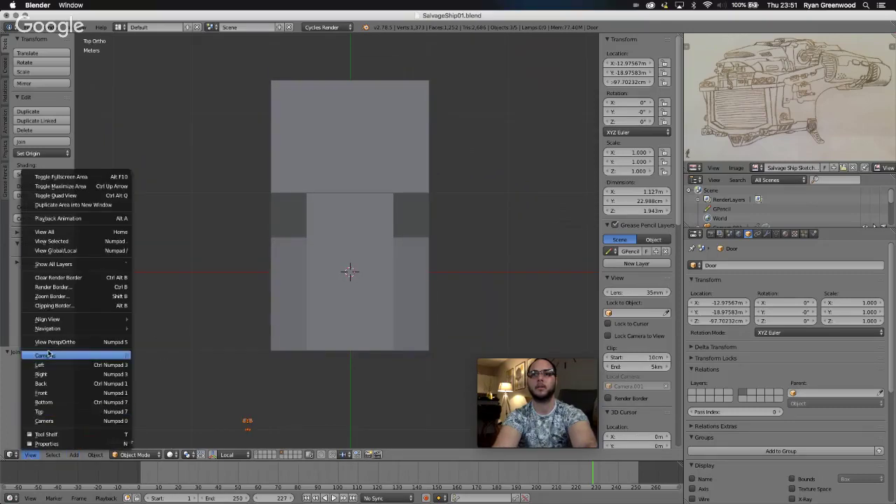
{"action": "left_click", "coordinate": [60, 253]}
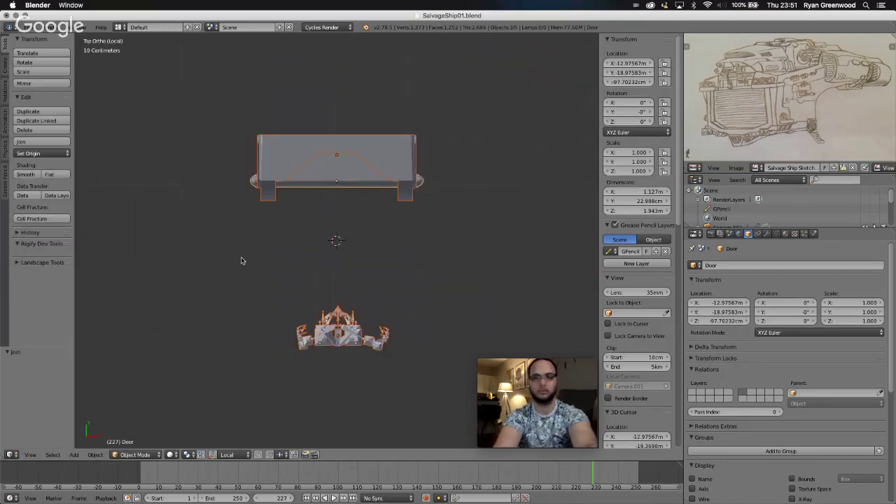
Leave local view, select only the door, and isolate it by itself in local view.
{"action": "left_click", "coordinate": [31, 455]}
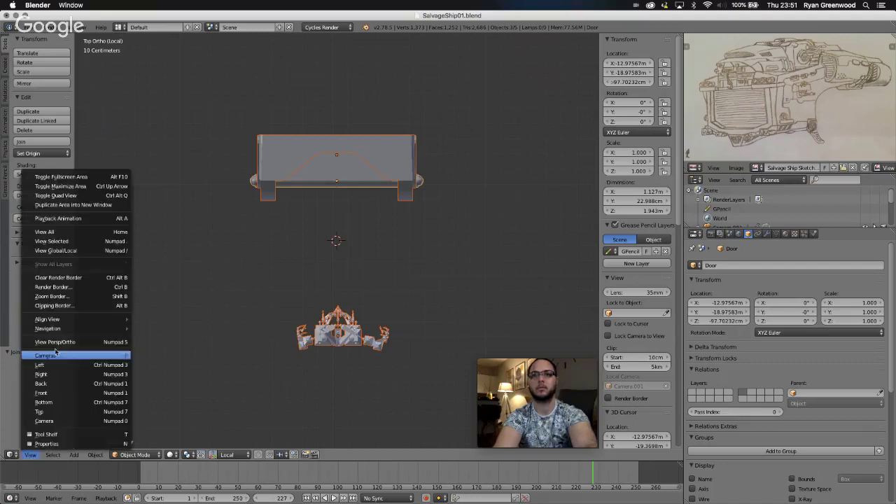
{"action": "left_click", "coordinate": [61, 251]}
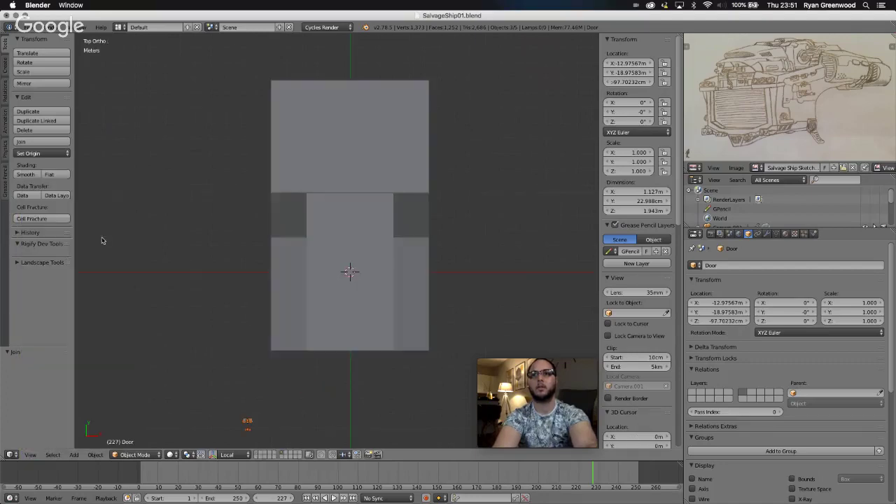
{"action": "right_click", "coordinate": [248, 424]}
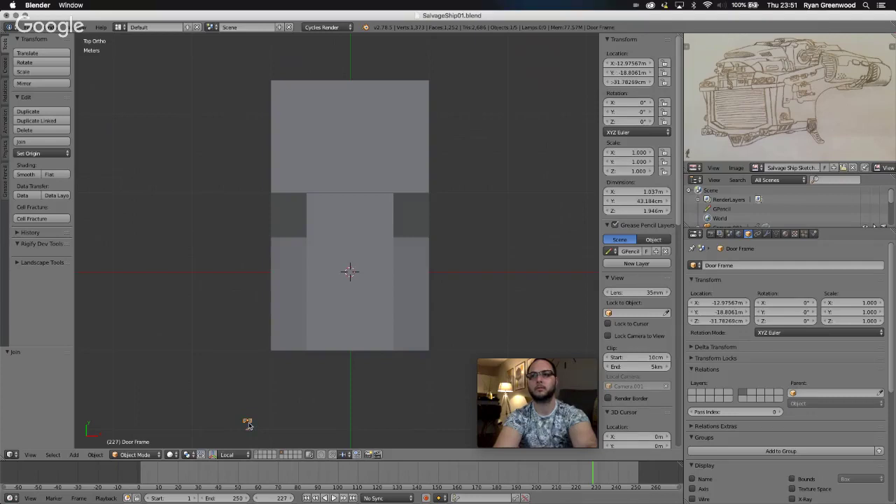
{"action": "right_click", "coordinate": [247, 424]}
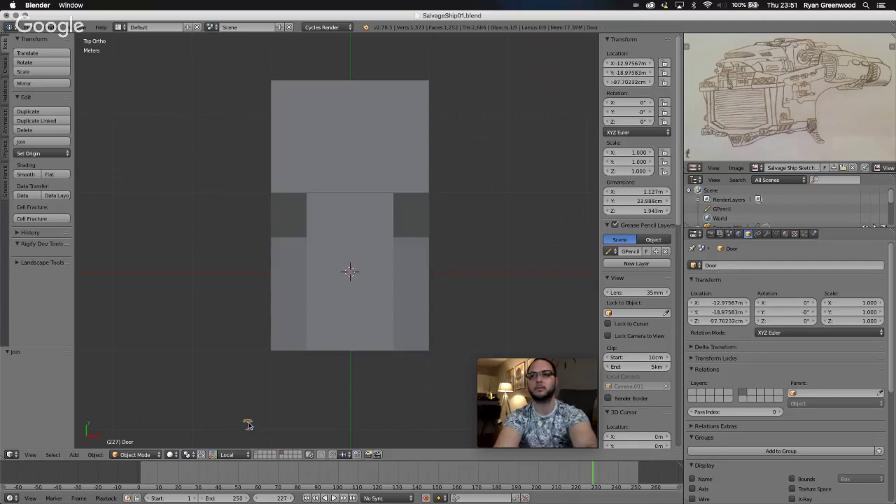
{"action": "left_click", "coordinate": [31, 456]}
{"action": "left_click", "coordinate": [70, 242]}
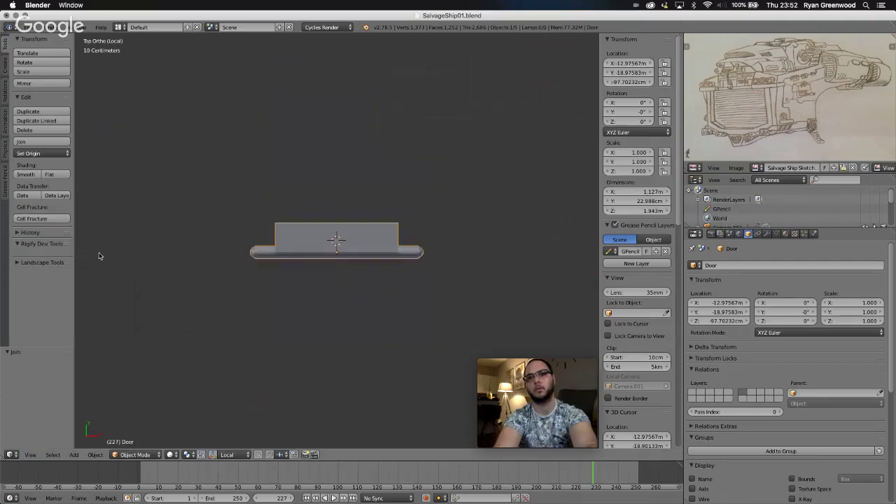
{"action": "middle_click_drag", "start_coordinate": [357, 324], "coordinate": [357, 323]}
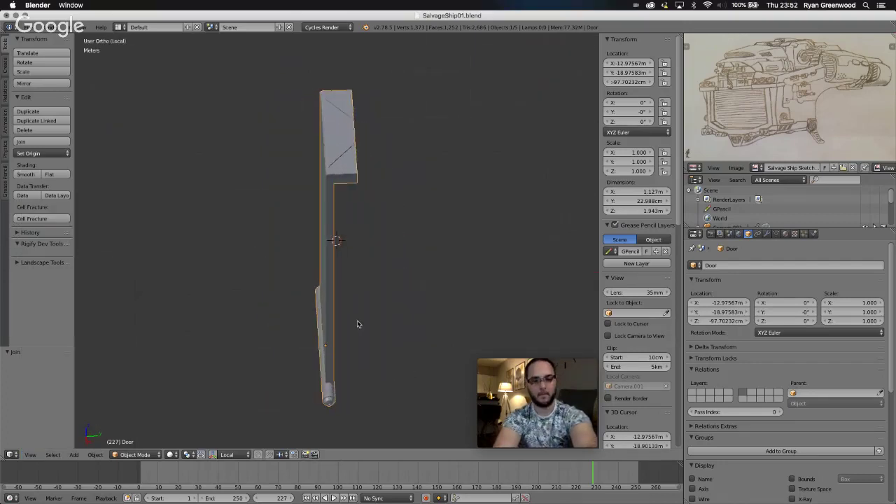
Enter Edit Mode on the door and select only the linked faces of the joined recess strip.
{"action": "key", "text": "Tab"}
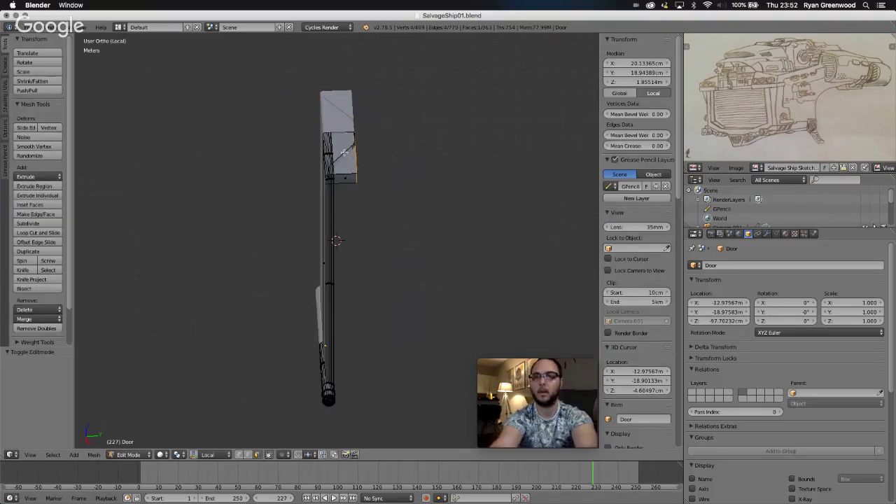
{"action": "key", "text": "a"}
{"action": "key", "text": "l"}
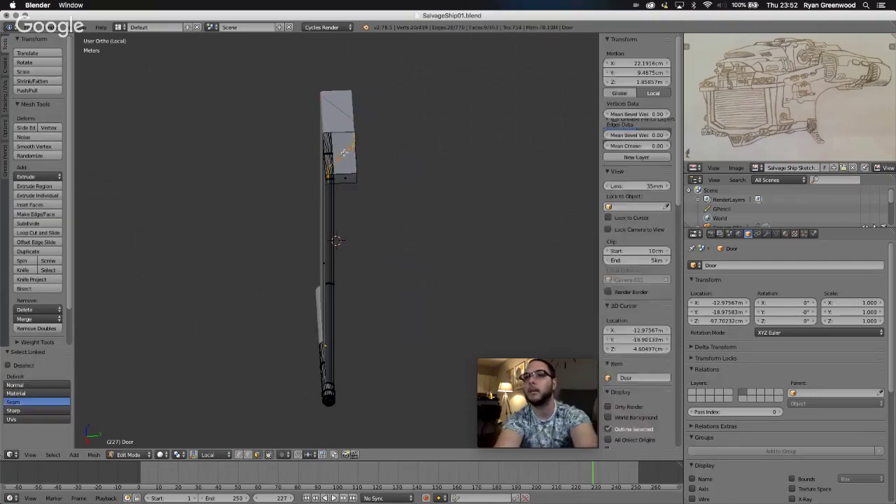
Add a loop cut around the door, slid to about X 8.9 cm where the recess strip's flat middle section starts to curve.
{"action": "scroll", "coordinate": [336, 152], "scroll_direction": "right", "scroll_amount": 5}
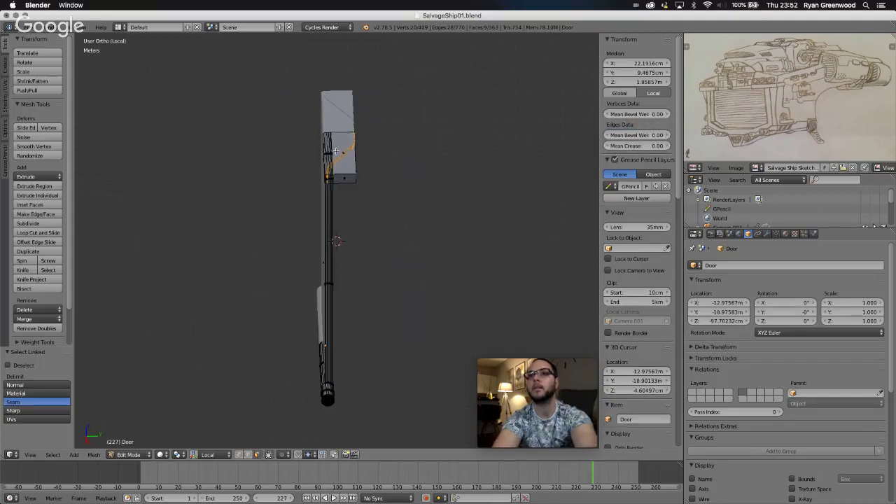
{"action": "scroll", "coordinate": [336, 151], "scroll_direction": "down", "scroll_amount": 2}
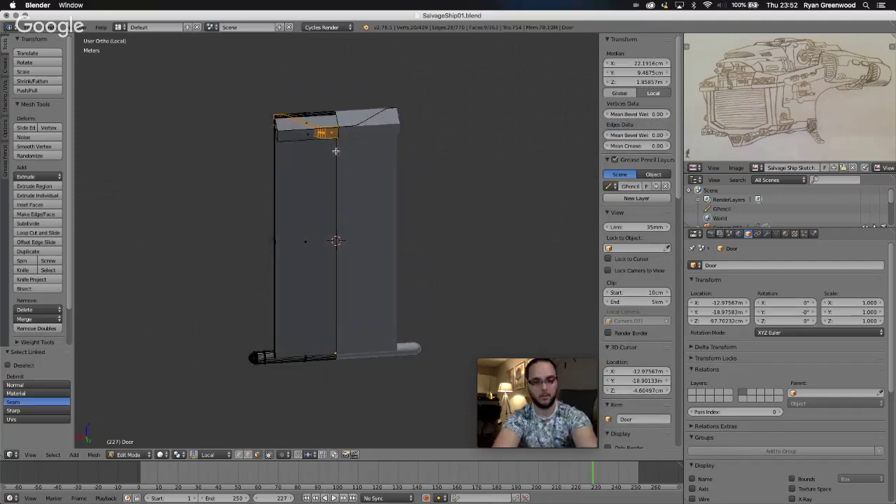
{"action": "scroll", "coordinate": [336, 151], "scroll_direction": "up", "scroll_amount": 10}
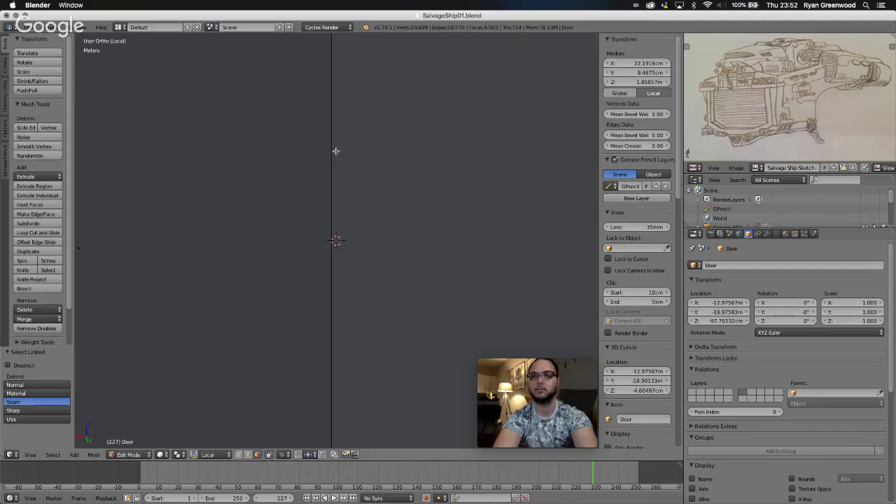
{"action": "scroll", "coordinate": [336, 152], "scroll_direction": "up", "scroll_amount": 8, "text": "shift"}
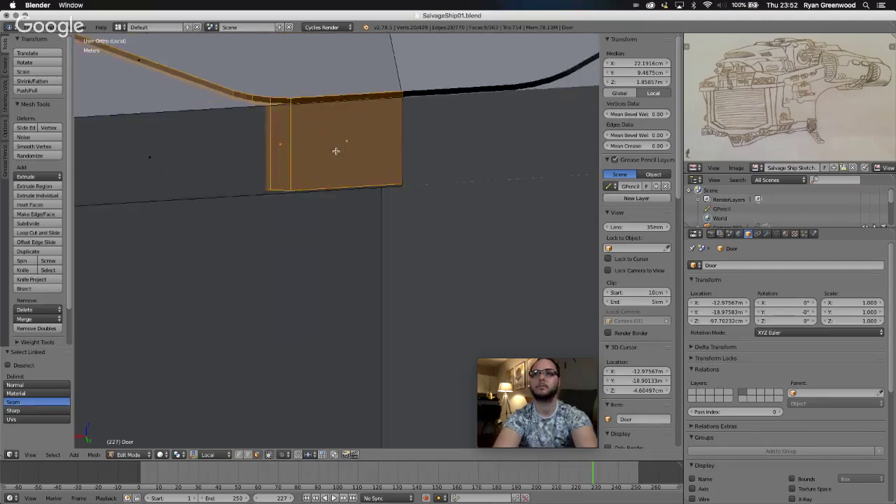
{"action": "scroll", "coordinate": [336, 151], "scroll_direction": "up", "scroll_amount": 3}
{"action": "scroll", "coordinate": [346, 204], "scroll_direction": "left", "scroll_amount": 5}
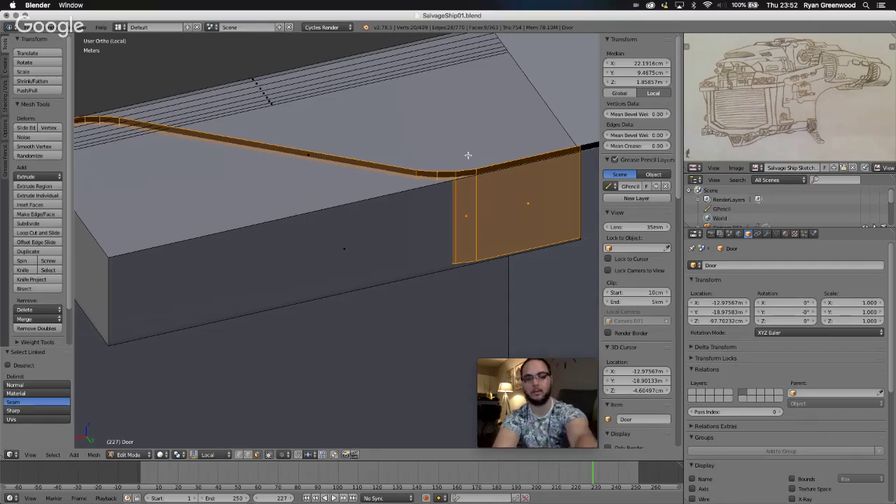
{"action": "key", "text": "ctrl+r"}
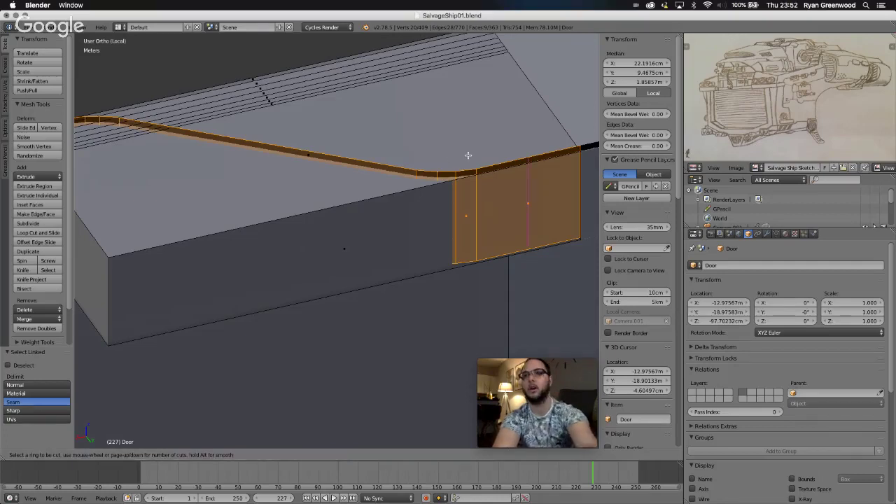
{"action": "left_click", "coordinate": [397, 68]}
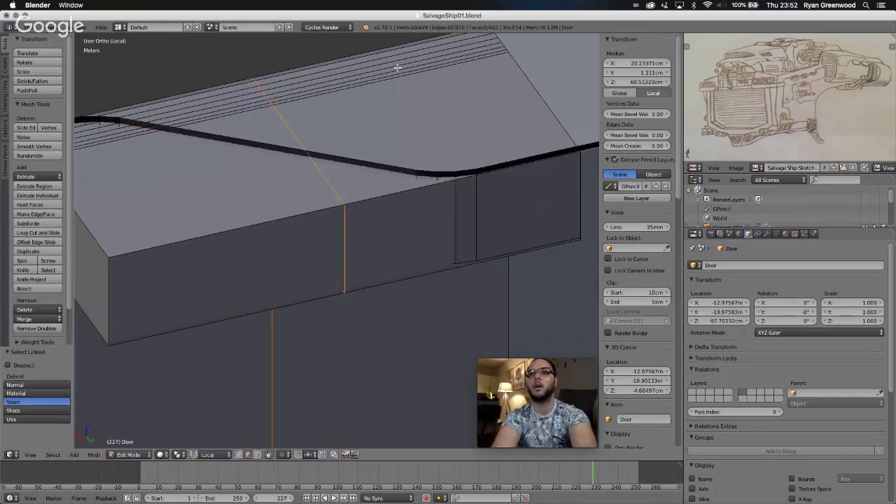
{"action": "left_click", "coordinate": [532, 48]}
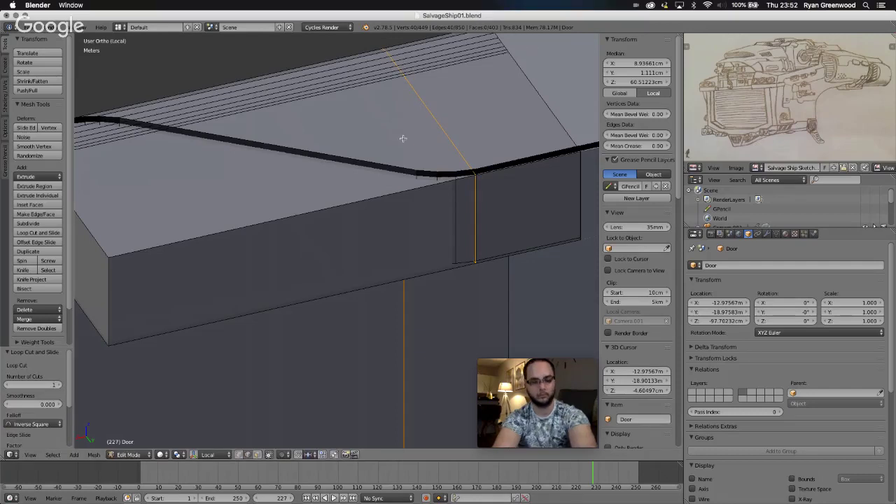
Add three more door loop cuts at about X 10.6, 11.9 and 13.3 cm, following the vertices of the recess strip's first bend.
{"action": "key", "text": "ctrl+r"}
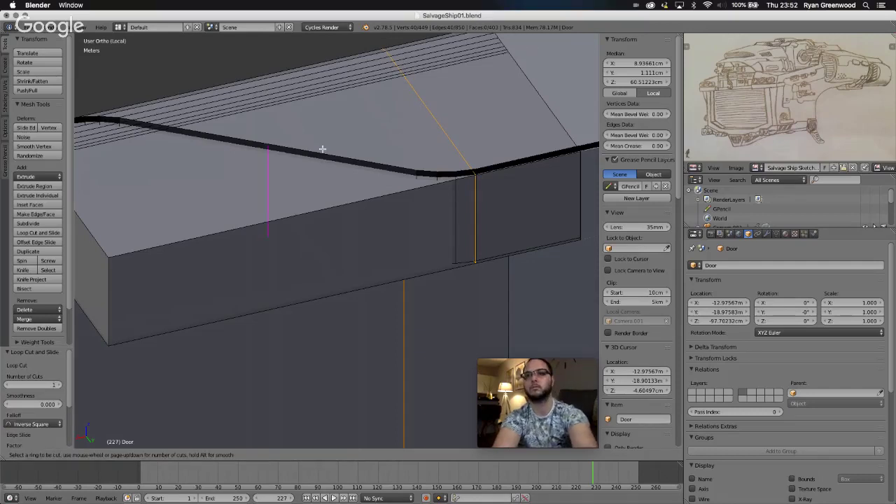
{"action": "left_click", "coordinate": [333, 195]}
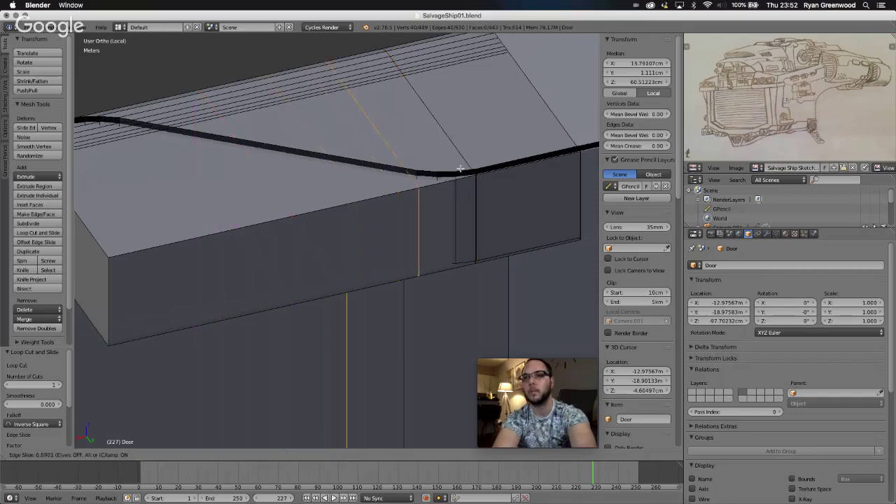
{"action": "left_click", "coordinate": [496, 161]}
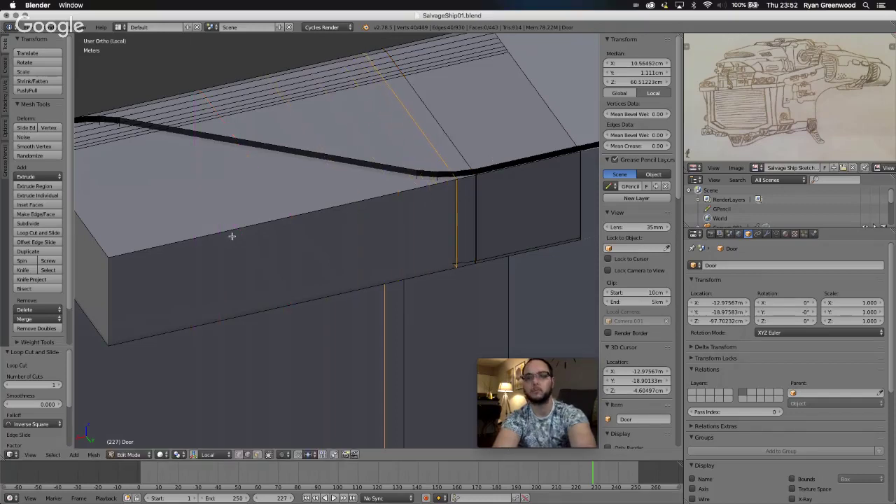
{"action": "key", "text": "ctrl+r"}
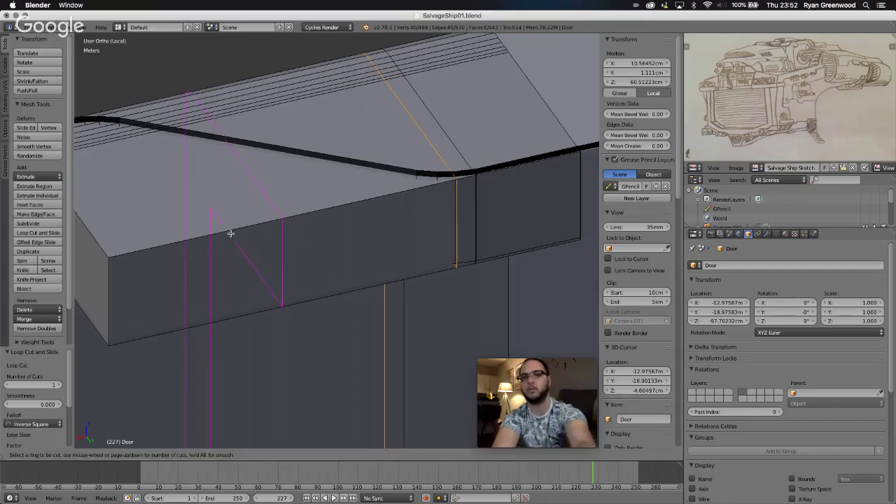
{"action": "left_click", "coordinate": [230, 233]}
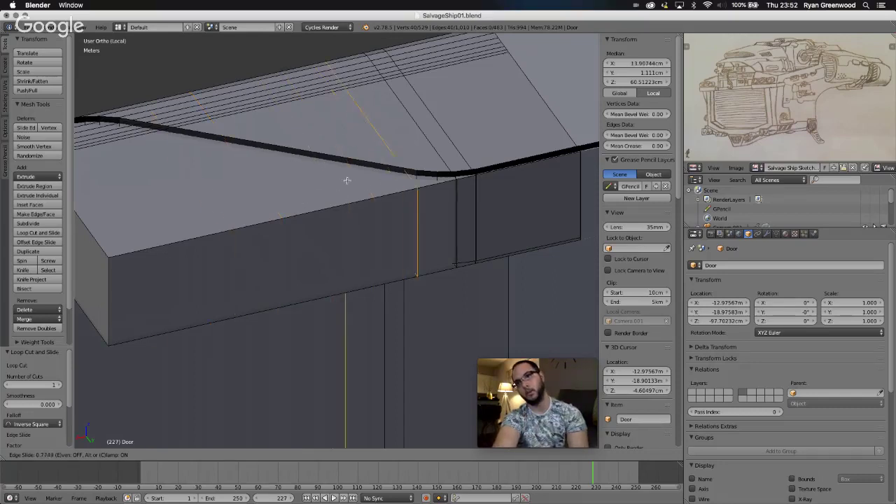
{"action": "left_click", "coordinate": [370, 175]}
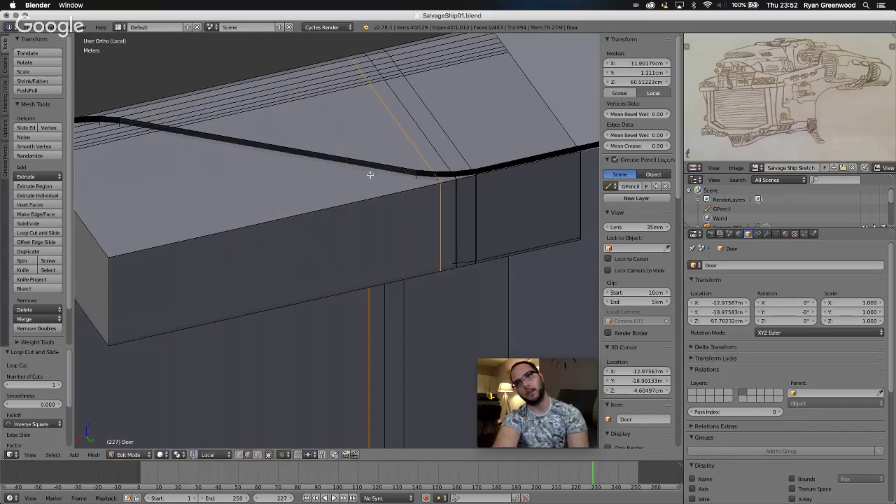
{"action": "key", "text": "ctrl+r"}
{"action": "left_click", "coordinate": [231, 232]}
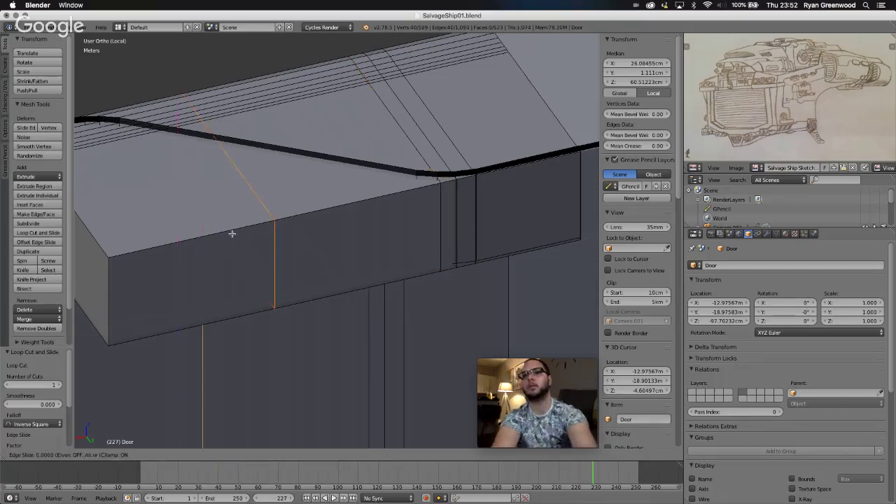
{"action": "left_click", "coordinate": [384, 205]}
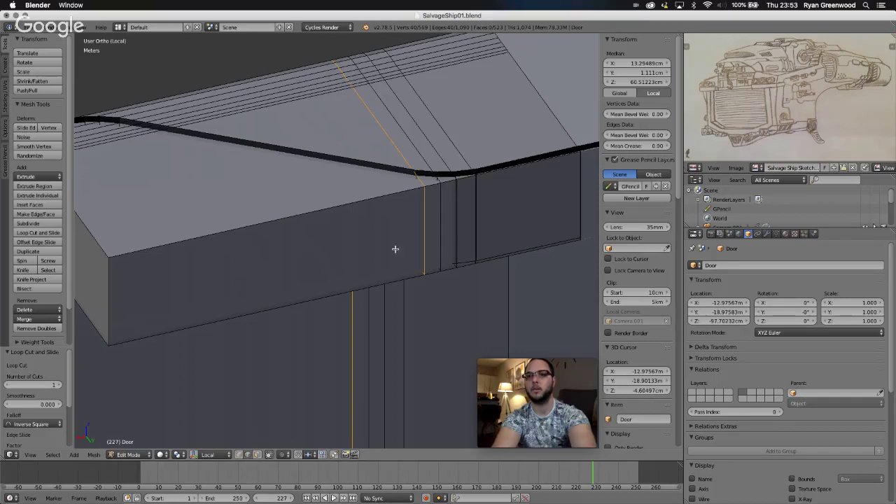
Select the door block's vertical edges at the outermost new cut and outer corner, and move them about -1.86 cm along Y.
{"action": "right_click", "coordinate": [423, 213]}
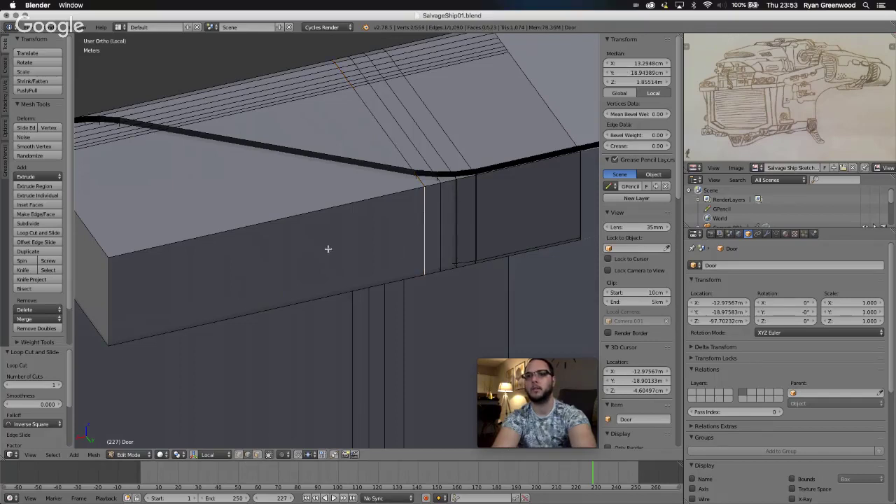
{"action": "right_click", "coordinate": [107, 297], "text": "shift"}
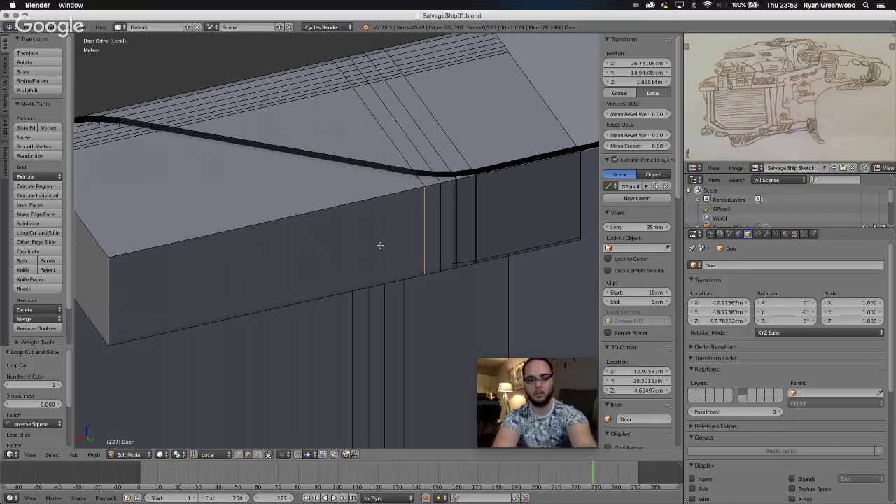
{"action": "key", "text": "g"}
{"action": "key", "text": "y"}
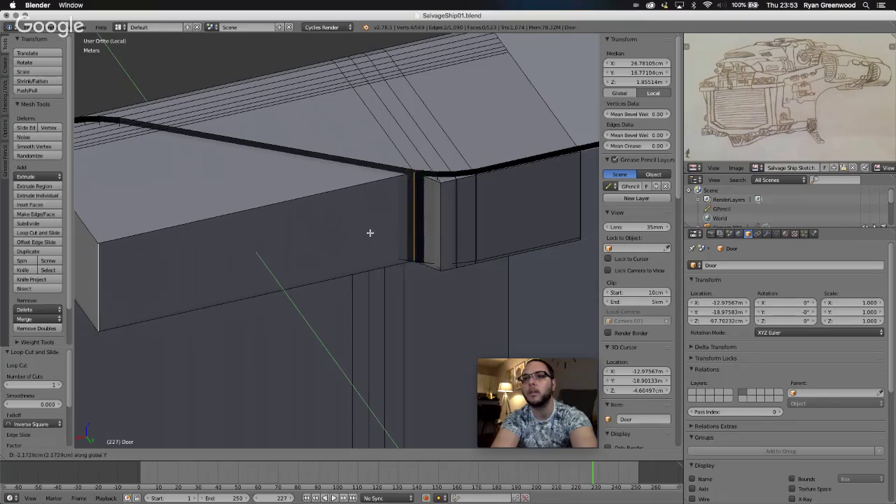
{"action": "left_click", "coordinate": [372, 234]}
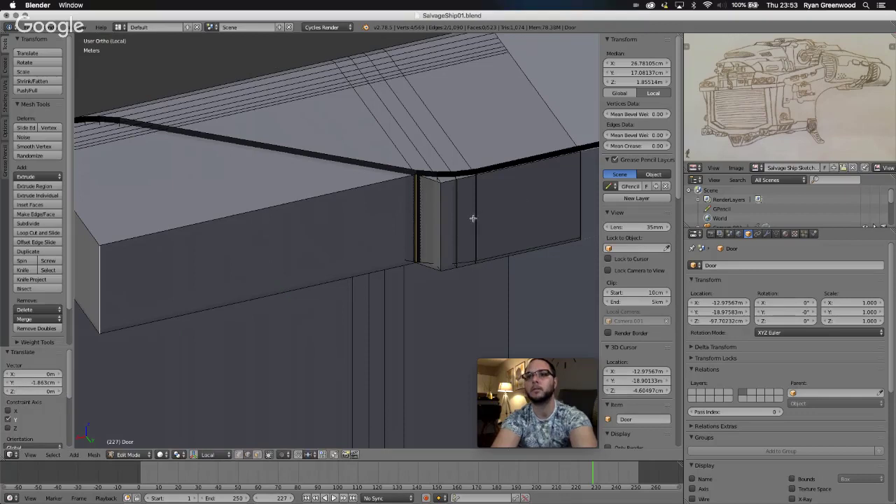
Examine in top view how the moved door edges line up with the recess strip's curved outline.
{"action": "scroll", "coordinate": [454, 233], "scroll_direction": "up", "scroll_amount": 5}
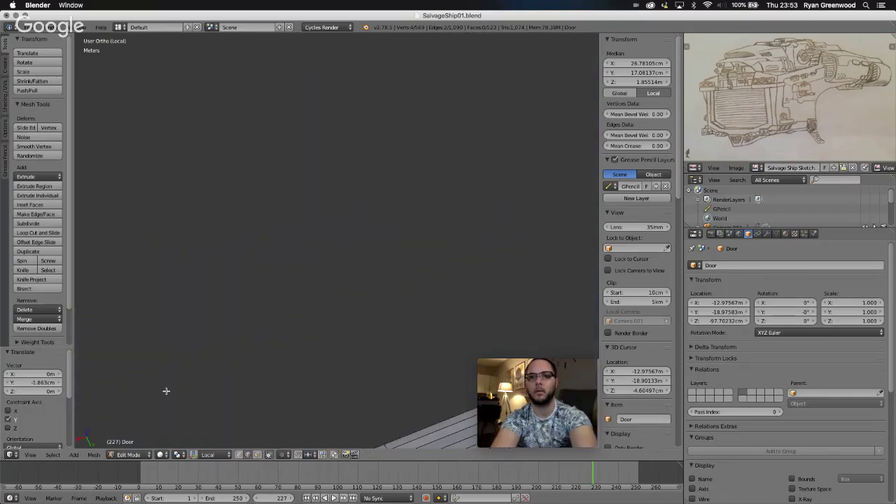
{"action": "left_click", "coordinate": [30, 454]}
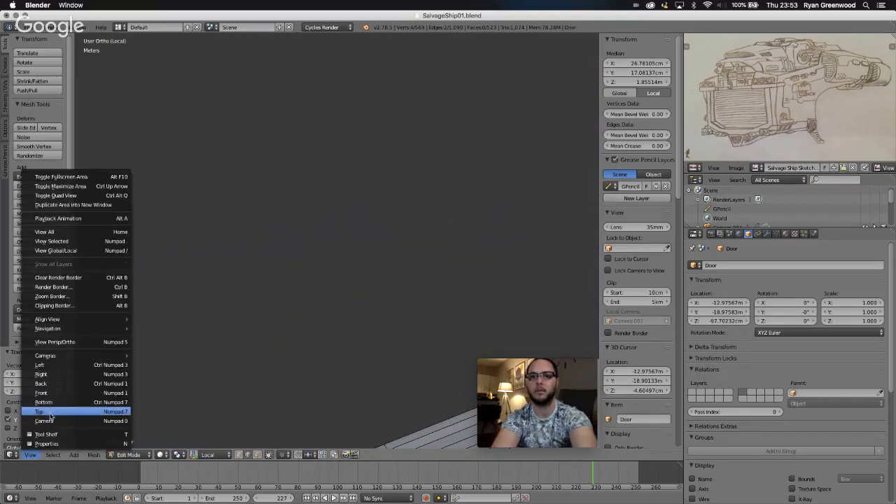
{"action": "left_click", "coordinate": [43, 411]}
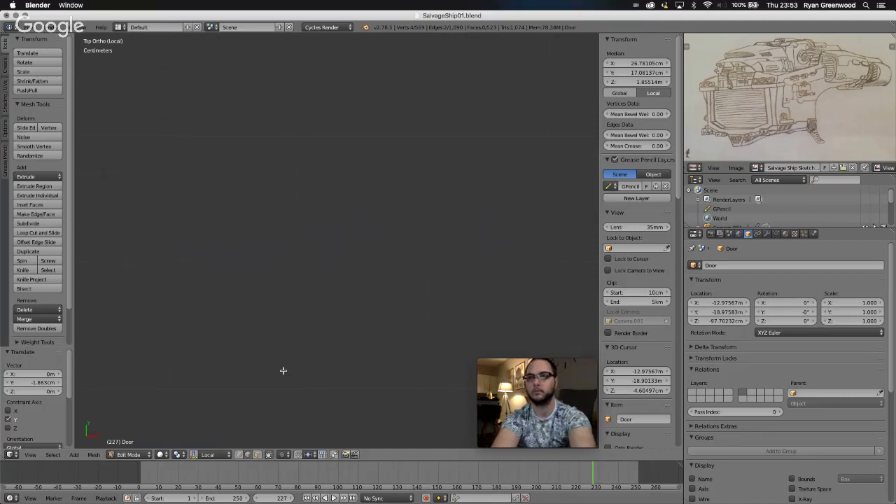
{"action": "scroll", "coordinate": [283, 371], "scroll_direction": "up", "scroll_amount": 8, "text": "shift"}
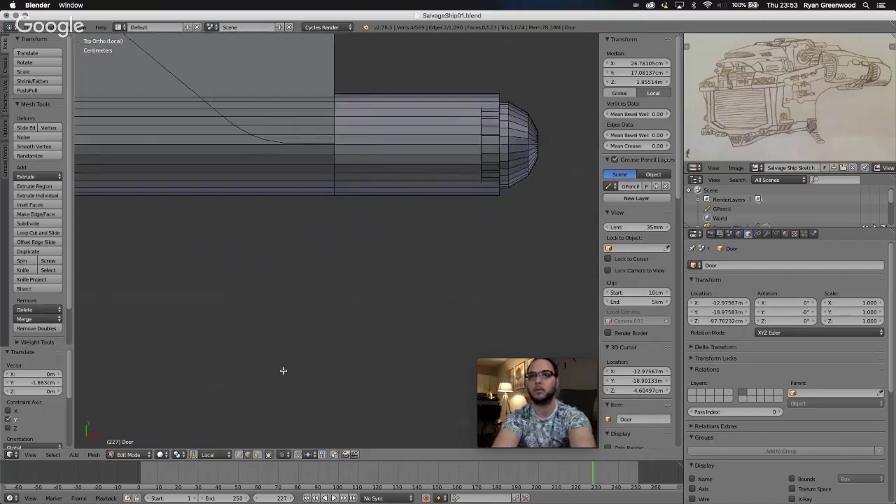
{"action": "scroll", "coordinate": [283, 371], "scroll_direction": "up", "scroll_amount": 5, "text": "shift"}
{"action": "scroll", "coordinate": [283, 371], "scroll_direction": "left", "scroll_amount": 5, "text": "shift"}
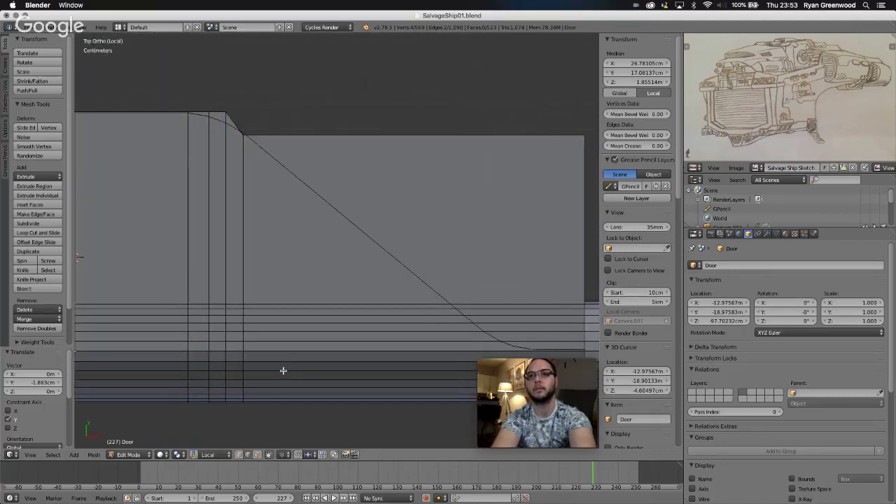
{"action": "scroll", "coordinate": [283, 371], "scroll_direction": "up", "scroll_amount": 5}
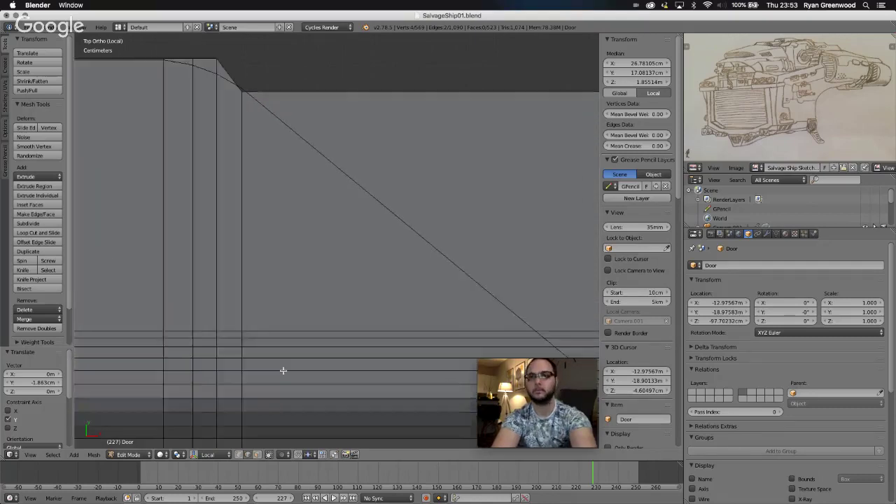
{"action": "scroll", "coordinate": [283, 370], "scroll_direction": "down", "scroll_amount": 4}
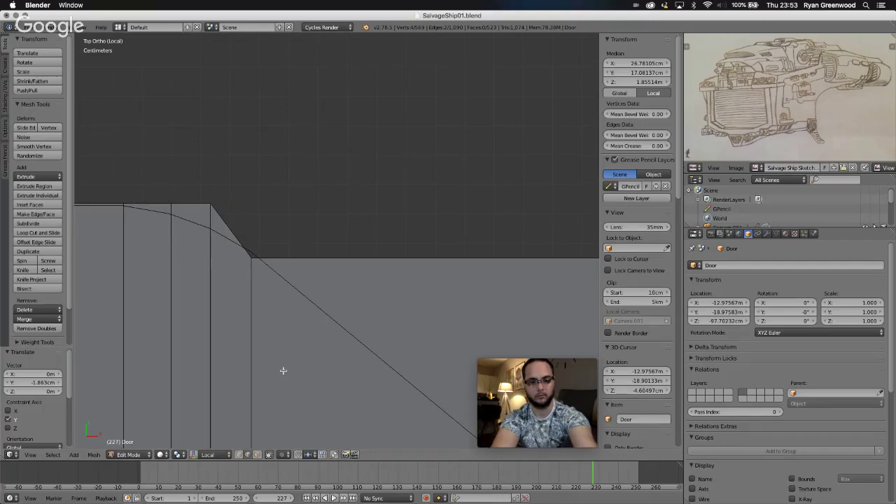
Move the selected door edges about 1.75 mm back along Y so they meet the recess strip's outline.
{"action": "key", "text": "g"}
{"action": "key", "text": "y"}
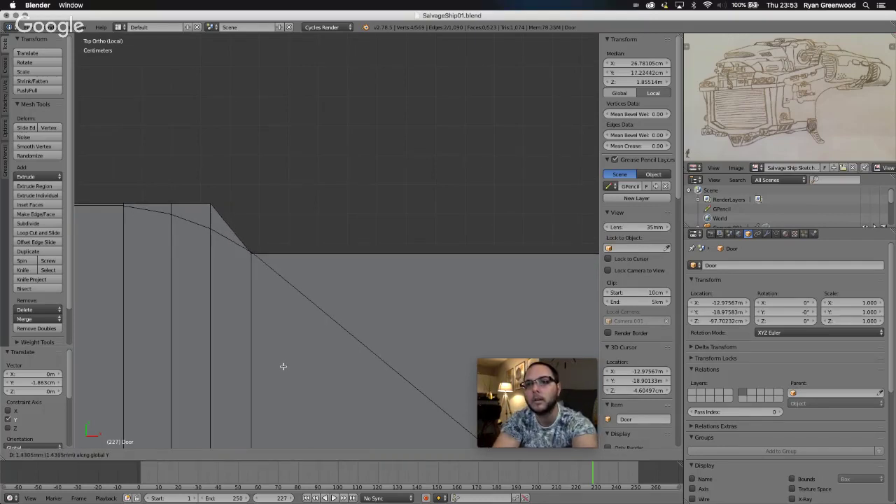
{"action": "left_click", "coordinate": [282, 366]}
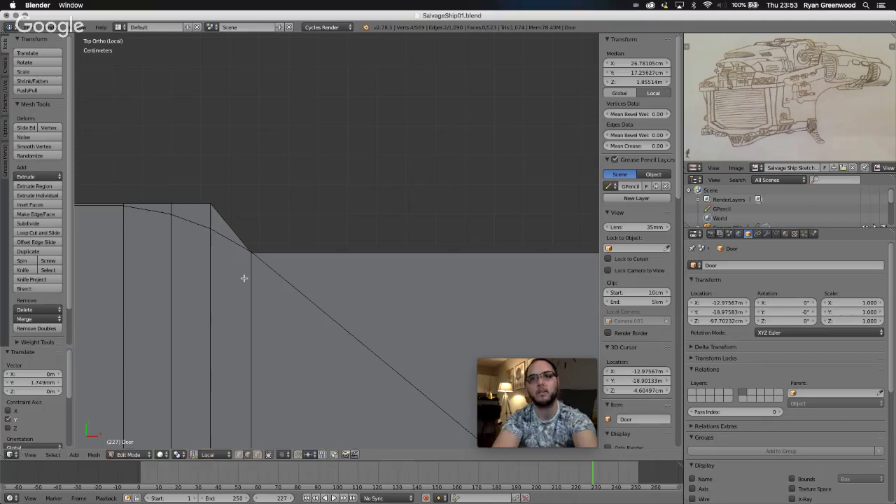
Select the door block's vertical edge at X 11.9 cm and move it about -8.59 mm along Y onto the strip's curve.
{"action": "middle_click_drag", "start_coordinate": [212, 222], "coordinate": [212, 222]}
{"action": "right_click", "coordinate": [229, 428]}
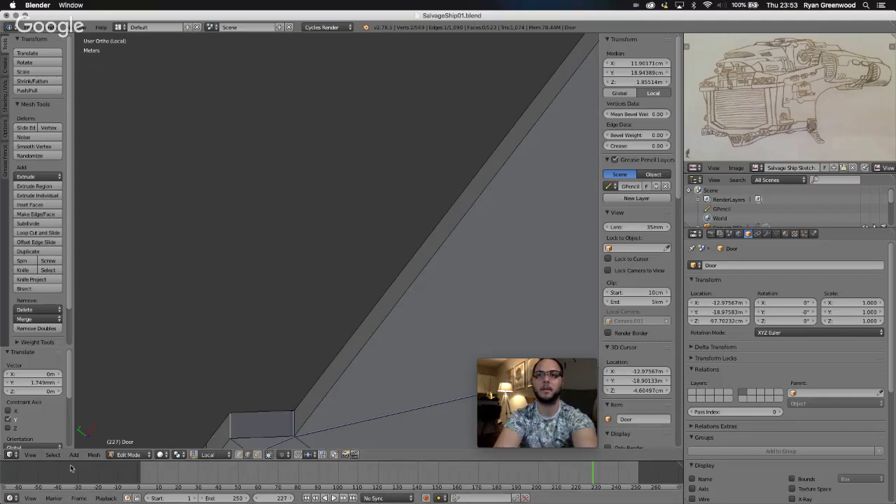
{"action": "left_click", "coordinate": [31, 456]}
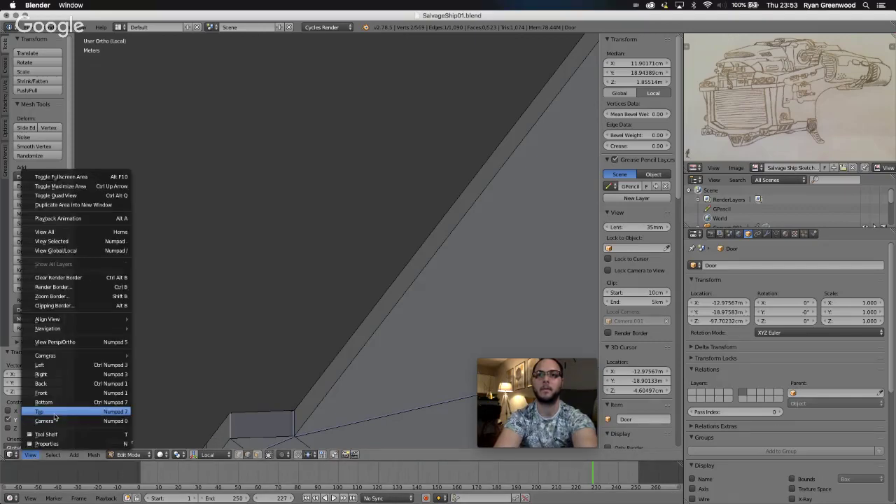
{"action": "left_click", "coordinate": [56, 418]}
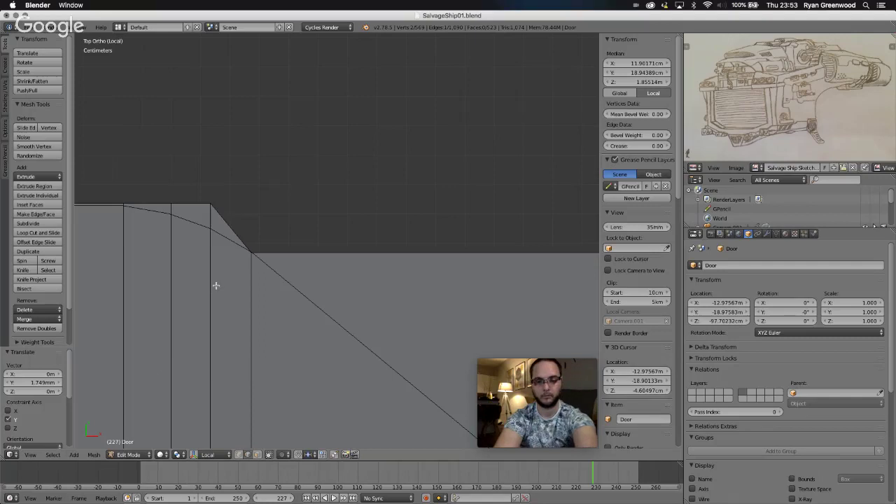
{"action": "key", "text": "g"}
{"action": "key", "text": "y"}
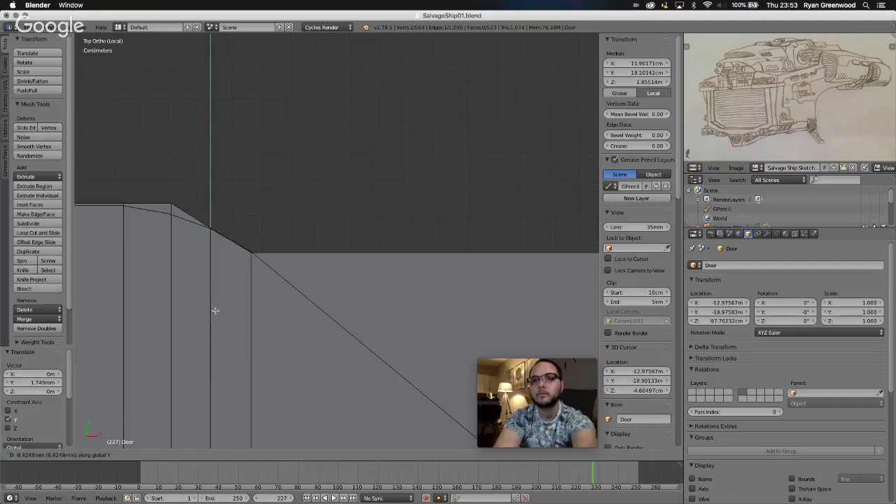
{"action": "left_click", "coordinate": [215, 311]}
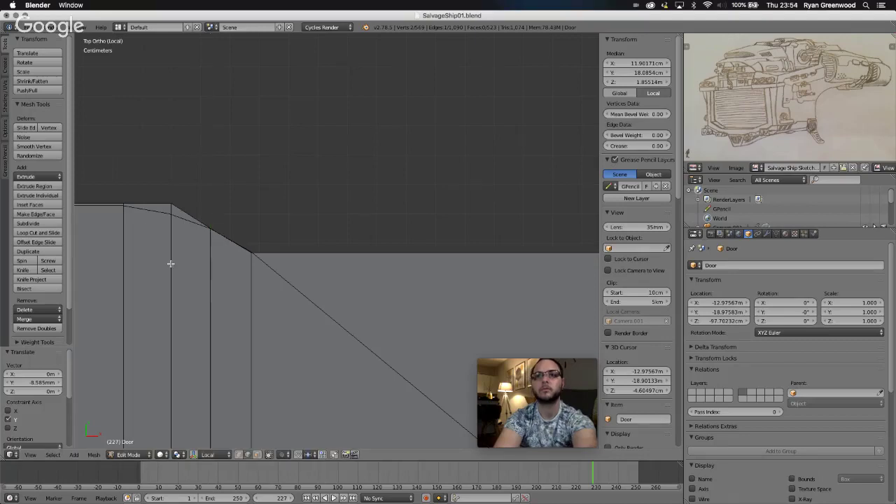
Select the door block's vertical edge at about X 10.6 cm and move it about -3.66 mm along Y onto the strip's curve.
{"action": "scroll", "coordinate": [170, 263], "scroll_direction": "down", "scroll_amount": 3}
{"action": "scroll", "coordinate": [171, 263], "scroll_direction": "down", "scroll_amount": 4}
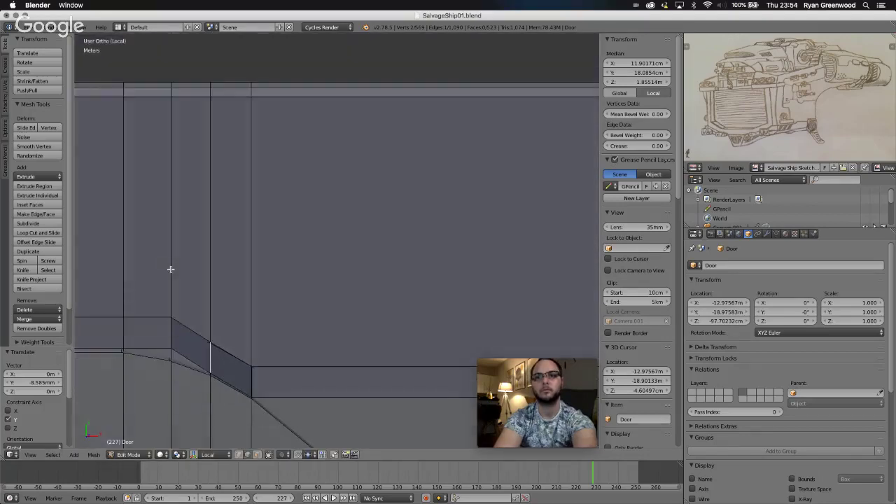
{"action": "right_click", "coordinate": [171, 332]}
{"action": "left_click", "coordinate": [32, 456]}
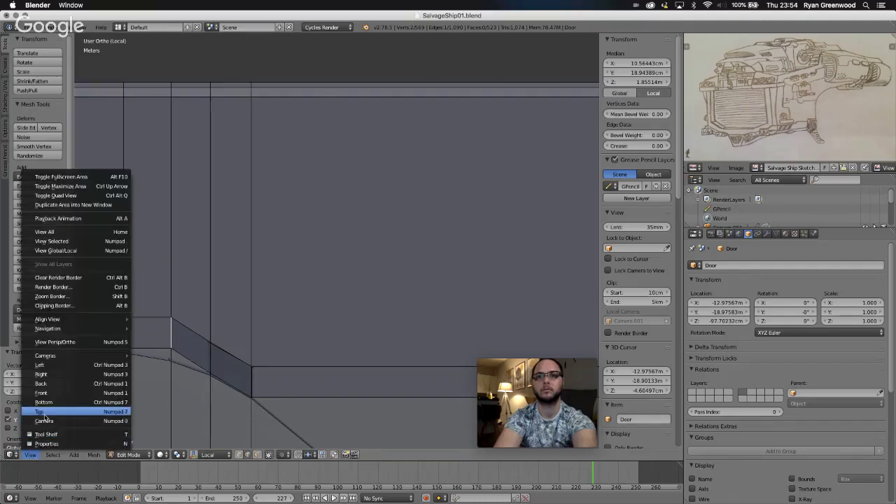
{"action": "left_click", "coordinate": [42, 408]}
{"action": "key", "text": "g"}
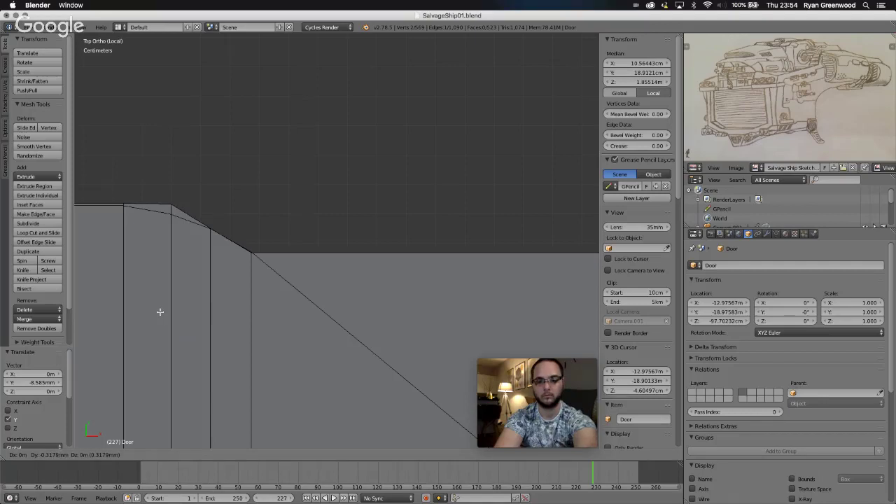
{"action": "key", "text": "y"}
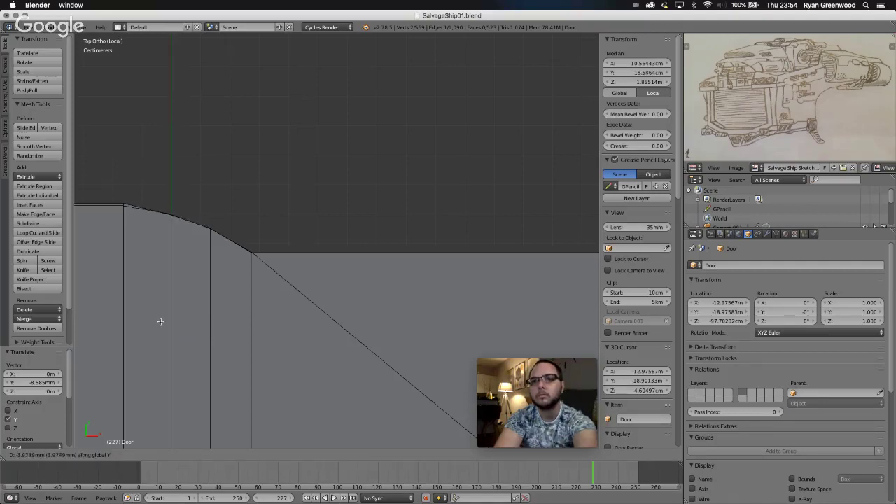
{"action": "left_click", "coordinate": [160, 322]}
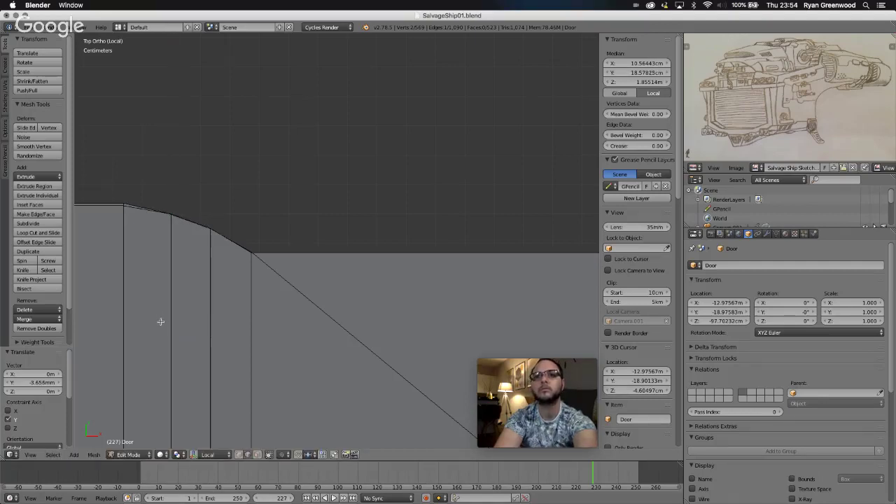
Select the narrow front face of the door block's flat middle section and move it about -0.8 mm along Y, flush with the strip.
{"action": "middle_click_drag", "start_coordinate": [140, 290], "coordinate": [138, 286]}
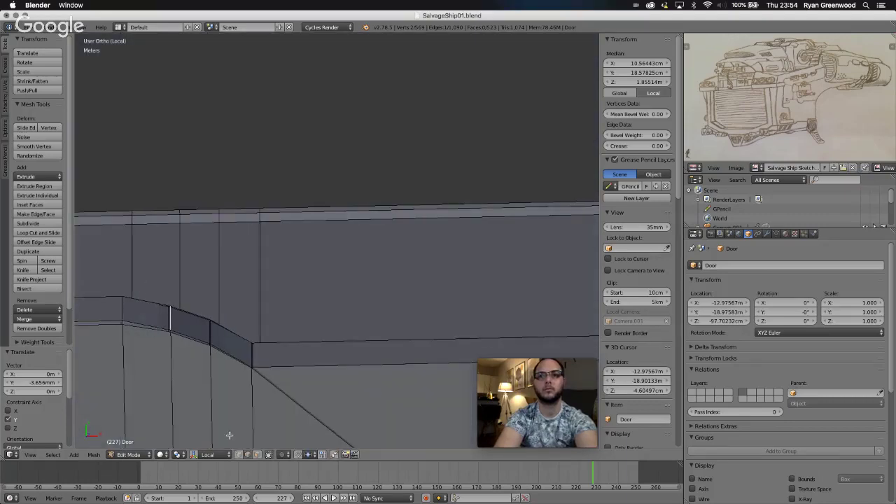
{"action": "left_click", "coordinate": [257, 455]}
{"action": "left_click", "coordinate": [95, 311]}
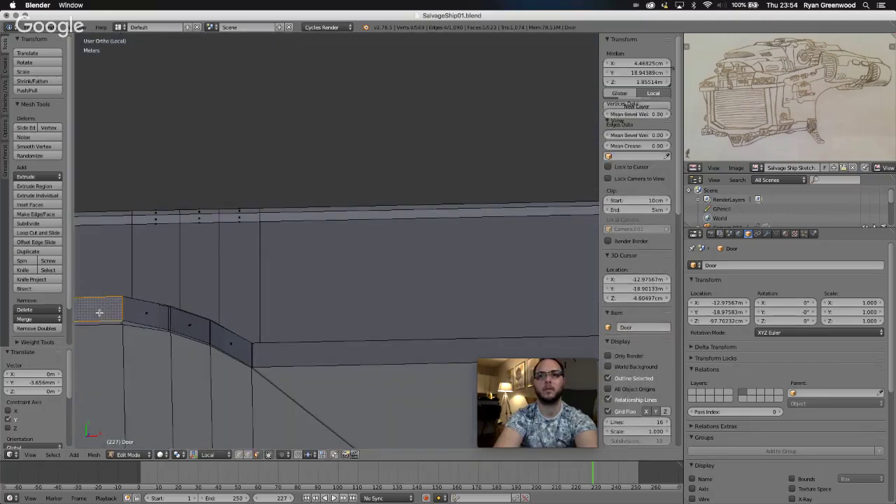
{"action": "left_click", "coordinate": [35, 456]}
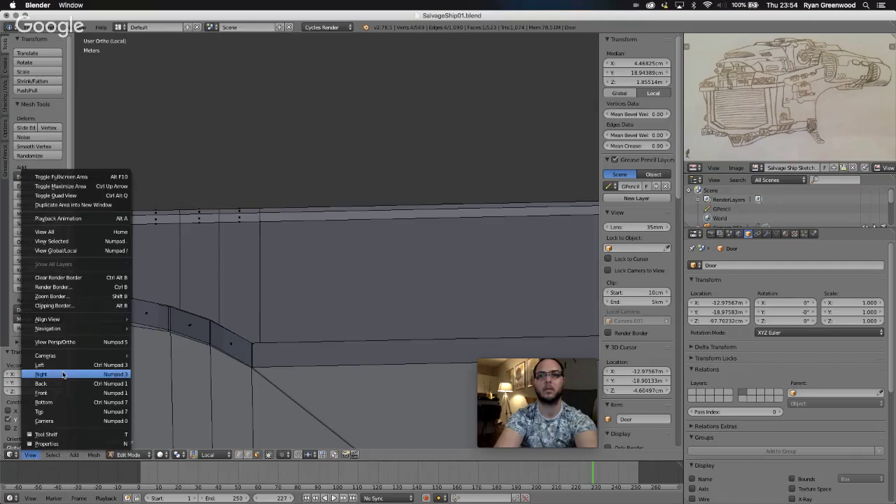
{"action": "left_click", "coordinate": [60, 411]}
{"action": "scroll", "coordinate": [140, 357], "scroll_direction": "left", "scroll_amount": 10}
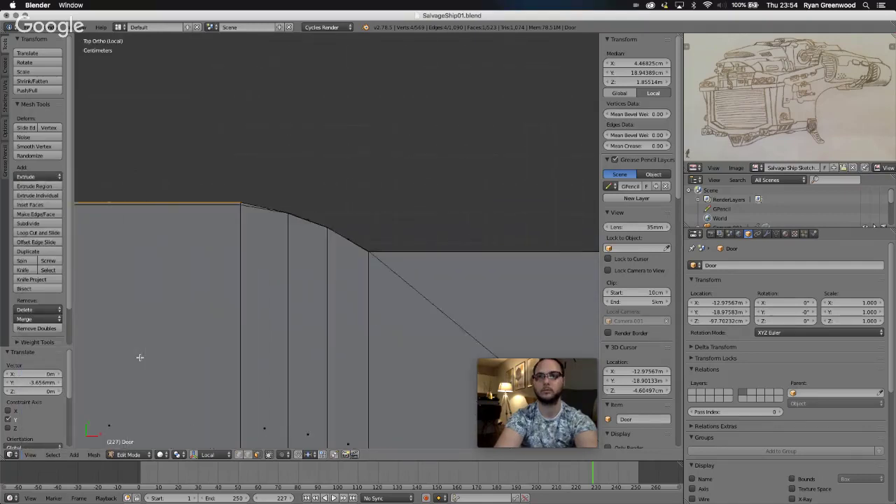
{"action": "scroll", "coordinate": [140, 357], "scroll_direction": "left", "scroll_amount": 1}
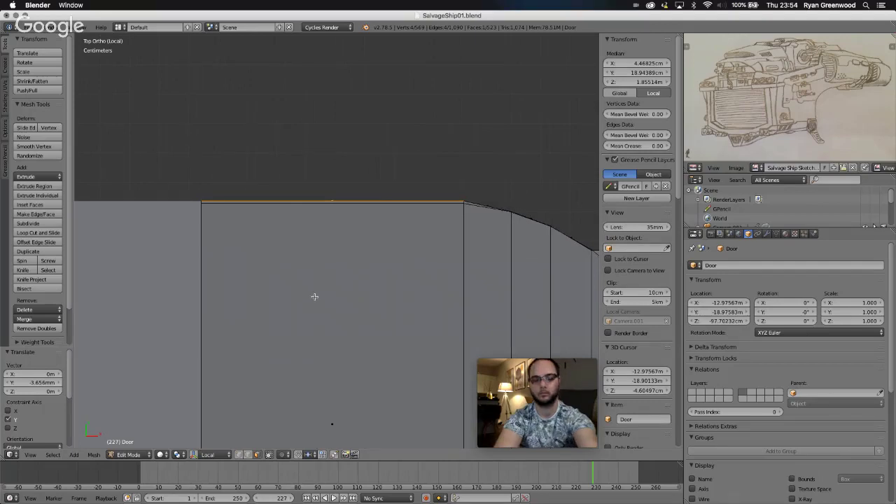
{"action": "key", "text": "g"}
{"action": "key", "text": "y"}
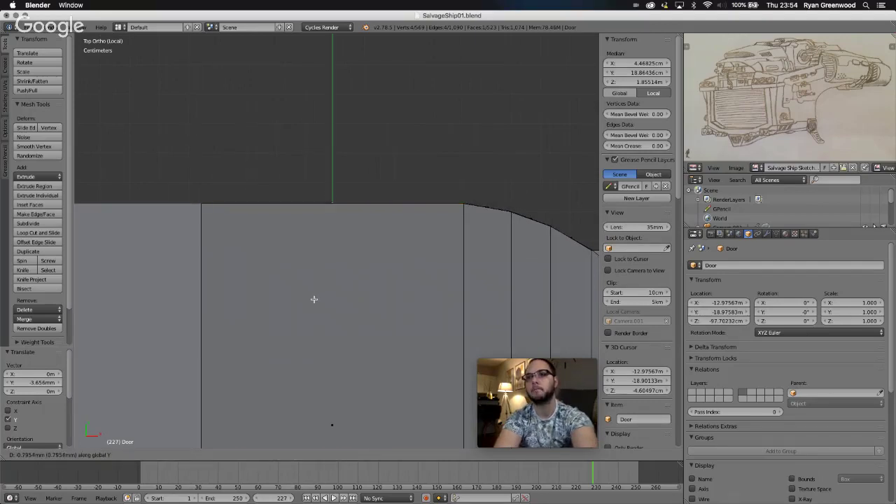
{"action": "left_click", "coordinate": [314, 299]}
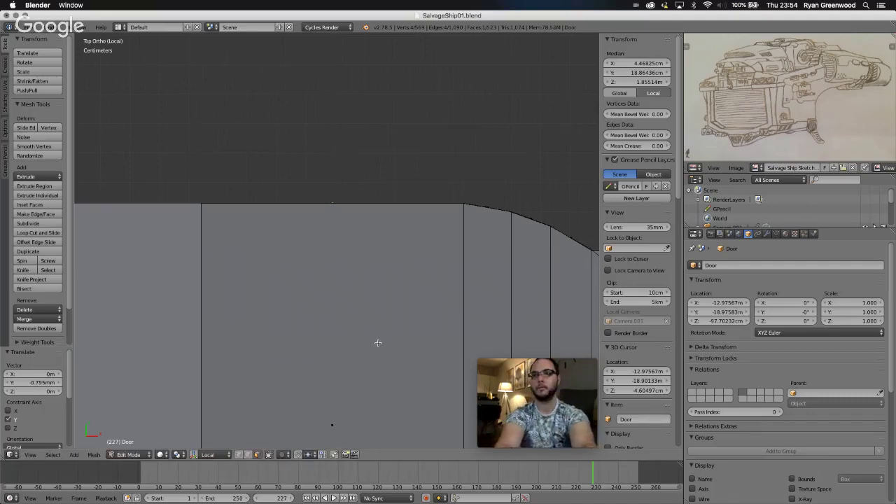
Examine in top view the fitted first bend and the strip's remaining diagonal and second bend against the door block.
{"action": "scroll", "coordinate": [378, 344], "scroll_direction": "down", "scroll_amount": 3}
{"action": "scroll", "coordinate": [379, 343], "scroll_direction": "down", "scroll_amount": 2}
{"action": "middle_click_drag", "start_coordinate": [378, 344], "coordinate": [378, 343]}
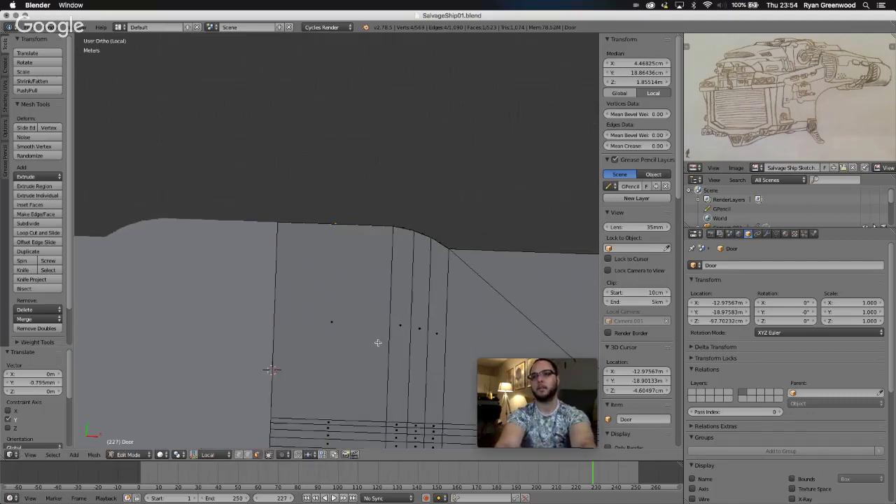
{"action": "middle_click_drag", "start_coordinate": [434, 296], "coordinate": [434, 295]}
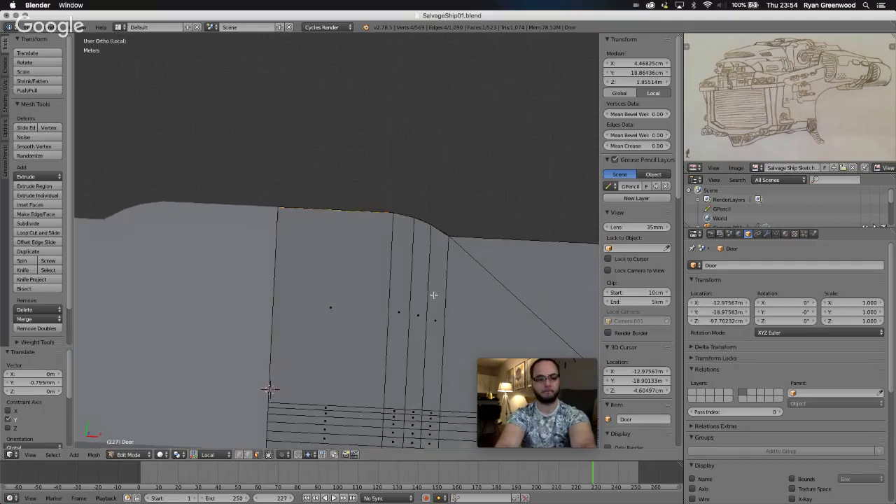
{"action": "left_click", "coordinate": [30, 454]}
{"action": "left_click", "coordinate": [42, 412]}
{"action": "scroll", "coordinate": [364, 336], "scroll_direction": "right", "scroll_amount": 6, "text": "shift"}
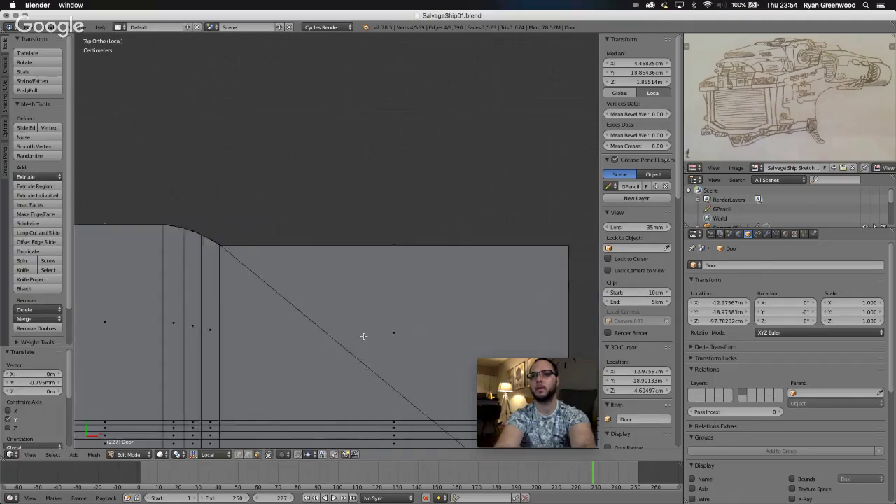
{"action": "scroll", "coordinate": [364, 337], "scroll_direction": "down", "scroll_amount": 2, "text": "shift"}
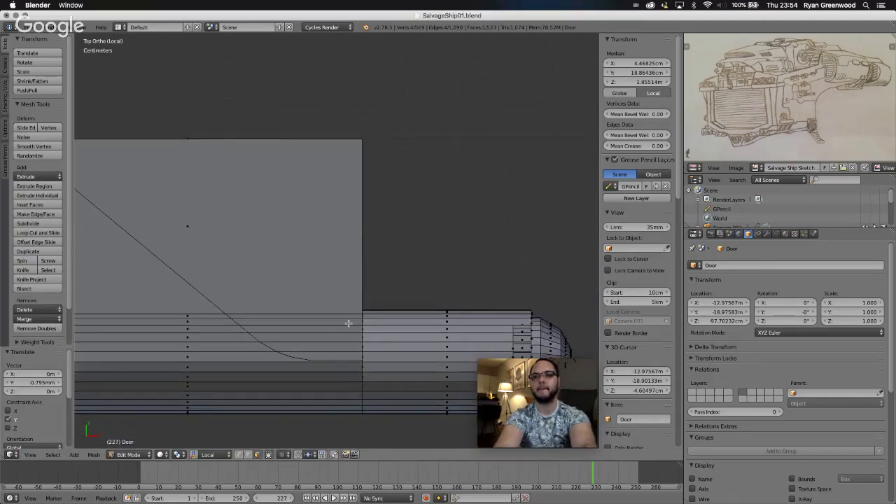
{"action": "scroll", "coordinate": [346, 323], "scroll_direction": "left", "scroll_amount": 10}
{"action": "scroll", "coordinate": [347, 323], "scroll_direction": "right", "scroll_amount": 2}
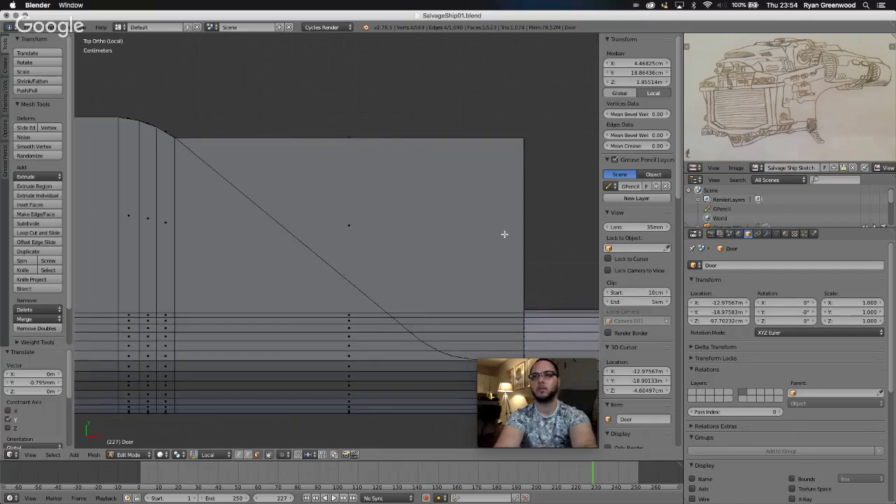
Merge the door block's upper outer corner vertex into the vertex at the end of the first bend, using At Last.
{"action": "left_click", "coordinate": [247, 455]}
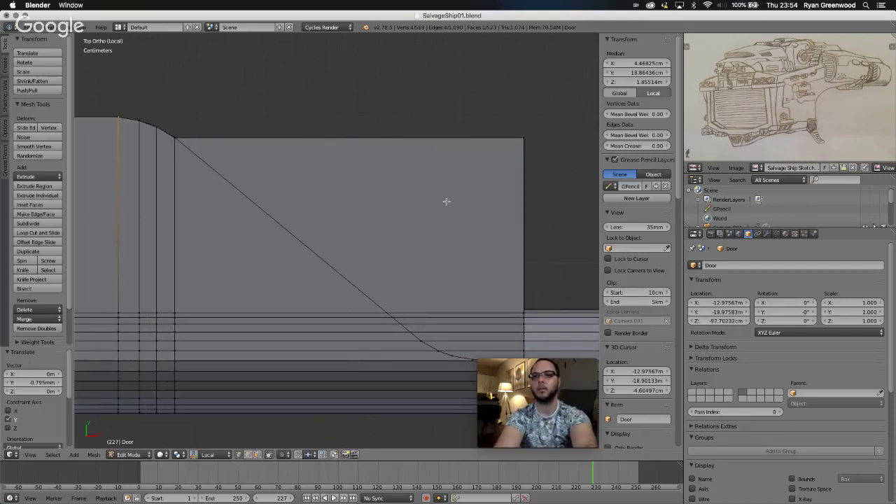
{"action": "right_click", "coordinate": [524, 139]}
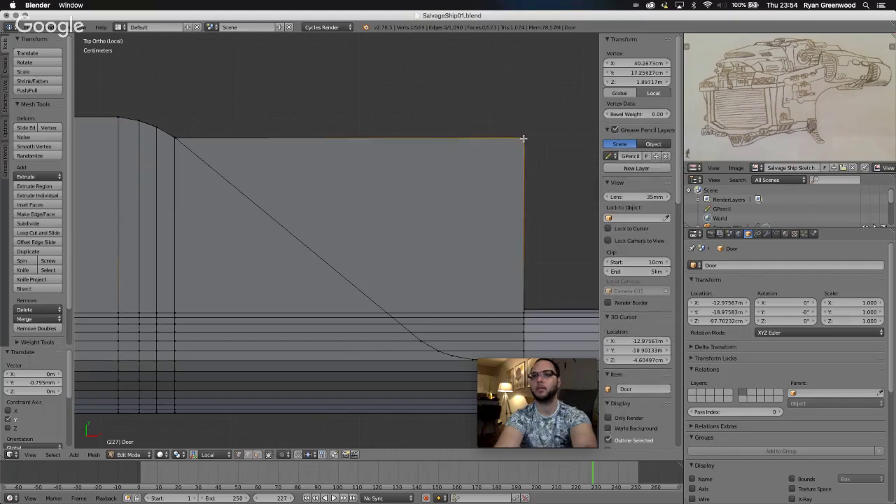
{"action": "right_click", "coordinate": [174, 139], "text": "shift"}
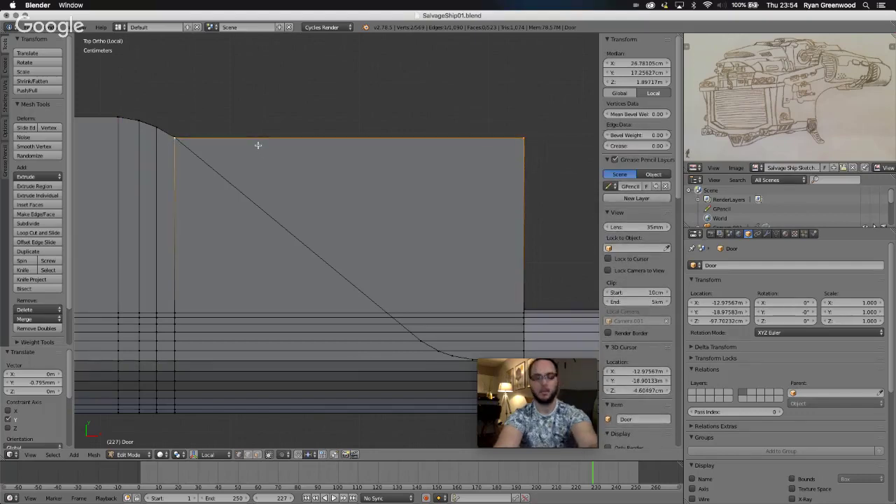
{"action": "key", "text": "alt+m"}
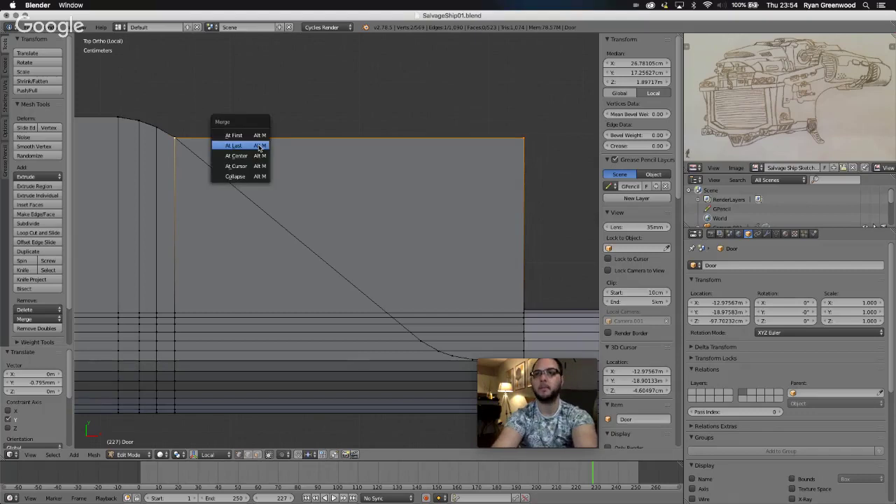
{"action": "left_click", "coordinate": [232, 147]}
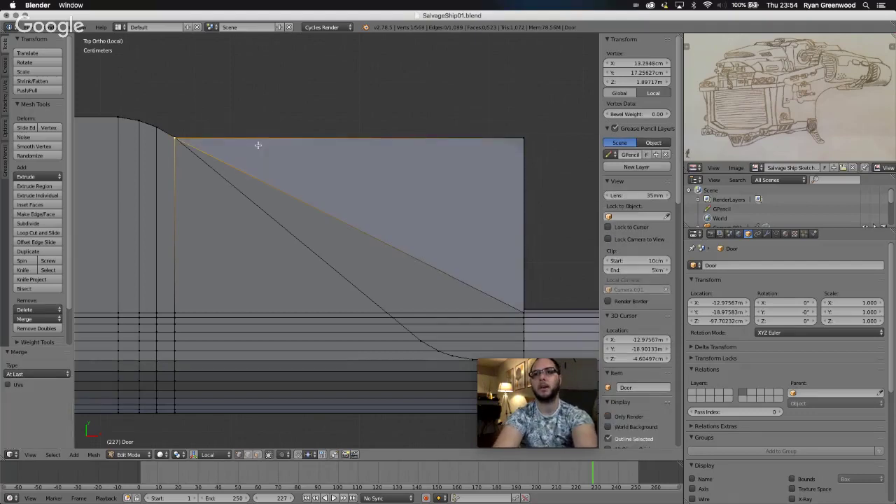
{"action": "right_click", "coordinate": [524, 138]}
{"action": "middle_click_drag", "start_coordinate": [368, 182], "coordinate": [368, 183]}
{"action": "key", "text": "KP_8"}
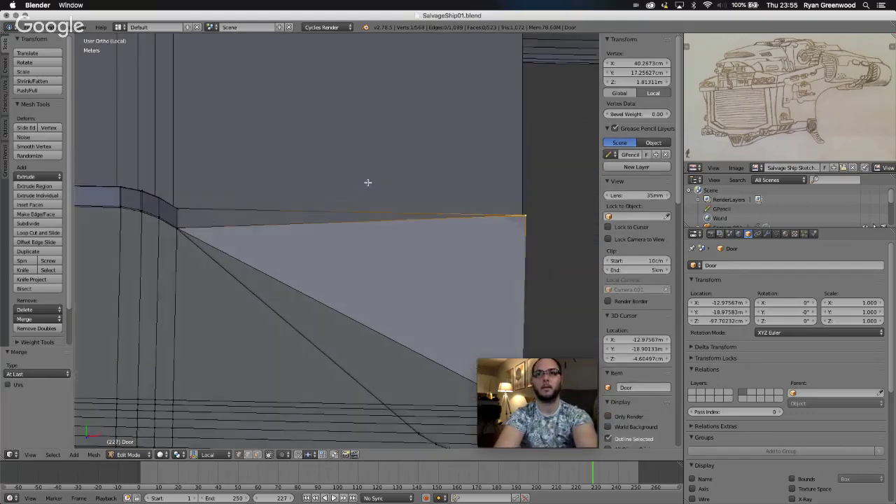
{"action": "right_click", "coordinate": [177, 208], "text": "shift"}
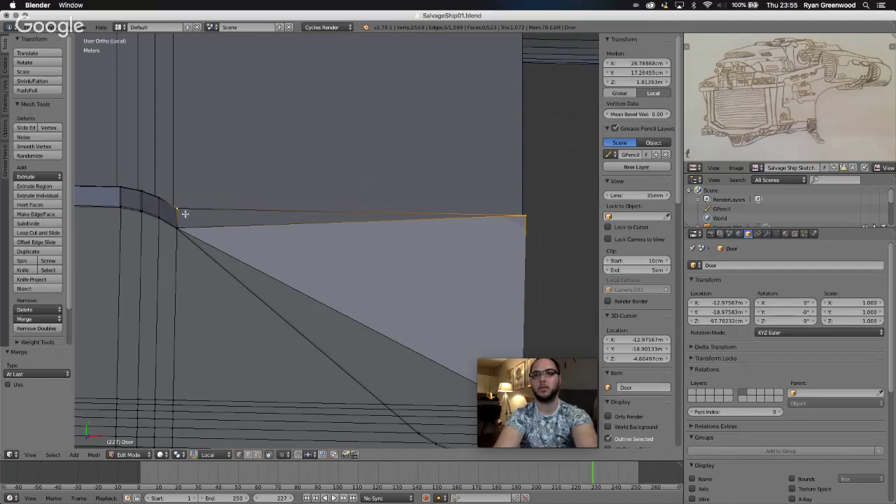
{"action": "right_click", "coordinate": [177, 207]}
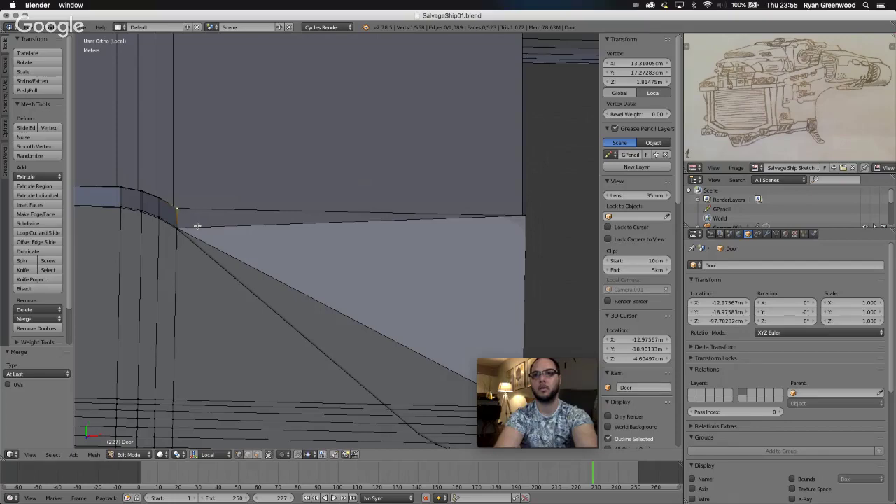
Merge the door block's lower outer corner vertex into the lower vertex at the end of the first bend, using At First.
{"action": "middle_click_drag", "start_coordinate": [197, 226], "coordinate": [197, 227]}
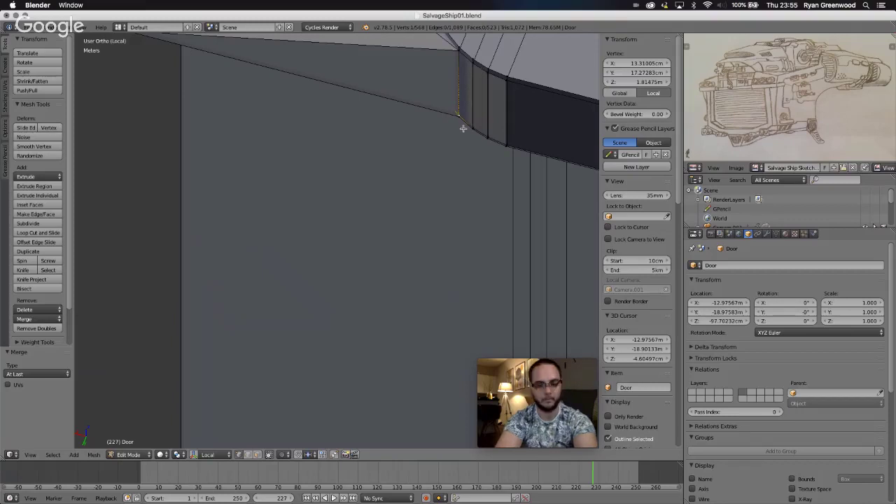
{"action": "scroll", "coordinate": [463, 129], "scroll_direction": "up", "scroll_amount": 3}
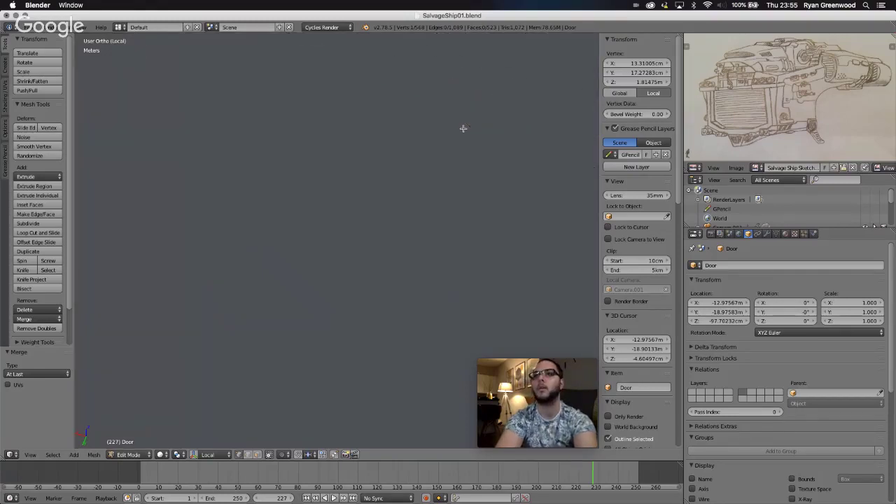
{"action": "scroll", "coordinate": [463, 128], "scroll_direction": "down", "scroll_amount": 5}
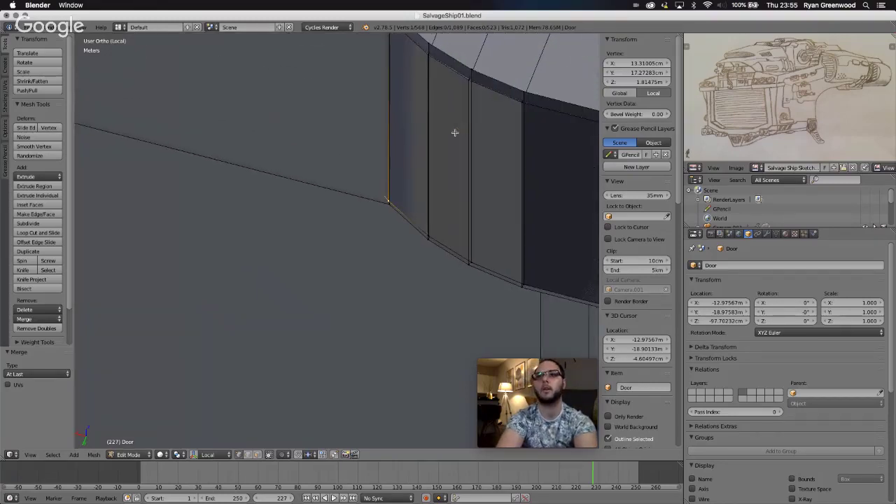
{"action": "right_click", "coordinate": [388, 203]}
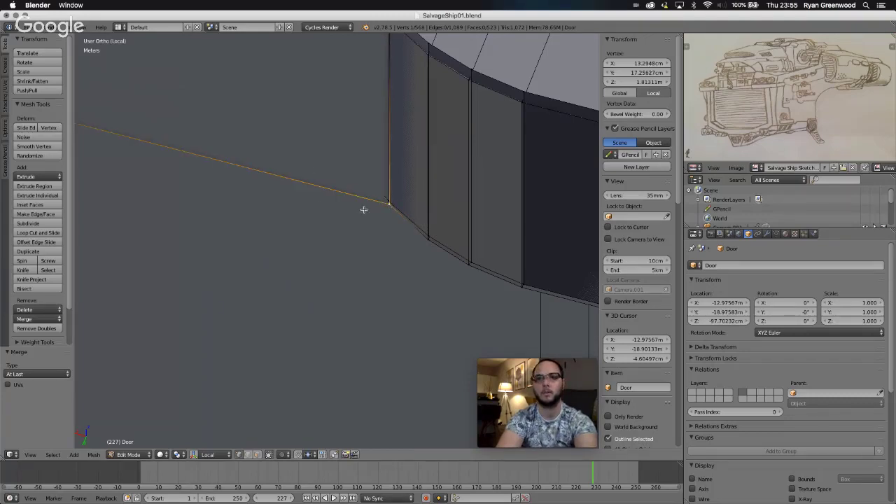
{"action": "scroll", "coordinate": [264, 206], "scroll_direction": "down", "scroll_amount": 4}
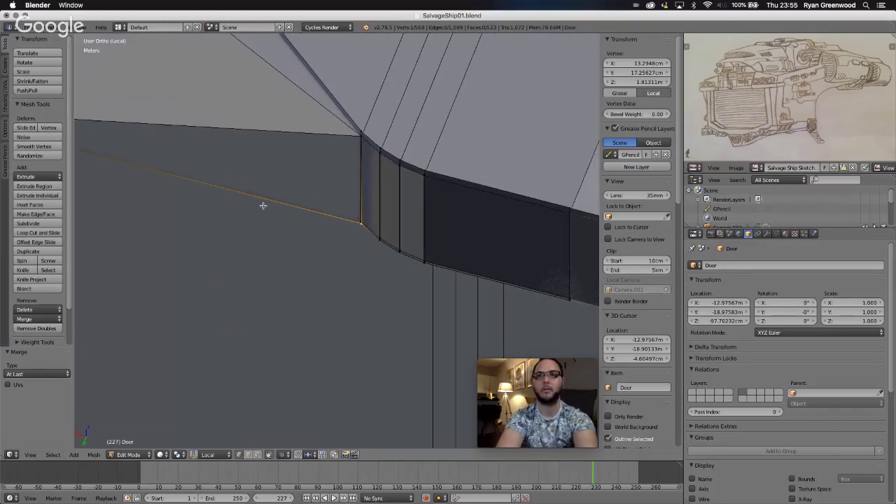
{"action": "scroll", "coordinate": [264, 205], "scroll_direction": "left", "scroll_amount": 8, "text": "shift"}
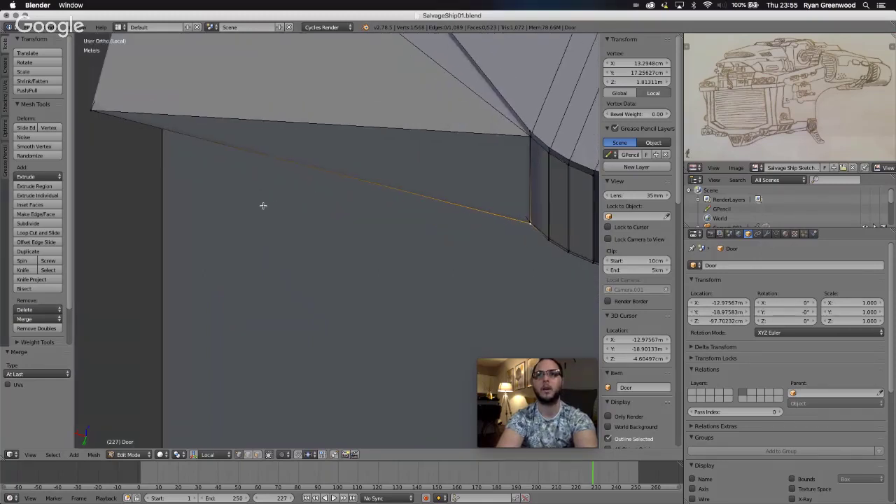
{"action": "right_click", "coordinate": [98, 110], "text": "shift"}
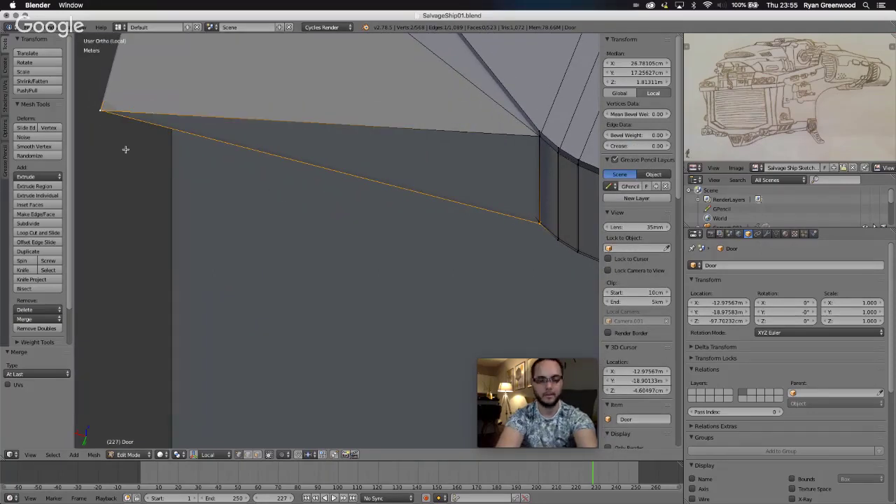
{"action": "key", "text": "alt+m"}
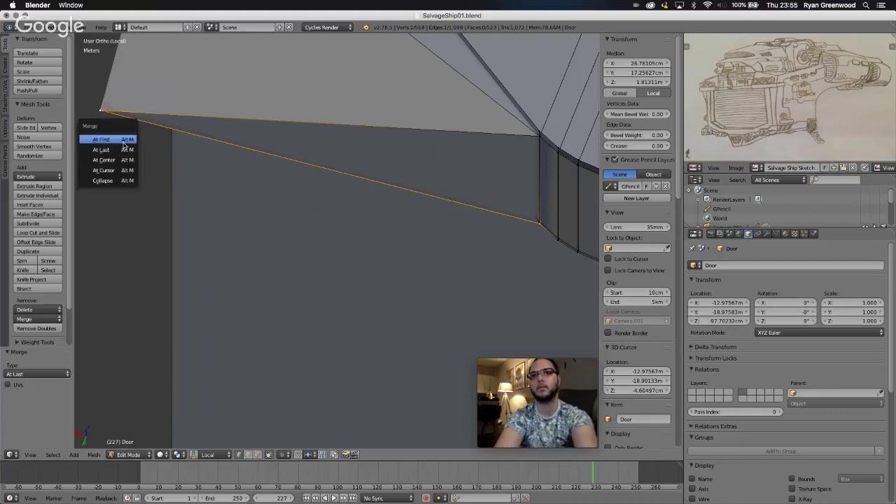
{"action": "left_click", "coordinate": [122, 140]}
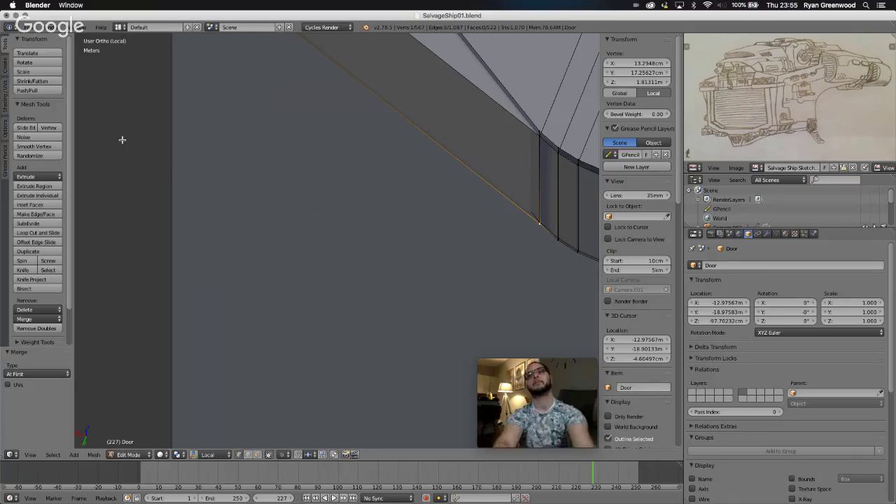
Switch to edge selection and select the door block's vertical edge at the outer end of the new sloped face.
{"action": "scroll", "coordinate": [292, 155], "scroll_direction": "left", "scroll_amount": 3}
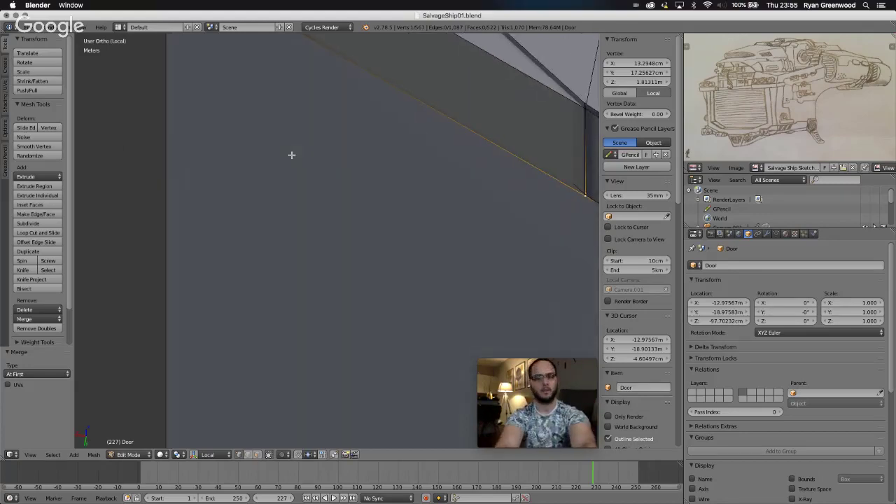
{"action": "scroll", "coordinate": [292, 154], "scroll_direction": "up", "scroll_amount": 3}
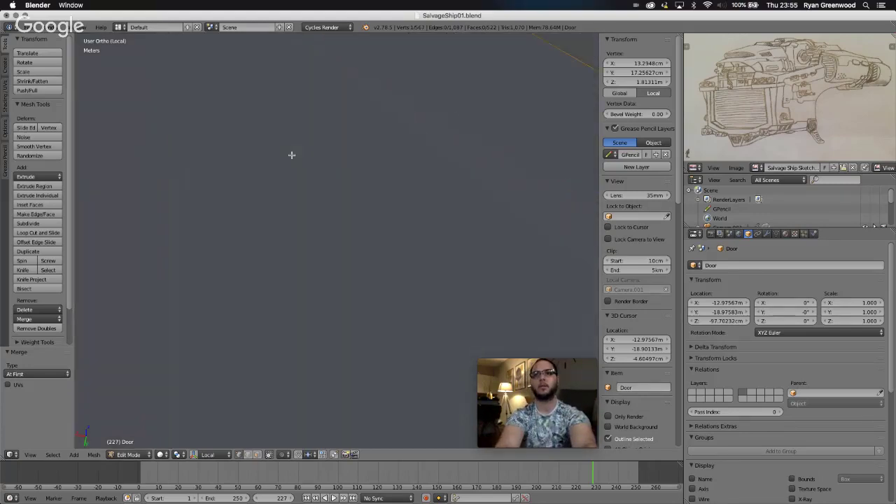
{"action": "scroll", "coordinate": [292, 155], "scroll_direction": "down", "scroll_amount": 5}
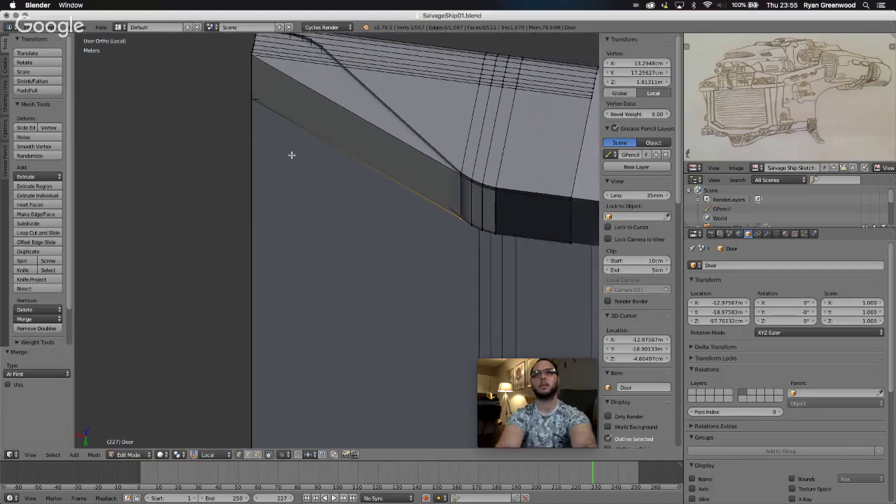
{"action": "scroll", "coordinate": [292, 156], "scroll_direction": "left", "scroll_amount": 4}
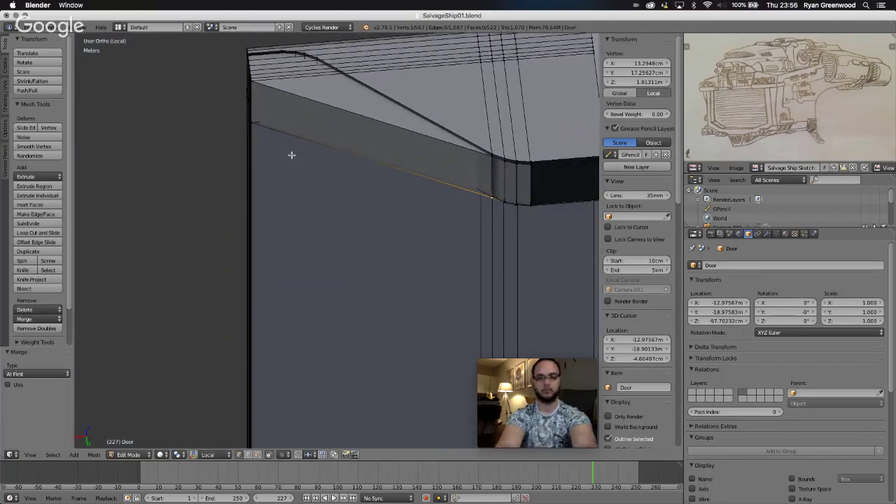
{"action": "scroll", "coordinate": [292, 155], "scroll_direction": "down", "scroll_amount": 5}
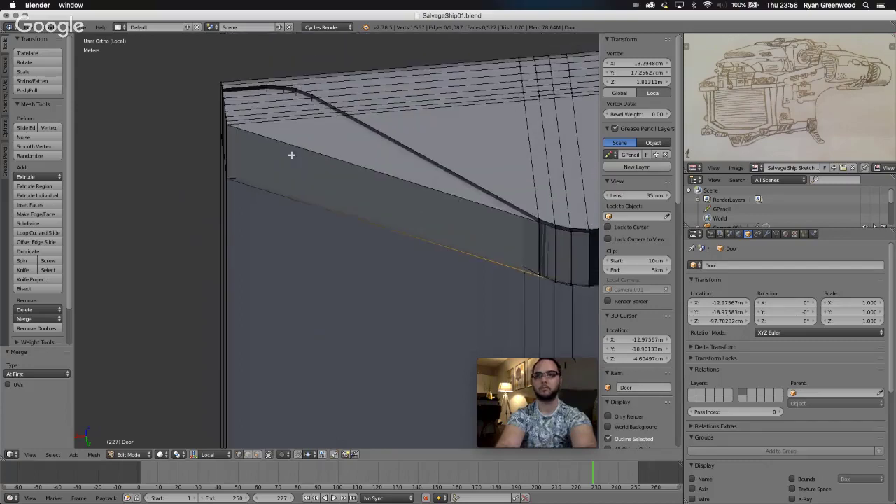
{"action": "scroll", "coordinate": [292, 155], "scroll_direction": "down", "scroll_amount": 2}
{"action": "scroll", "coordinate": [292, 154], "scroll_direction": "up", "scroll_amount": 6}
{"action": "scroll", "coordinate": [292, 153], "scroll_direction": "down", "scroll_amount": 1}
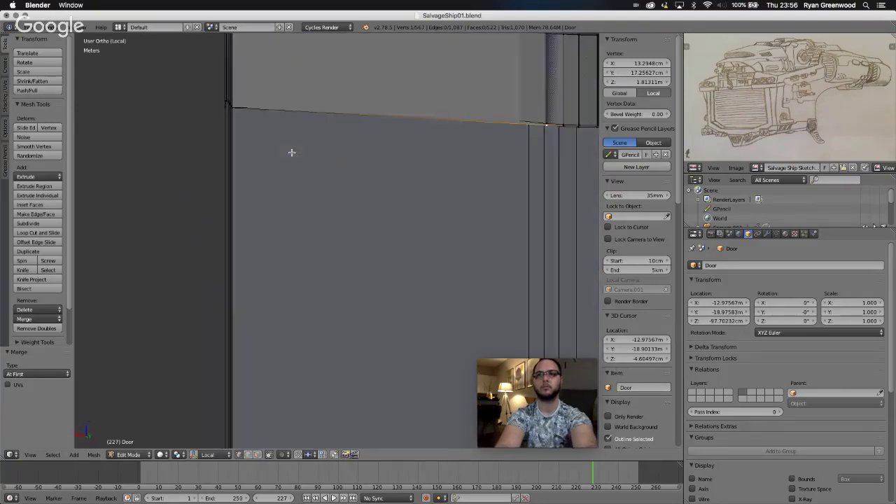
{"action": "scroll", "coordinate": [293, 152], "scroll_direction": "down", "scroll_amount": 5}
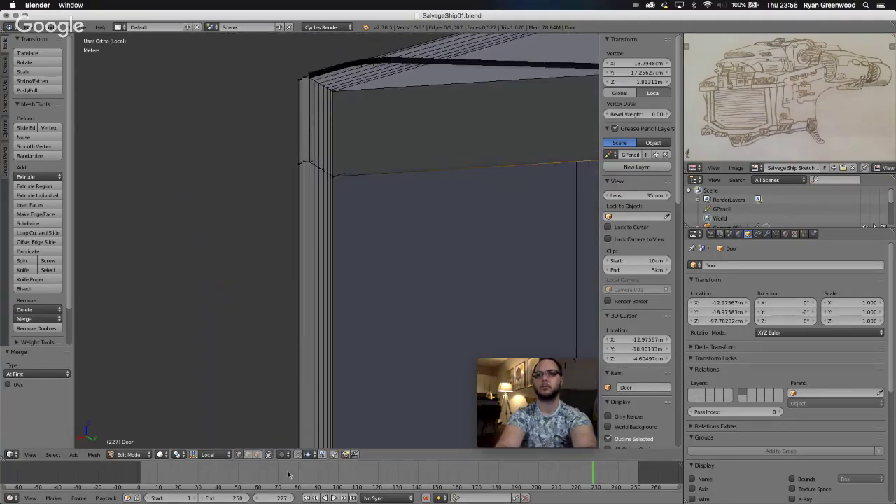
{"action": "left_click", "coordinate": [257, 455]}
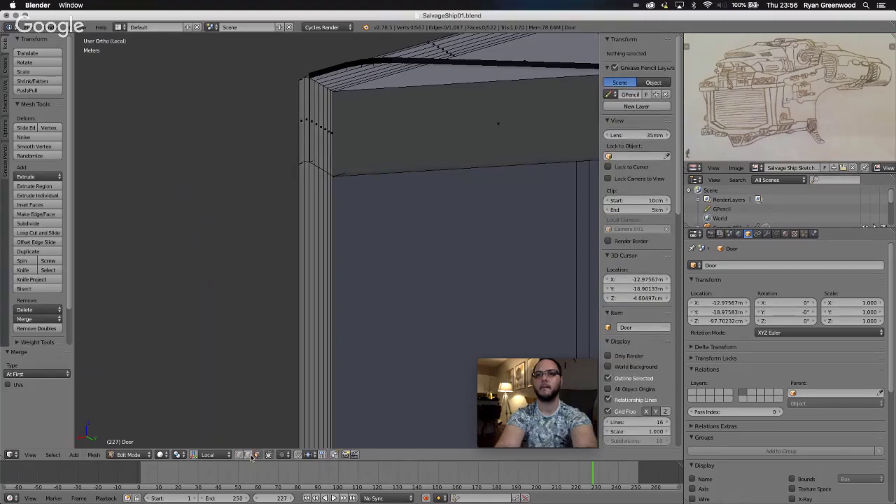
{"action": "right_click", "coordinate": [332, 133]}
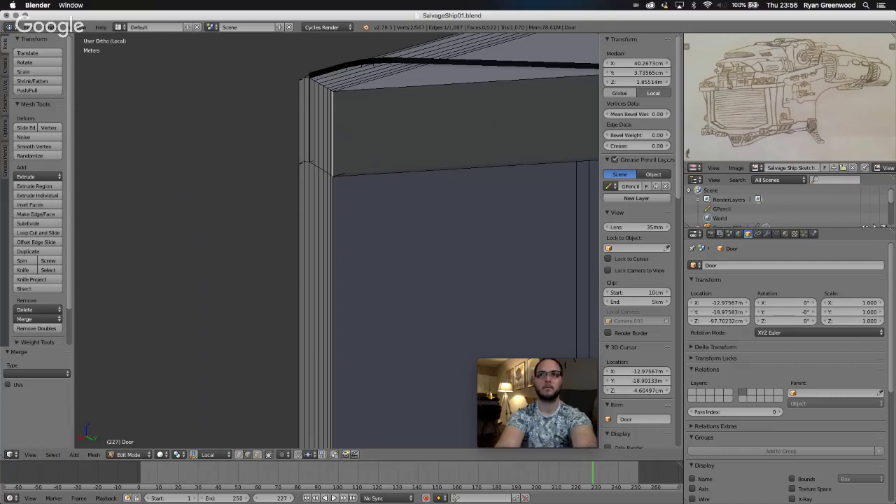
Split the selected vertical corner edge and try to move it about -3.2 cm along X in top view.
{"action": "left_click", "coordinate": [30, 456]}
{"action": "left_click", "coordinate": [40, 412]}
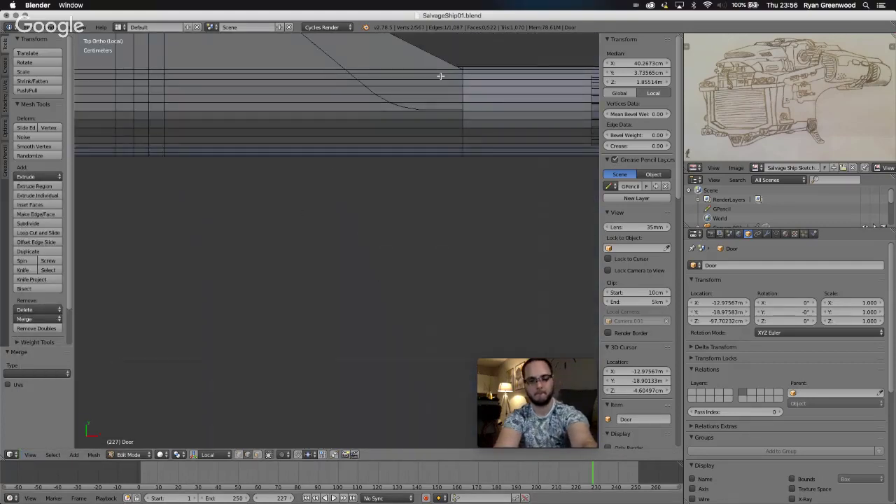
{"action": "key", "text": "y"}
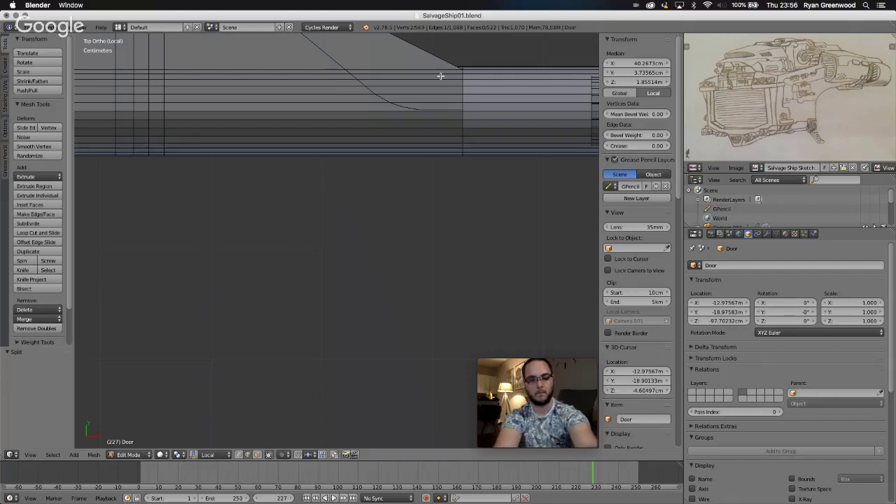
{"action": "key", "text": "g"}
{"action": "key", "text": "y"}
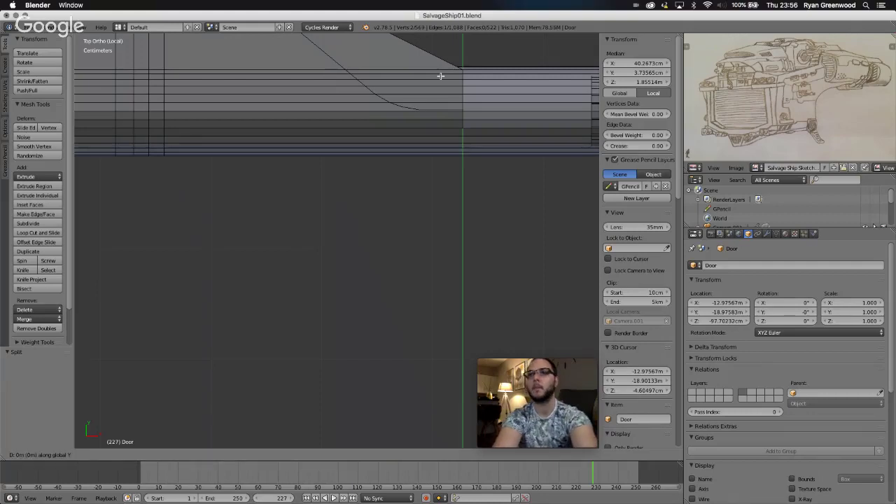
{"action": "key", "text": "x"}
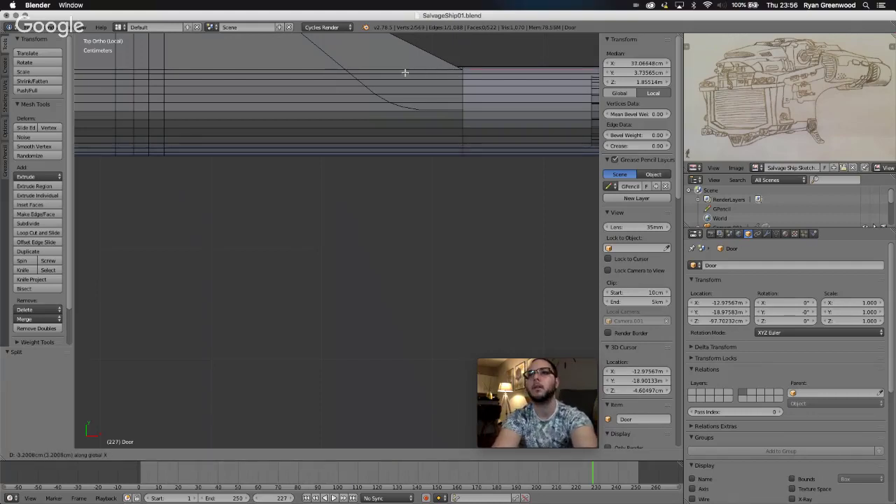
{"action": "right_click", "coordinate": [432, 77]}
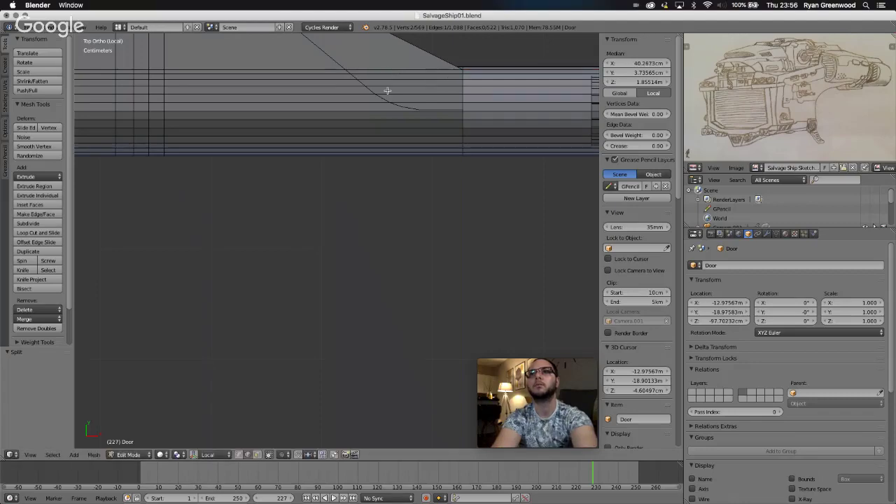
Try to move the split corner edge about 1.26 cm along X, working in an angled view of the door's end.
{"action": "middle_click_drag", "start_coordinate": [388, 92], "coordinate": [388, 91]}
{"action": "scroll", "coordinate": [388, 90], "scroll_direction": "down", "scroll_amount": 2}
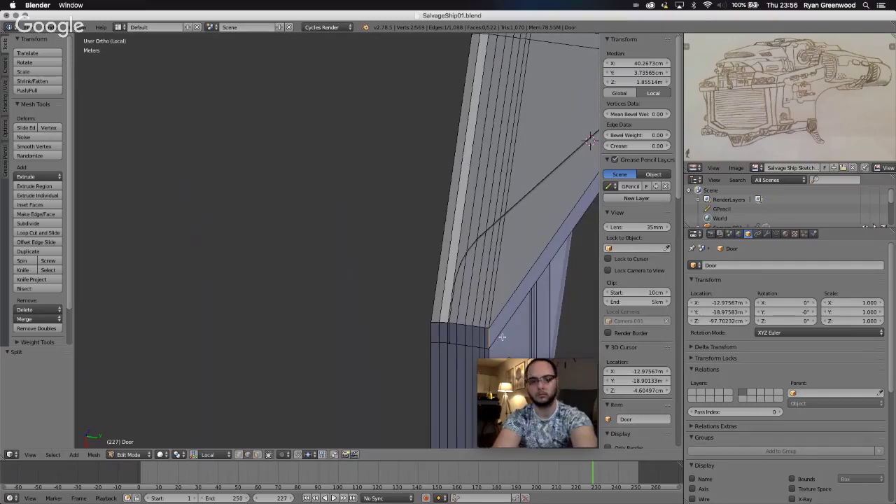
{"action": "key", "text": "g"}
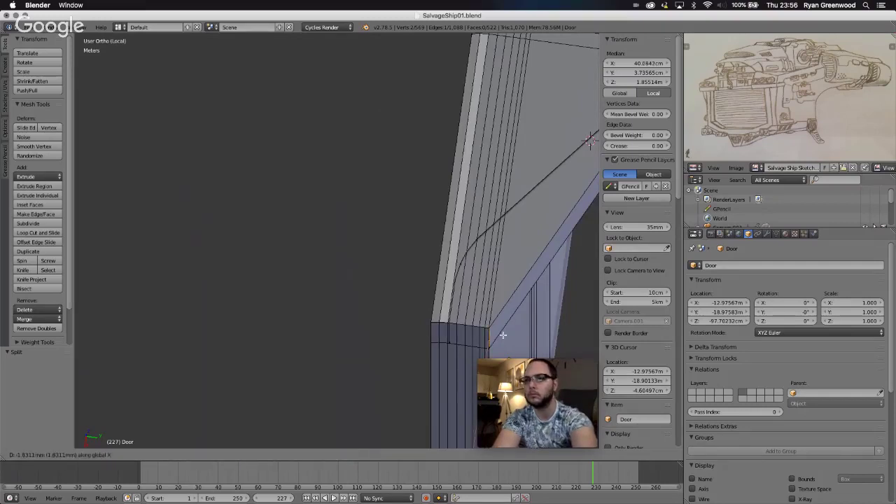
{"action": "key", "text": "x"}
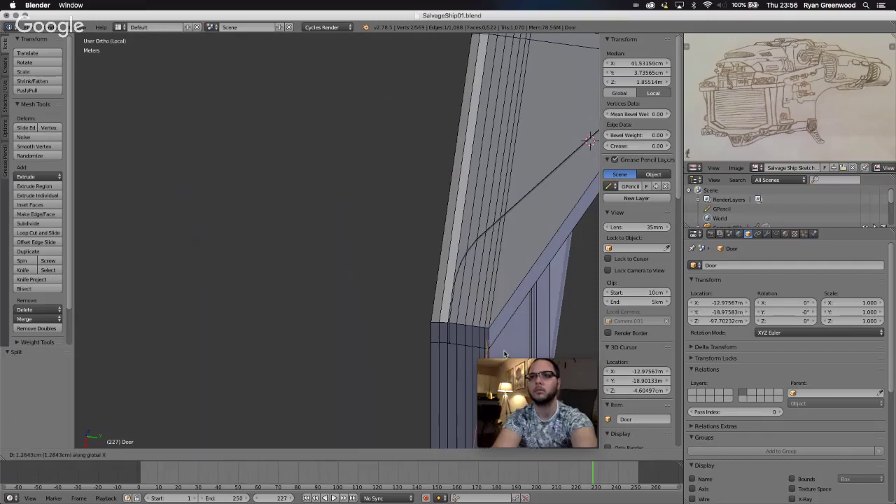
{"action": "right_click", "coordinate": [505, 353]}
Undo the edge split and select the vertical corner edge at the outer end of the sloped face again.
{"action": "scroll", "coordinate": [494, 339], "scroll_direction": "left", "scroll_amount": 2}
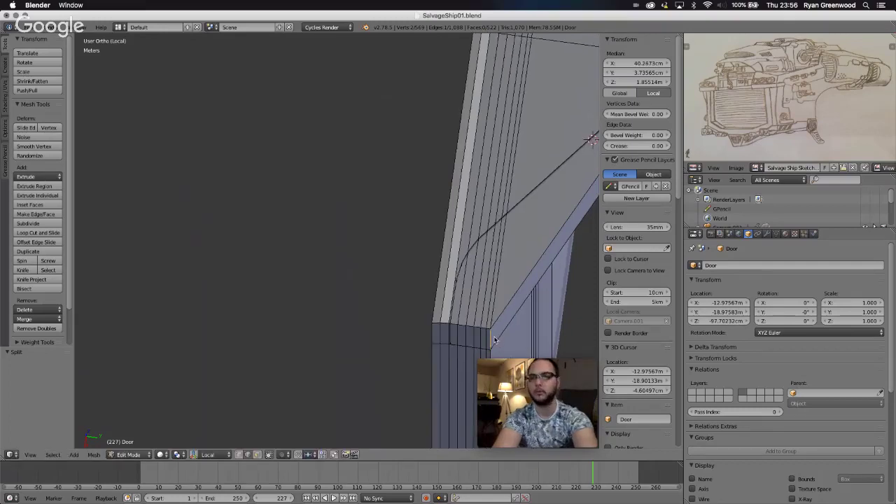
{"action": "scroll", "coordinate": [495, 339], "scroll_direction": "up", "scroll_amount": 5}
{"action": "scroll", "coordinate": [493, 339], "scroll_direction": "down", "scroll_amount": 8, "text": "ctrl"}
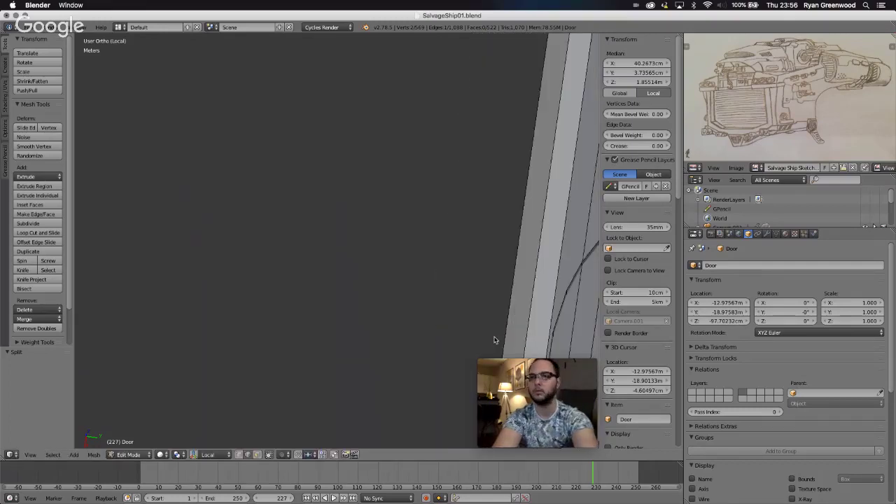
{"action": "scroll", "coordinate": [494, 339], "scroll_direction": "down", "scroll_amount": 5}
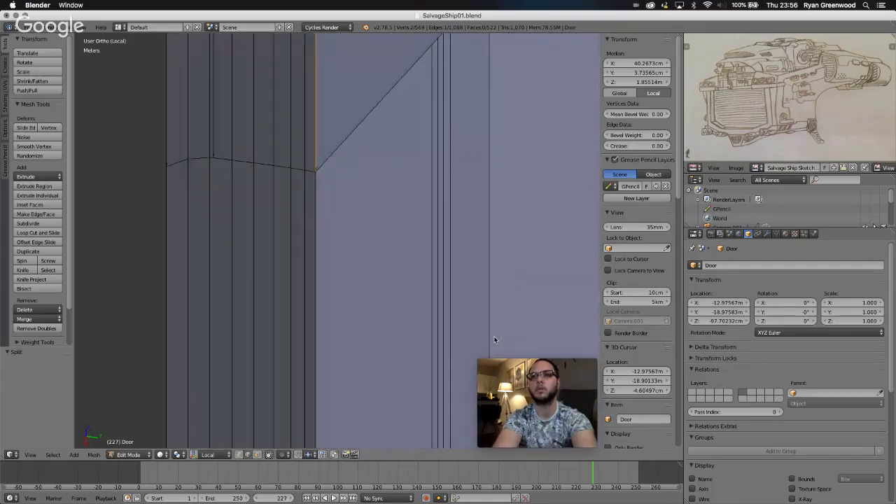
{"action": "scroll", "coordinate": [495, 340], "scroll_direction": "up", "scroll_amount": 5, "text": "shift"}
{"action": "scroll", "coordinate": [494, 339], "scroll_direction": "up", "scroll_amount": 3}
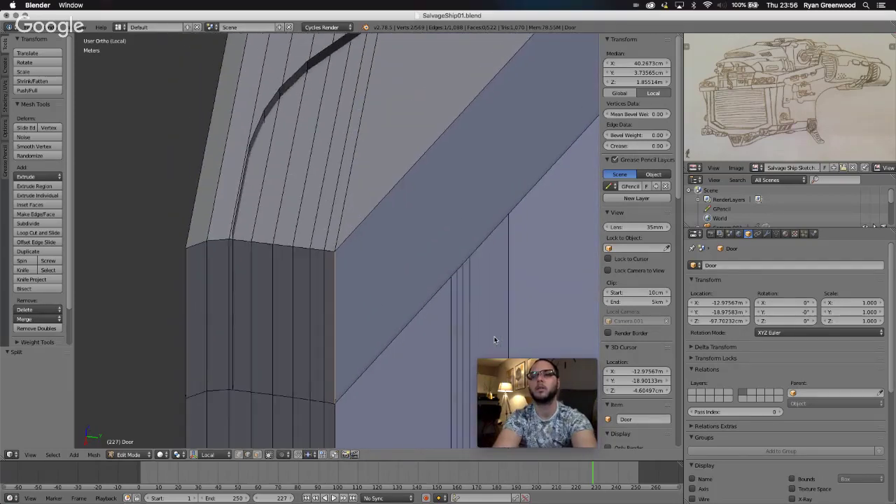
{"action": "key", "text": "a"}
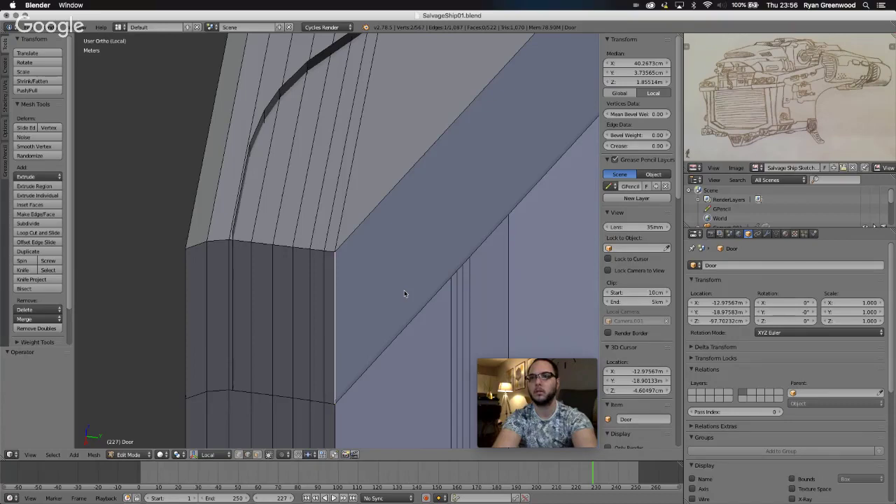
{"action": "right_click", "coordinate": [336, 315]}
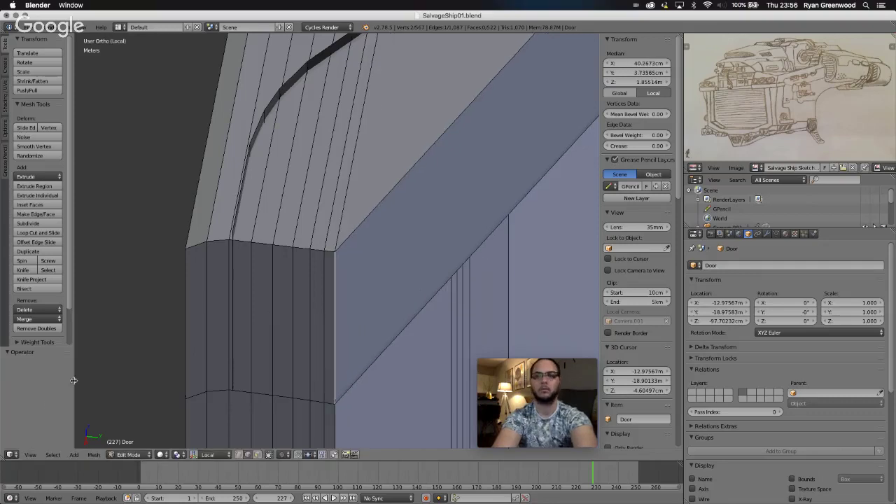
Try to move the selected vertical corner edge of the door block about -10.59 cm along X in top view.
{"action": "left_click", "coordinate": [32, 456]}
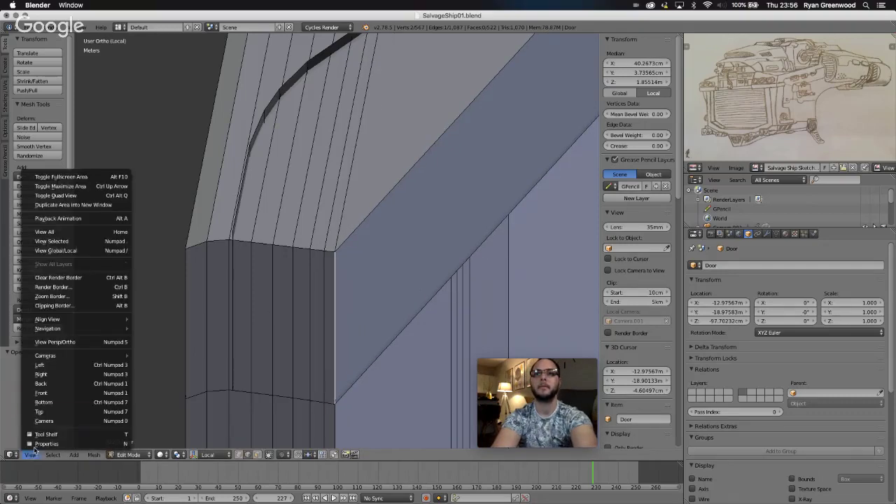
{"action": "left_click", "coordinate": [42, 410]}
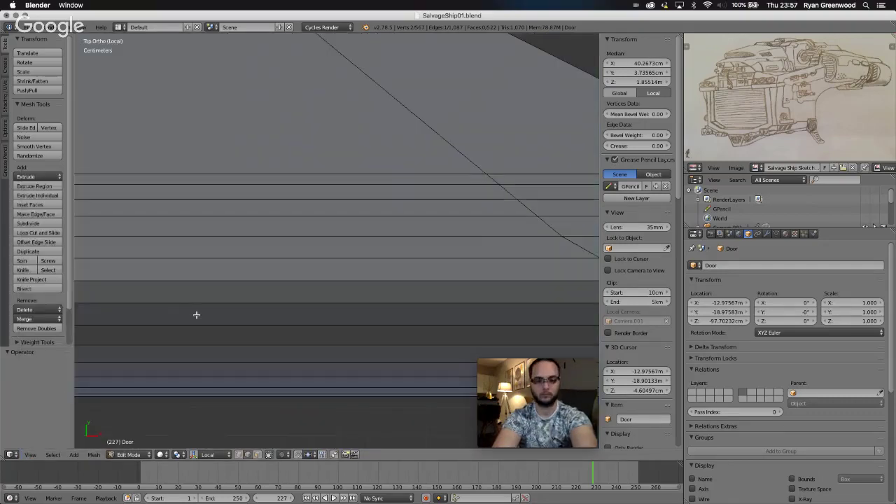
{"action": "scroll", "coordinate": [197, 315], "scroll_direction": "right", "scroll_amount": 10, "text": "shift"}
{"action": "scroll", "coordinate": [196, 315], "scroll_direction": "down", "scroll_amount": 2, "text": "ctrl"}
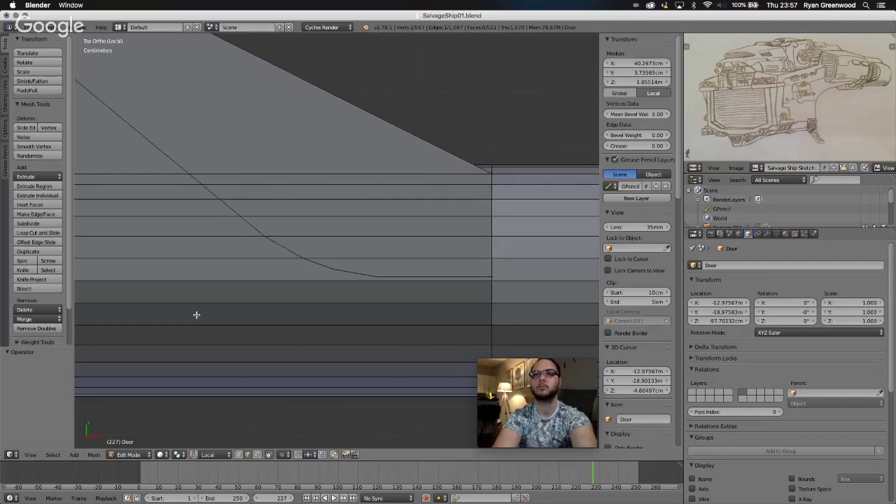
{"action": "key", "text": "g"}
{"action": "key", "text": "x"}
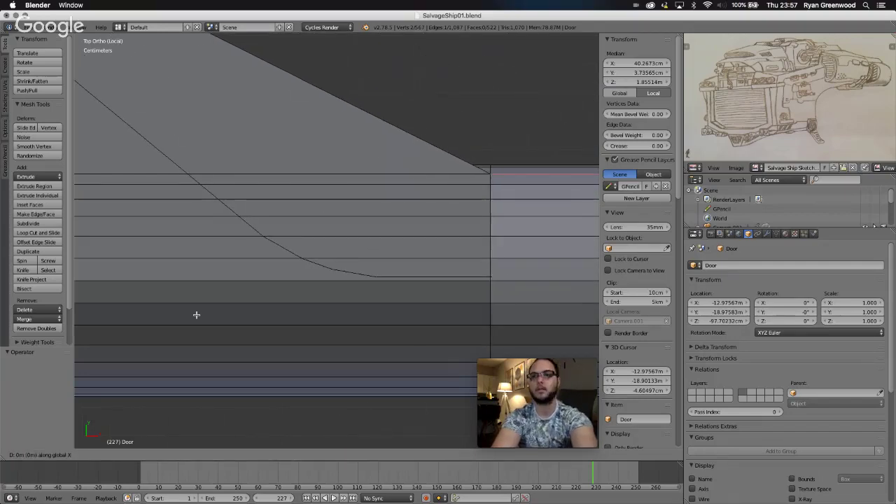
{"action": "left_click", "coordinate": [422, 260]}
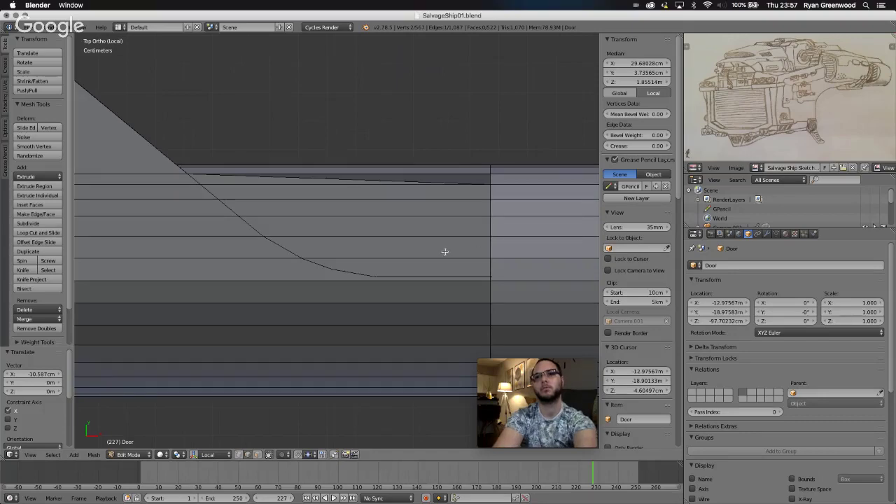
{"action": "middle_click_drag", "start_coordinate": [445, 251], "coordinate": [444, 251]}
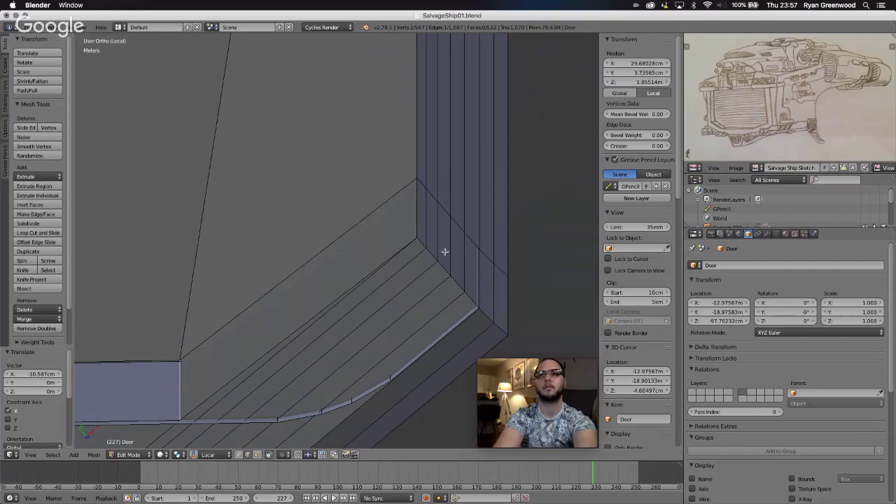
{"action": "key", "text": "ctrl+z"}
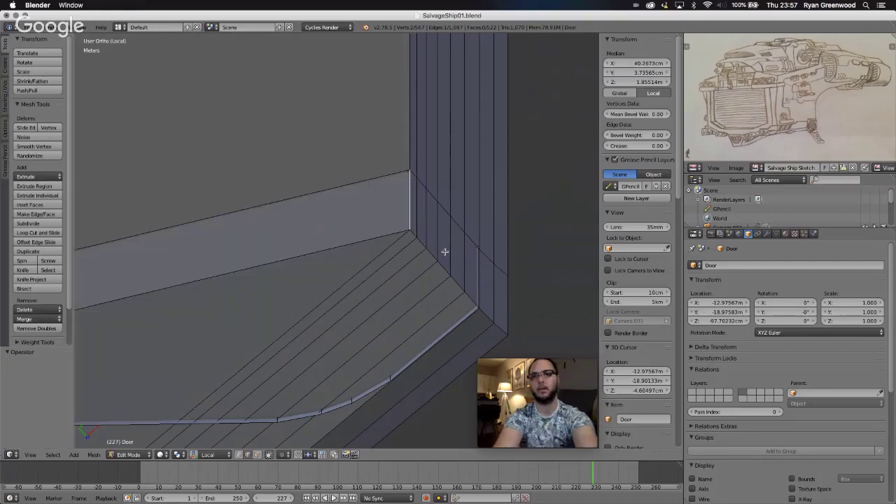
Try a single loop cut around the door just below the top block, slid up close to the block's lower edge.
{"action": "scroll", "coordinate": [445, 215], "scroll_direction": "up", "scroll_amount": 8}
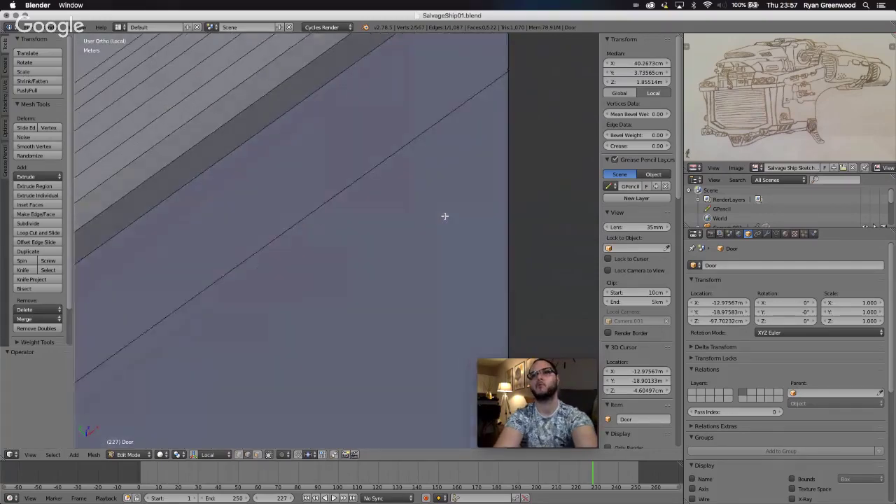
{"action": "scroll", "coordinate": [445, 216], "scroll_direction": "down", "scroll_amount": 5}
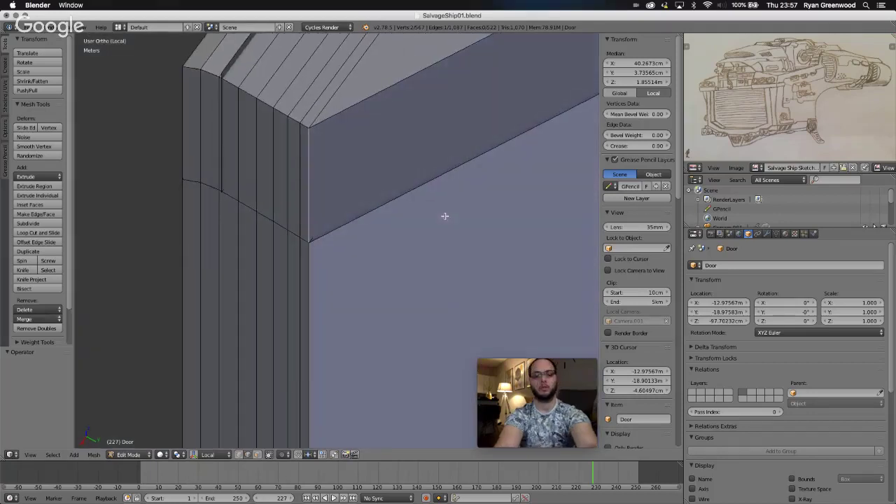
{"action": "scroll", "coordinate": [445, 216], "scroll_direction": "down", "scroll_amount": 2}
{"action": "middle_click_drag", "start_coordinate": [444, 216], "coordinate": [445, 216]}
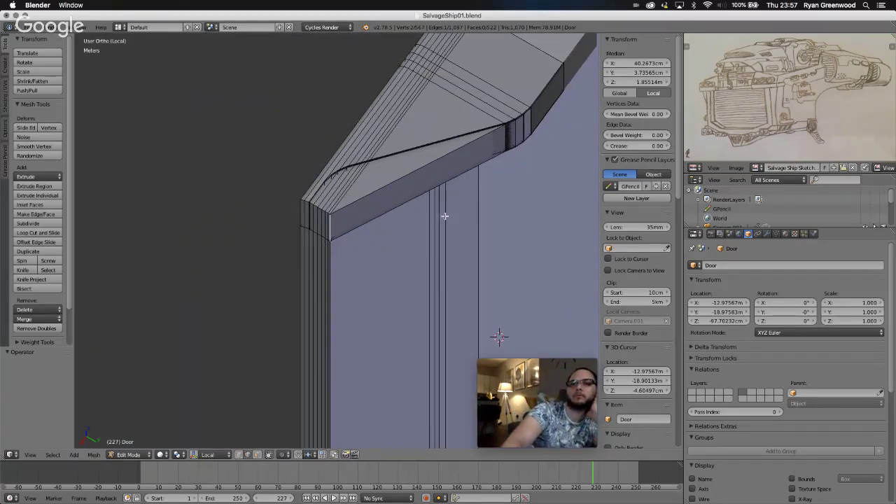
{"action": "middle_click_drag", "start_coordinate": [444, 216], "coordinate": [445, 216]}
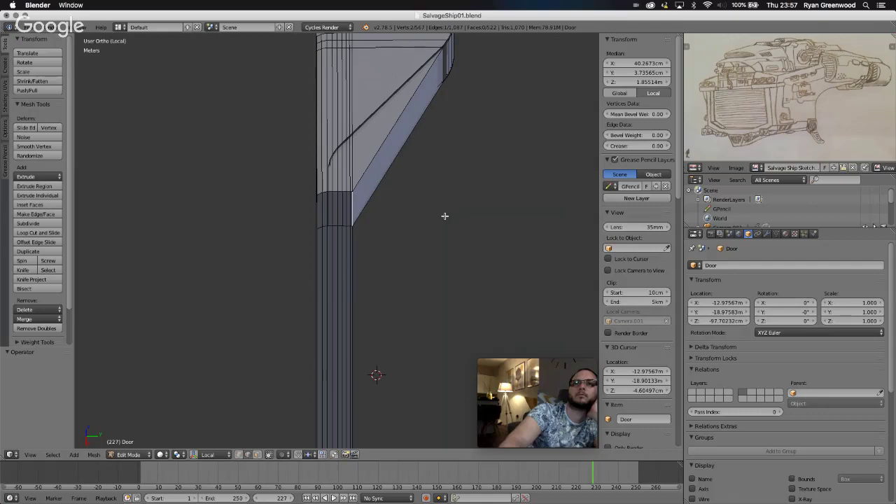
{"action": "middle_click_drag", "start_coordinate": [336, 236], "coordinate": [336, 235]}
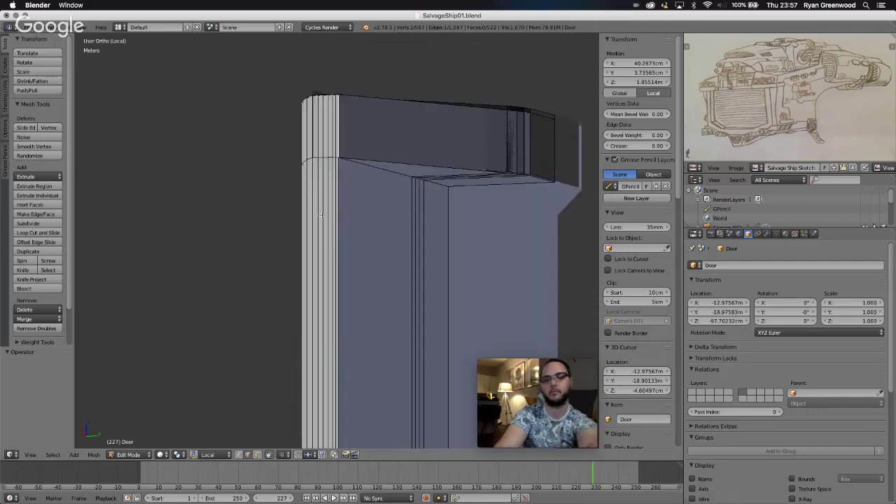
{"action": "key", "text": "ctrl+r"}
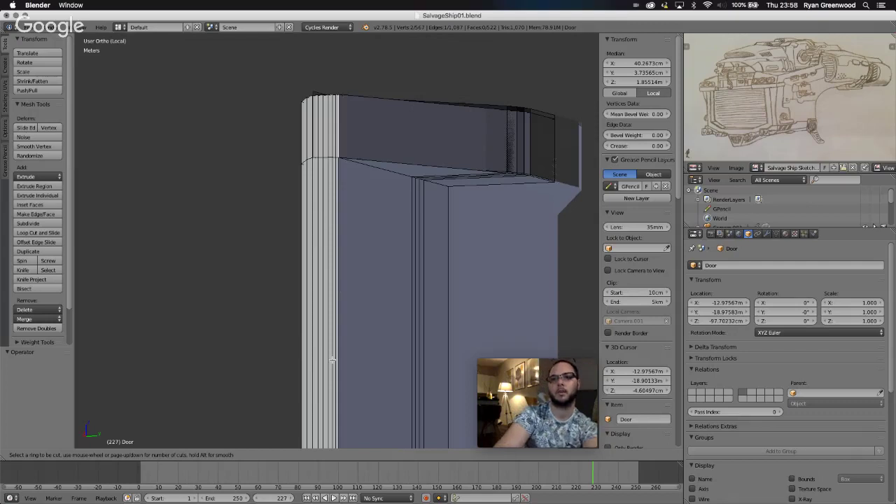
{"action": "key", "text": "Escape"}
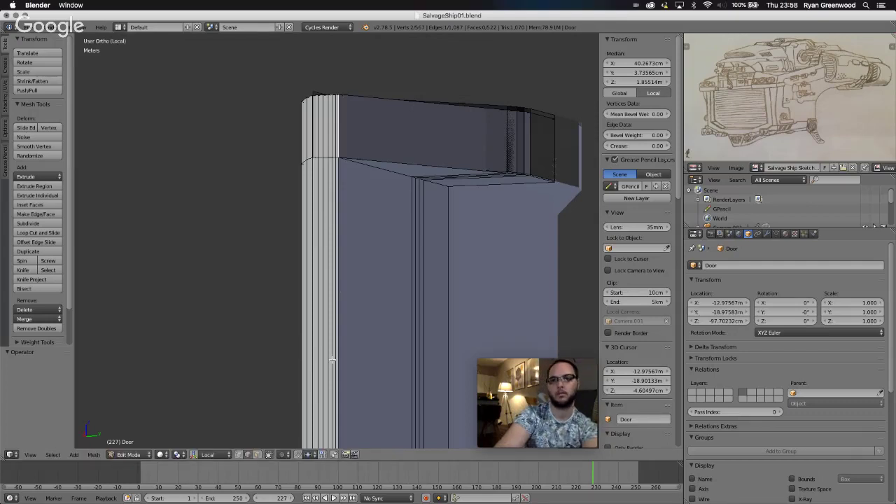
{"action": "scroll", "coordinate": [333, 359], "scroll_direction": "down", "scroll_amount": 6}
{"action": "scroll", "coordinate": [332, 360], "scroll_direction": "down", "scroll_amount": 1}
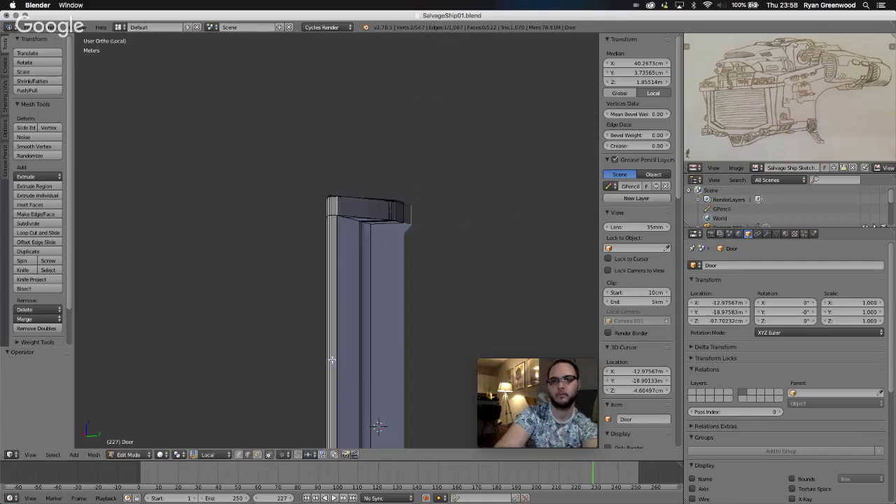
{"action": "key", "text": "ctrl+r"}
{"action": "left_click", "coordinate": [331, 395]}
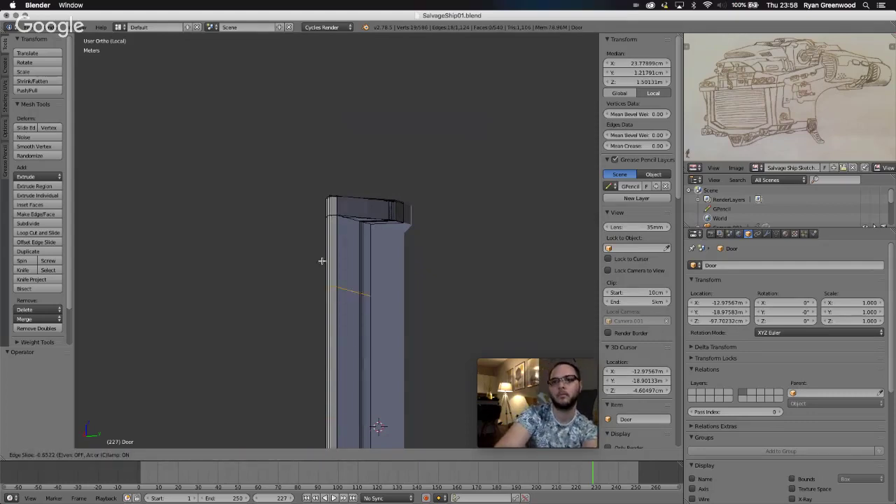
{"action": "left_click", "coordinate": [323, 199]}
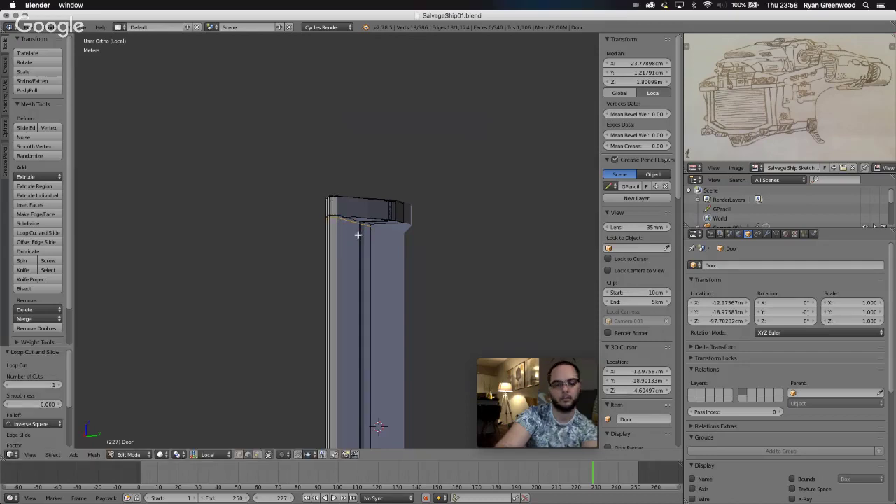
Try to raise the new edge loop about 8.9 mm along Z toward the block's lower edge, checking it from both sides.
{"action": "scroll", "coordinate": [358, 234], "scroll_direction": "up", "scroll_amount": 8}
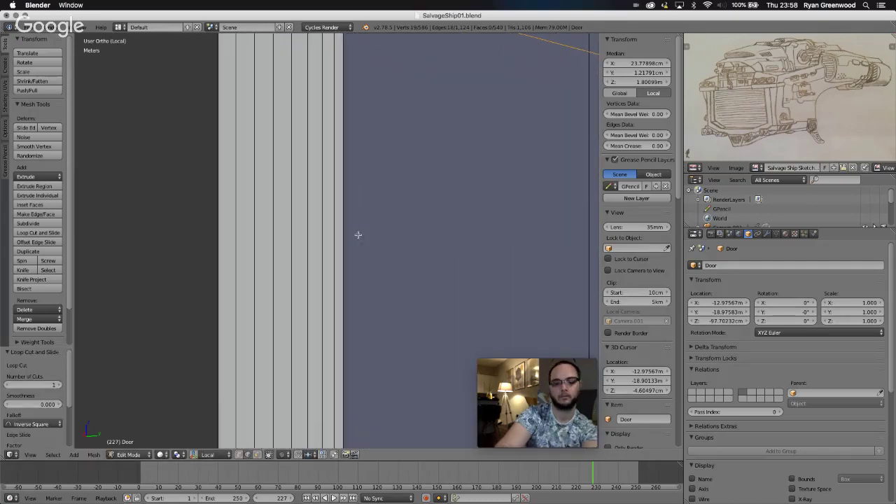
{"action": "scroll", "coordinate": [358, 235], "scroll_direction": "down", "scroll_amount": 3}
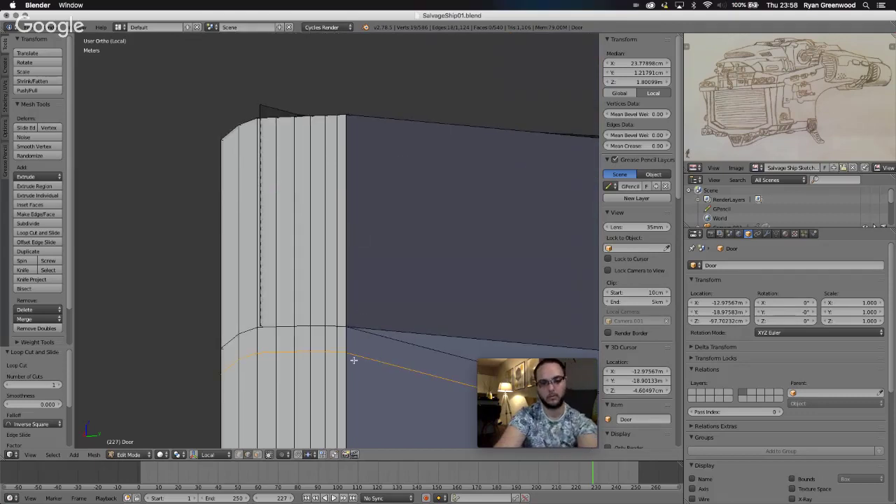
{"action": "key", "text": "g"}
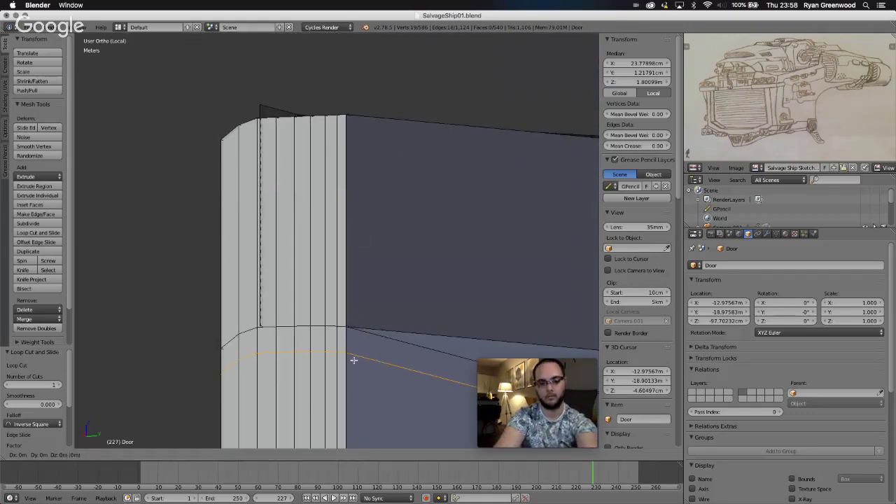
{"action": "key", "text": "z"}
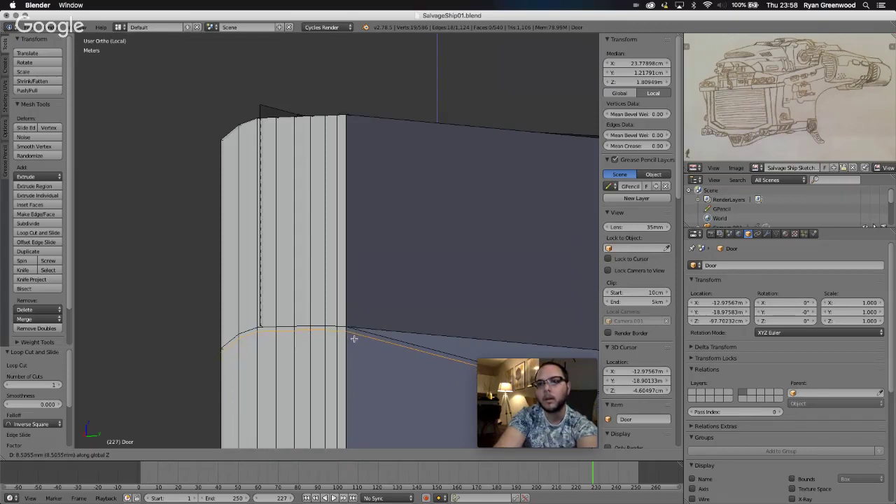
{"action": "left_click", "coordinate": [354, 338]}
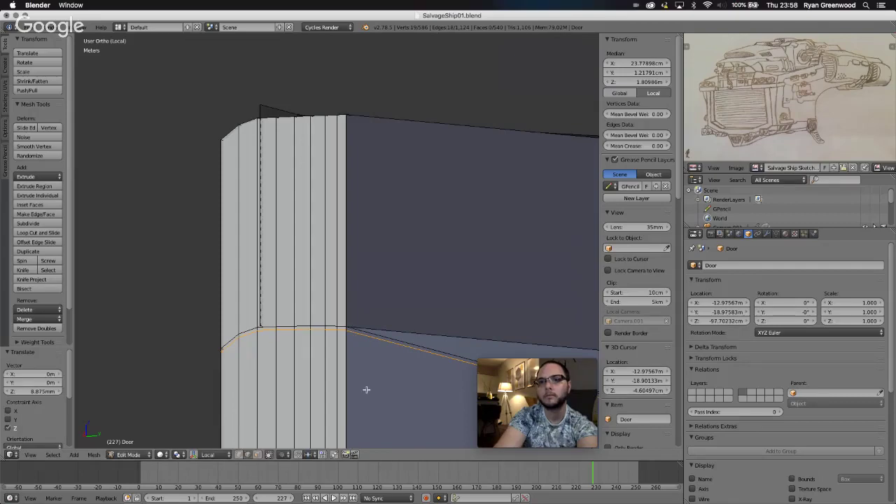
{"action": "scroll", "coordinate": [367, 390], "scroll_direction": "left", "scroll_amount": 10}
{"action": "scroll", "coordinate": [366, 390], "scroll_direction": "left", "scroll_amount": 10}
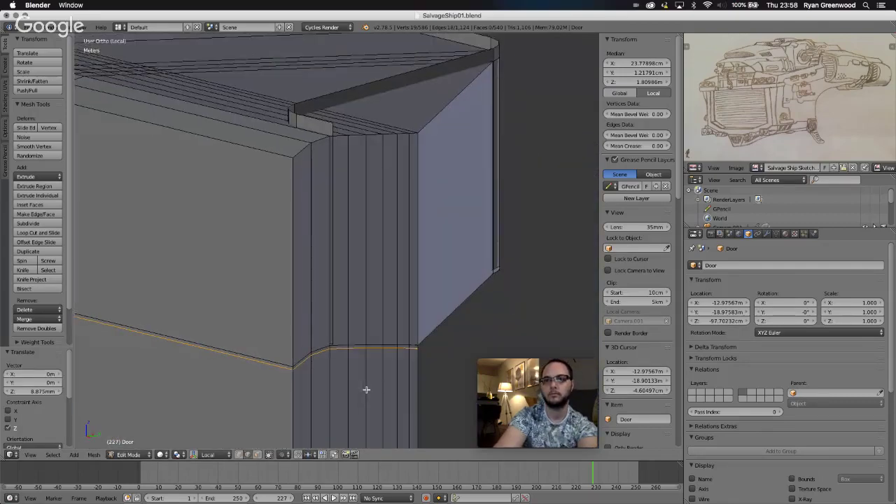
{"action": "scroll", "coordinate": [366, 390], "scroll_direction": "left", "scroll_amount": 3}
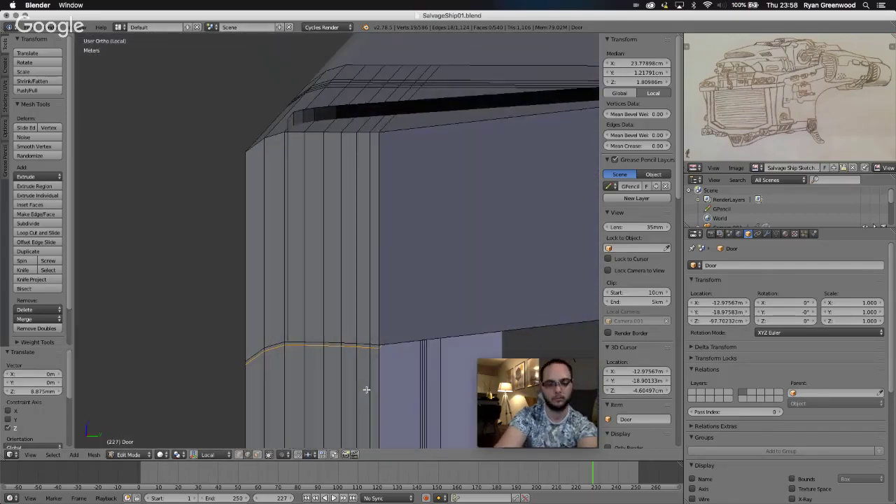
Undo the loop's vertical move, the loop cut and the earlier corner edge selection.
{"action": "key", "text": "ctrl+z"}
{"action": "key", "text": "ctrl+z"}
{"action": "key", "text": "ctrl+z"}
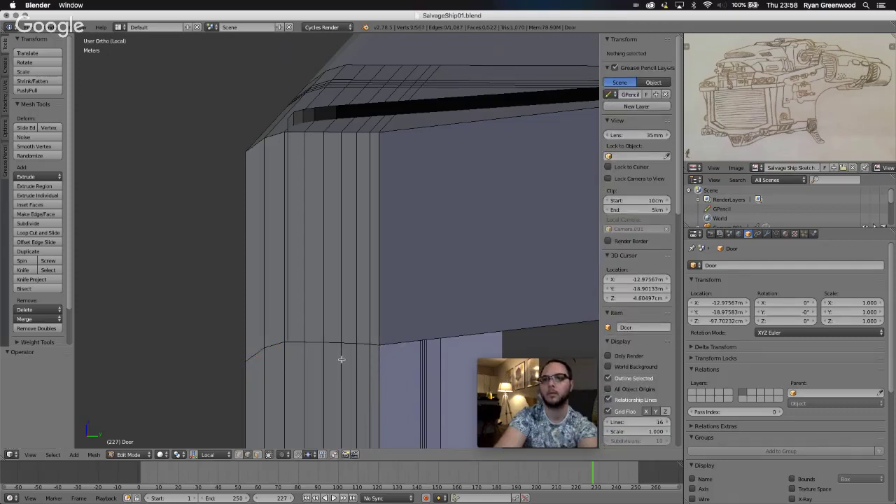
Select the run of short edges across the door's narrow end at the top block's base, plus the adjoining diagonal underside edge.
{"action": "scroll", "coordinate": [342, 359], "scroll_direction": "down", "scroll_amount": 6}
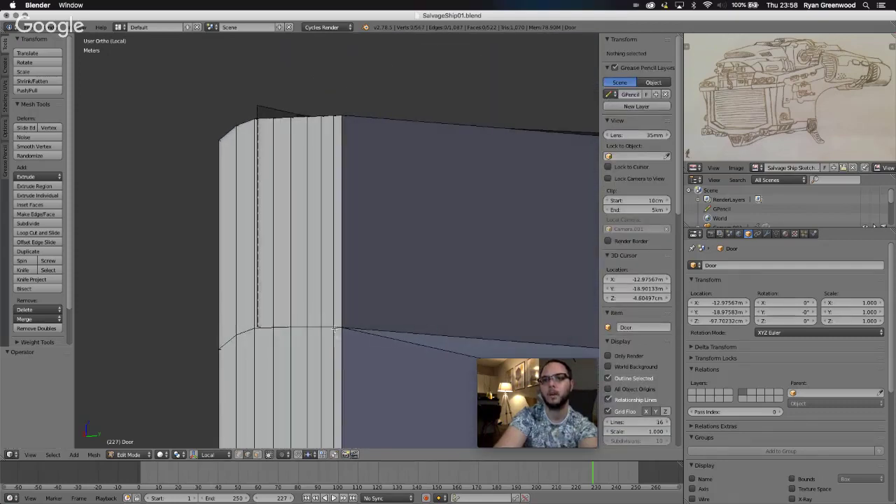
{"action": "right_click", "coordinate": [336, 326]}
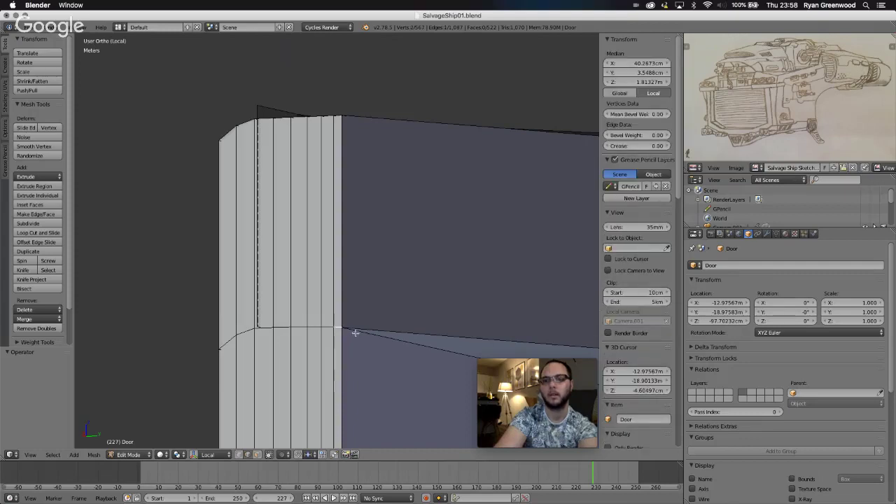
{"action": "right_click", "coordinate": [353, 331], "text": "shift"}
{"action": "right_click", "coordinate": [325, 328], "text": "shift"}
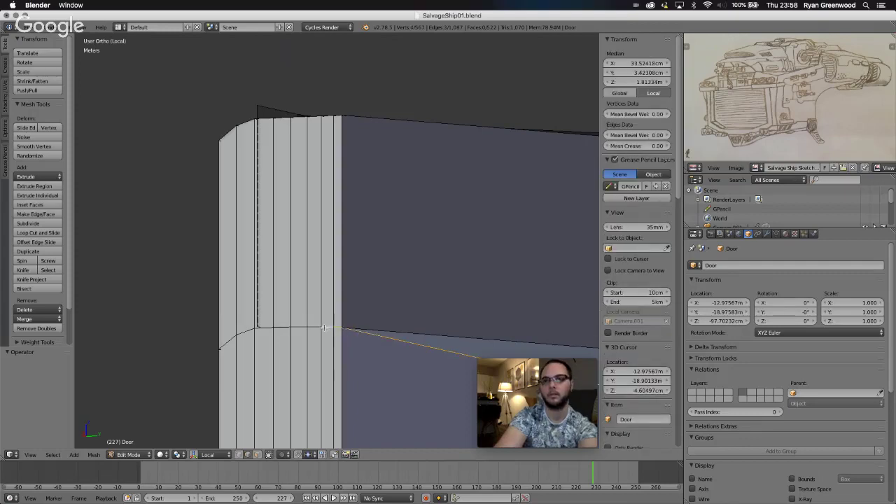
{"action": "right_click", "coordinate": [299, 327], "text": "shift"}
{"action": "right_click", "coordinate": [282, 325], "text": "shift"}
{"action": "right_click", "coordinate": [264, 327], "text": "shift"}
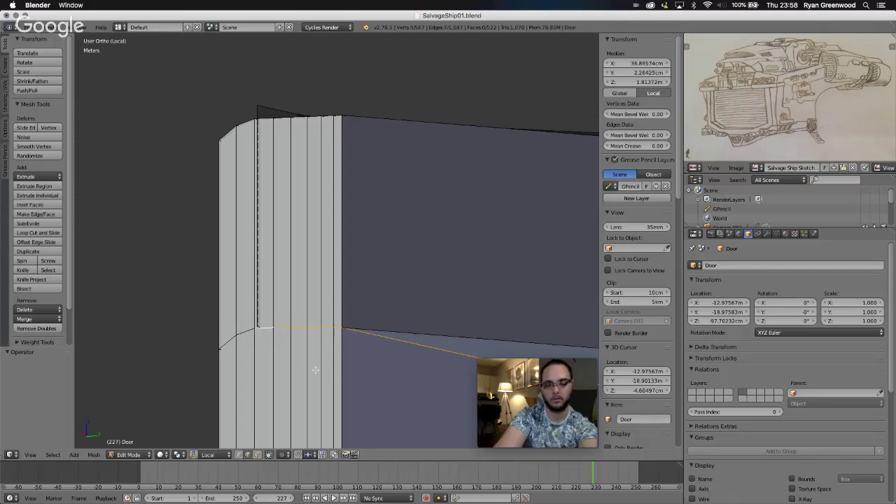
Examine the top block's underside from the selected end edges to the inner corner where it meets the door panel.
{"action": "scroll", "coordinate": [315, 370], "scroll_direction": "up", "scroll_amount": 2}
{"action": "scroll", "coordinate": [316, 370], "scroll_direction": "down", "scroll_amount": 1}
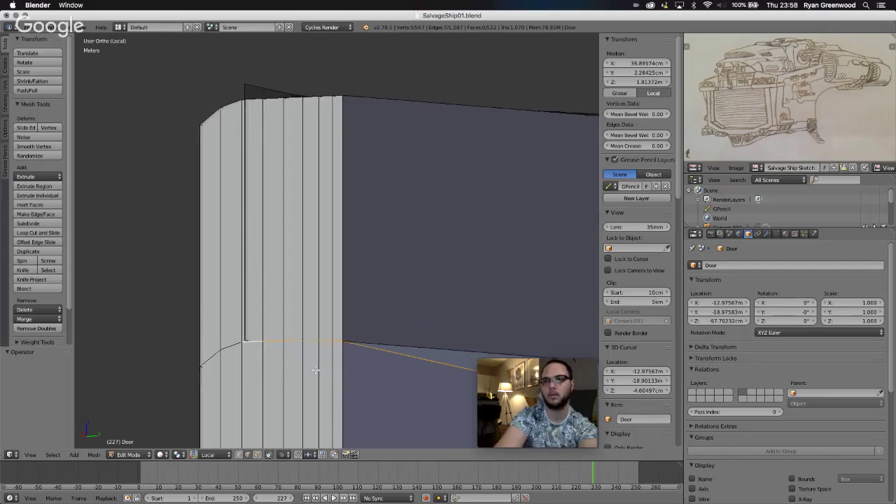
{"action": "scroll", "coordinate": [316, 370], "scroll_direction": "down", "scroll_amount": 4}
{"action": "scroll", "coordinate": [315, 370], "scroll_direction": "left", "scroll_amount": 5}
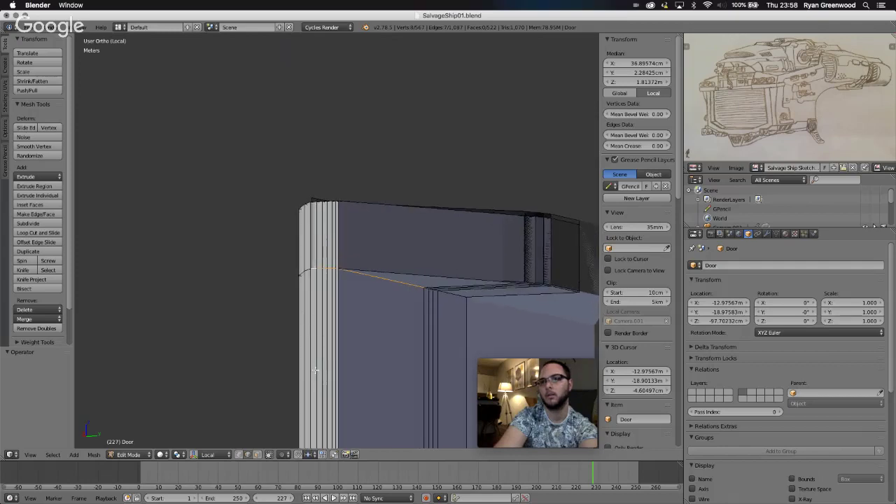
{"action": "scroll", "coordinate": [378, 370], "scroll_direction": "right", "scroll_amount": 5}
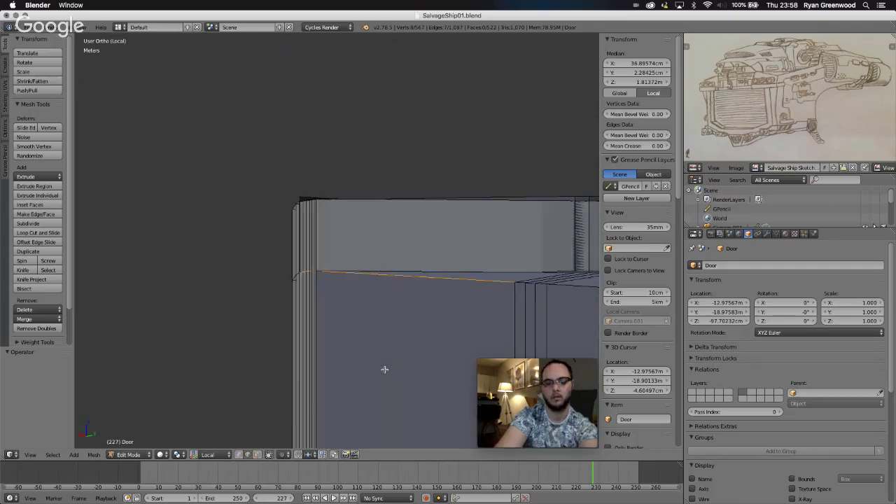
{"action": "scroll", "coordinate": [455, 376], "scroll_direction": "right", "scroll_amount": 8}
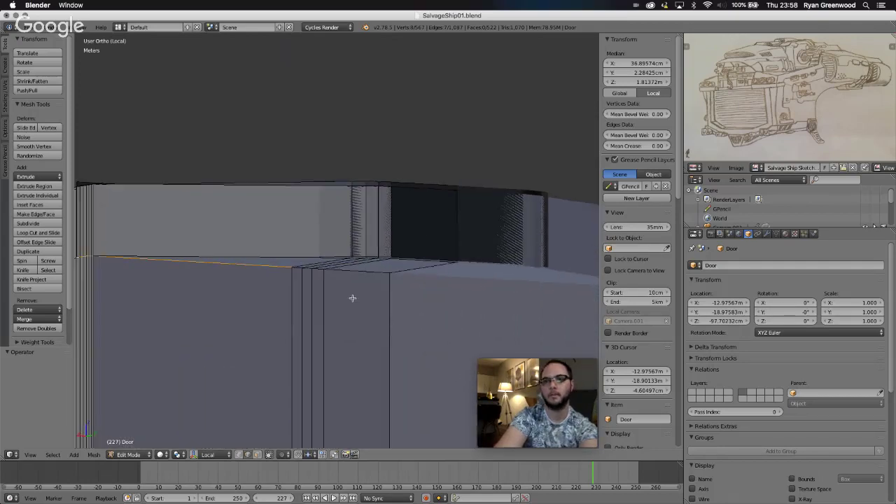
{"action": "scroll", "coordinate": [318, 276], "scroll_direction": "up", "scroll_amount": 6}
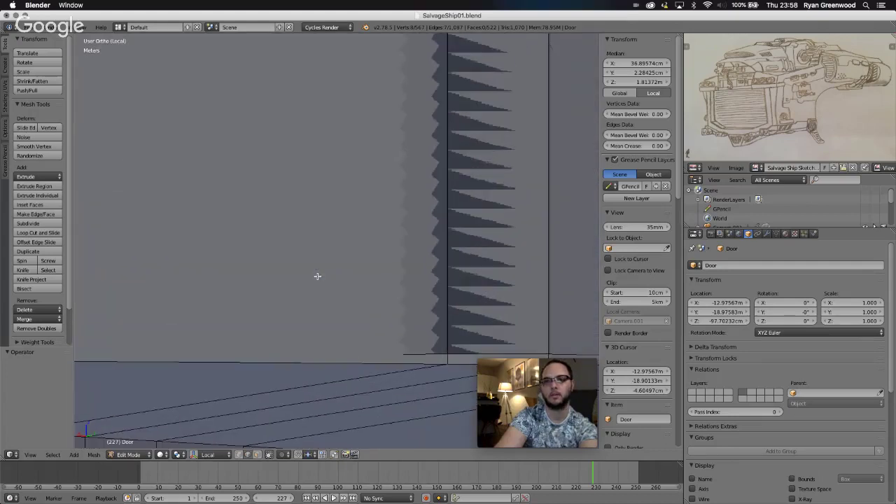
{"action": "scroll", "coordinate": [317, 276], "scroll_direction": "down", "scroll_amount": 5, "text": "shift"}
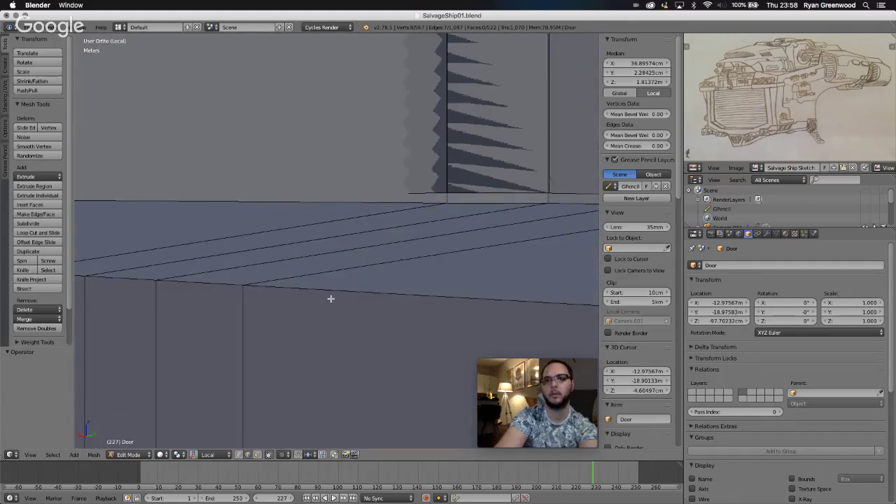
Extend the edge selection along the remaining short underside segments of the top block toward the door's narrow end.
{"action": "right_click", "coordinate": [326, 298], "text": "shift"}
{"action": "right_click", "coordinate": [189, 281], "text": "shift"}
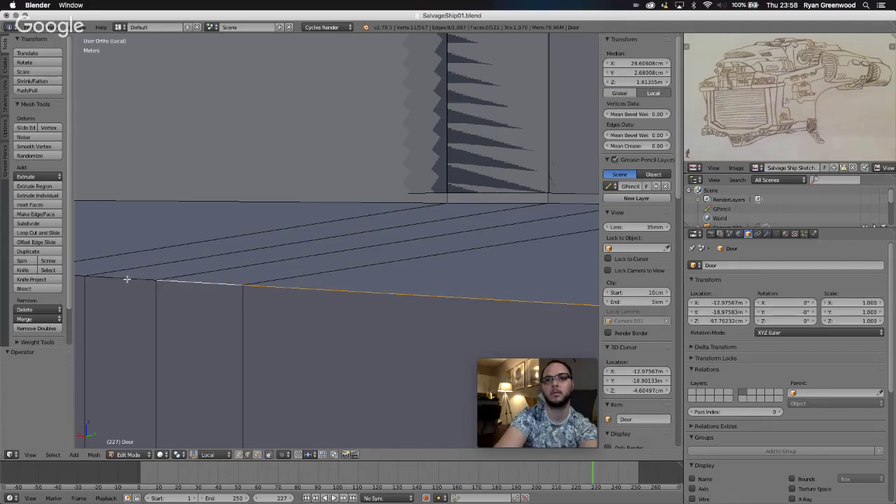
{"action": "right_click", "coordinate": [84, 275], "text": "shift"}
{"action": "right_click", "coordinate": [80, 275], "text": "shift"}
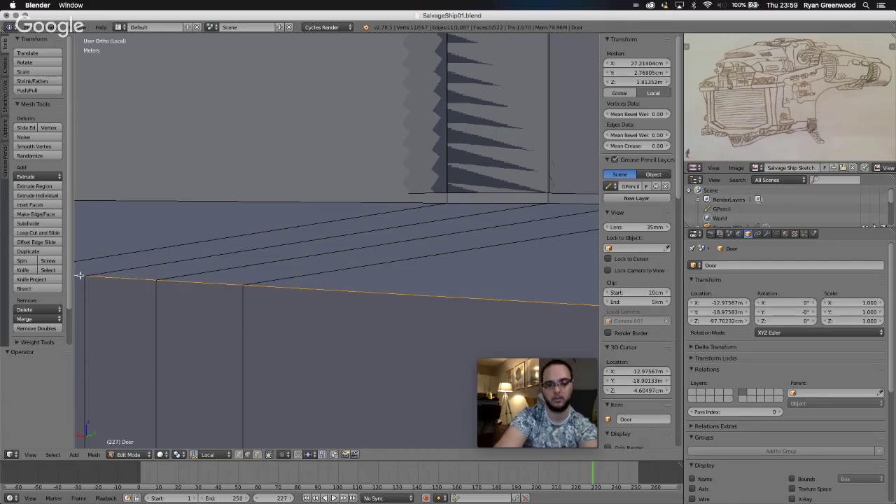
Add the vertical edge on the block's narrow end and the long top edge meeting it to the selection.
{"action": "scroll", "coordinate": [80, 276], "scroll_direction": "down", "scroll_amount": 3}
{"action": "scroll", "coordinate": [80, 275], "scroll_direction": "left", "scroll_amount": 10, "text": "shift"}
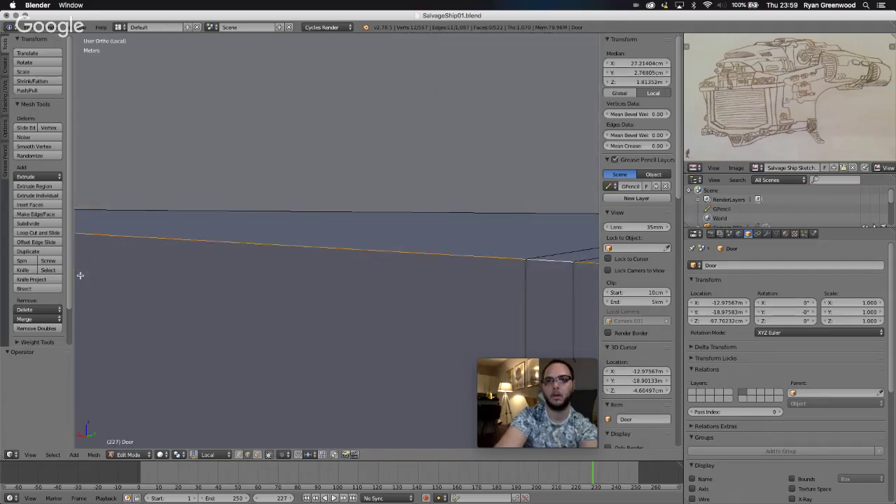
{"action": "scroll", "coordinate": [80, 275], "scroll_direction": "left", "scroll_amount": 3, "text": "shift"}
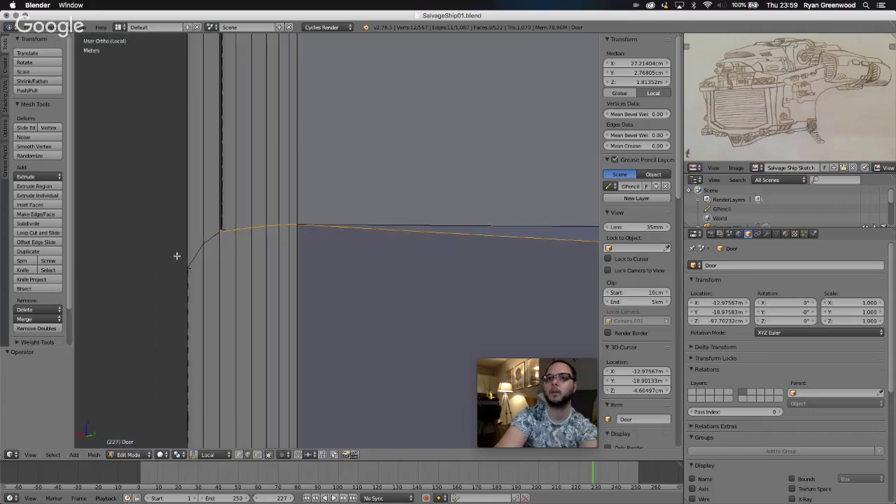
{"action": "scroll", "coordinate": [234, 259], "scroll_direction": "left", "scroll_amount": 8}
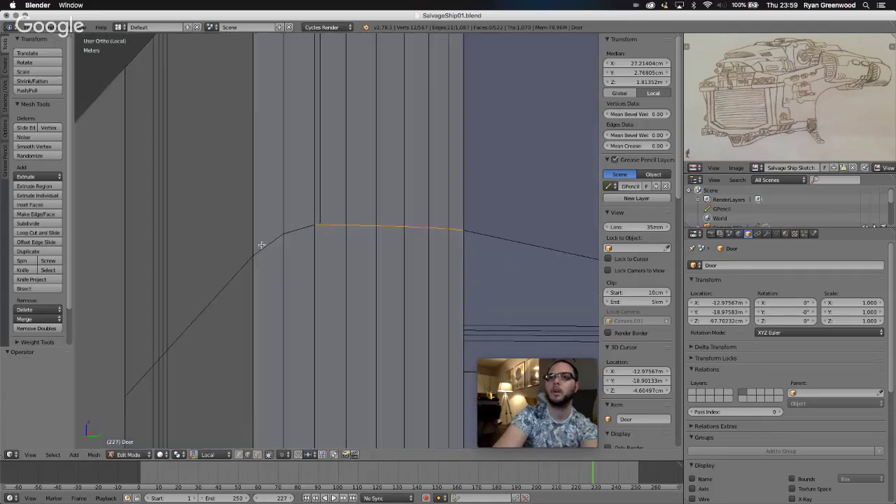
{"action": "right_click", "coordinate": [315, 197], "text": "shift"}
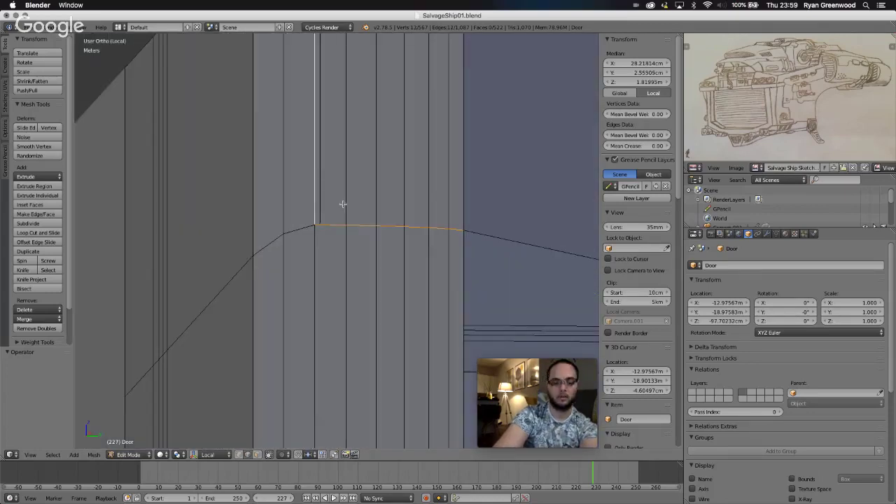
{"action": "scroll", "coordinate": [342, 204], "scroll_direction": "up", "scroll_amount": 10}
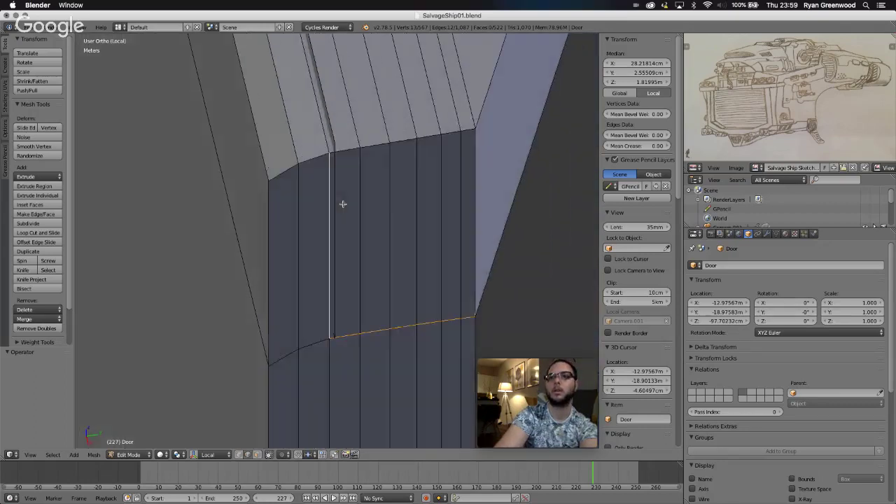
{"action": "right_click", "coordinate": [325, 159], "text": "shift"}
Continue the selection along the same top edge line, across the crossing loops, up to the door's mirror seam.
{"action": "scroll", "coordinate": [325, 159], "scroll_direction": "up", "scroll_amount": 10}
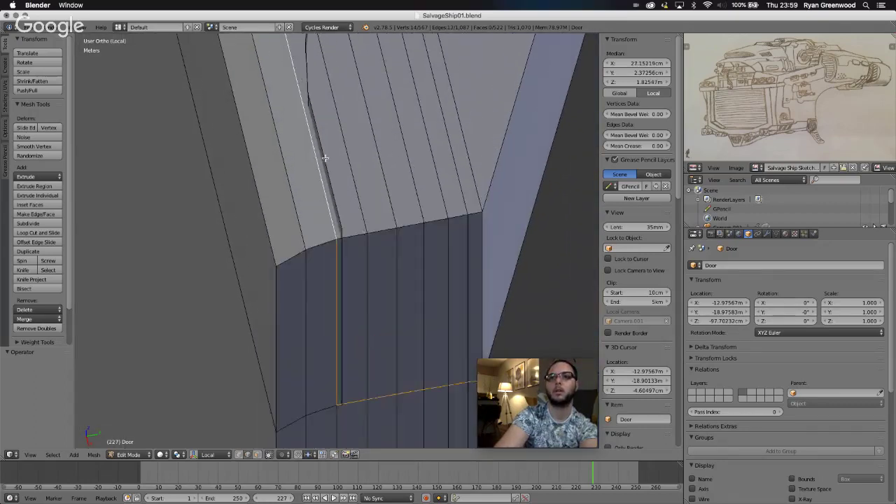
{"action": "scroll", "coordinate": [325, 159], "scroll_direction": "up", "scroll_amount": 3, "text": "shift"}
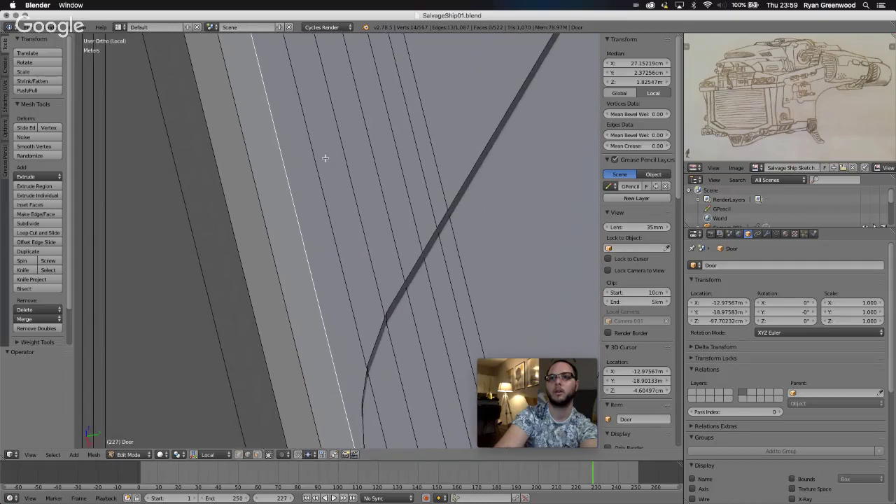
{"action": "scroll", "coordinate": [325, 158], "scroll_direction": "up", "scroll_amount": 10, "text": "shift"}
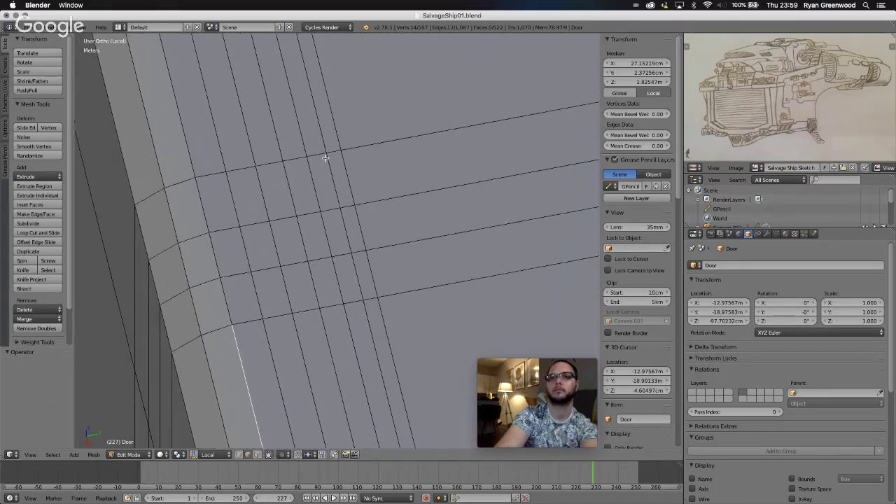
{"action": "right_click", "coordinate": [224, 308], "text": "shift"}
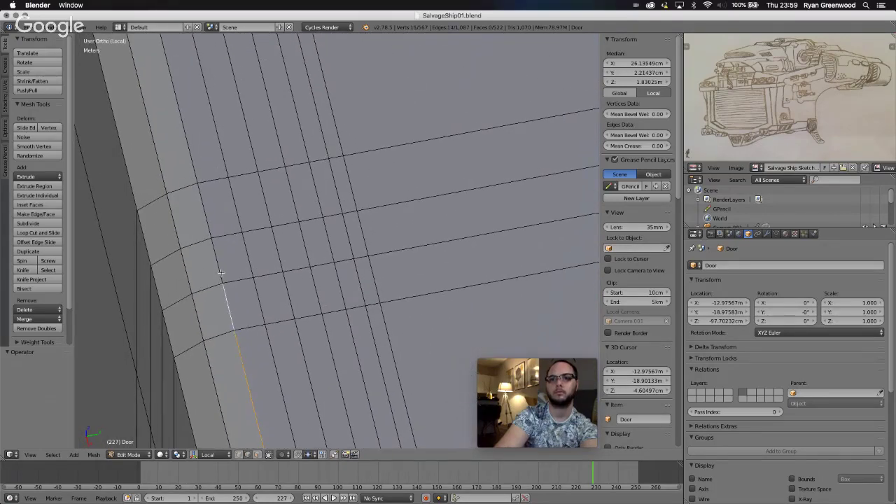
{"action": "right_click", "coordinate": [205, 220], "text": "shift"}
{"action": "right_click", "coordinate": [214, 258], "text": "shift"}
{"action": "scroll", "coordinate": [198, 213], "scroll_direction": "up", "scroll_amount": 8, "text": "shift"}
{"action": "scroll", "coordinate": [197, 212], "scroll_direction": "up", "scroll_amount": 3}
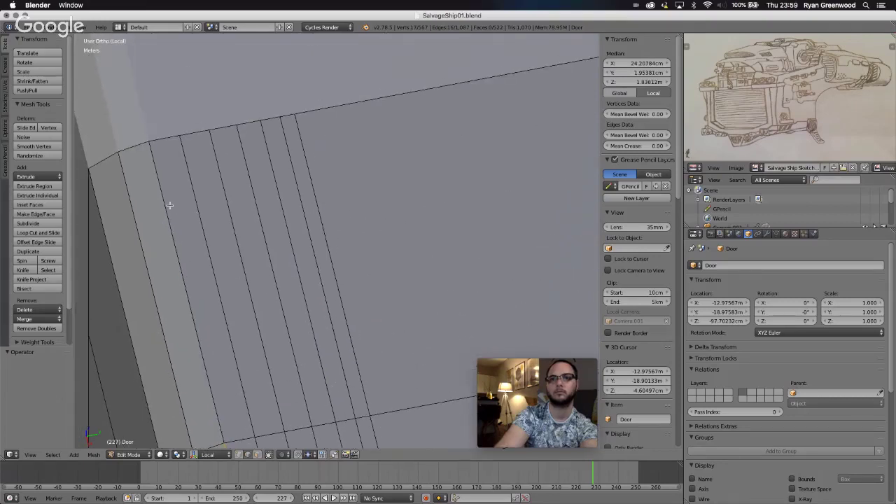
{"action": "right_click", "coordinate": [167, 205], "text": "shift"}
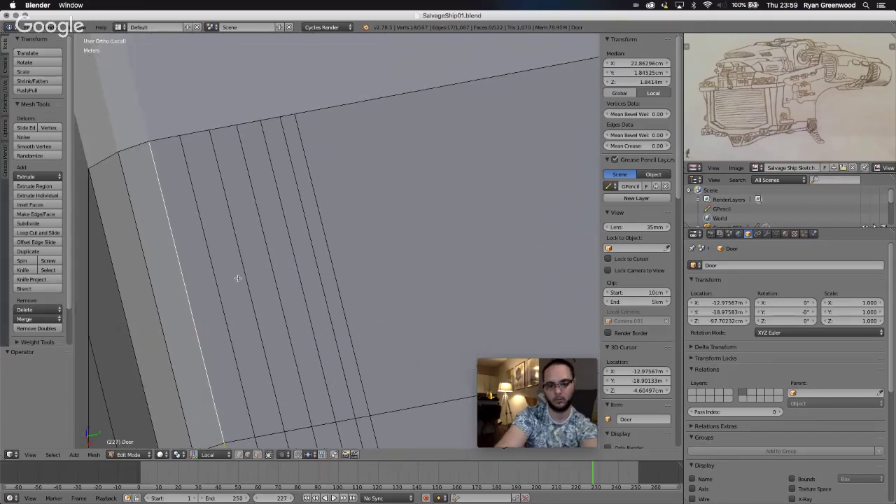
Bevel the selected edge path with an offset of about 0.000472 and one segment, checking the result around the block.
{"action": "key", "text": "ctrl+b"}
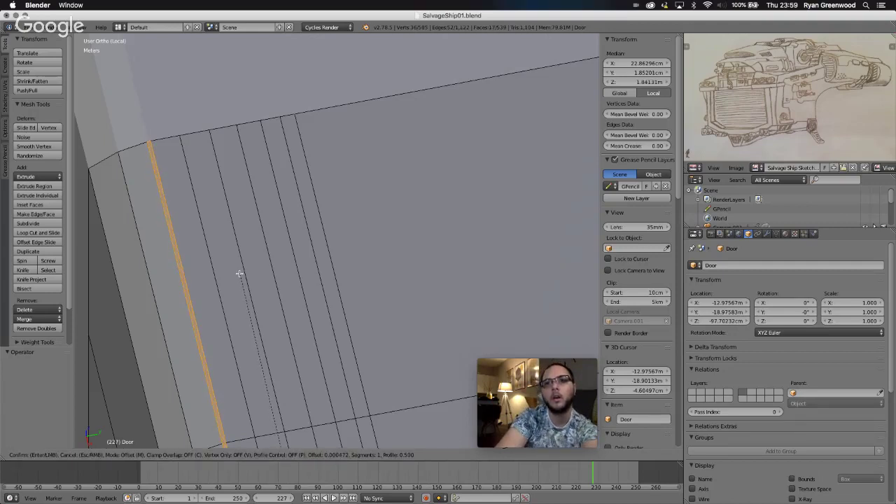
{"action": "left_click", "coordinate": [240, 273]}
{"action": "scroll", "coordinate": [225, 340], "scroll_direction": "right", "scroll_amount": 3}
{"action": "scroll", "coordinate": [225, 339], "scroll_direction": "up", "scroll_amount": 4, "text": "shift"}
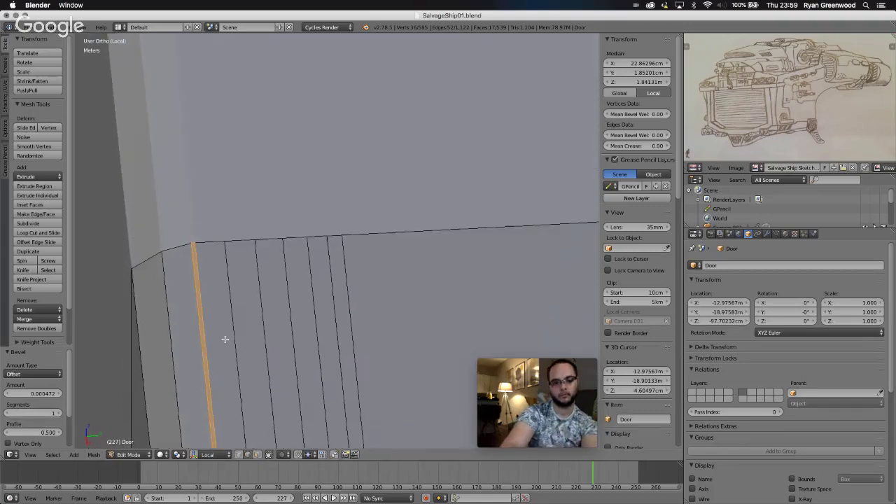
{"action": "scroll", "coordinate": [225, 339], "scroll_direction": "down", "scroll_amount": 5, "text": "ctrl"}
{"action": "scroll", "coordinate": [225, 340], "scroll_direction": "right", "scroll_amount": 6}
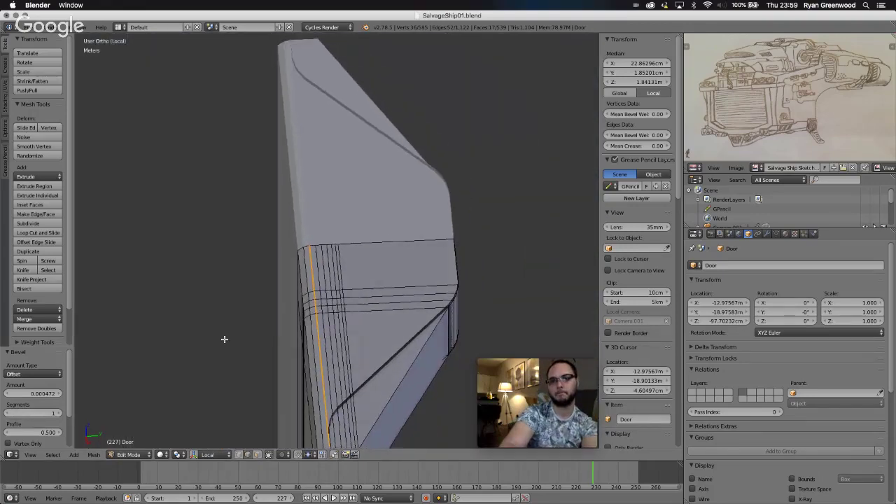
{"action": "scroll", "coordinate": [225, 339], "scroll_direction": "down", "scroll_amount": 3, "text": "ctrl"}
{"action": "scroll", "coordinate": [225, 339], "scroll_direction": "right", "scroll_amount": 2}
{"action": "scroll", "coordinate": [224, 340], "scroll_direction": "up", "scroll_amount": 5}
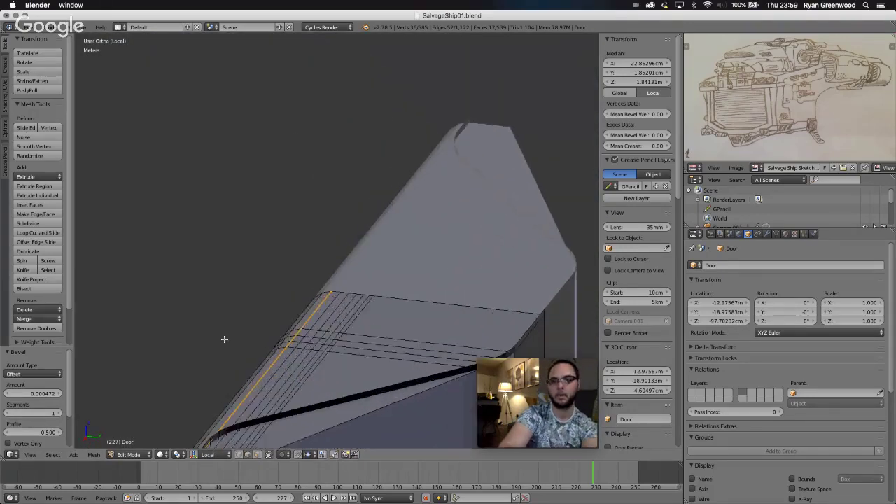
{"action": "scroll", "coordinate": [225, 340], "scroll_direction": "down", "scroll_amount": 10}
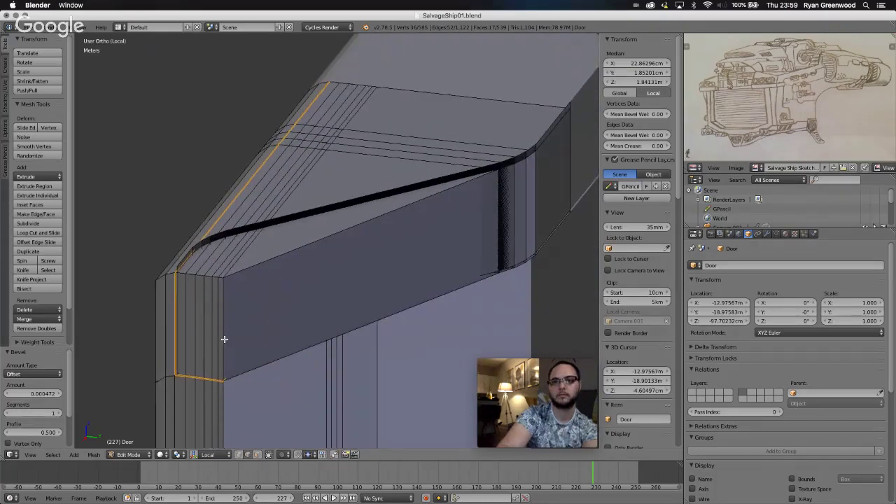
{"action": "scroll", "coordinate": [225, 339], "scroll_direction": "down", "scroll_amount": 8}
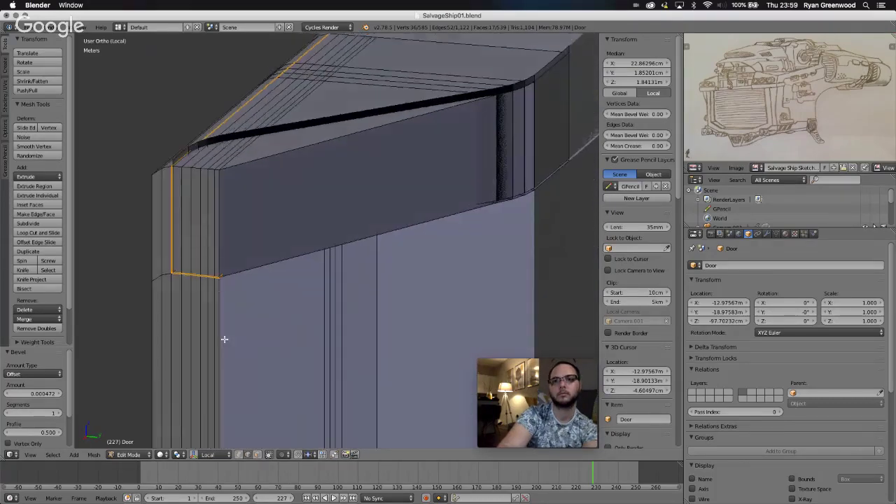
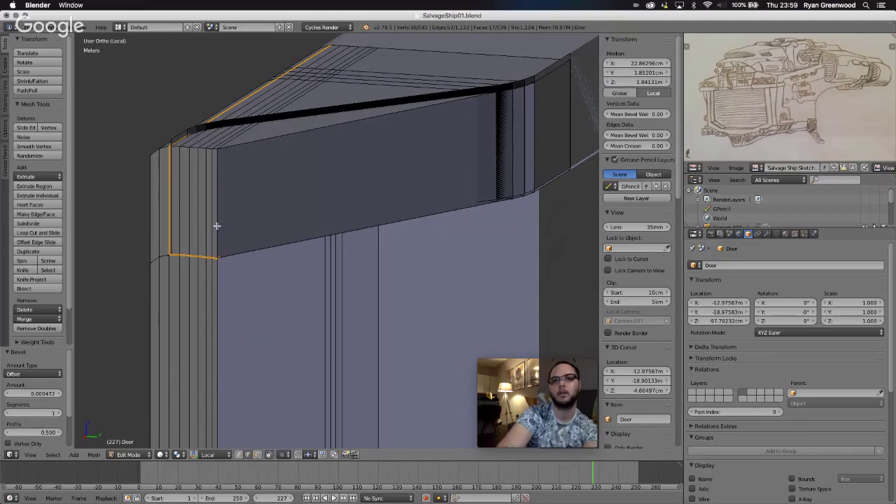
Move the vertical corner edge between the block's diagonal face and narrow end about -10.48 cm along X in top view.
{"action": "right_click", "coordinate": [135, 256]}
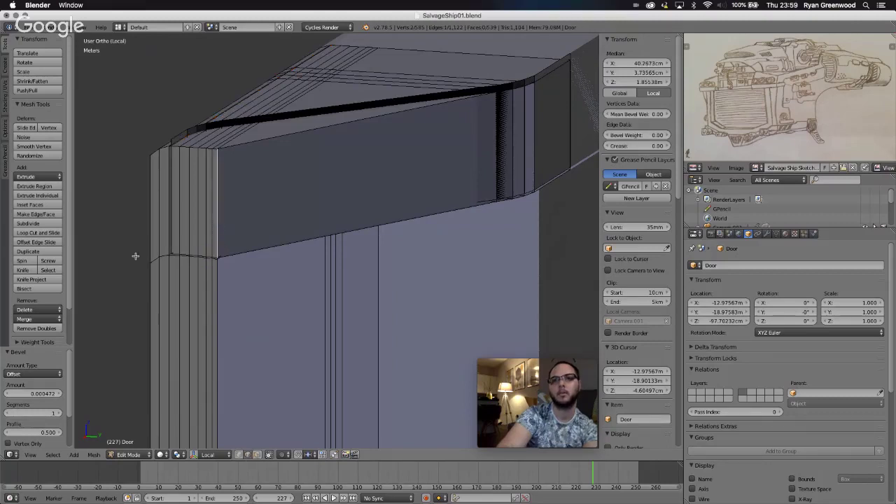
{"action": "left_click", "coordinate": [31, 455]}
{"action": "left_click", "coordinate": [40, 411]}
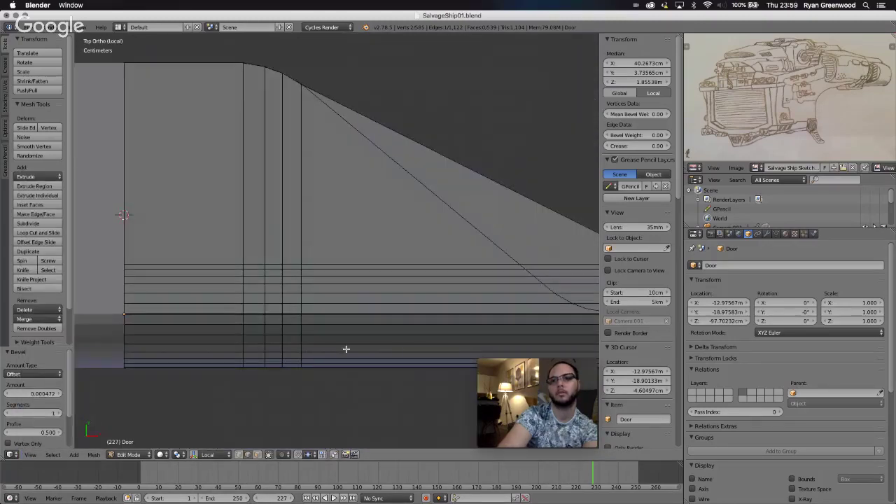
{"action": "scroll", "coordinate": [438, 337], "scroll_direction": "right", "scroll_amount": 5, "text": "shift"}
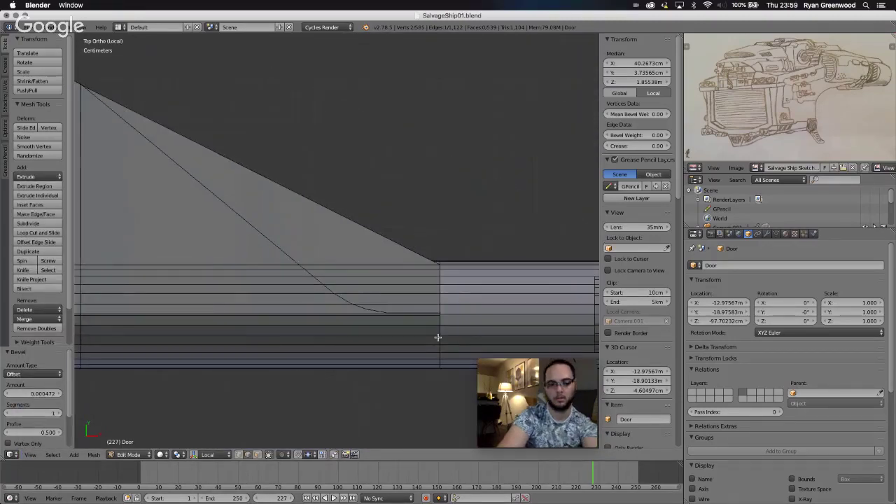
{"action": "key", "text": "g"}
{"action": "key", "text": "x"}
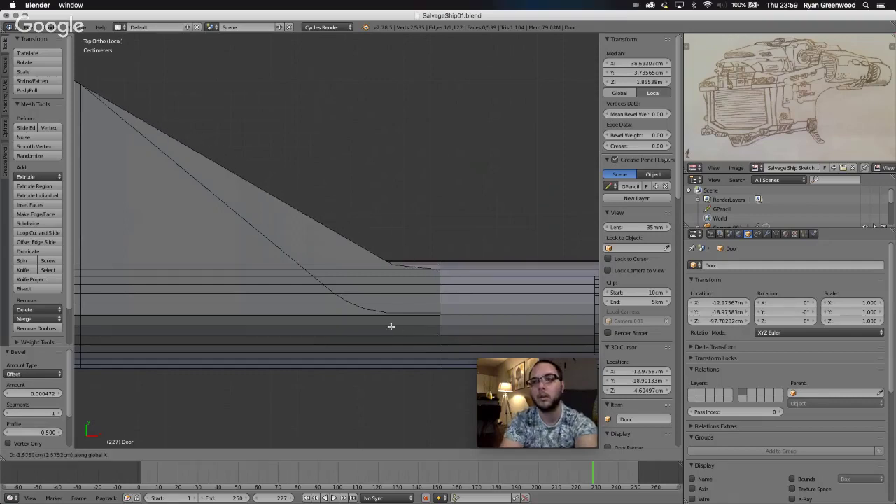
{"action": "left_click", "coordinate": [300, 304]}
Move the neighbouring vertical edge on the block's narrow end about -10.165 cm along X in top view.
{"action": "scroll", "coordinate": [344, 320], "scroll_direction": "up", "scroll_amount": 3}
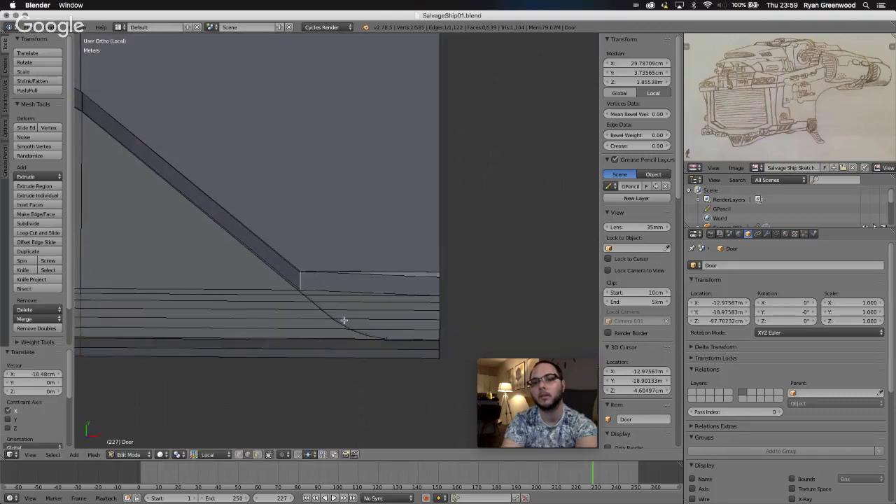
{"action": "scroll", "coordinate": [343, 320], "scroll_direction": "up", "scroll_amount": 3}
{"action": "scroll", "coordinate": [344, 320], "scroll_direction": "down", "scroll_amount": 3}
{"action": "right_click", "coordinate": [438, 283]}
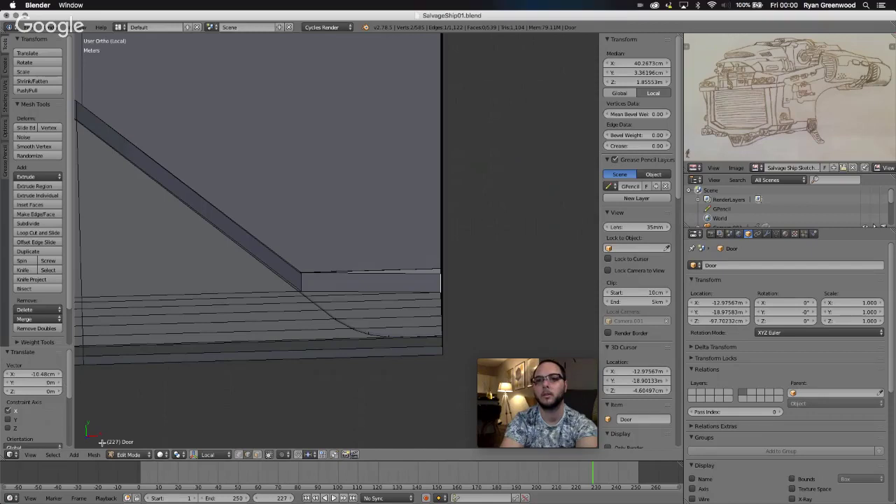
{"action": "left_click", "coordinate": [31, 457]}
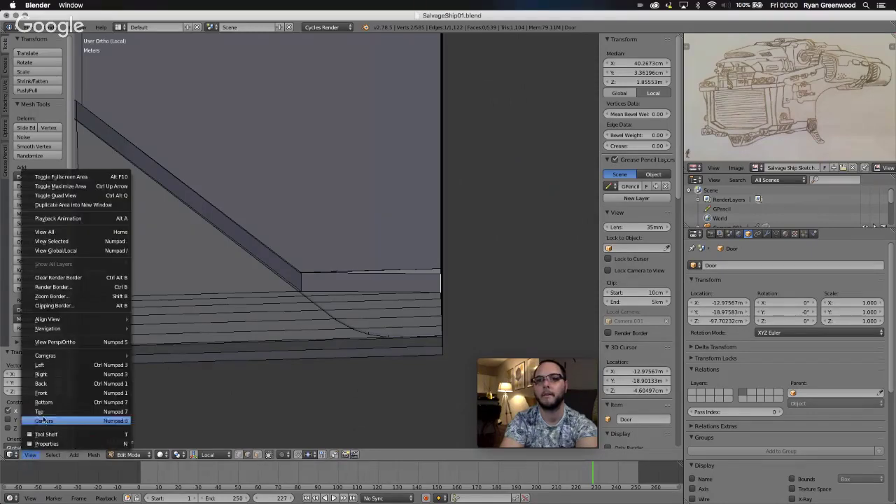
{"action": "left_click", "coordinate": [39, 413]}
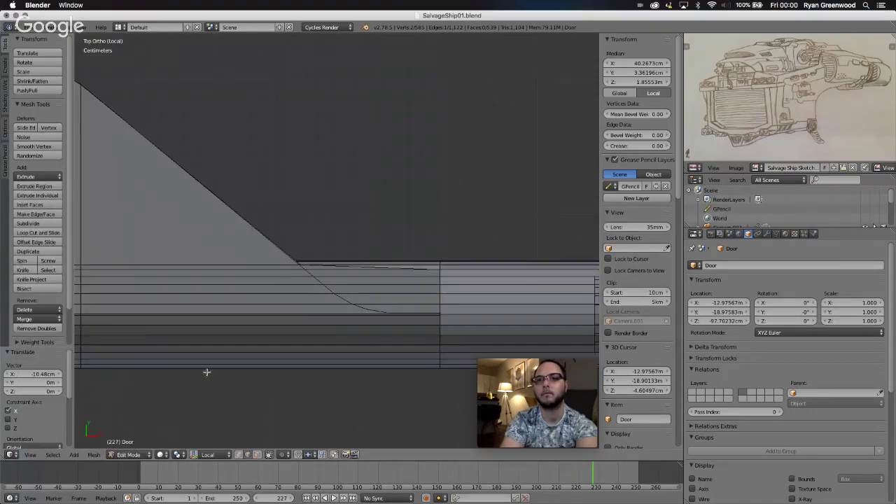
{"action": "key", "text": "g"}
{"action": "key", "text": "x"}
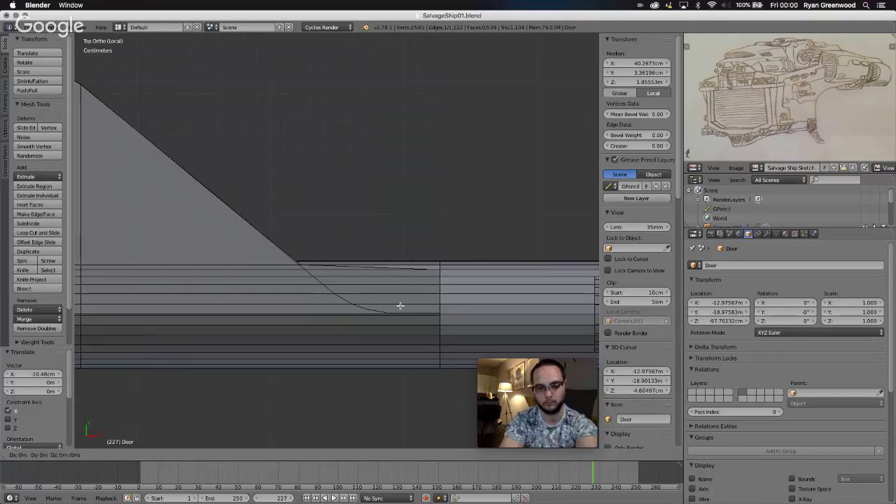
{"action": "left_click", "coordinate": [267, 288]}
Move the short vertical corner edge at the end of the block's diagonal face about -1.094 mm along X in top view.
{"action": "scroll", "coordinate": [328, 289], "scroll_direction": "up", "scroll_amount": 5}
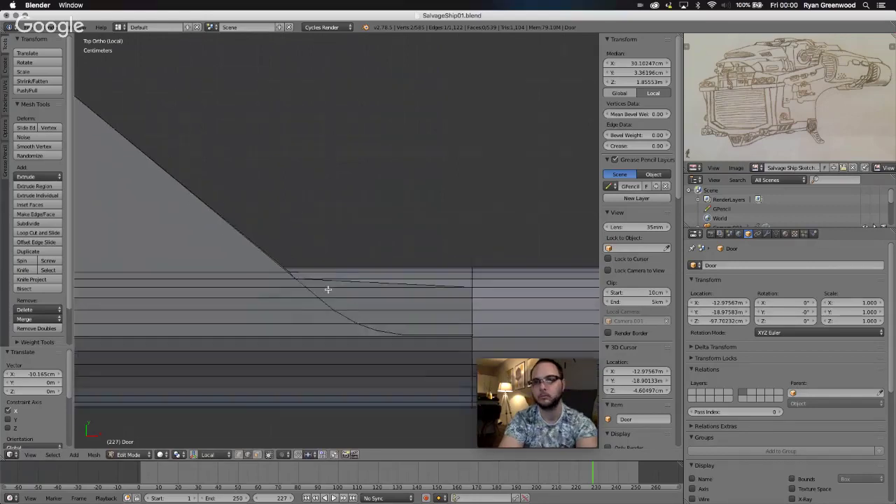
{"action": "scroll", "coordinate": [328, 290], "scroll_direction": "up", "scroll_amount": 1}
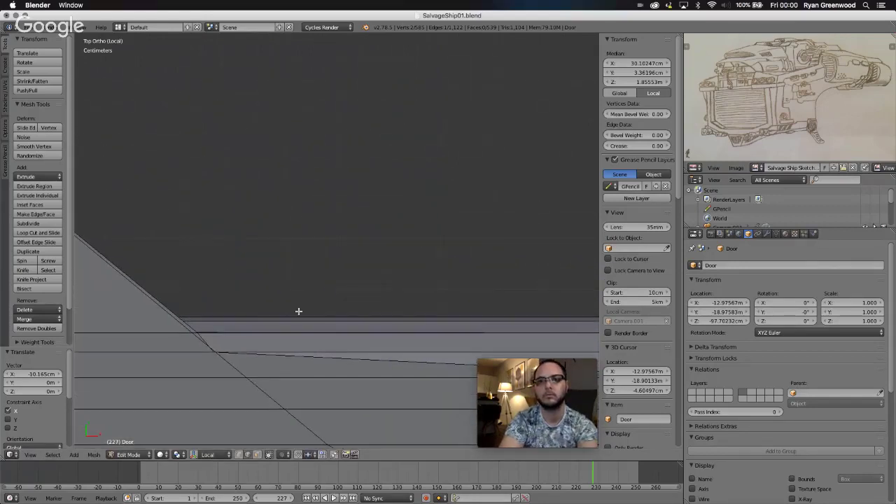
{"action": "middle_click_drag", "start_coordinate": [224, 342], "coordinate": [224, 342]}
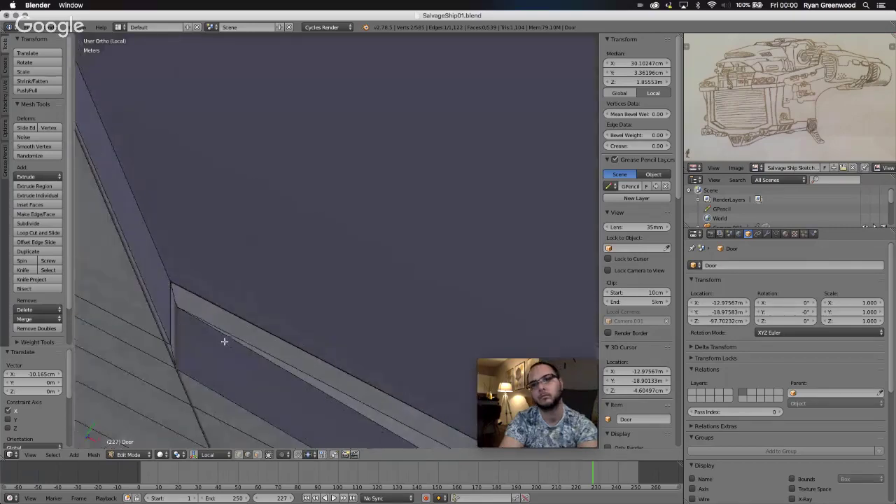
{"action": "right_click", "coordinate": [172, 320]}
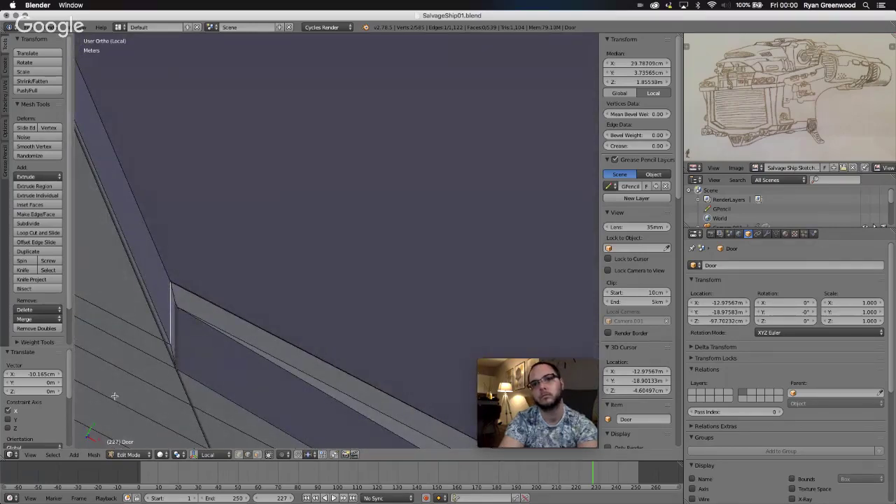
{"action": "left_click", "coordinate": [34, 456]}
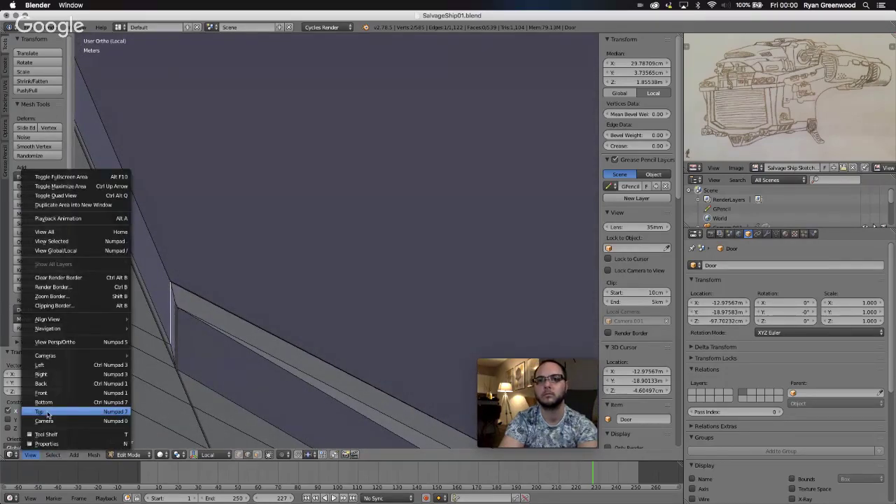
{"action": "left_click", "coordinate": [46, 413]}
{"action": "key", "text": "g"}
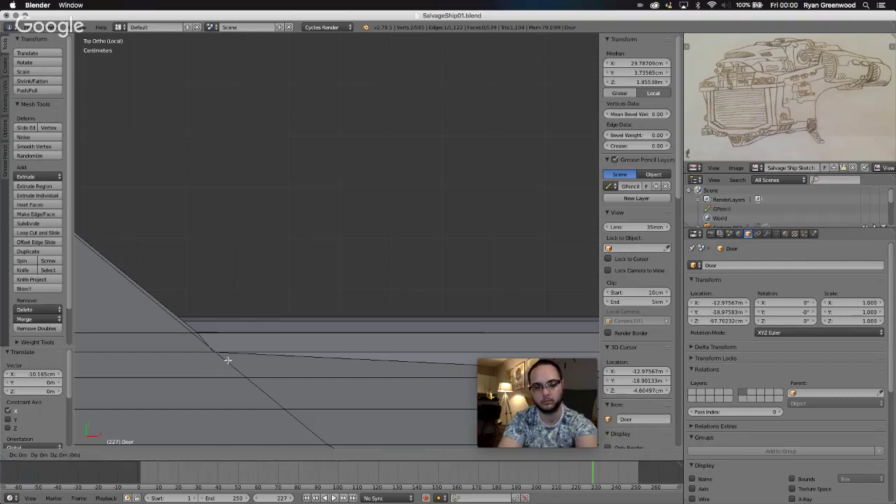
{"action": "key", "text": "y"}
{"action": "key", "text": "x"}
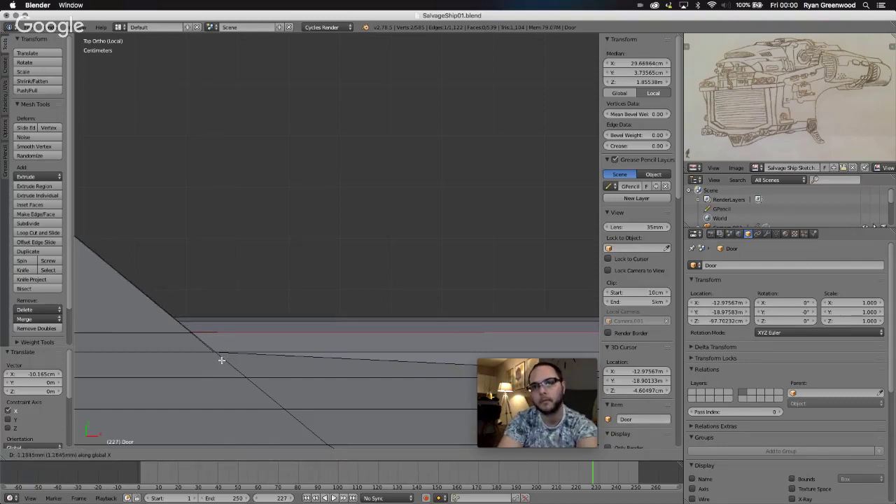
{"action": "left_click", "coordinate": [222, 360]}
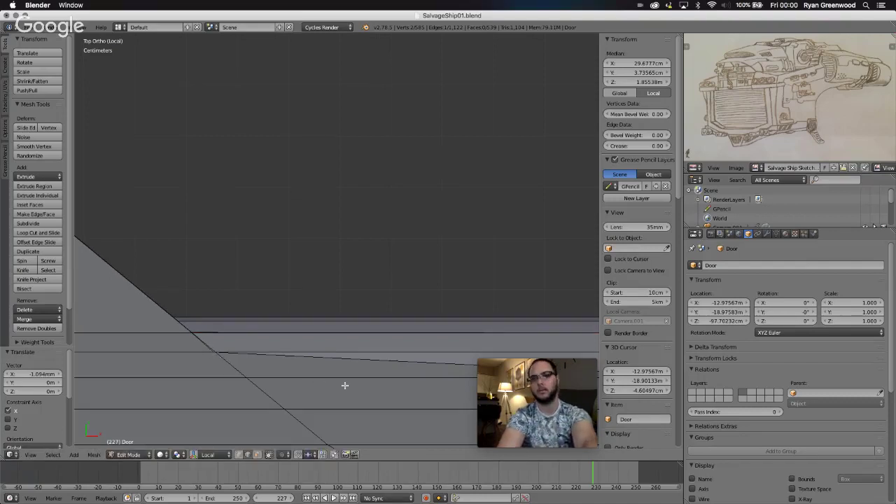
Move the next vertical edge at the block's narrow end about -9.533 cm along X, onto the diagonal outline in top view.
{"action": "scroll", "coordinate": [345, 386], "scroll_direction": "right", "scroll_amount": 5, "text": "shift"}
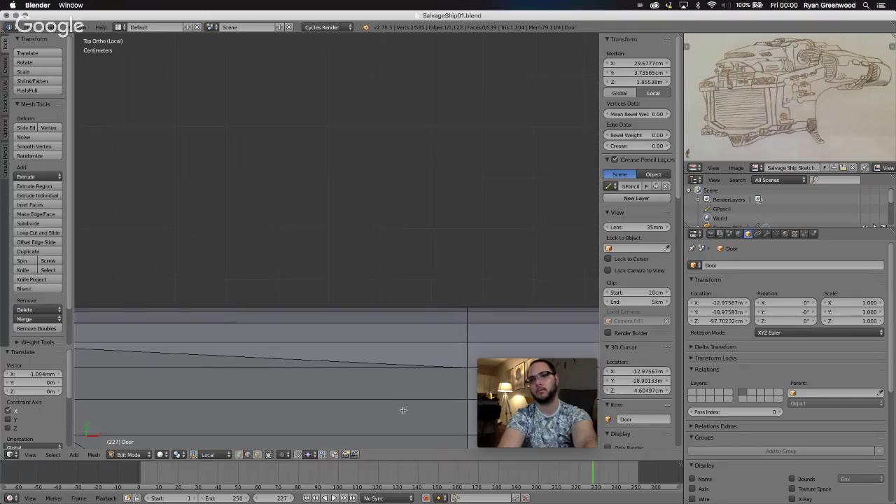
{"action": "scroll", "coordinate": [404, 410], "scroll_direction": "up", "scroll_amount": 3}
{"action": "right_click", "coordinate": [463, 411]}
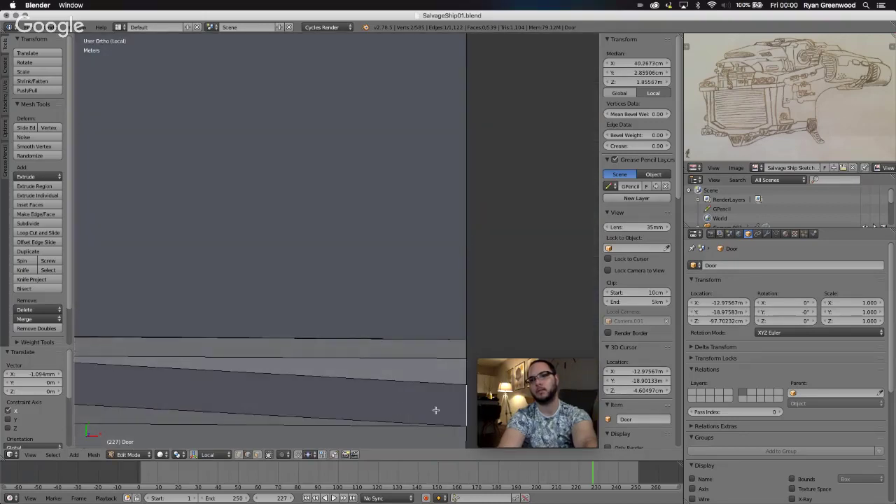
{"action": "left_click", "coordinate": [31, 456]}
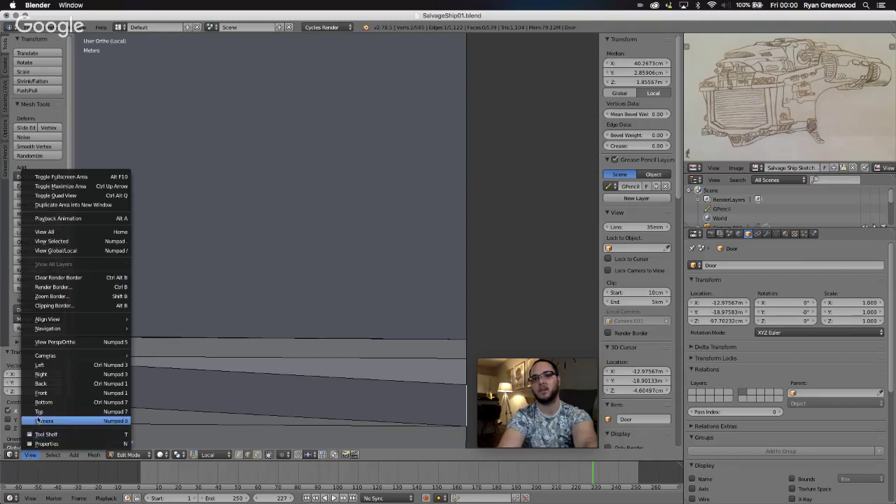
{"action": "left_click", "coordinate": [39, 412]}
{"action": "scroll", "coordinate": [175, 405], "scroll_direction": "down", "scroll_amount": 4, "text": "shift"}
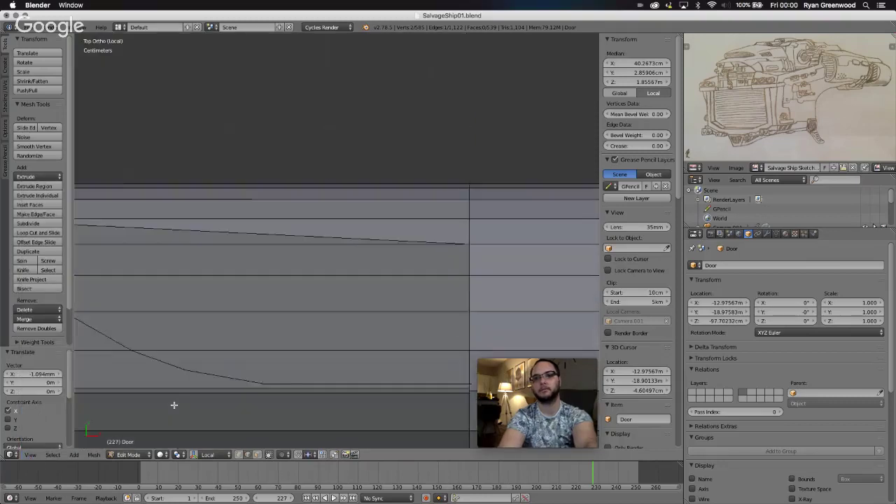
{"action": "scroll", "coordinate": [174, 406], "scroll_direction": "left", "scroll_amount": 3, "text": "shift"}
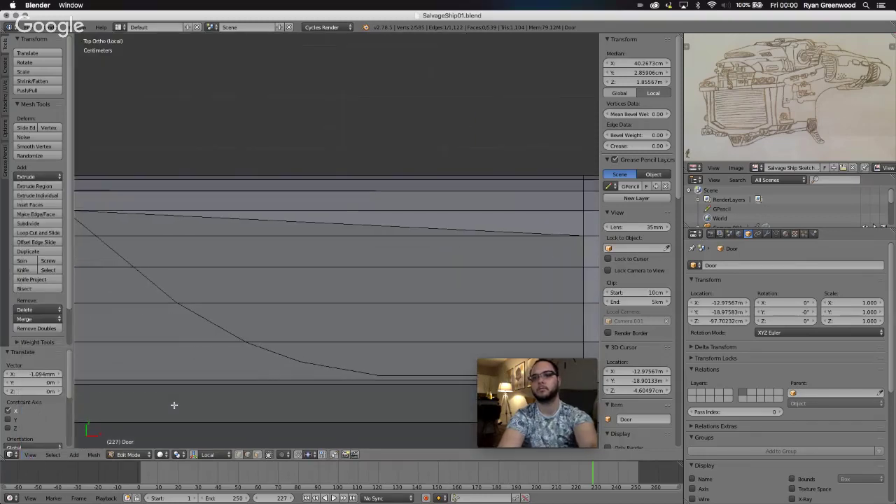
{"action": "key", "text": "g"}
{"action": "key", "text": "x"}
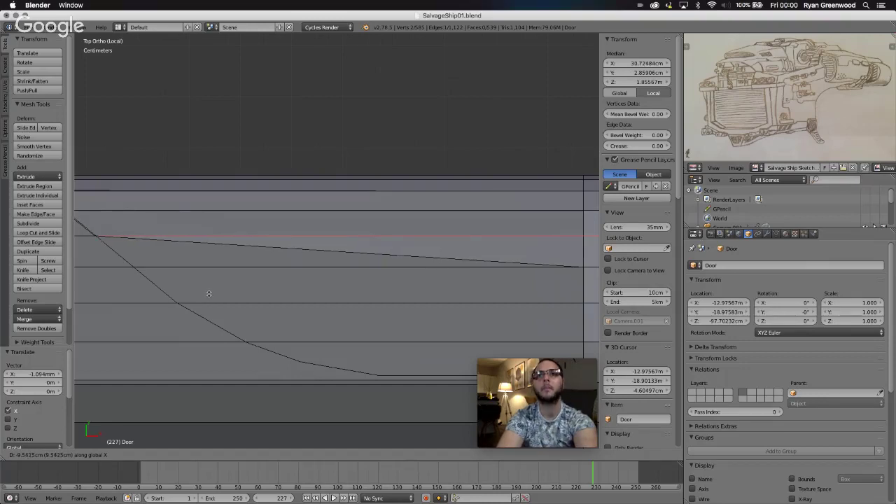
{"action": "left_click", "coordinate": [208, 293]}
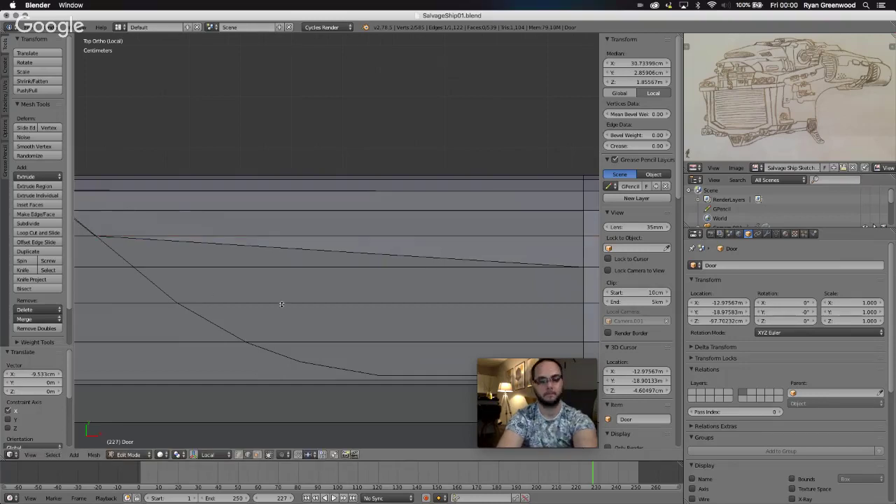
Move the following end edge about -8.795 cm along X to meet the point where the outline starts to curve.
{"action": "middle_click_drag", "start_coordinate": [281, 304], "coordinate": [282, 304]}
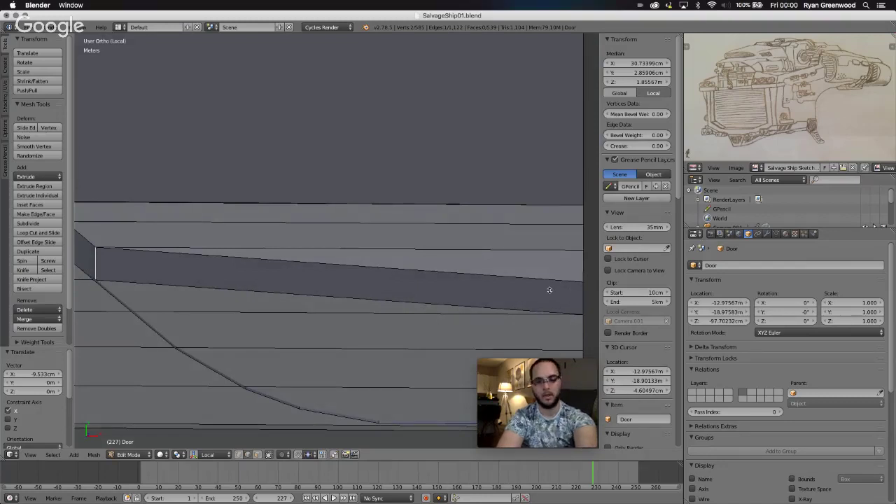
{"action": "right_click", "coordinate": [581, 301]}
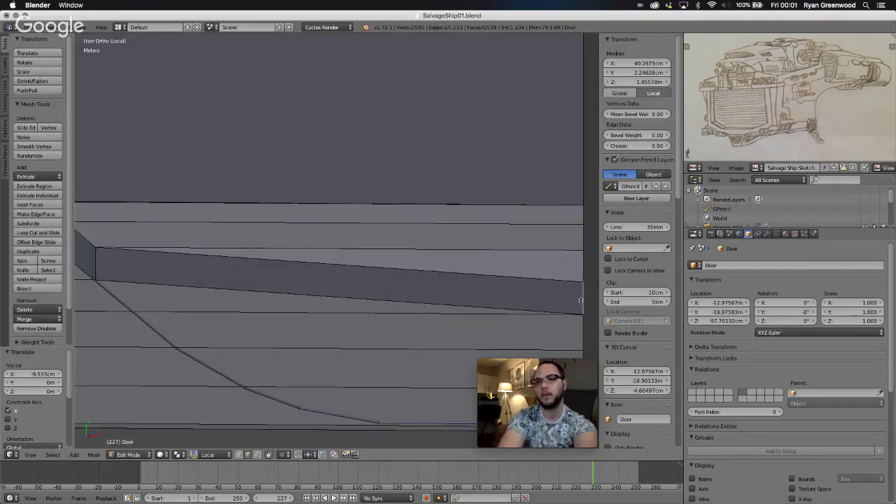
{"action": "left_click", "coordinate": [30, 455]}
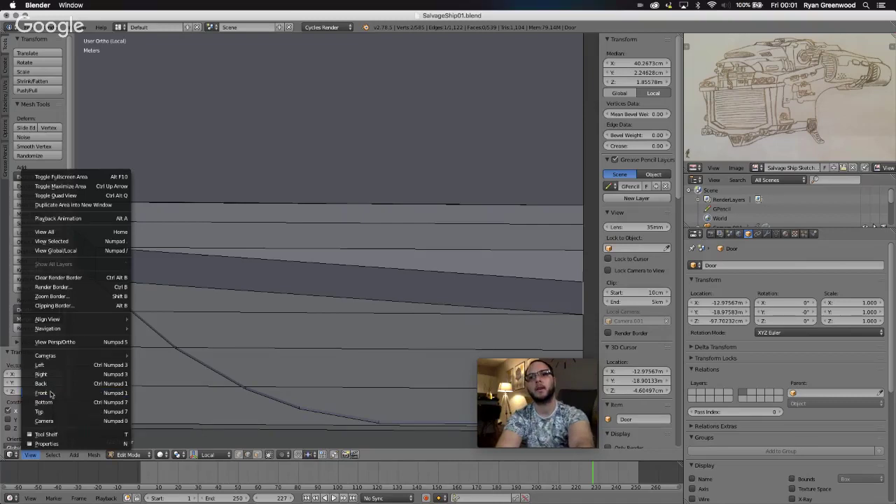
{"action": "left_click", "coordinate": [51, 411]}
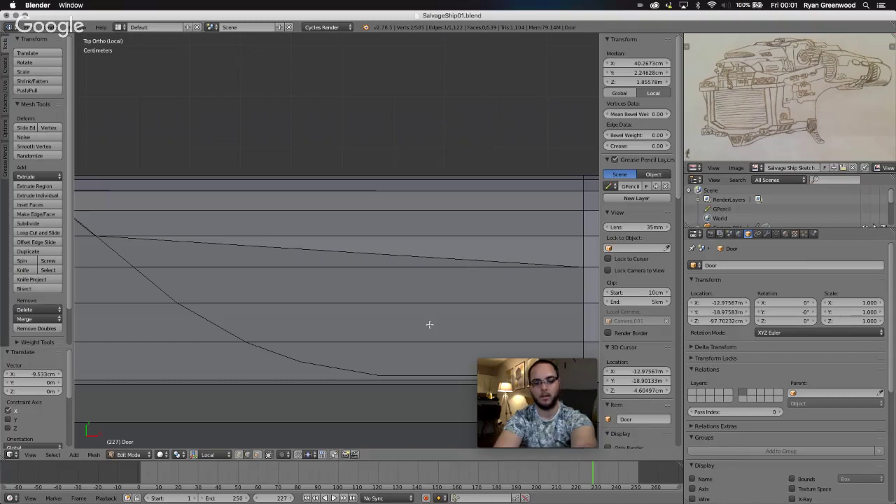
{"action": "key", "text": "g"}
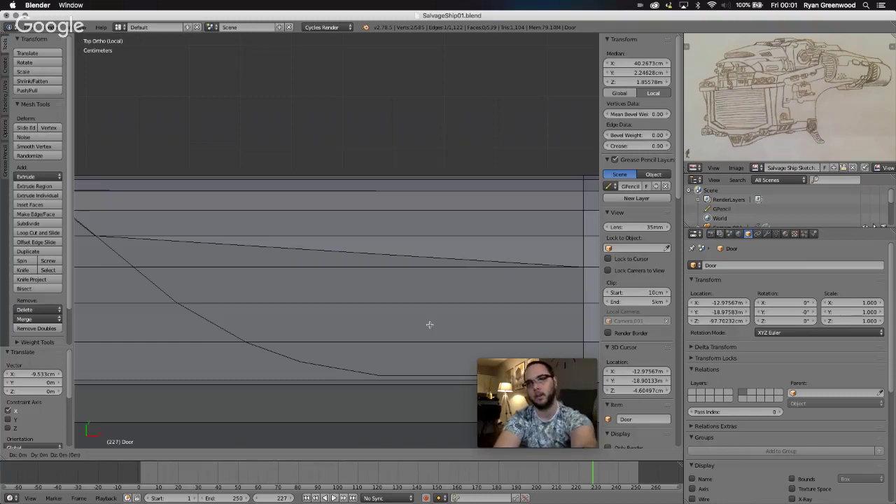
{"action": "key", "text": "x"}
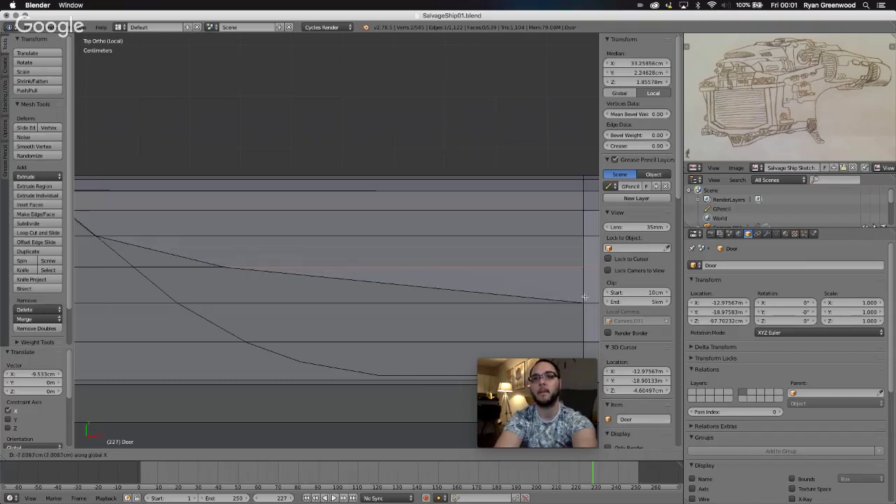
{"action": "left_click", "coordinate": [502, 284]}
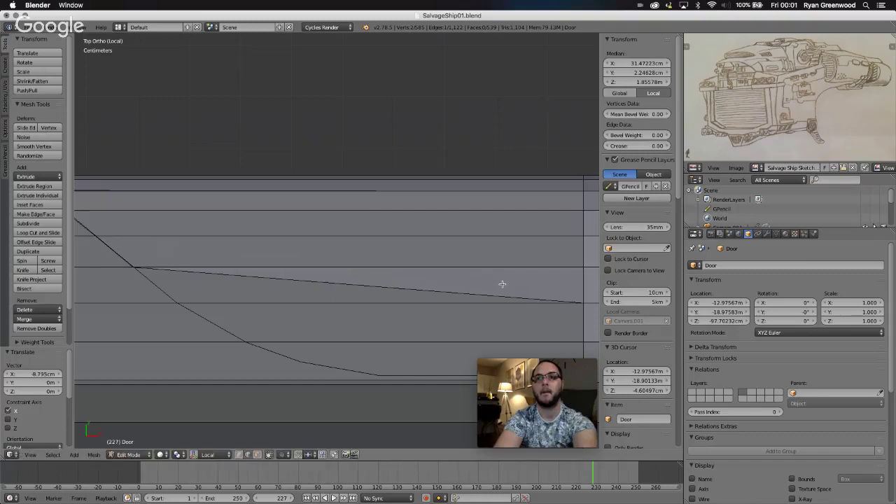
Shift the next remaining end edge about -7.947 cm along X onto the upper part of the curved outline.
{"action": "scroll", "coordinate": [561, 334], "scroll_direction": "down", "scroll_amount": 3}
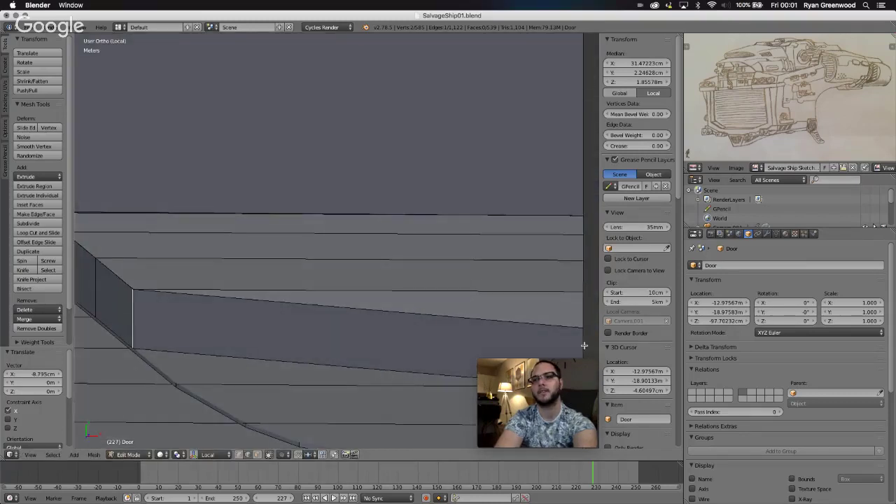
{"action": "right_click", "coordinate": [586, 346]}
{"action": "left_click", "coordinate": [33, 455]}
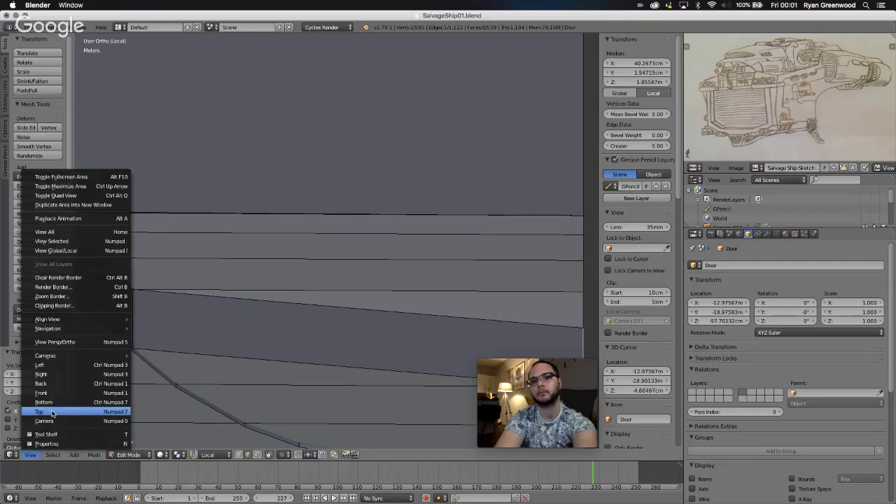
{"action": "left_click", "coordinate": [52, 413]}
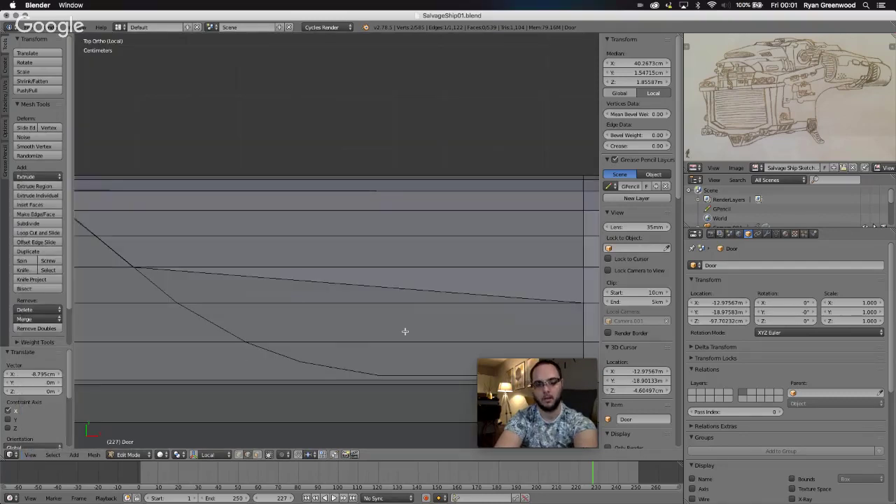
{"action": "key", "text": "g"}
{"action": "key", "text": "x"}
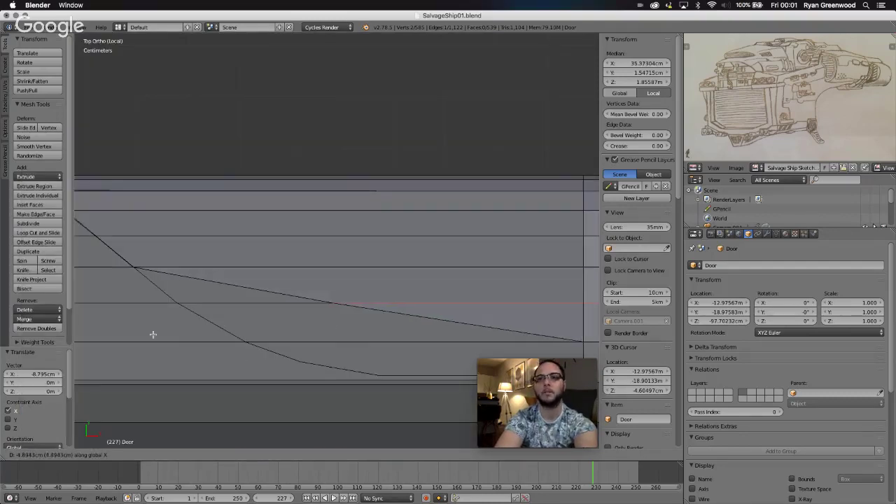
{"action": "left_click", "coordinate": [521, 322]}
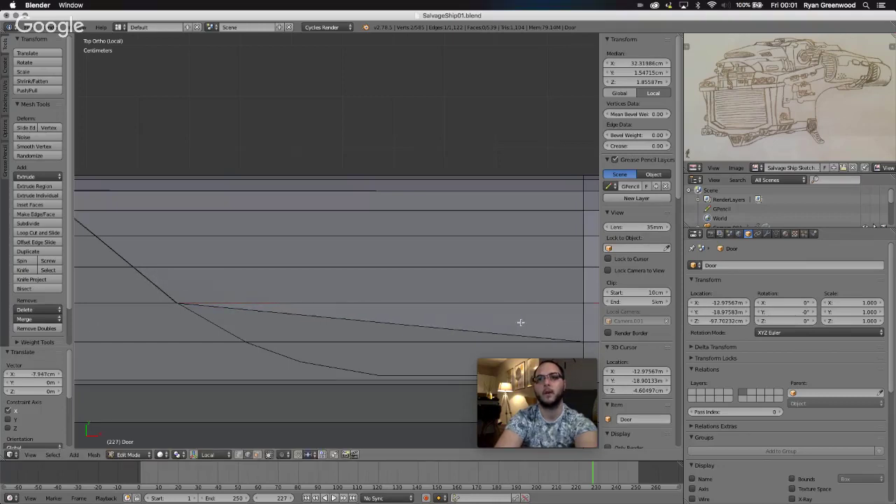
Move the vertical end edge below it about -6.608 cm along X onto the next vertex of the curved outline in top view.
{"action": "scroll", "coordinate": [521, 347], "scroll_direction": "down", "scroll_amount": 2}
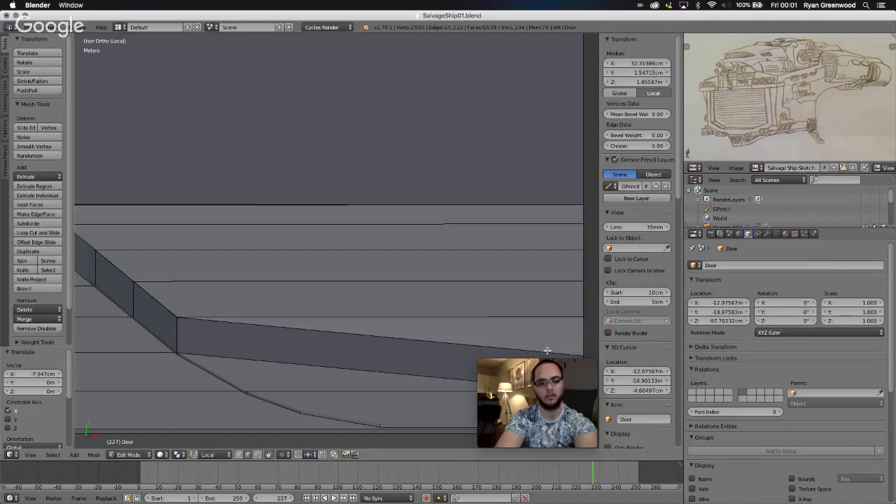
{"action": "scroll", "coordinate": [548, 351], "scroll_direction": "right", "scroll_amount": 3, "text": "shift"}
{"action": "scroll", "coordinate": [548, 351], "scroll_direction": "down", "scroll_amount": 2, "text": "shift"}
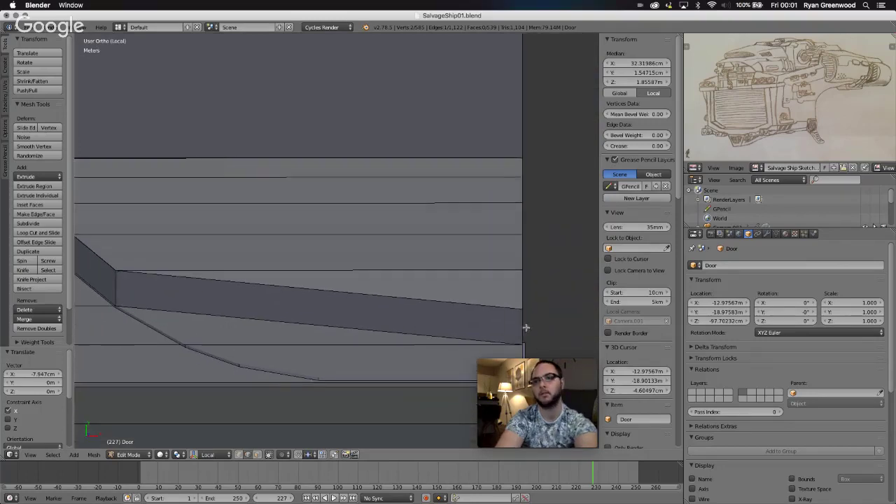
{"action": "right_click", "coordinate": [523, 327]}
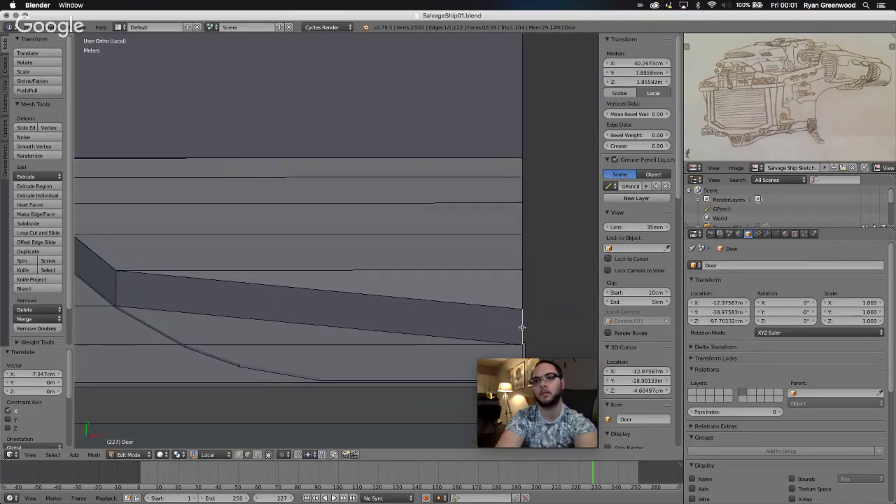
{"action": "left_click", "coordinate": [31, 455]}
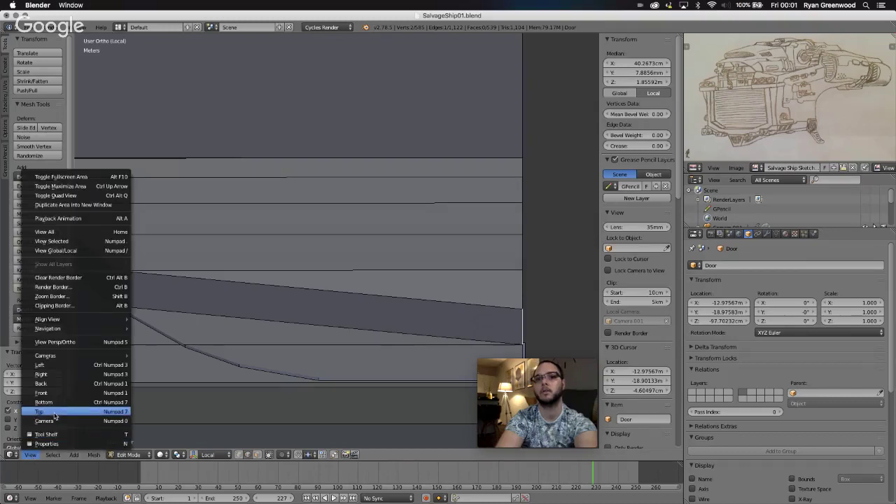
{"action": "left_click", "coordinate": [55, 414]}
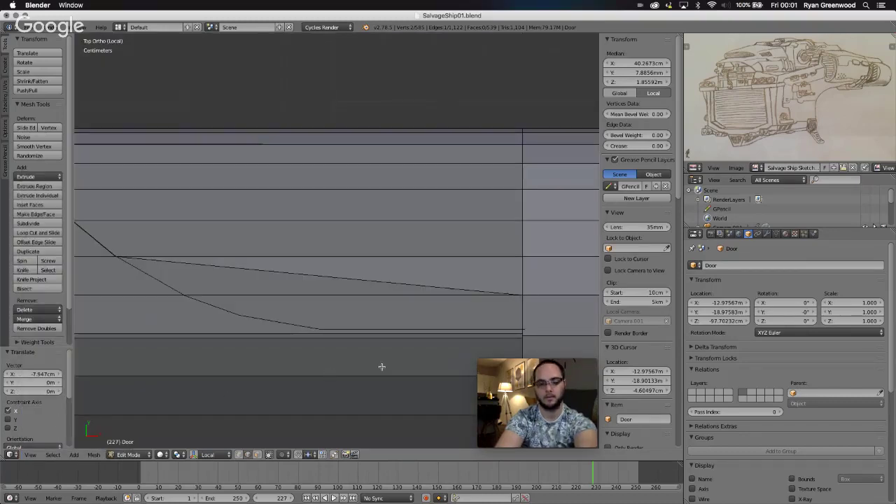
{"action": "key", "text": "g"}
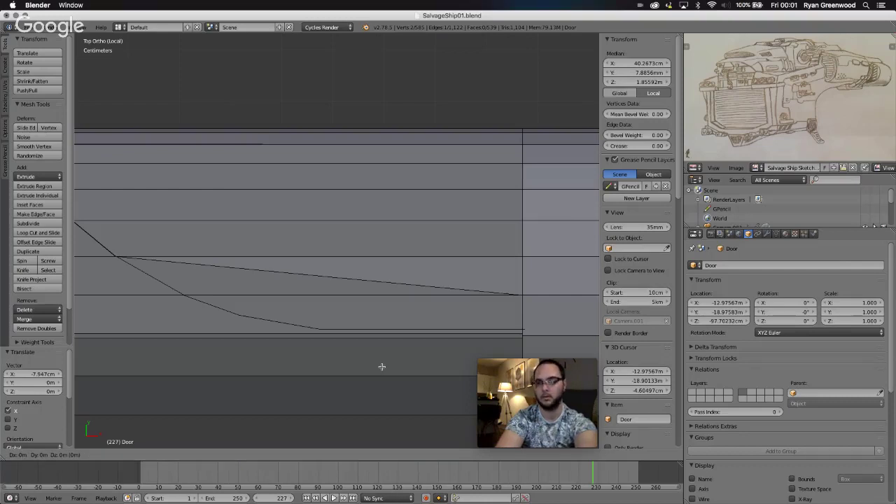
{"action": "key", "text": "x"}
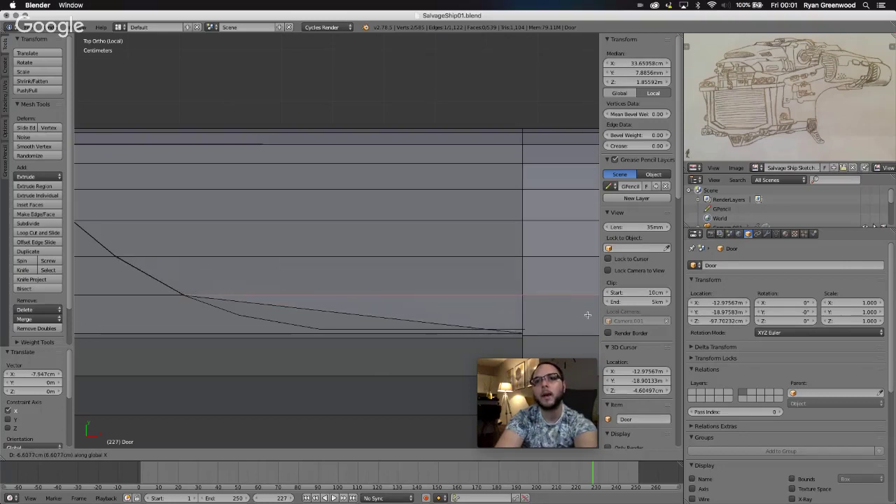
{"action": "left_click", "coordinate": [587, 315]}
{"action": "scroll", "coordinate": [555, 339], "scroll_direction": "down", "scroll_amount": 3}
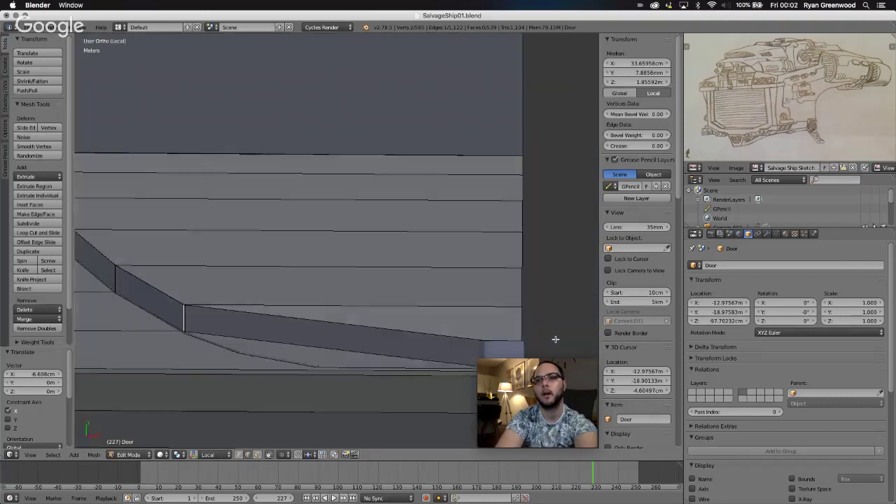
Move the next vertical edge at the block's narrow end about -5.662 cm along X toward the lower part of the curved outline.
{"action": "scroll", "coordinate": [556, 344], "scroll_direction": "up", "scroll_amount": 3}
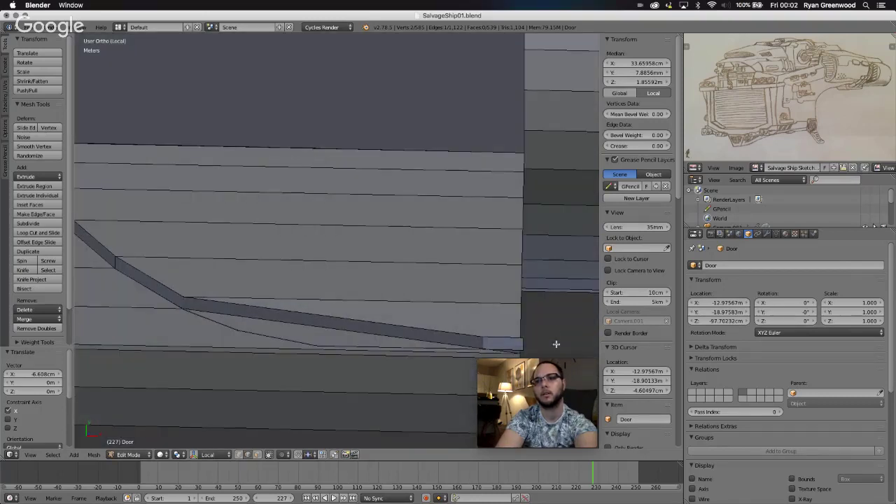
{"action": "right_click", "coordinate": [524, 342]}
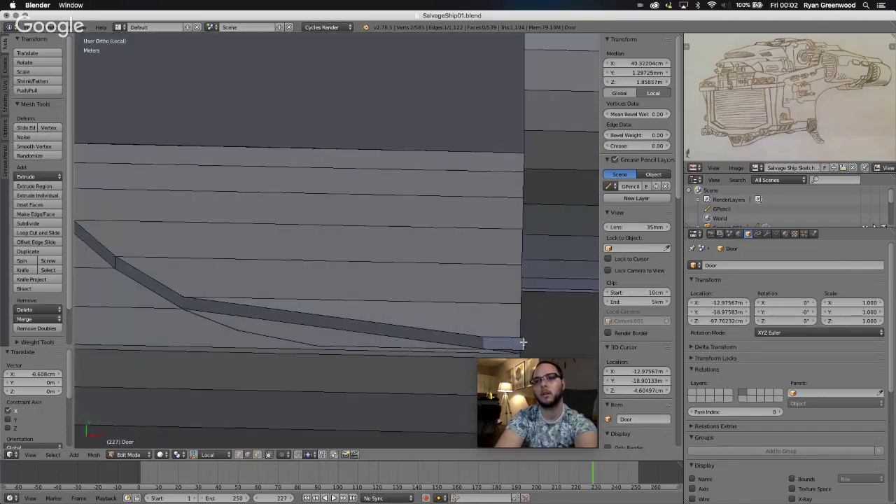
{"action": "right_click", "coordinate": [482, 344]}
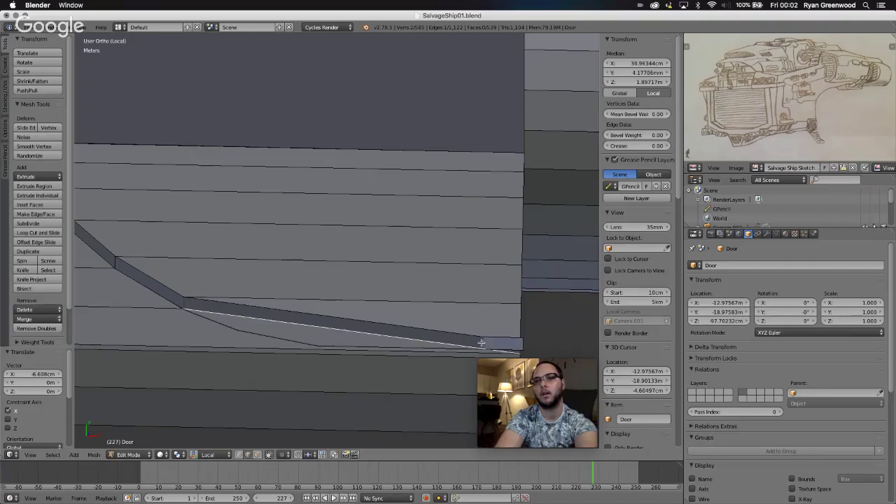
{"action": "right_click", "coordinate": [481, 341]}
{"action": "middle_click_drag", "start_coordinate": [520, 342], "coordinate": [524, 292]}
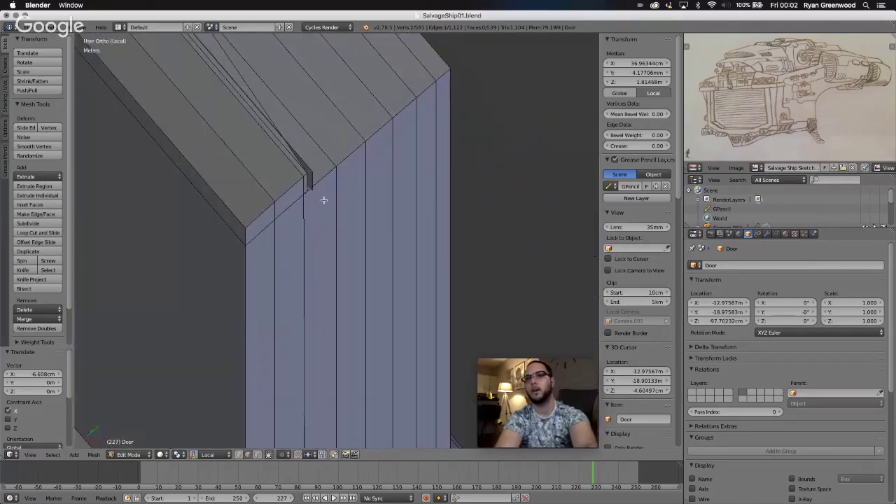
{"action": "right_click", "coordinate": [307, 181]}
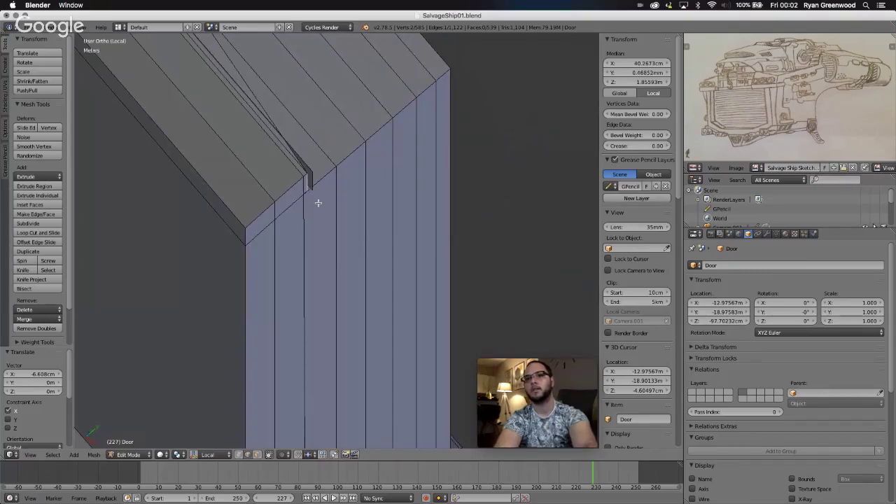
{"action": "middle_click_drag", "start_coordinate": [319, 203], "coordinate": [318, 204]}
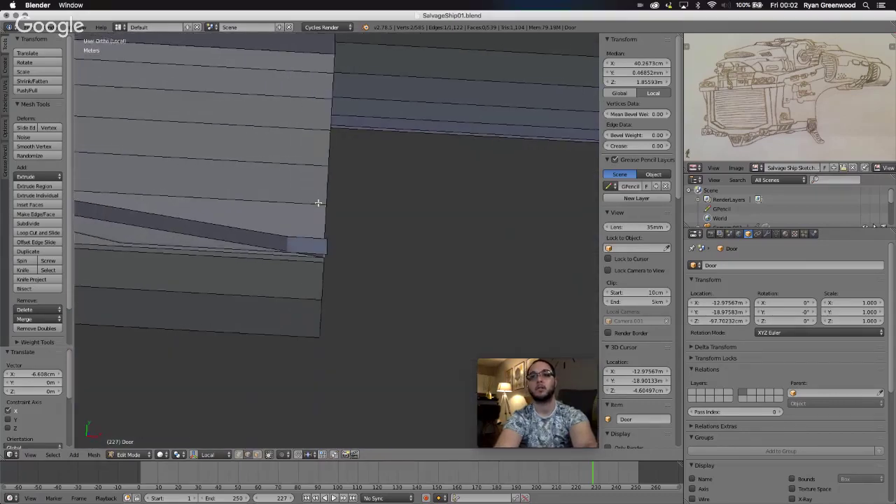
{"action": "scroll", "coordinate": [318, 202], "scroll_direction": "right", "scroll_amount": 10}
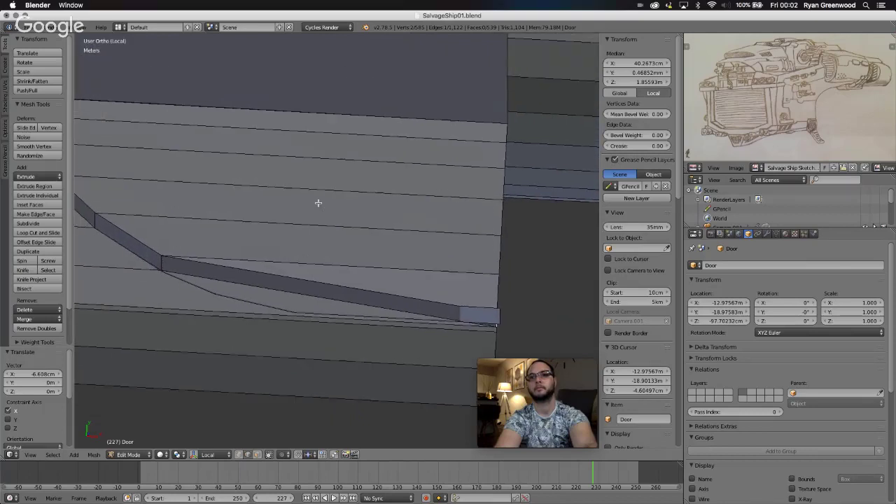
{"action": "scroll", "coordinate": [318, 203], "scroll_direction": "down", "scroll_amount": 3}
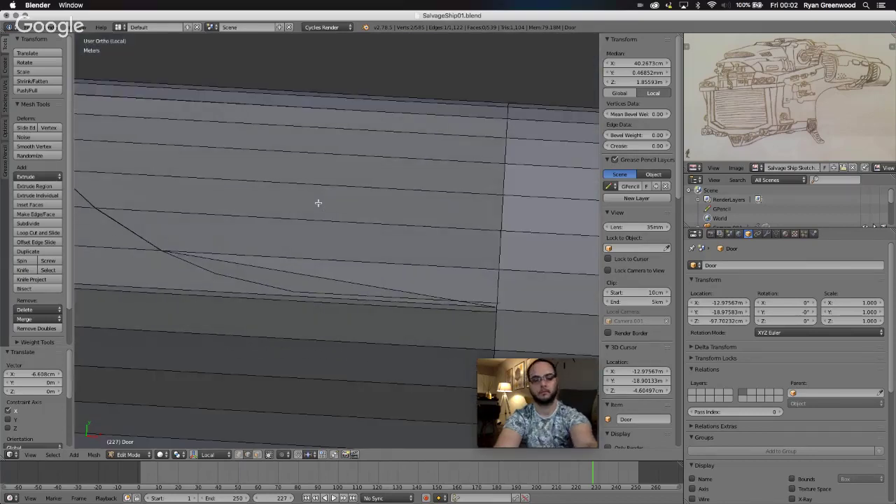
{"action": "key", "text": "g"}
{"action": "key", "text": "x"}
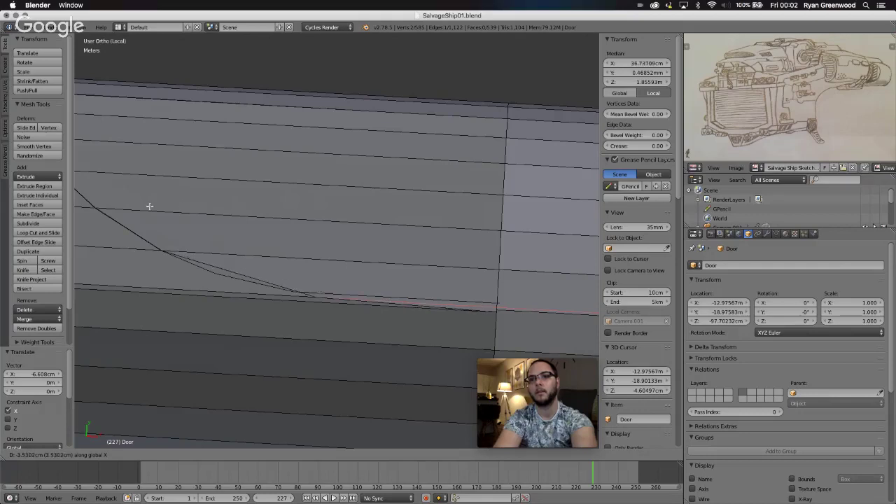
{"action": "left_click", "coordinate": [565, 204]}
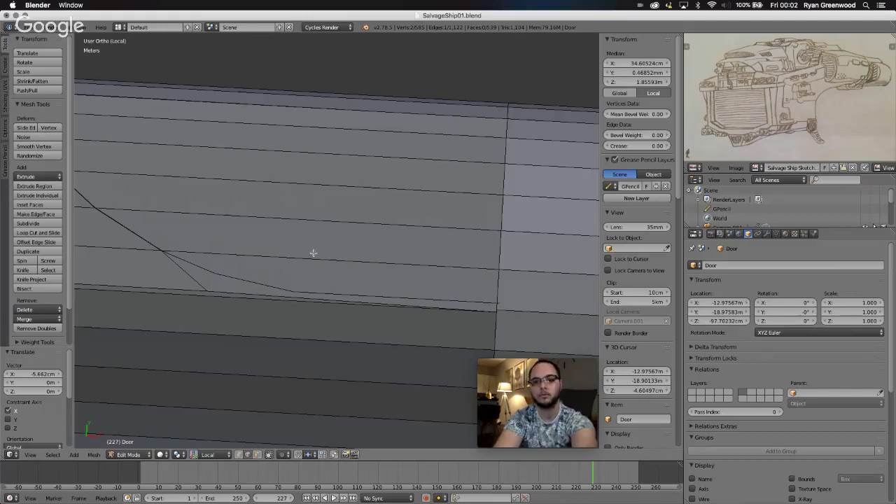
Shift the same vertical edge about 3.553 mm along Y to bring it up to the curved outline.
{"action": "key", "text": "g"}
{"action": "key", "text": "y"}
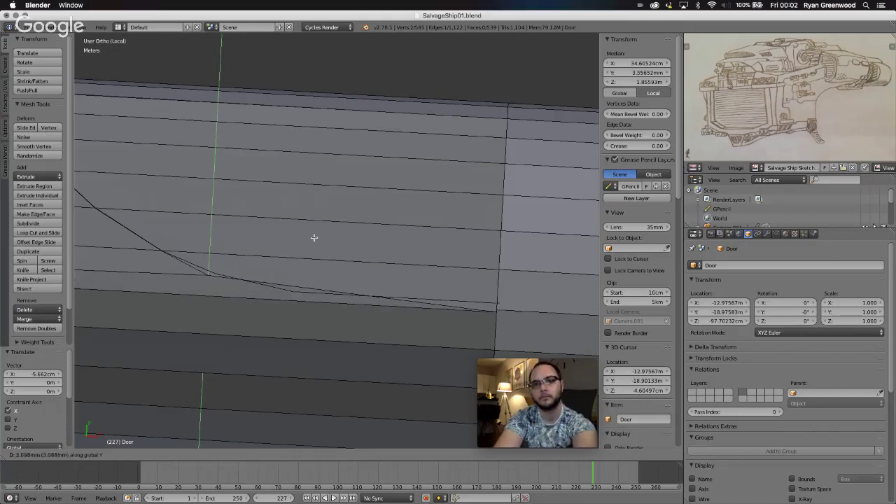
{"action": "left_click", "coordinate": [315, 234]}
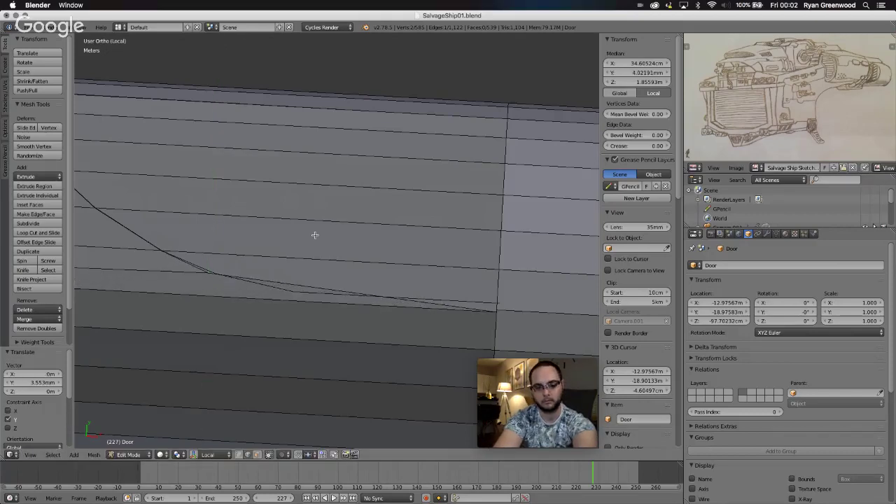
{"action": "key", "text": "g"}
{"action": "key", "text": "y"}
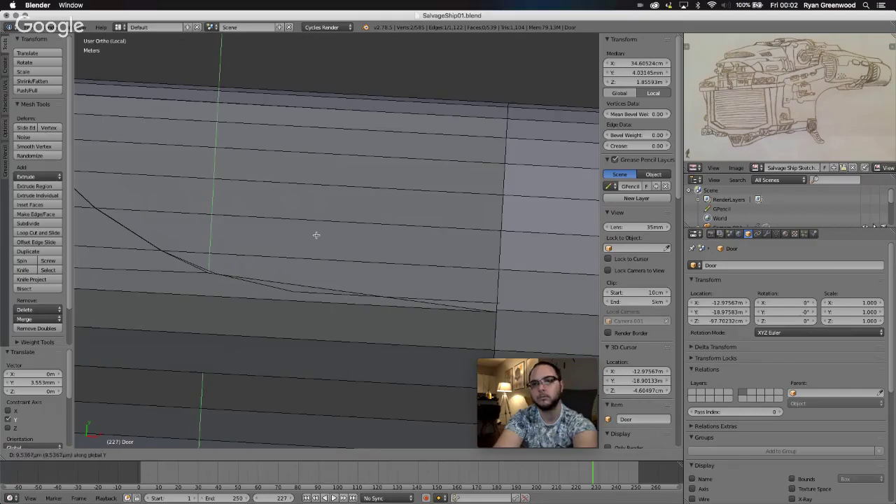
{"action": "key", "text": "x"}
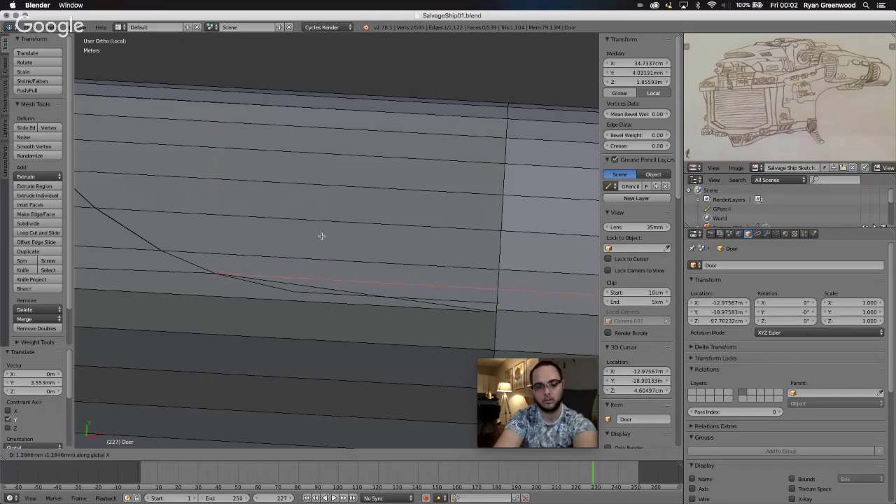
{"action": "key", "text": "g"}
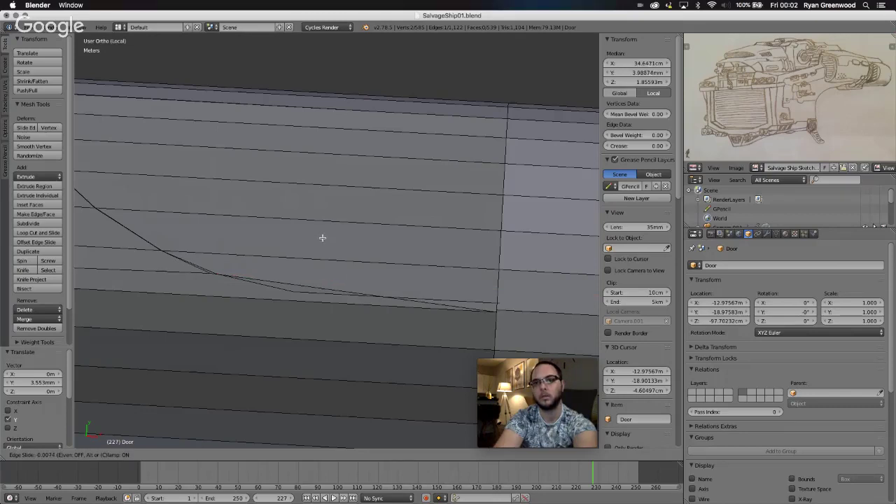
{"action": "left_click", "coordinate": [317, 249]}
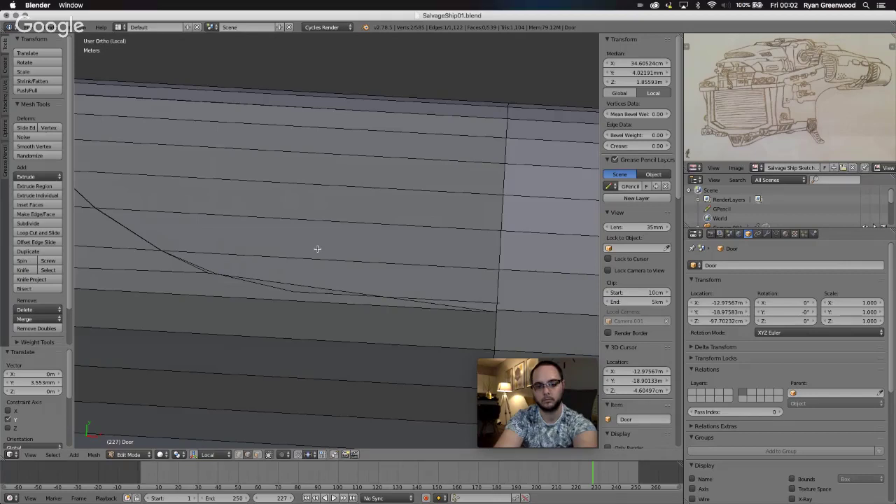
Fine-tune the edge by about -0.267 mm along Y and 1.552 mm along X to land on the outline's vertex.
{"action": "key", "text": "g"}
{"action": "key", "text": "y"}
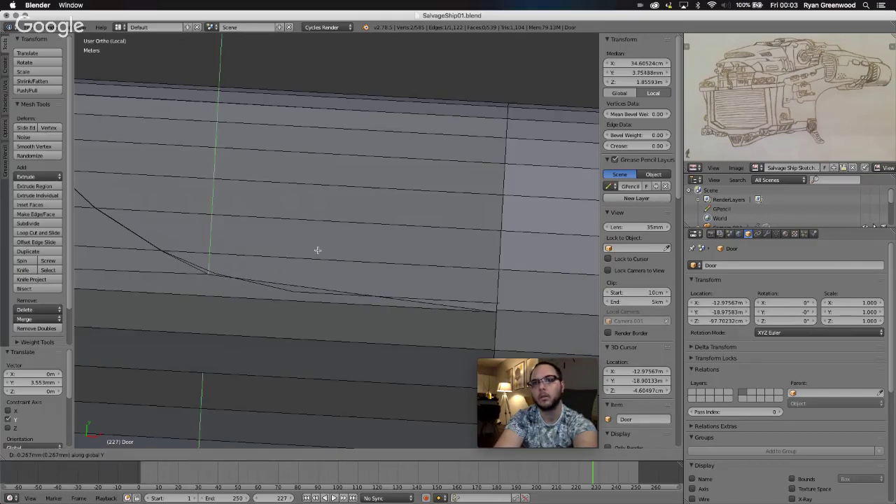
{"action": "key", "text": "x"}
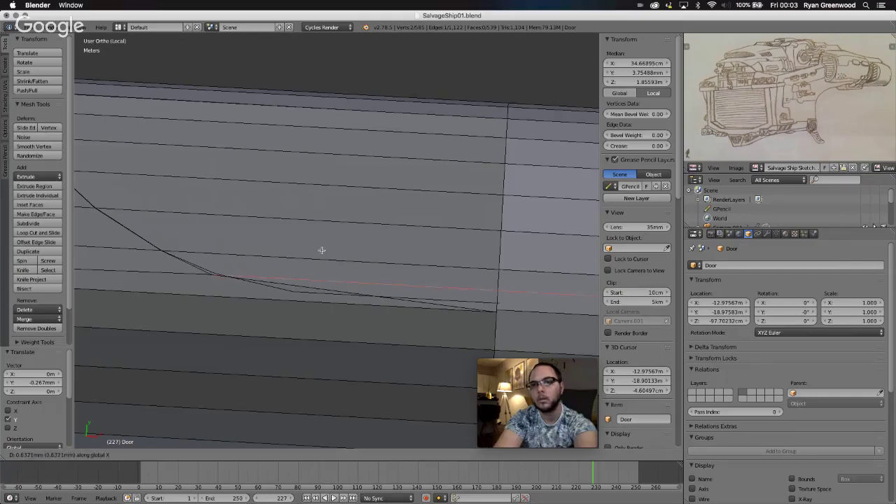
{"action": "left_click", "coordinate": [325, 250]}
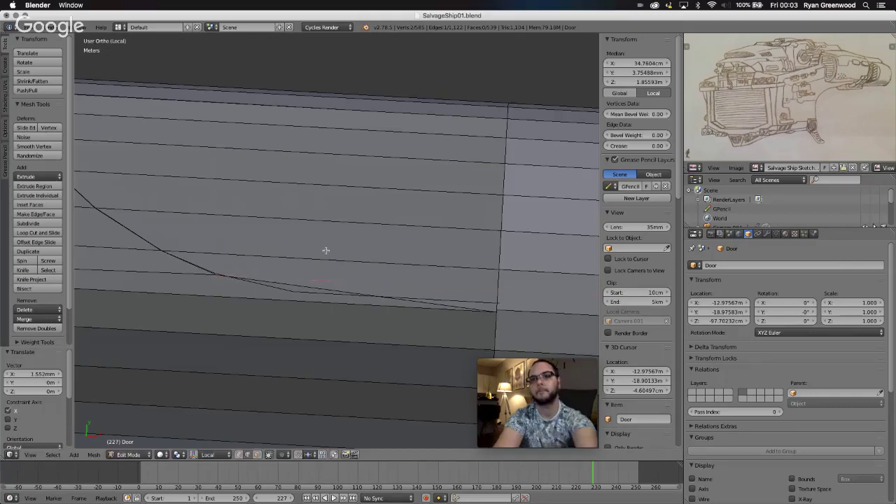
Try a single loop cut through the curved wall's last long face, and undo it.
{"action": "scroll", "coordinate": [300, 317], "scroll_direction": "up", "scroll_amount": 3}
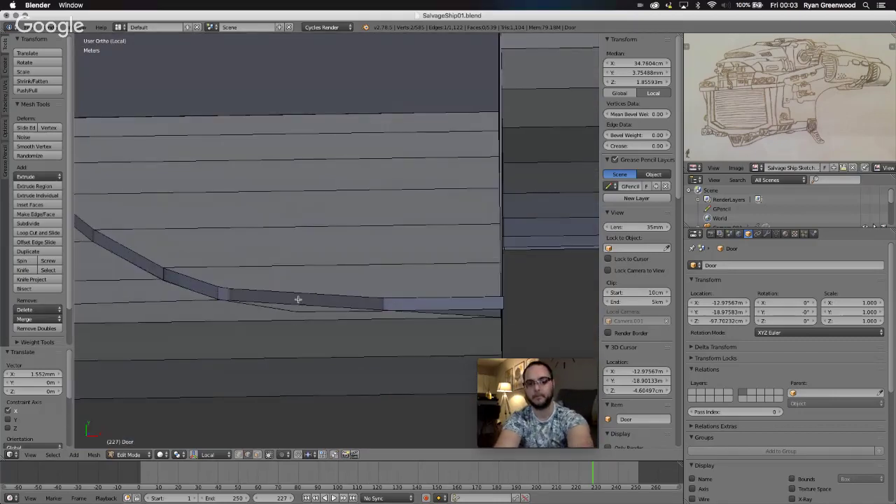
{"action": "key", "text": "ctrl+r"}
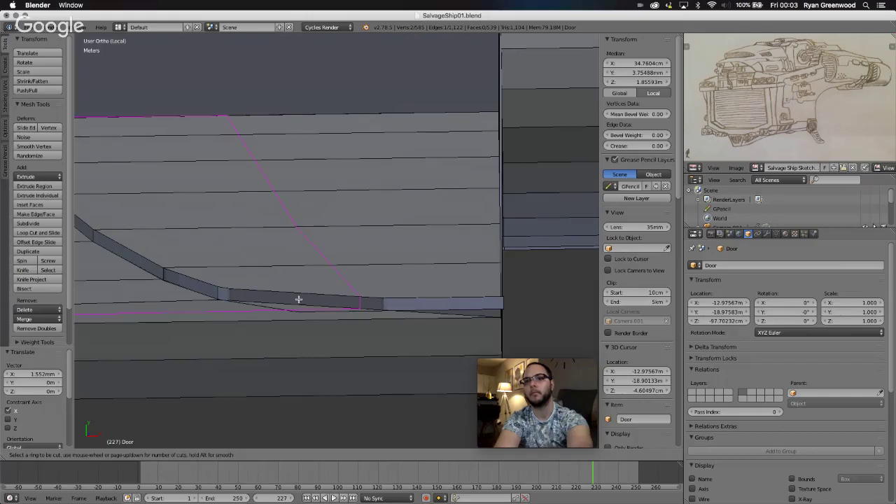
{"action": "left_click", "coordinate": [298, 299]}
{"action": "left_click", "coordinate": [263, 297]}
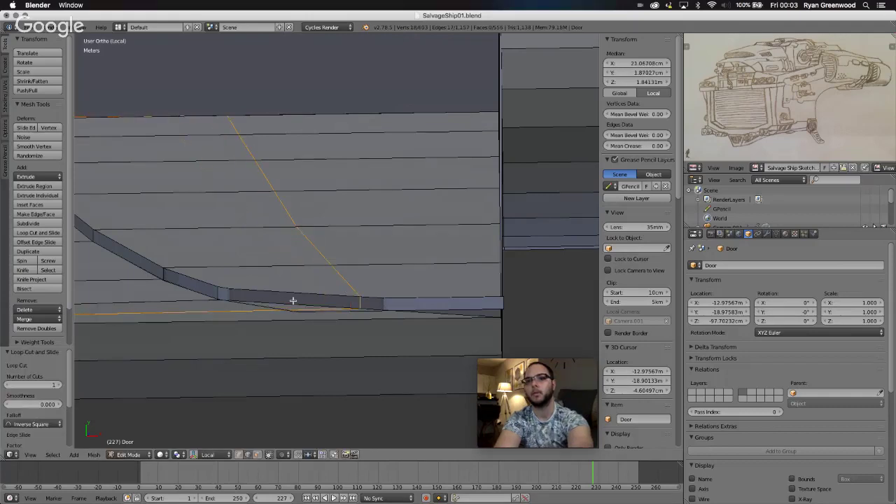
{"action": "key", "text": "ctrl+z"}
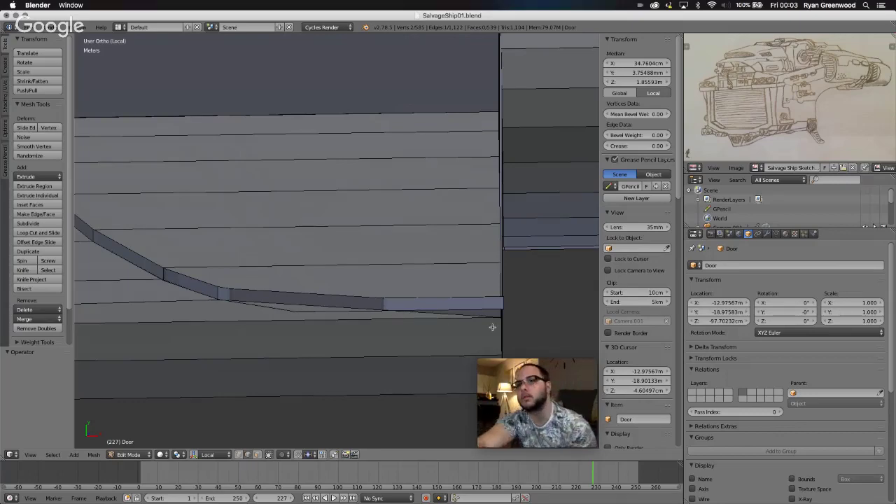
Move the raised block's vertical end edge beside the narrow gap about 1.867 mm along Y to meet the opposite edge.
{"action": "scroll", "coordinate": [493, 327], "scroll_direction": "down", "scroll_amount": 5}
{"action": "scroll", "coordinate": [492, 326], "scroll_direction": "right", "scroll_amount": 5}
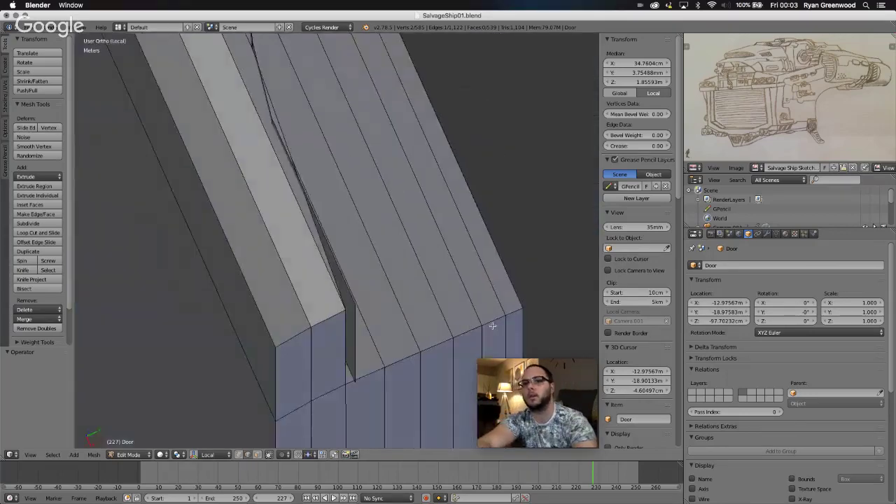
{"action": "scroll", "coordinate": [494, 326], "scroll_direction": "down", "scroll_amount": 4}
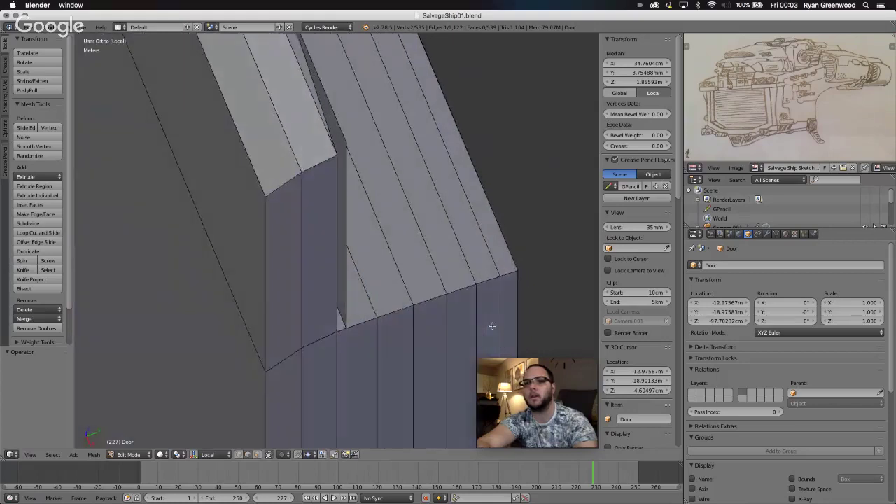
{"action": "right_click", "coordinate": [321, 245]}
{"action": "key", "text": "g"}
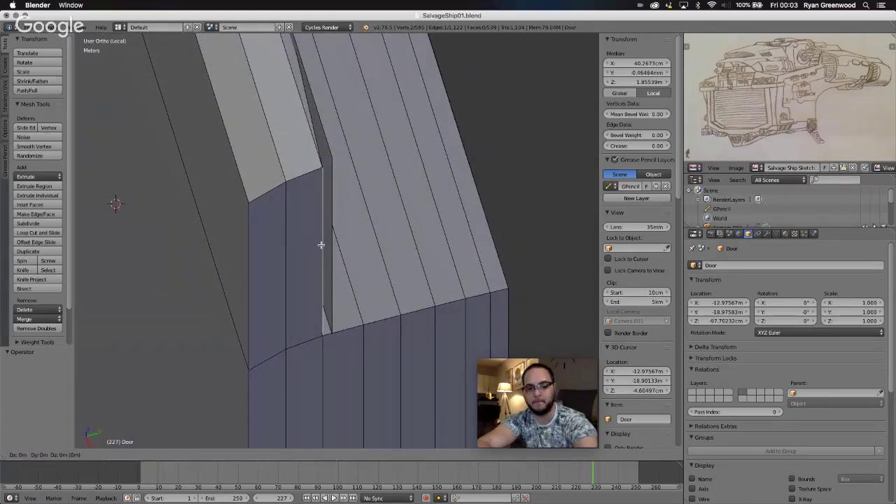
{"action": "key", "text": "y"}
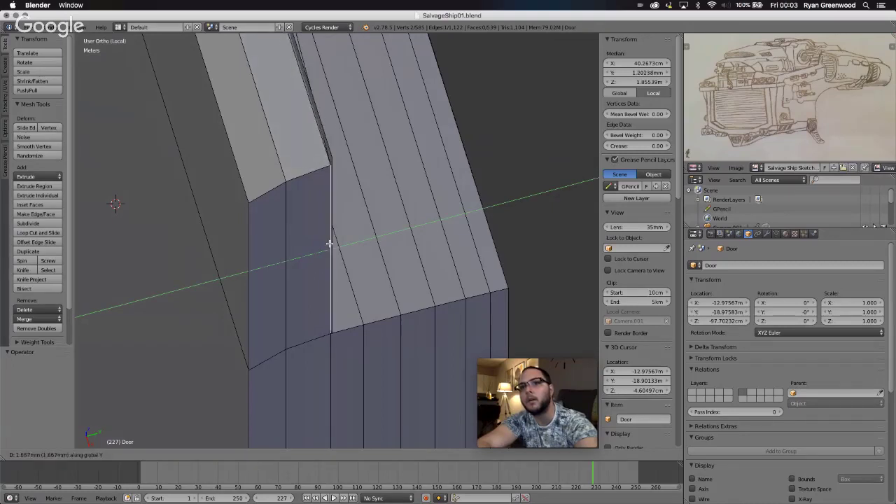
{"action": "left_click", "coordinate": [330, 243]}
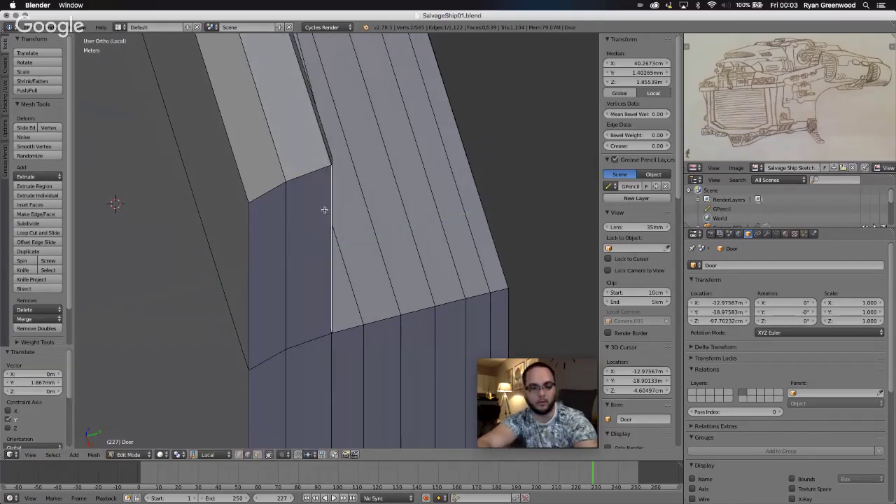
Knife-cut the curved wall's long end face from its upper edge down to its lower edge, forming a new near-vertical edge.
{"action": "scroll", "coordinate": [325, 209], "scroll_direction": "up", "scroll_amount": 3}
{"action": "scroll", "coordinate": [325, 210], "scroll_direction": "up", "scroll_amount": 20, "text": "shift"}
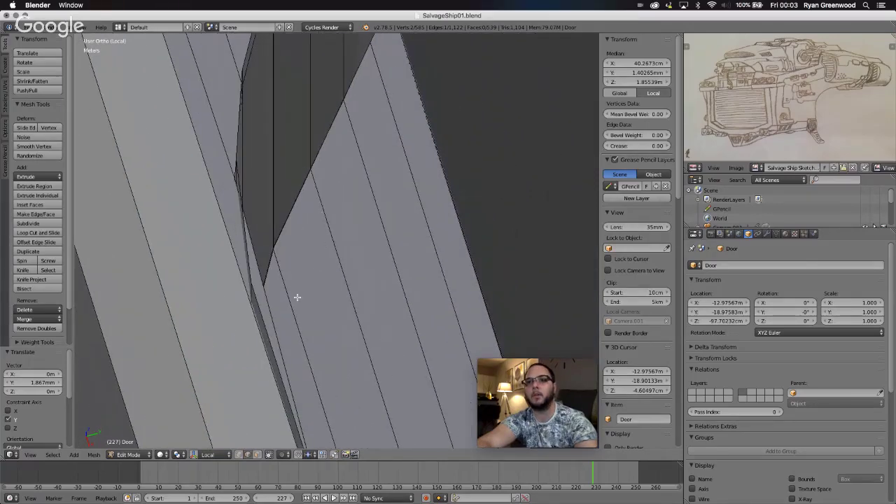
{"action": "scroll", "coordinate": [298, 298], "scroll_direction": "right", "scroll_amount": 10}
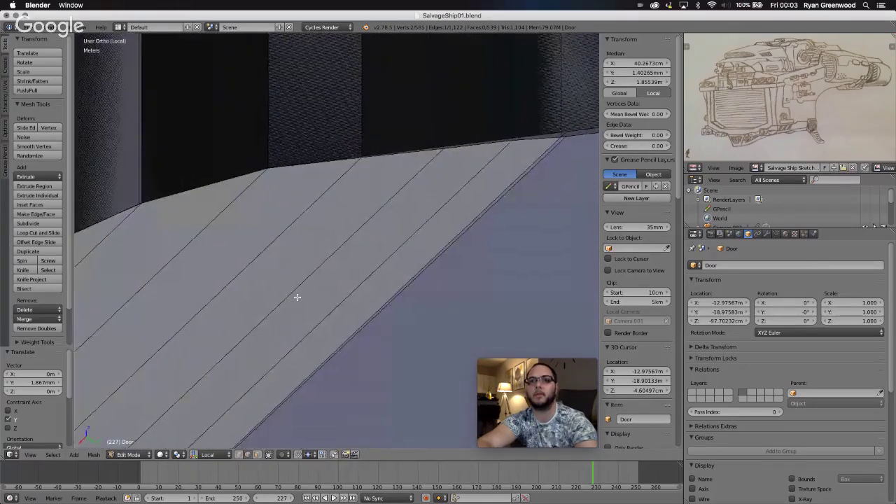
{"action": "scroll", "coordinate": [297, 298], "scroll_direction": "left", "scroll_amount": 5}
{"action": "scroll", "coordinate": [303, 192], "scroll_direction": "left", "scroll_amount": 8}
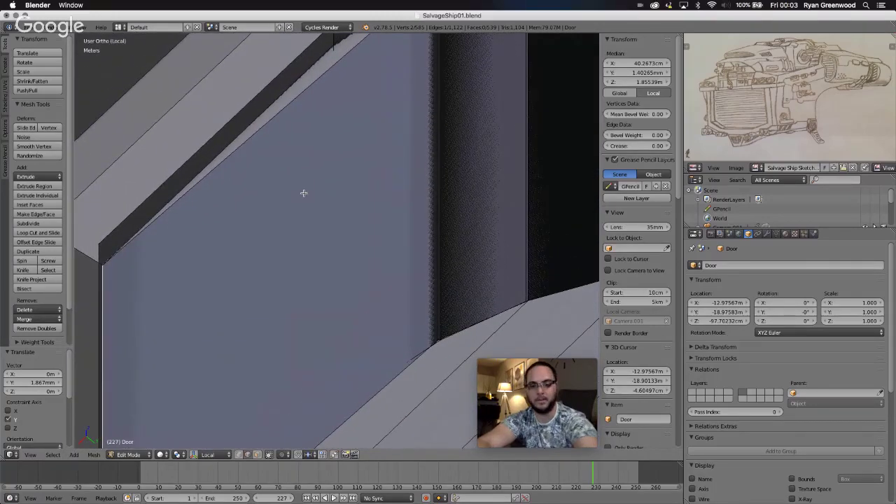
{"action": "key", "text": "k"}
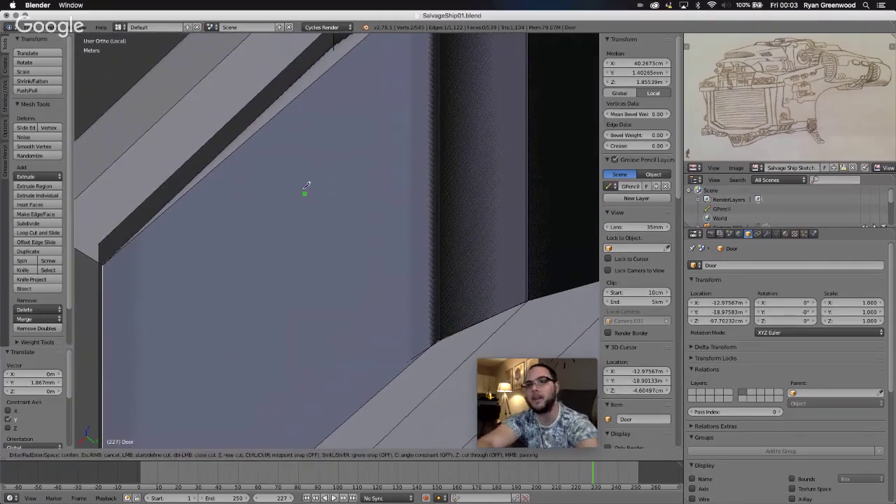
{"action": "left_click", "coordinate": [290, 105]}
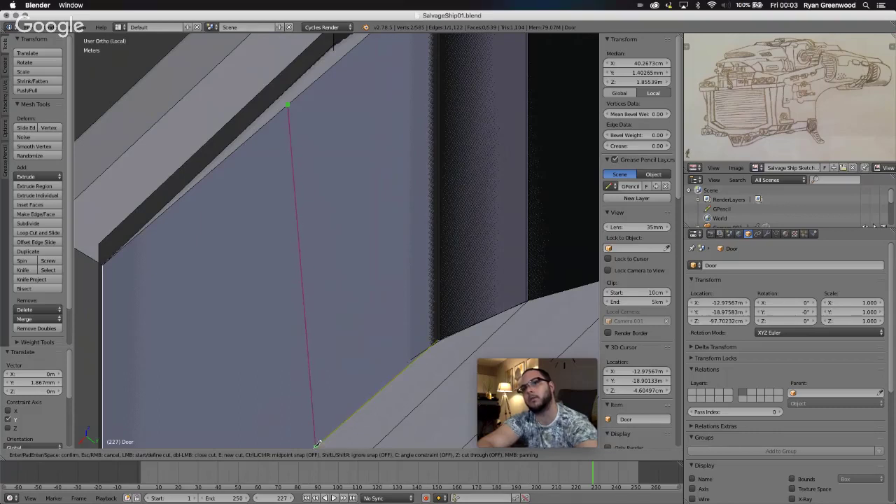
{"action": "left_click", "coordinate": [317, 445]}
{"action": "key", "text": "Return"}
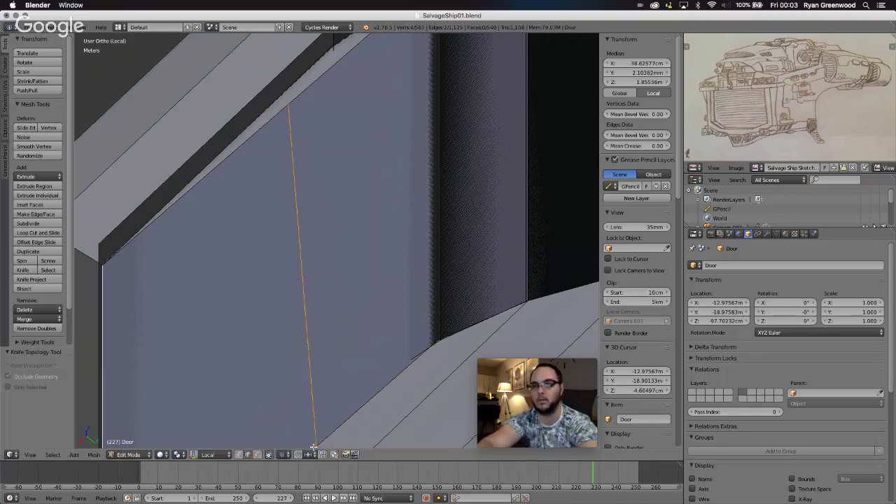
Straighten the knife-cut edge by moving its lower vertex about 4.739 mm along X in the back view.
{"action": "left_click", "coordinate": [30, 455]}
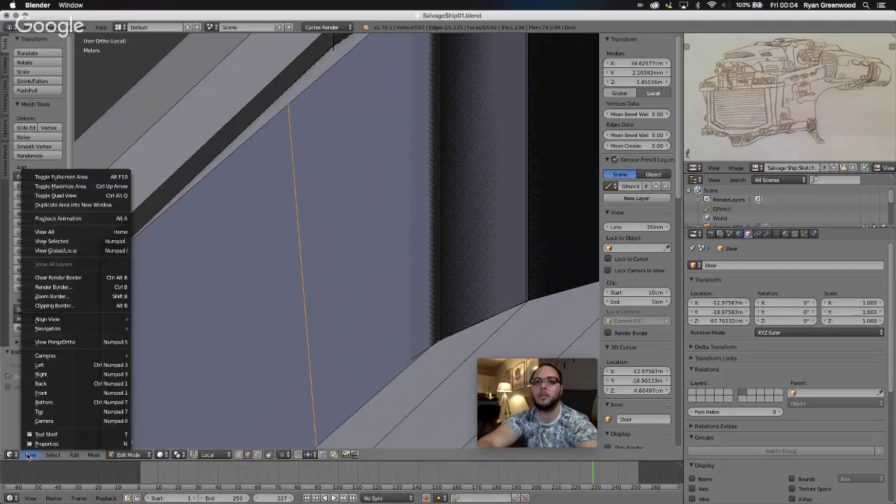
{"action": "left_click", "coordinate": [40, 384]}
{"action": "scroll", "coordinate": [174, 338], "scroll_direction": "up", "scroll_amount": 6, "text": "shift"}
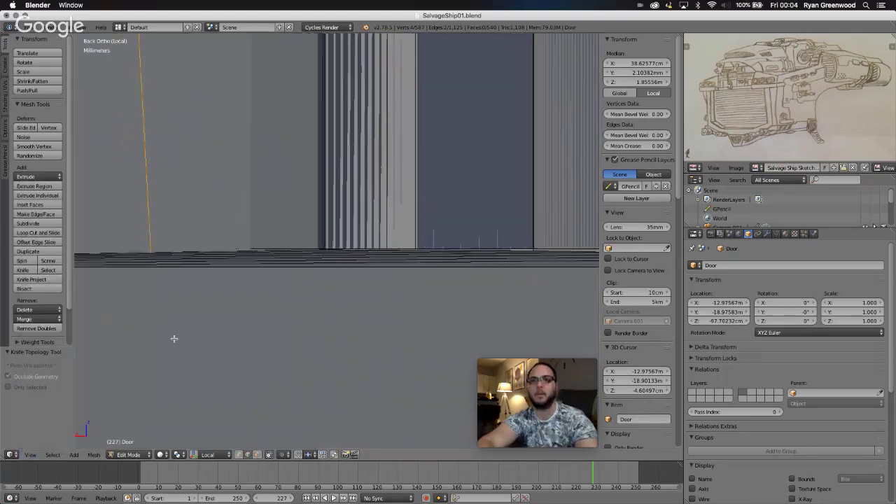
{"action": "scroll", "coordinate": [174, 338], "scroll_direction": "left", "scroll_amount": 3, "text": "shift"}
{"action": "scroll", "coordinate": [174, 339], "scroll_direction": "down", "scroll_amount": 4}
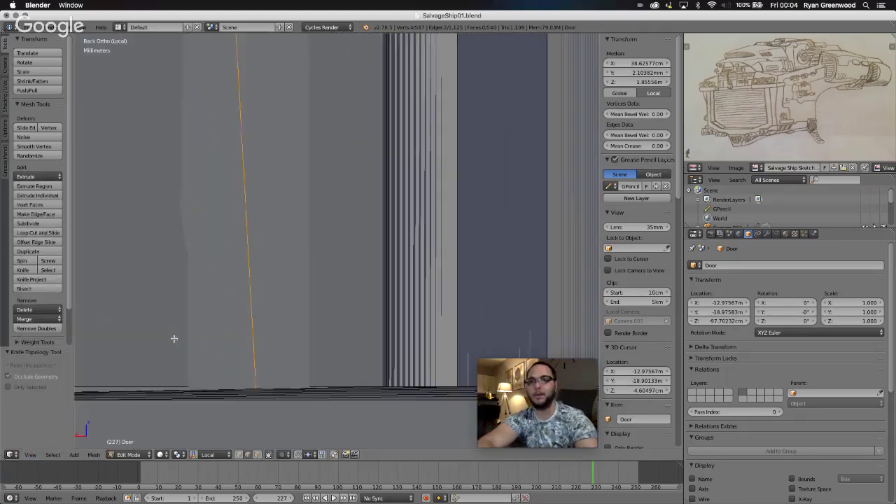
{"action": "scroll", "coordinate": [173, 339], "scroll_direction": "up", "scroll_amount": 3}
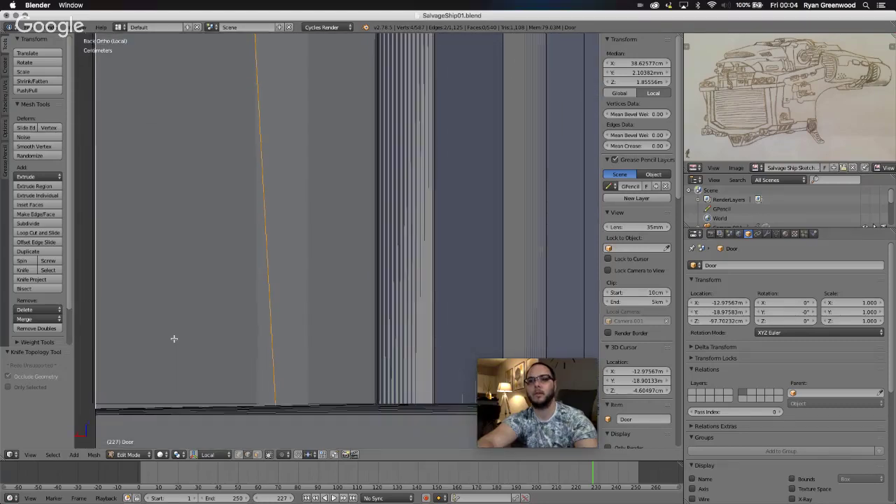
{"action": "right_click", "coordinate": [271, 394]}
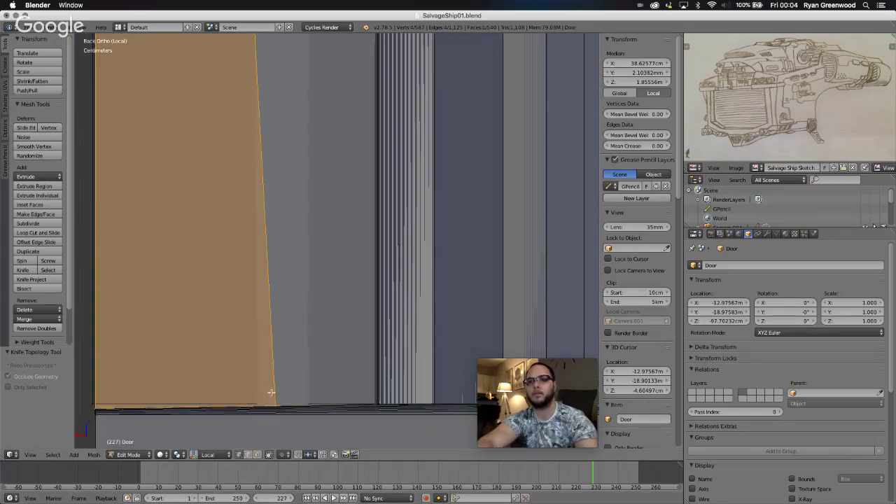
{"action": "right_click", "coordinate": [275, 404]}
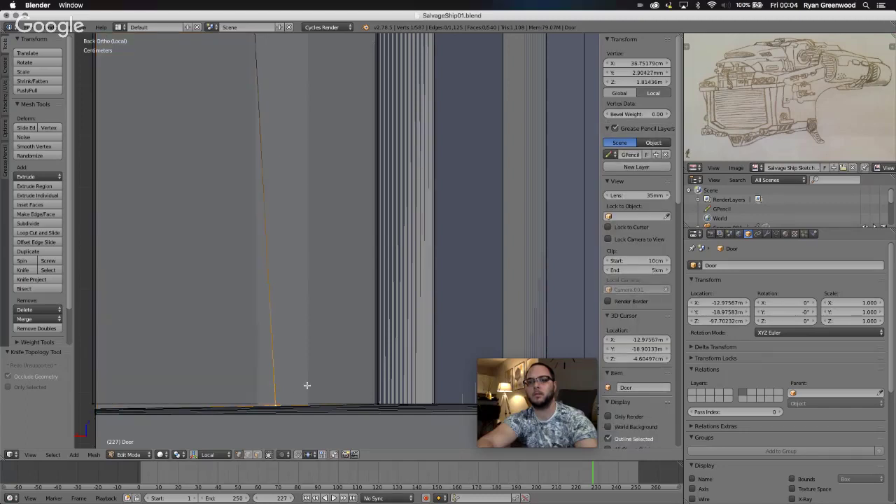
{"action": "key", "text": "g"}
{"action": "key", "text": "x"}
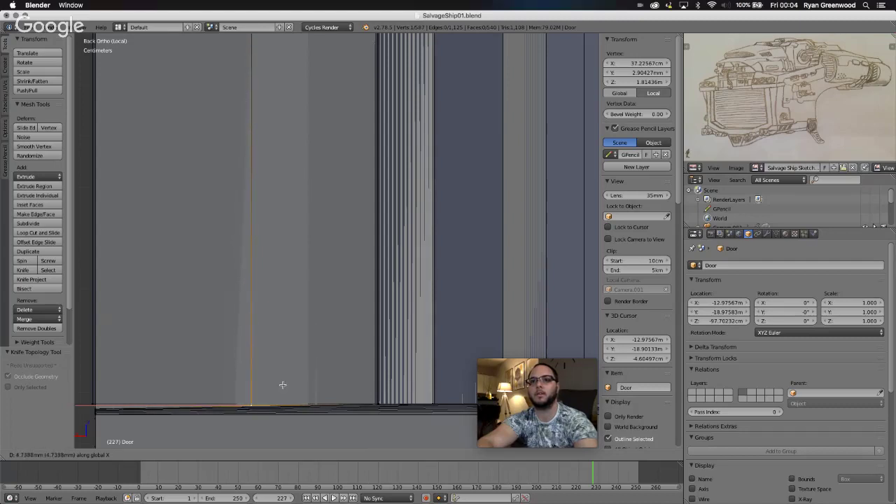
{"action": "left_click", "coordinate": [283, 384]}
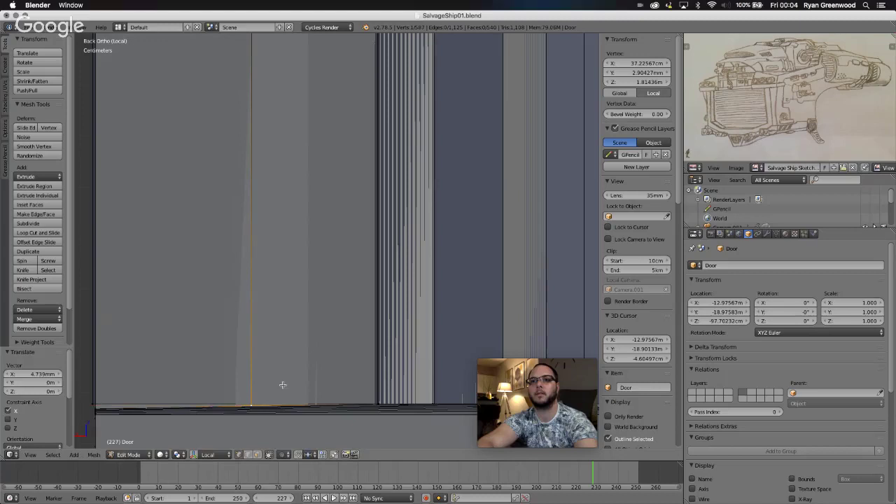
Move the straightened vertical edge about -9.204 mm along X and -1.457 mm along Y onto the outline's vertex.
{"action": "left_click", "coordinate": [249, 455]}
{"action": "right_click", "coordinate": [251, 367]}
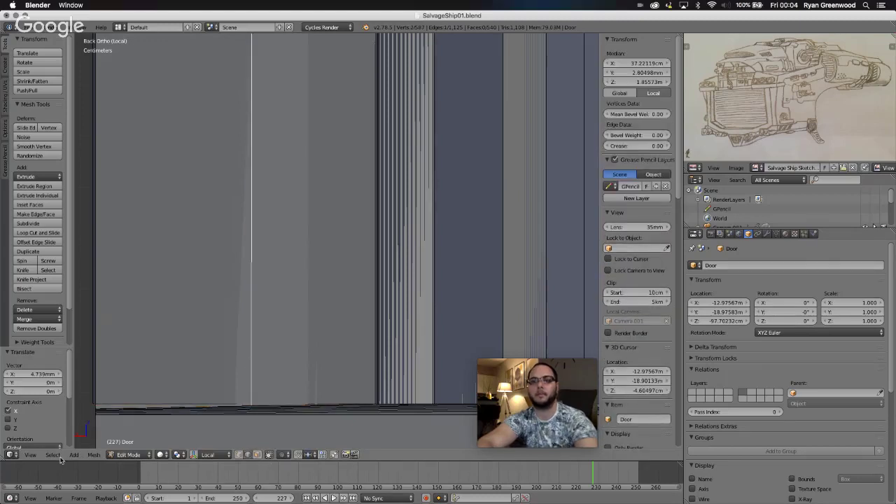
{"action": "left_click", "coordinate": [38, 456]}
{"action": "left_click", "coordinate": [49, 415]}
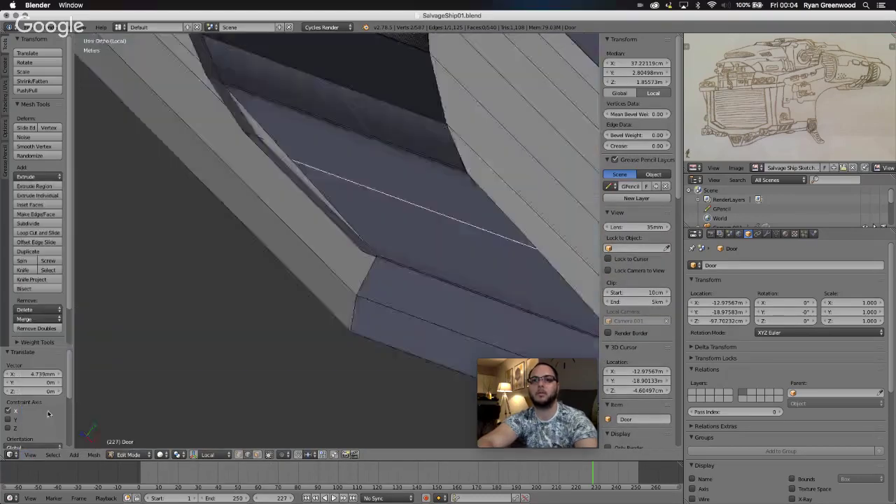
{"action": "key", "text": "KP_7"}
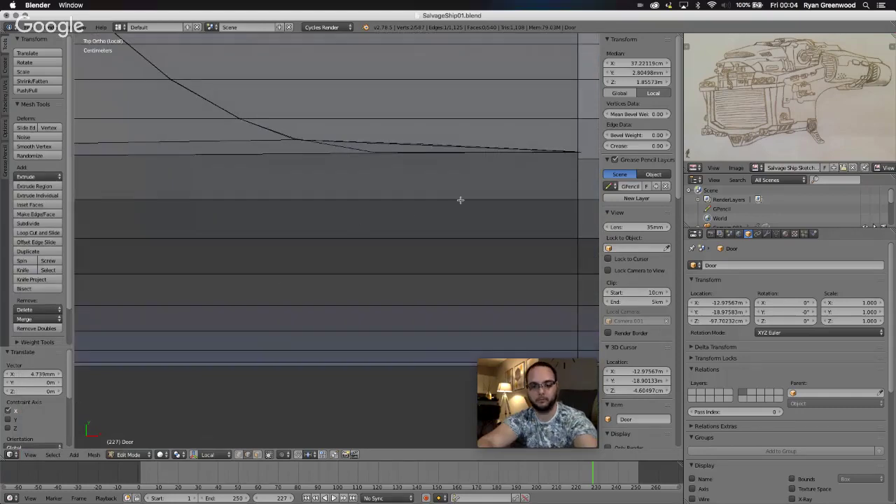
{"action": "key", "text": "g"}
{"action": "key", "text": "x"}
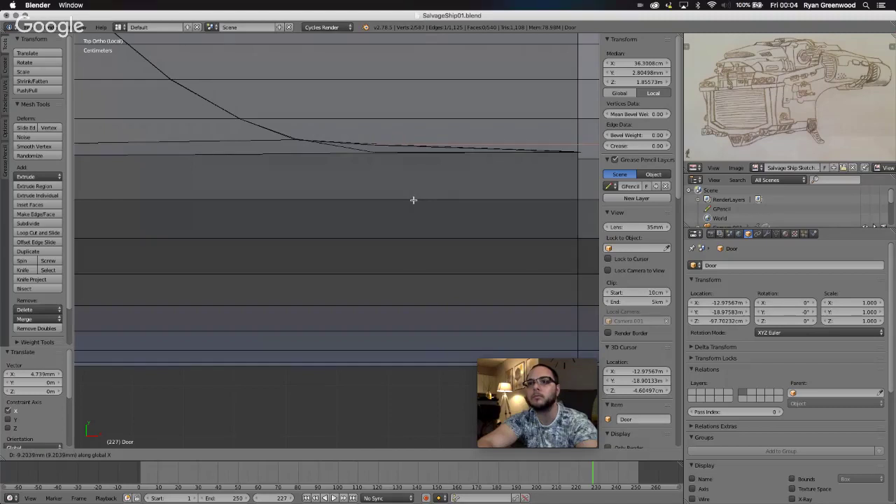
{"action": "left_click", "coordinate": [413, 200]}
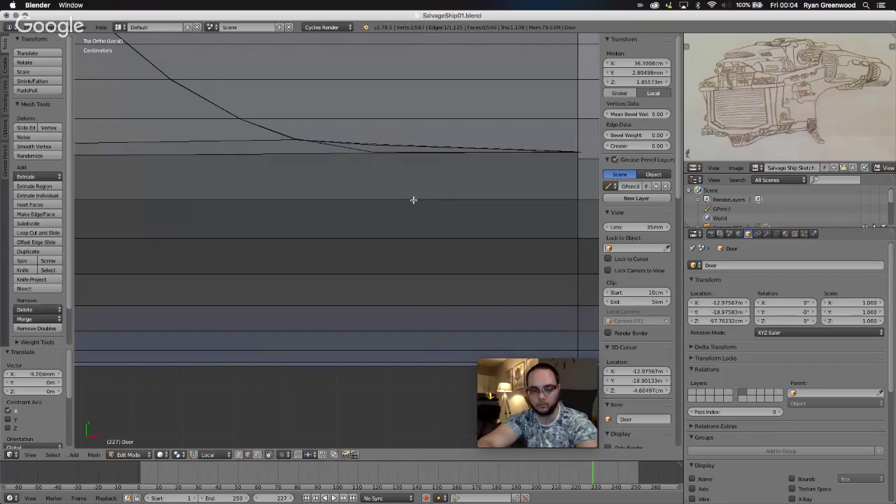
{"action": "key", "text": "g"}
{"action": "key", "text": "y"}
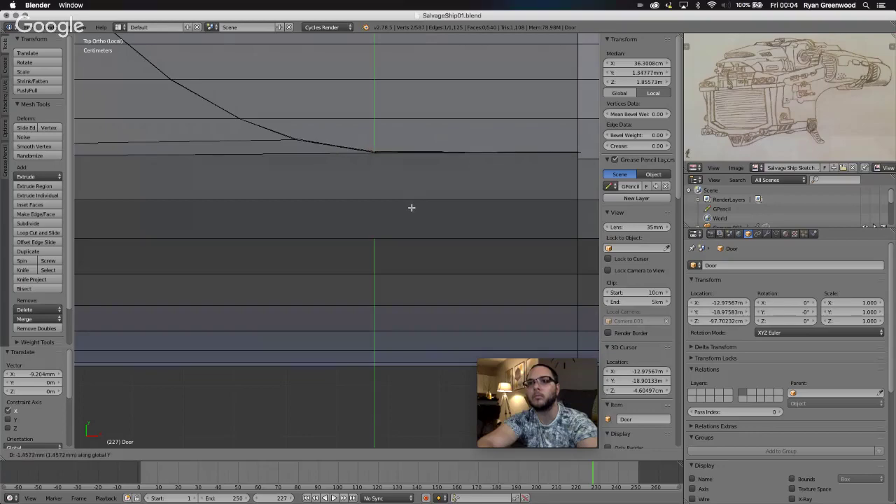
{"action": "left_click", "coordinate": [412, 207]}
{"action": "scroll", "coordinate": [352, 183], "scroll_direction": "down", "scroll_amount": 5}
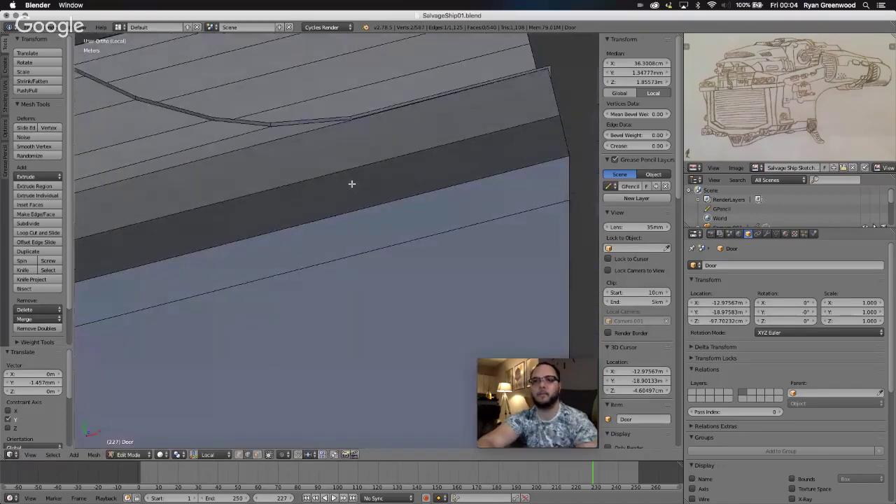
{"action": "scroll", "coordinate": [352, 184], "scroll_direction": "down", "scroll_amount": 8}
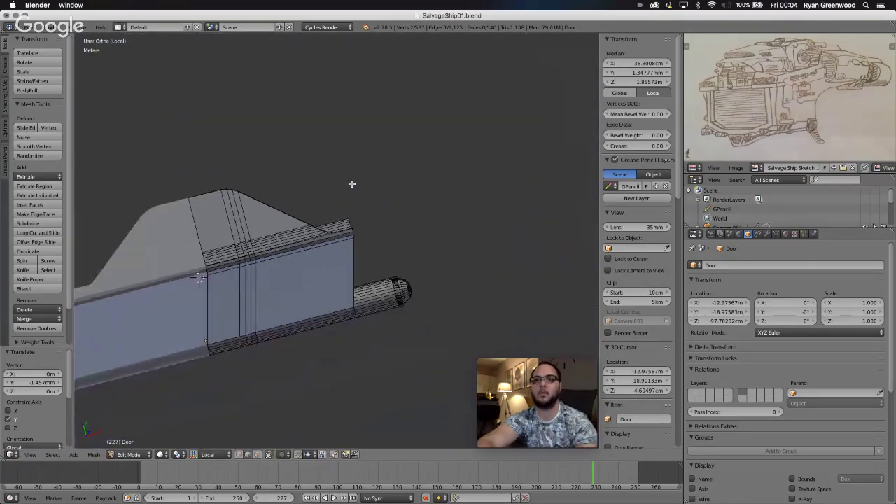
{"action": "scroll", "coordinate": [335, 271], "scroll_direction": "left", "scroll_amount": 8}
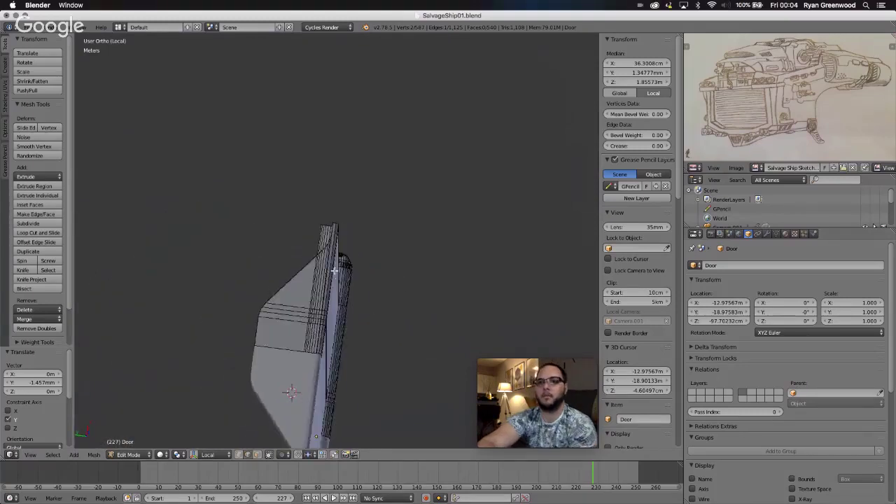
{"action": "scroll", "coordinate": [334, 270], "scroll_direction": "left", "scroll_amount": 8}
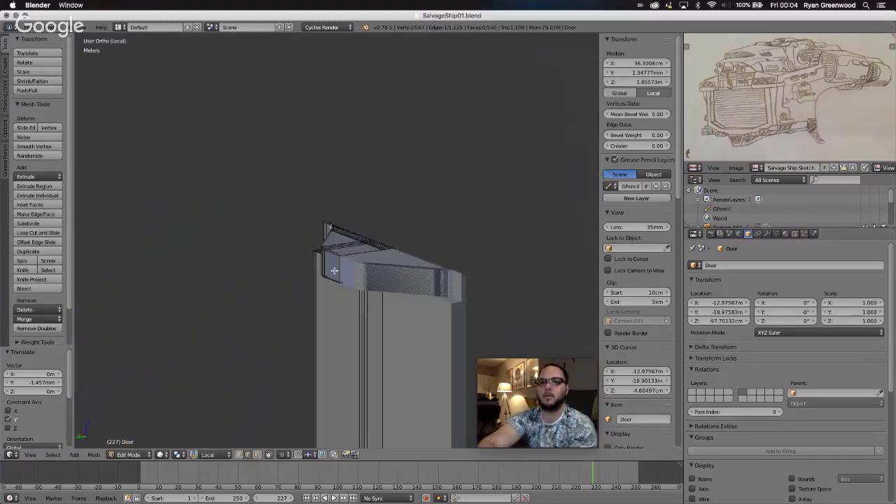
{"action": "scroll", "coordinate": [334, 270], "scroll_direction": "left", "scroll_amount": 6}
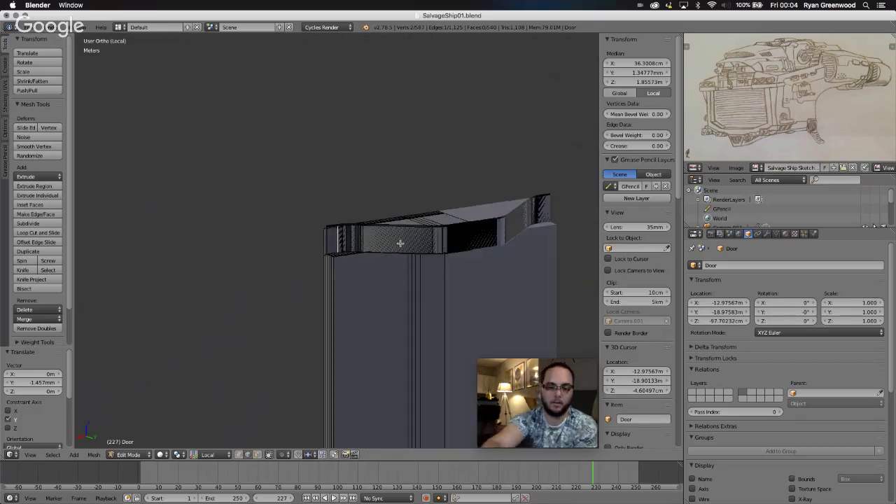
{"action": "key", "text": "a"}
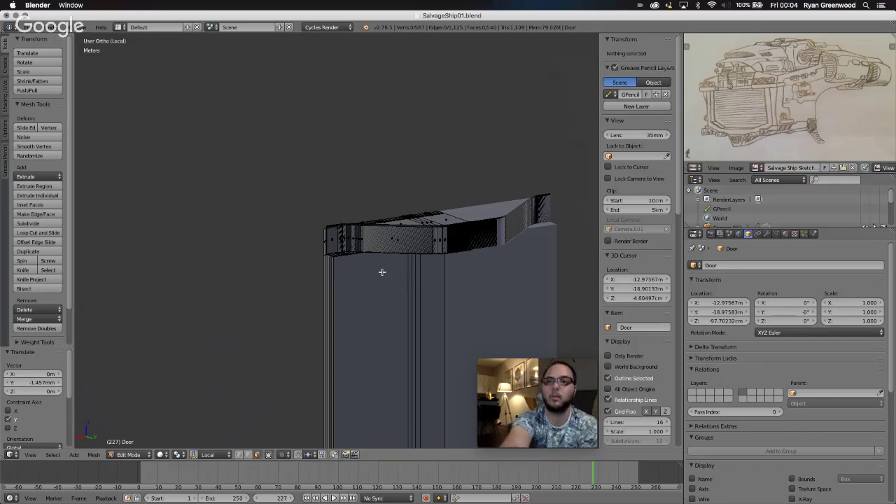
{"action": "key", "text": "a"}
{"action": "key", "text": "a"}
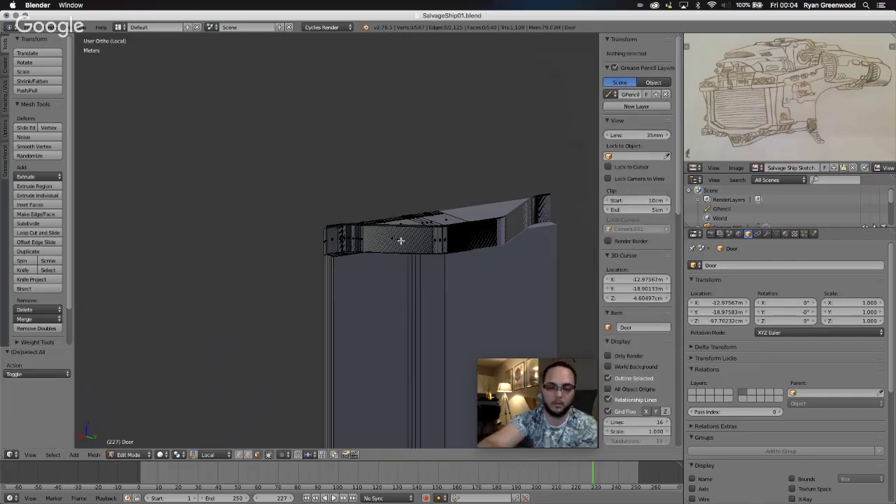
{"action": "key", "text": "l"}
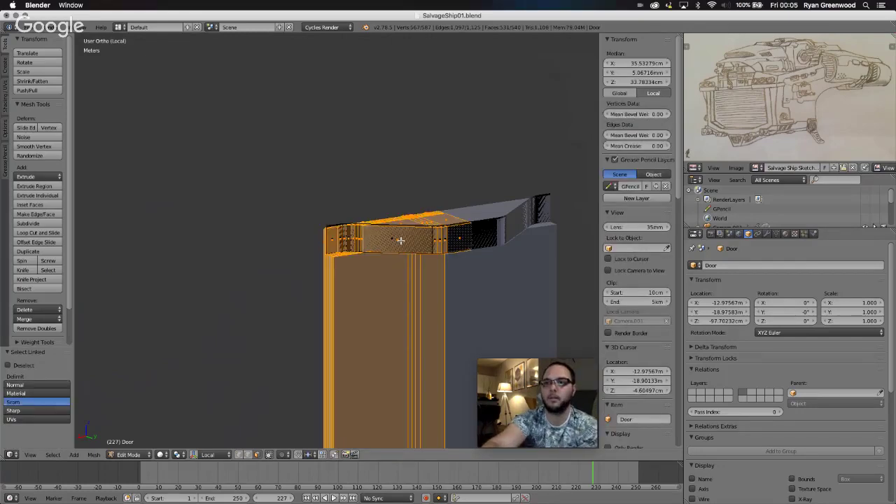
{"action": "key", "text": "a"}
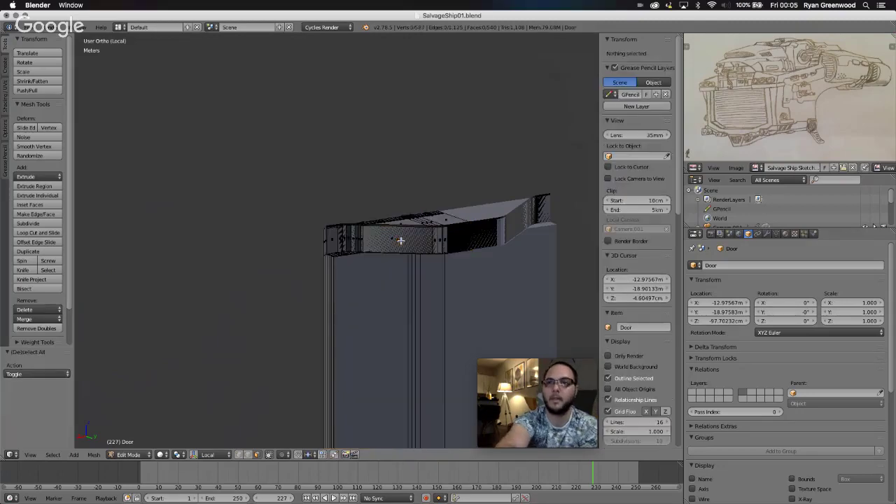
Select the linked loose curved wall along the top block's outline and delete its faces.
{"action": "scroll", "coordinate": [375, 240], "scroll_direction": "up", "scroll_amount": 2}
{"action": "scroll", "coordinate": [375, 241], "scroll_direction": "up", "scroll_amount": 4}
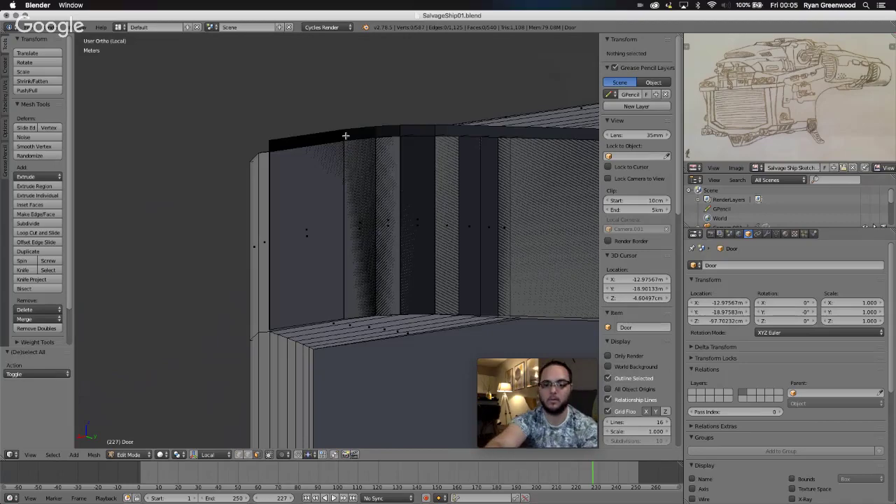
{"action": "key", "text": "l"}
{"action": "key", "text": "x"}
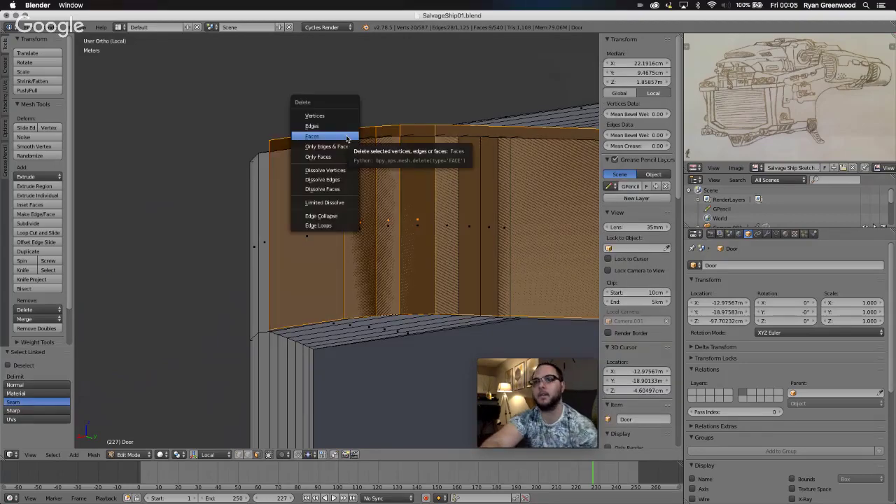
{"action": "left_click", "coordinate": [346, 137]}
Return the door to object mode, inspect its top block from both sides, and leave the isolated local view.
{"action": "scroll", "coordinate": [370, 214], "scroll_direction": "down", "scroll_amount": 5}
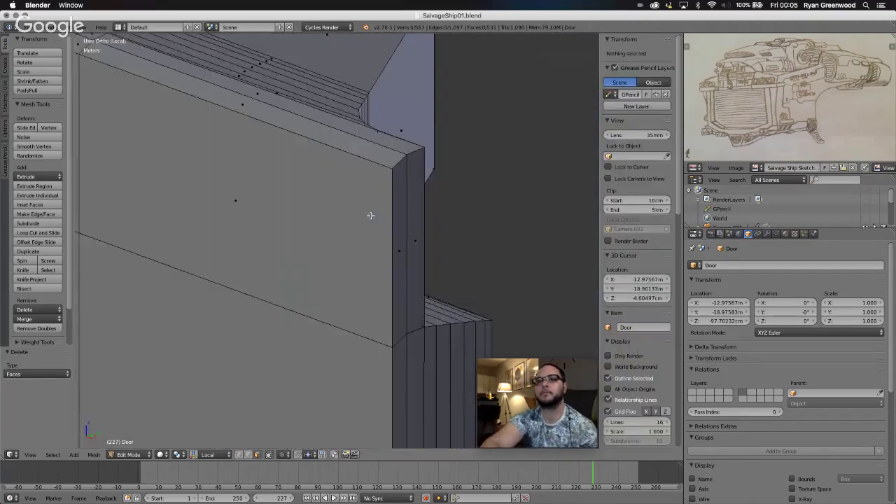
{"action": "scroll", "coordinate": [371, 215], "scroll_direction": "down", "scroll_amount": 5}
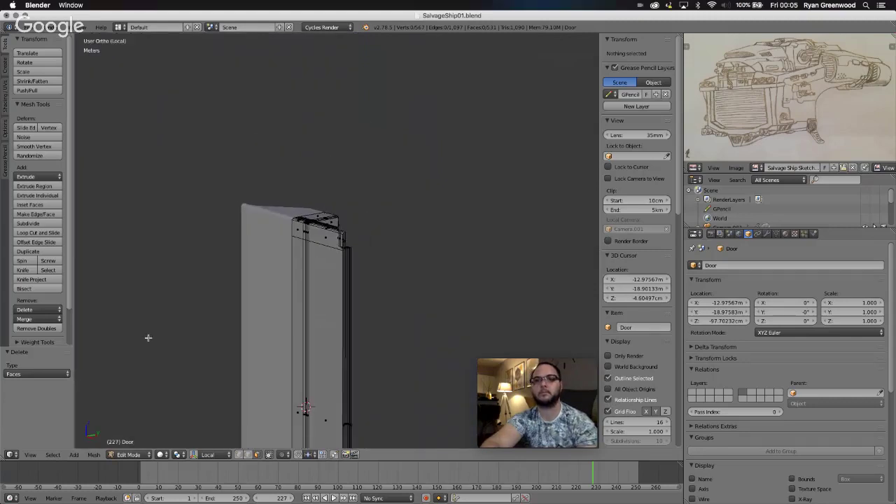
{"action": "key", "text": "Tab"}
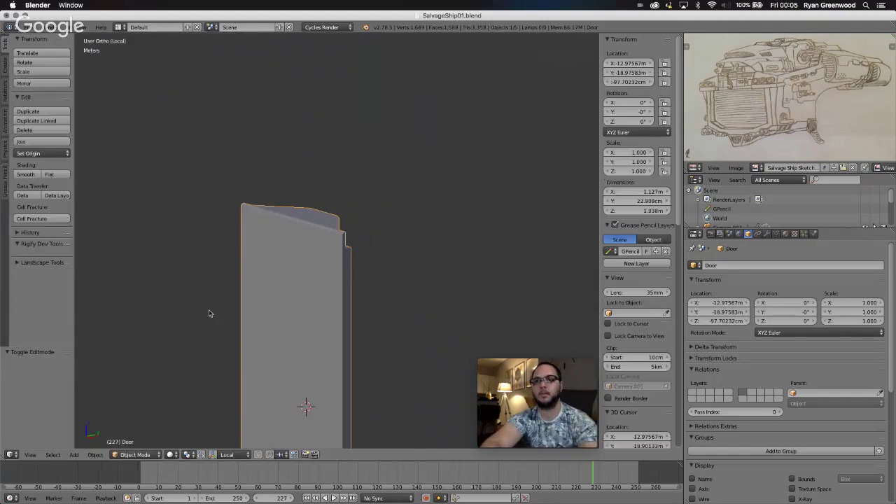
{"action": "scroll", "coordinate": [276, 357], "scroll_direction": "right", "scroll_amount": 10}
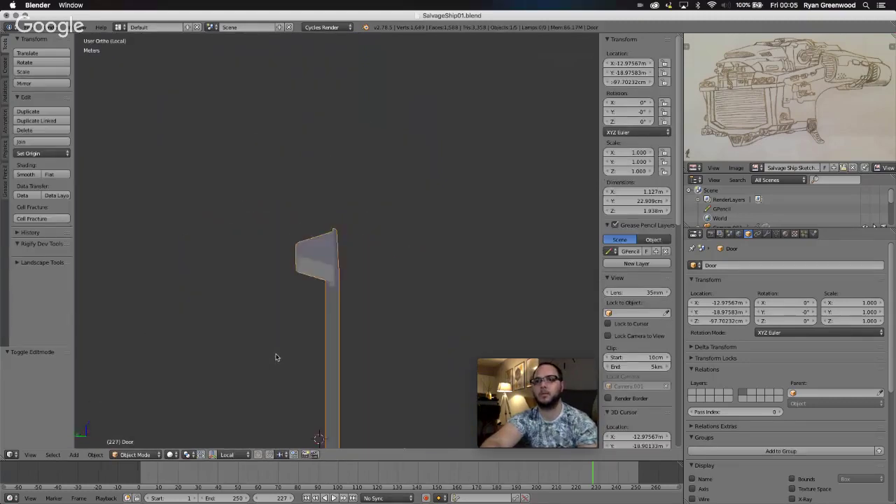
{"action": "scroll", "coordinate": [276, 356], "scroll_direction": "right", "scroll_amount": 10}
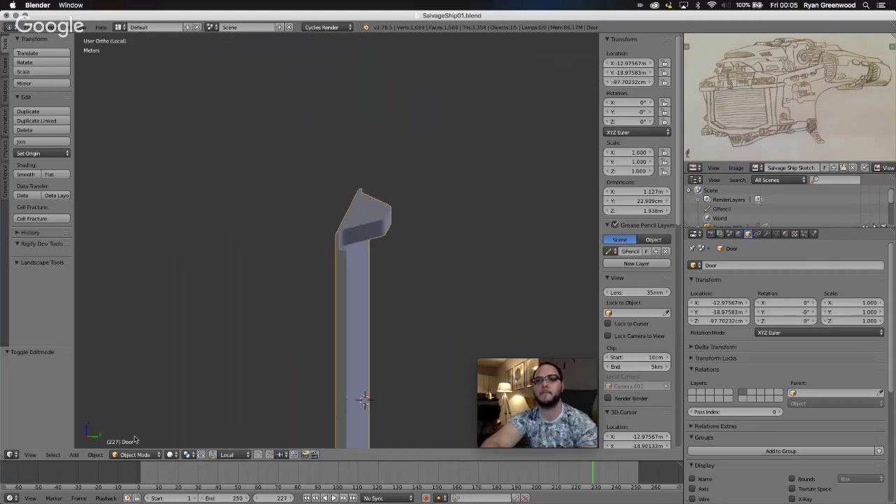
{"action": "left_click", "coordinate": [30, 454]}
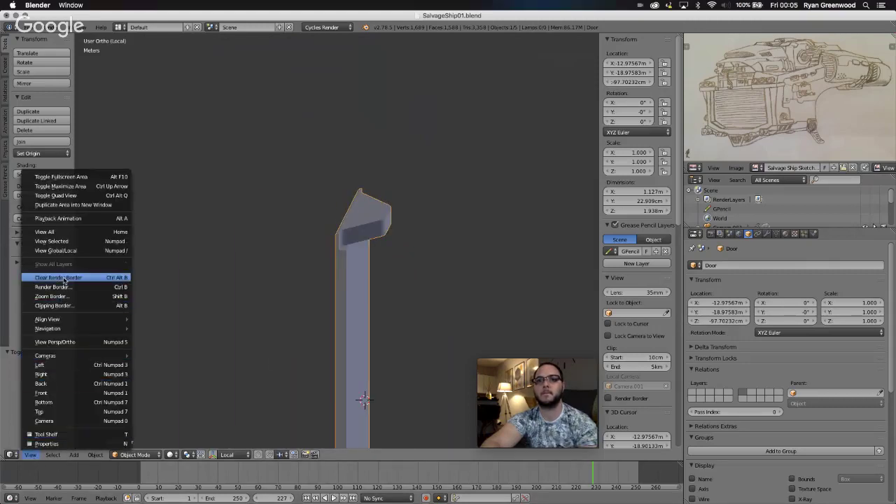
{"action": "left_click", "coordinate": [65, 251]}
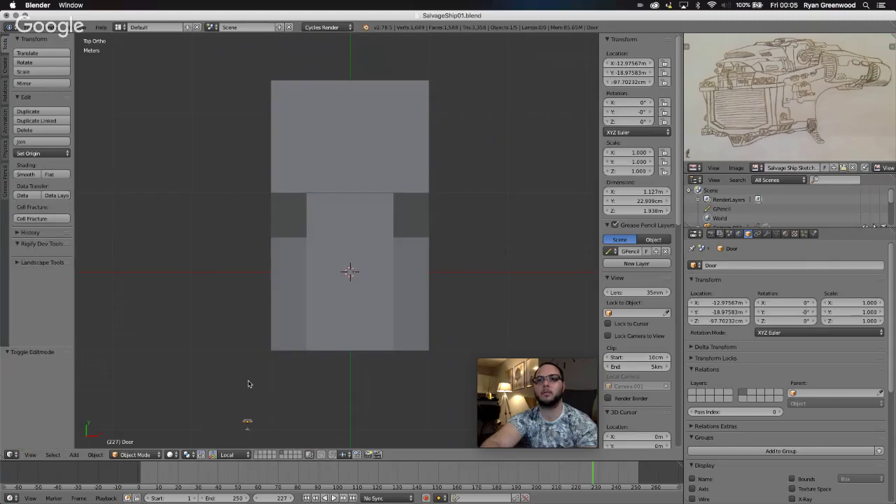
Box-select the small door assembly in the top view and isolate it with its frame in local view.
{"action": "key", "text": "b"}
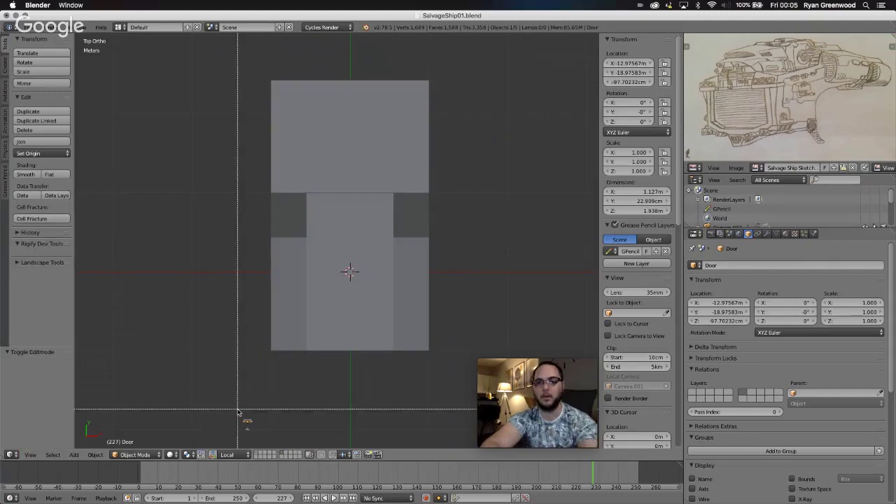
{"action": "left_click_drag", "start_coordinate": [231, 404], "coordinate": [264, 430]}
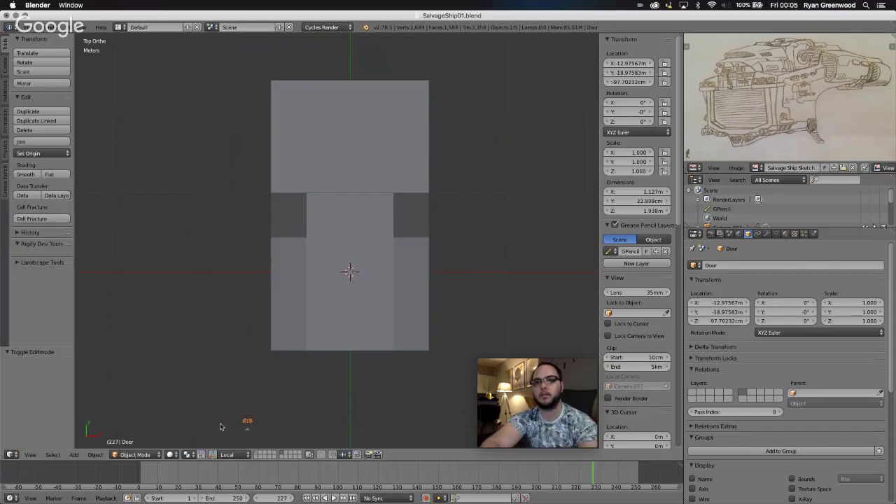
{"action": "left_click", "coordinate": [30, 456]}
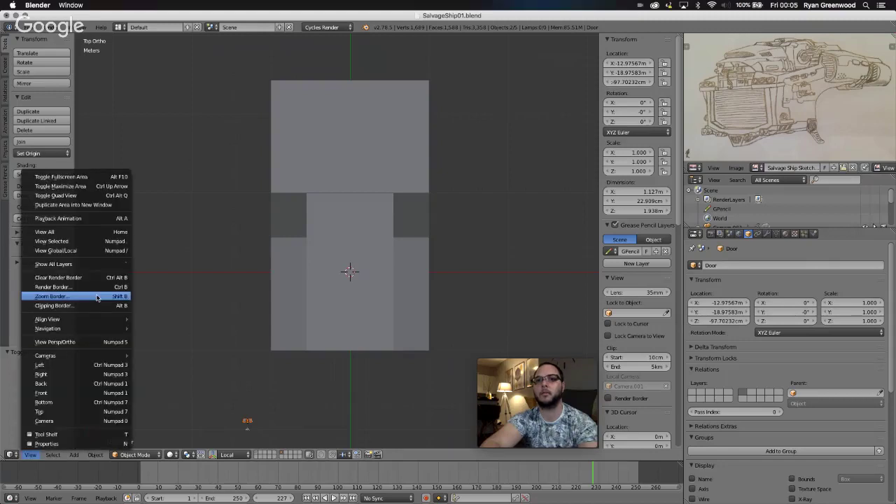
{"action": "left_click", "coordinate": [92, 250]}
{"action": "middle_click_drag", "start_coordinate": [331, 281], "coordinate": [331, 280]}
{"action": "scroll", "coordinate": [331, 281], "scroll_direction": "right", "scroll_amount": 15}
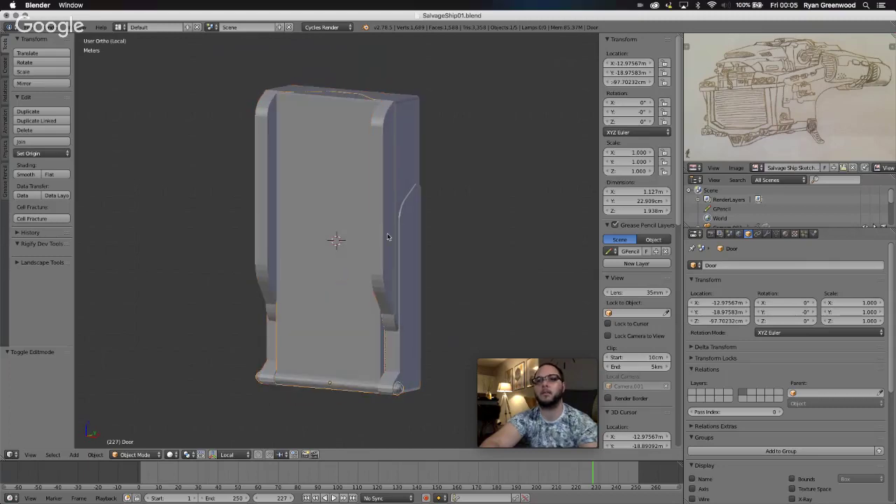
Swing the door open to an X rotation of 141.2° and inspect it against the frame from the front, back and side.
{"action": "mouse_move", "coordinate": [639, 105]}
{"action": "left_mouse_down"}
{"action": "mouse_move", "coordinate": [660, 105]}
{"action": "mouse_move", "coordinate": [638, 105]}
{"action": "left_mouse_up"}
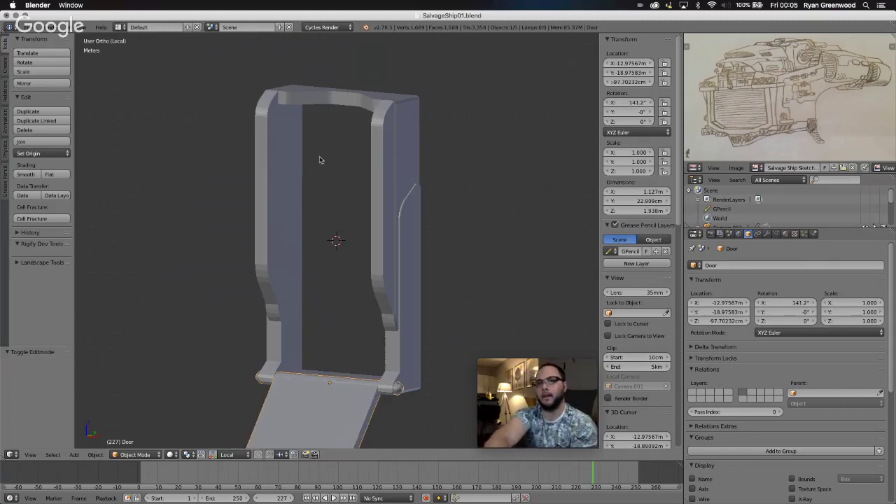
{"action": "middle_click_drag", "start_coordinate": [290, 203], "coordinate": [288, 202]}
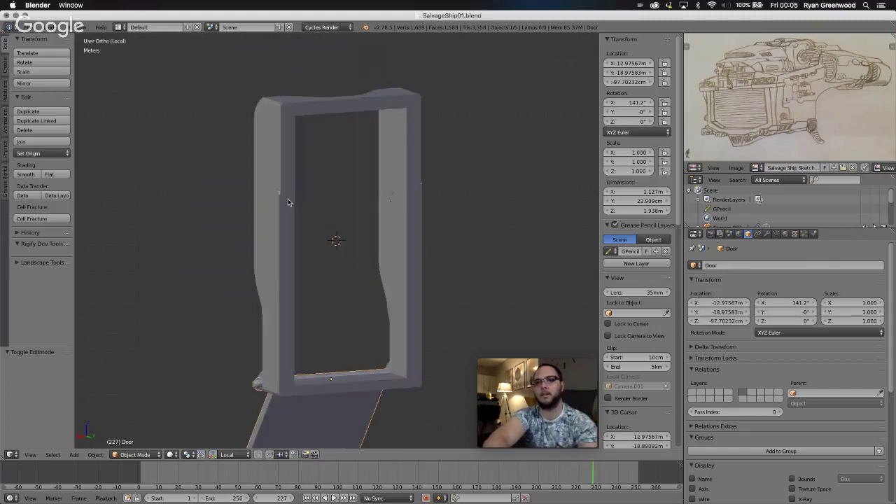
{"action": "scroll", "coordinate": [290, 201], "scroll_direction": "left", "scroll_amount": 2}
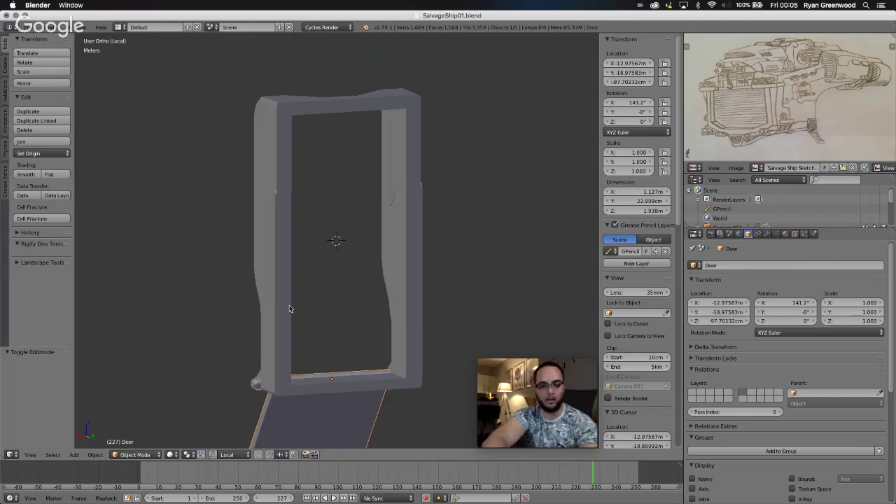
{"action": "scroll", "coordinate": [298, 323], "scroll_direction": "left", "scroll_amount": 10}
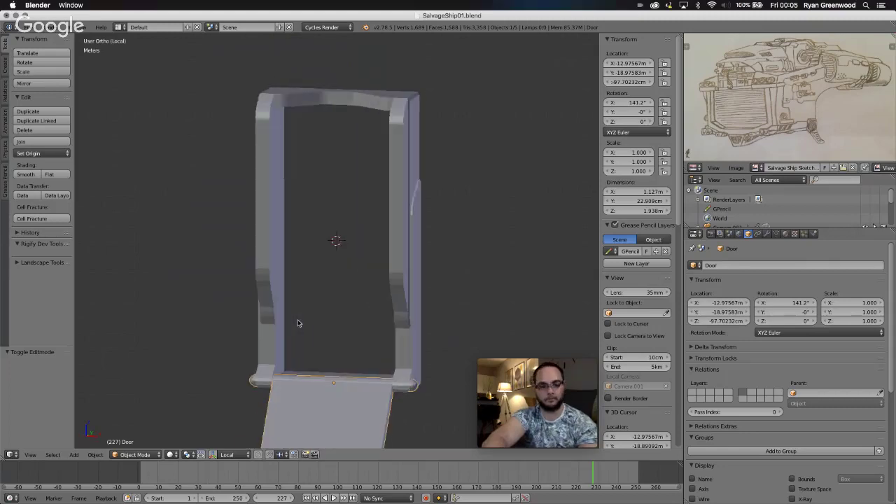
{"action": "scroll", "coordinate": [298, 323], "scroll_direction": "down", "scroll_amount": 5}
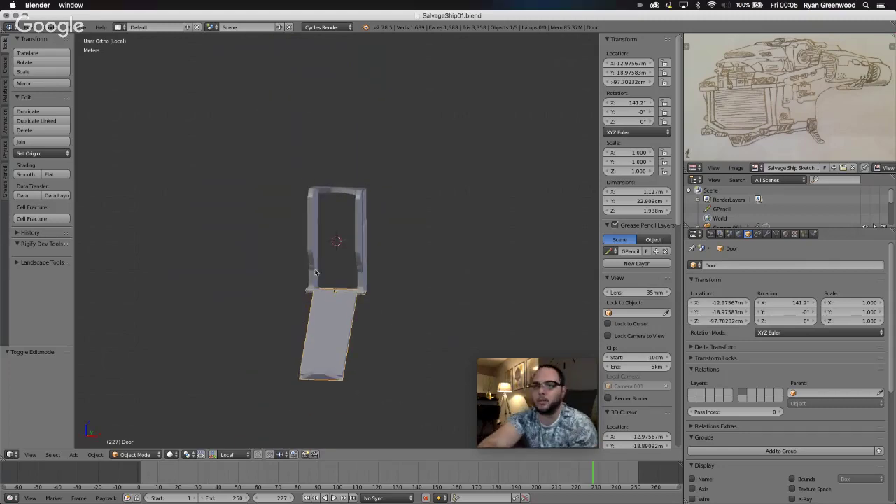
{"action": "scroll", "coordinate": [331, 325], "scroll_direction": "left", "scroll_amount": 8}
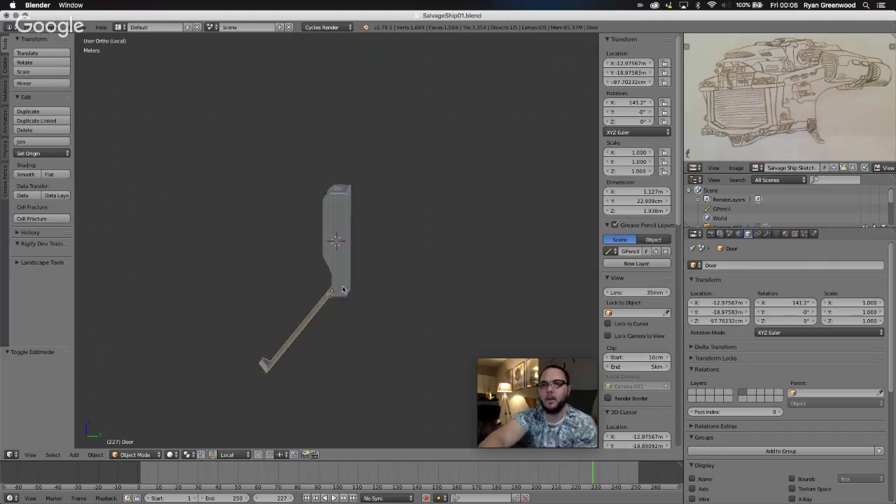
Set the door's X rotation to exactly 150°.
{"action": "left_click", "coordinate": [634, 103]}
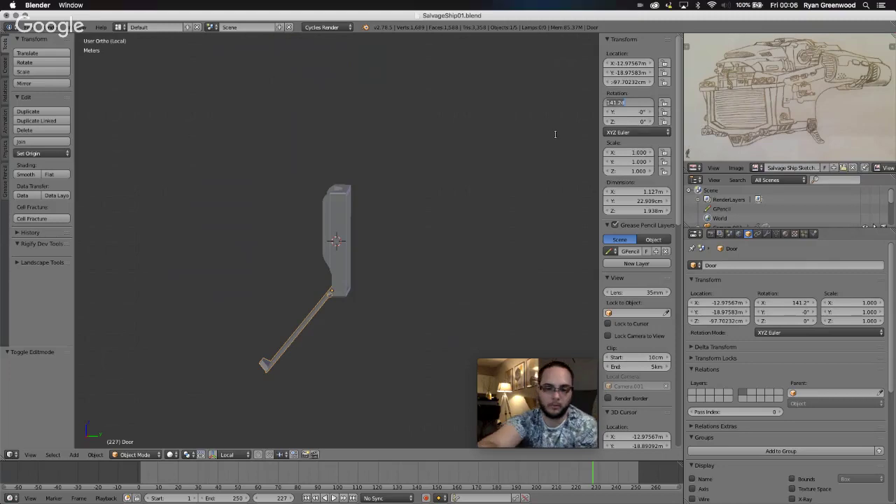
{"action": "type", "text": "150"}
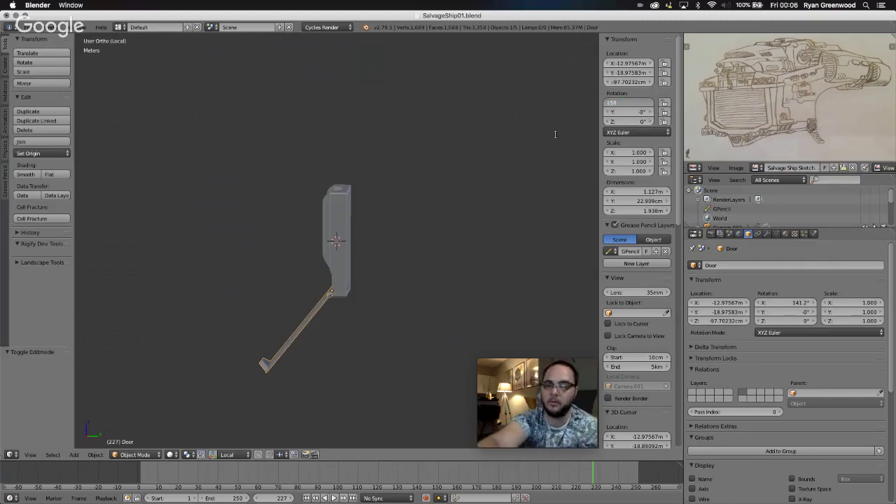
{"action": "key", "text": "Return"}
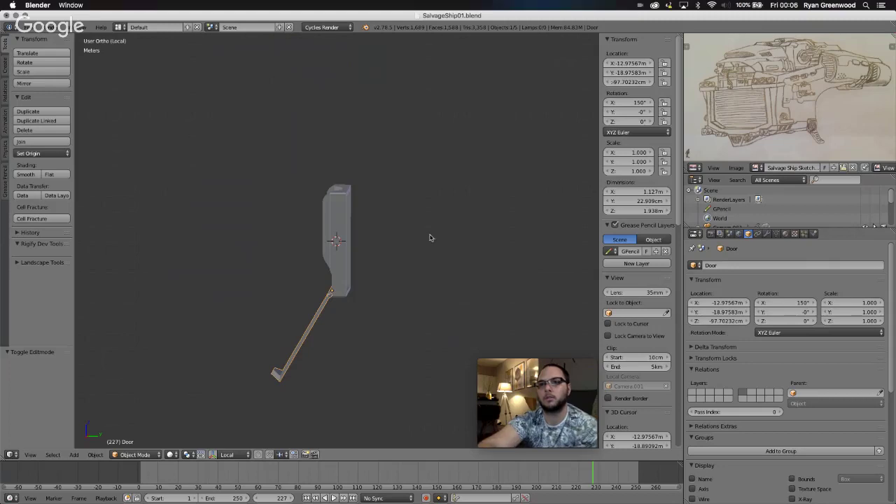
Examine the opened door and its hinge against the frame from the front, both sides and behind.
{"action": "scroll", "coordinate": [370, 331], "scroll_direction": "left", "scroll_amount": 5}
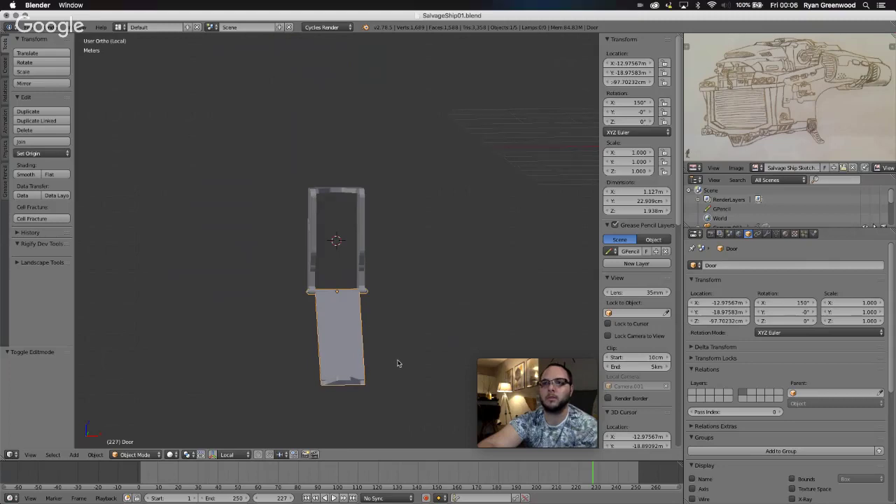
{"action": "scroll", "coordinate": [396, 362], "scroll_direction": "left", "scroll_amount": 10}
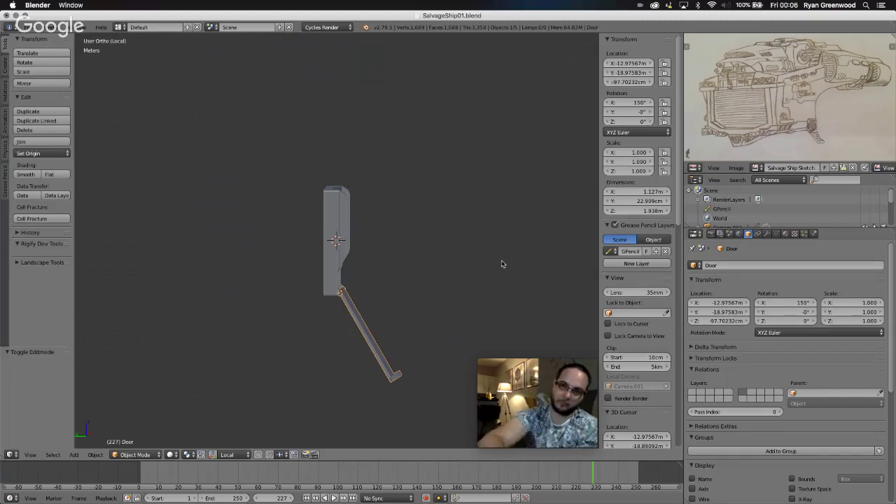
{"action": "scroll", "coordinate": [436, 276], "scroll_direction": "right", "scroll_amount": 3}
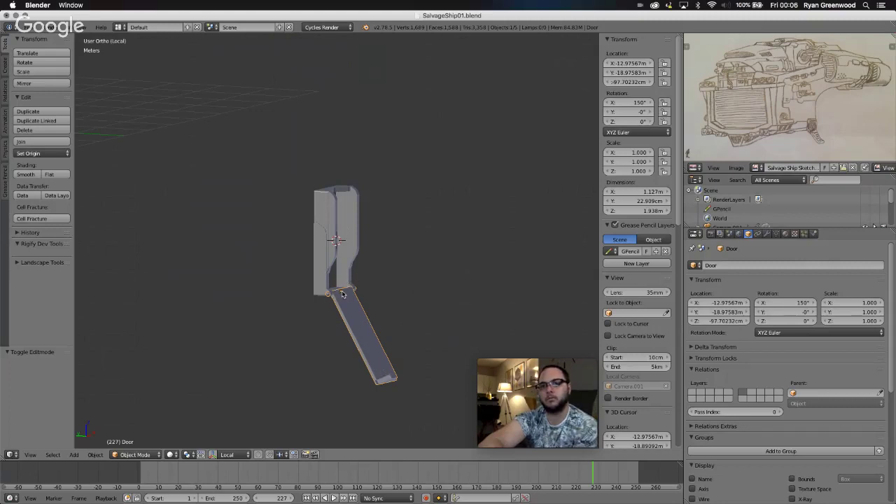
{"action": "scroll", "coordinate": [358, 318], "scroll_direction": "right", "scroll_amount": 7}
{"action": "scroll", "coordinate": [358, 320], "scroll_direction": "right", "scroll_amount": 1}
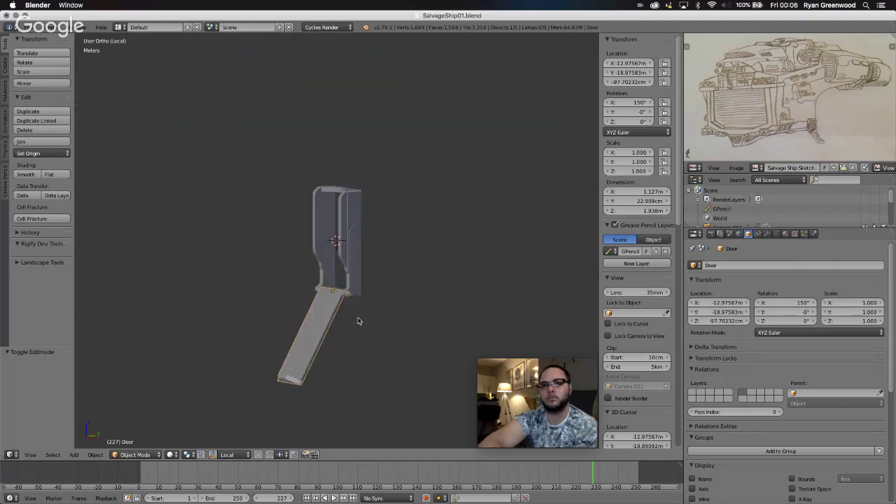
{"action": "scroll", "coordinate": [358, 321], "scroll_direction": "left", "scroll_amount": 3}
{"action": "scroll", "coordinate": [346, 287], "scroll_direction": "right", "scroll_amount": 2}
{"action": "scroll", "coordinate": [345, 287], "scroll_direction": "left", "scroll_amount": 3}
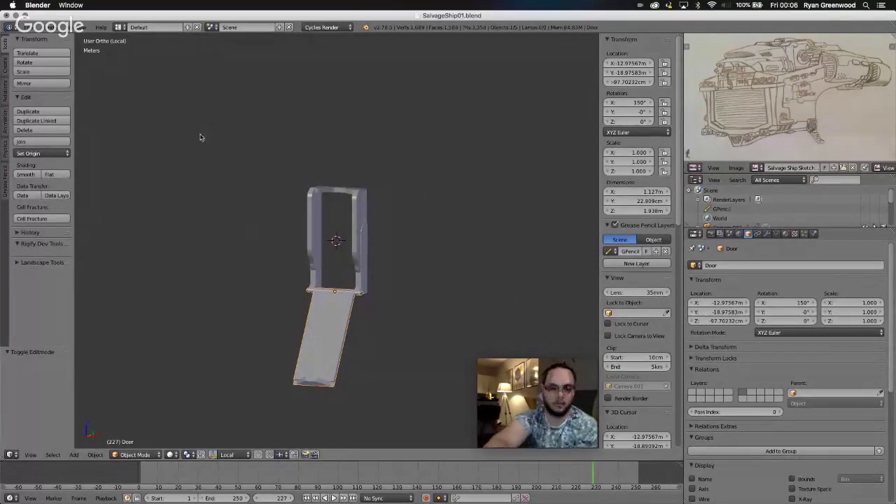
Save over the existing SalvageShip01.blend file and switch to Chrome.
{"action": "key", "text": "ctrl+s"}
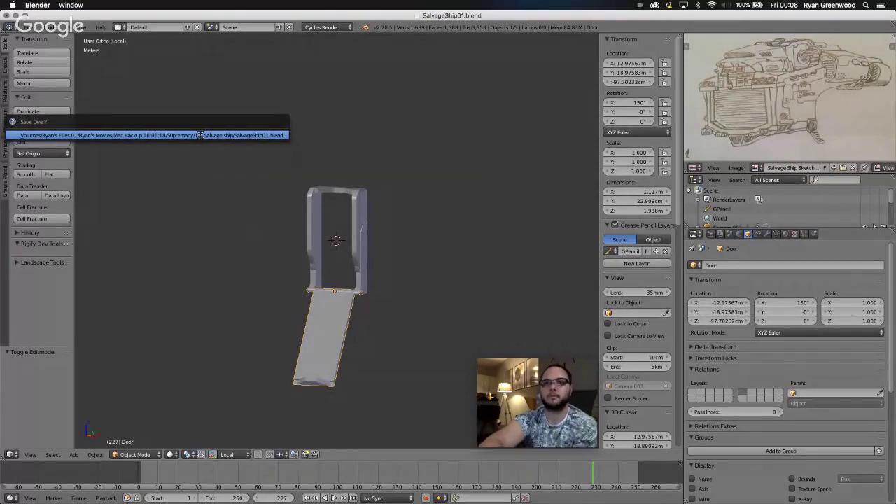
{"action": "left_click", "coordinate": [201, 135]}
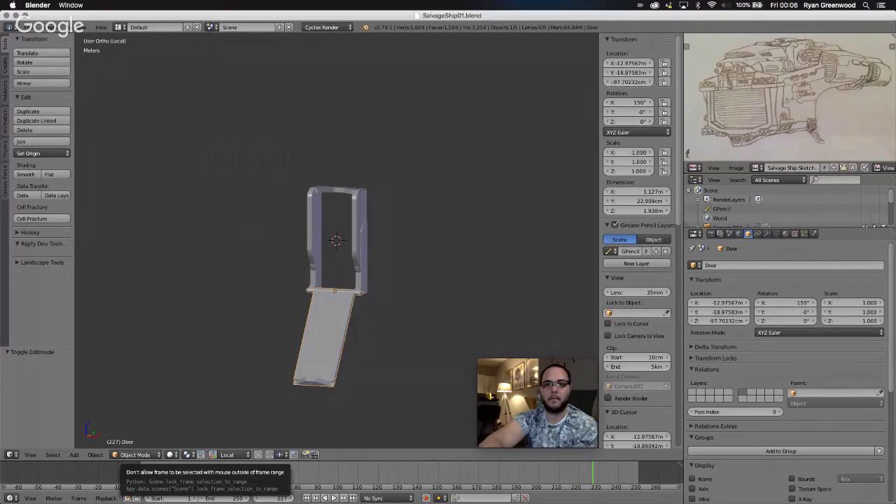
{"action": "key", "text": "super+Tab"}
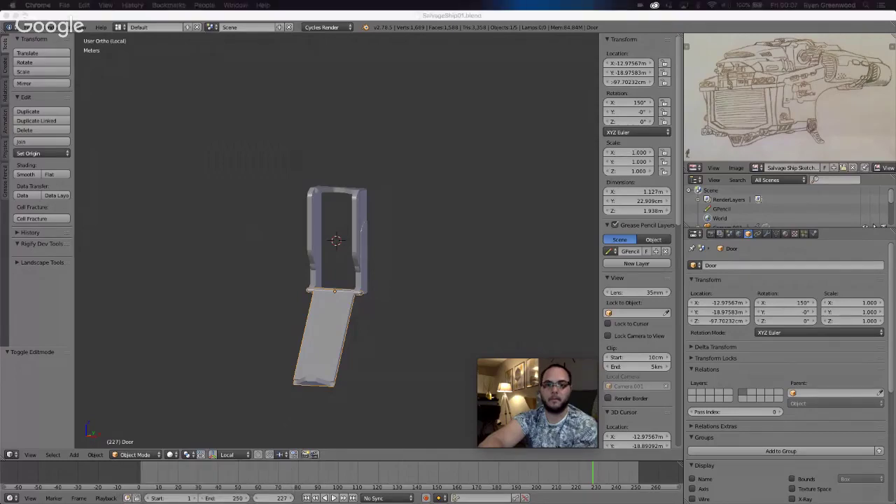